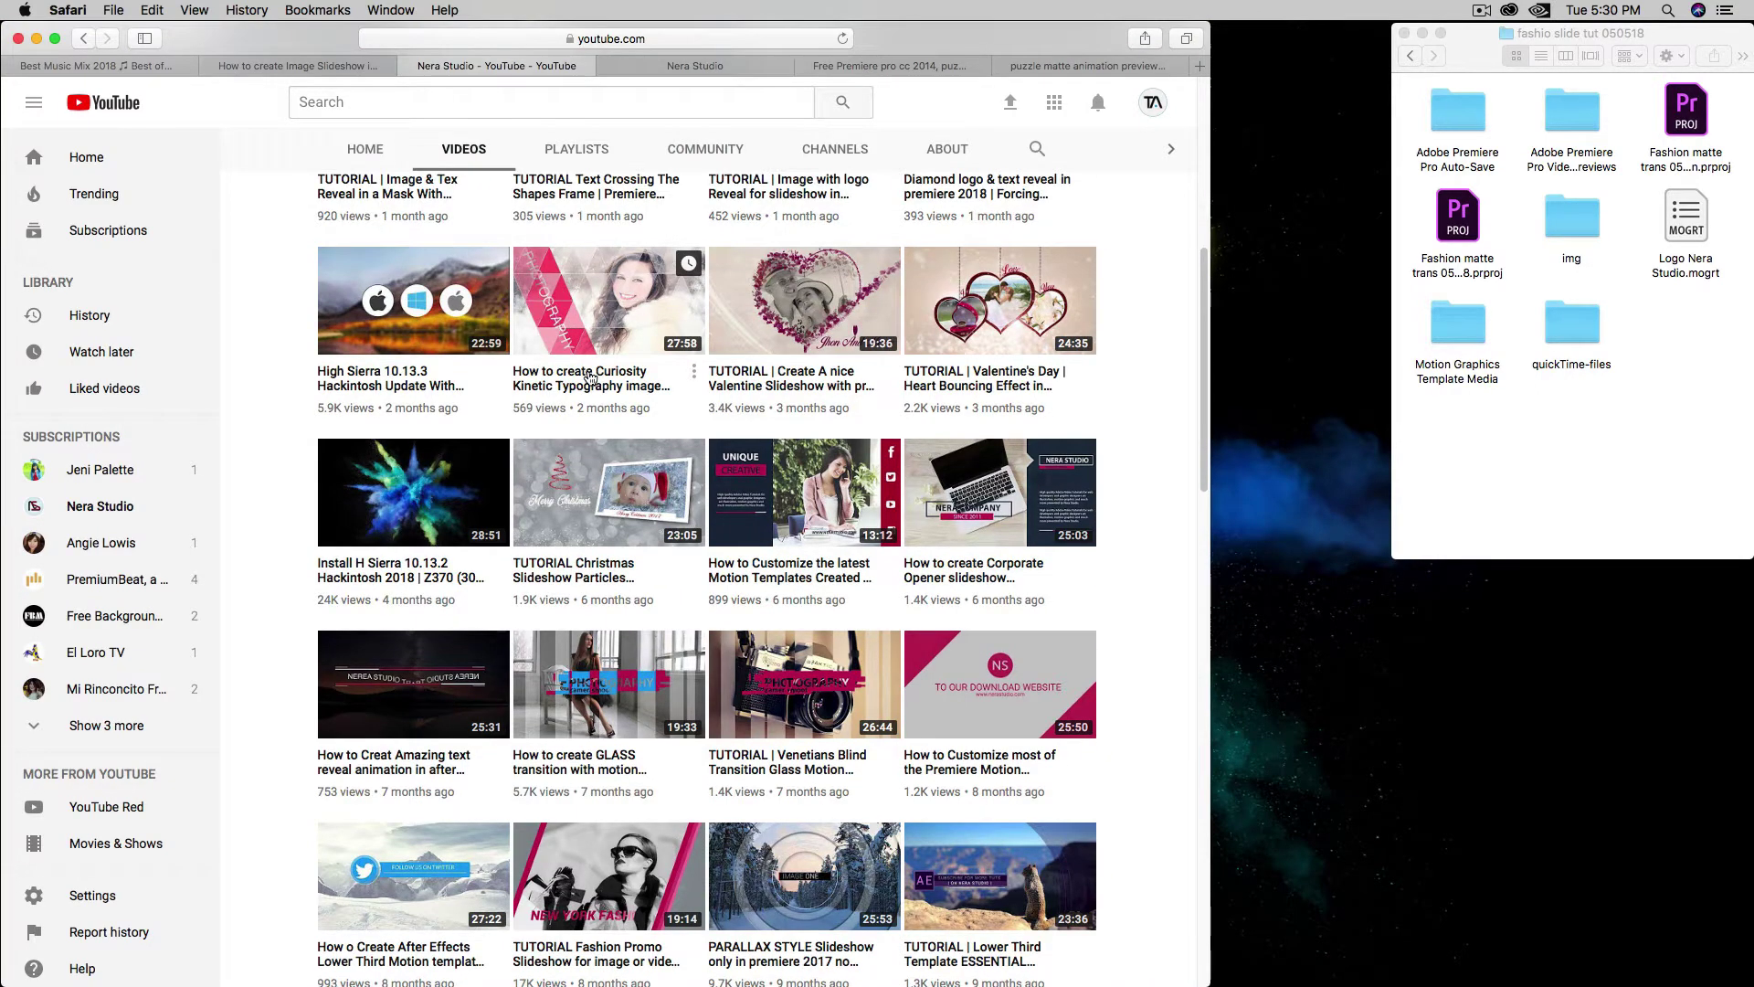
- Look through the tutorial videos on the Nera Studio YouTube channel
scroll(594, 379, "up", 2)
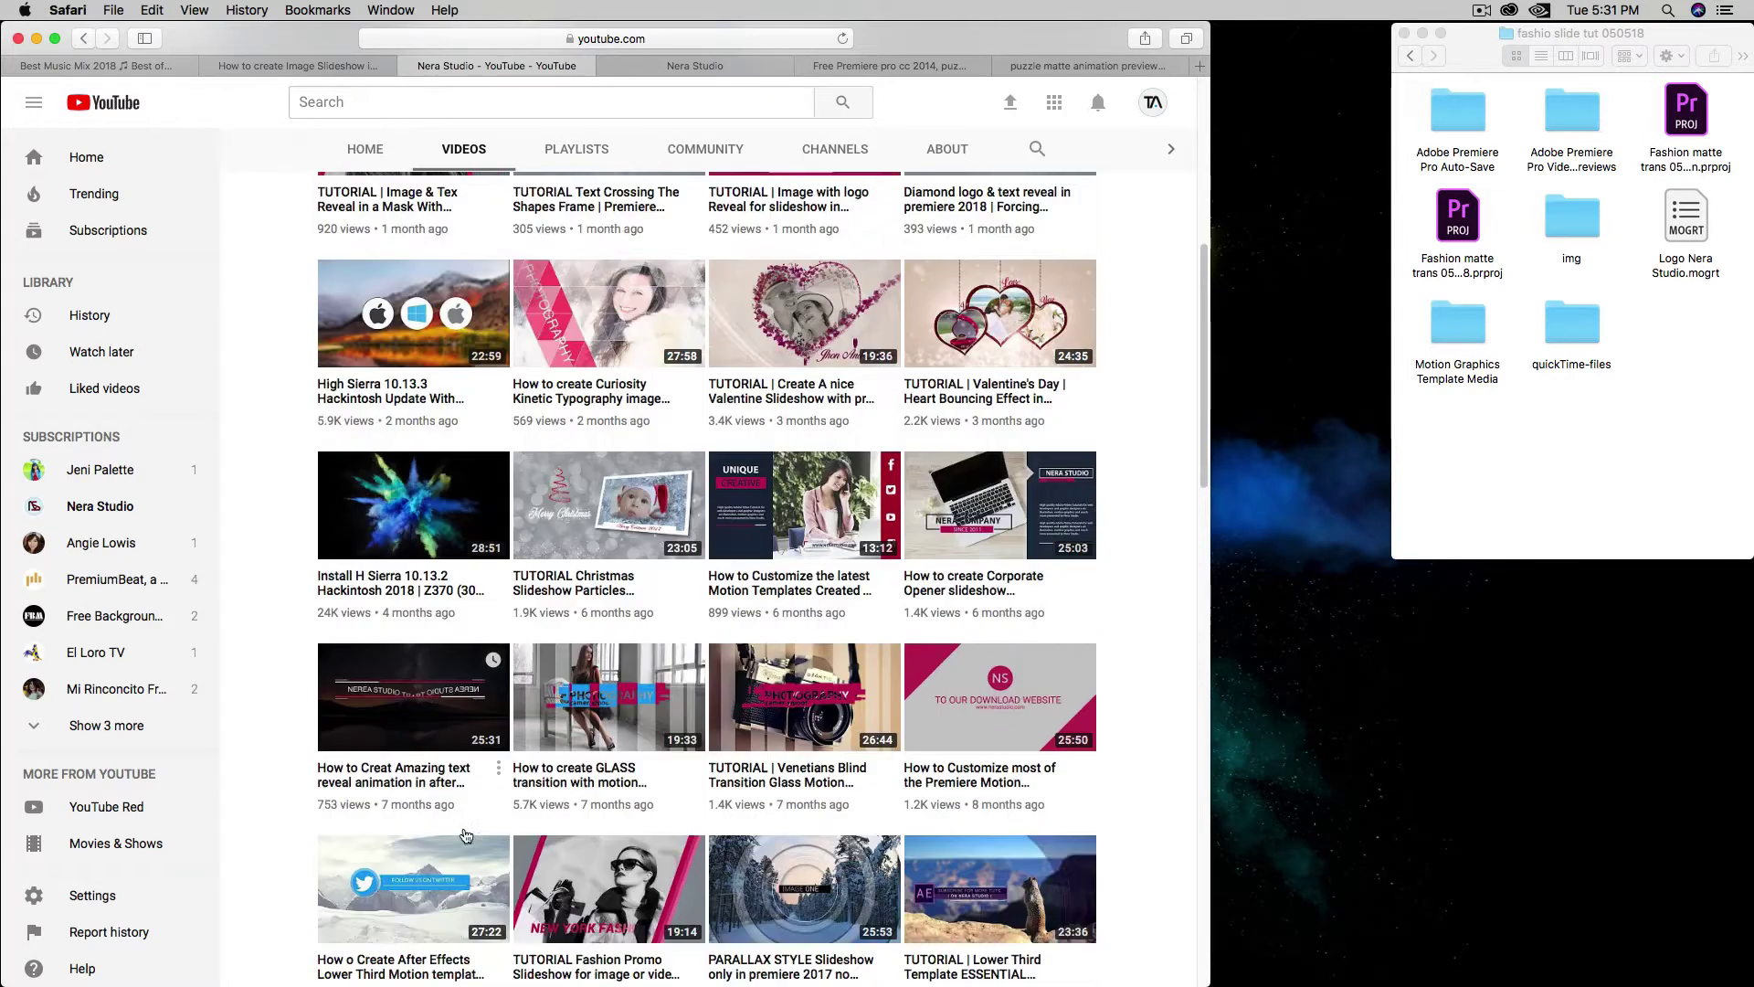
scroll(466, 836, "down", 2)
scroll(950, 891, "down", 1)
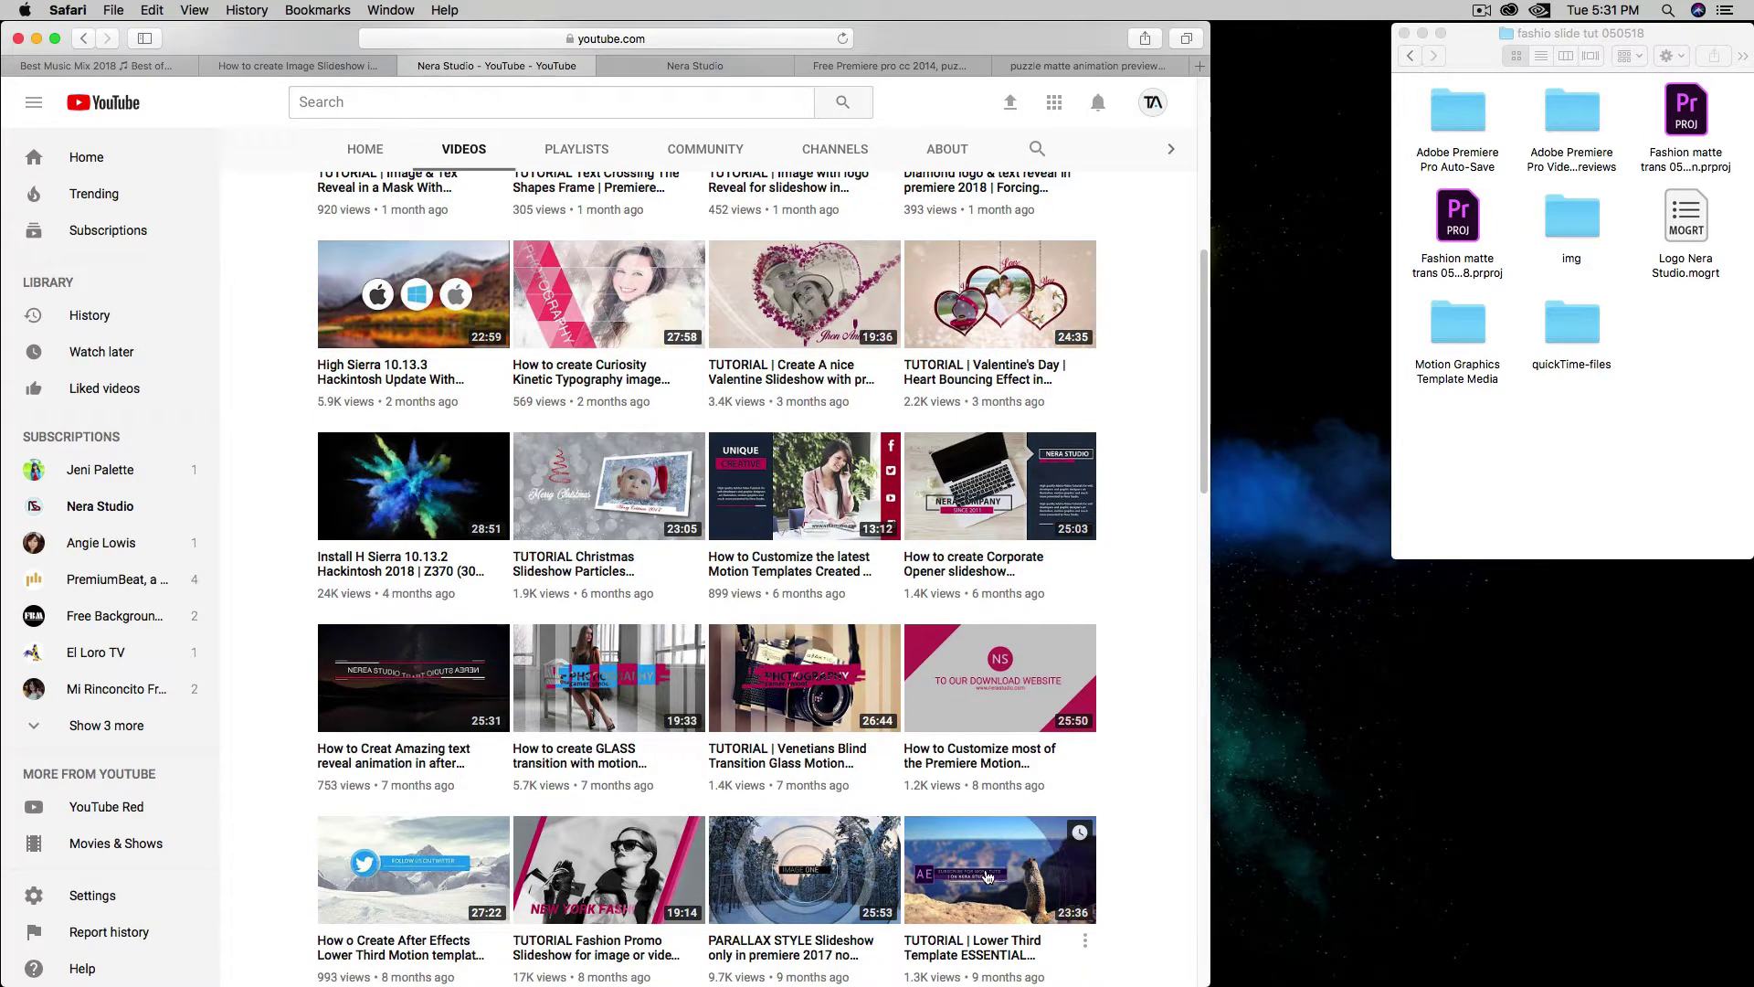
scroll(986, 877, "down", 1)
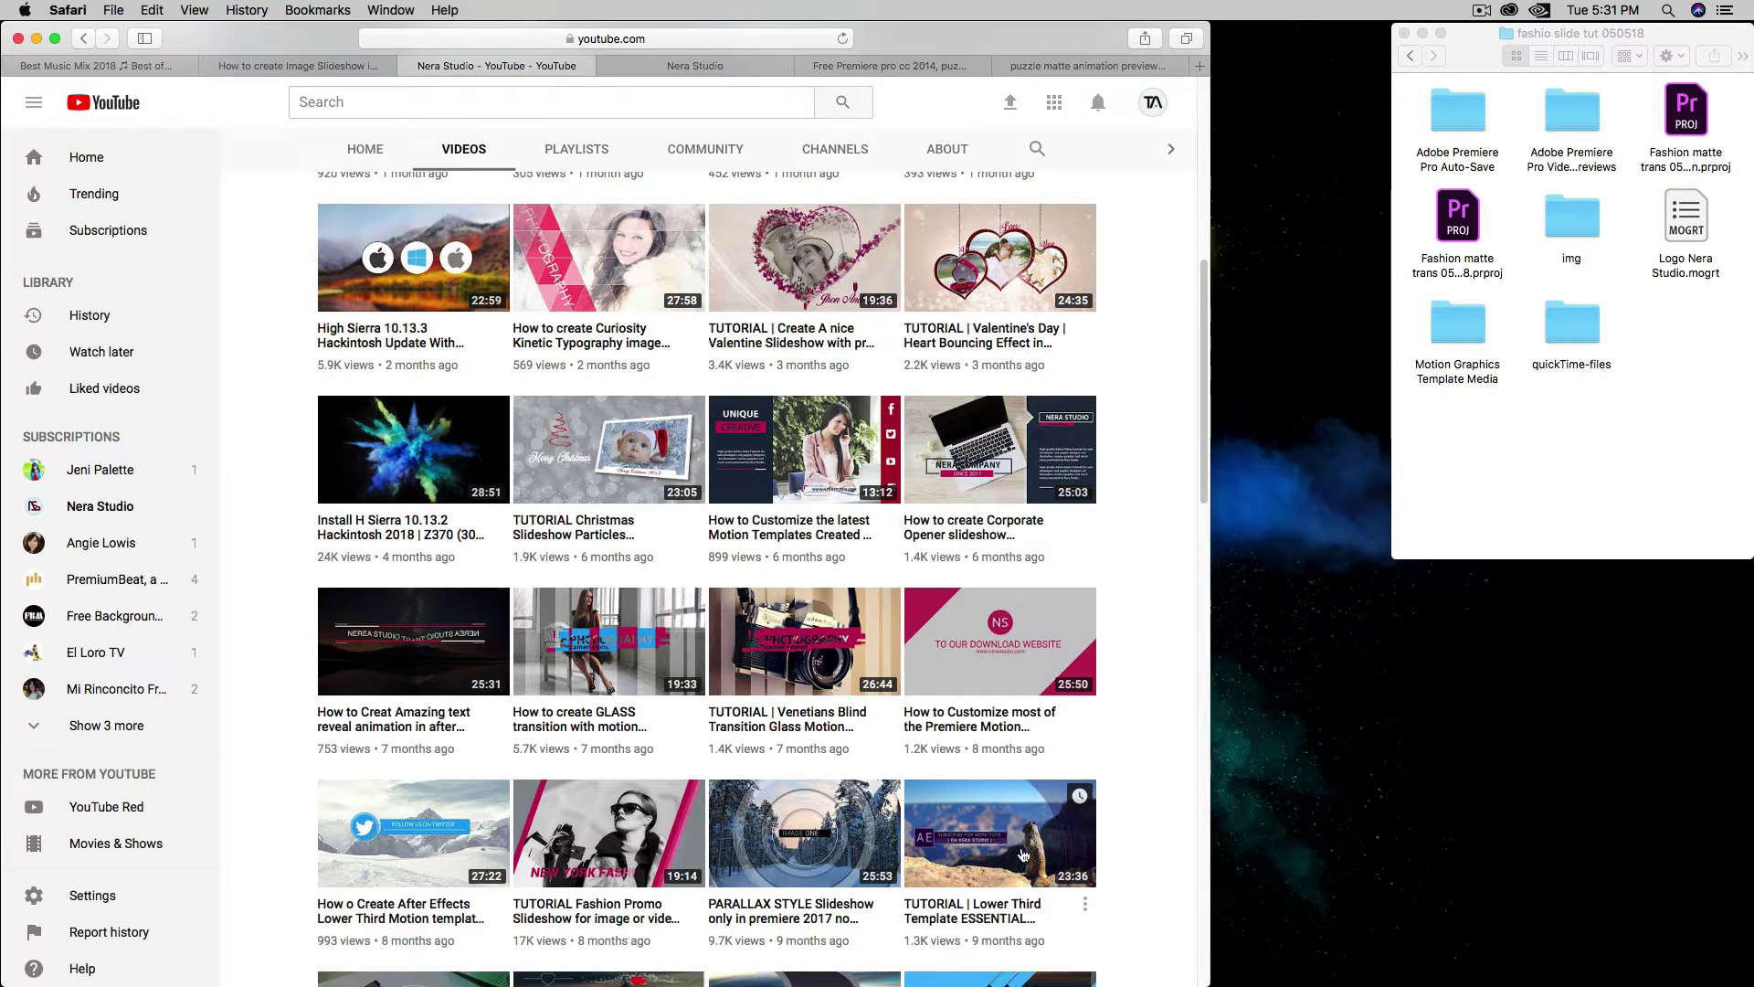
- Look over the Nera Studio website, its free Premiere Pro puzzle pack page and the puzzle matte animation previews
left_click(722, 65)
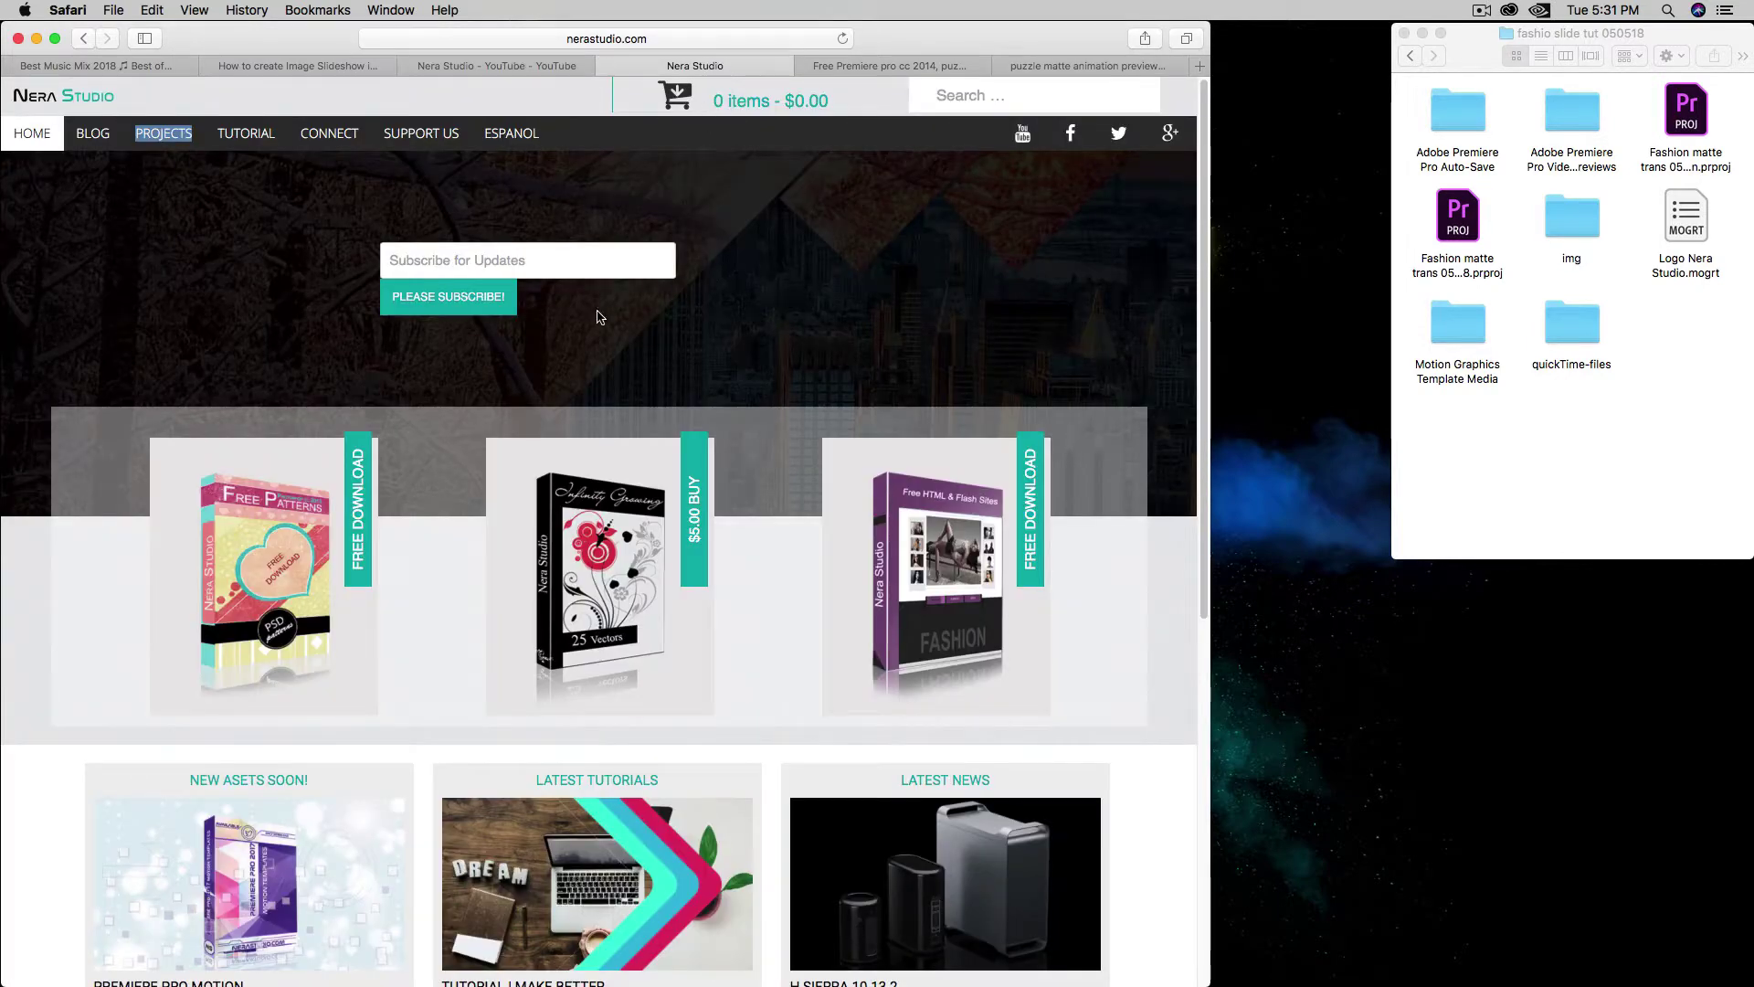
left_click(860, 66)
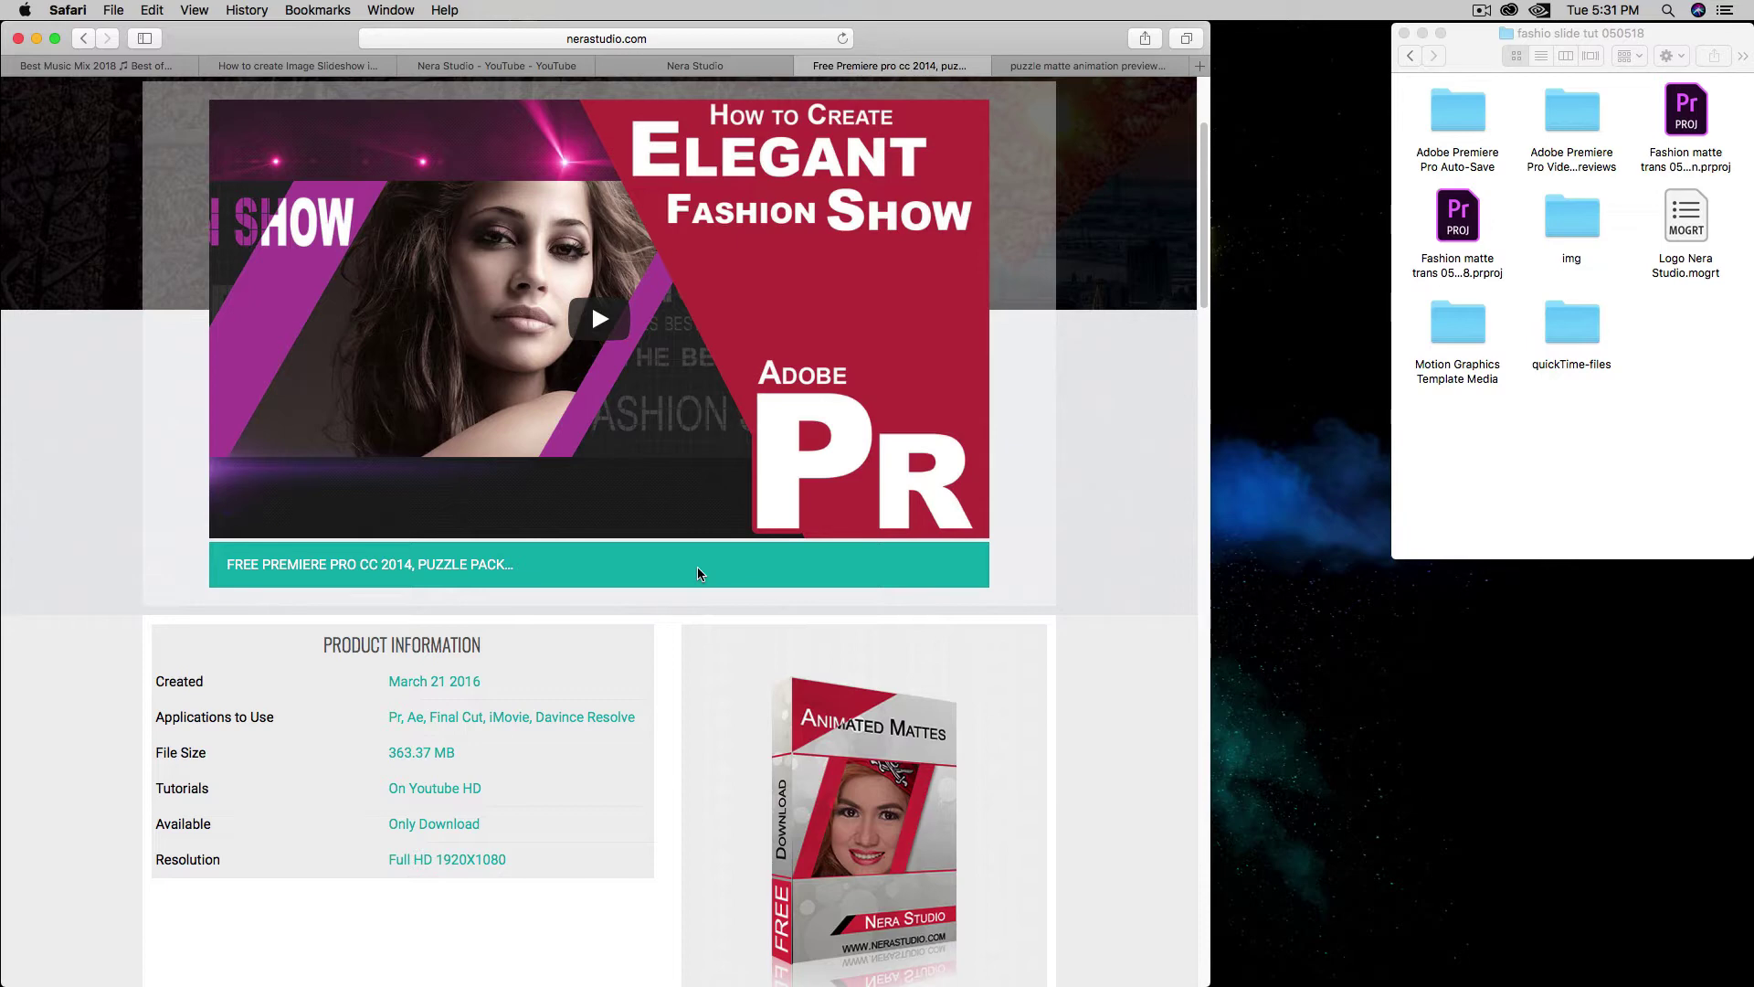
left_click(1096, 68)
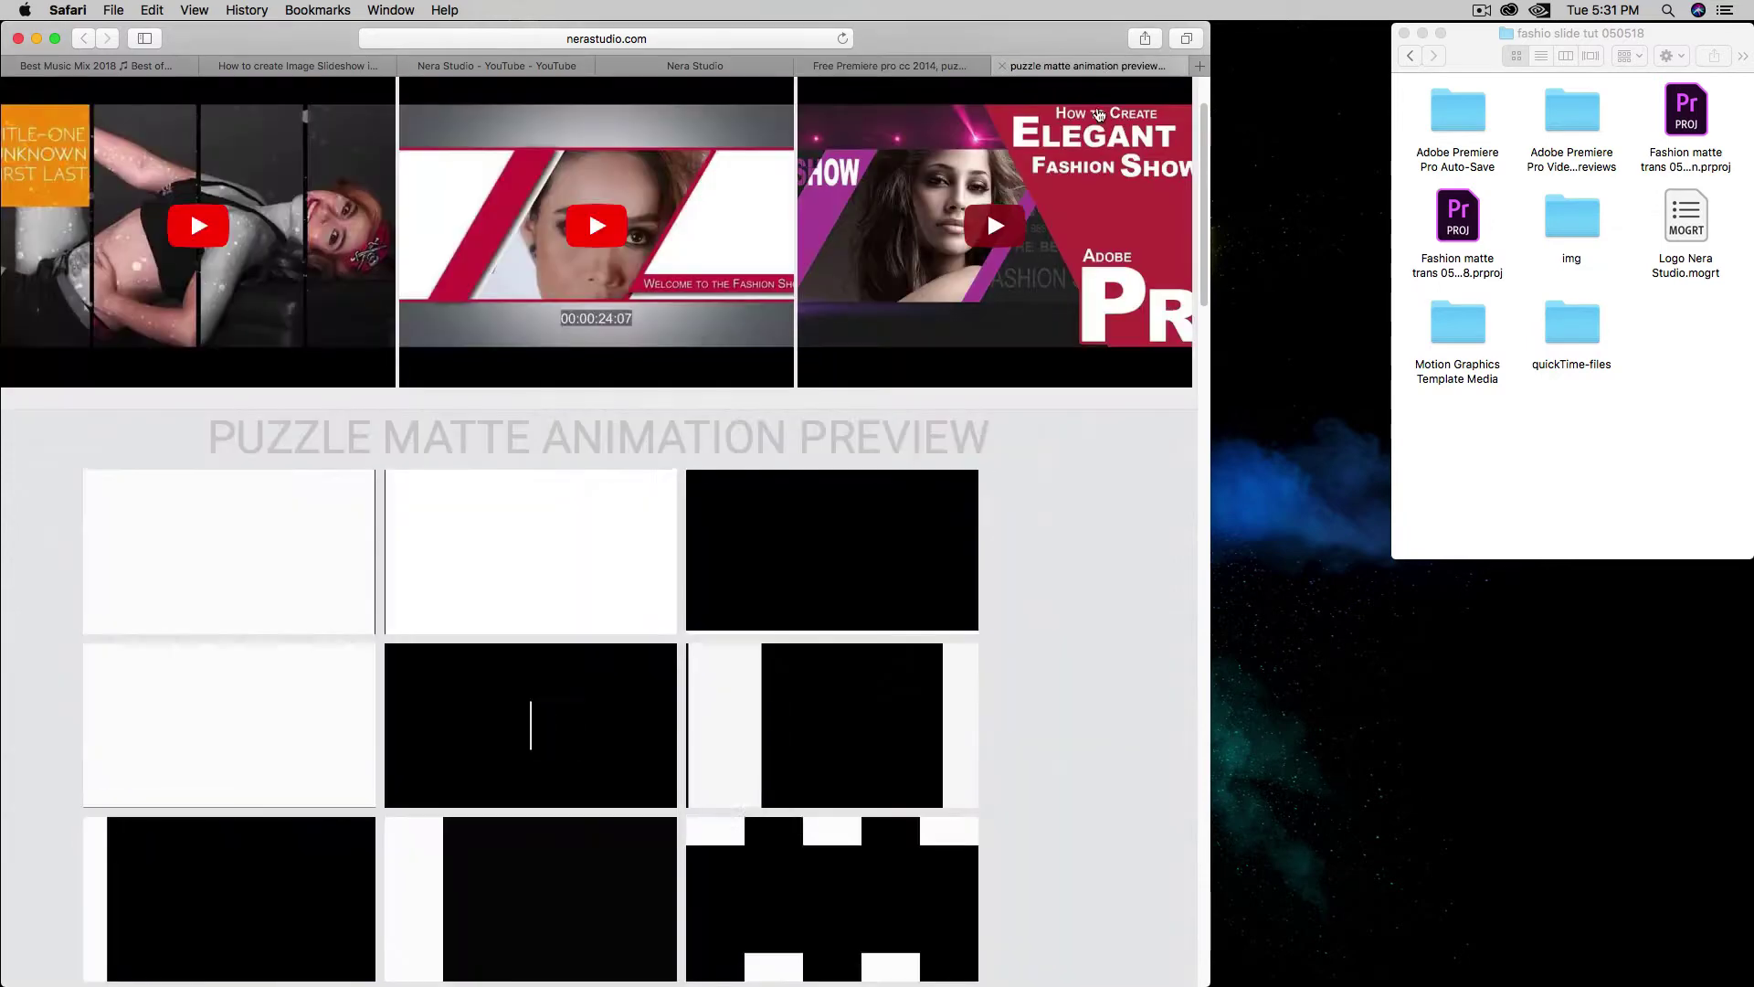
scroll(974, 560, "down", 5)
scroll(974, 560, "up", 5)
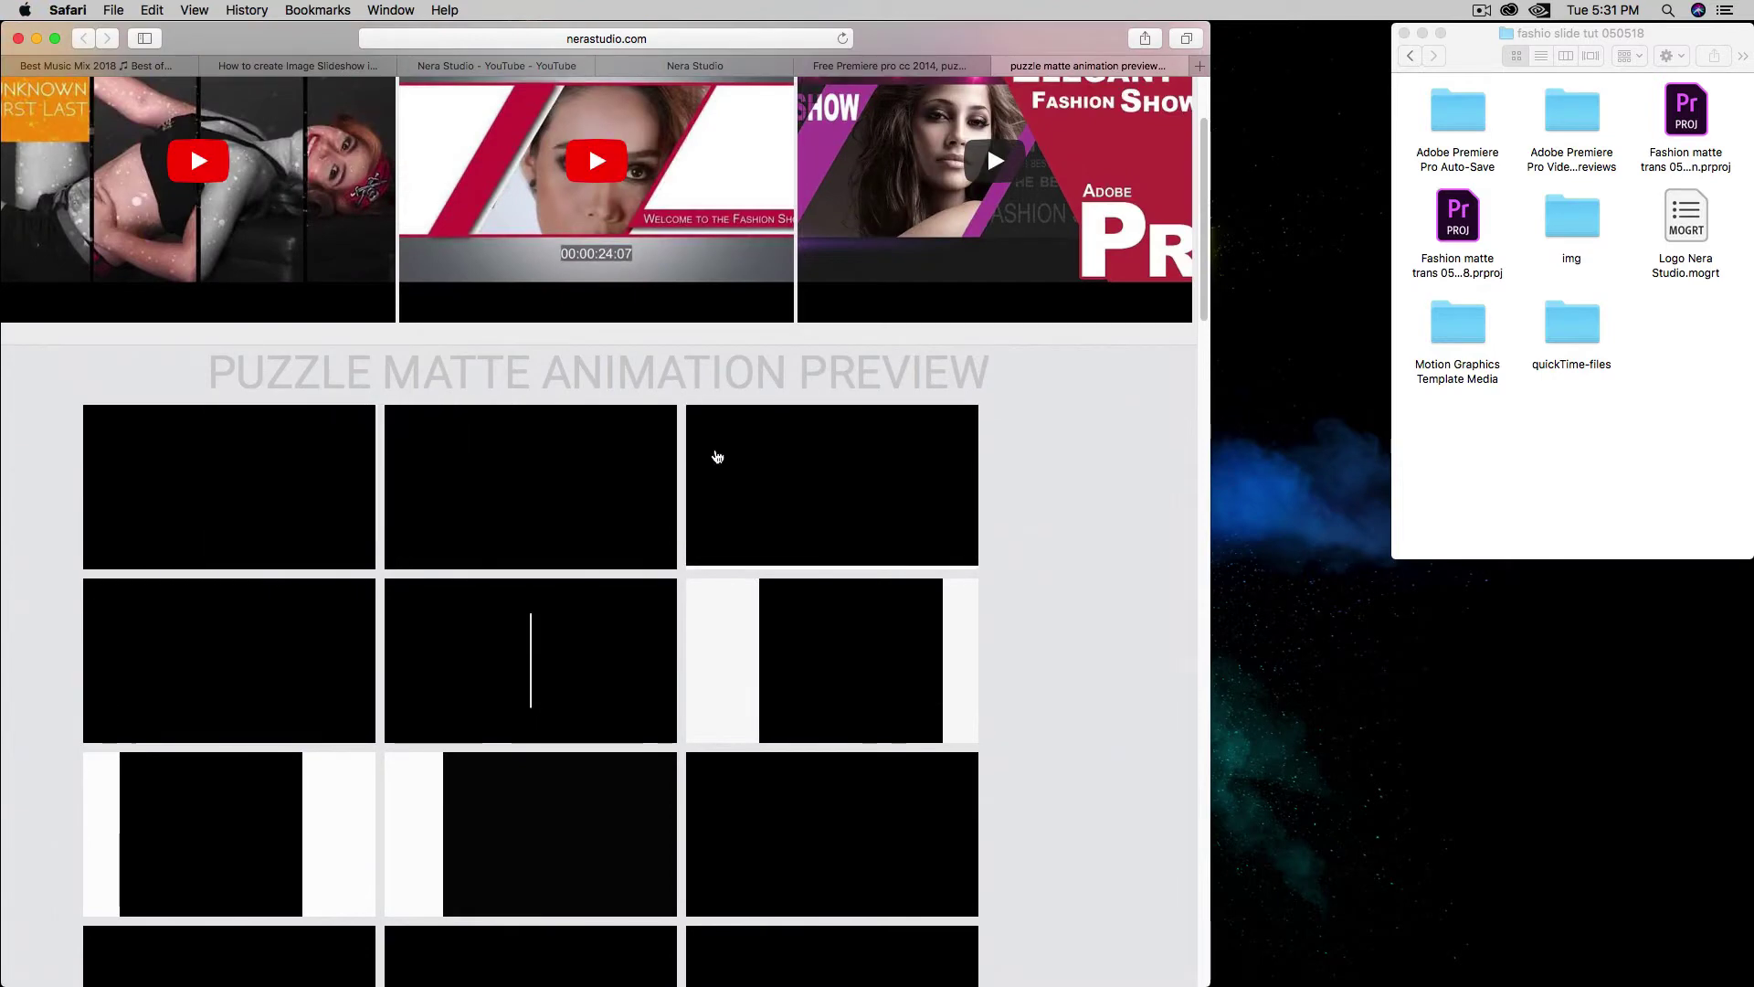
scroll(717, 455, "up", 2)
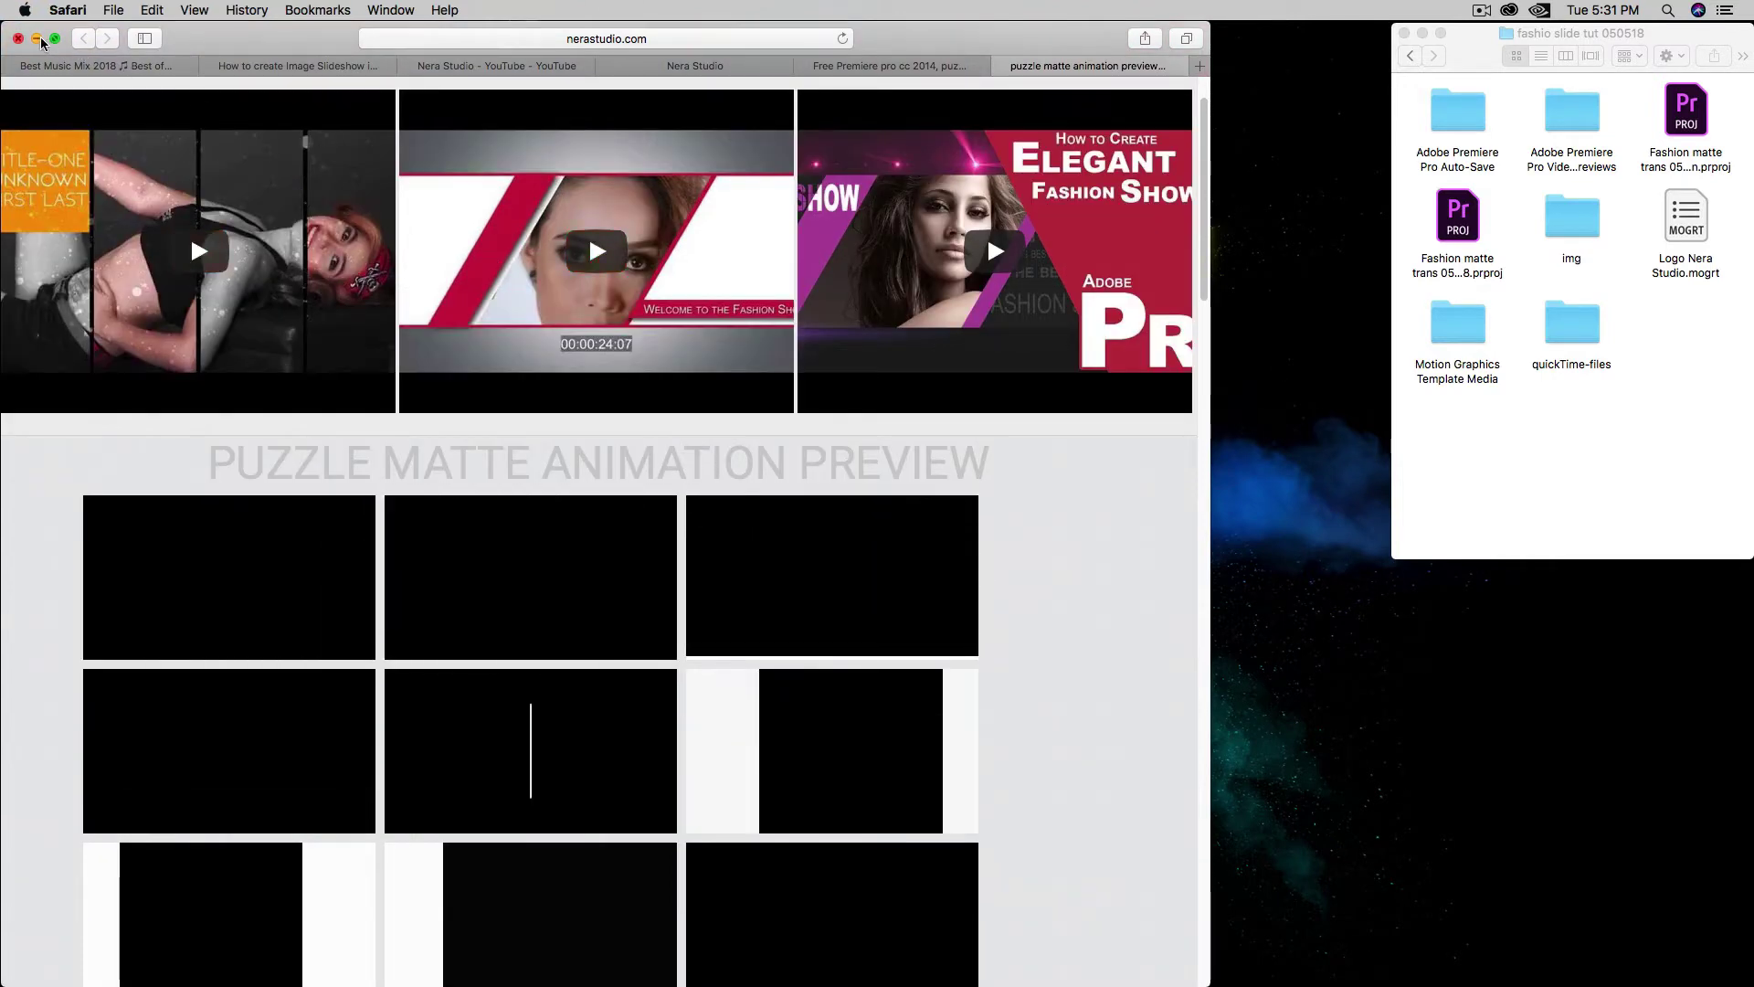
- Minimize the browser and switch to Premiere Pro
left_click(42, 40)
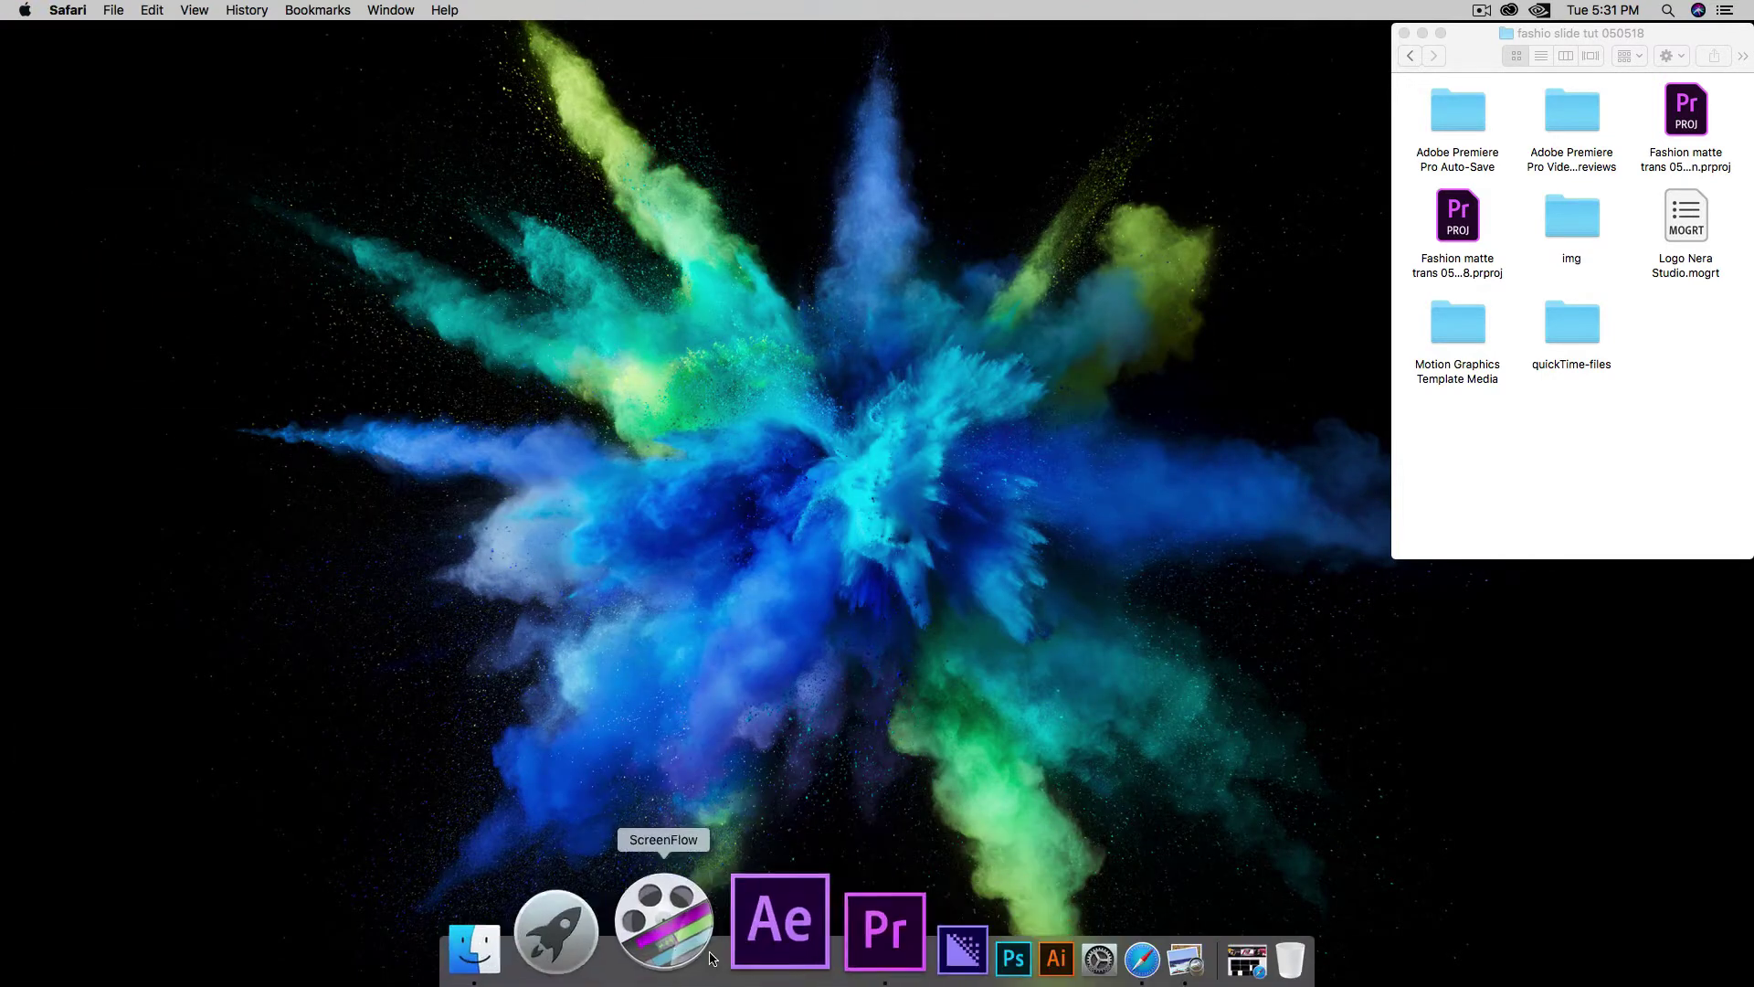
left_click(799, 922)
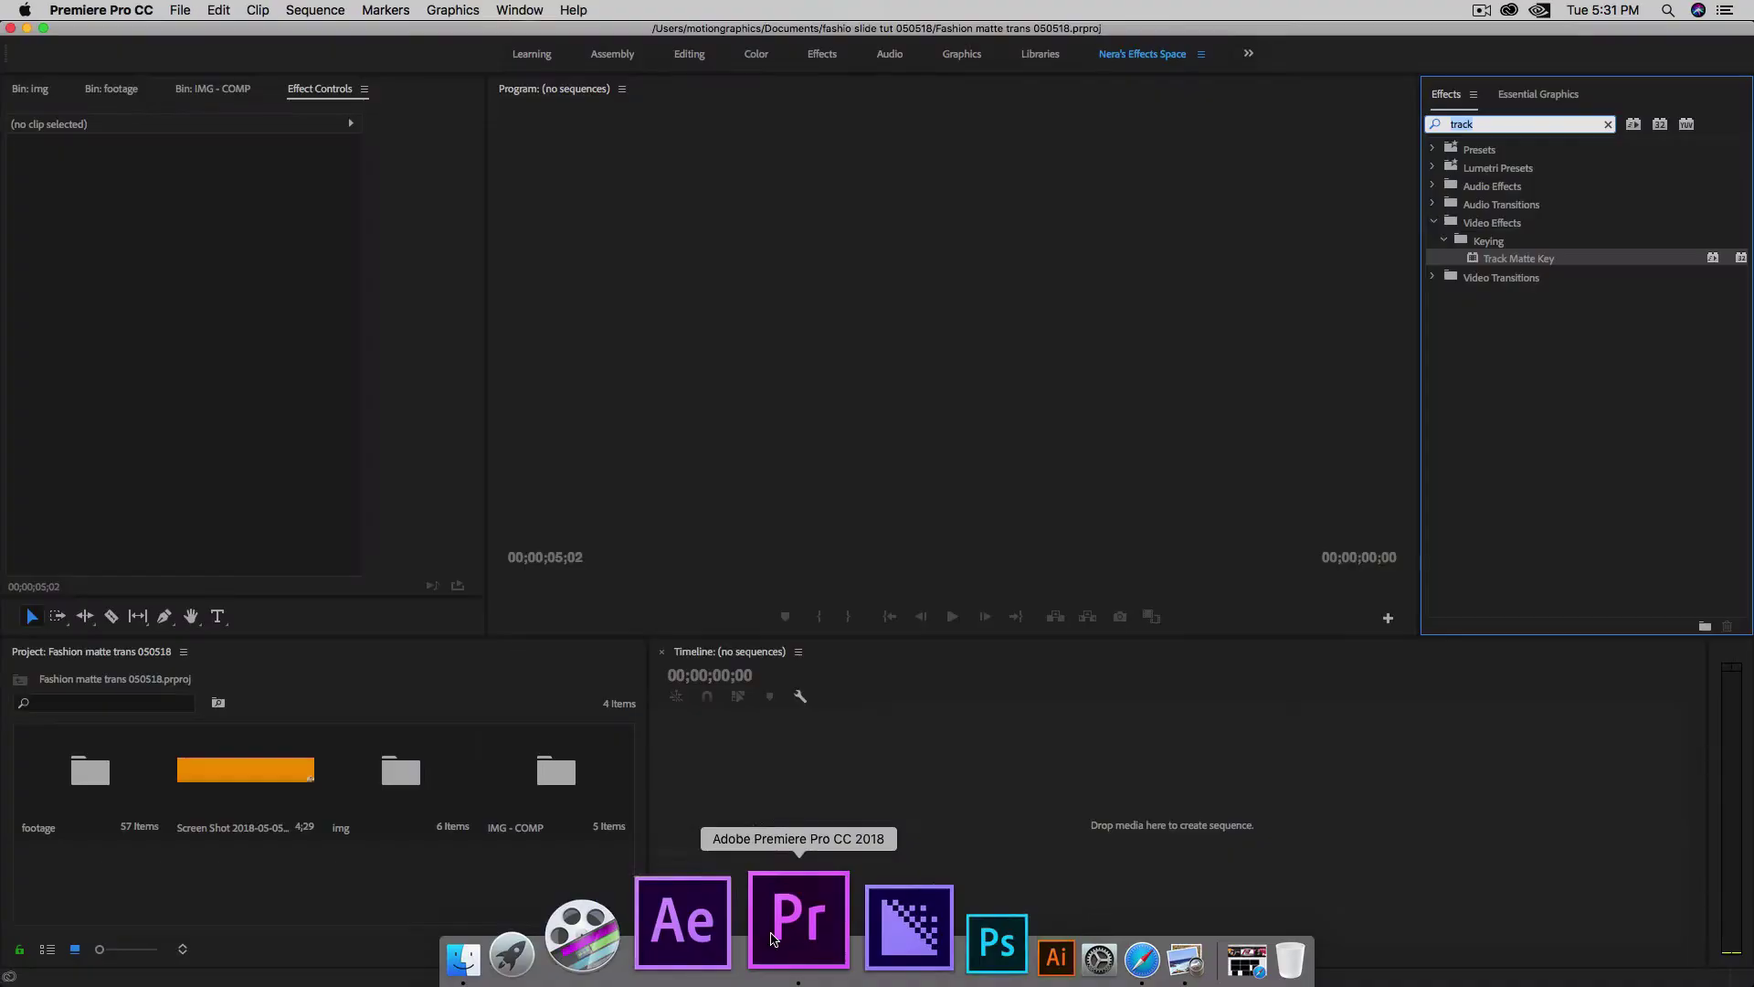
left_click(857, 825)
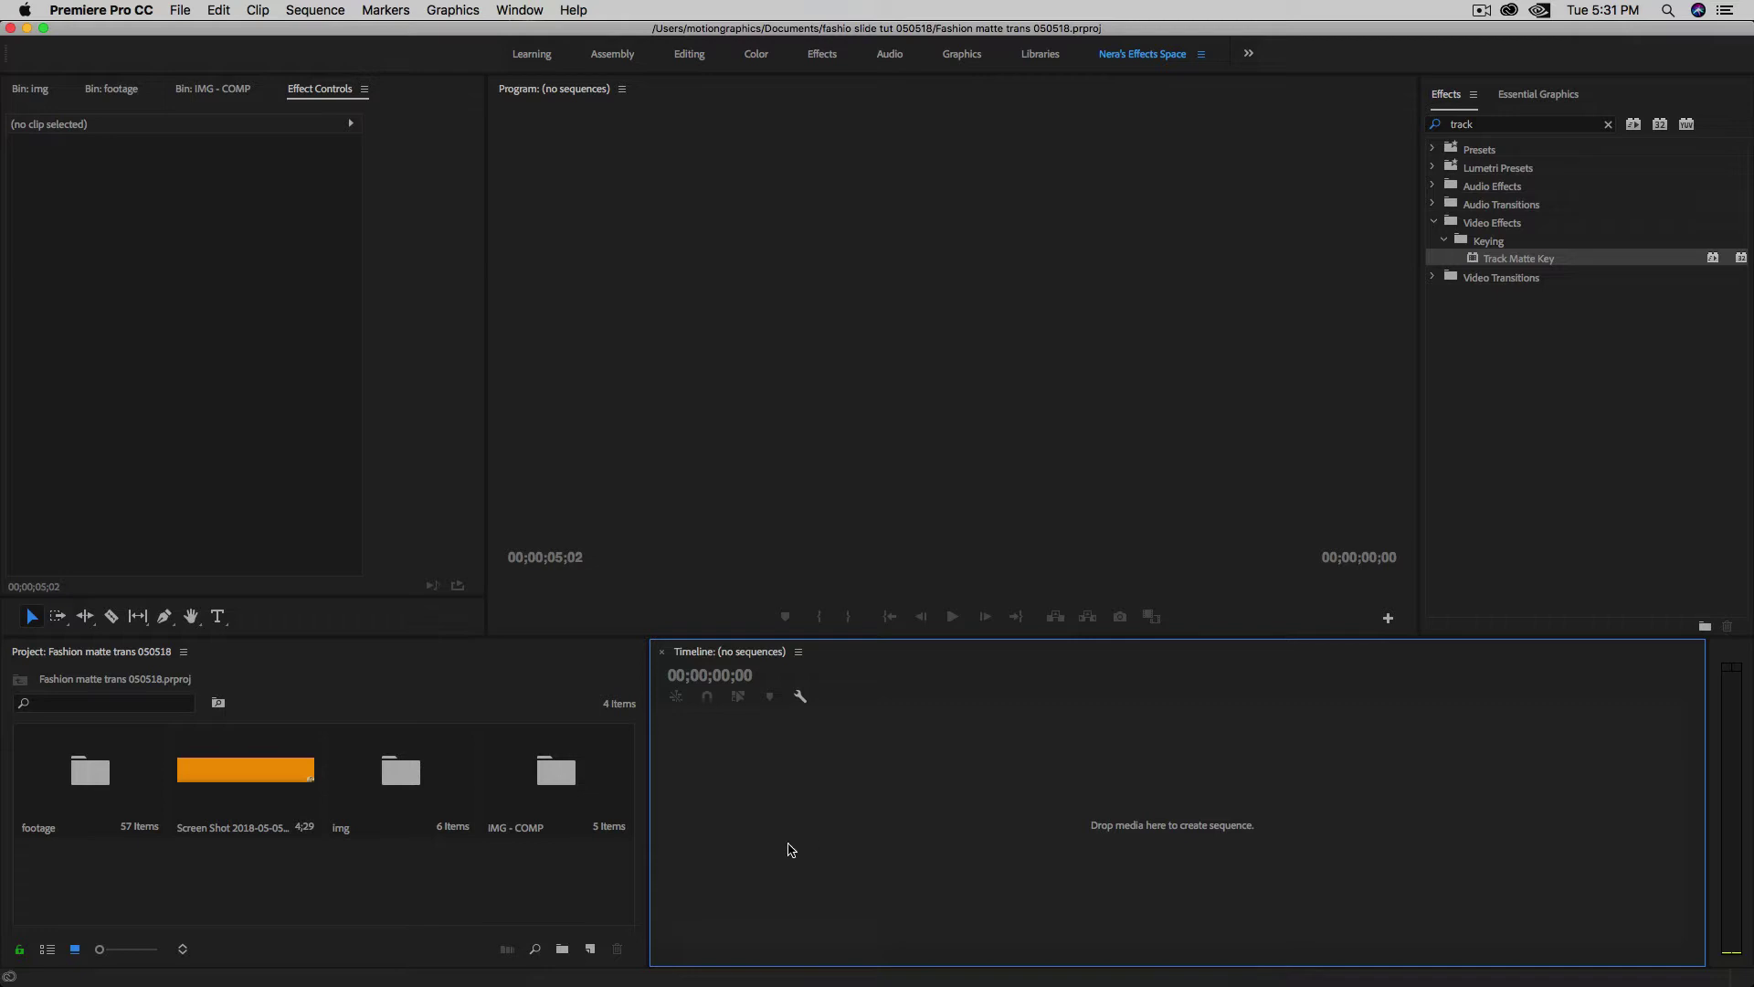
left_click(563, 881)
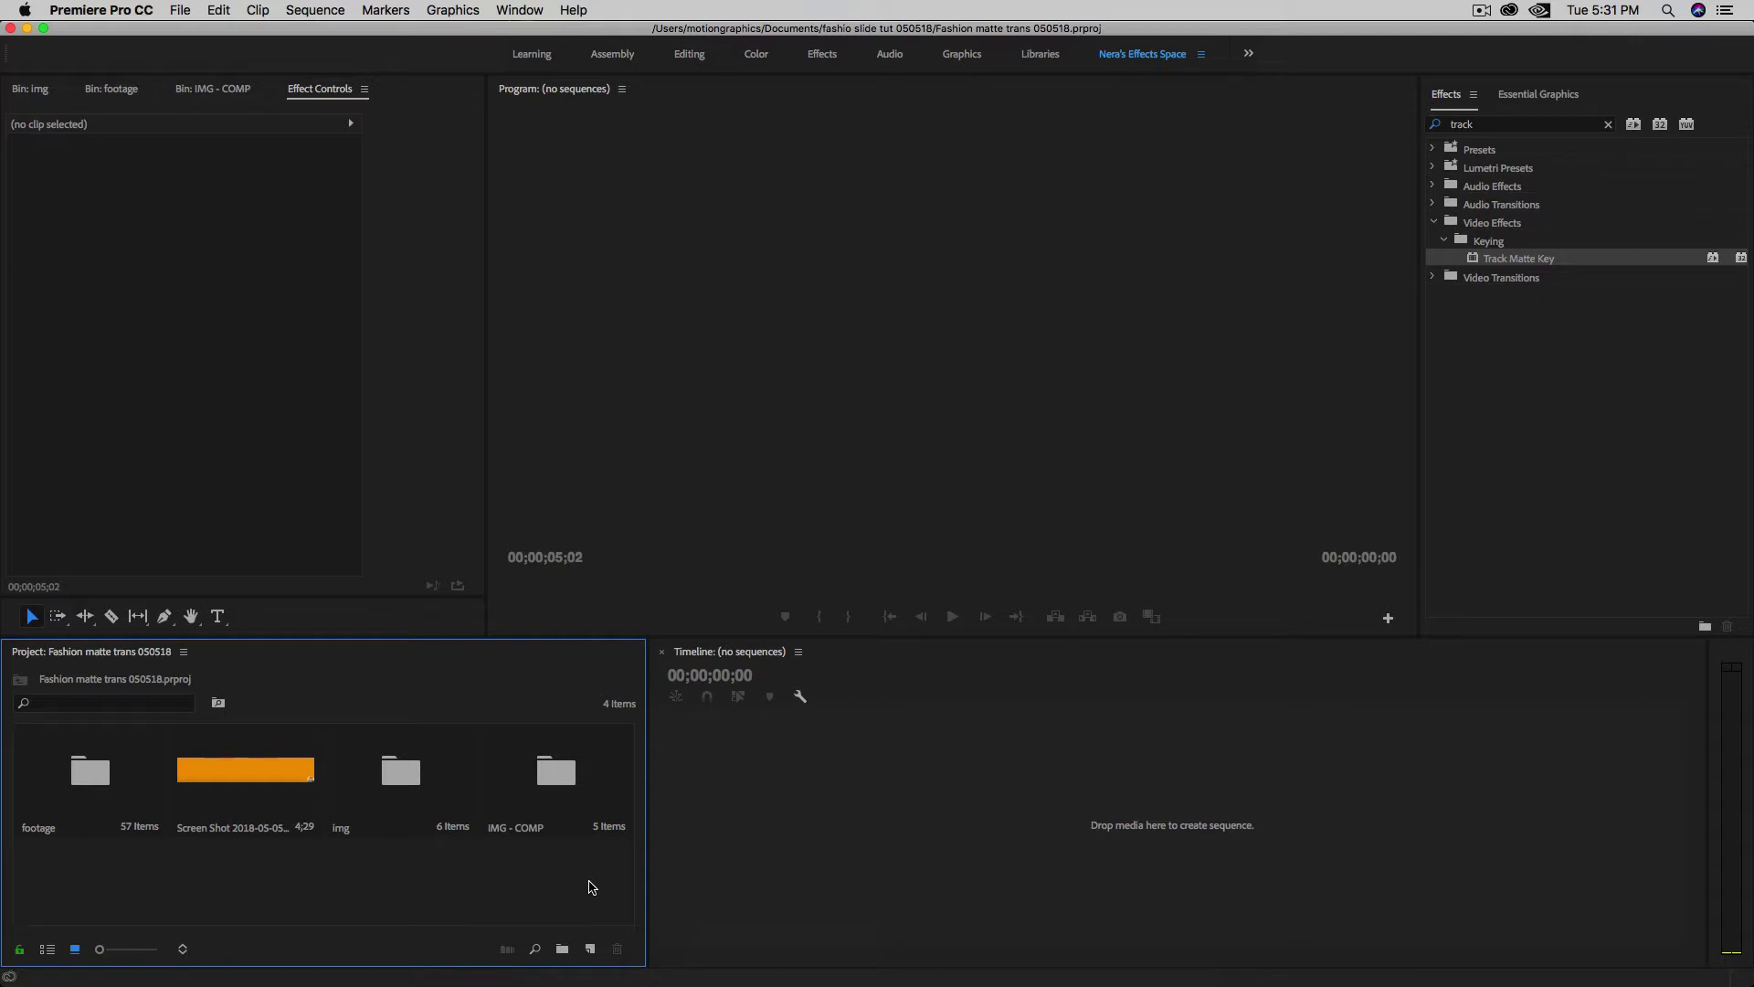
- Switch to Finder, look over the clips in the quickTime-files folder as a list, and minimize the folder window
mouse_move(969, 959)
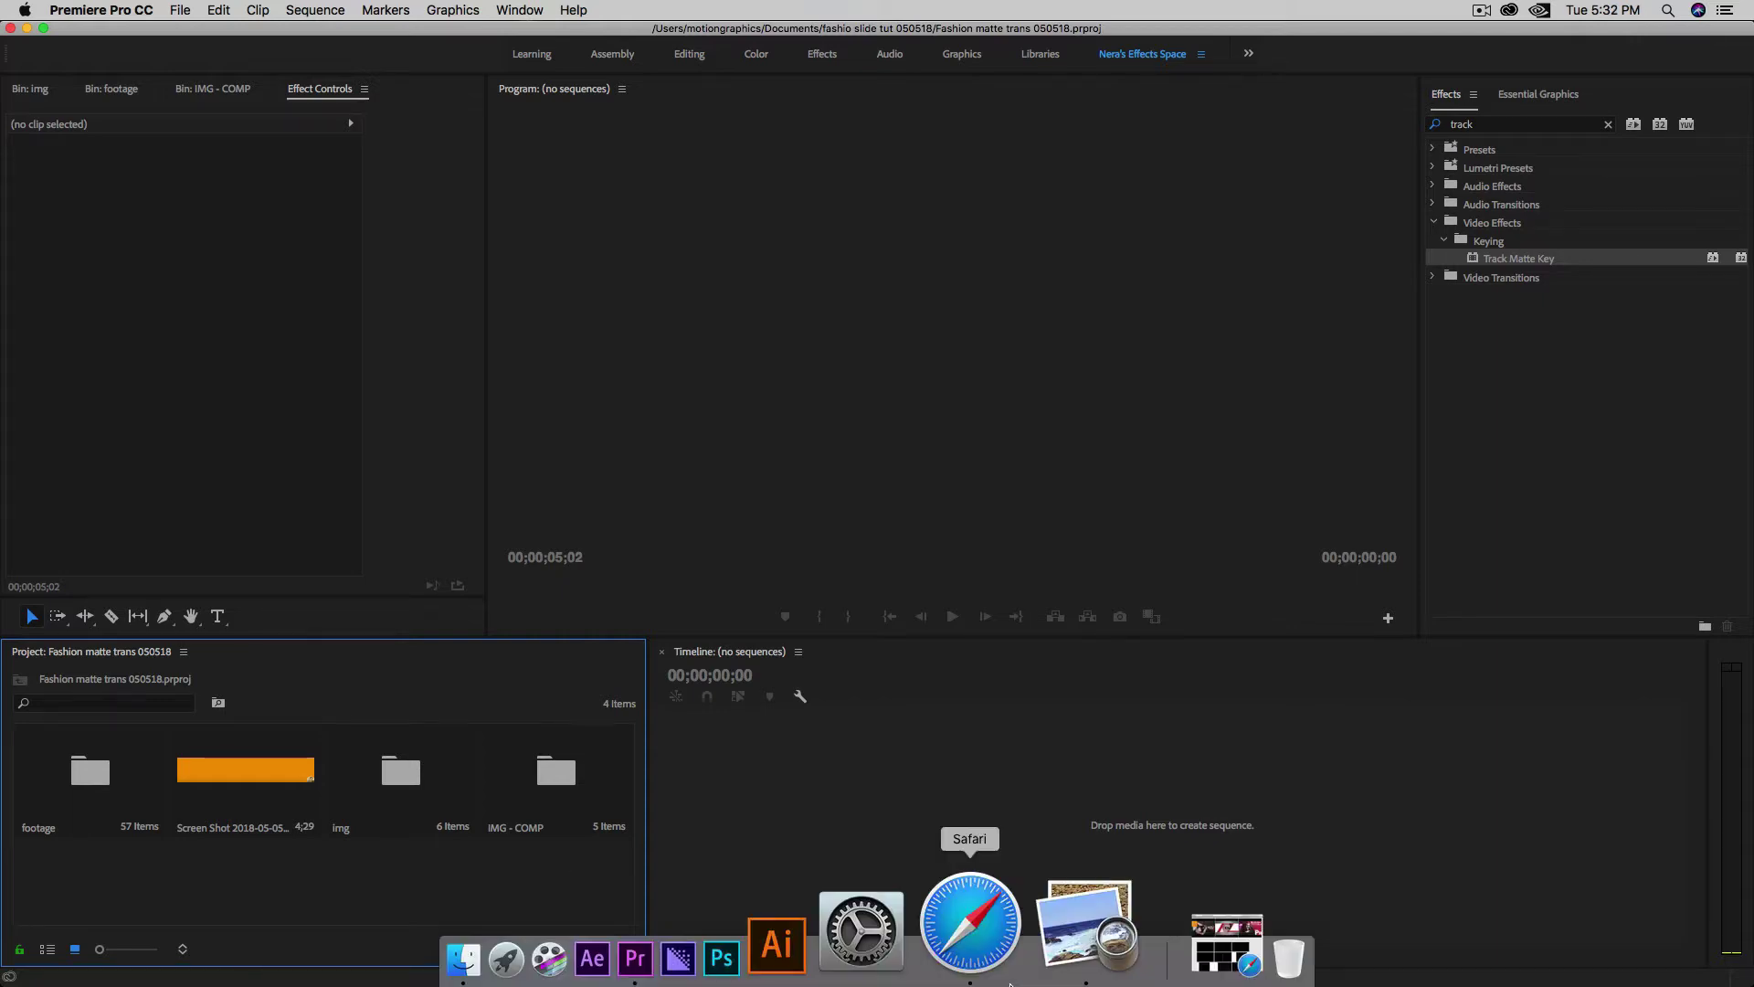
left_click(618, 957)
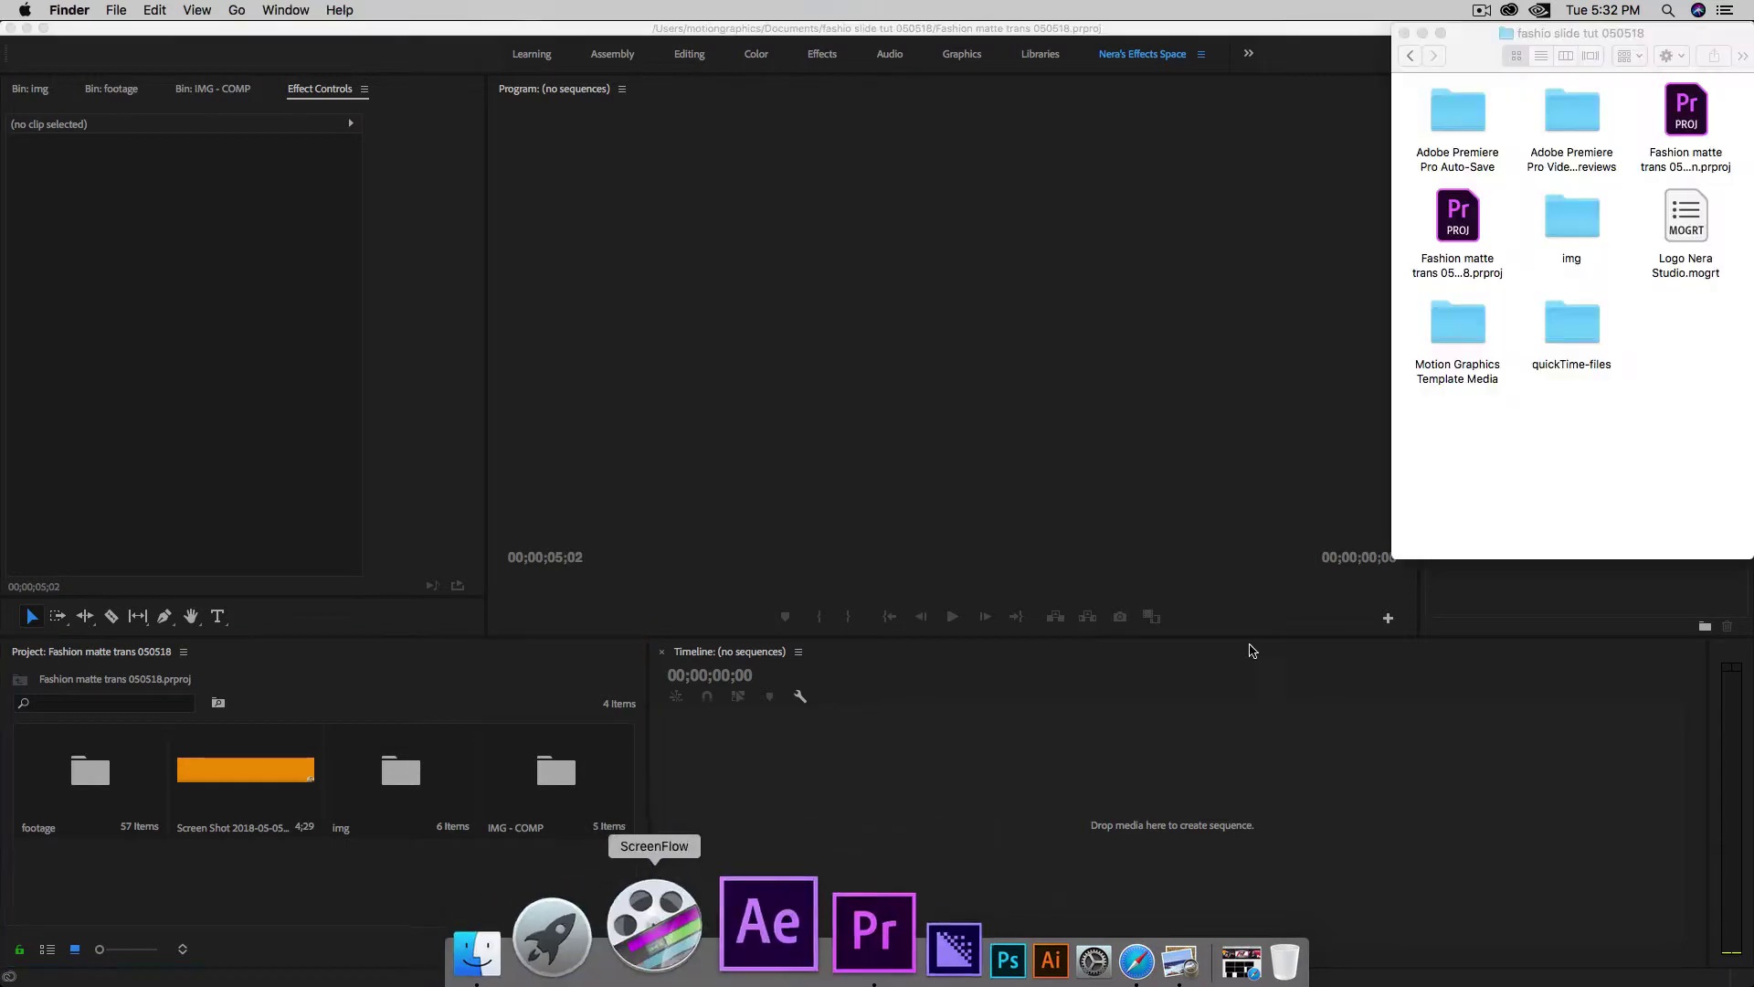
double_click(1574, 324)
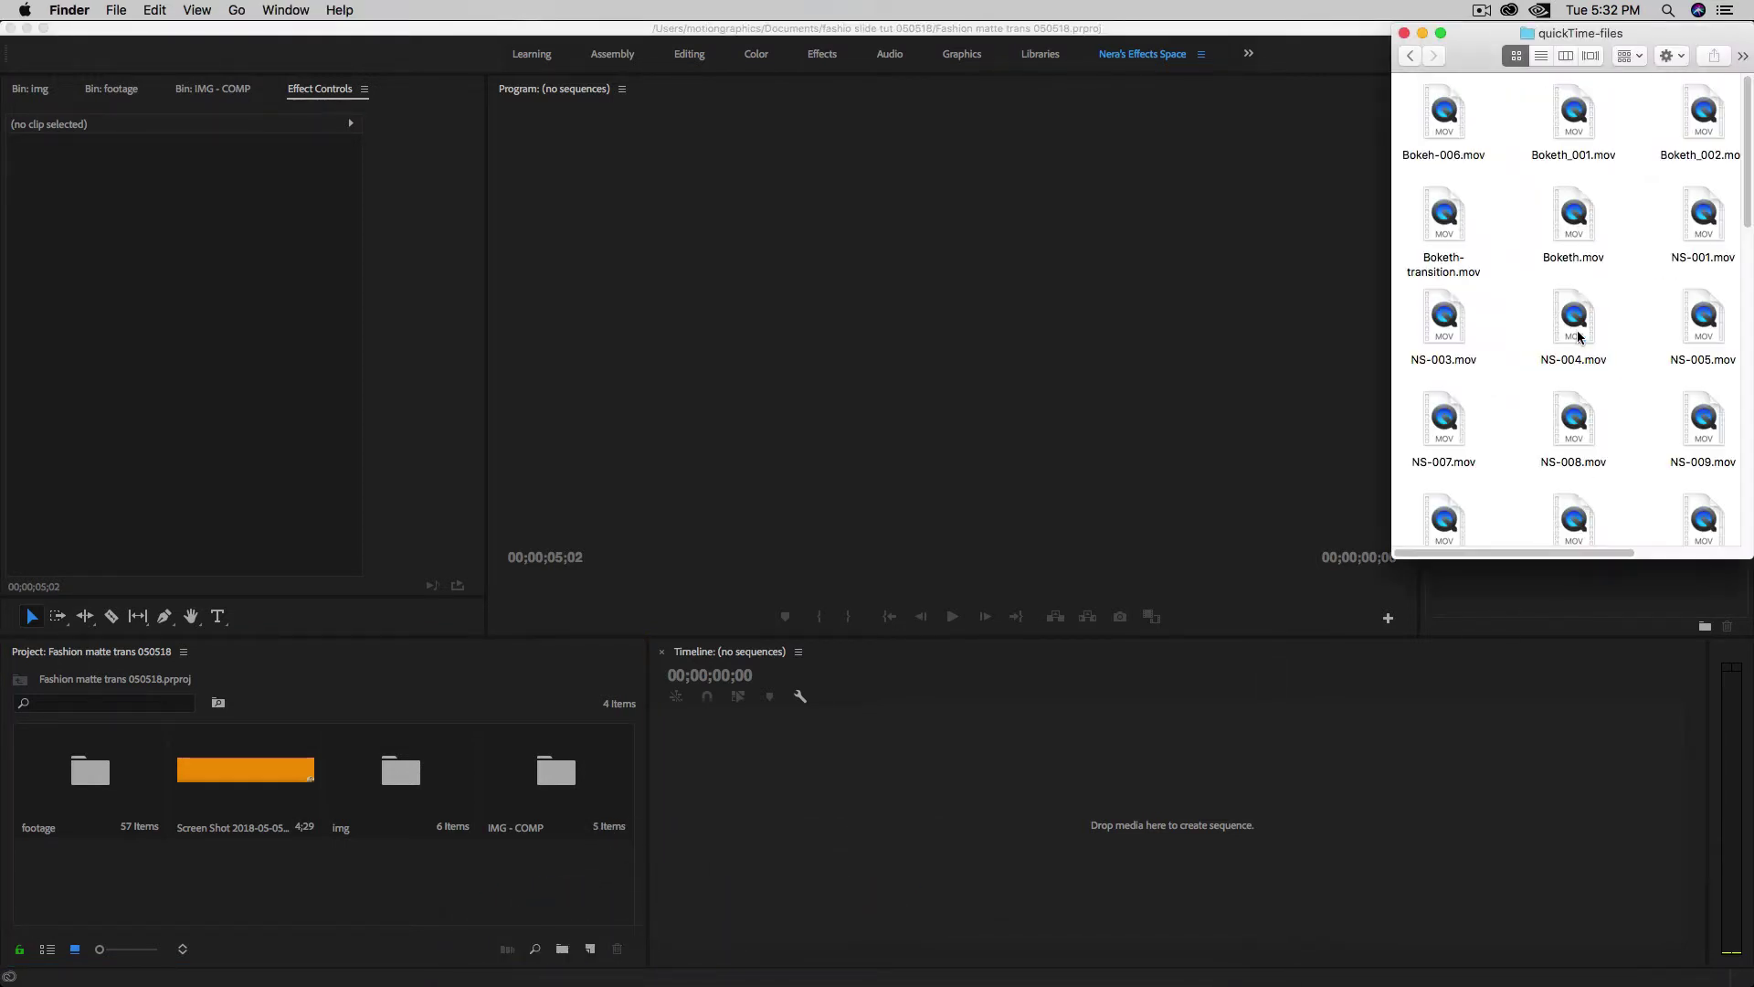
left_click(1540, 57)
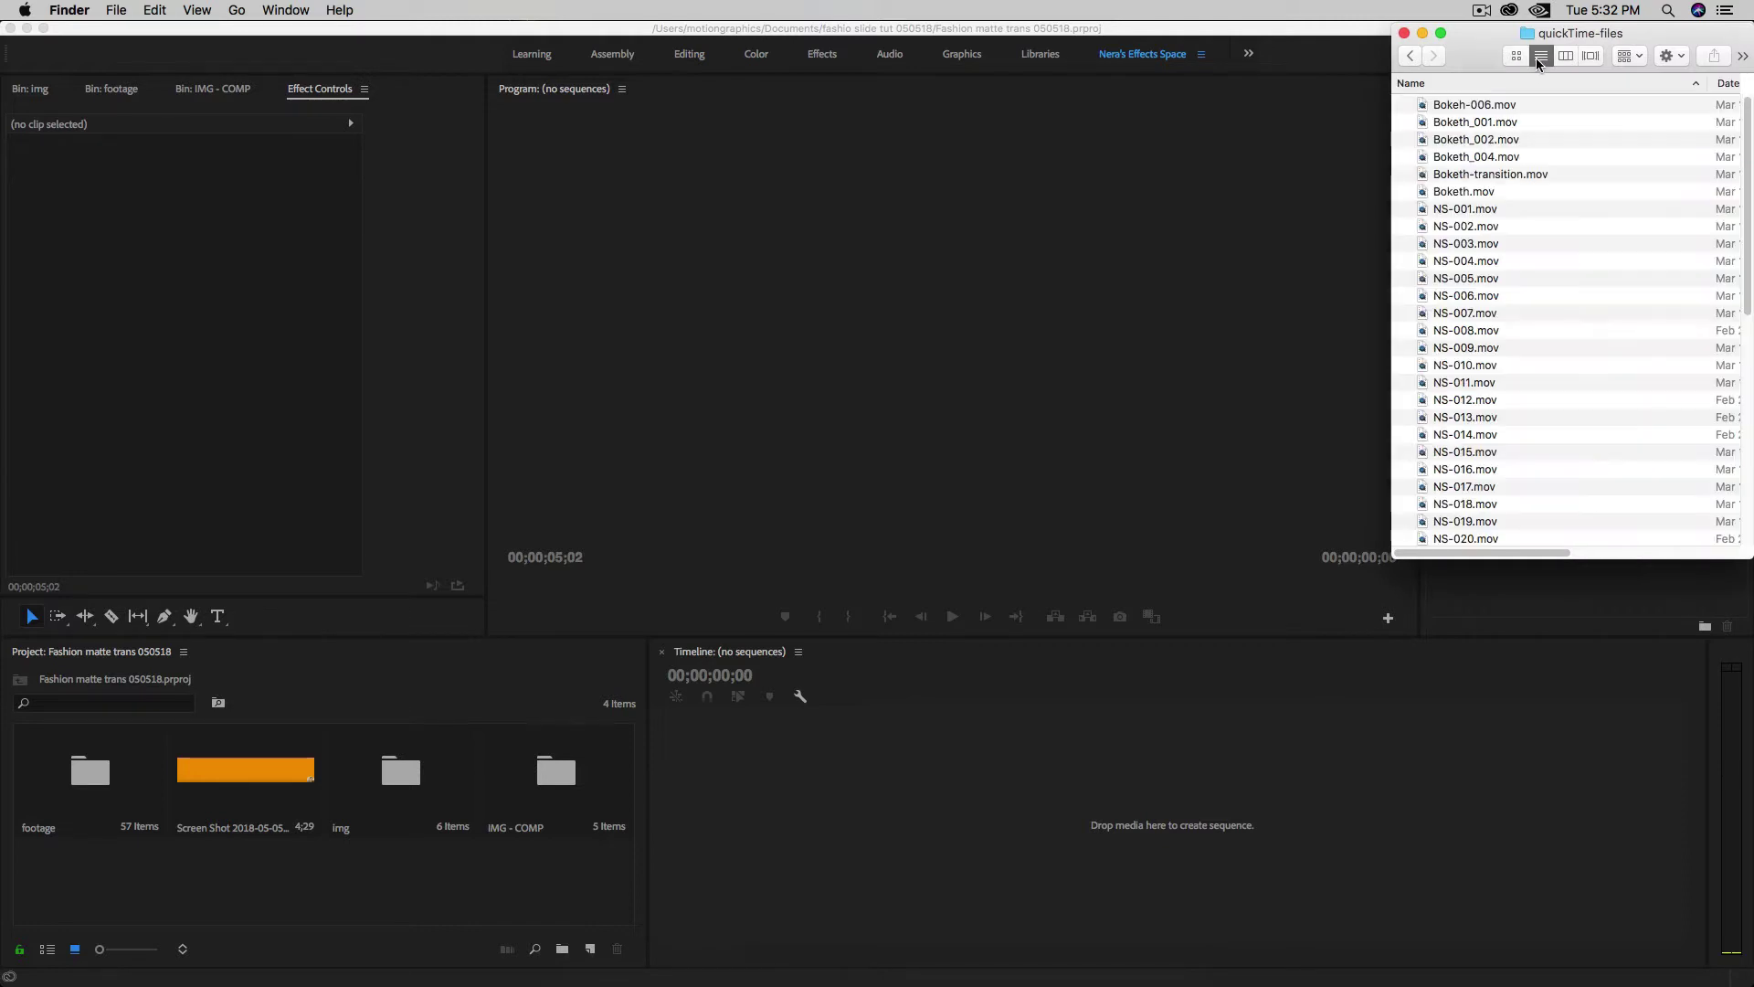
left_click(1600, 436)
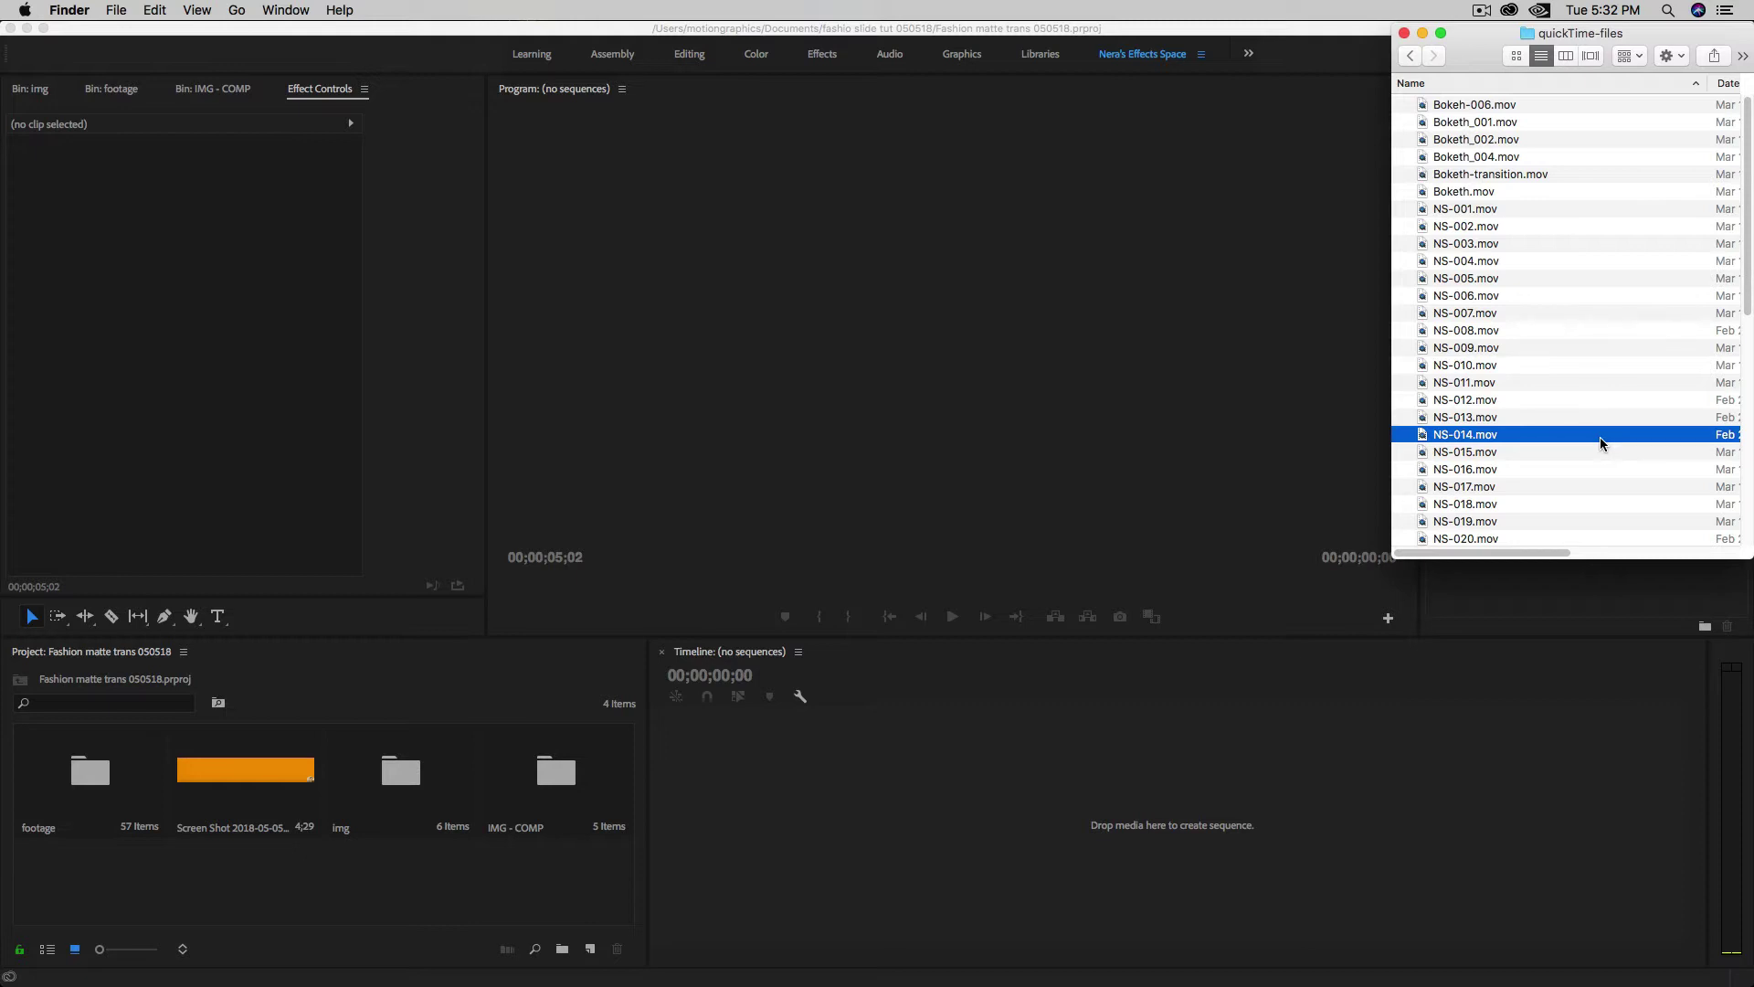
key("super+a")
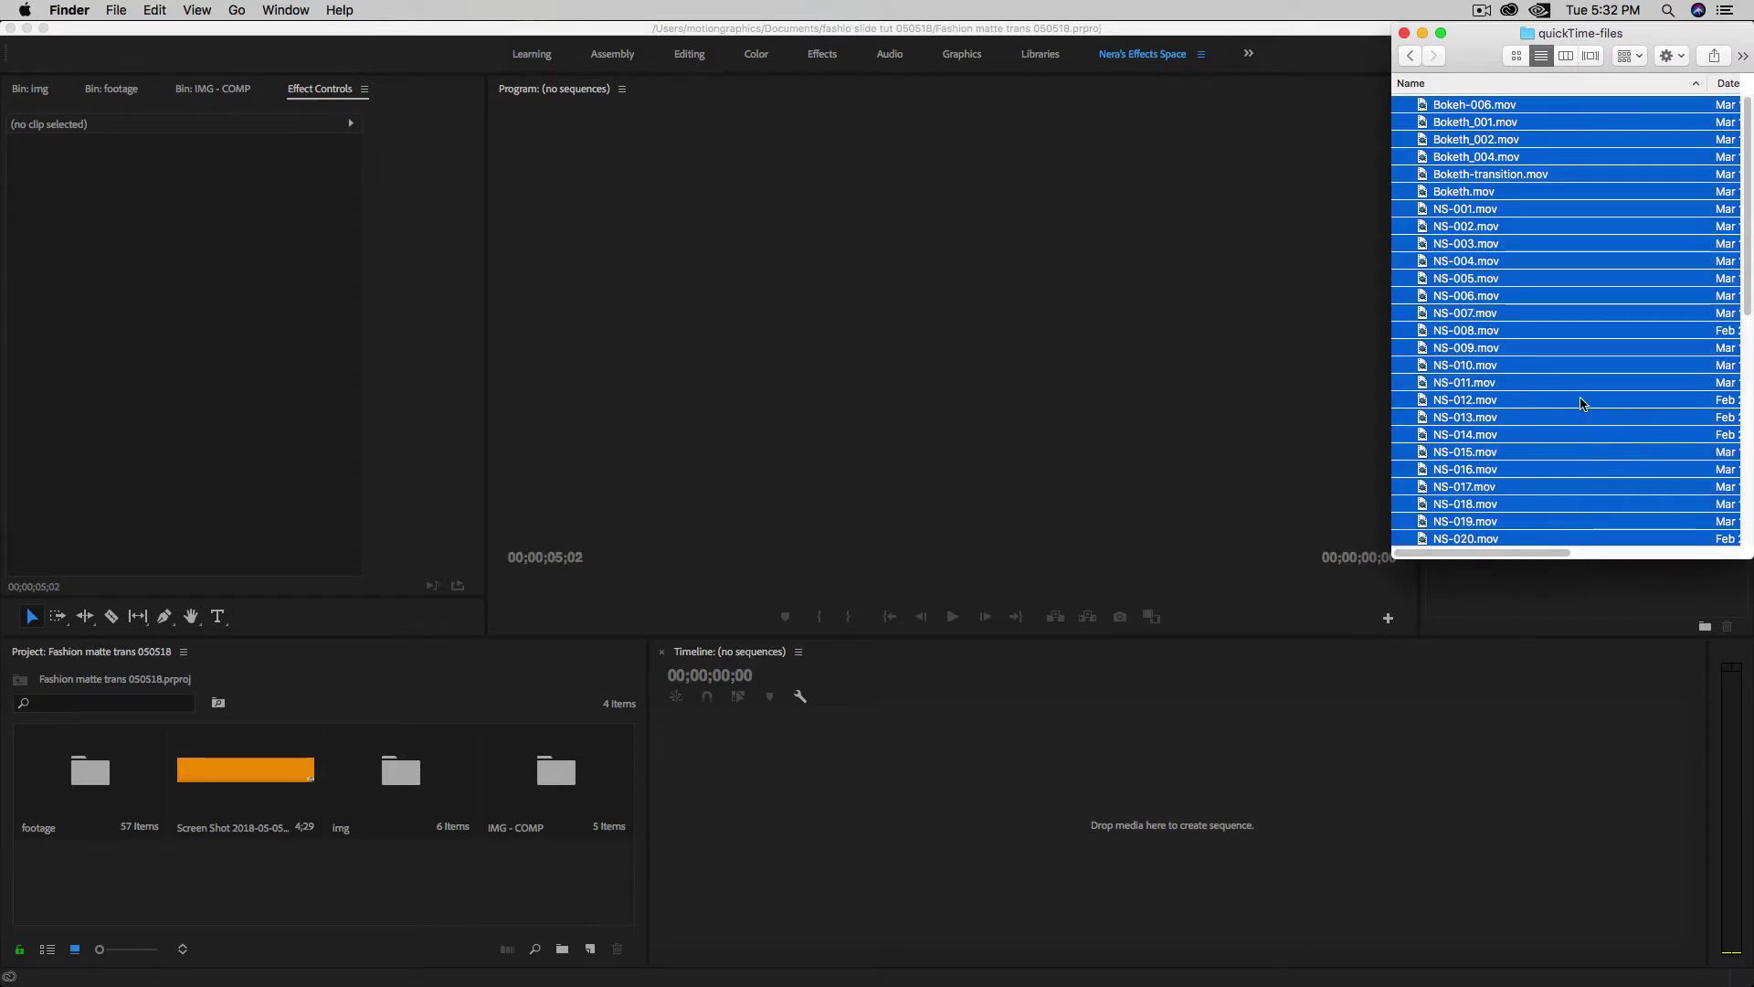
mouse_move(1572, 367)
left_mouse_down()
mouse_move(317, 391)
mouse_move(693, 375)
mouse_move(1048, 408)
mouse_move(1476, 402)
mouse_move(1556, 374)
left_mouse_up()
left_click(1533, 363)
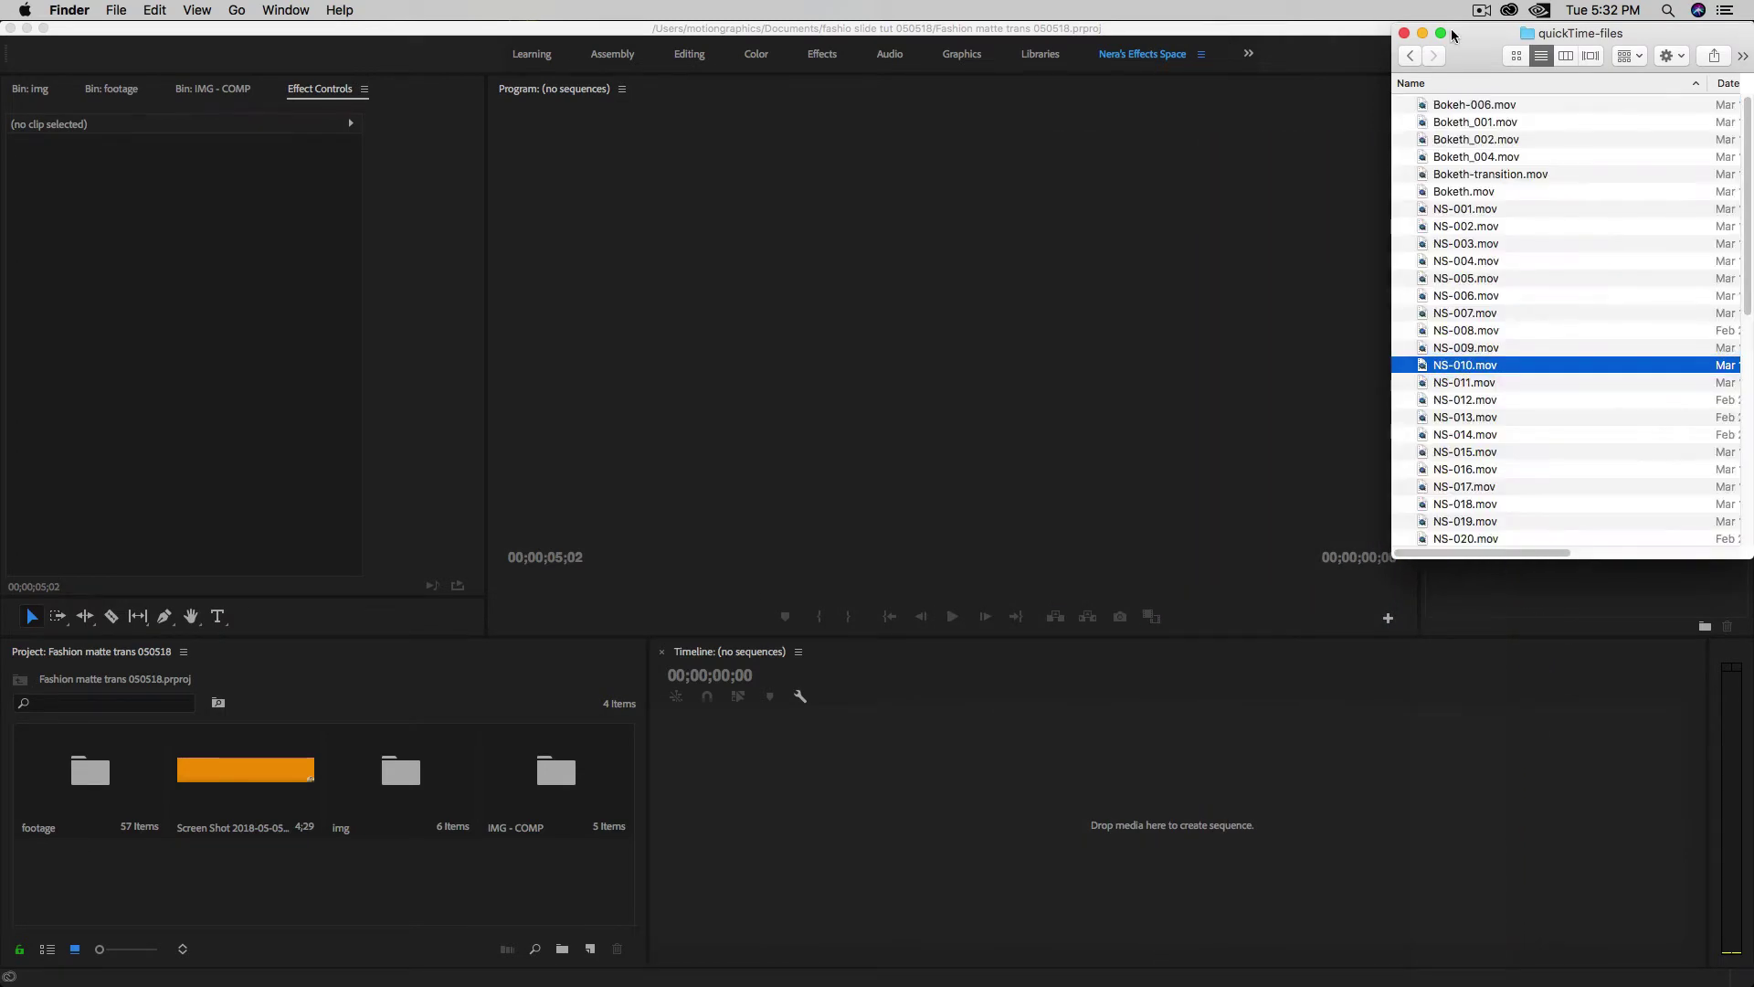
left_click(1422, 32)
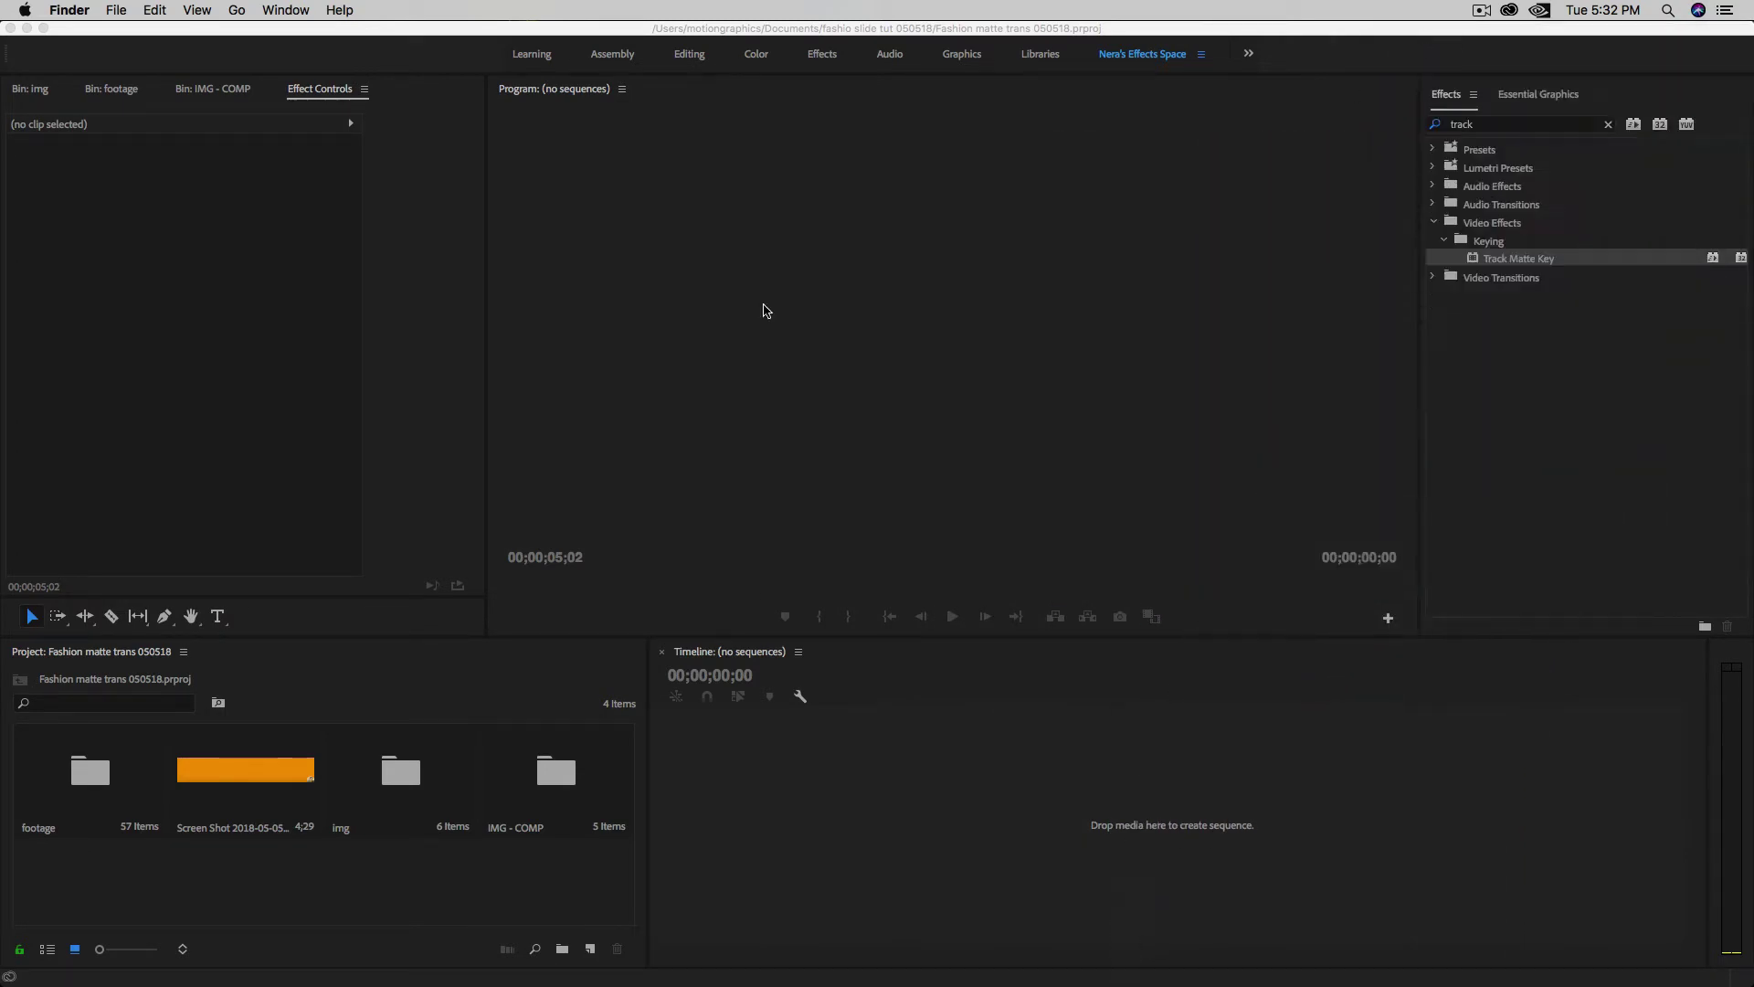
- Open the footage bin in Premiere Pro and show its clips as a list
left_click(308, 384)
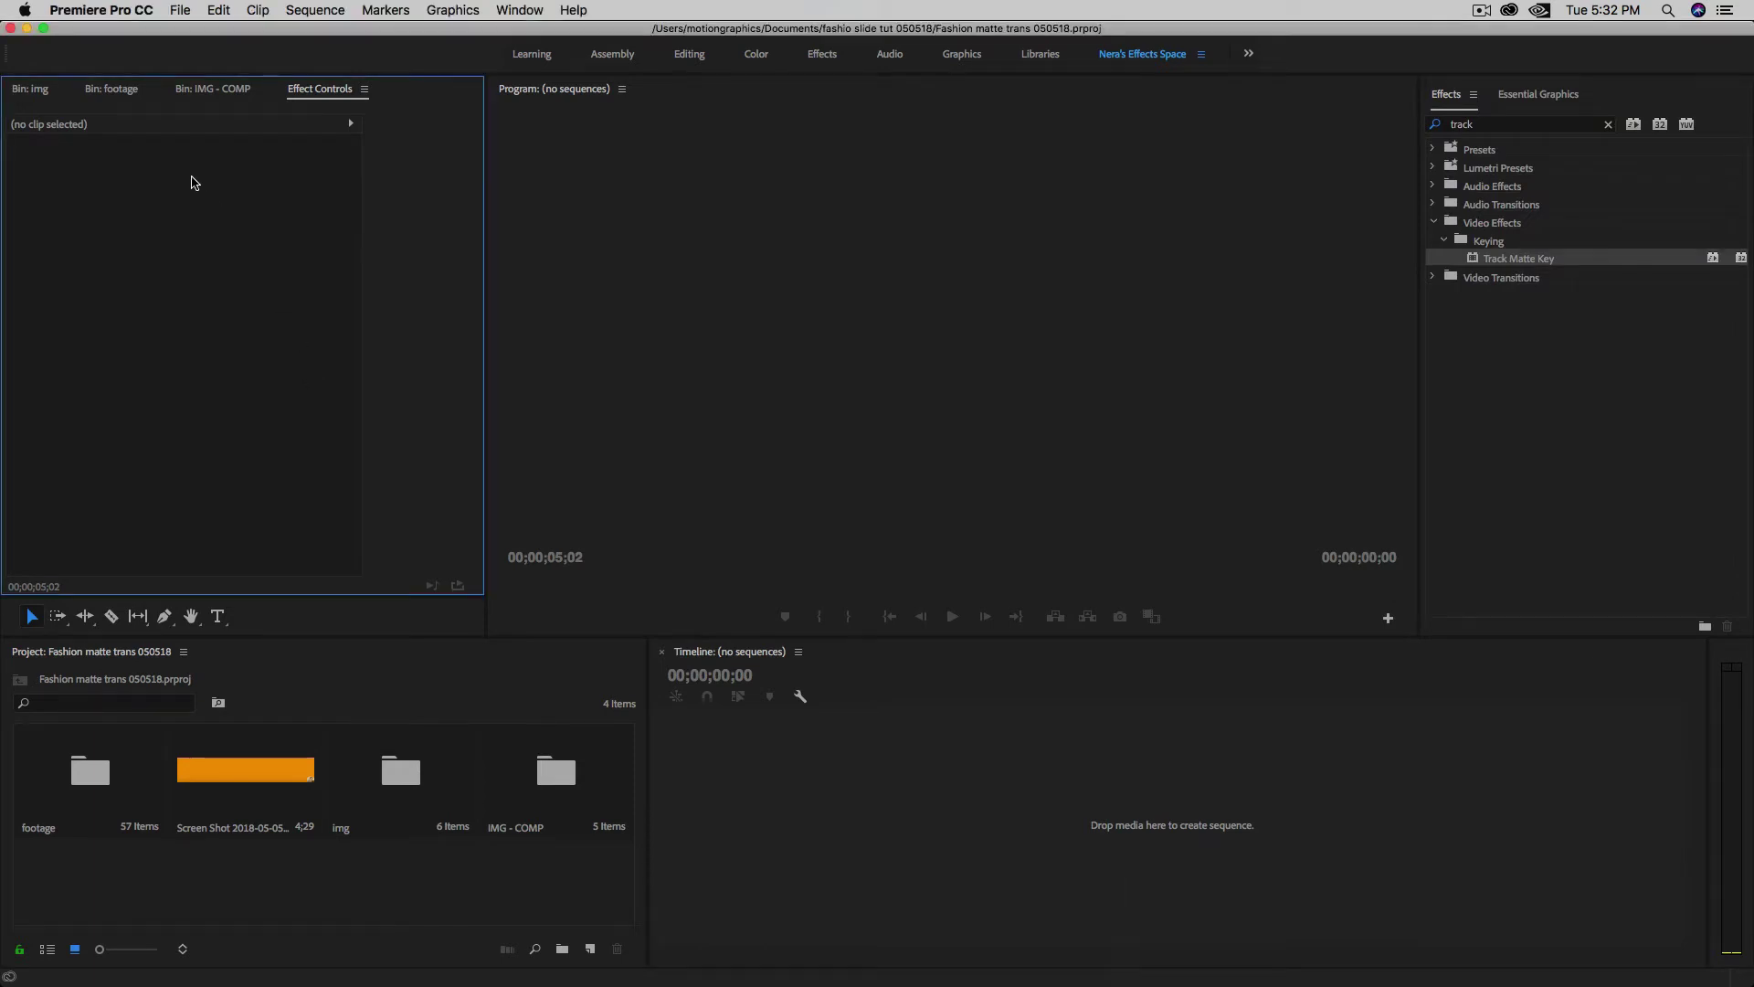
left_click(112, 91)
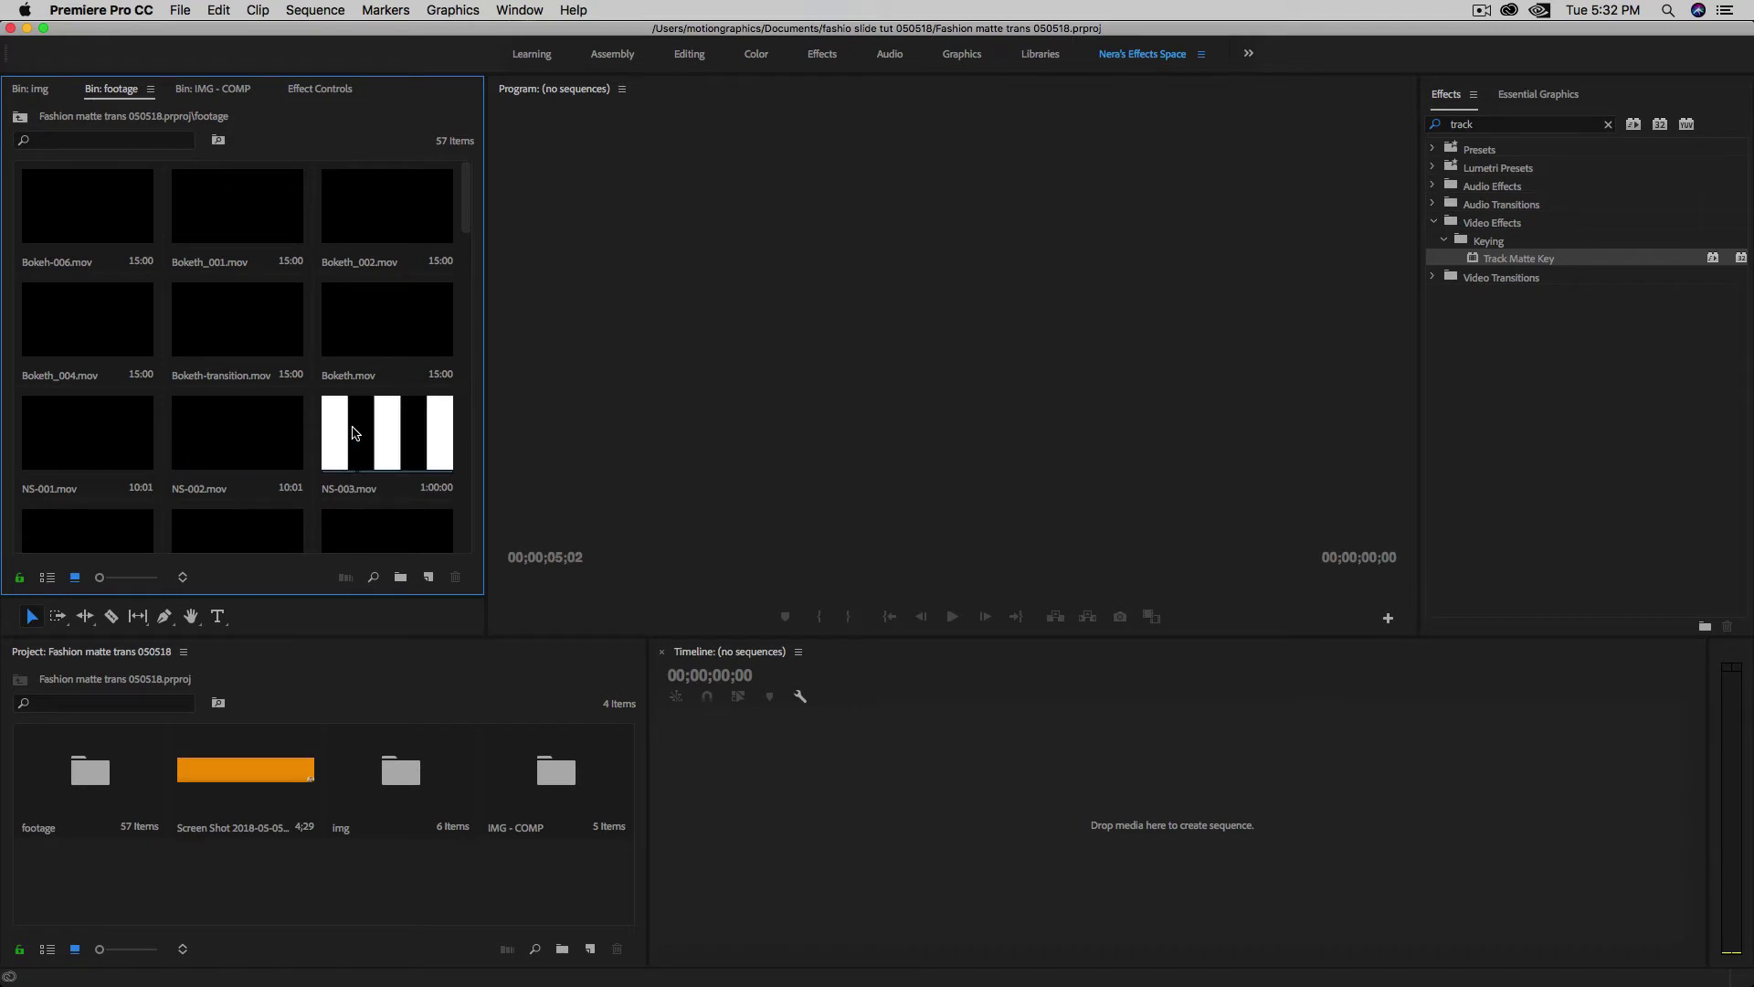
left_click(47, 577)
left_click(134, 139)
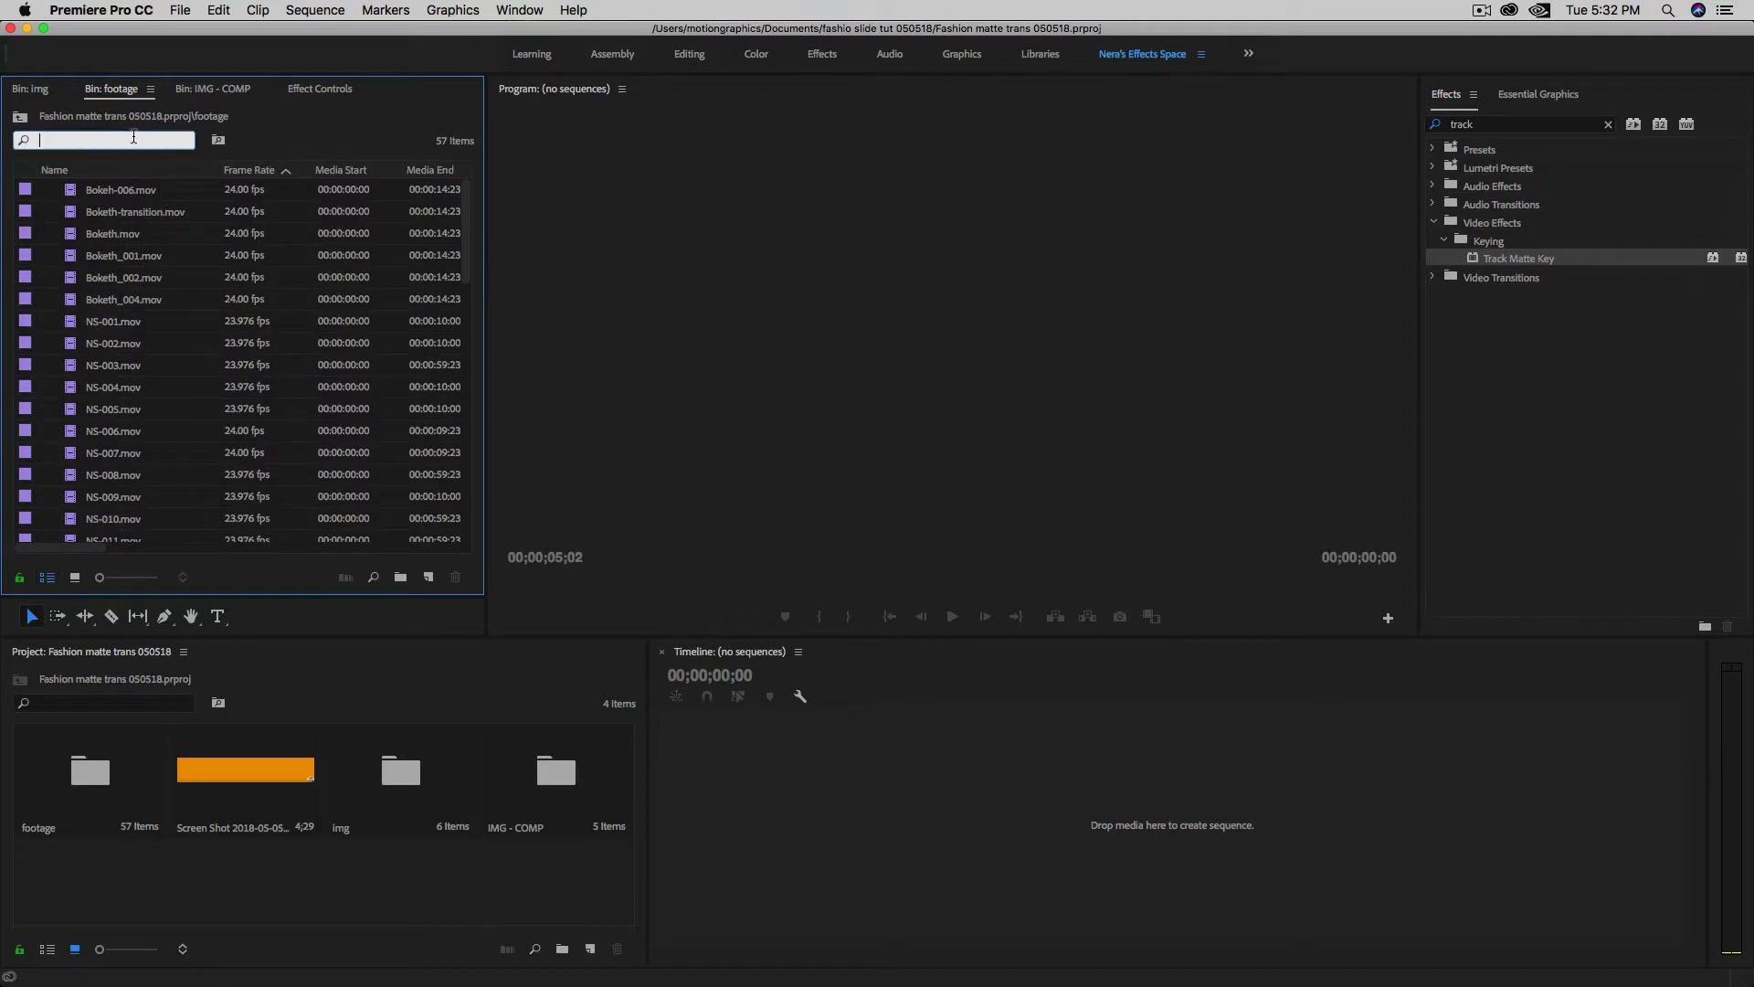
- Create a new sequence named Main with the DSLR 1080p30 preset
left_click(480, 882)
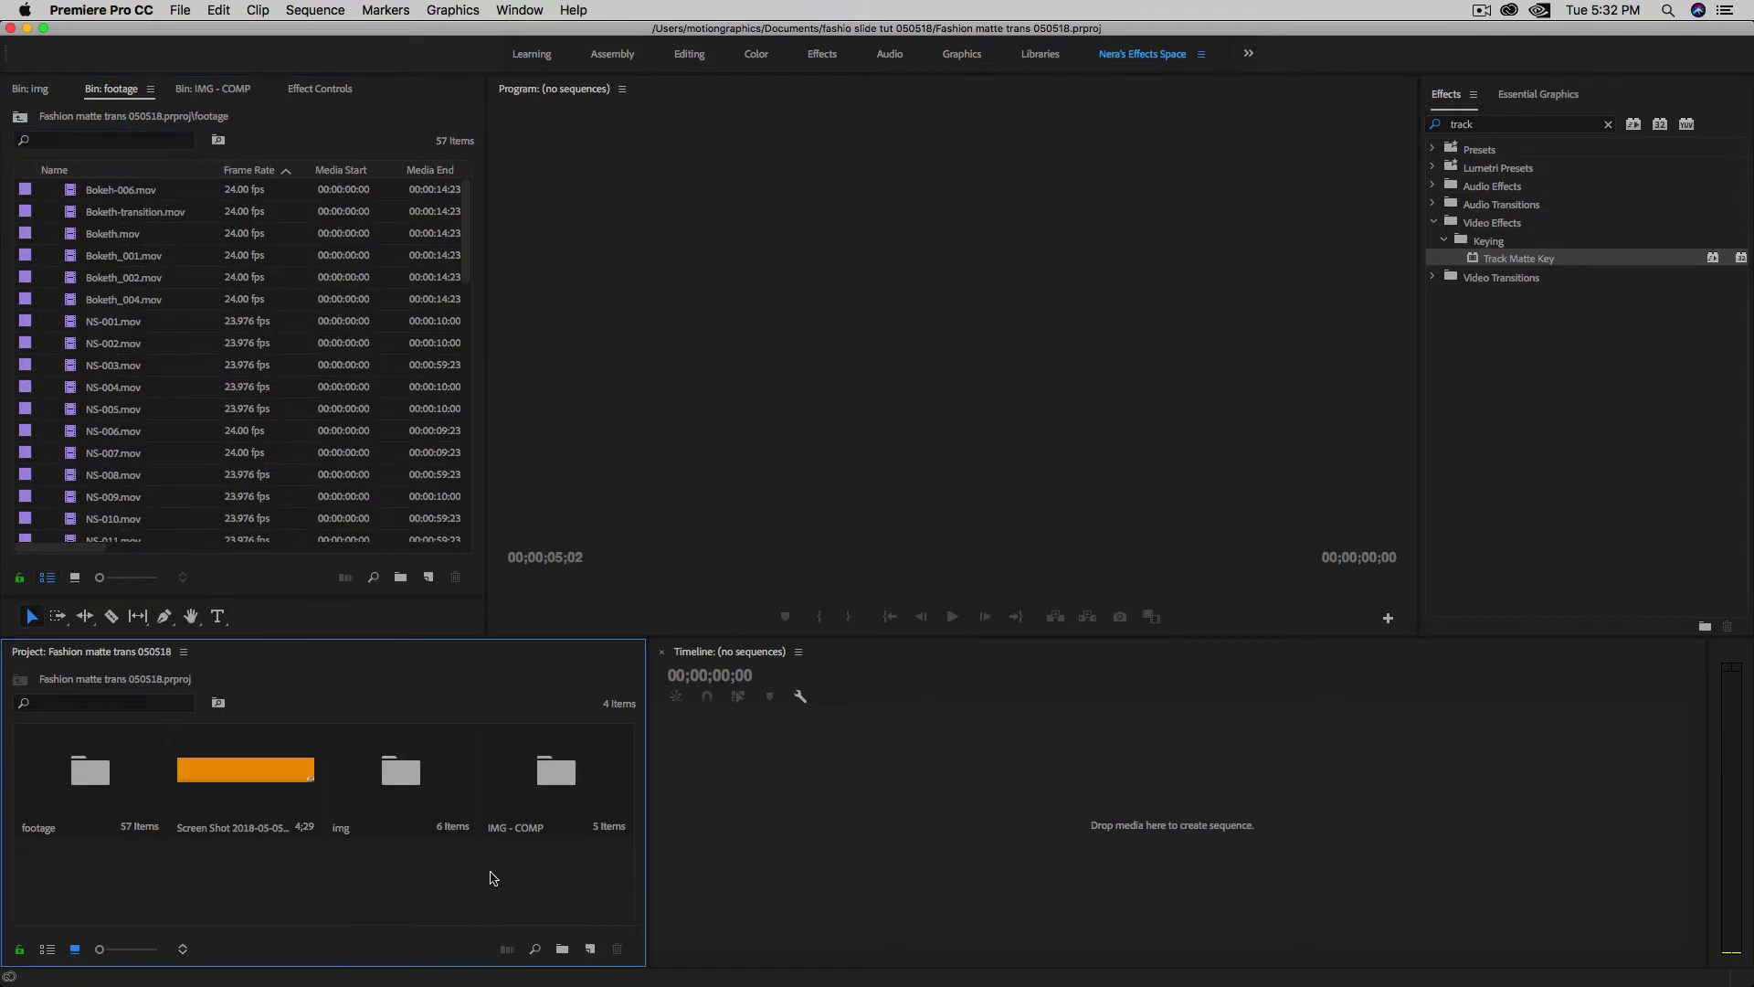
key("super+n")
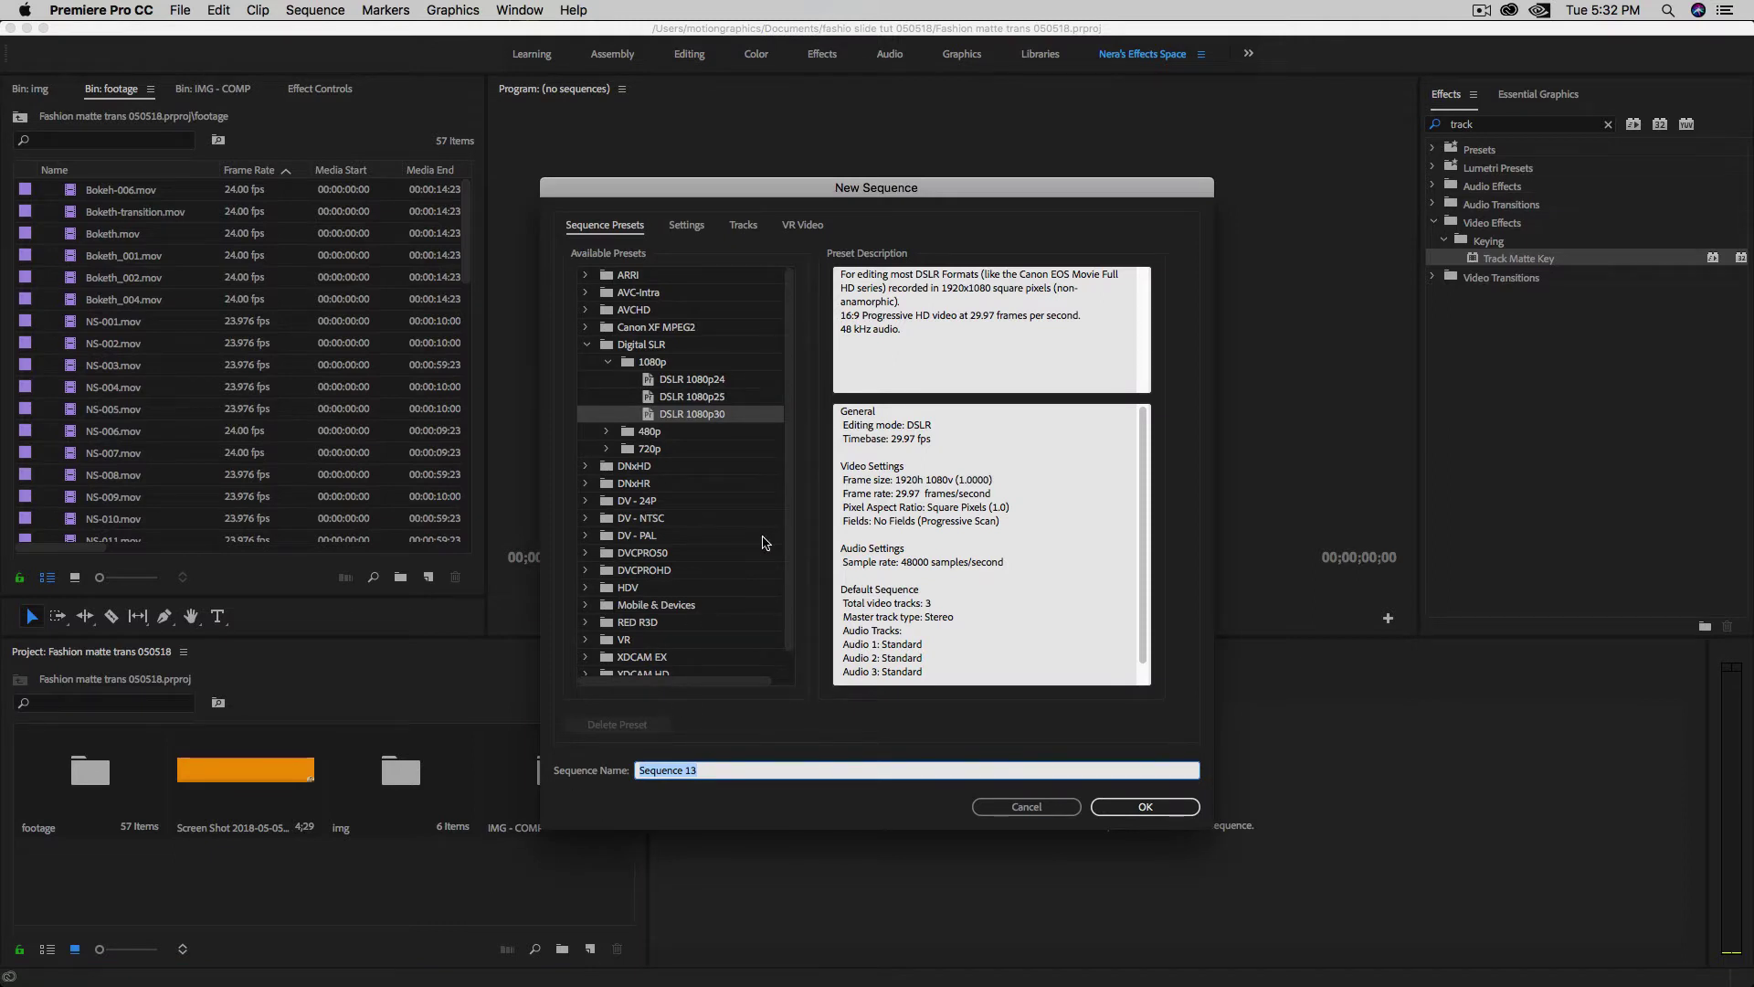
type("Main")
key("Return")
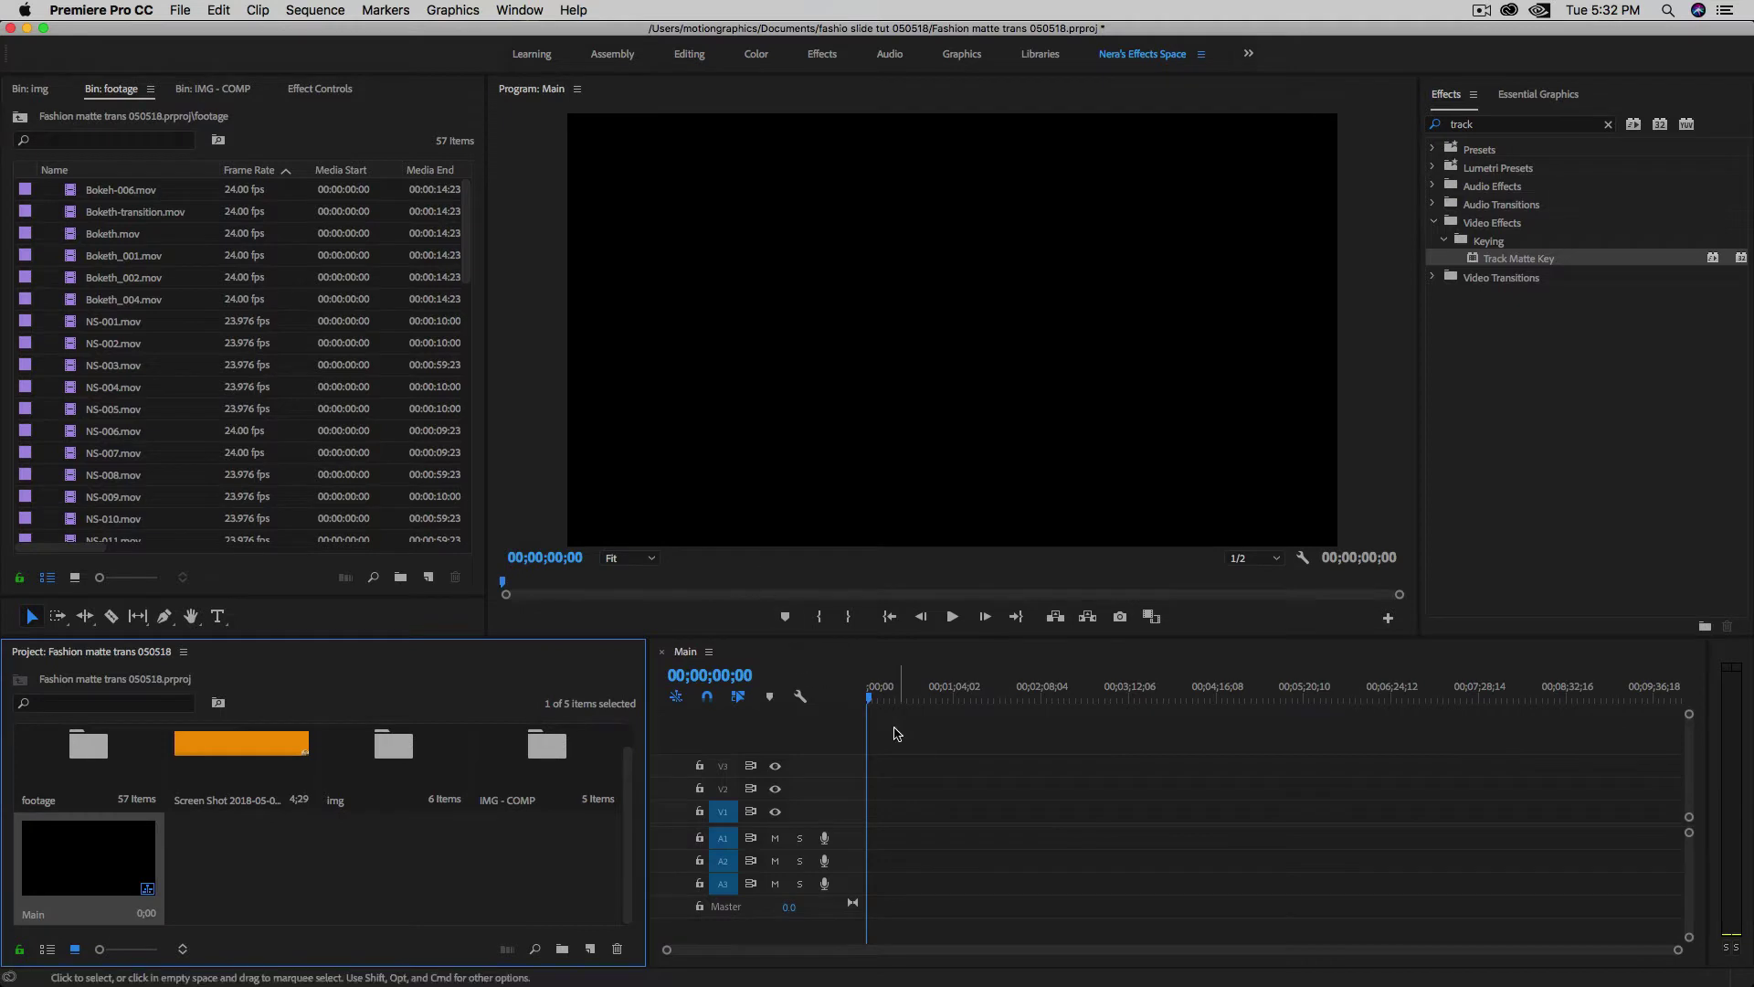
- Place img-00 from the IMG - COMP bin on track V1 at the start of the Main sequence
left_click(226, 90)
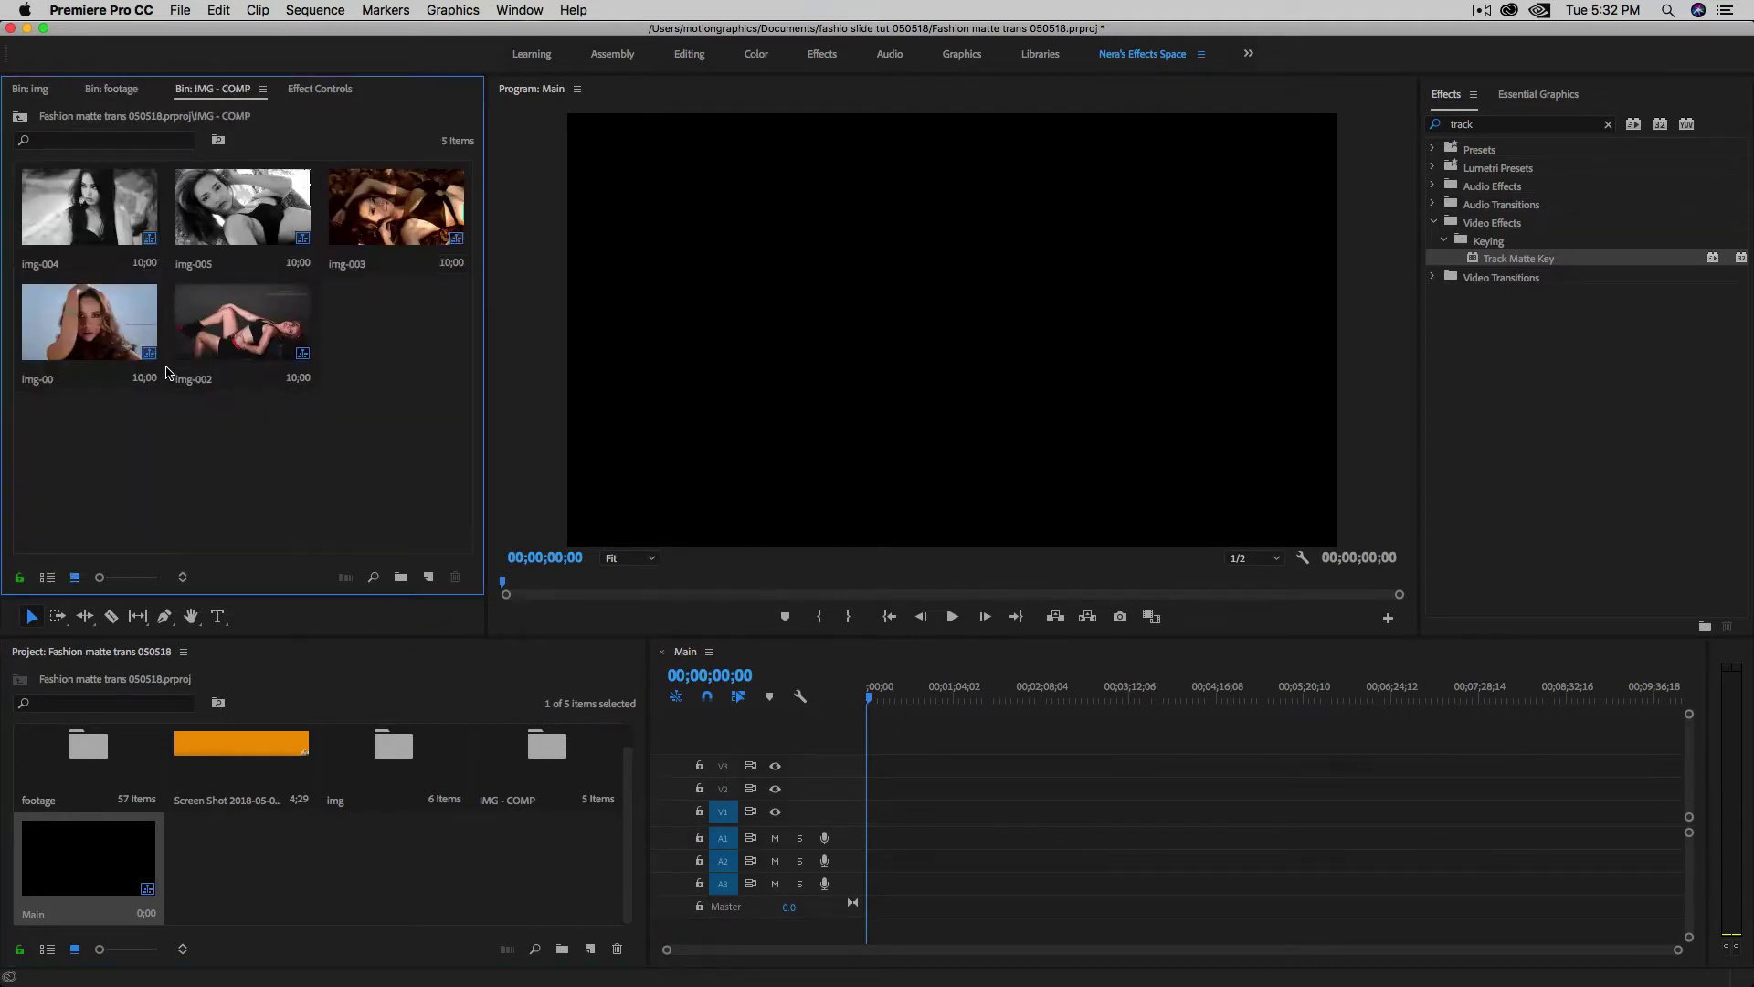
left_click(113, 348)
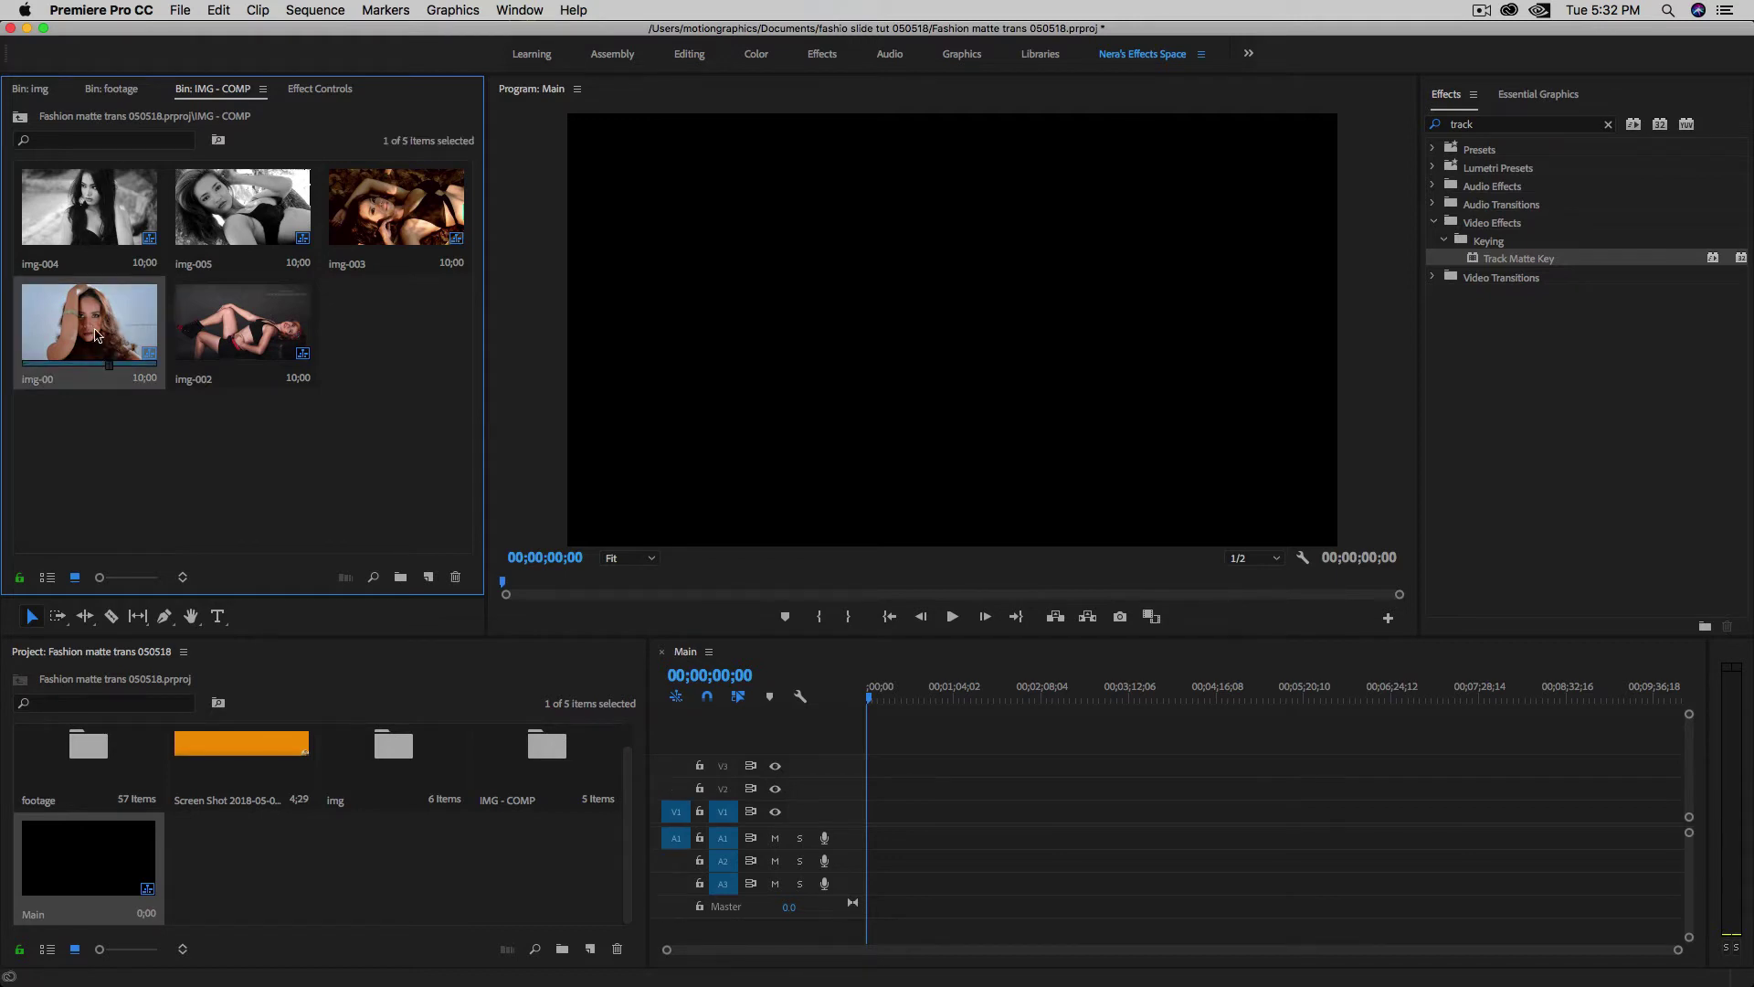
left_click_drag(70, 316, 864, 827)
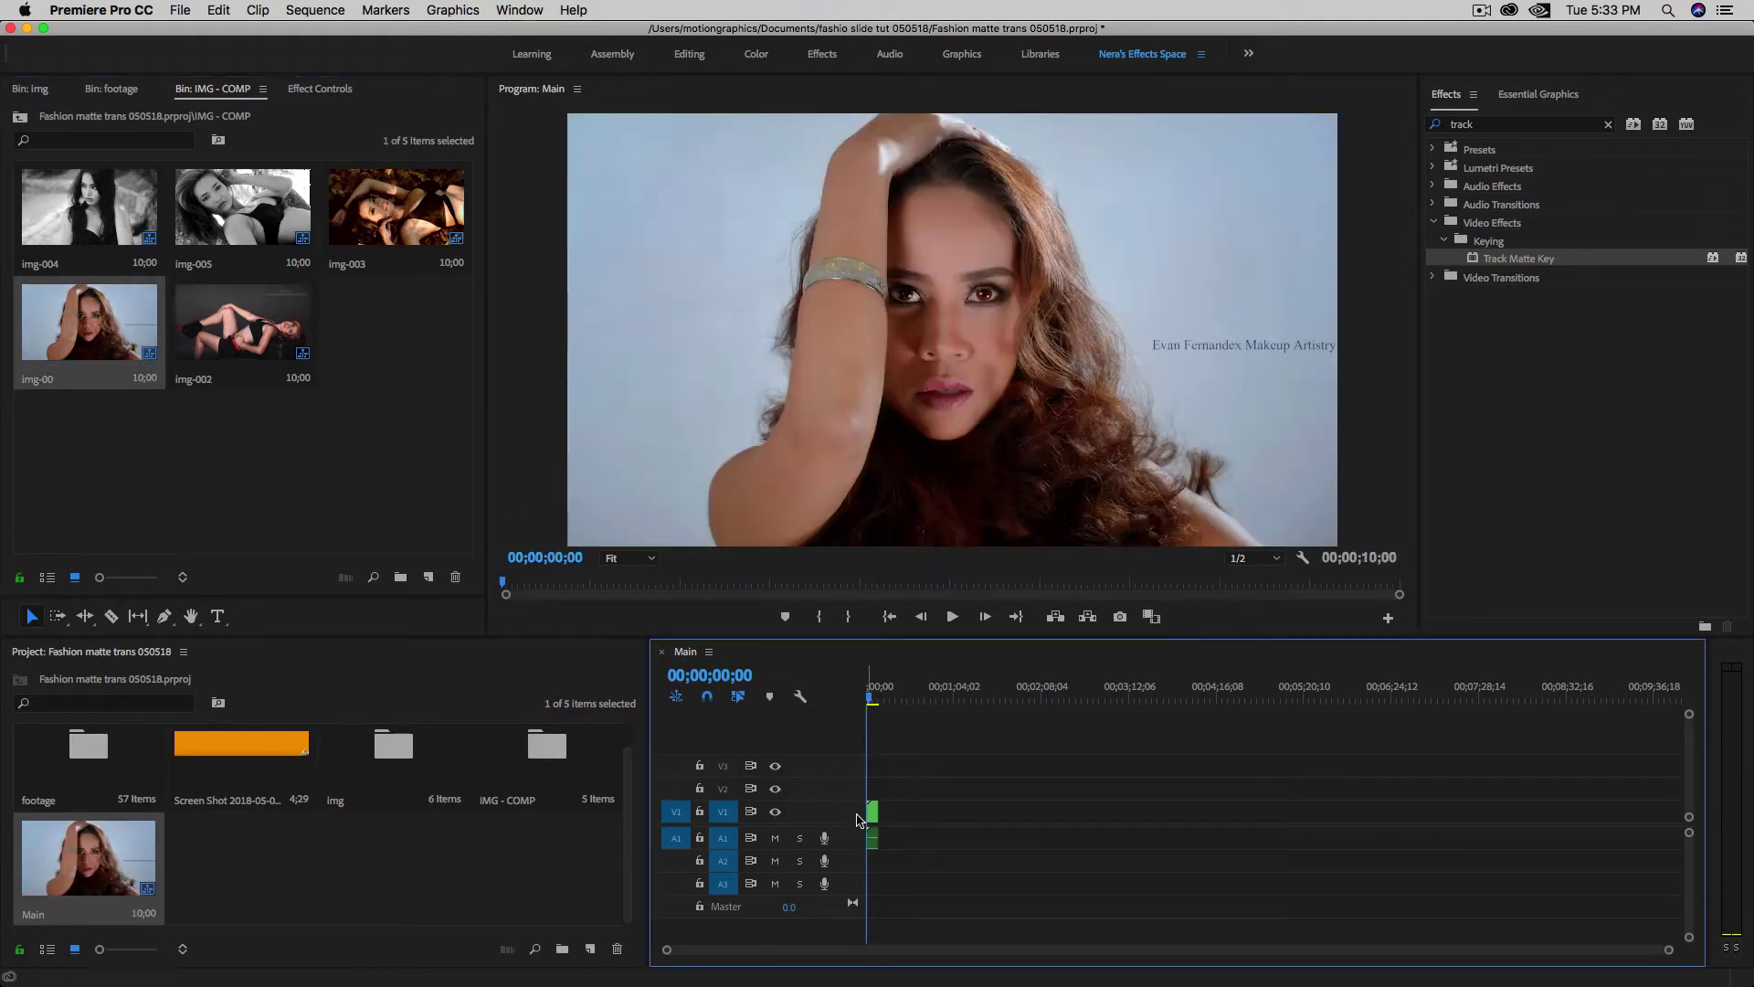
- Trim the end of the img-00 clip to 00;00;05;00 and move the playhead to about 00;00;02;08
left_click(724, 673)
type("500")
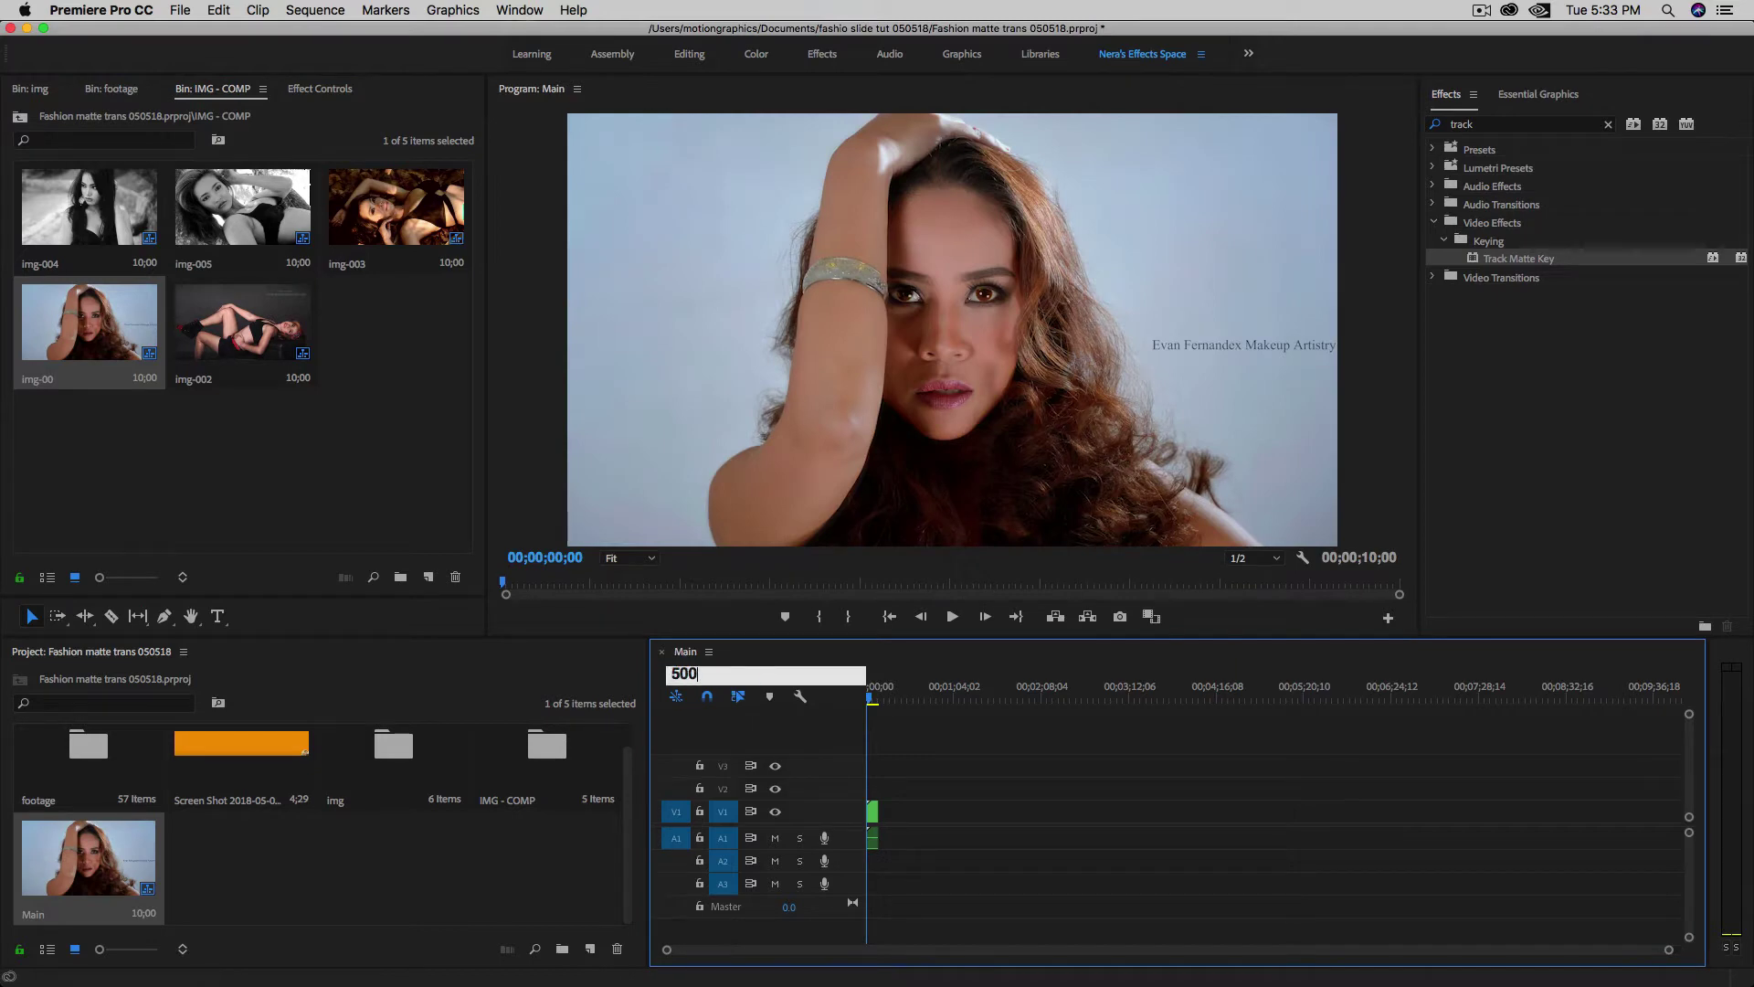
key("Return")
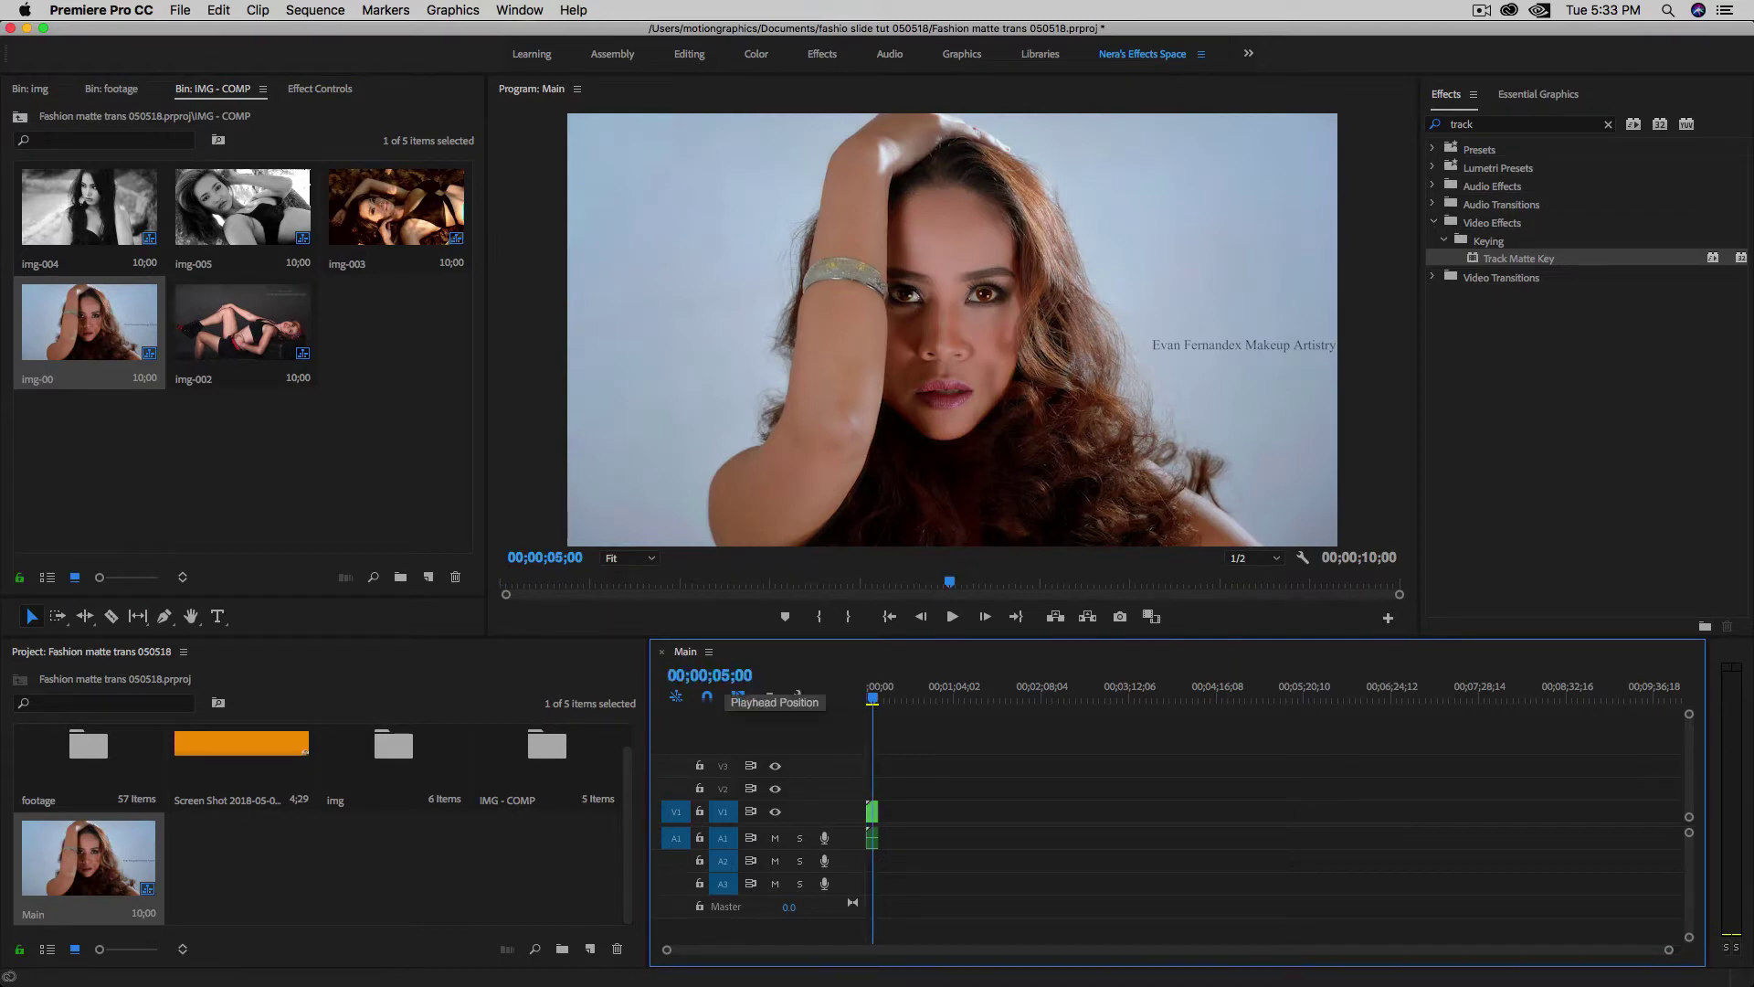
key("=")
key("=")
key("=")
left_click_drag(971, 810, 920, 810)
left_click_drag(920, 699, 892, 704)
left_click(903, 812)
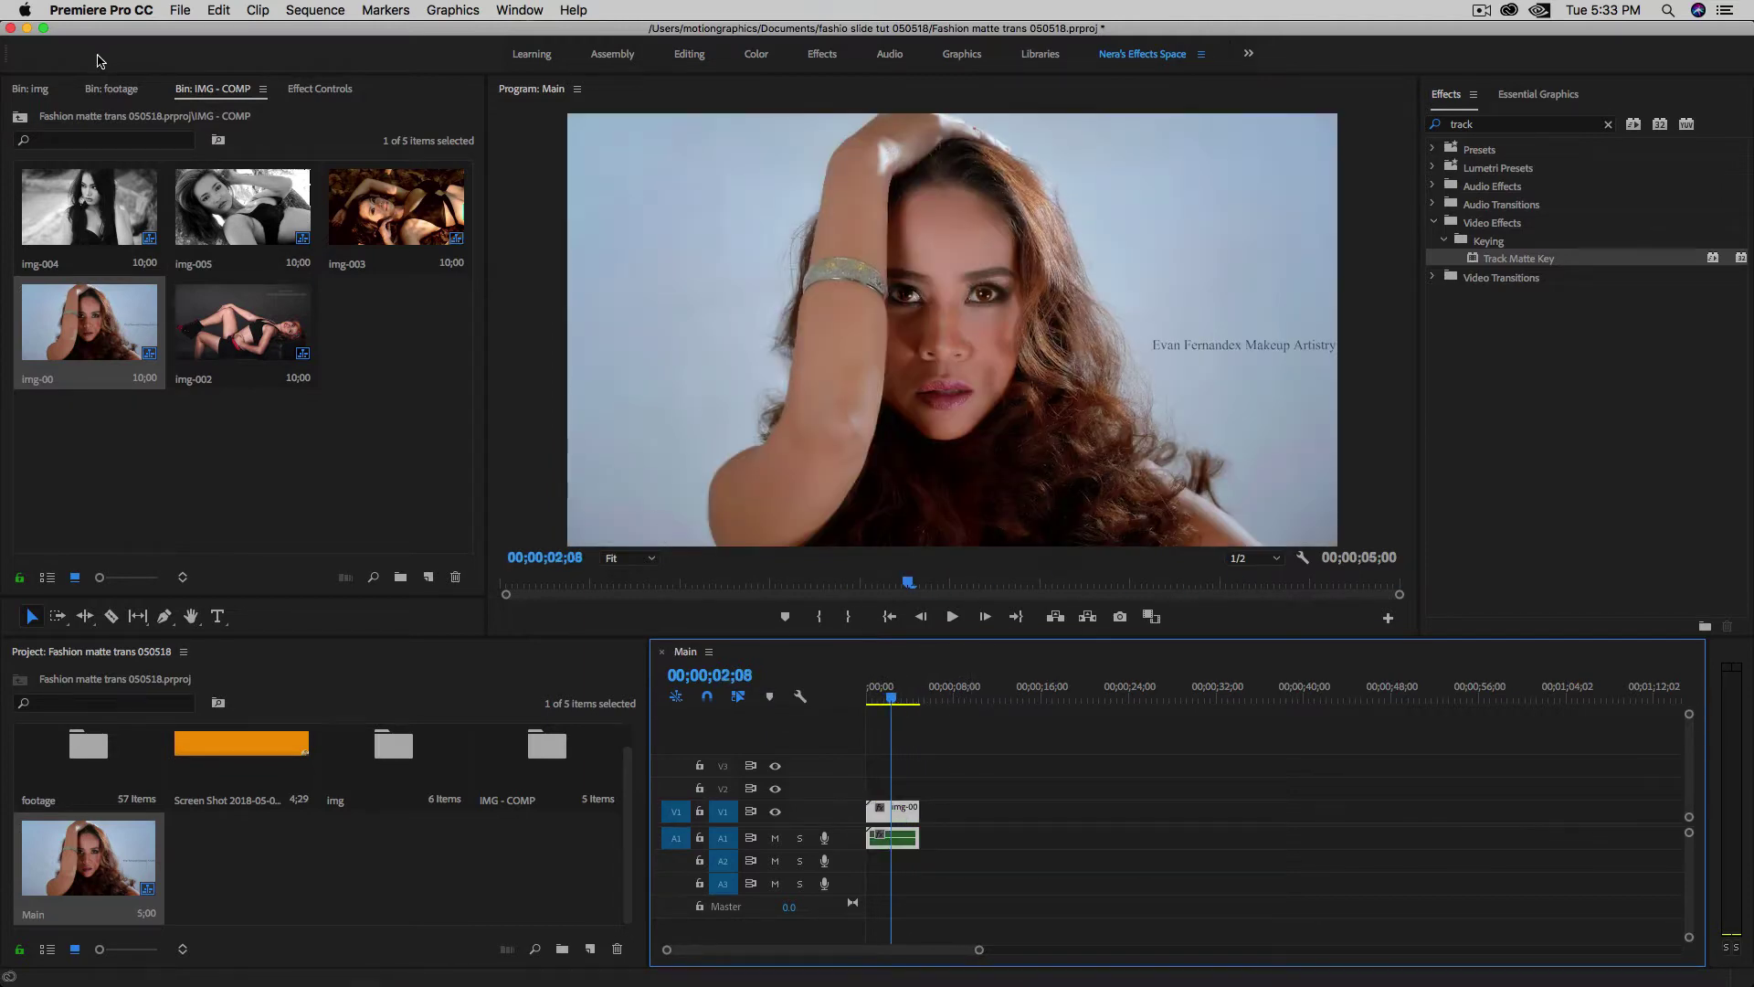
- Place NS-002.mov from the footage bin on track V2 above img-00 and trim its end to match img-00 at 00;00;05;00
left_click(133, 90)
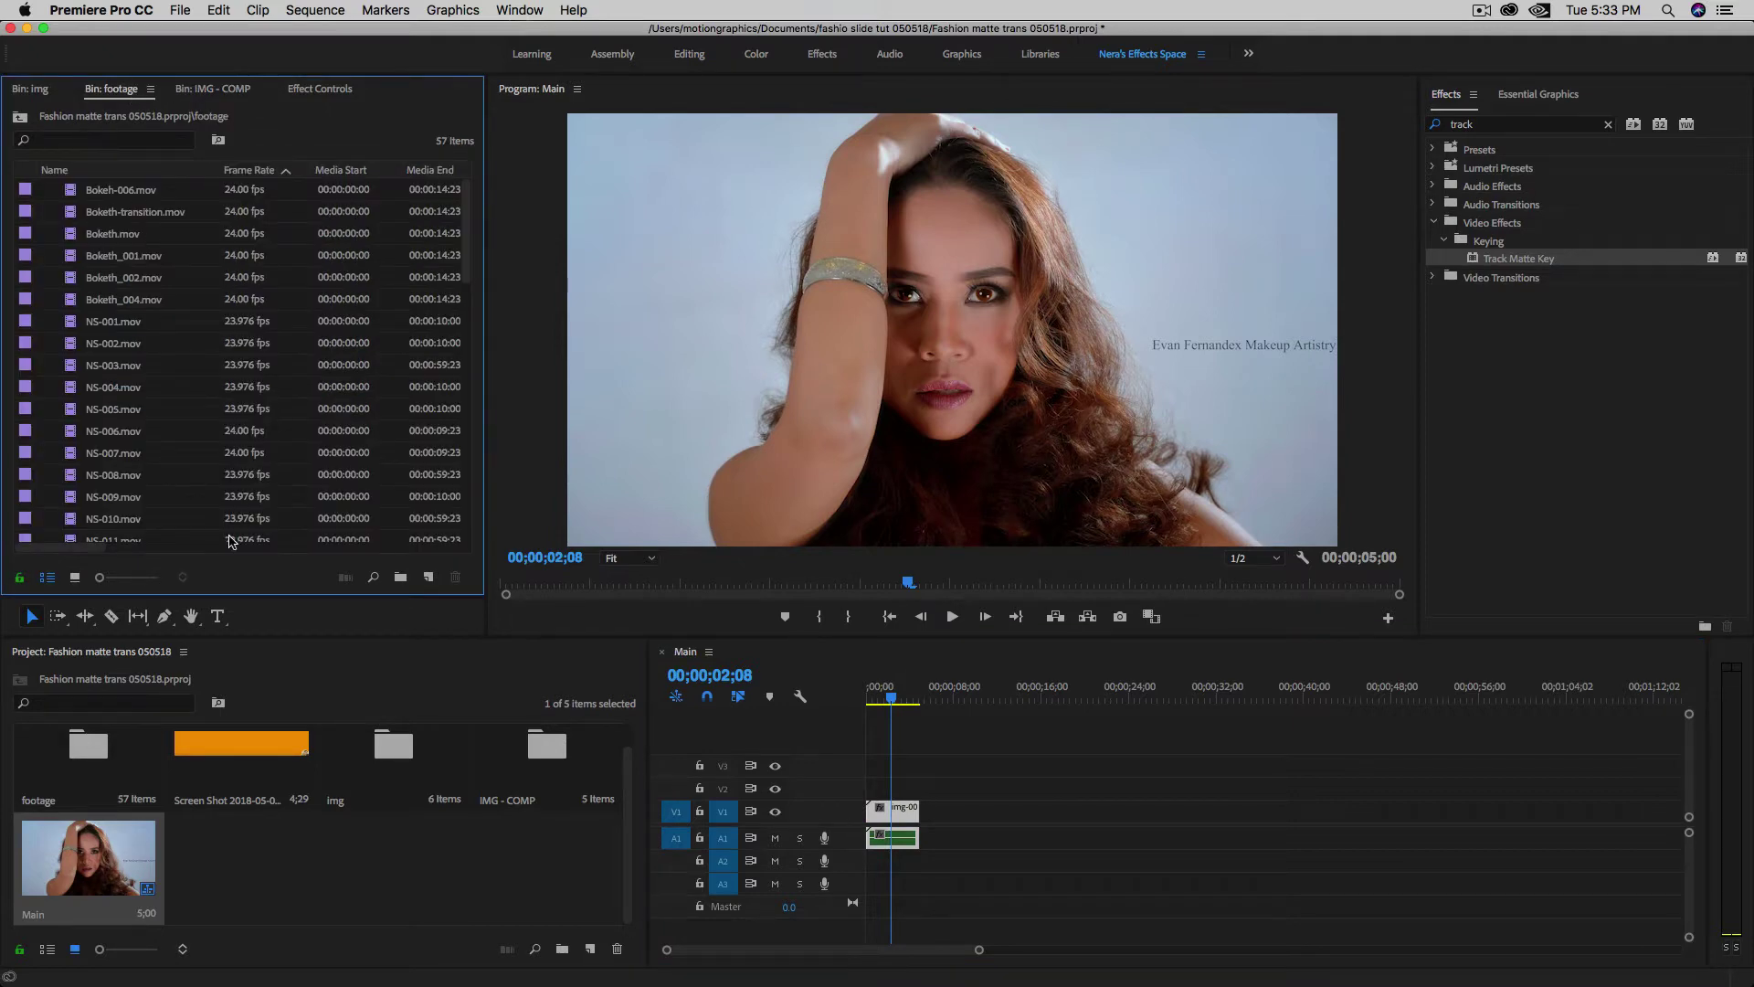
left_click(75, 577)
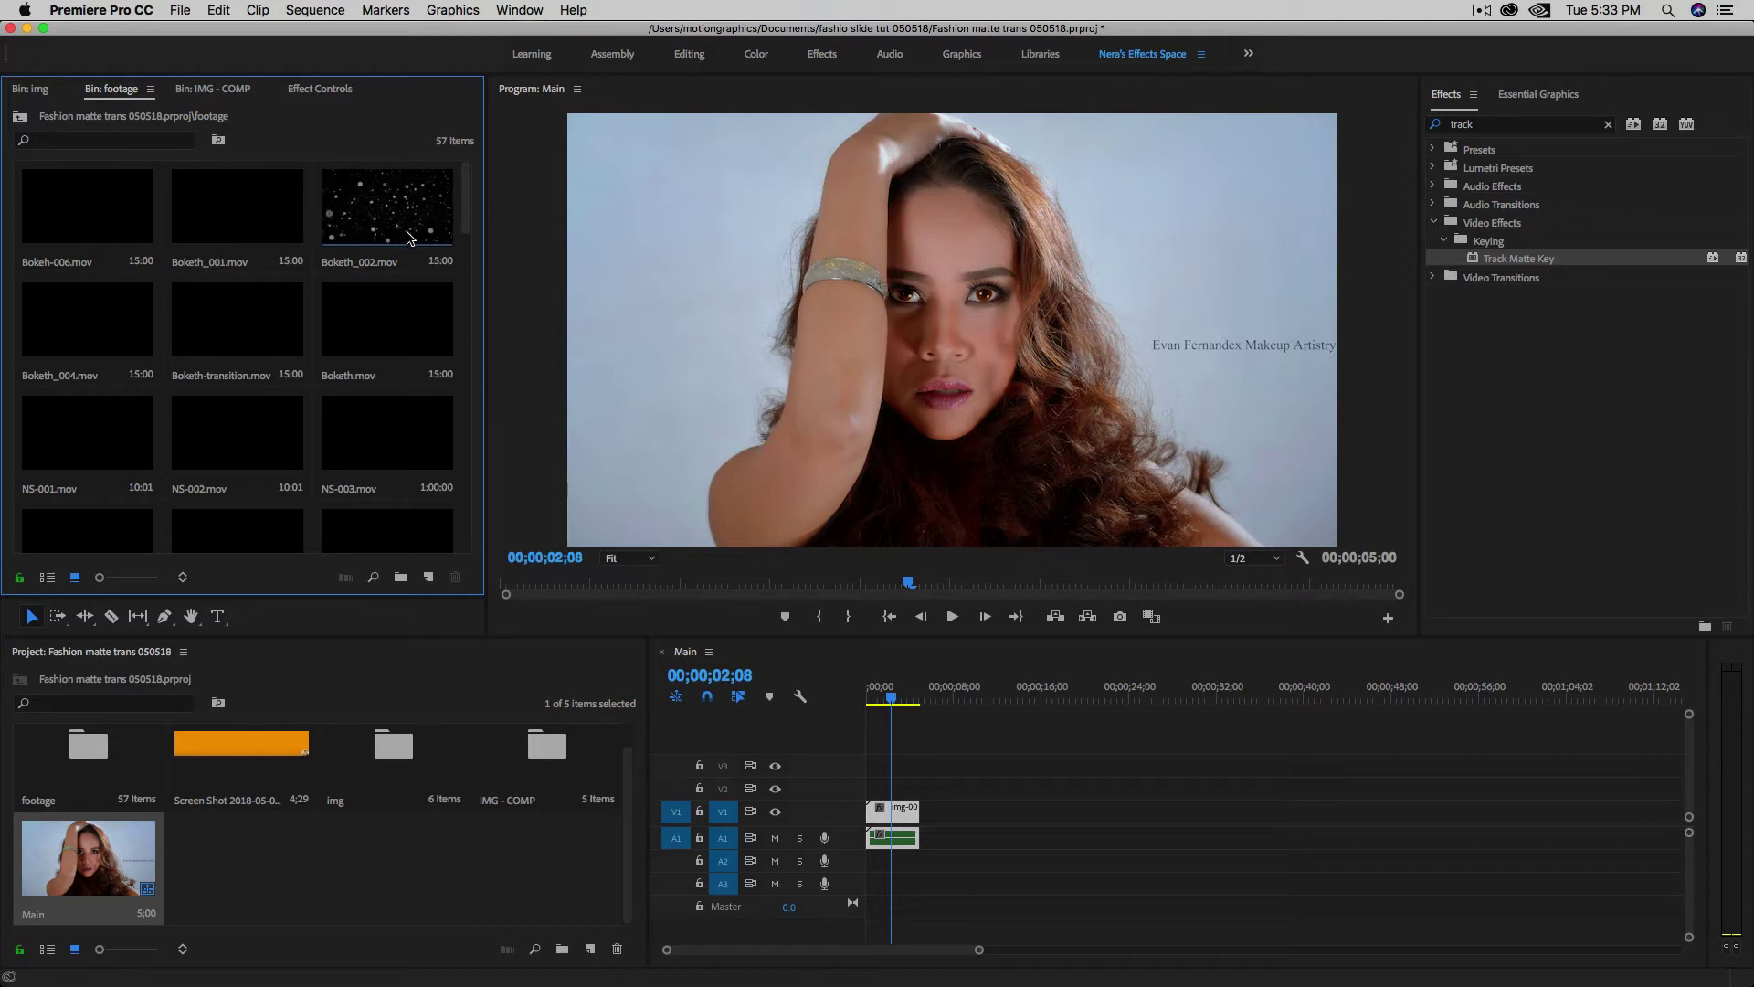
left_click(45, 579)
left_click(79, 140)
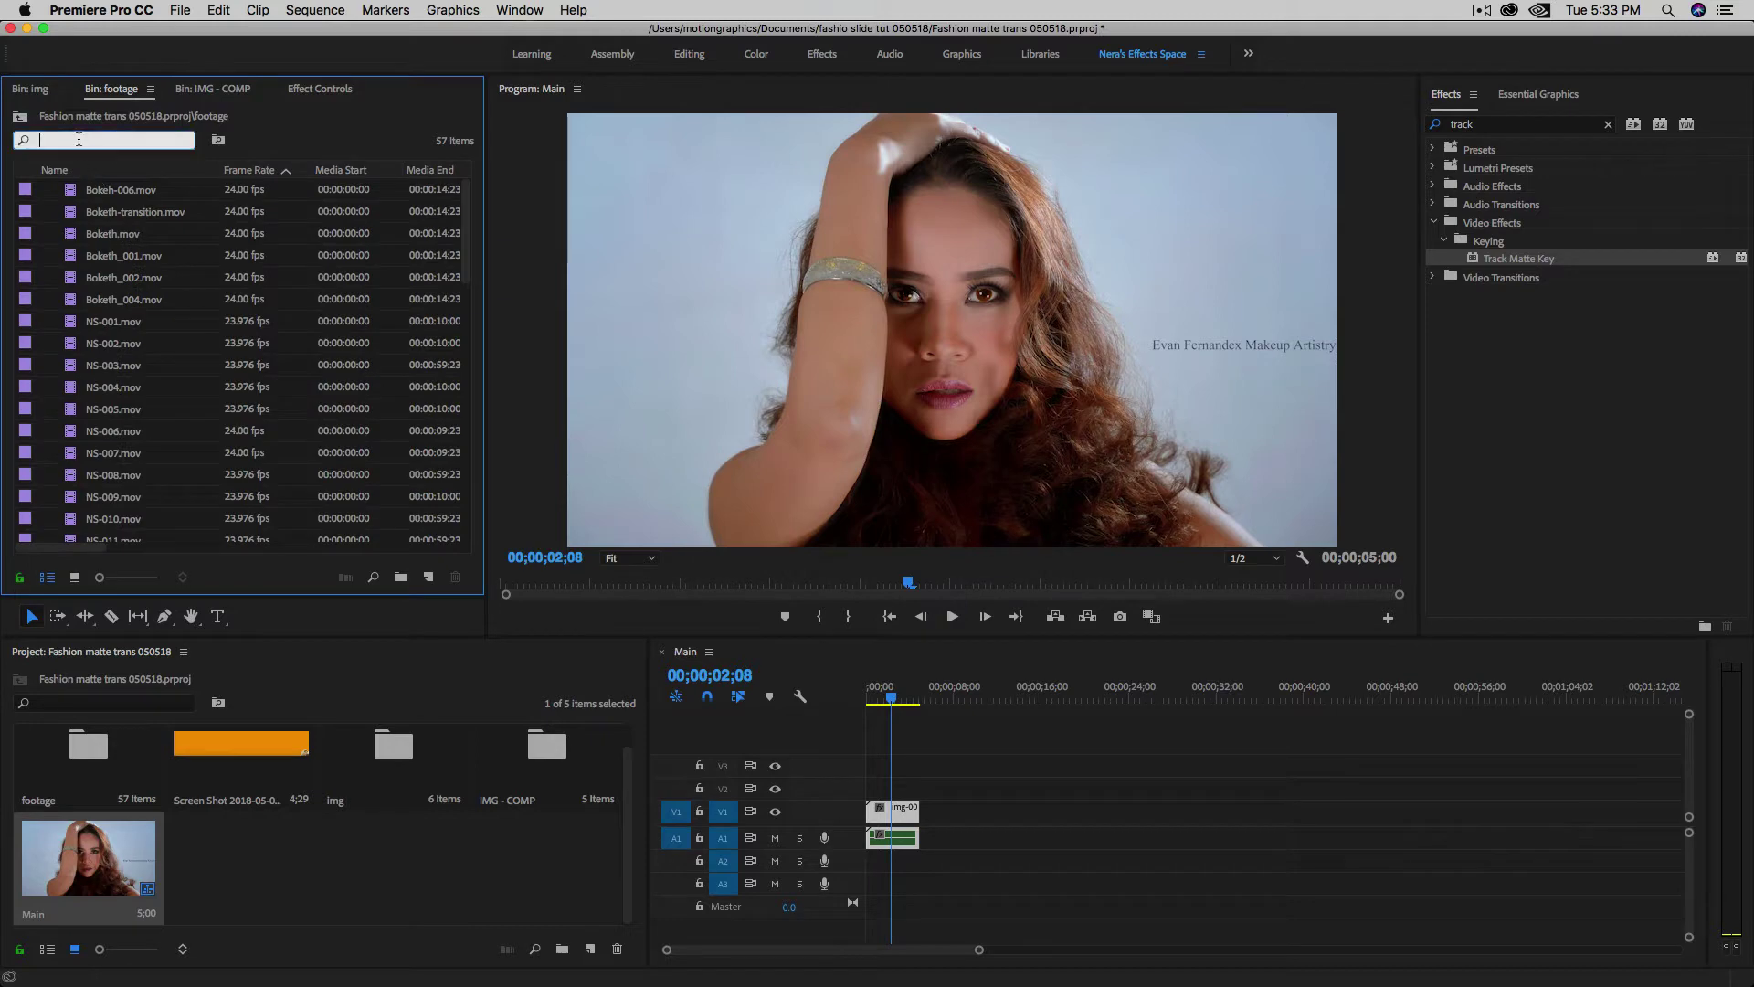
type("002")
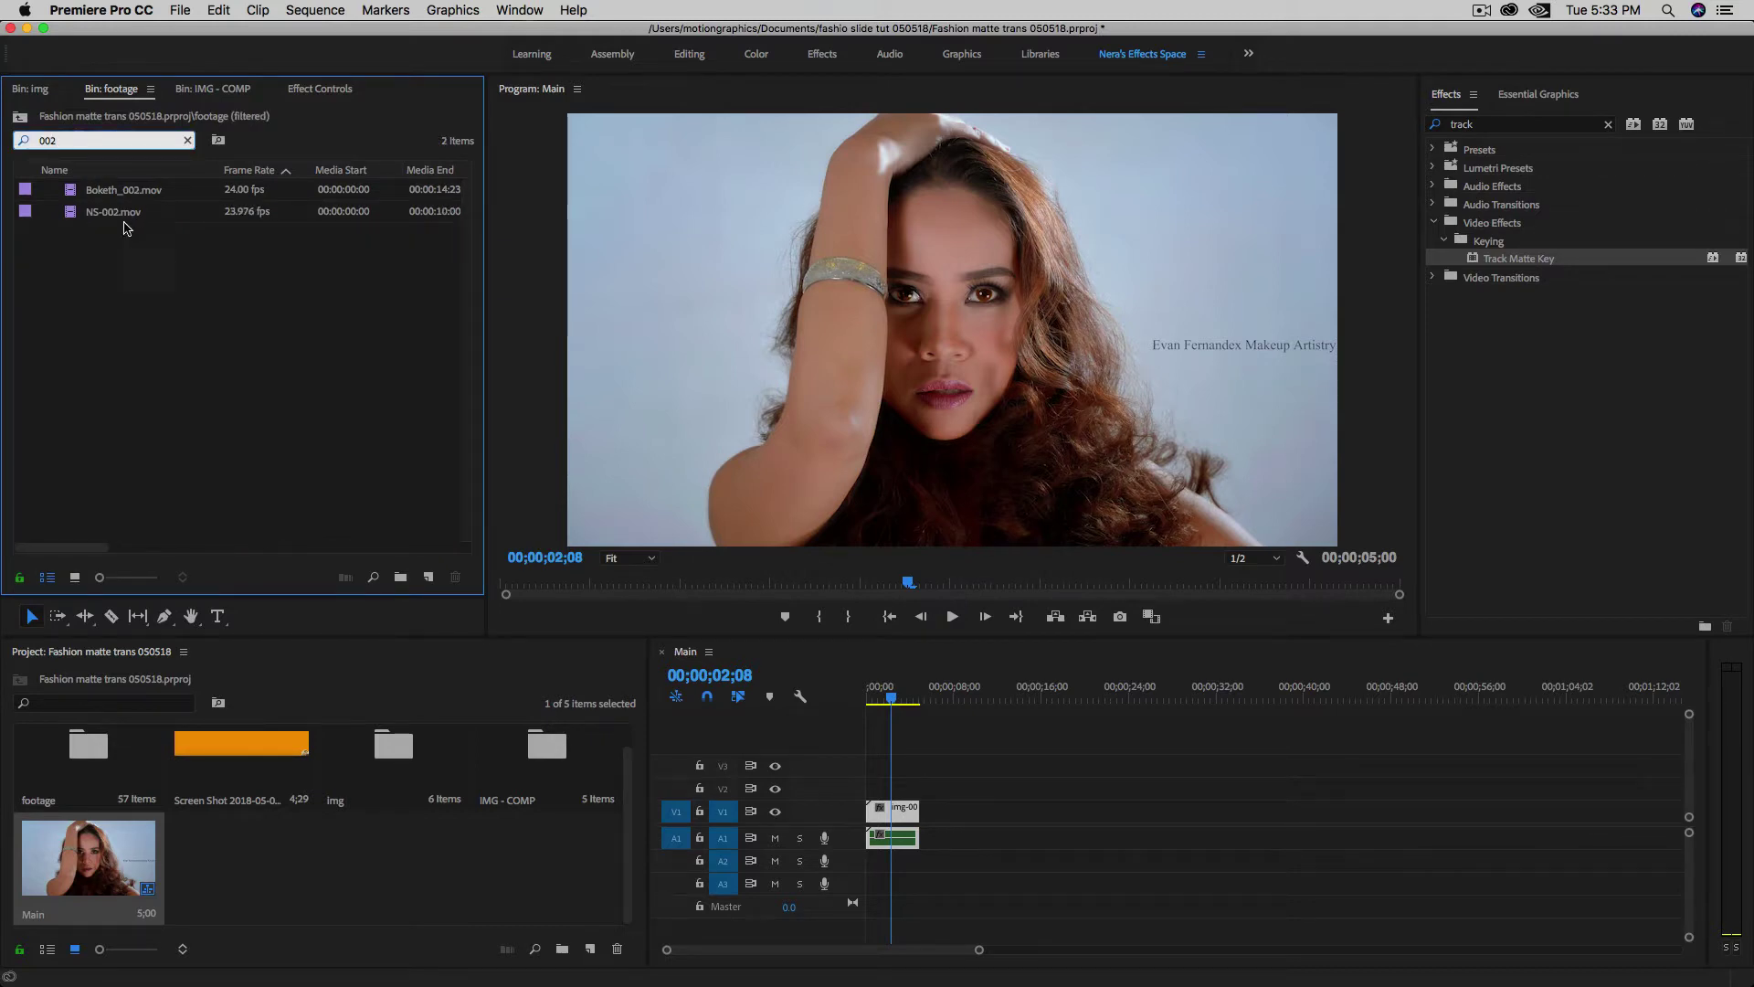
left_click_drag(123, 215, 868, 788)
mouse_move(893, 706)
left_mouse_down()
mouse_move(871, 705)
mouse_move(896, 706)
left_mouse_up()
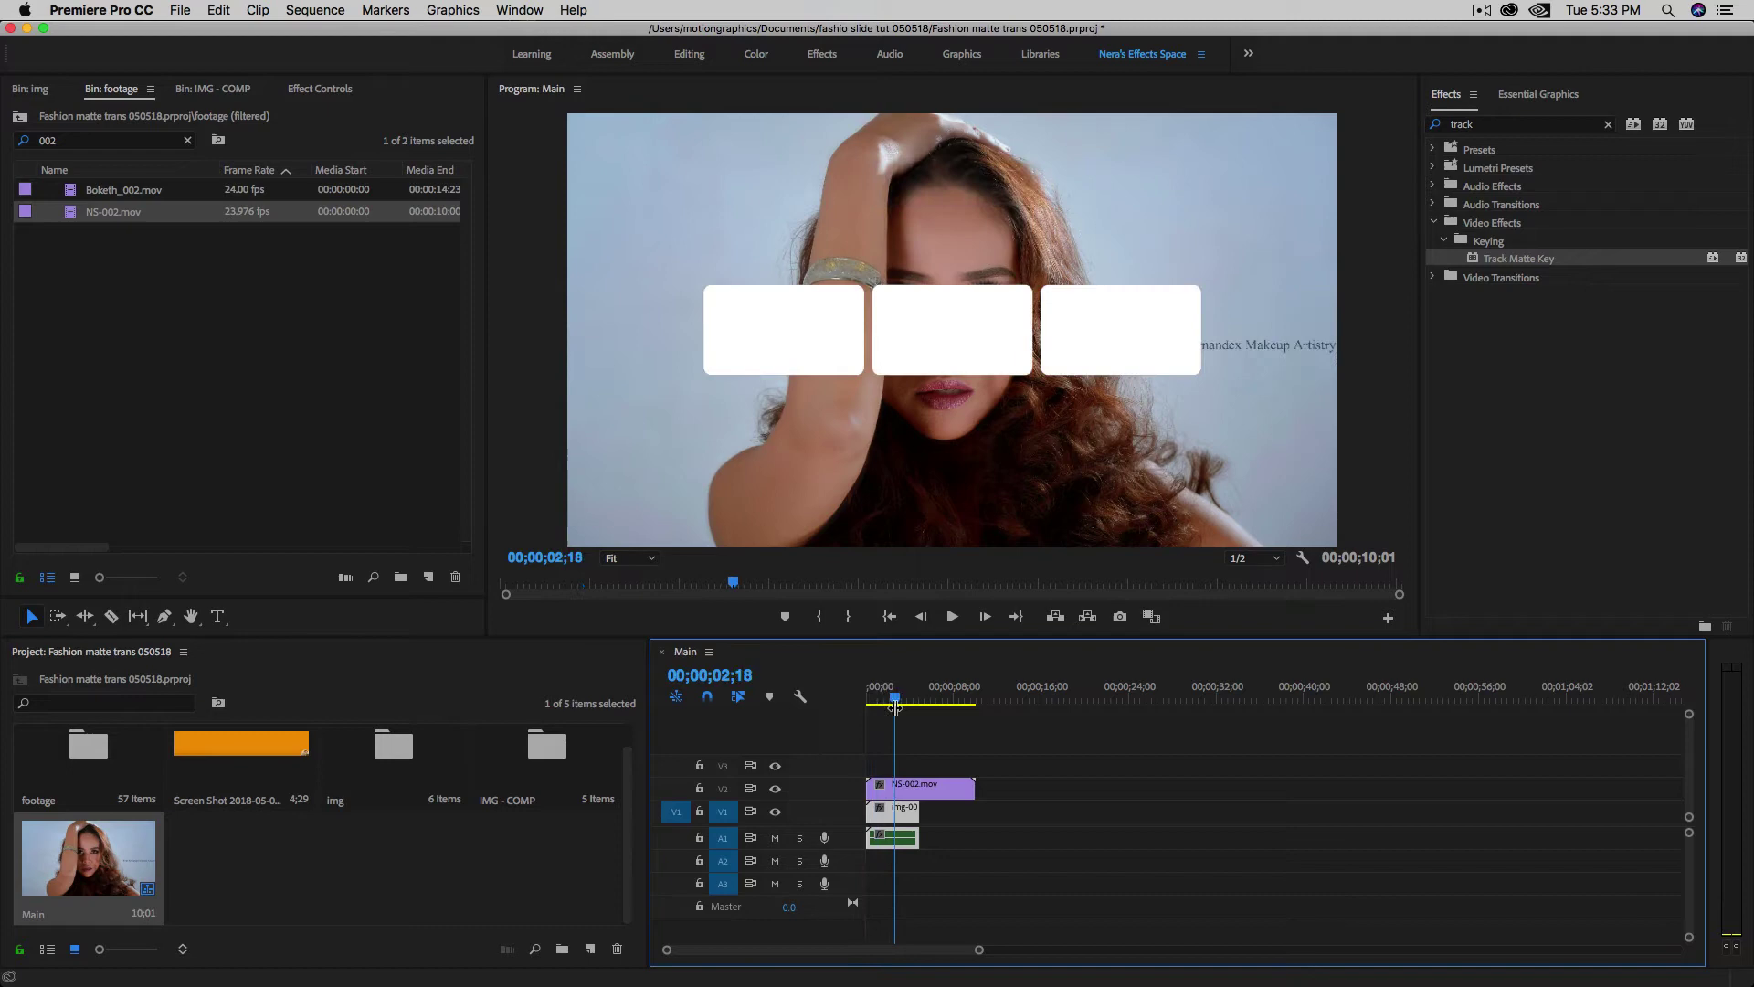
left_click(906, 791)
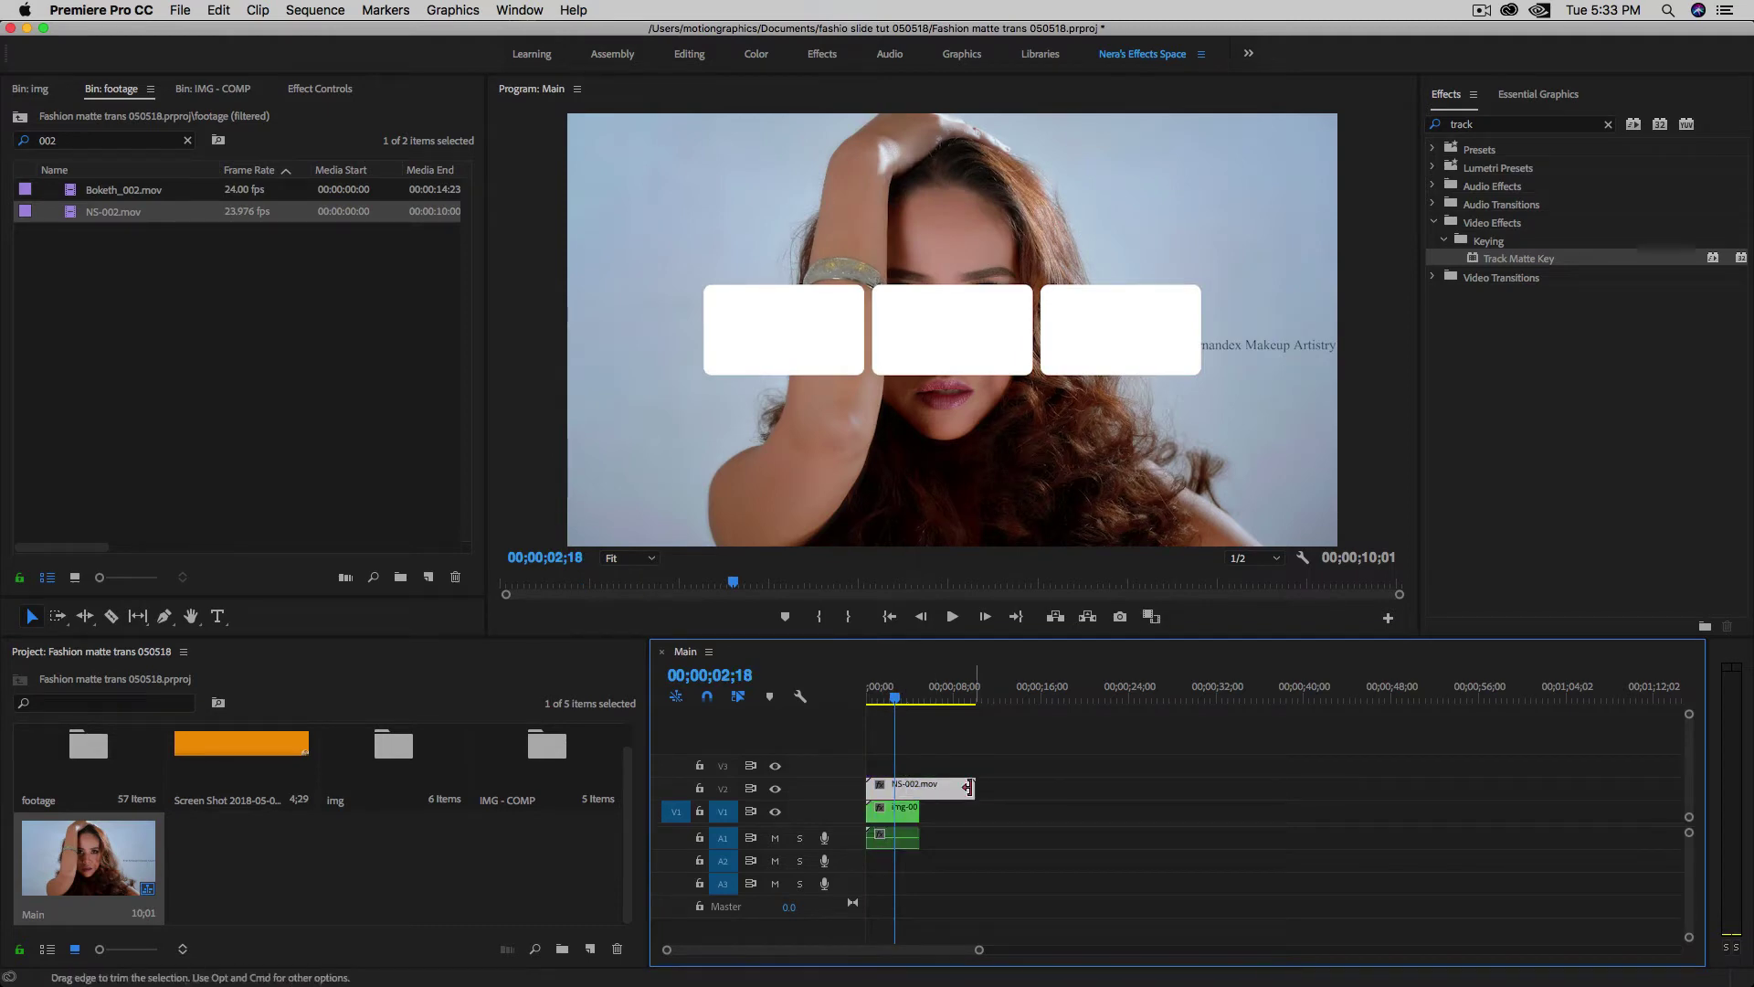
left_click_drag(974, 788, 918, 788)
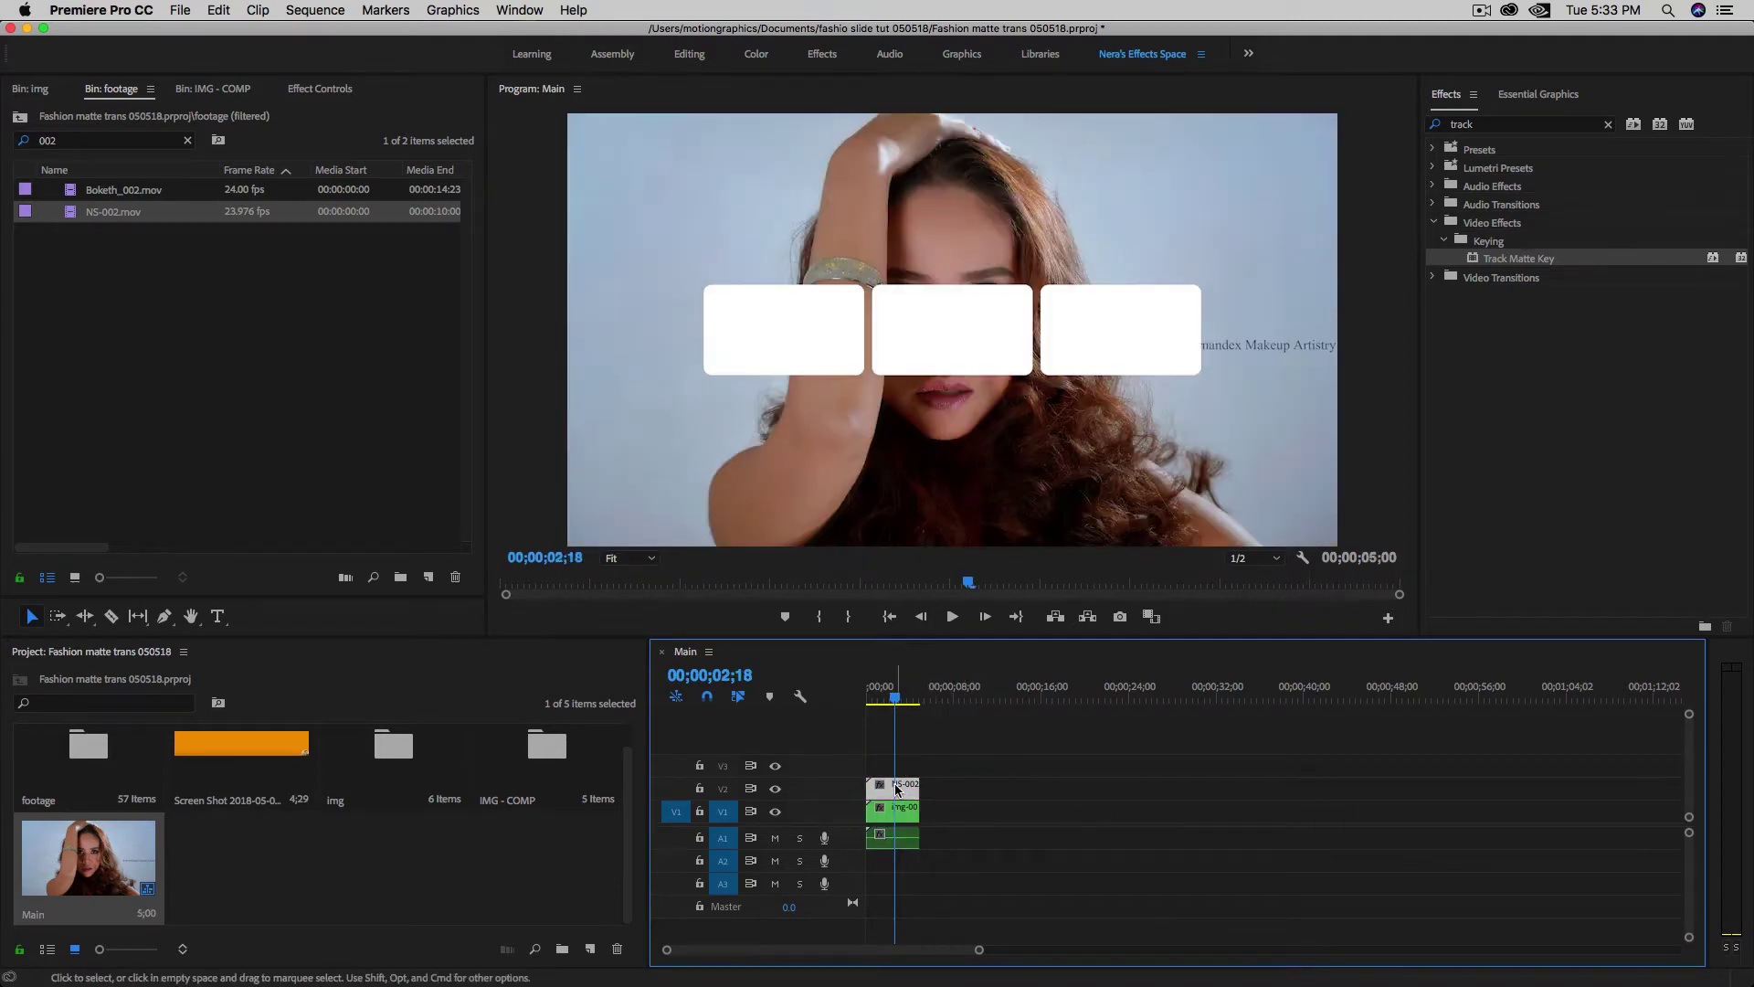
- Apply the Tint video effect to the NS-002.mov clip on track V2
left_click(1608, 124)
left_click(1531, 124)
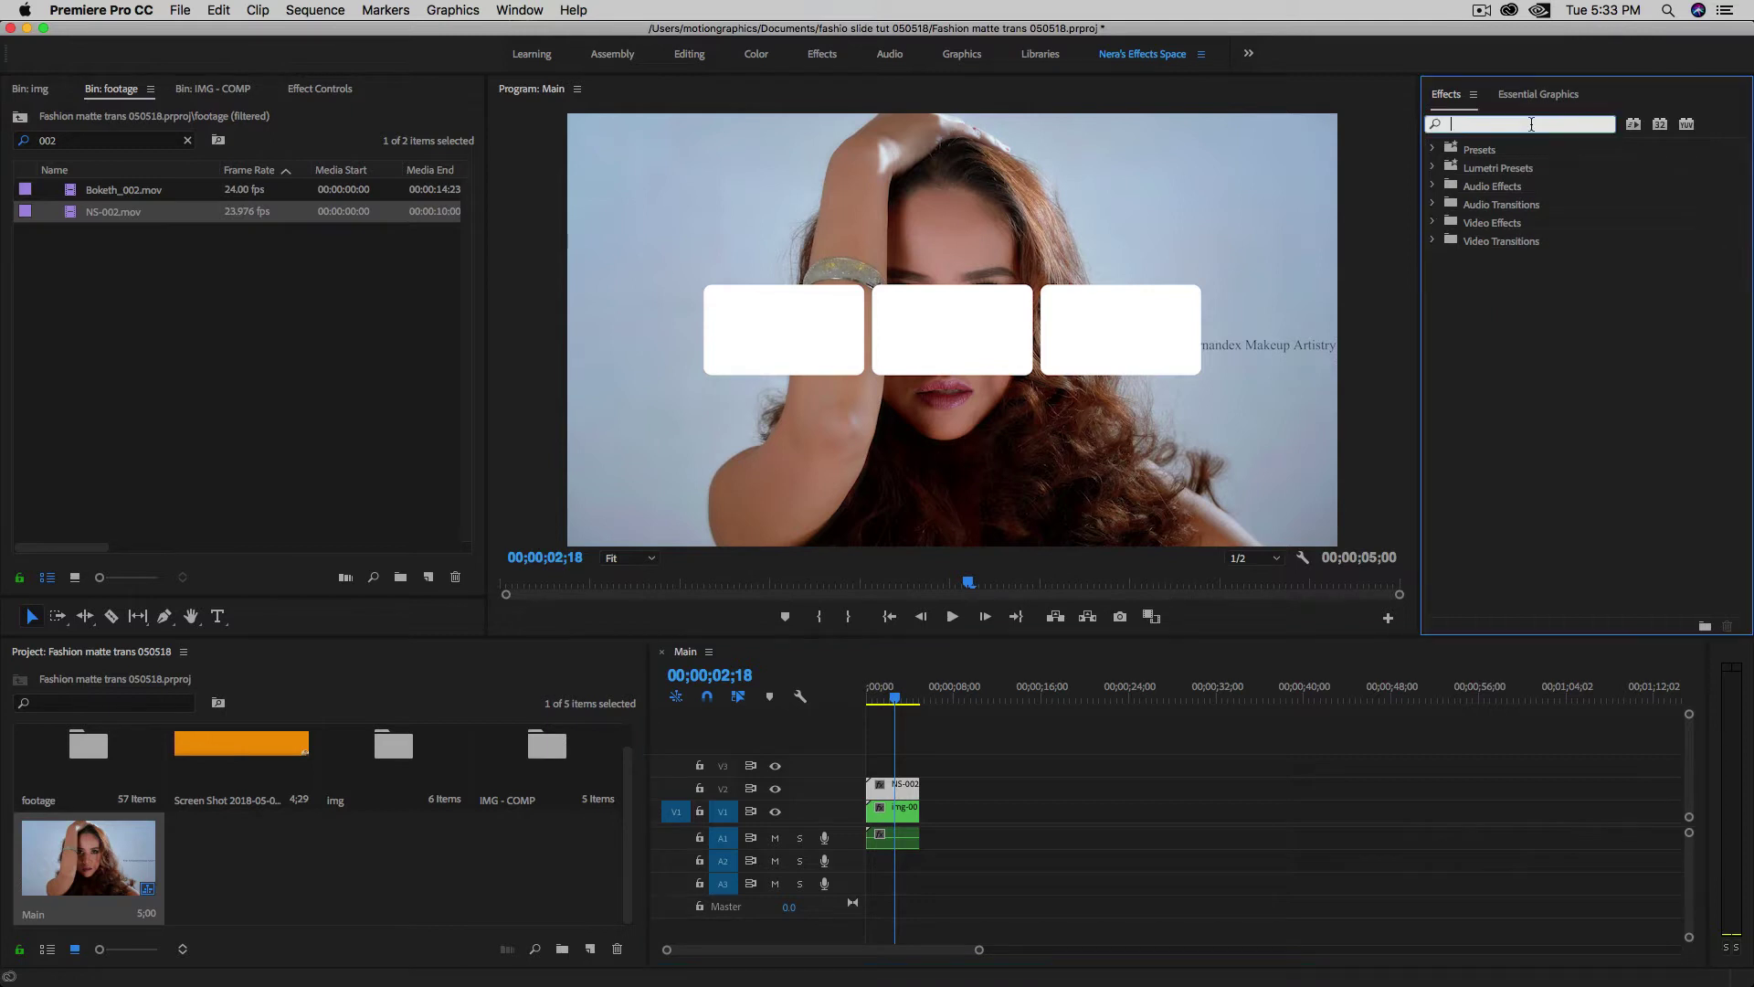
type("ti")
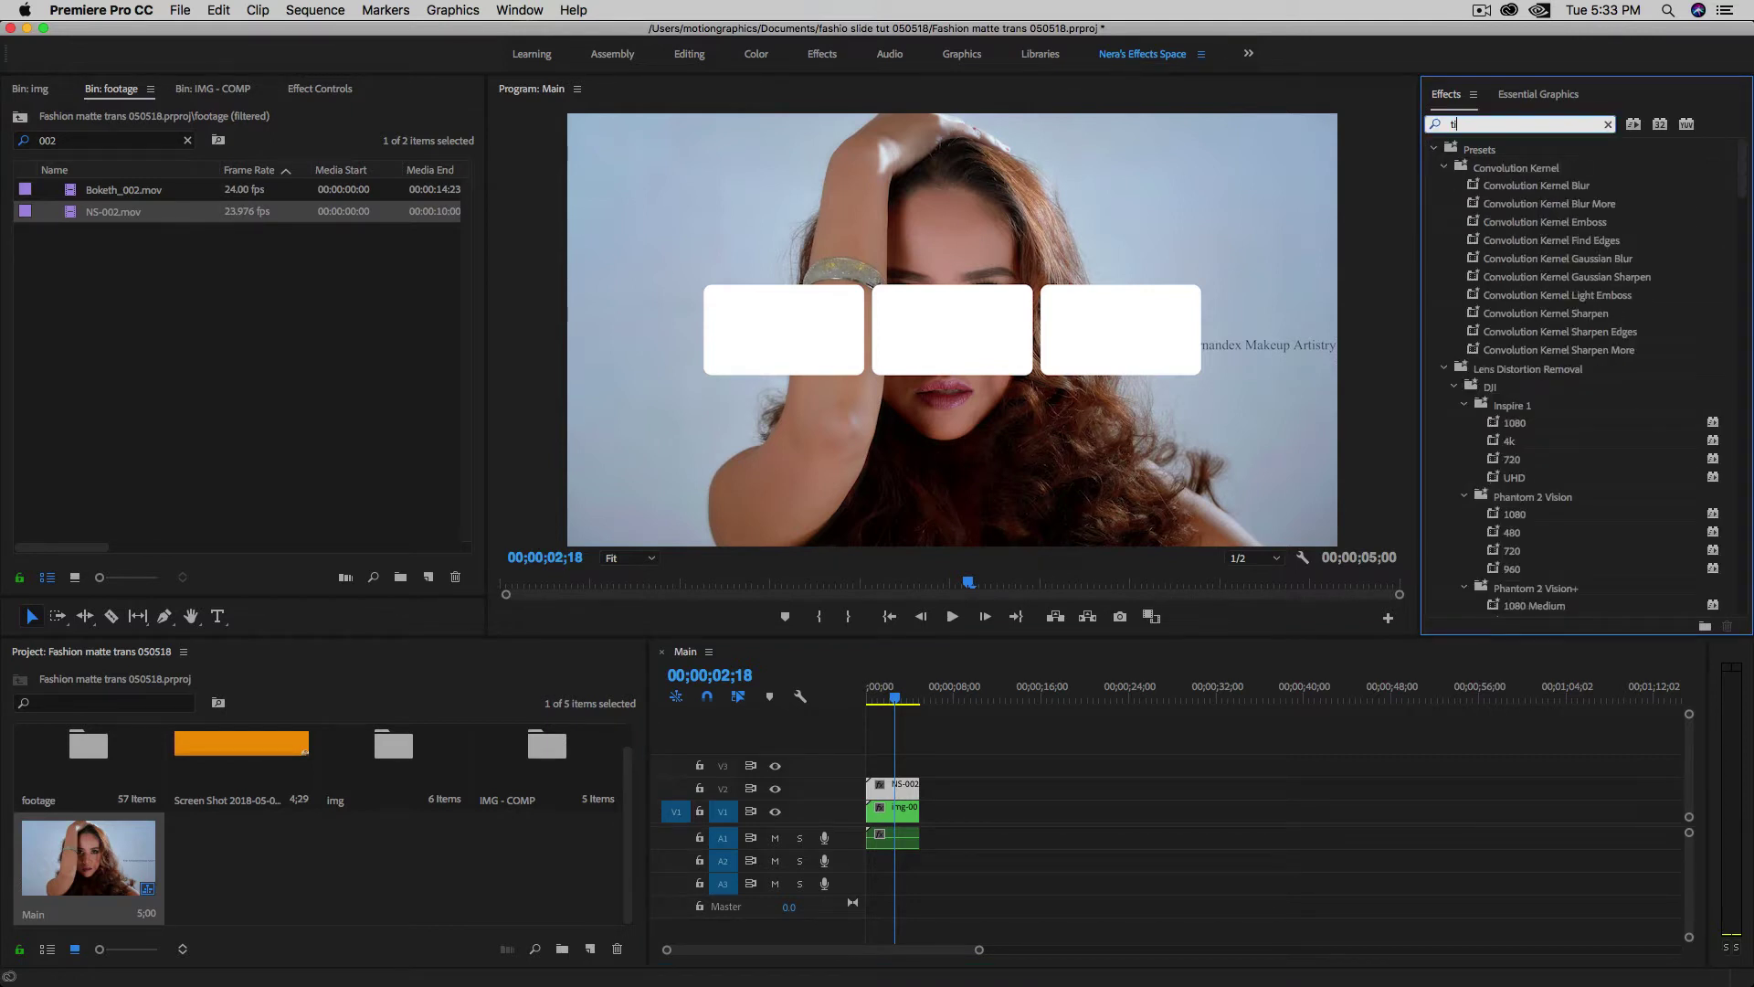
type("nt")
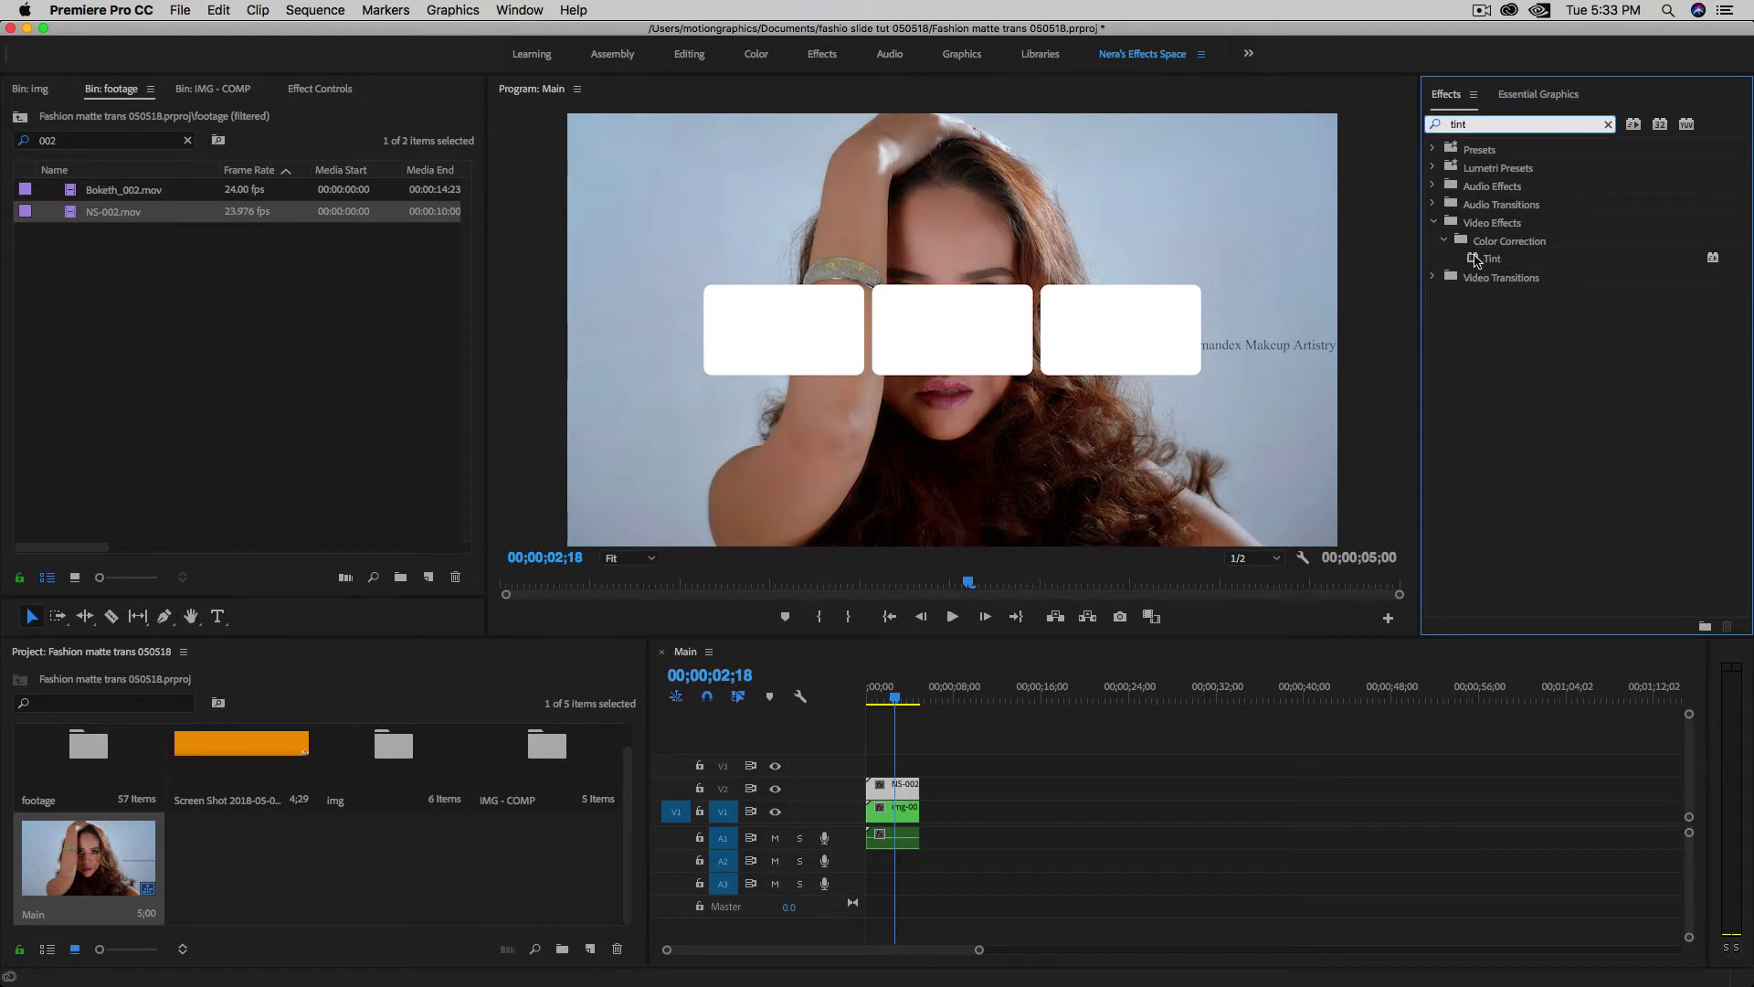
left_click_drag(1473, 260, 882, 772)
- Set the Tint effect's Map White To colour to the orange sampled from the Screen Shot thumbnail in the project
left_click(321, 90)
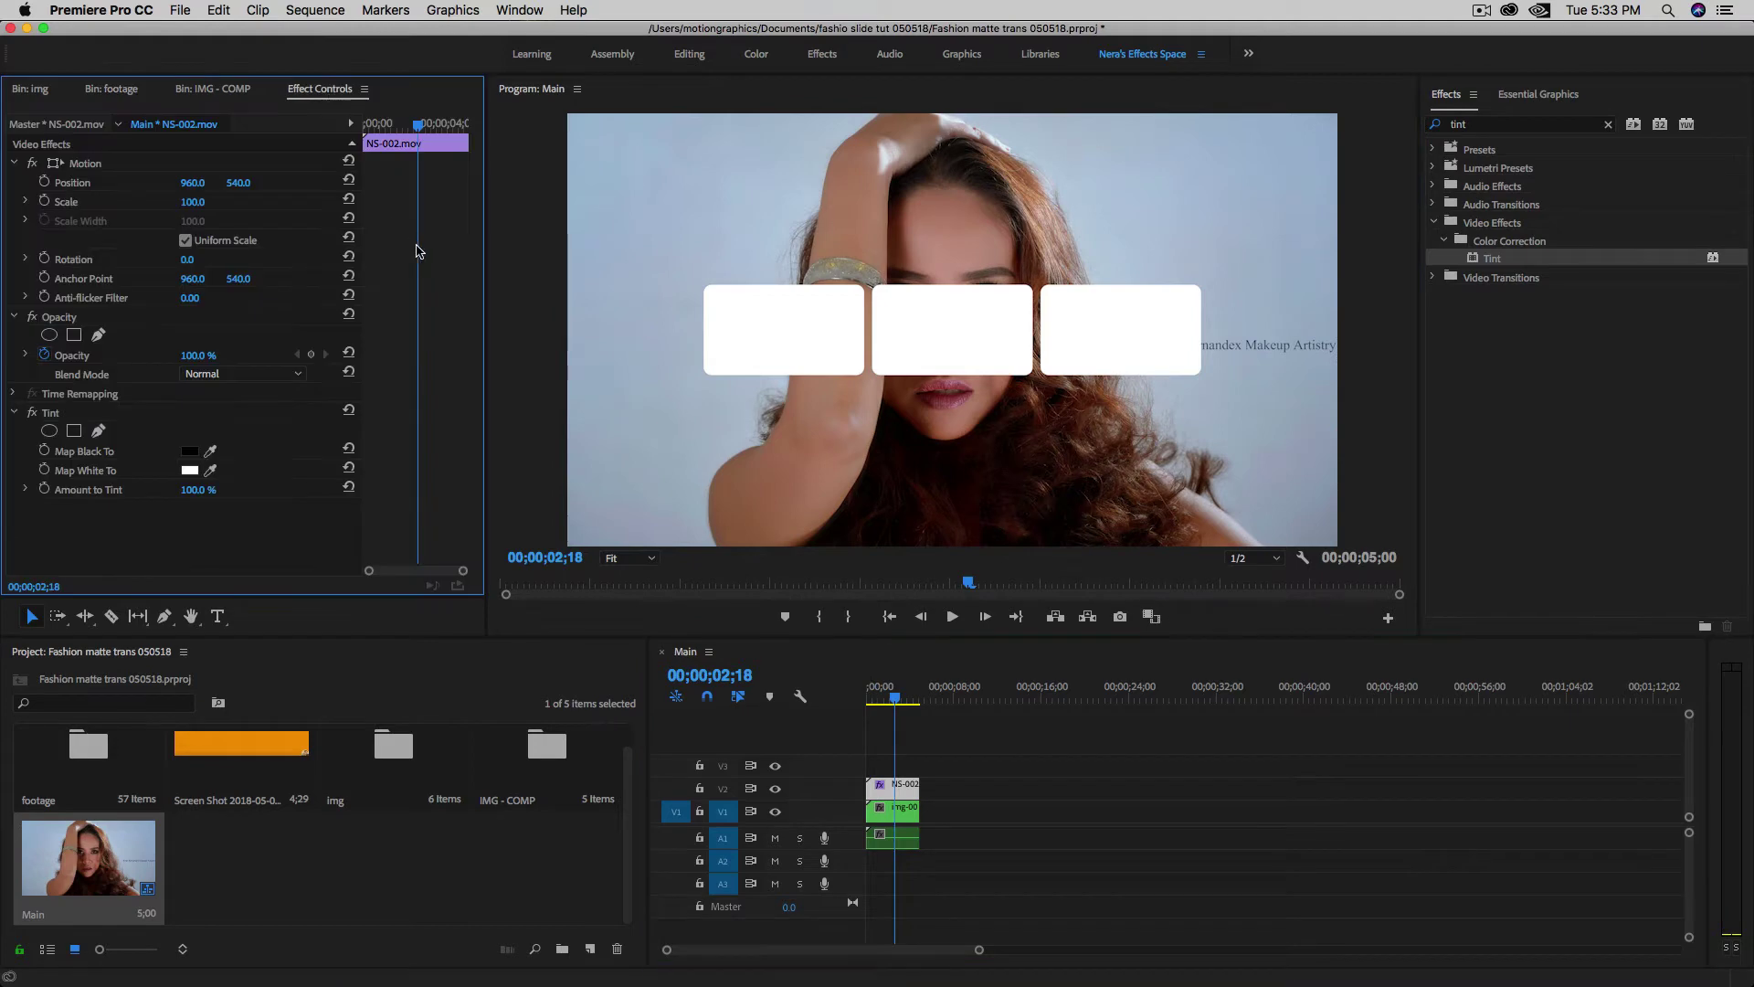
left_click(210, 469)
left_click(274, 741)
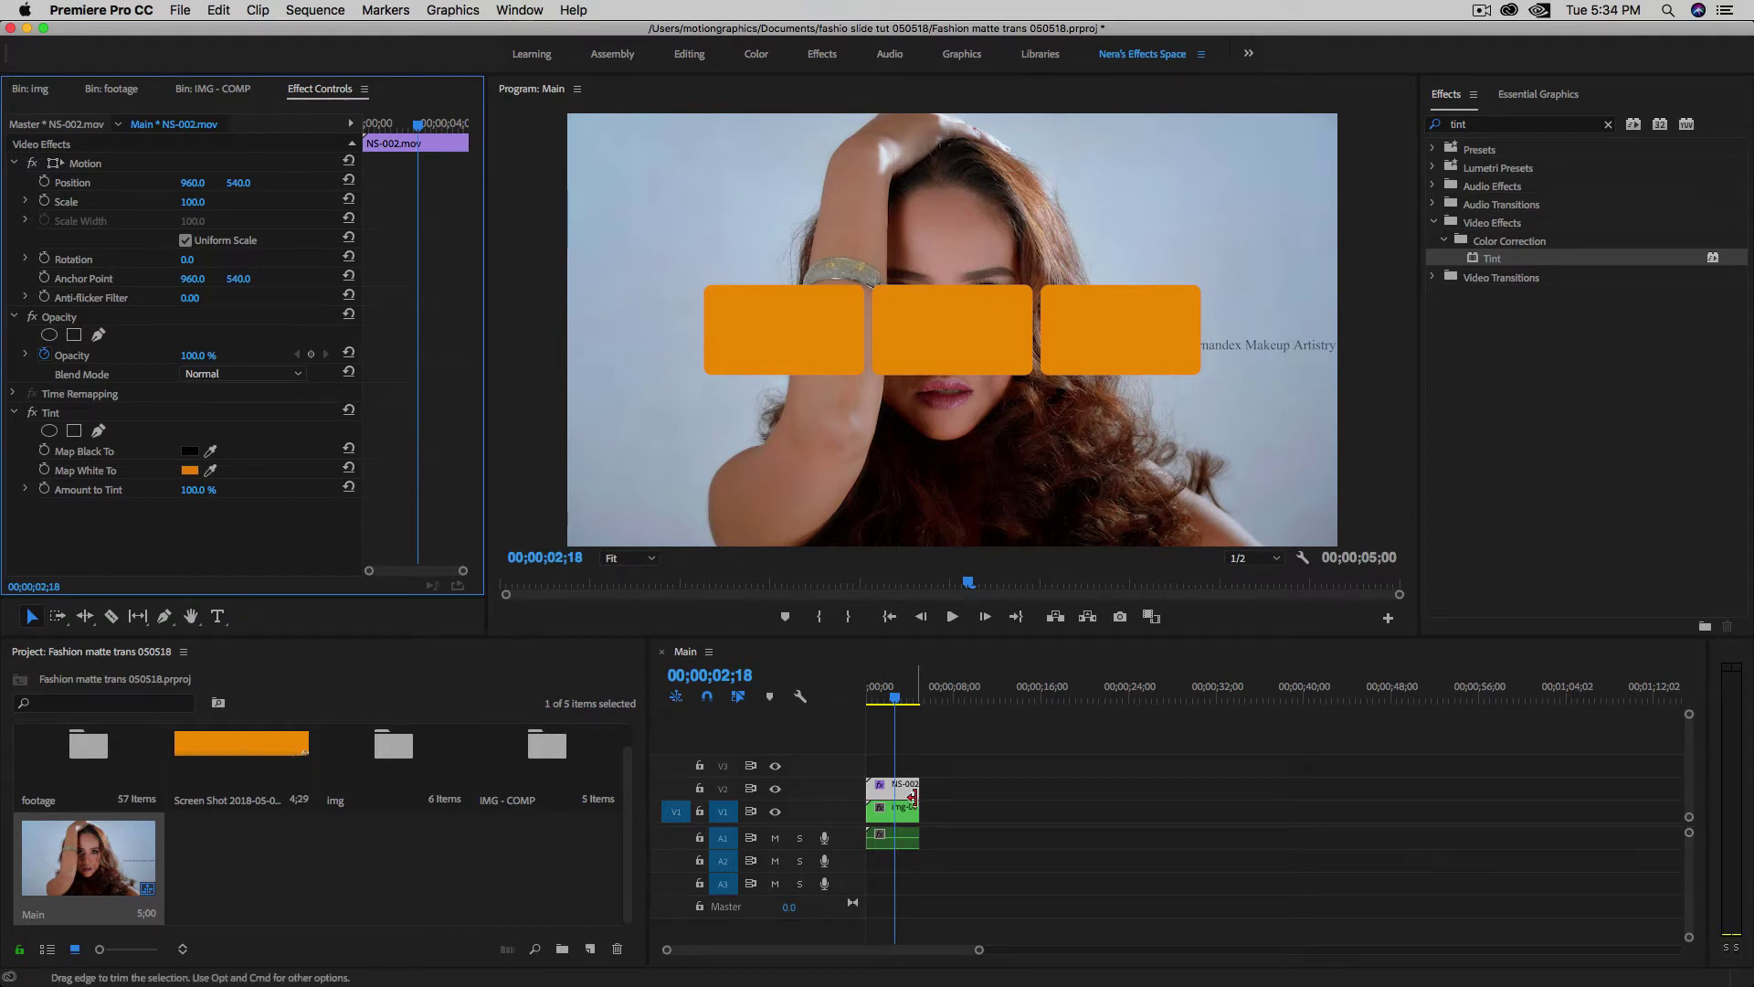
- Move the playhead to 00;00;01;28 and apply the Black & White effect to the img-00 clip on track V1
left_click_drag(896, 704, 887, 701)
left_click(899, 811)
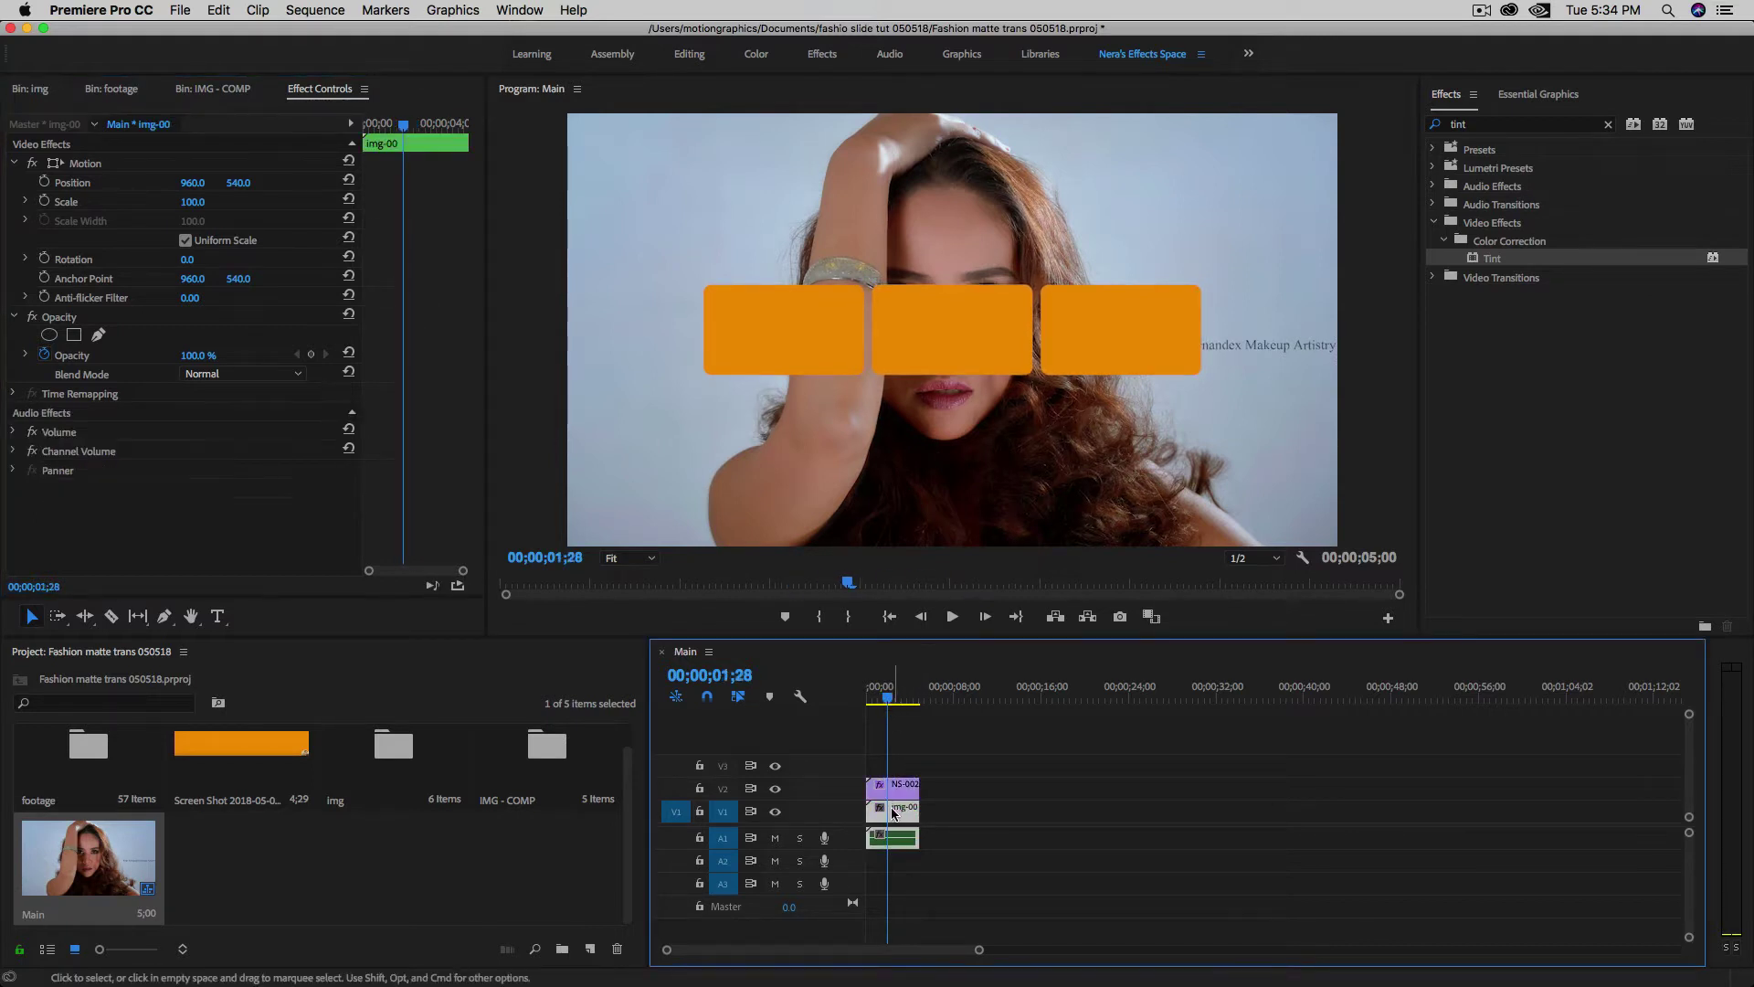
left_click(1607, 129)
left_click(1523, 129)
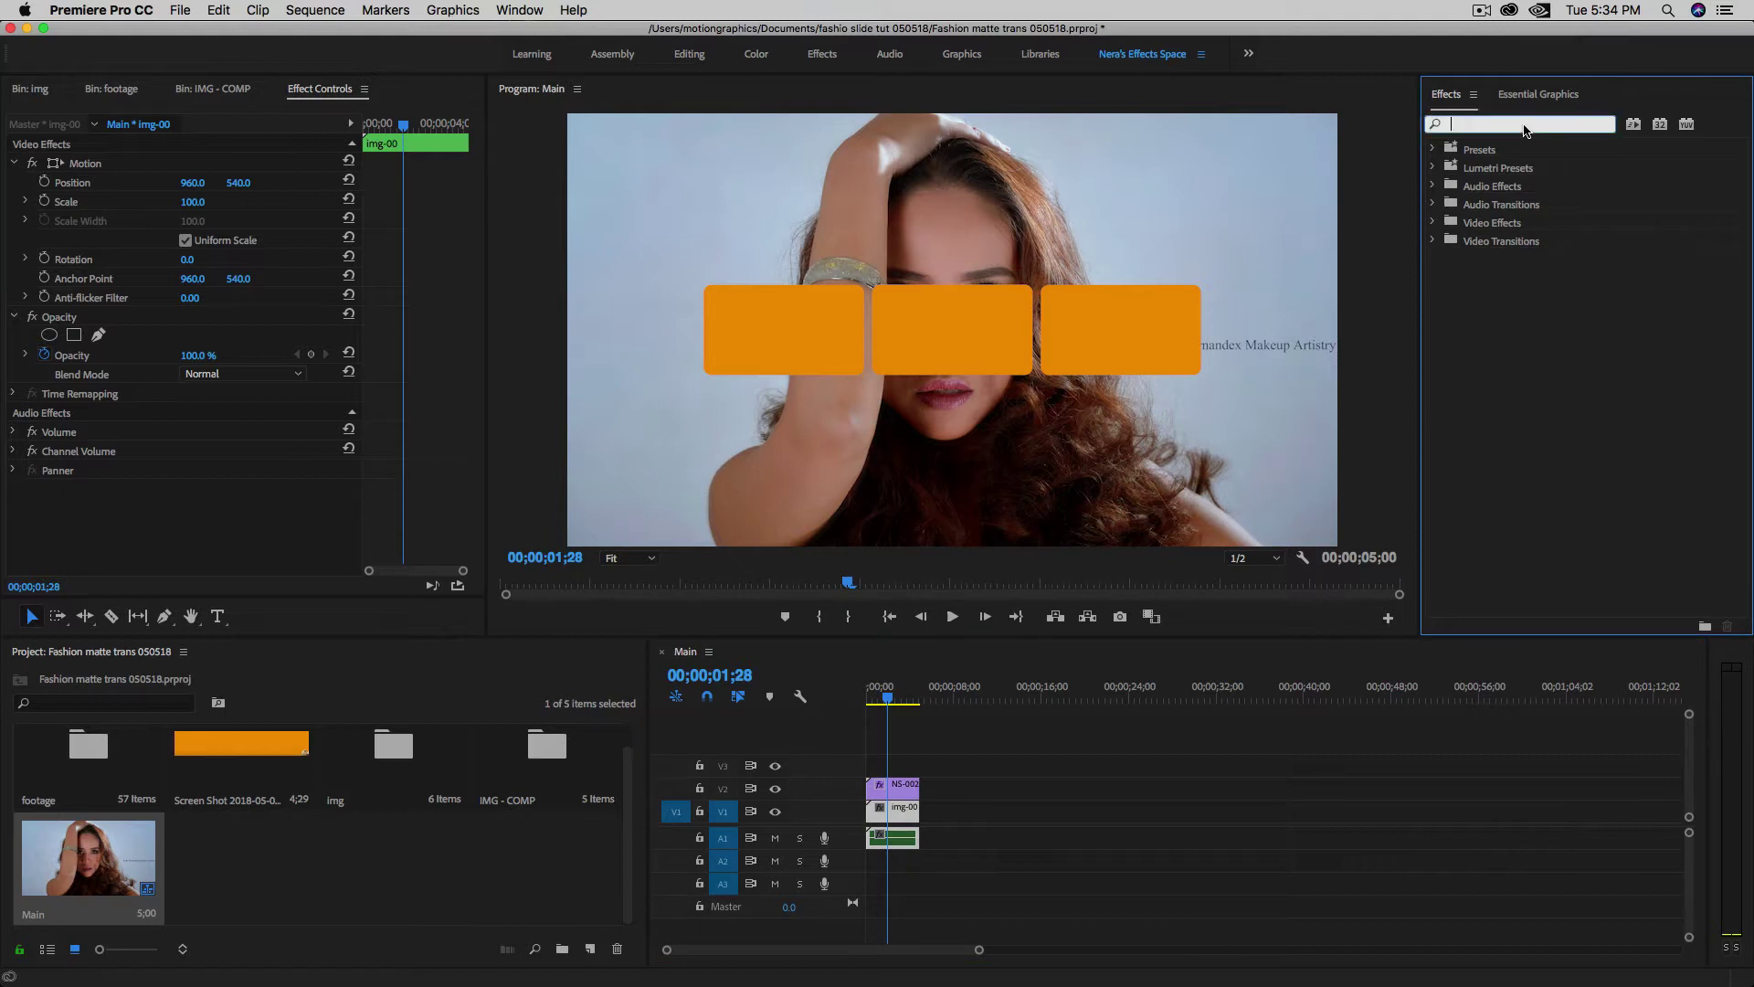
type("blac")
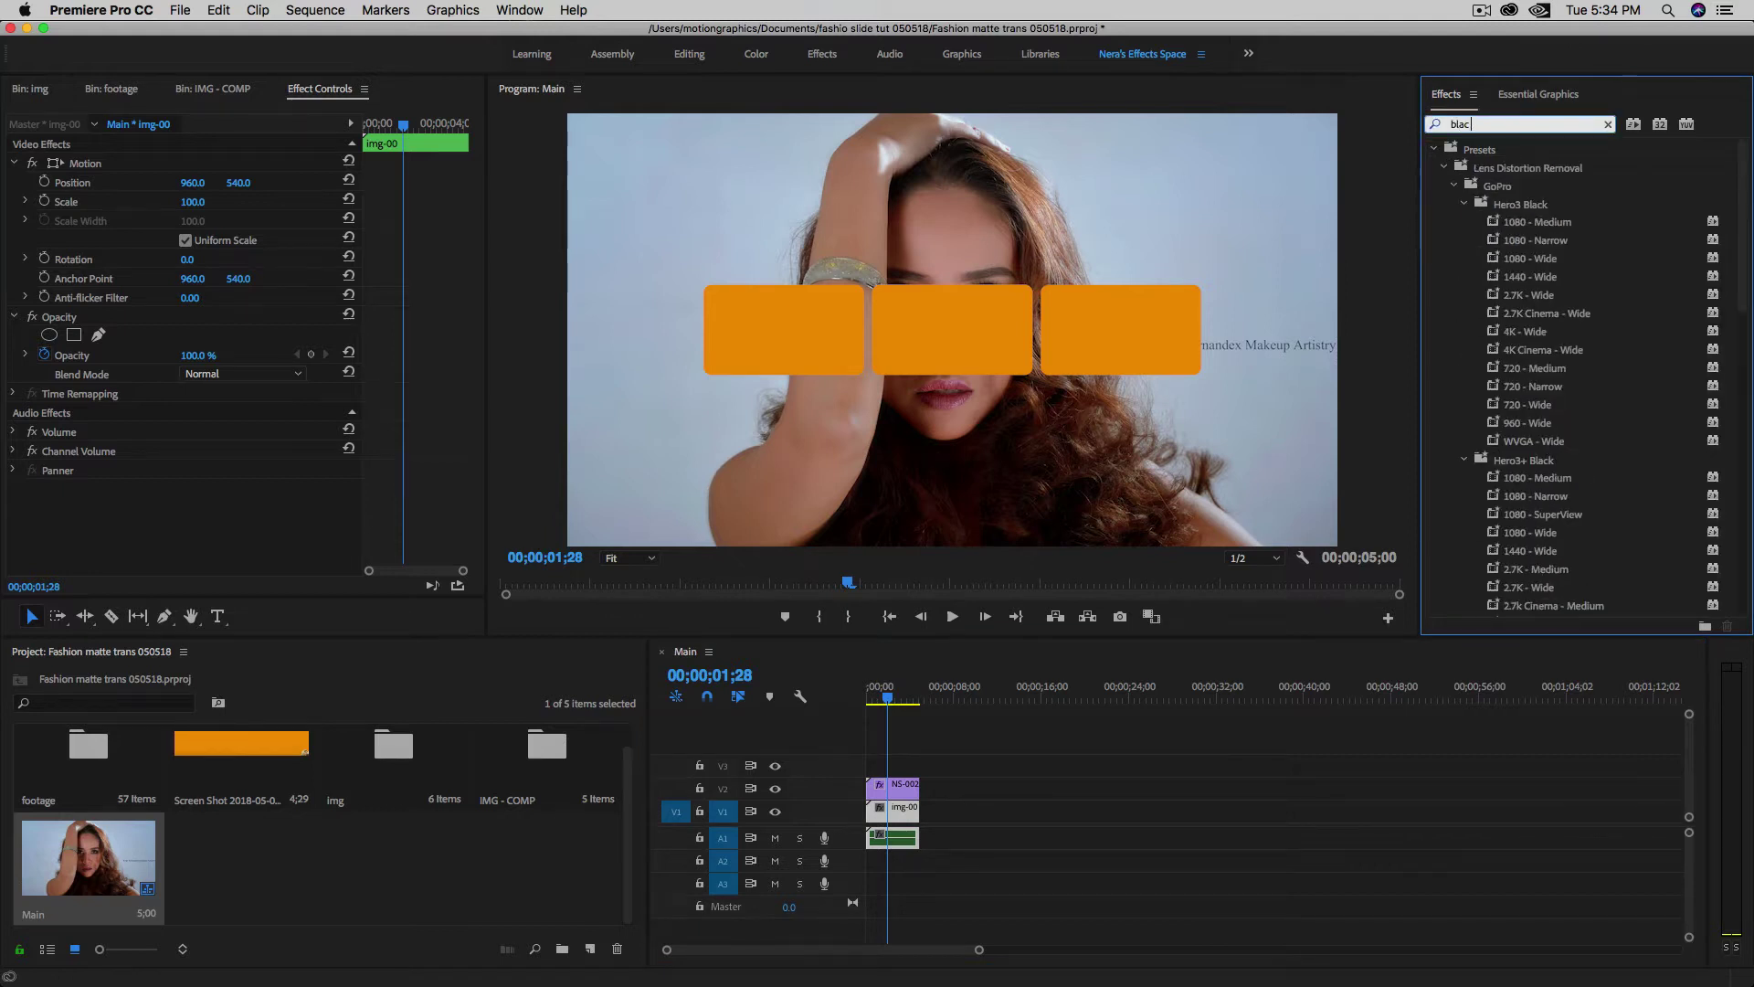
type("k &")
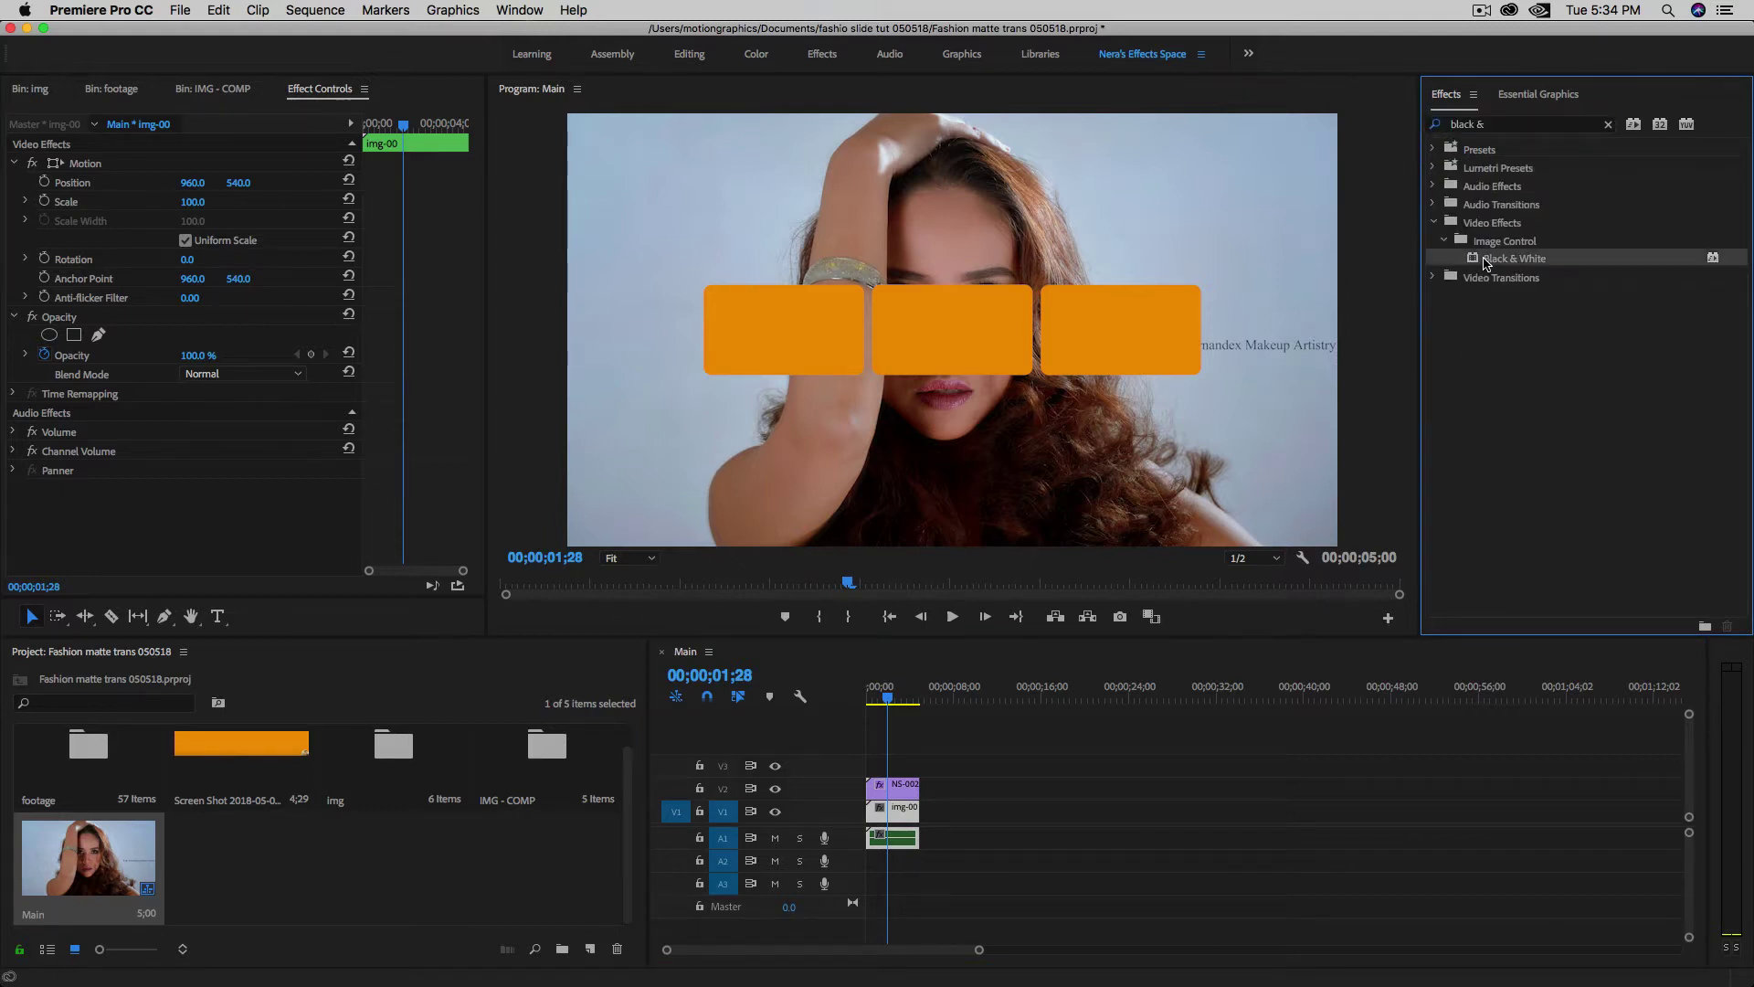
double_click(1485, 258)
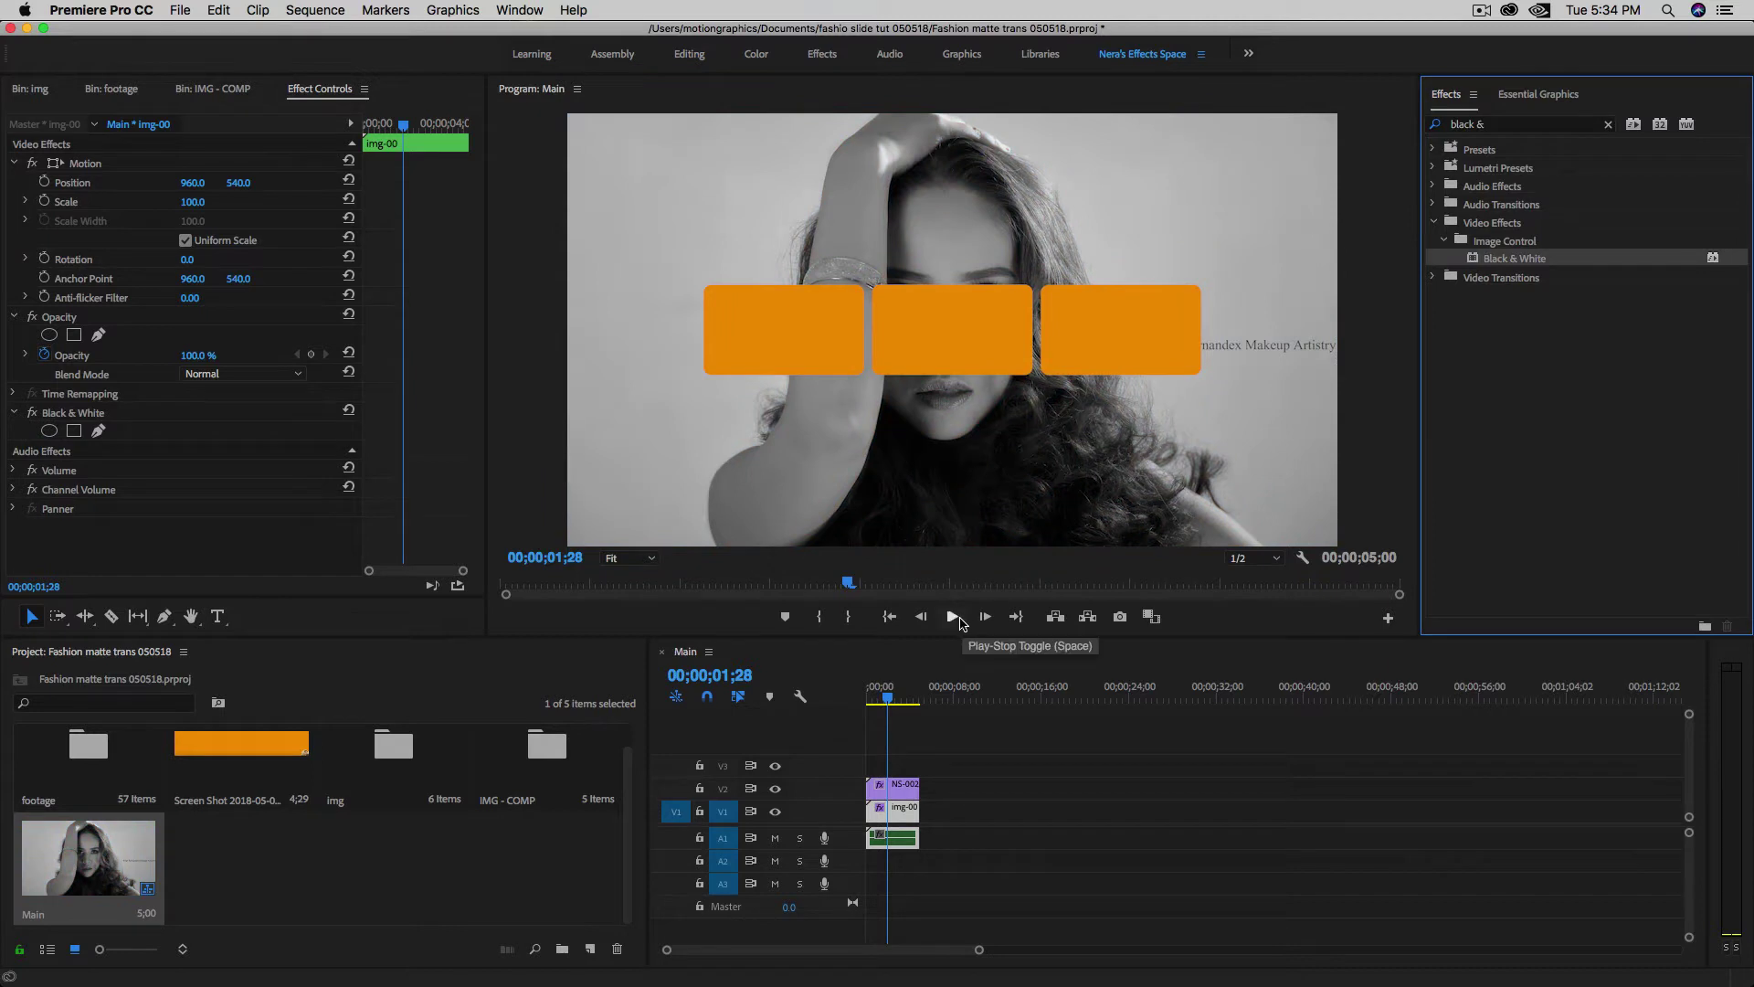
left_click(946, 818)
- Place img-002 from the IMG - COMP bin on track V1 directly after img-00
left_click(210, 89)
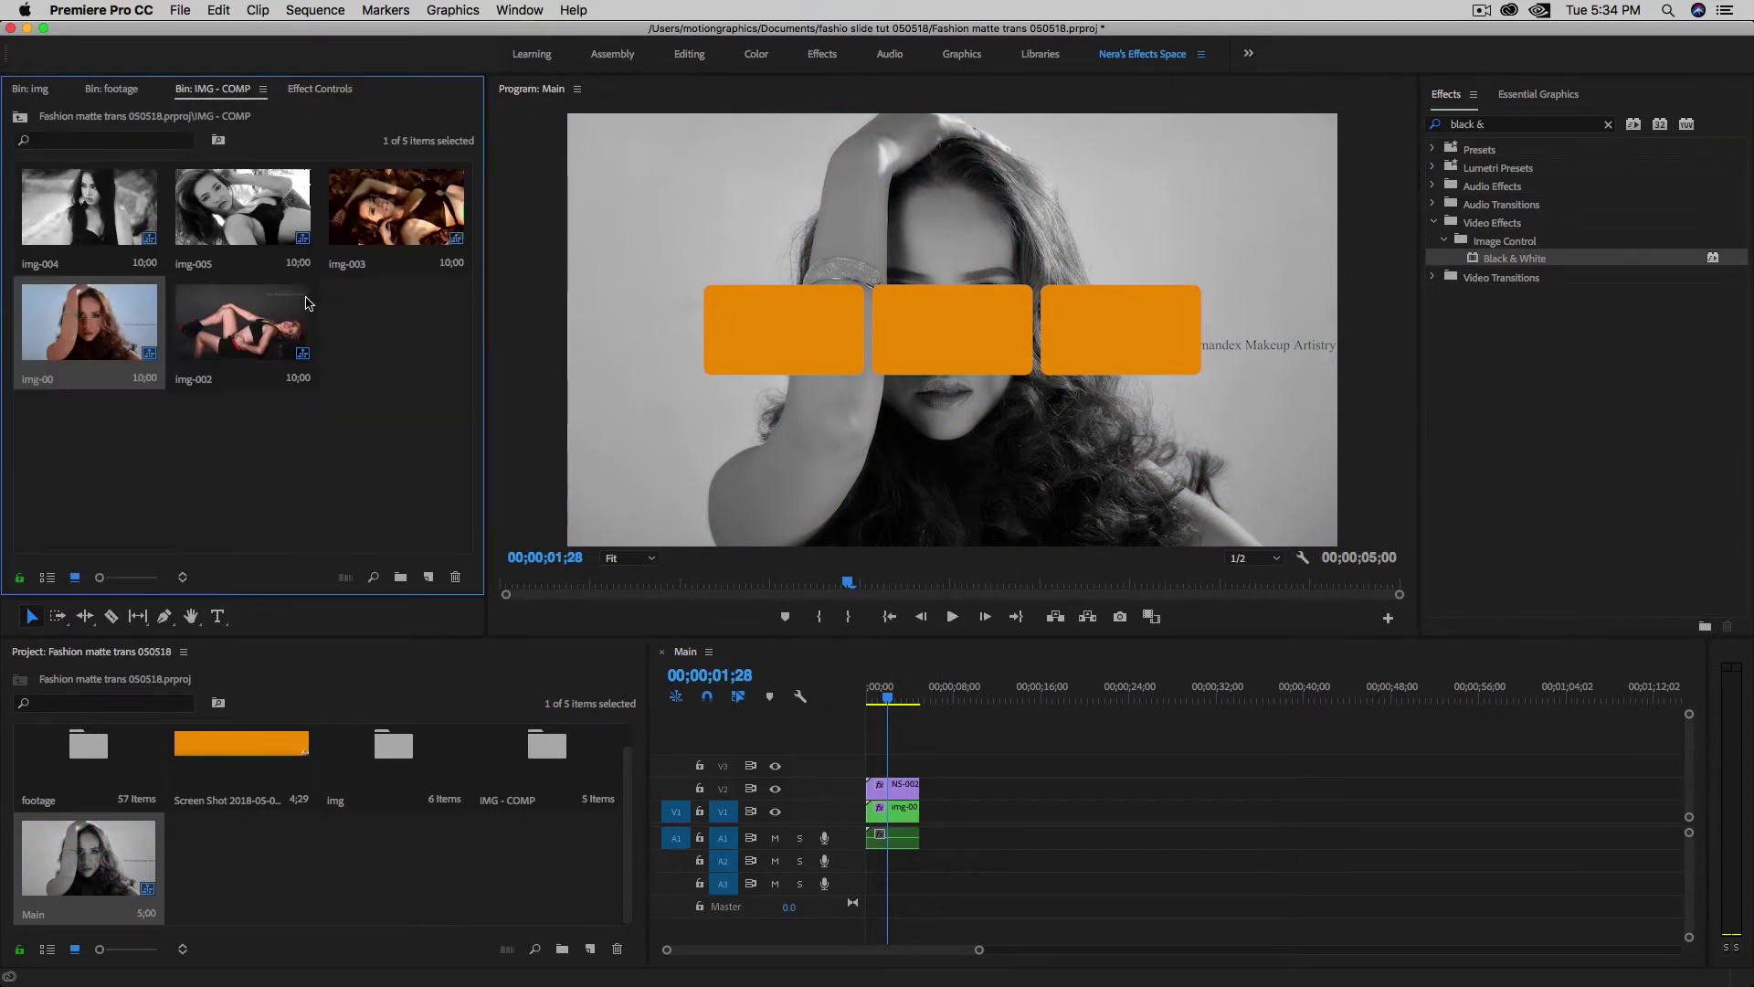
left_click(243, 312)
left_click_drag(243, 311, 923, 826)
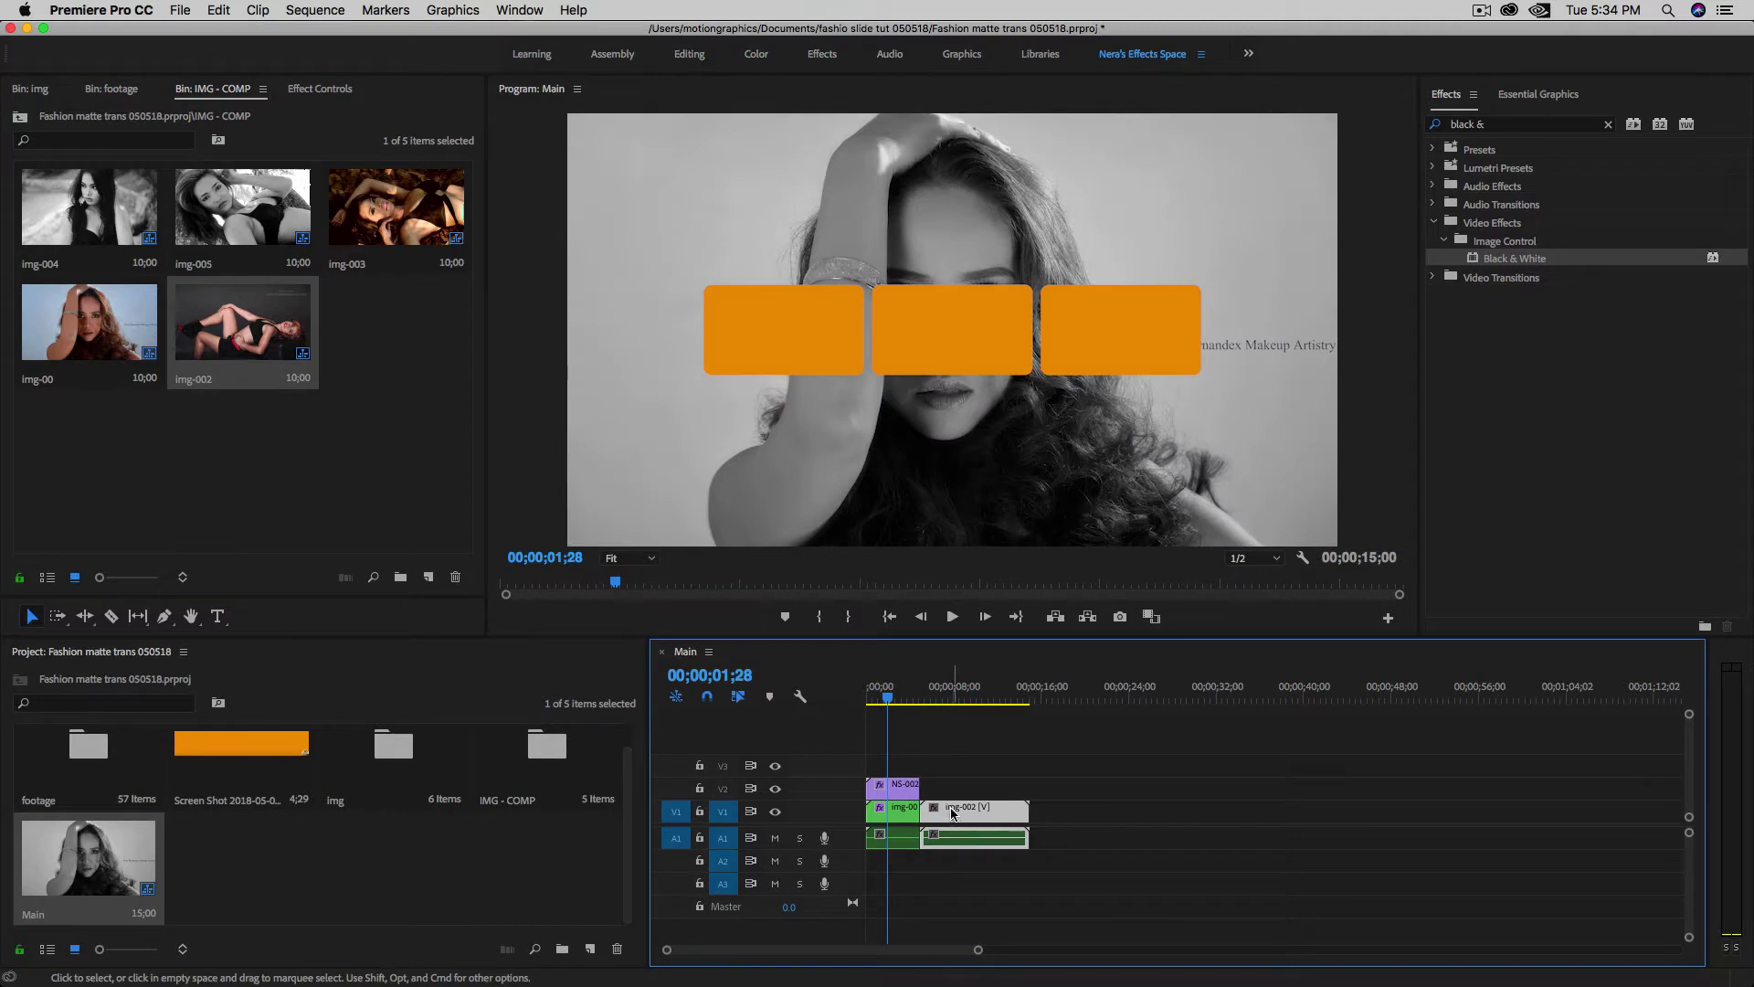
- Place NS-007.mov from the footage bin on track V2 above img-002 and move the playhead to 00;00;06;20
left_click(111, 88)
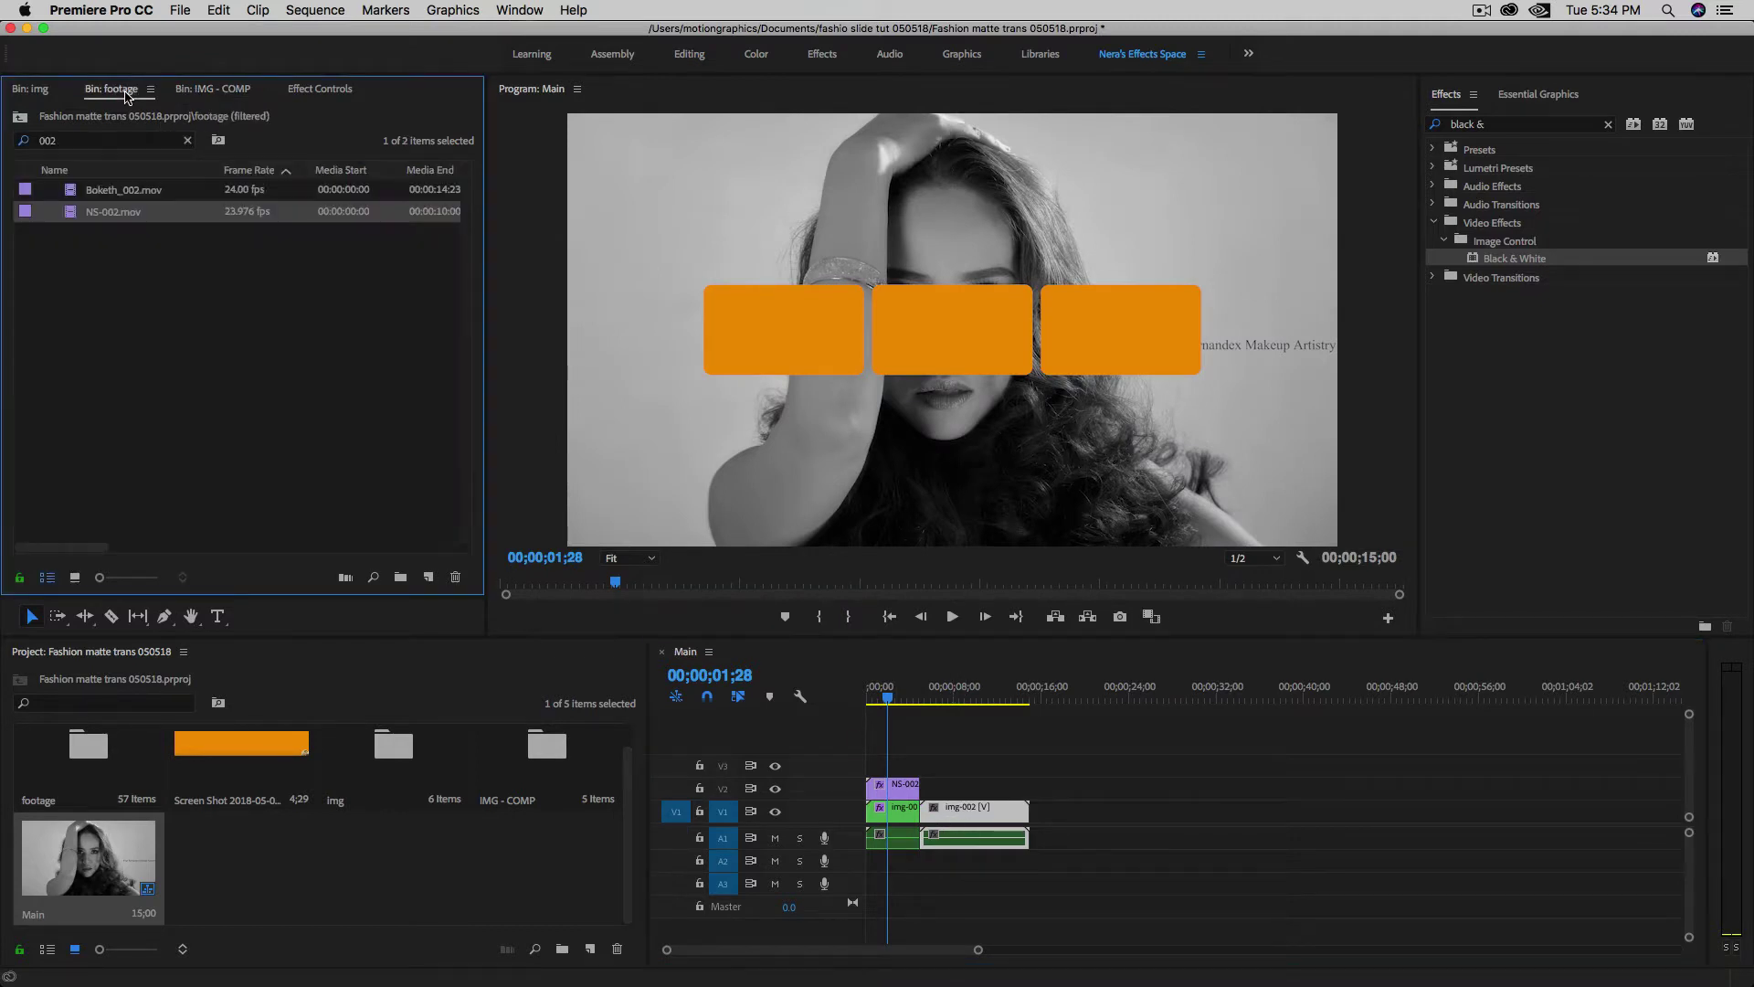
left_click(187, 139)
left_click(126, 143)
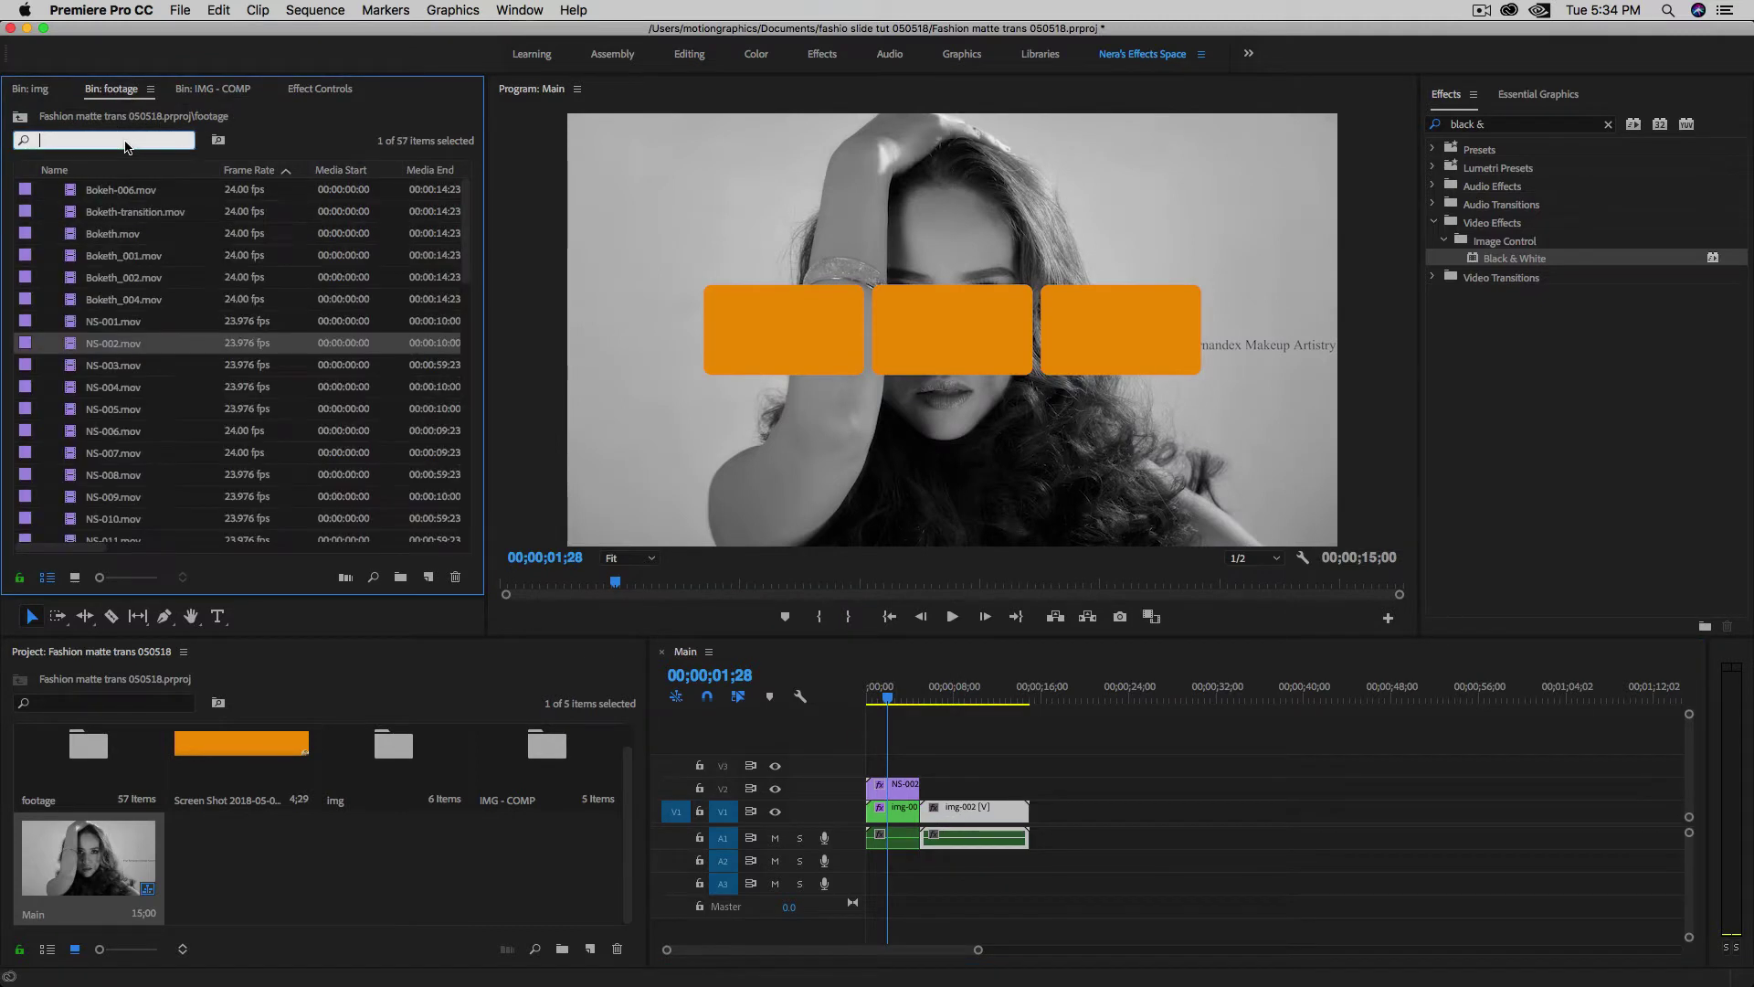
type("007")
key("Return")
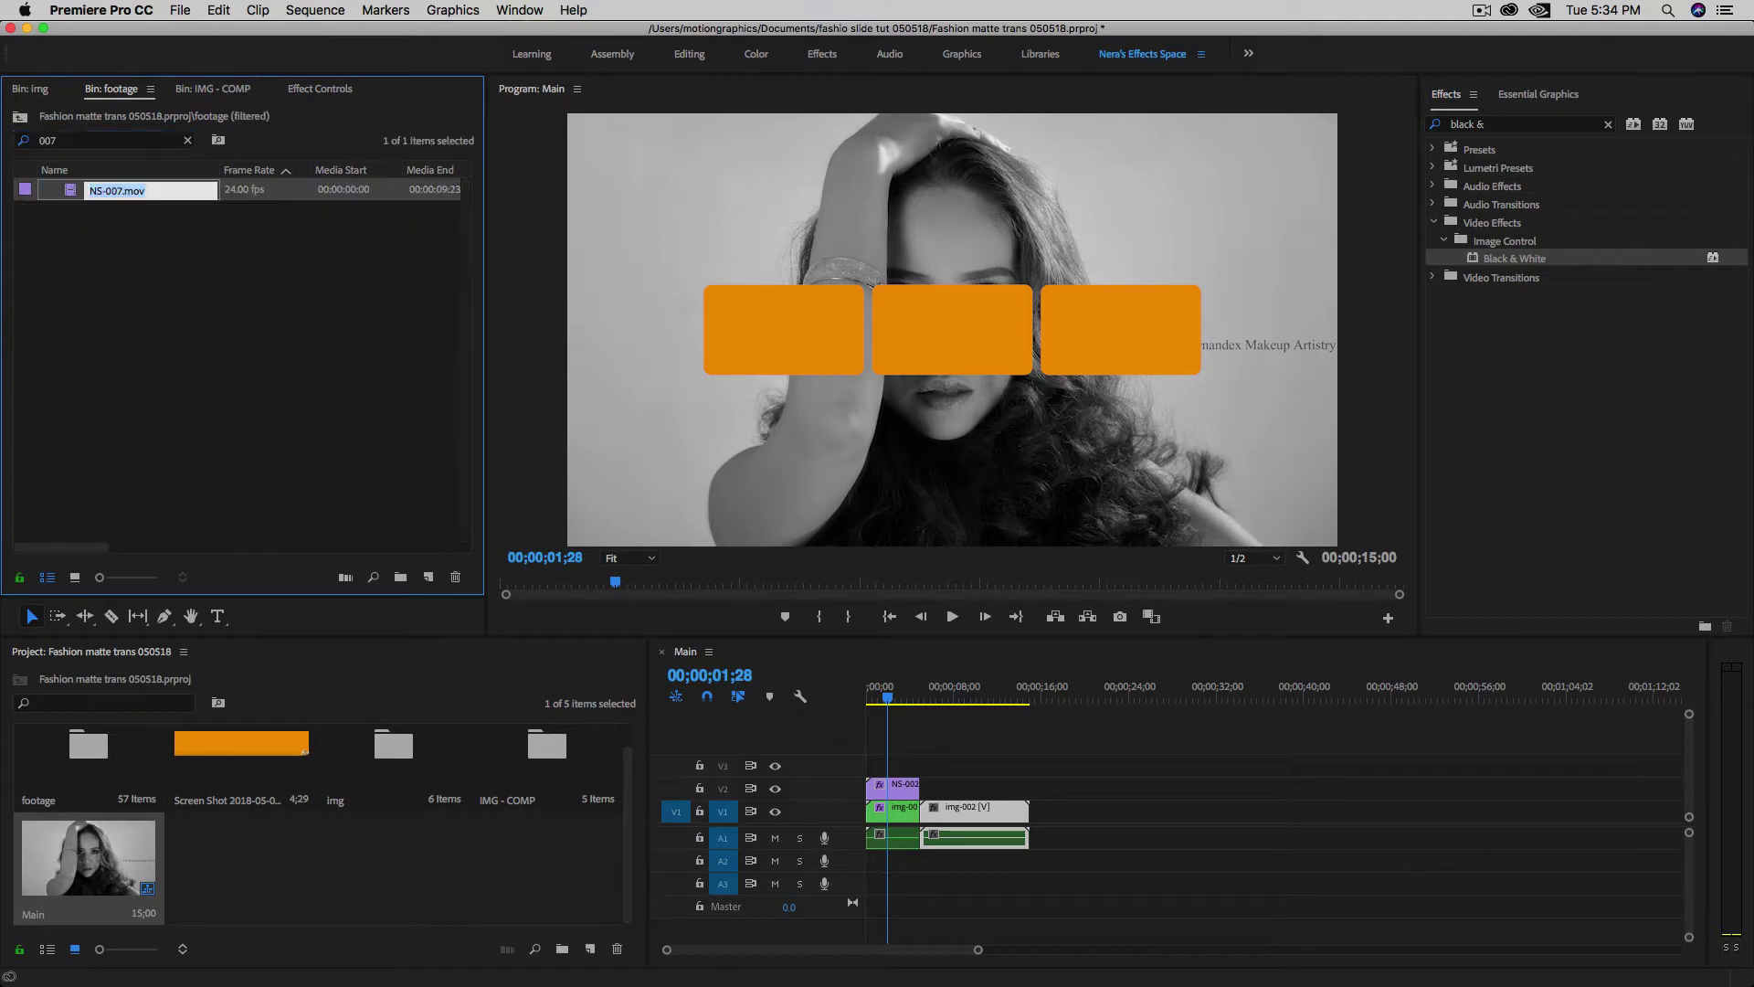
left_click(149, 234)
left_click(99, 193)
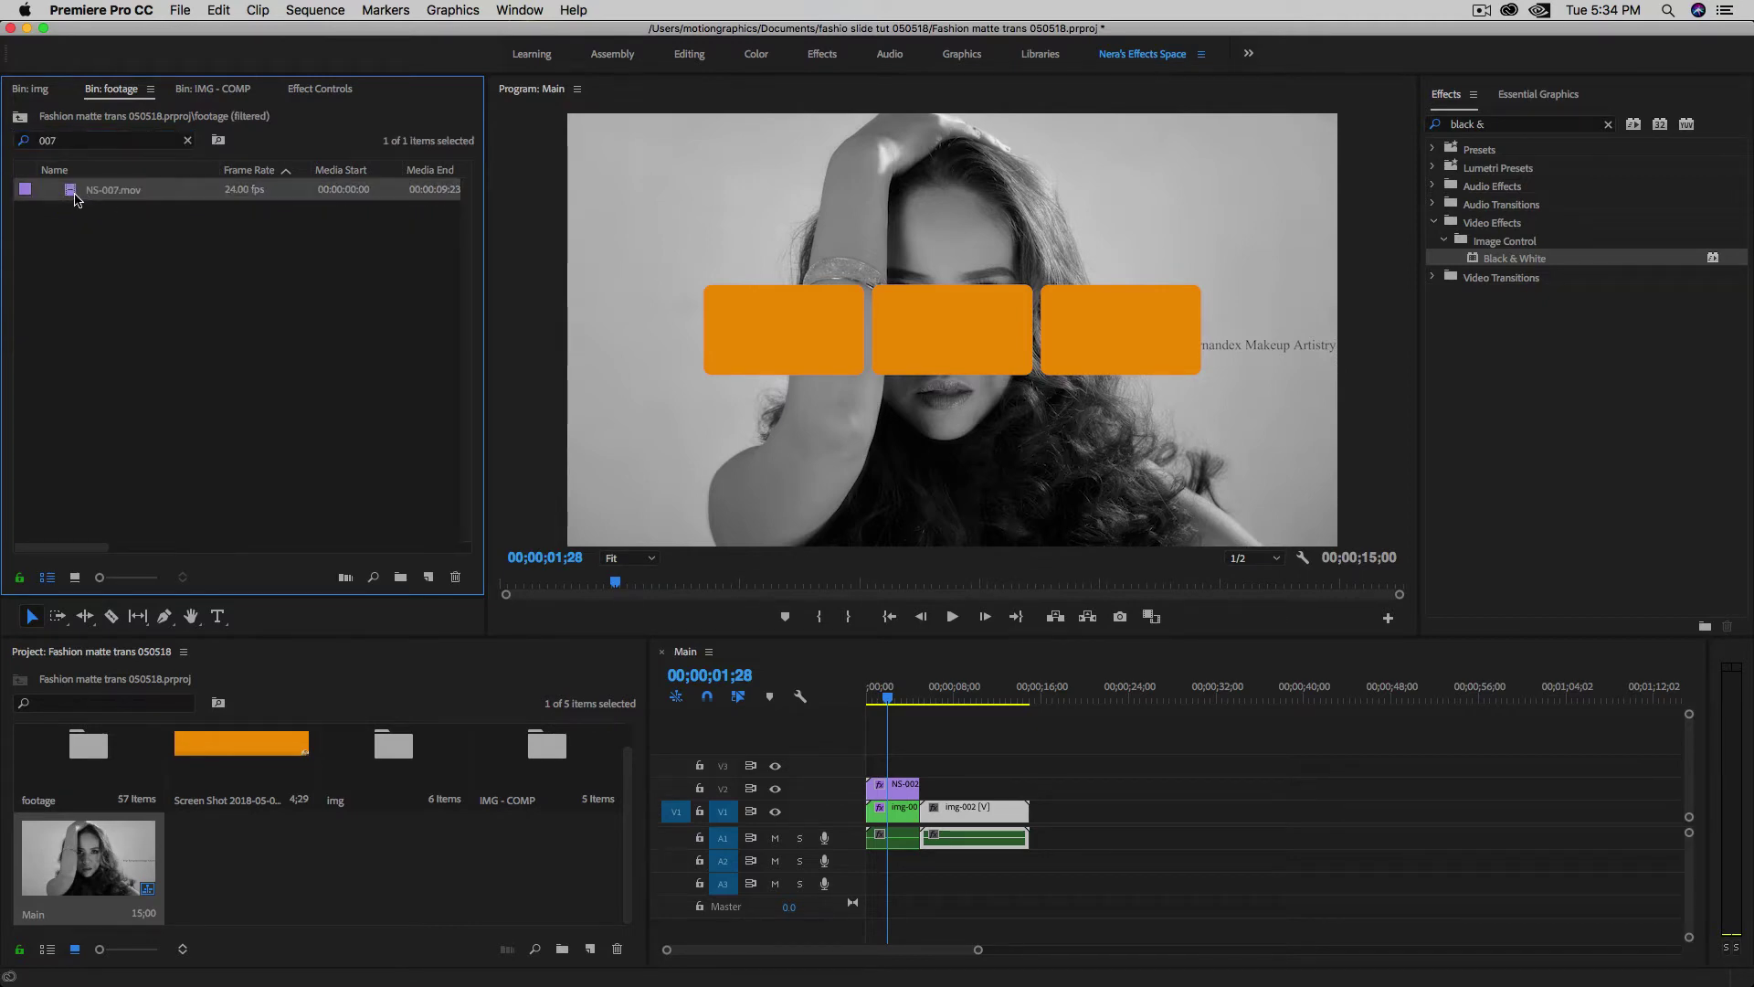
left_click_drag(73, 192, 932, 791)
left_click(935, 700)
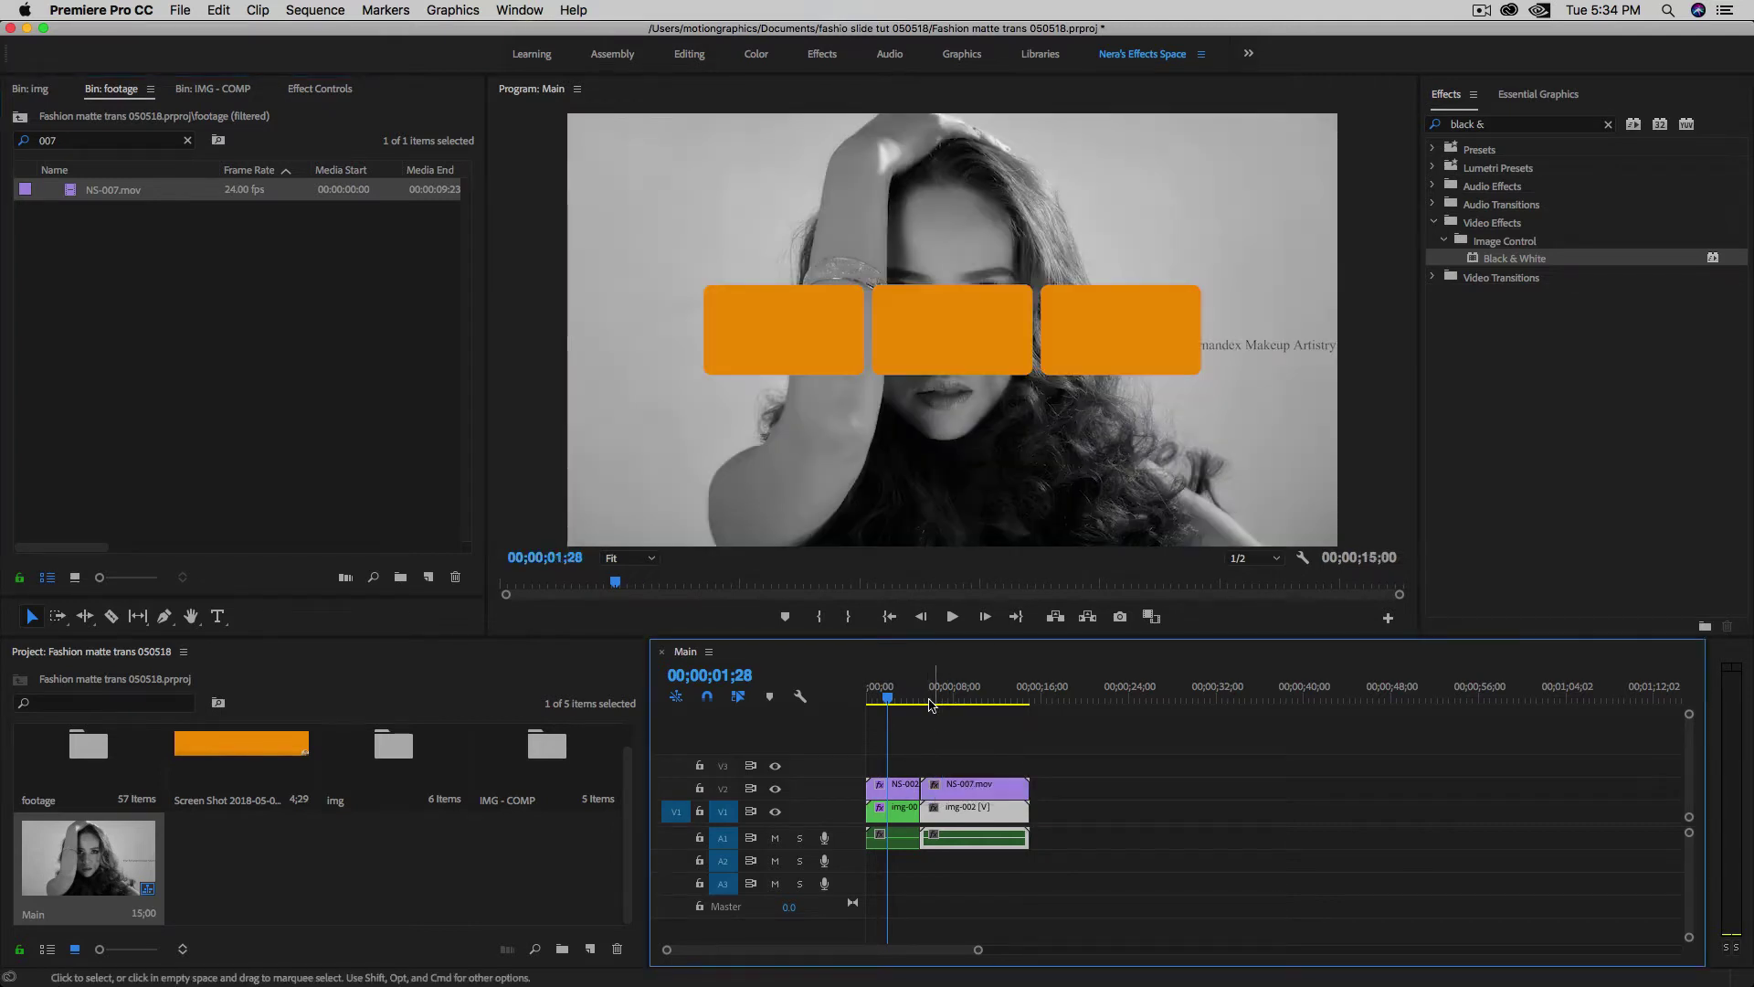
mouse_move(939, 703)
left_mouse_down()
mouse_move(911, 701)
mouse_move(939, 702)
left_mouse_up()
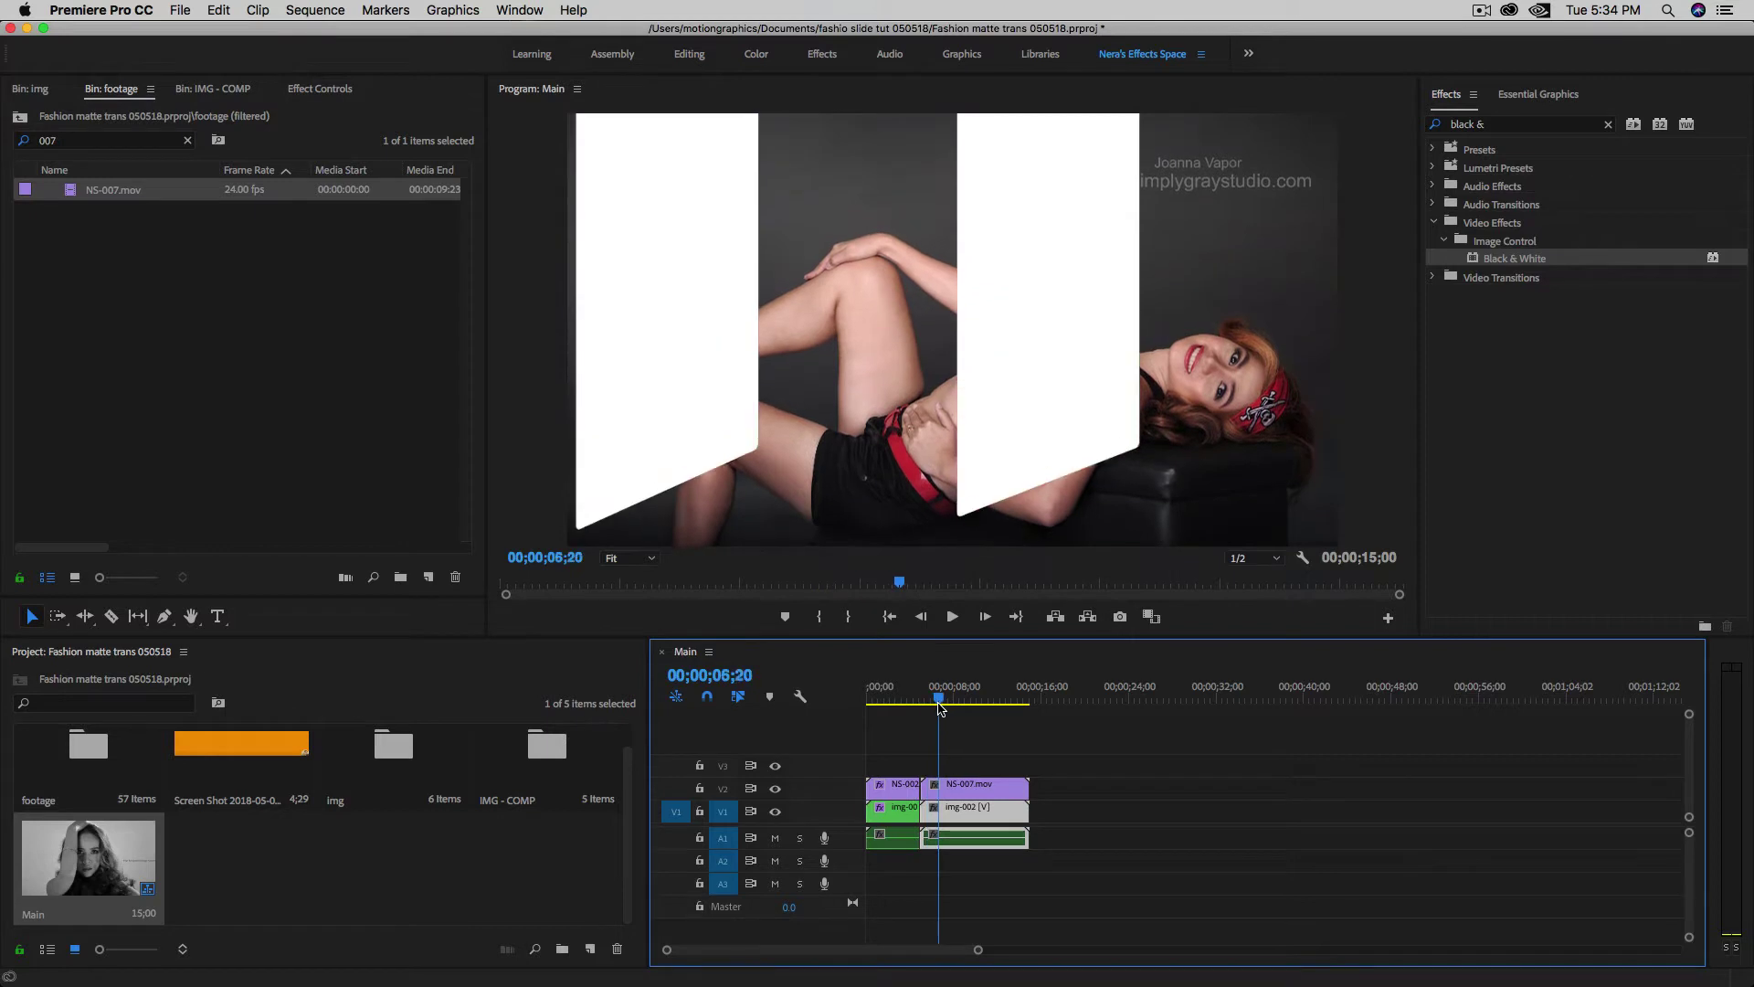
- Nest the NS-007.mov and img-002 clips into a sequence named NS_007
left_click(978, 767)
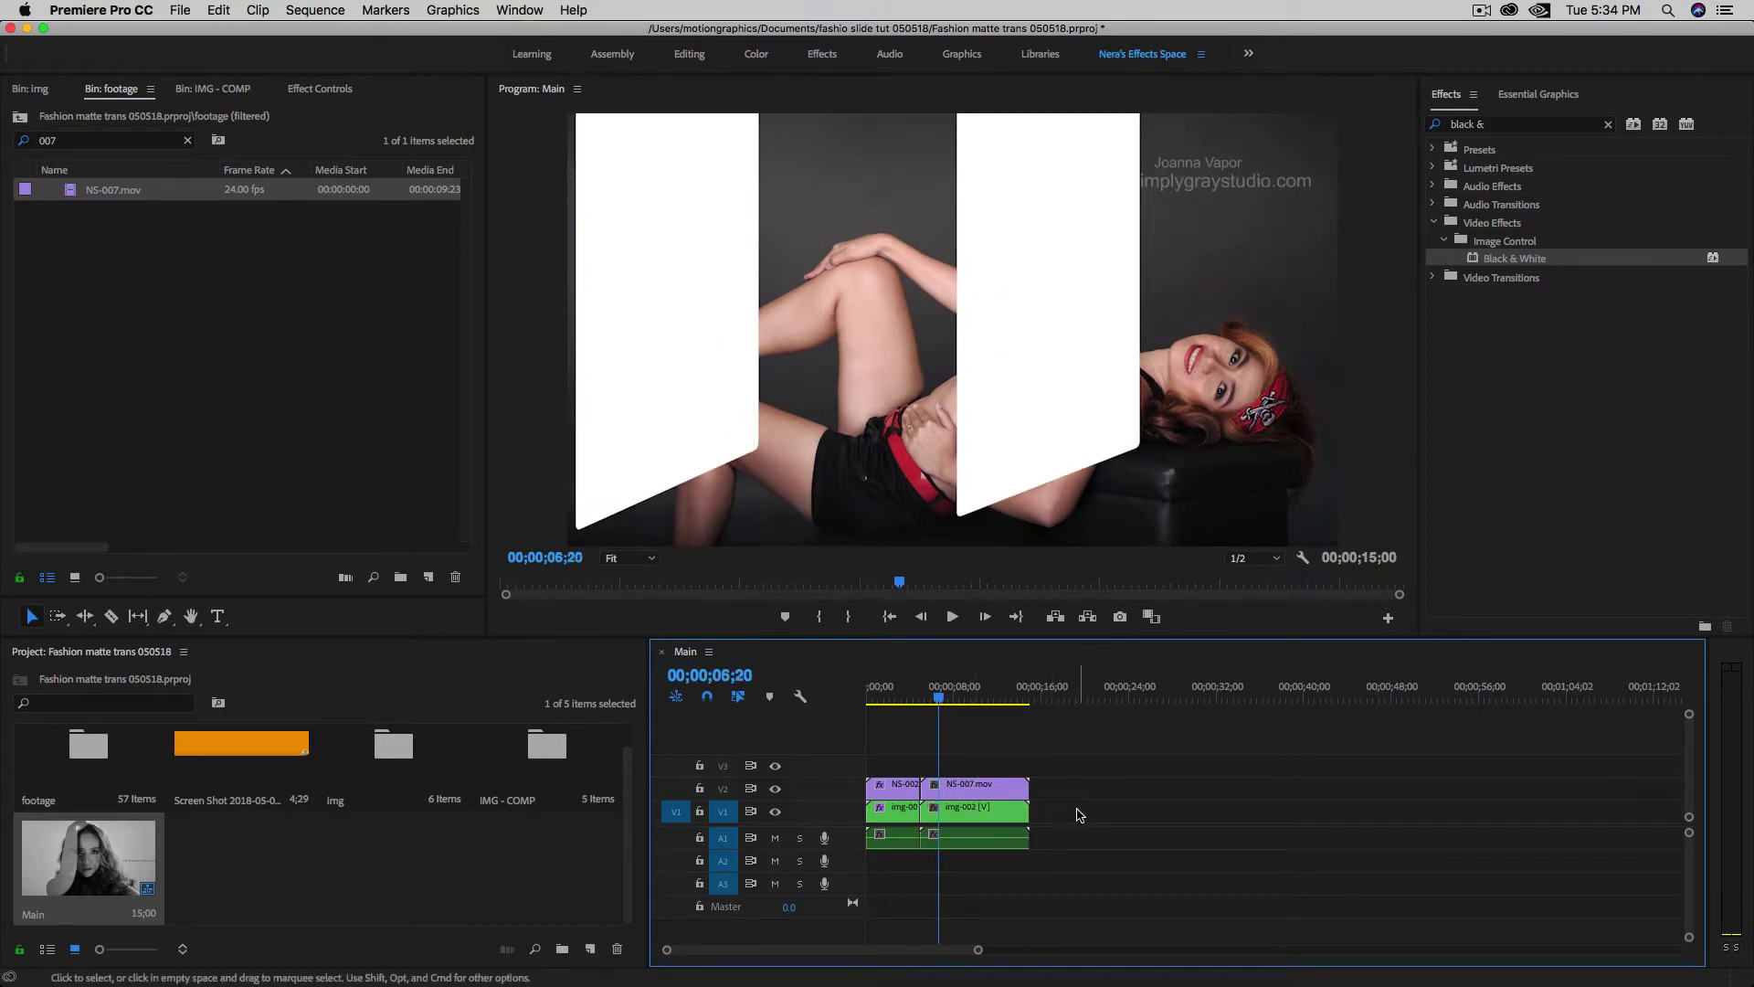
left_click_drag(1074, 813, 978, 784)
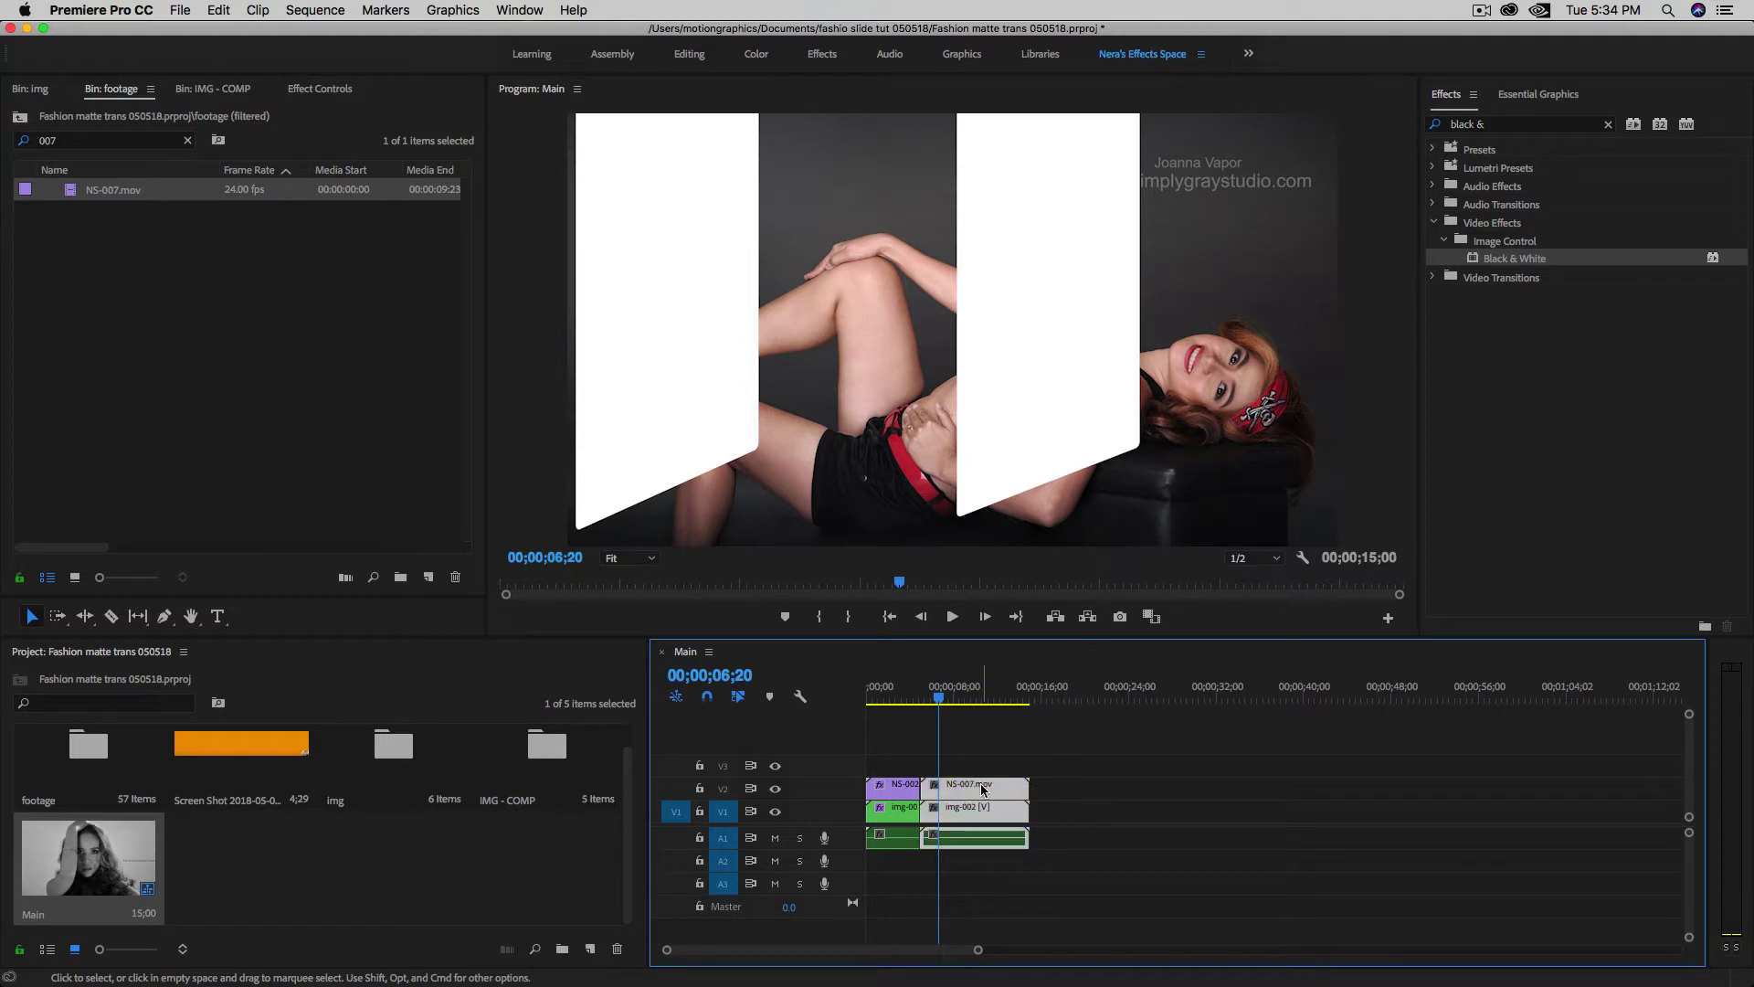
right_click(978, 787)
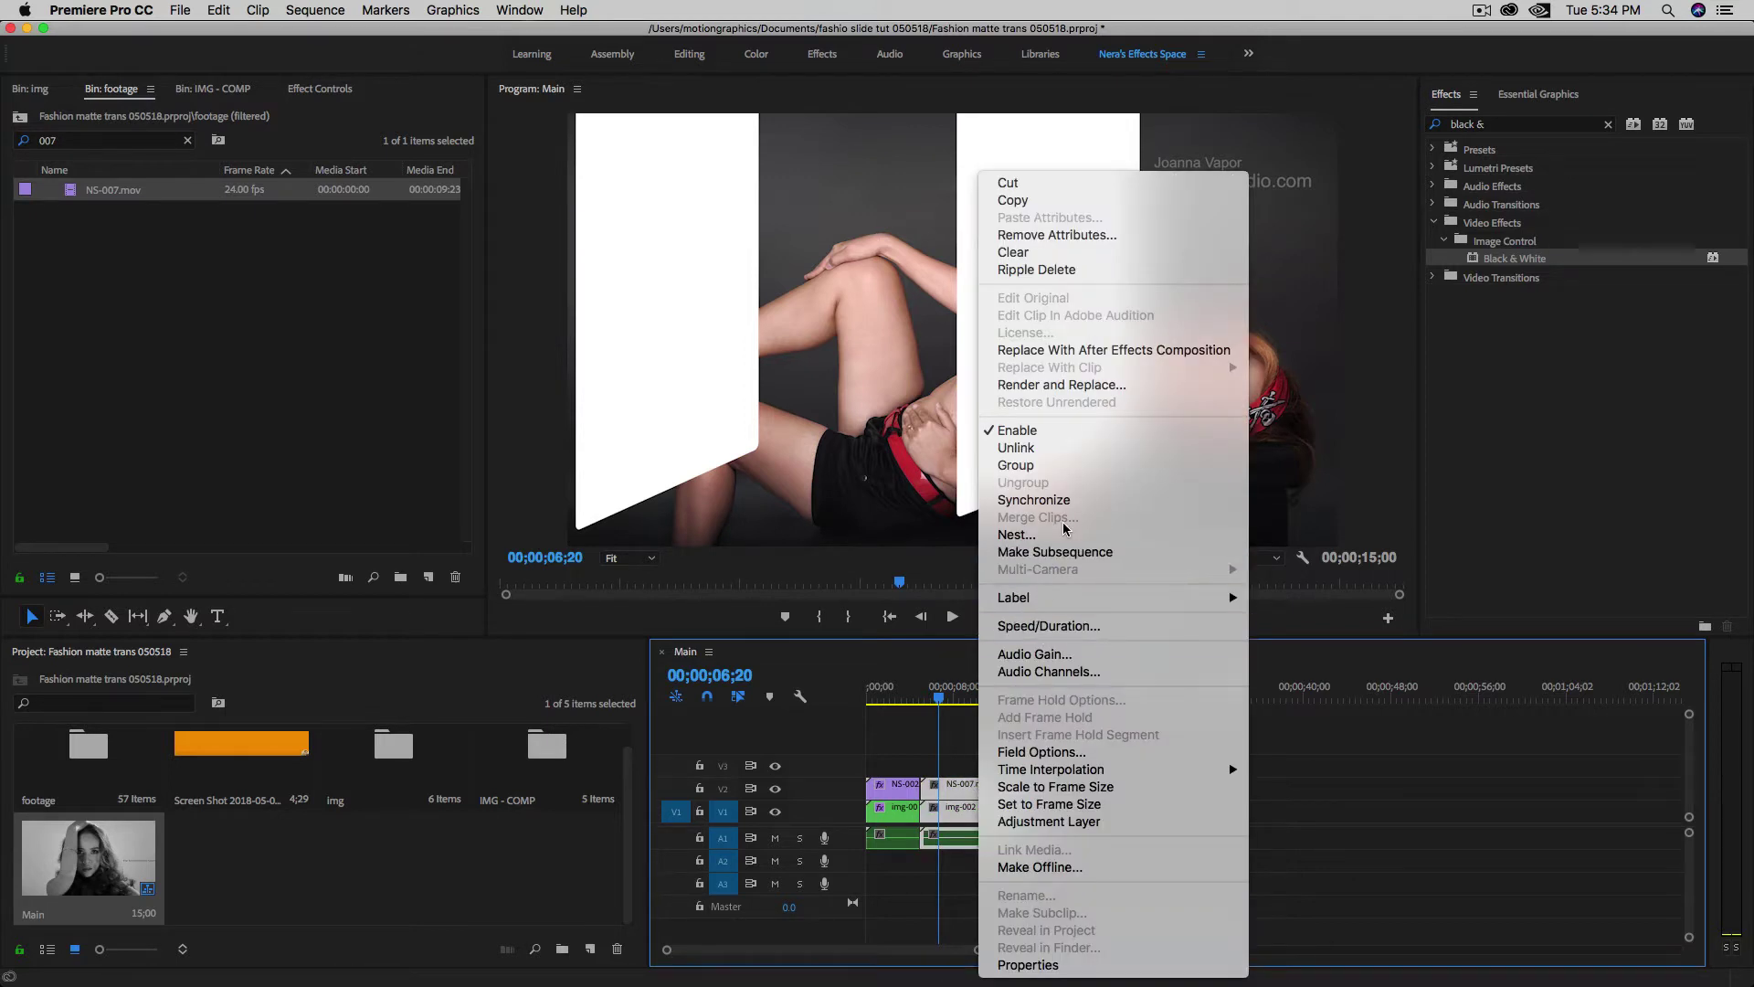
left_click(1014, 534)
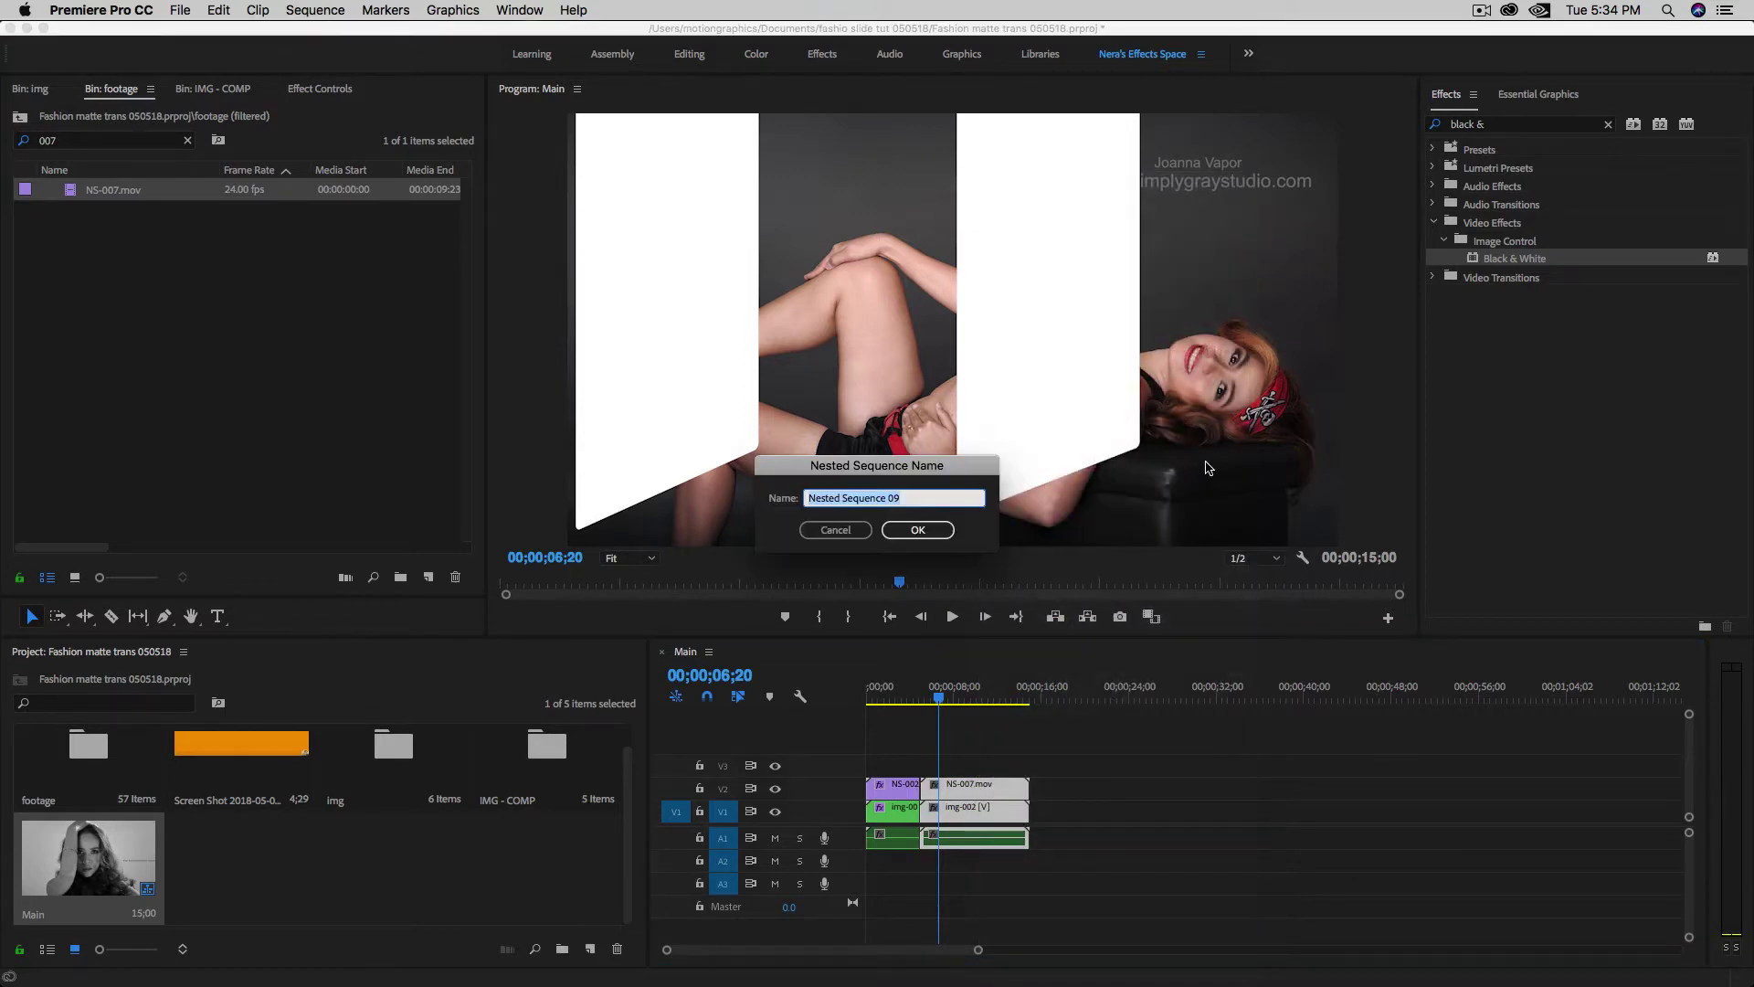
type("NS_007")
left_click(919, 533)
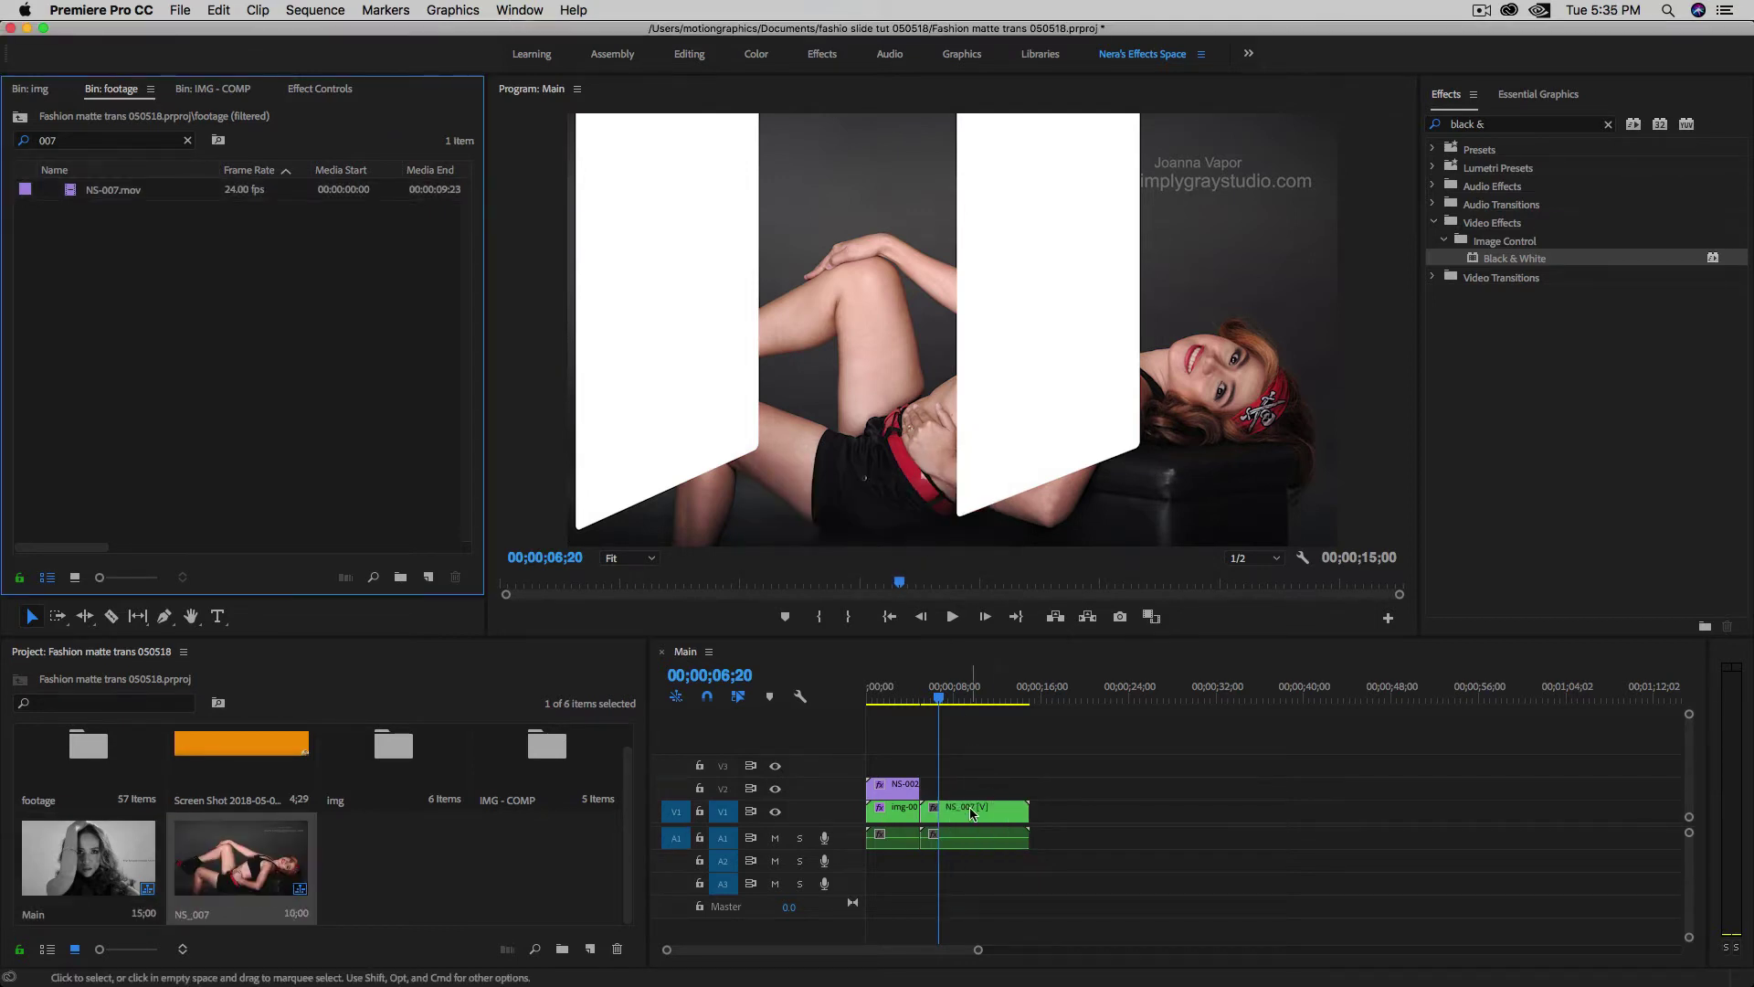
- Open the NS_007 nested sequence and duplicate NS-007.mov onto track V4 and the img-002 video onto track V3
double_click(970, 811)
left_click(933, 792)
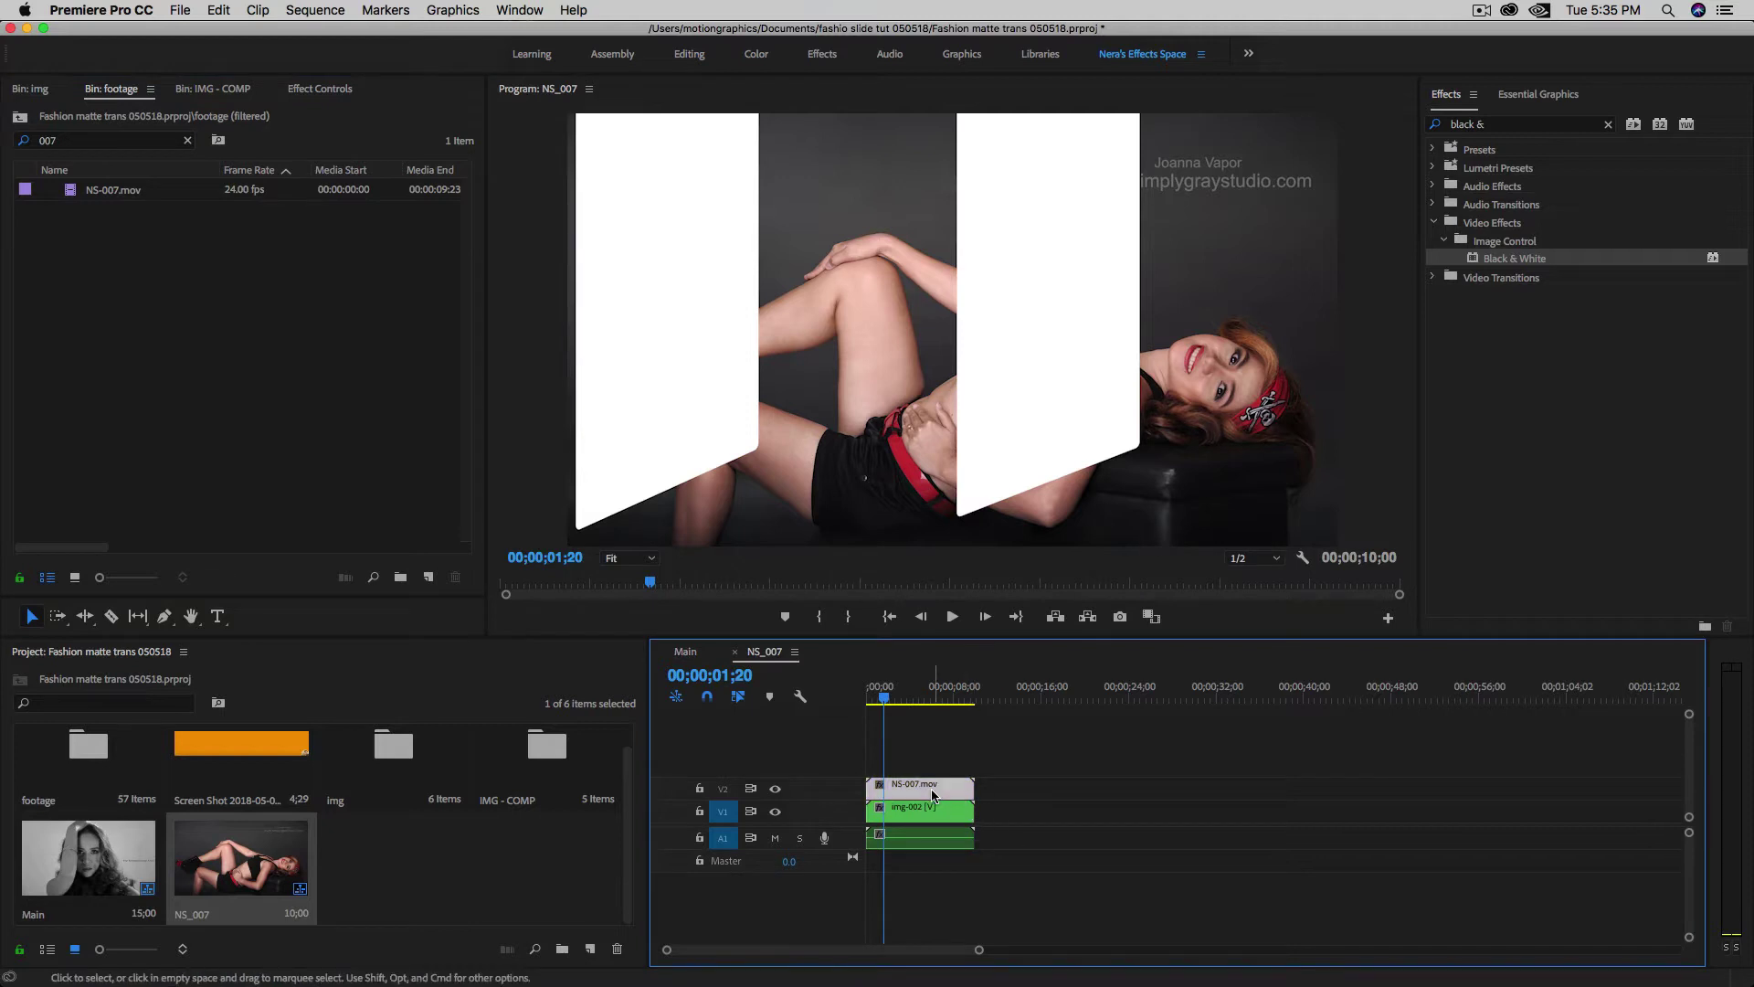
left_click_drag(933, 793, 914, 754)
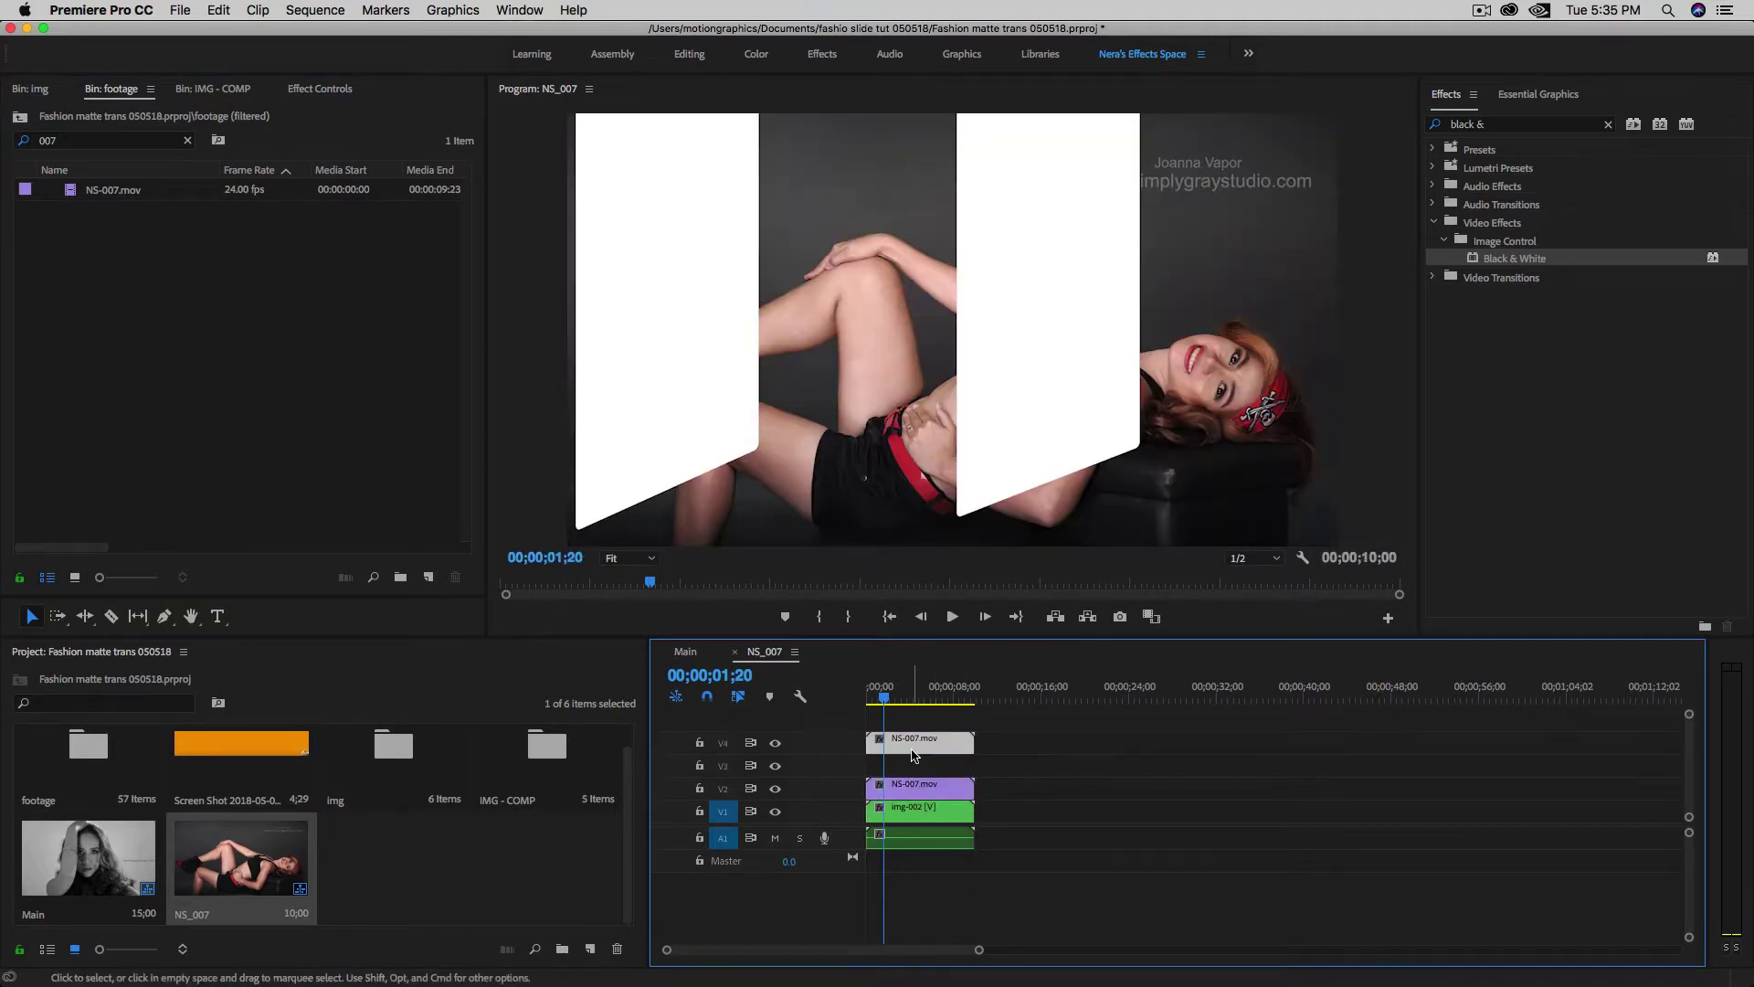
left_click(907, 816)
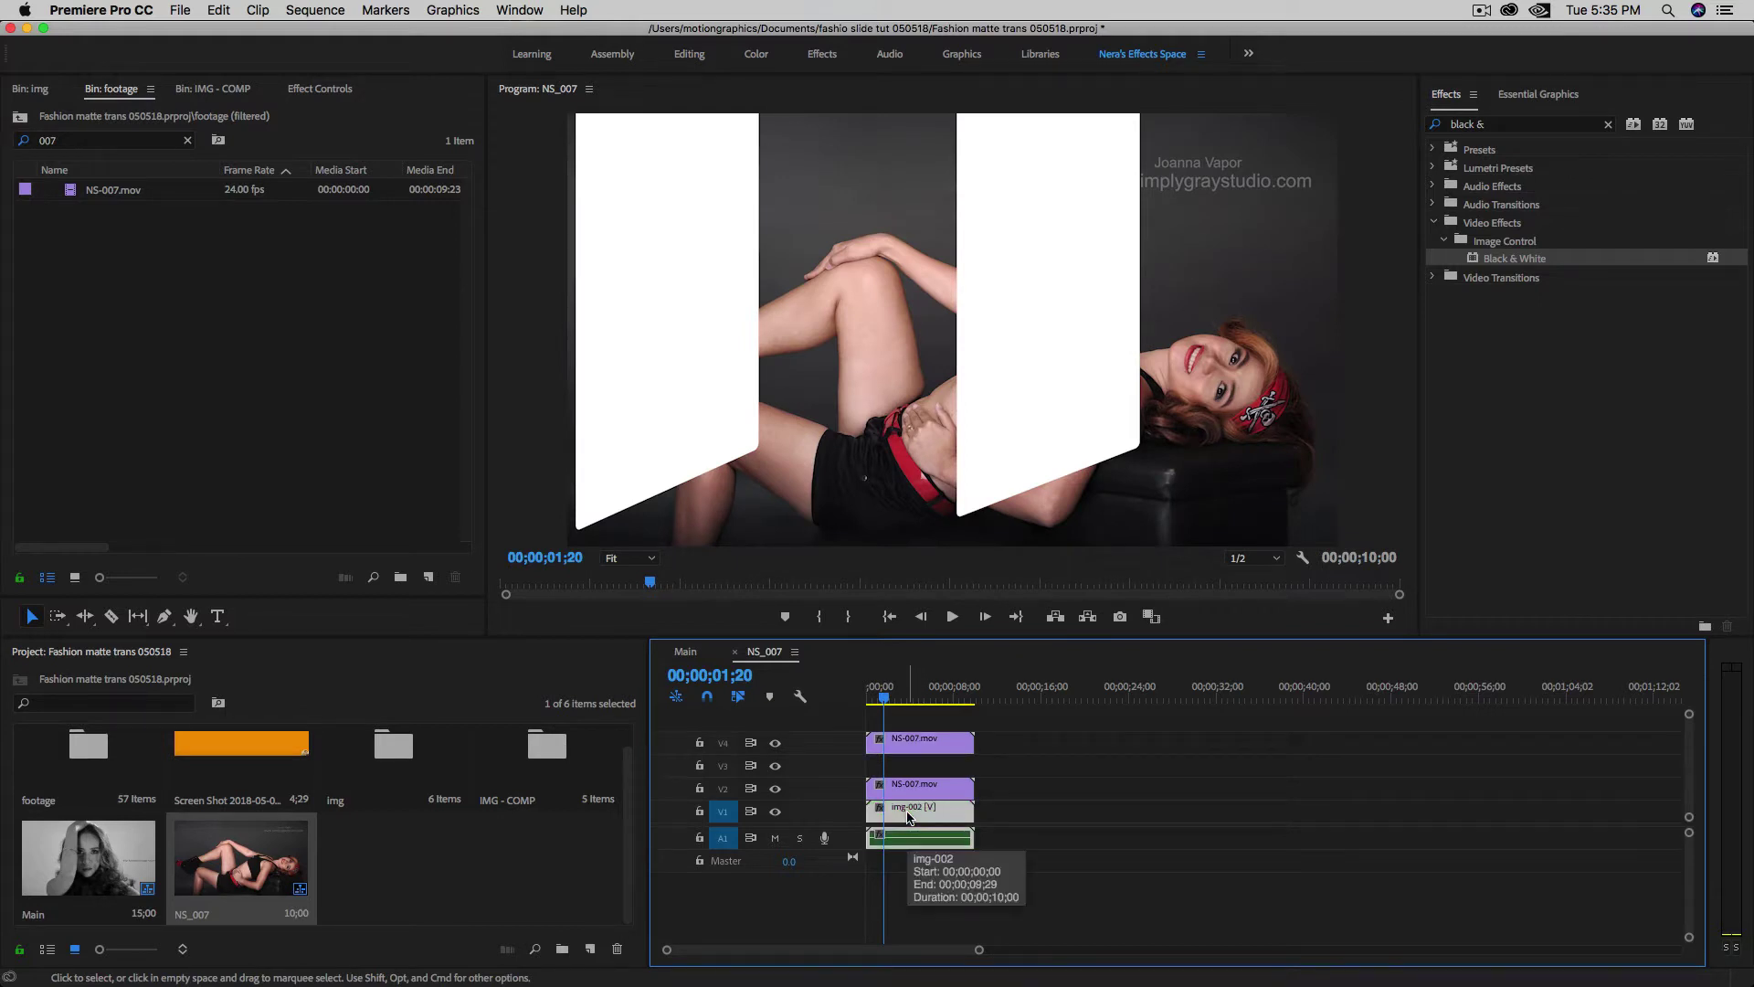
left_click_drag(908, 816, 909, 775)
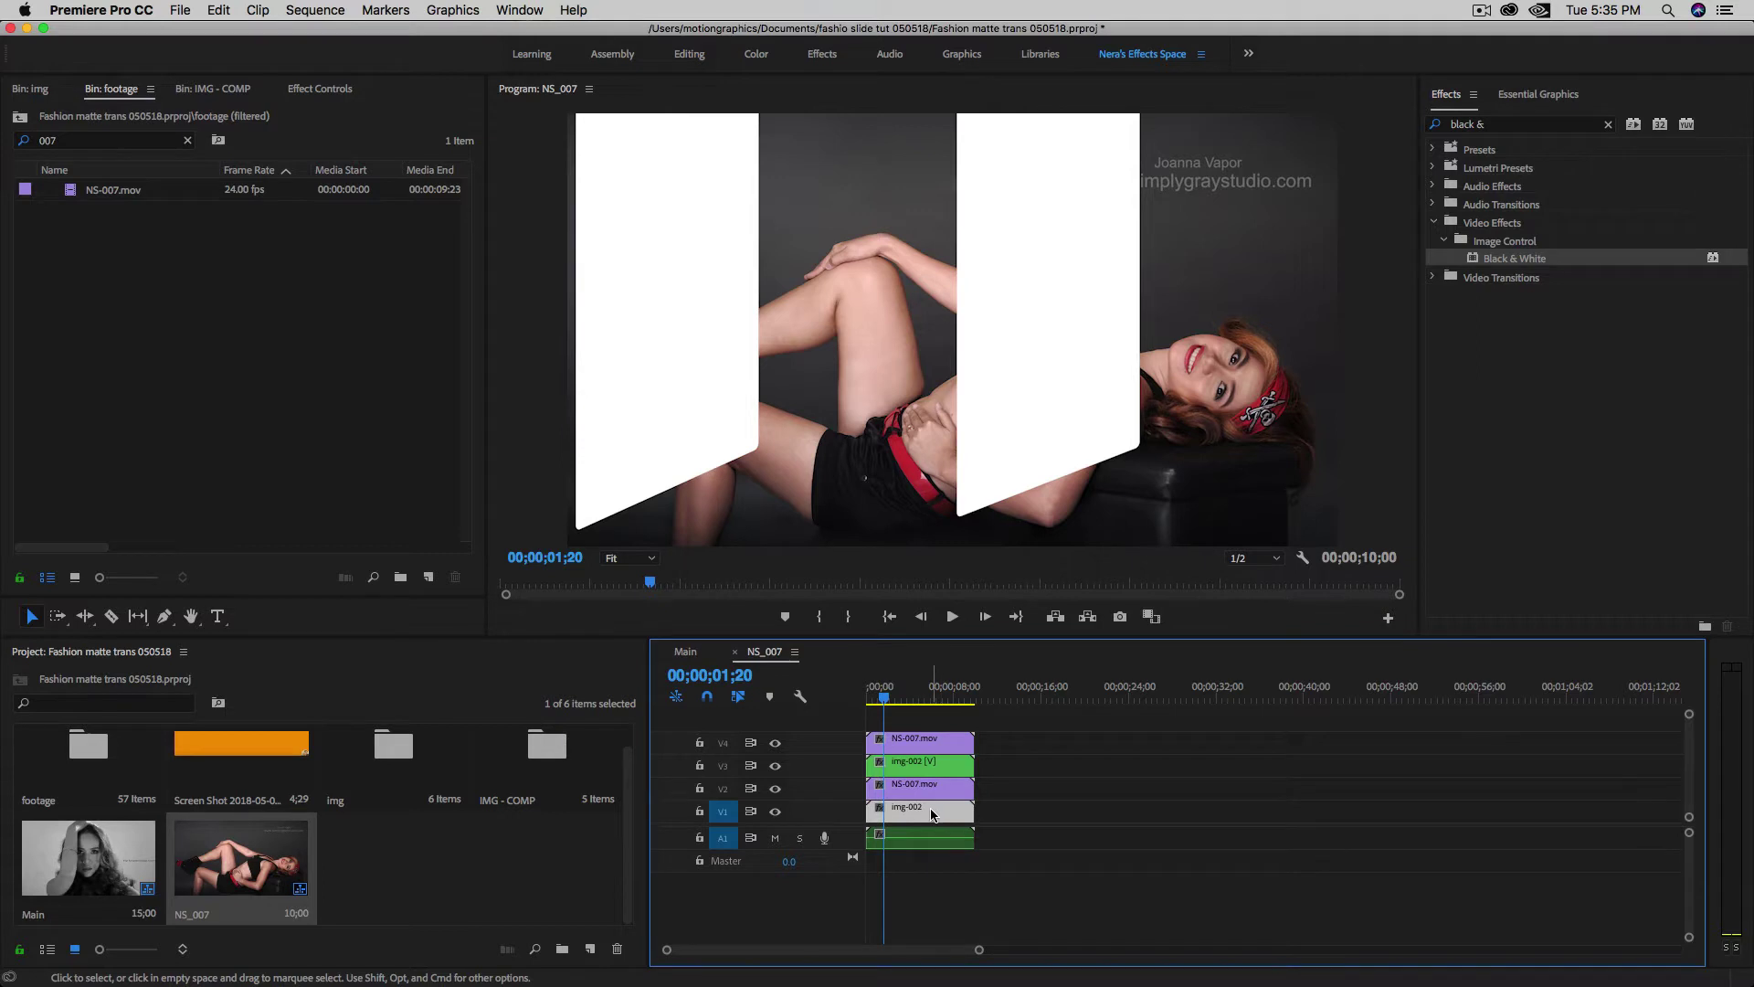
- Apply the Horizontal Flip effect to the NS-007.mov clip on track V4
left_click(926, 737)
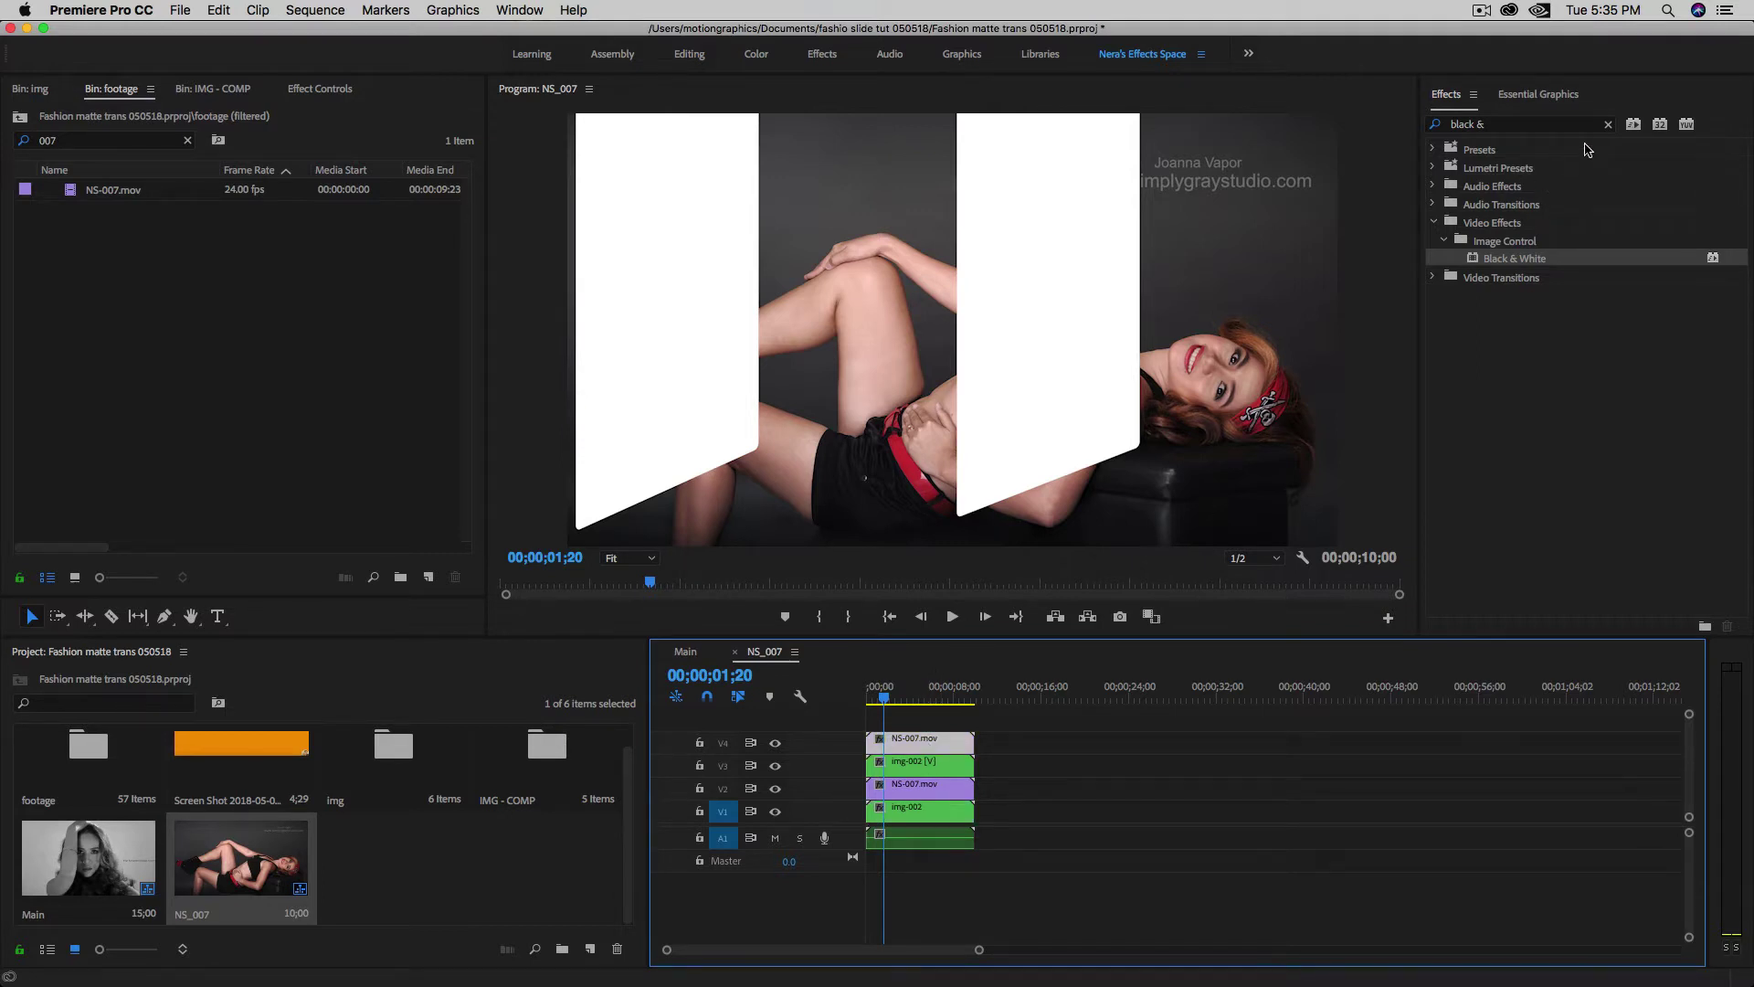
left_click(1607, 125)
left_click(1559, 125)
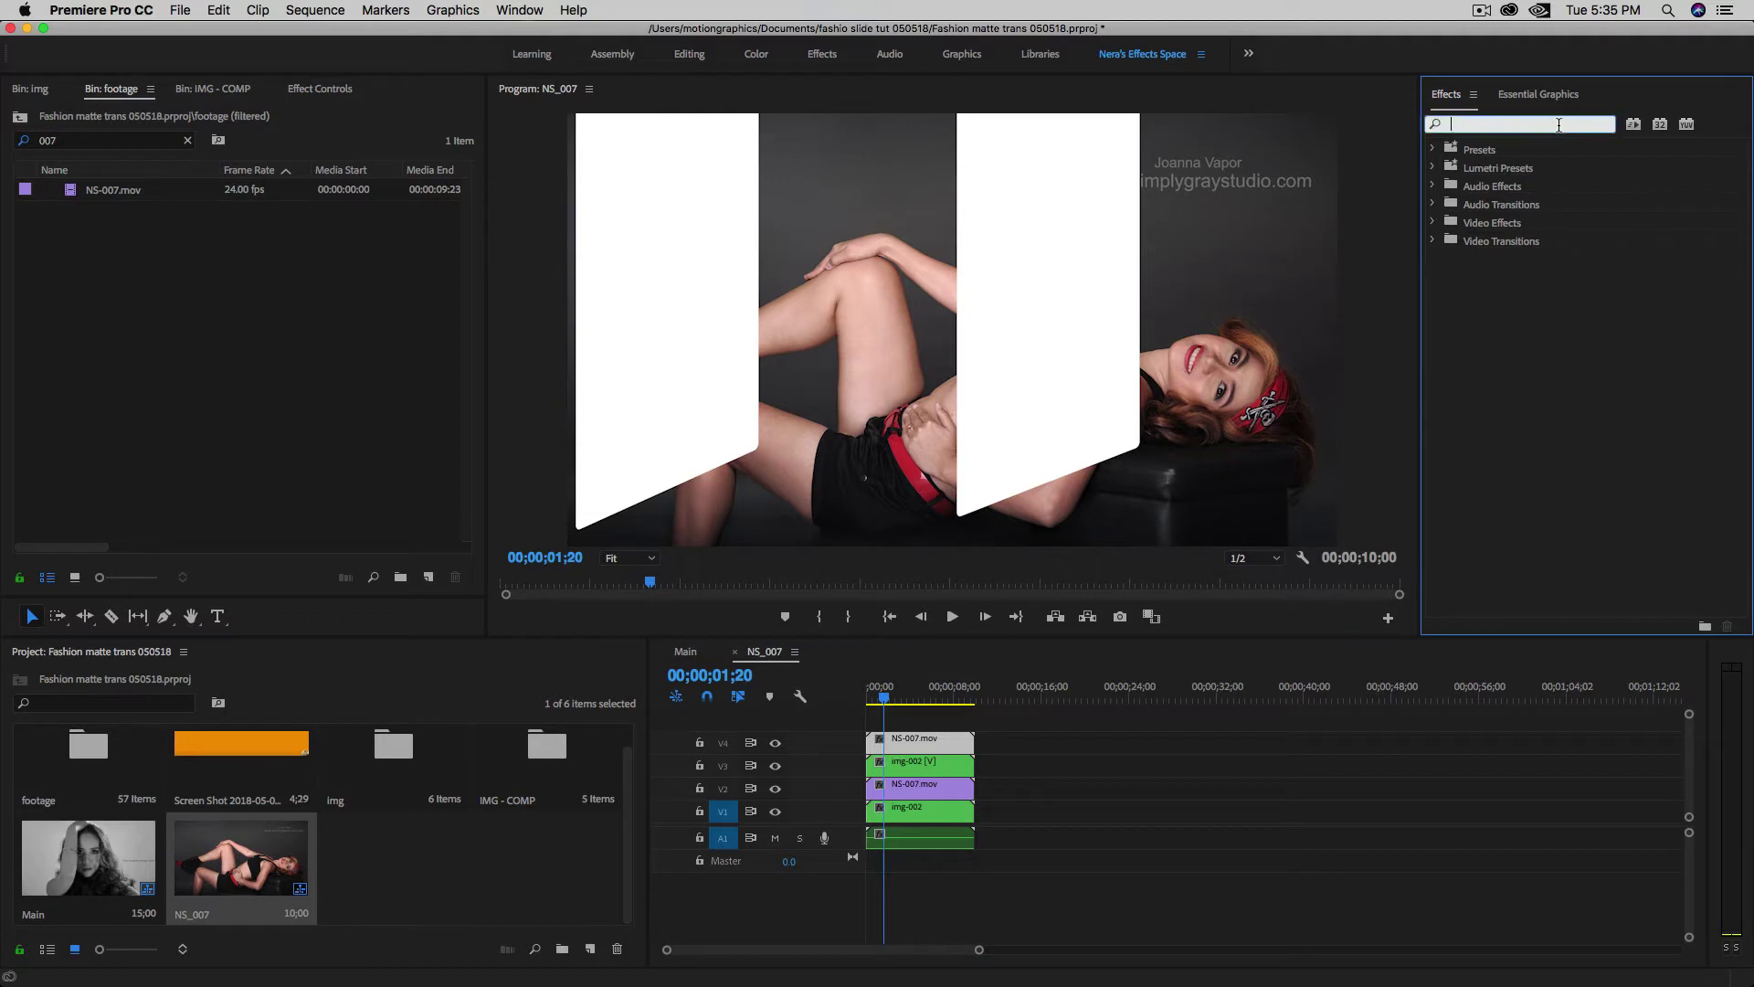
type("flip")
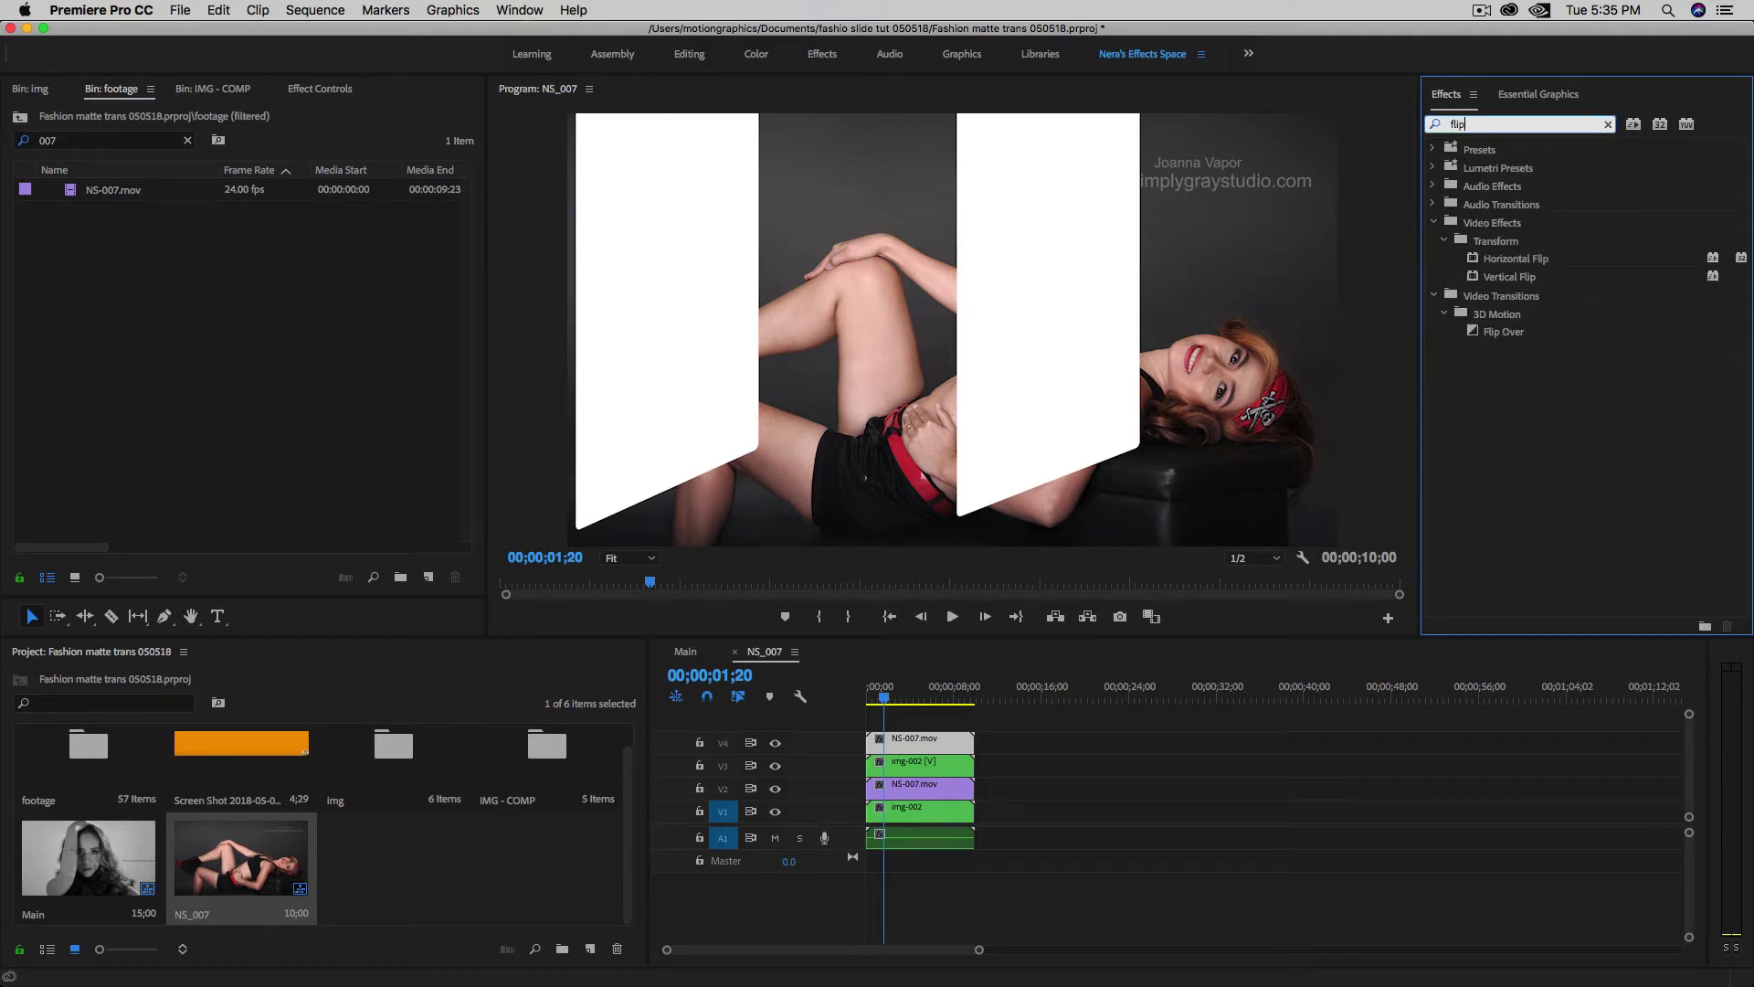
left_click(1518, 261)
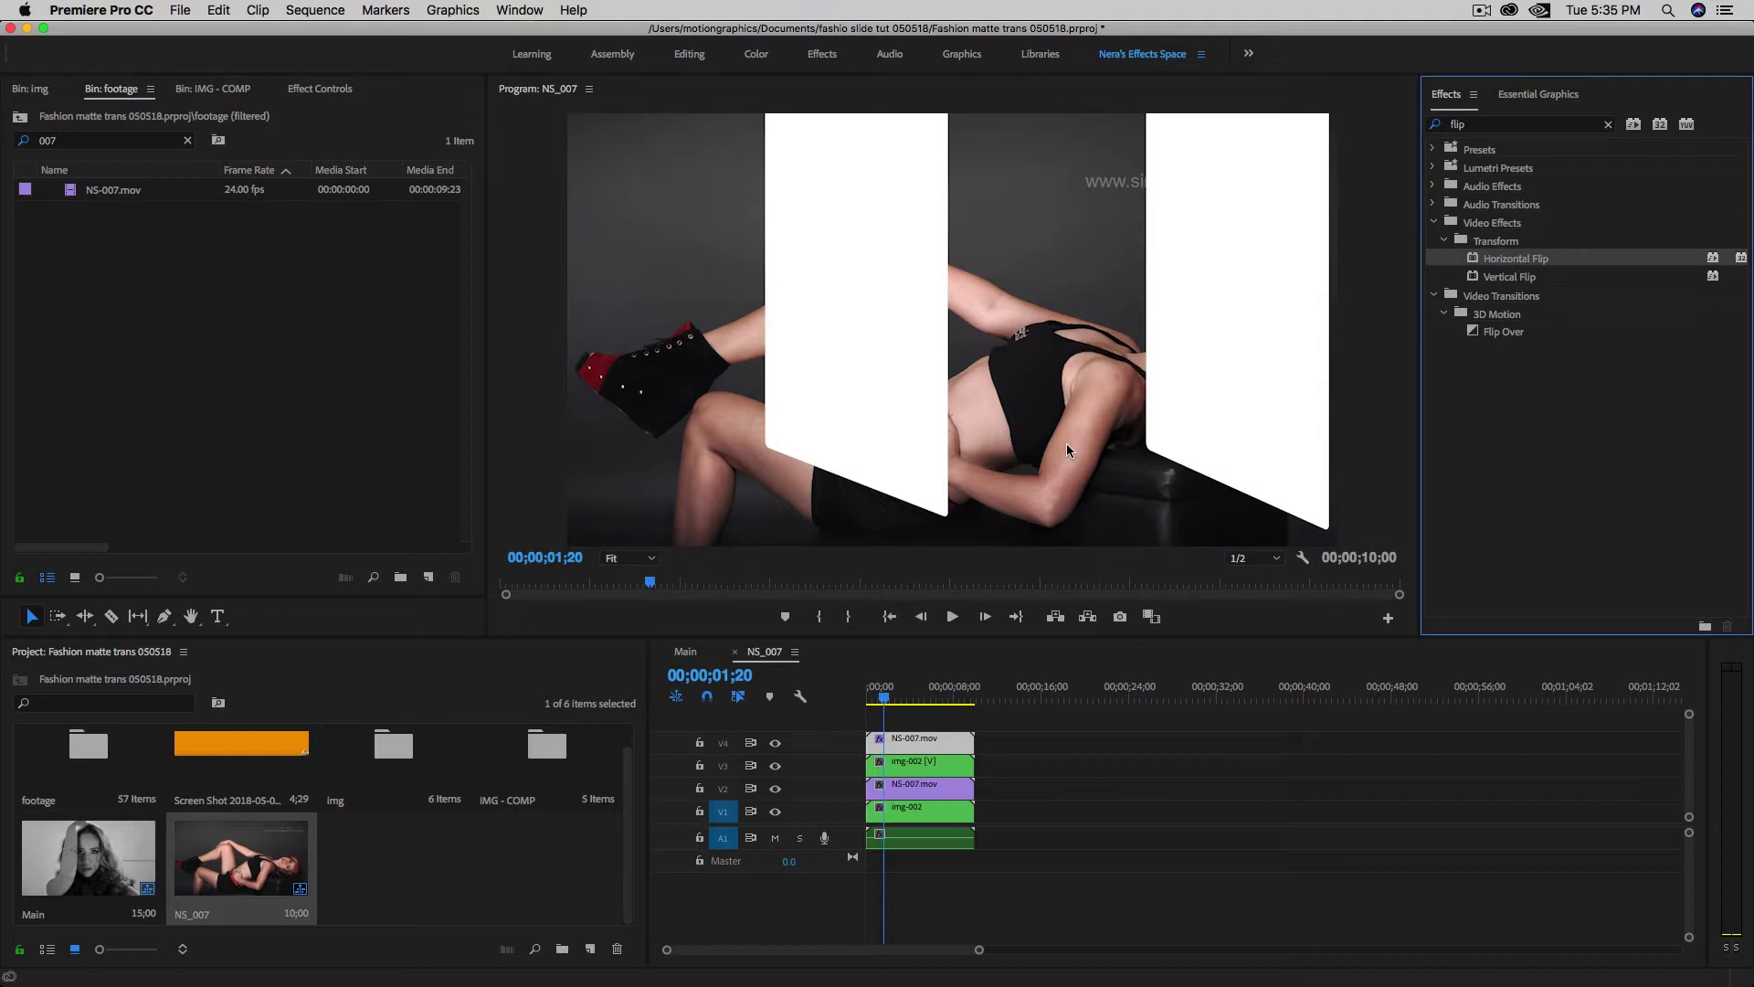
- Apply the Black & White effect to the img-002 clip on track V1
left_click(950, 816)
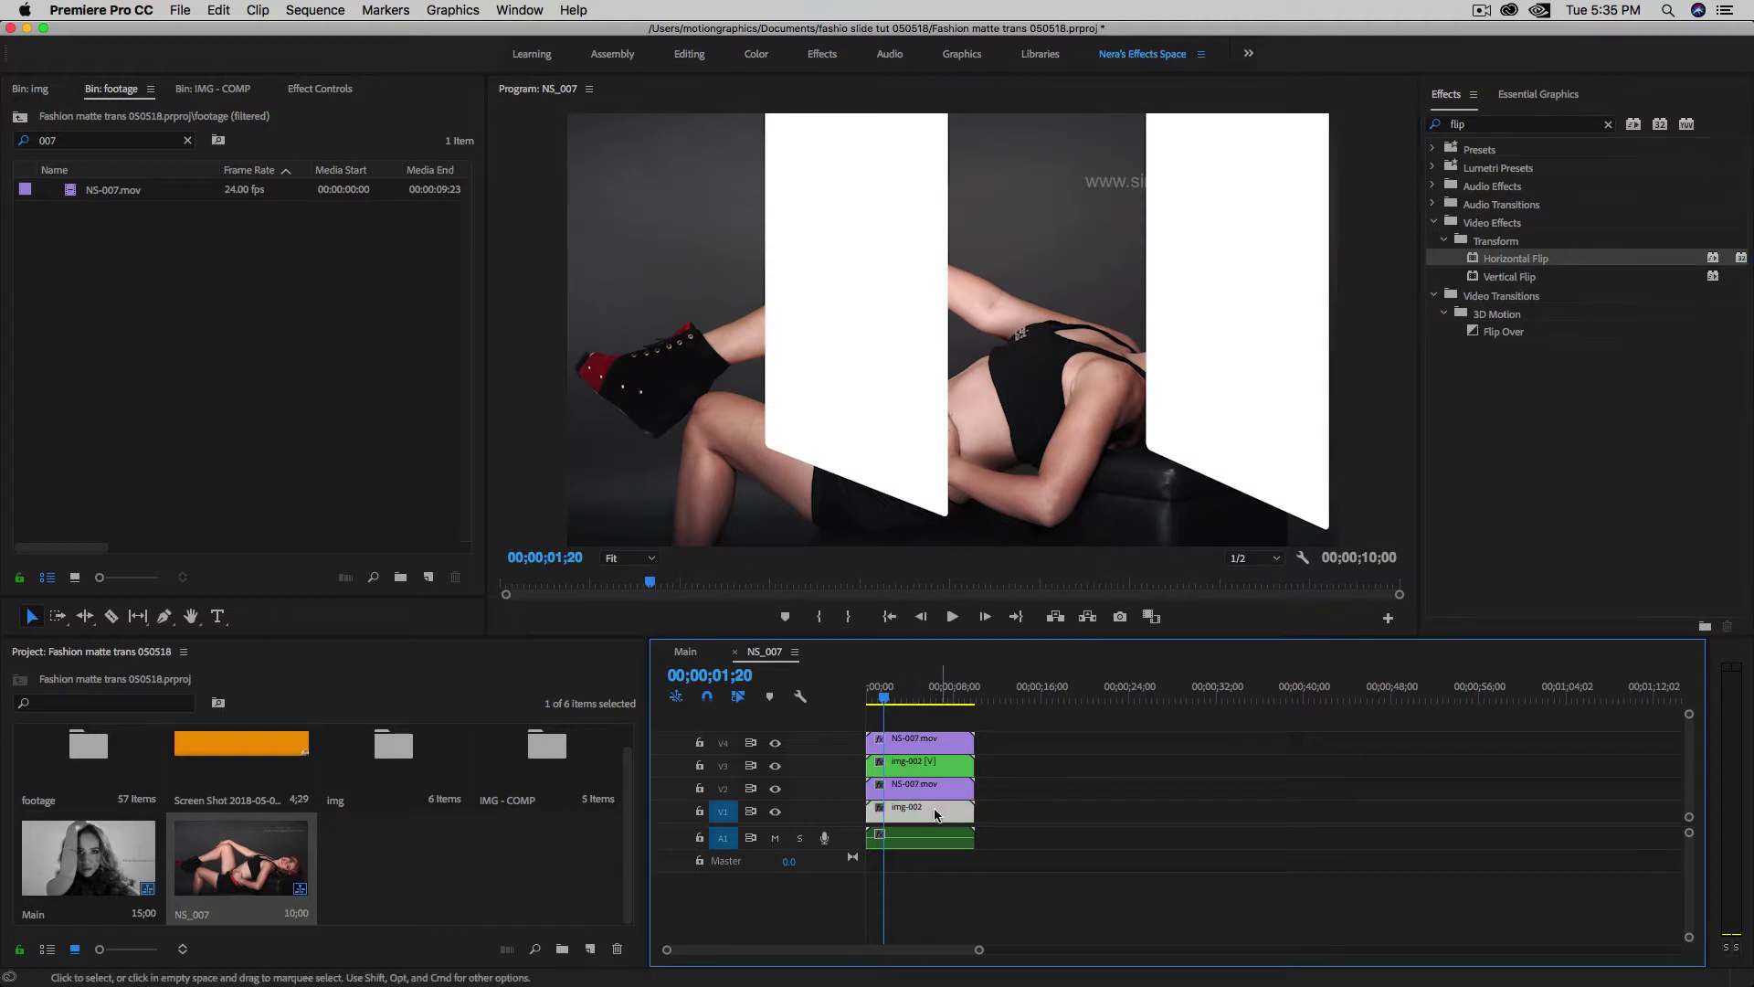
left_click(776, 767)
left_click(776, 768)
left_click(1608, 126)
left_click(1516, 121)
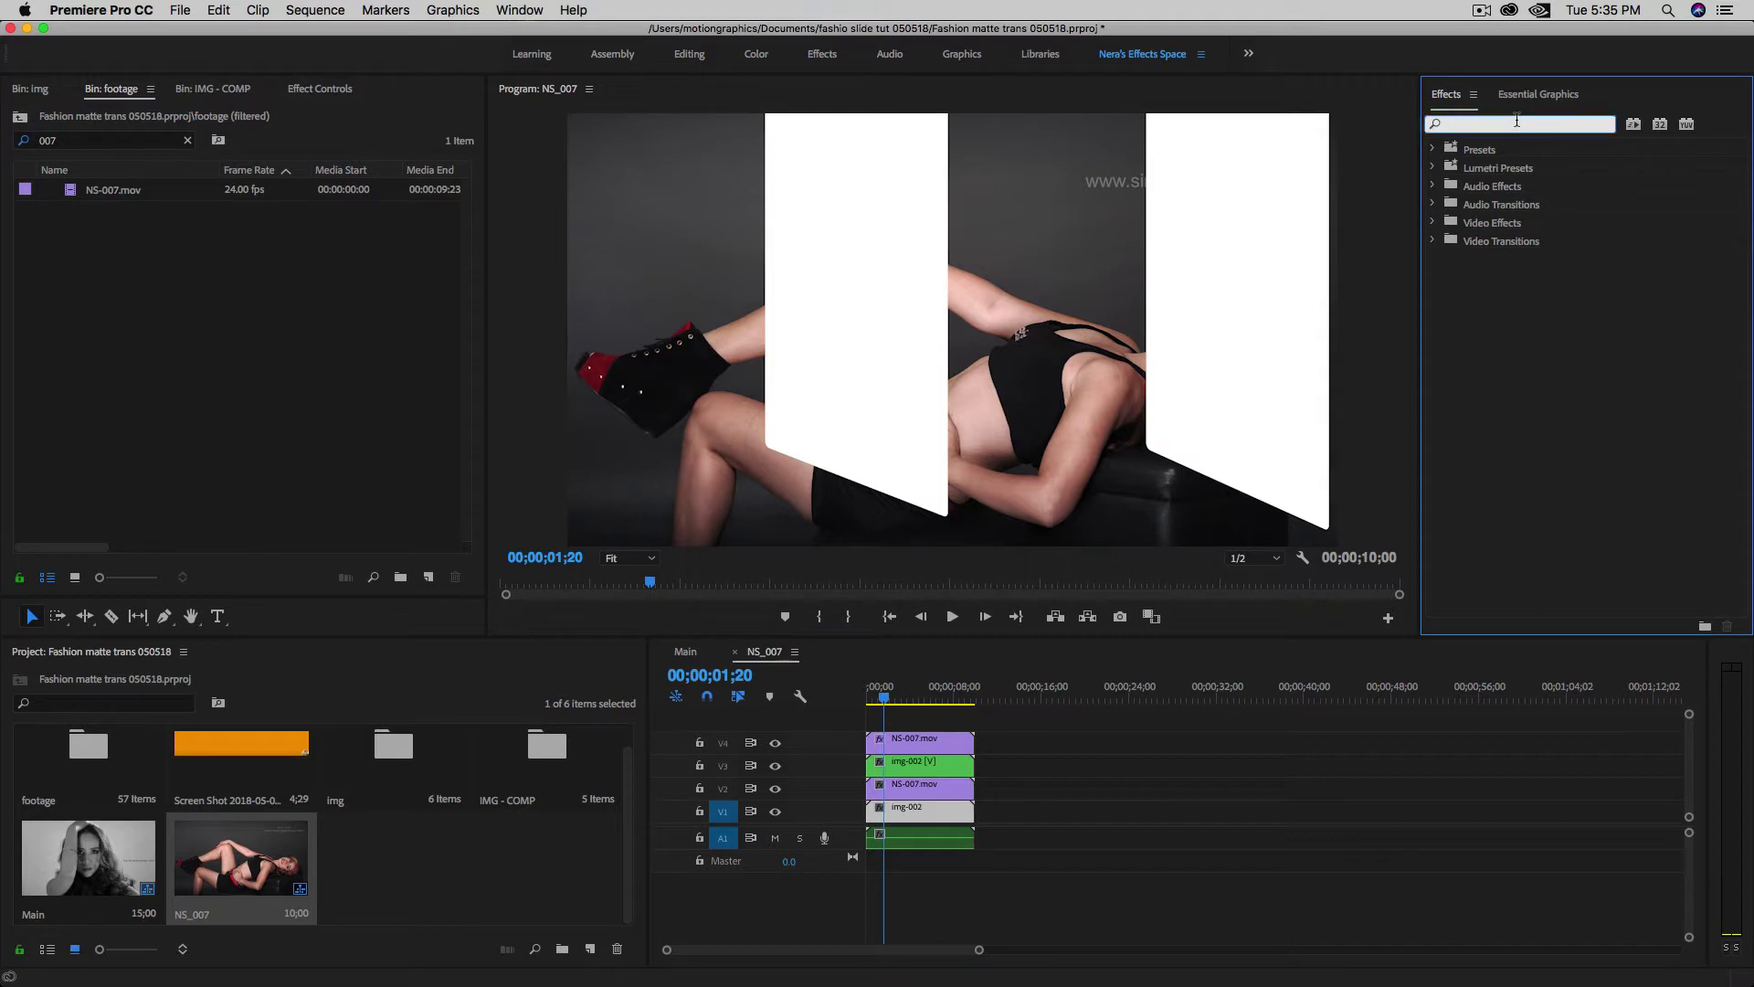
type("Black")
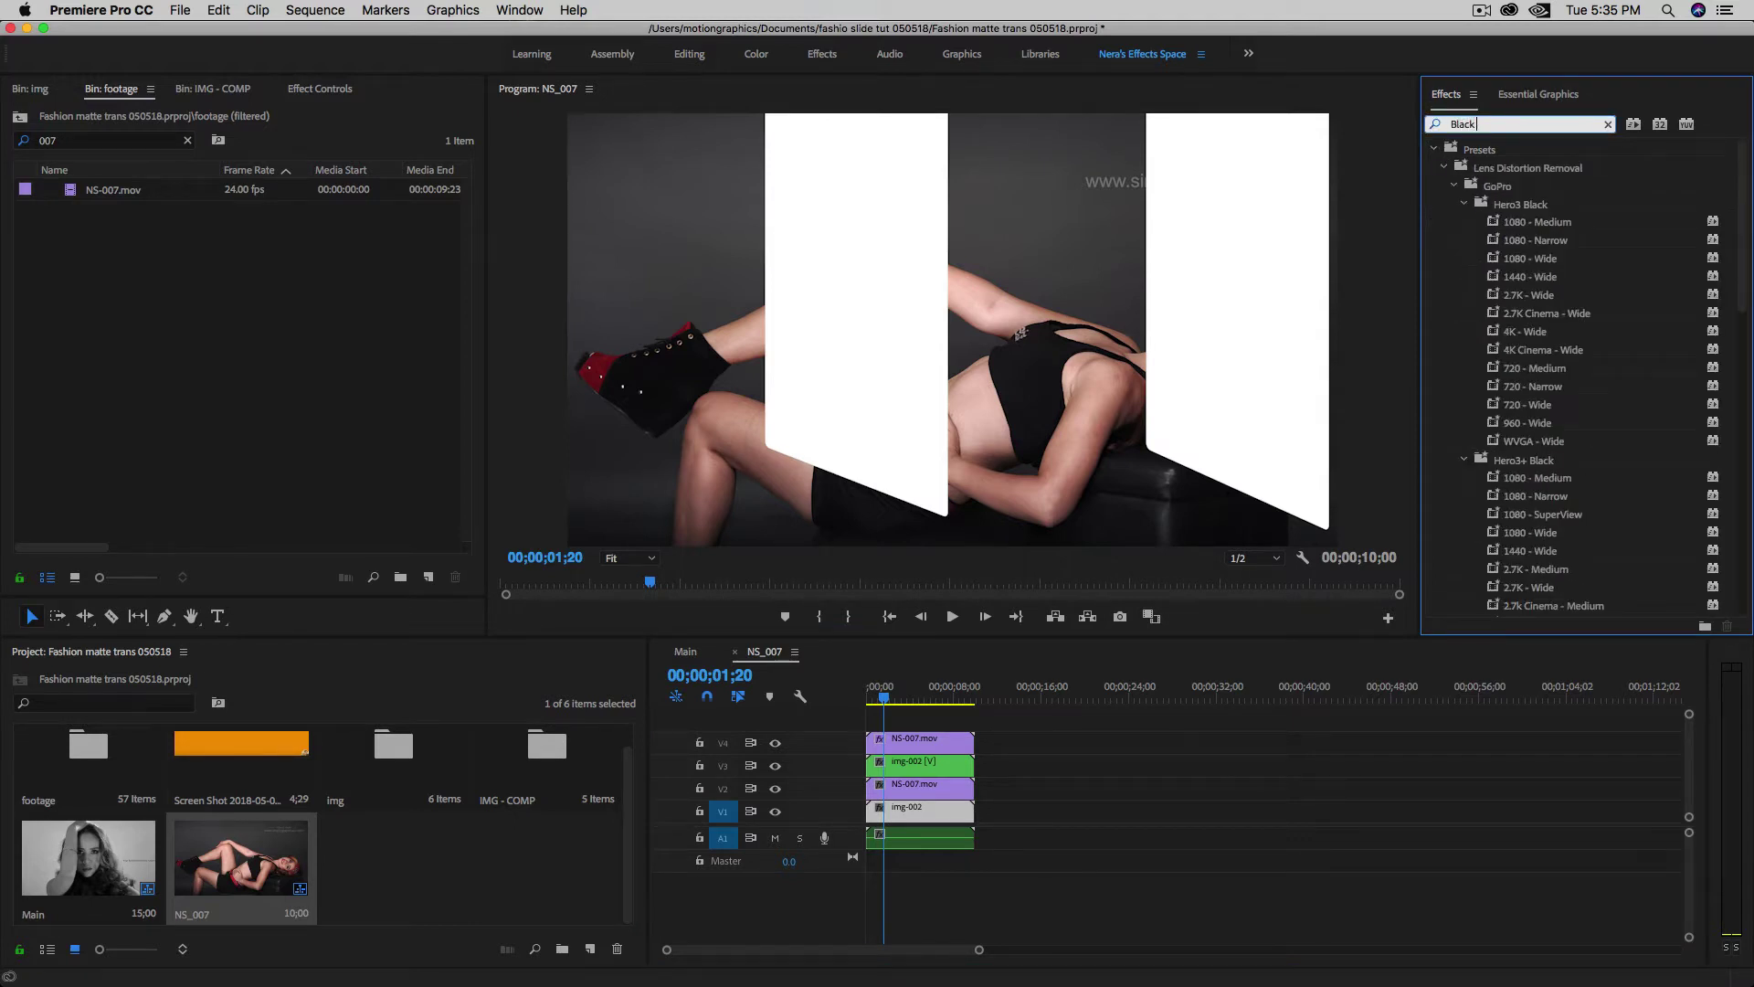
type(" &")
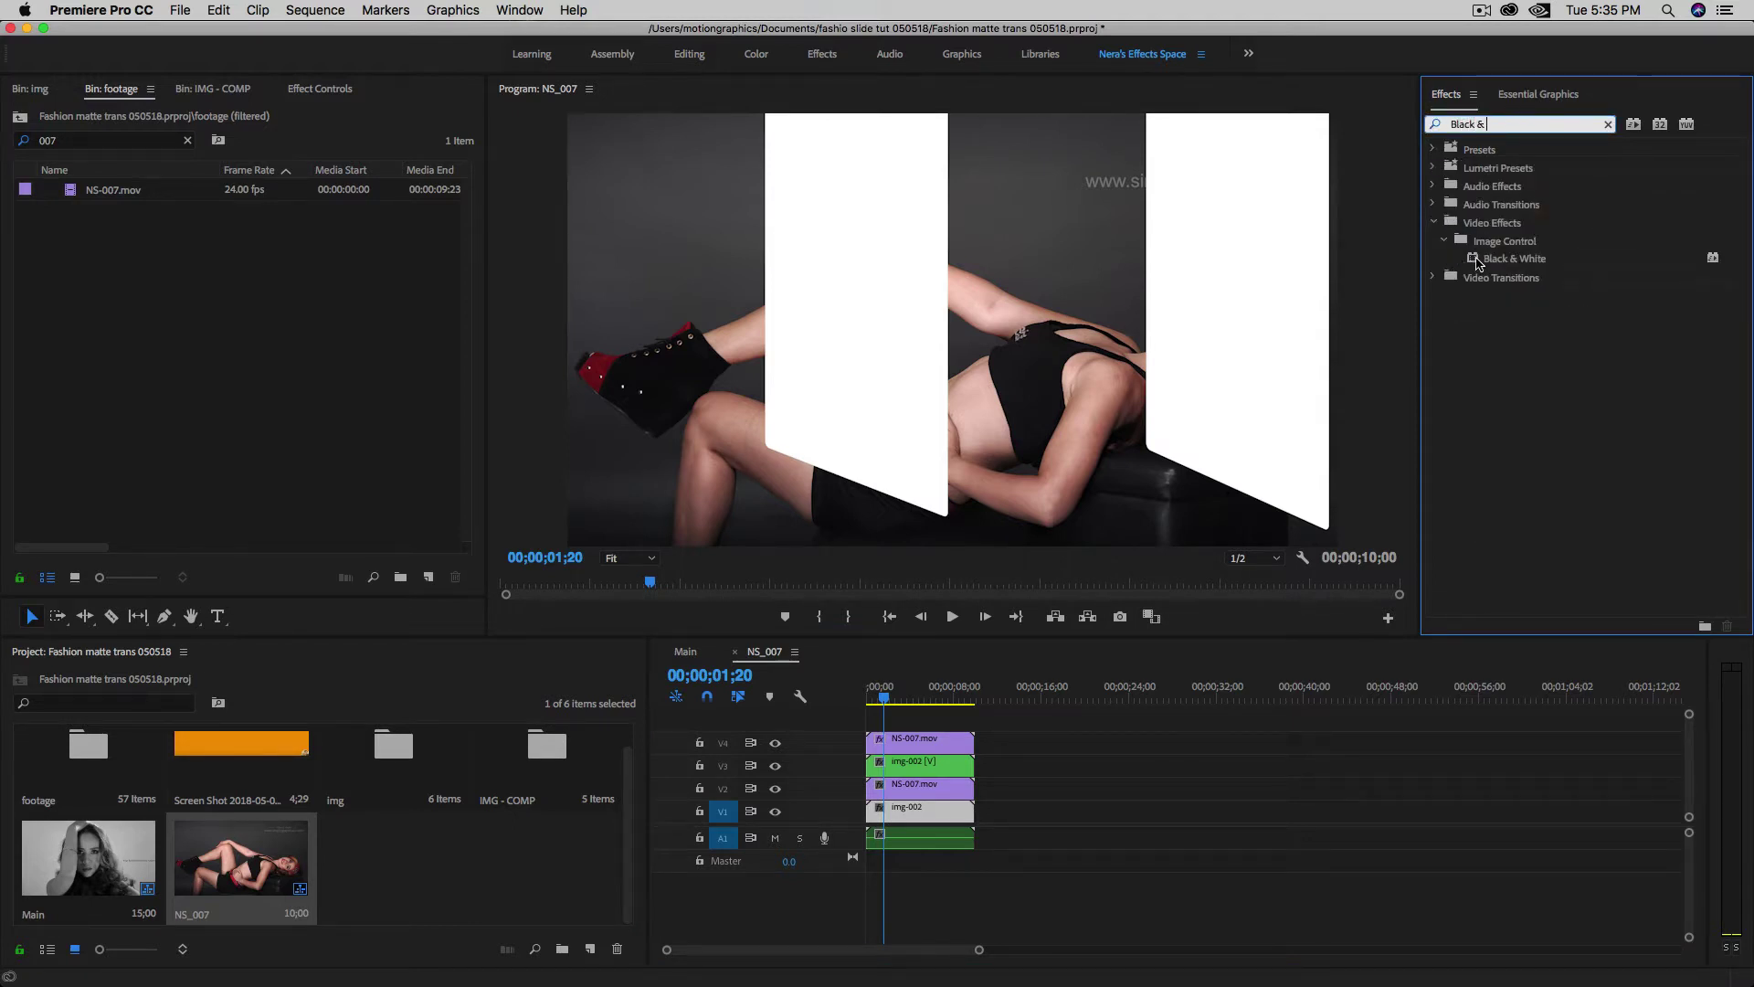
left_click_drag(1480, 259, 900, 806)
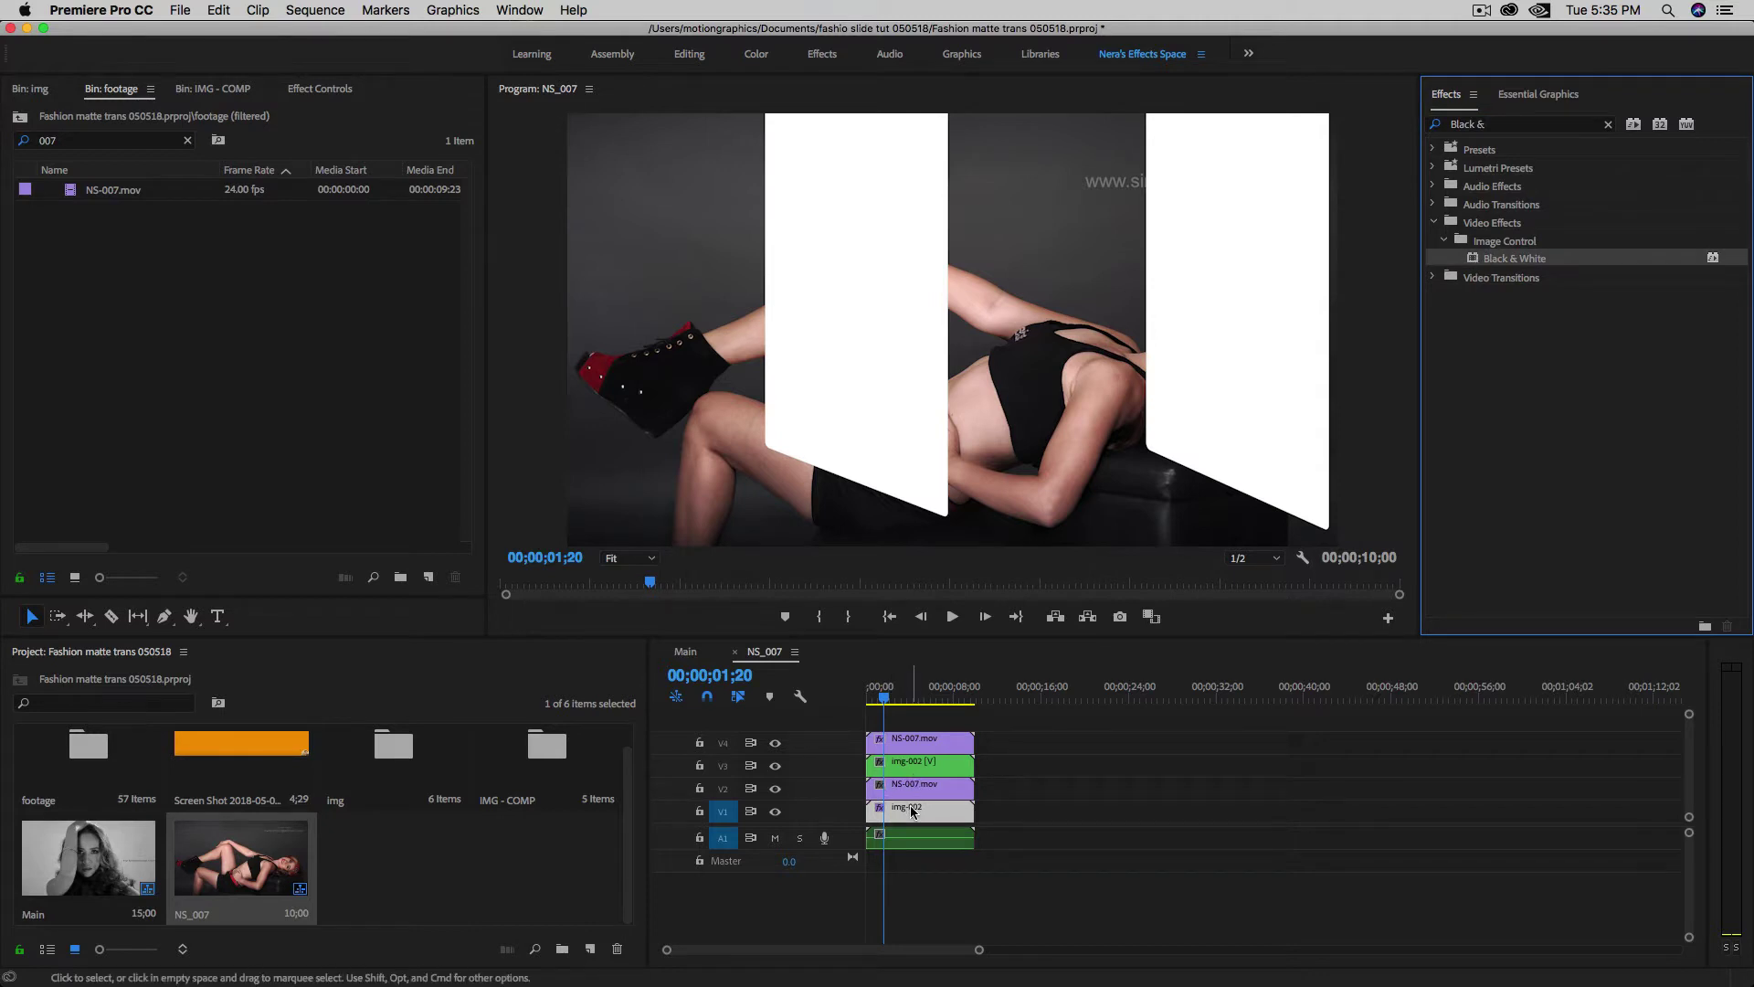
- Apply the Track Matte Key effect to the img-002 clips on tracks V3 and V1
left_click(1607, 125)
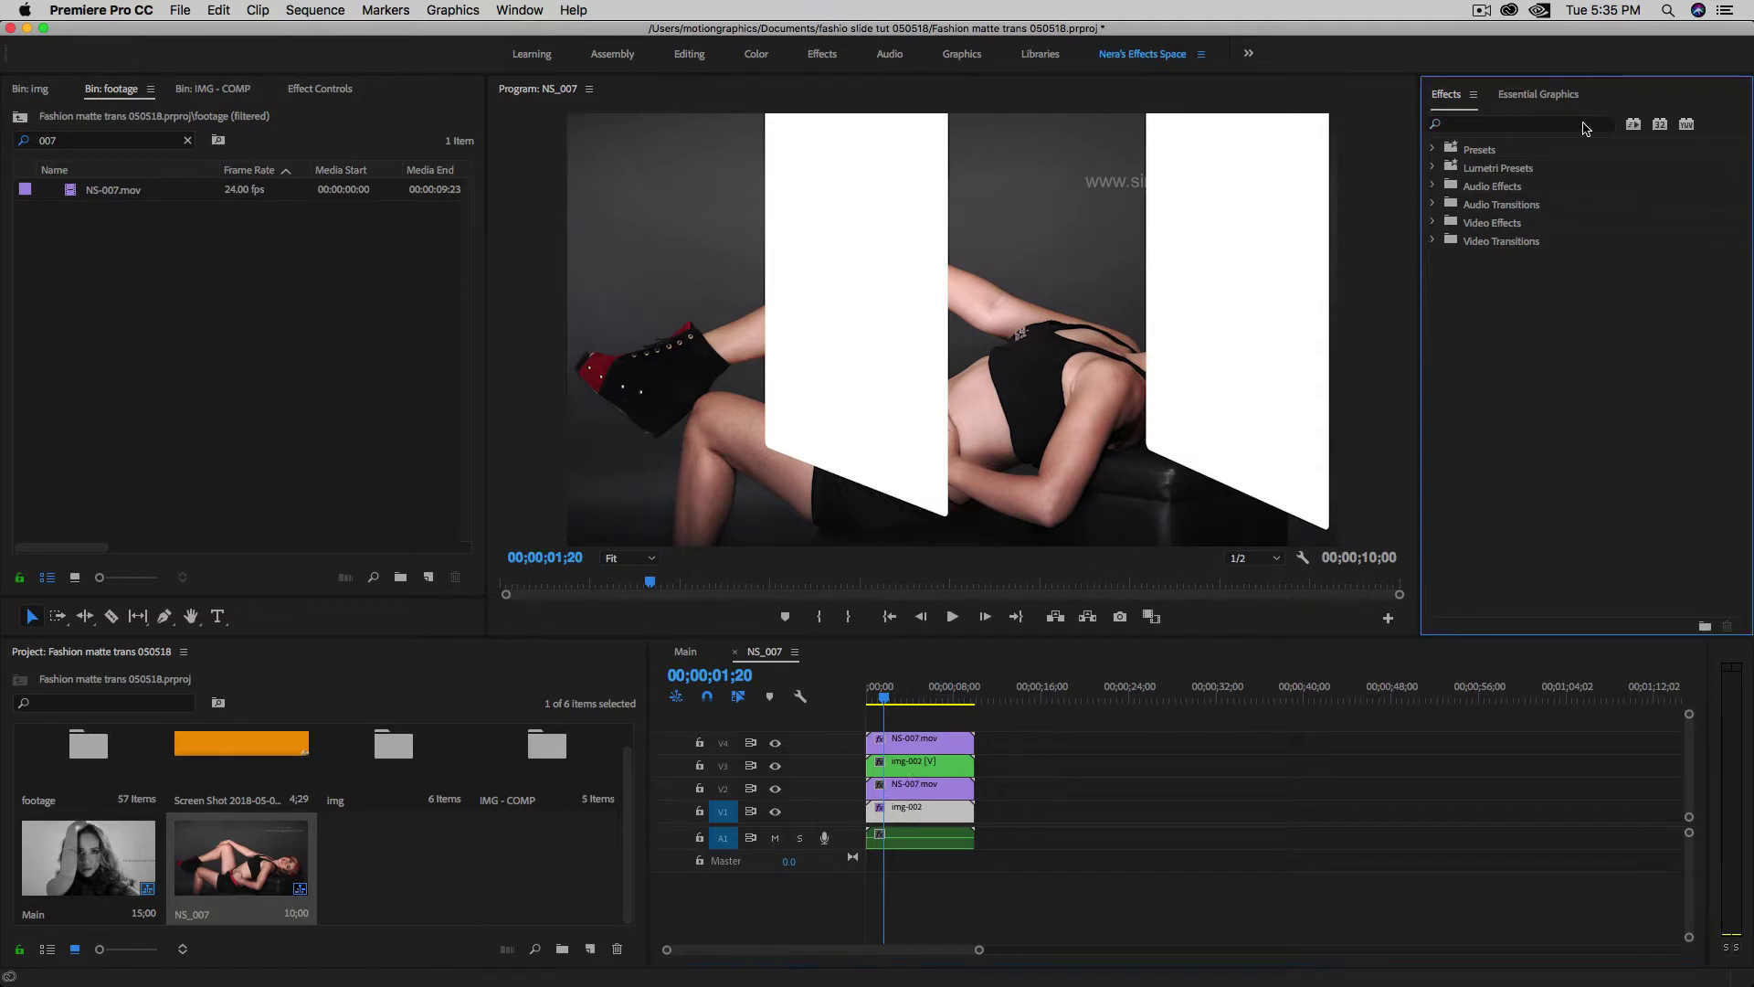
left_click(1566, 122)
type("track")
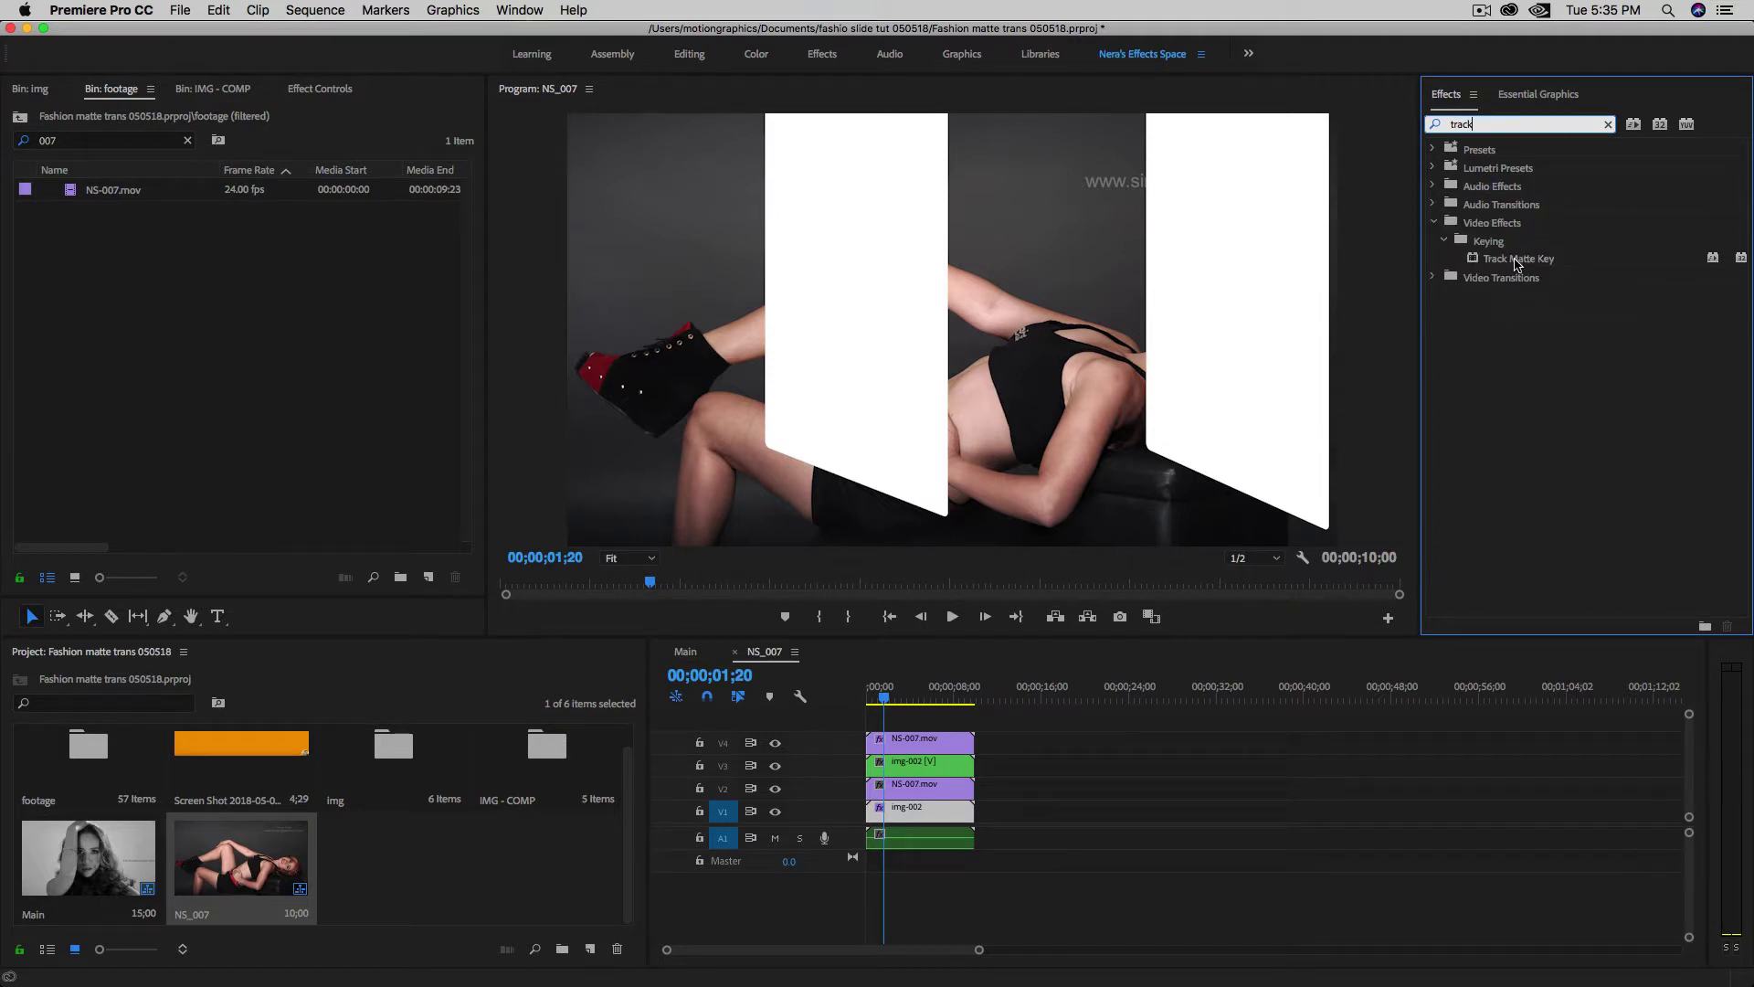
left_click_drag(1516, 264, 932, 764)
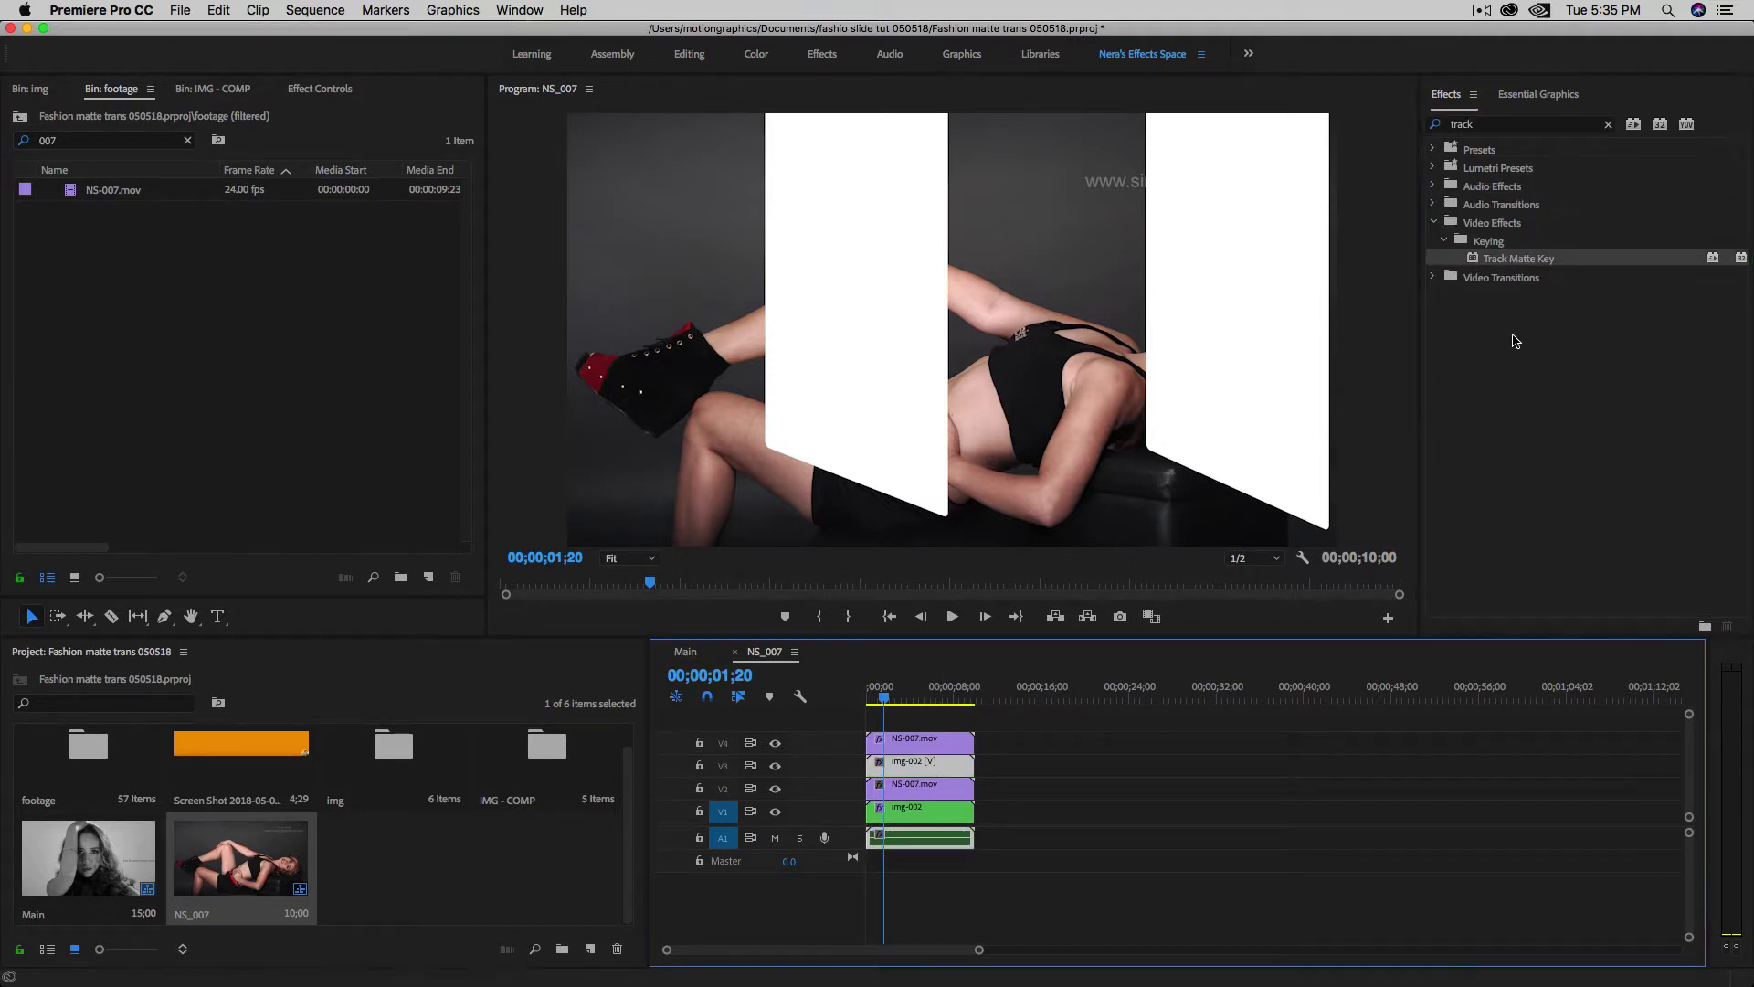
left_click(1510, 267)
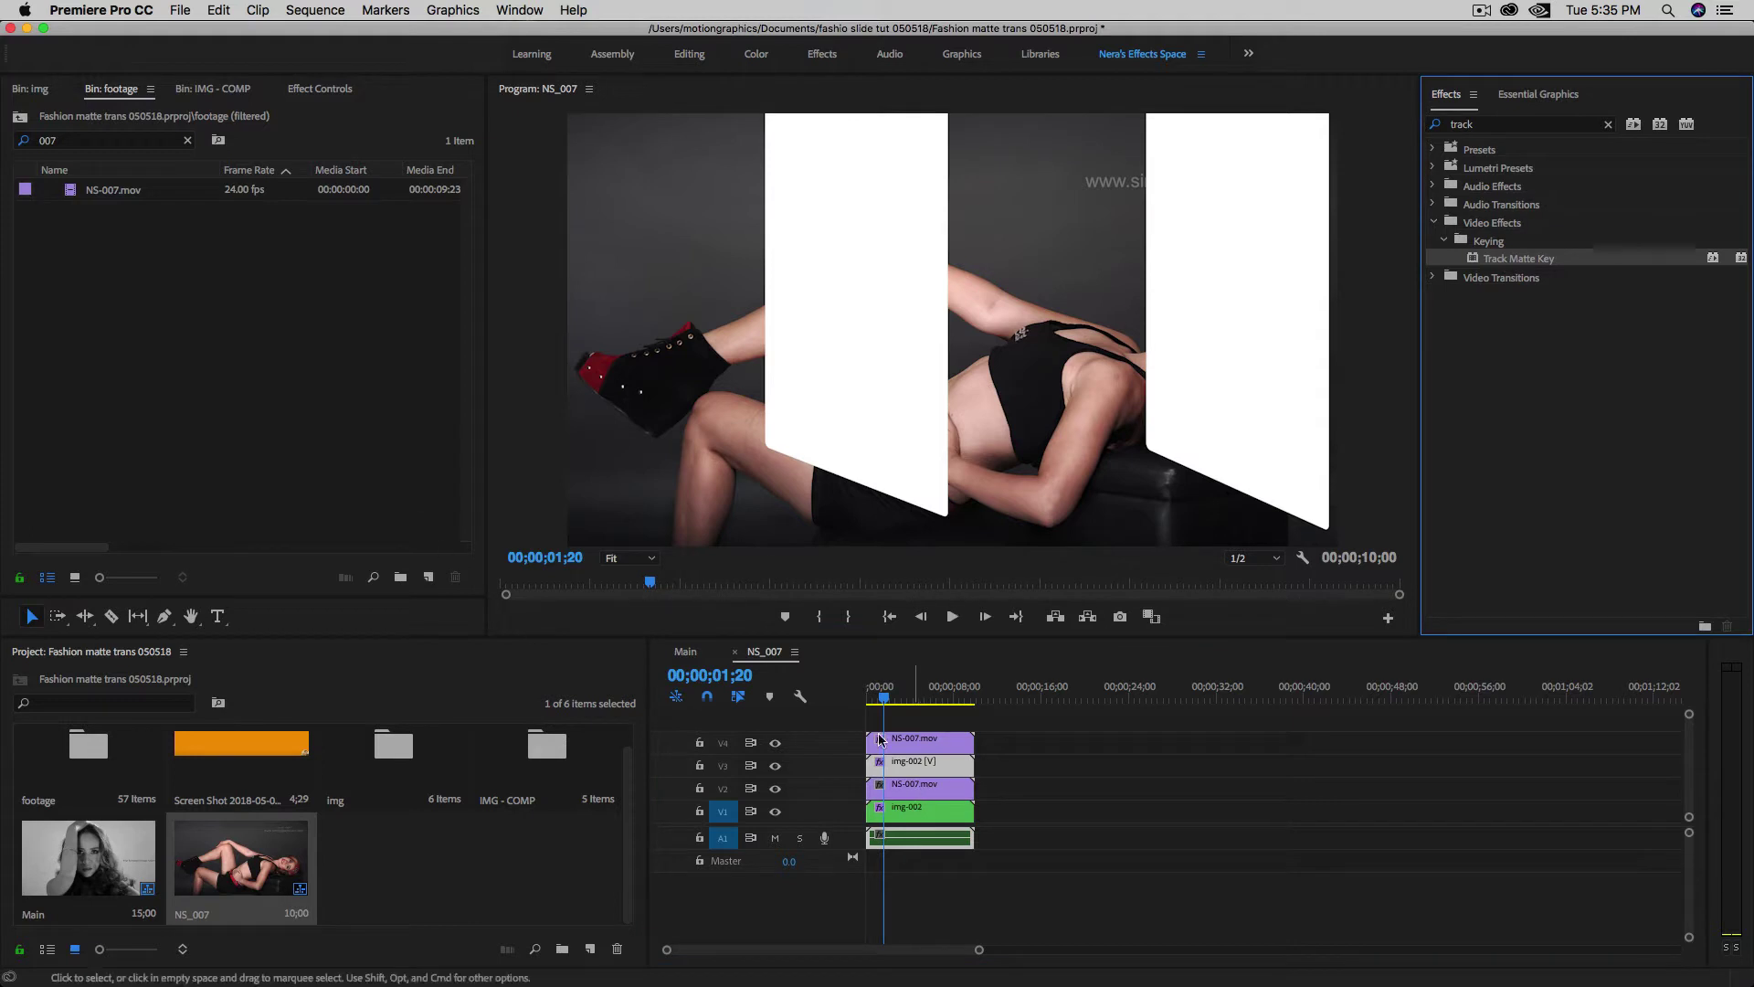
- Set the Track Matte Key matte to Video 4 for img-002 on V3 and to Video 2 for img-002 on V1
left_click(320, 89)
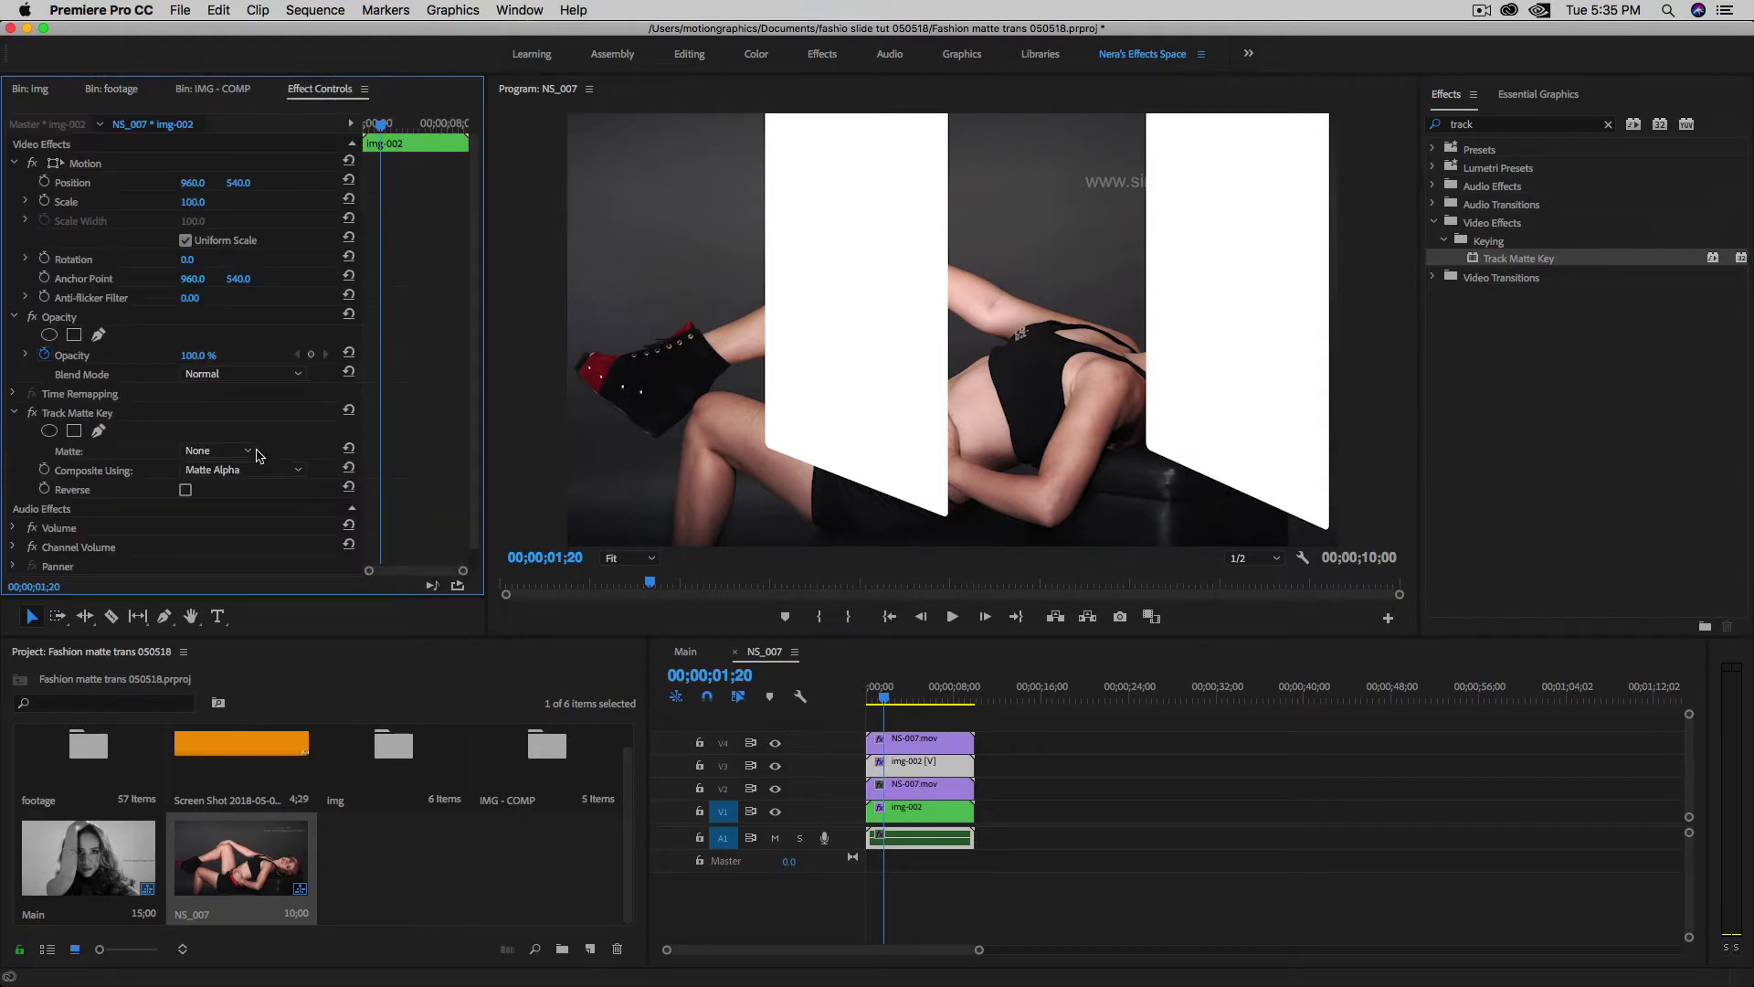
left_click(220, 450)
left_click(238, 495)
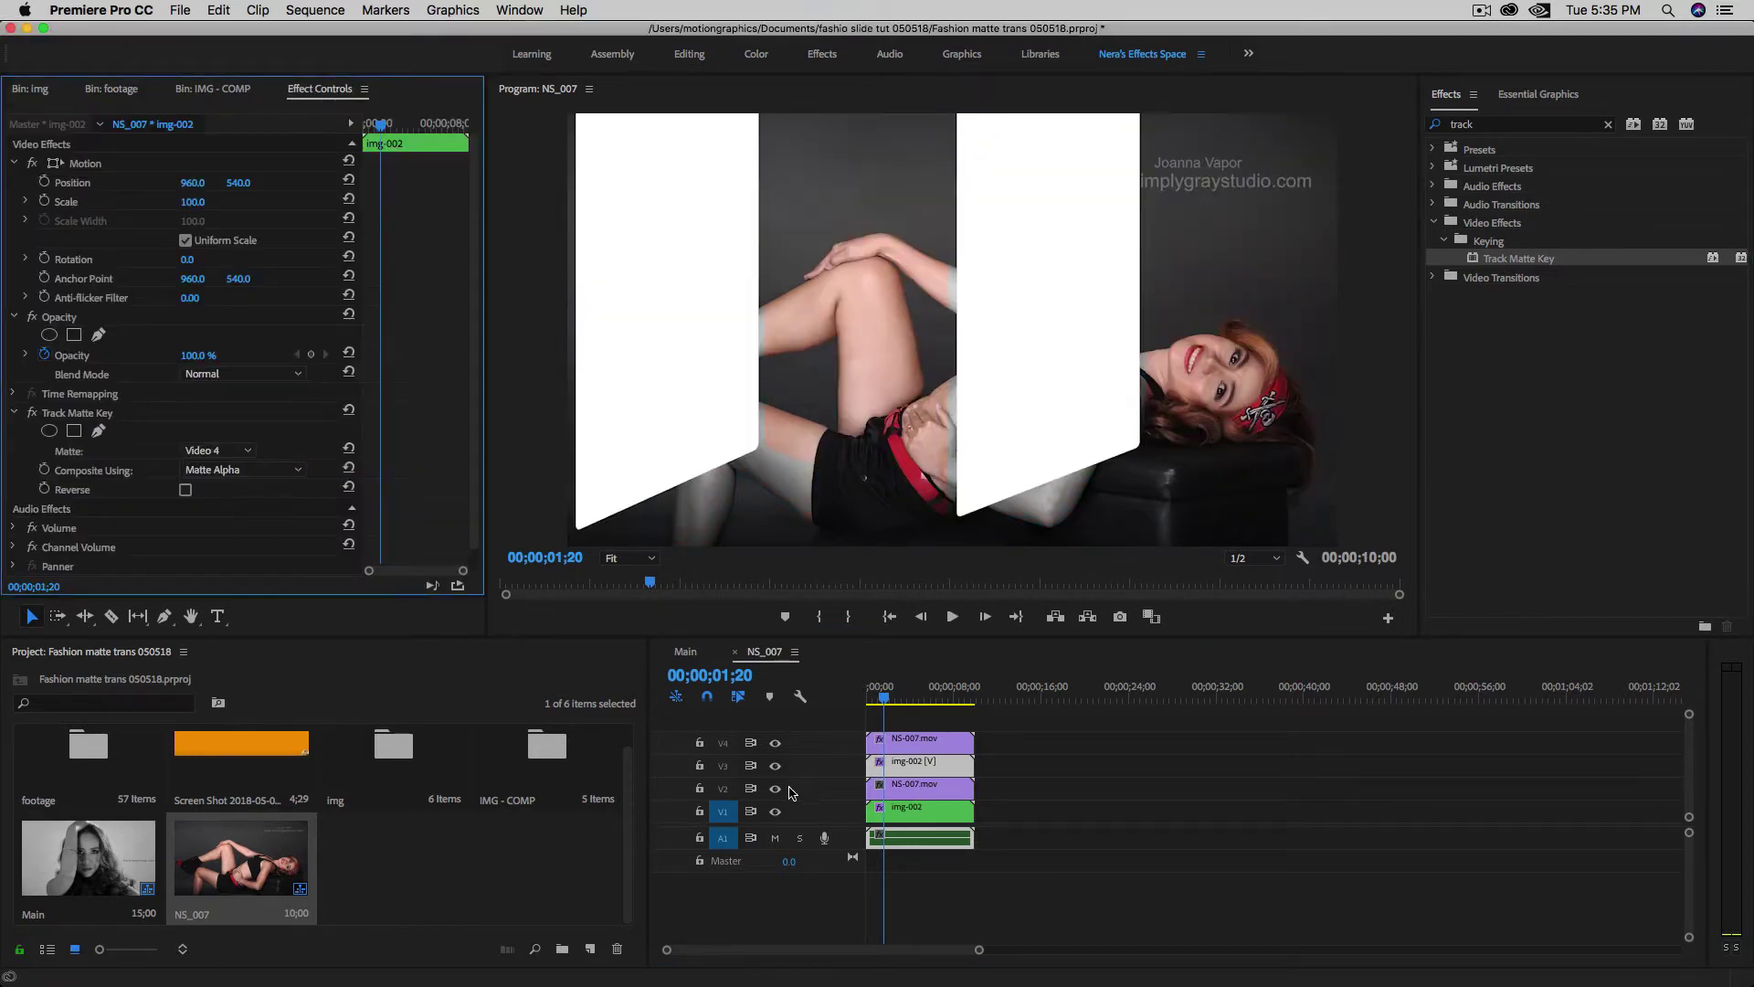
left_click(894, 821)
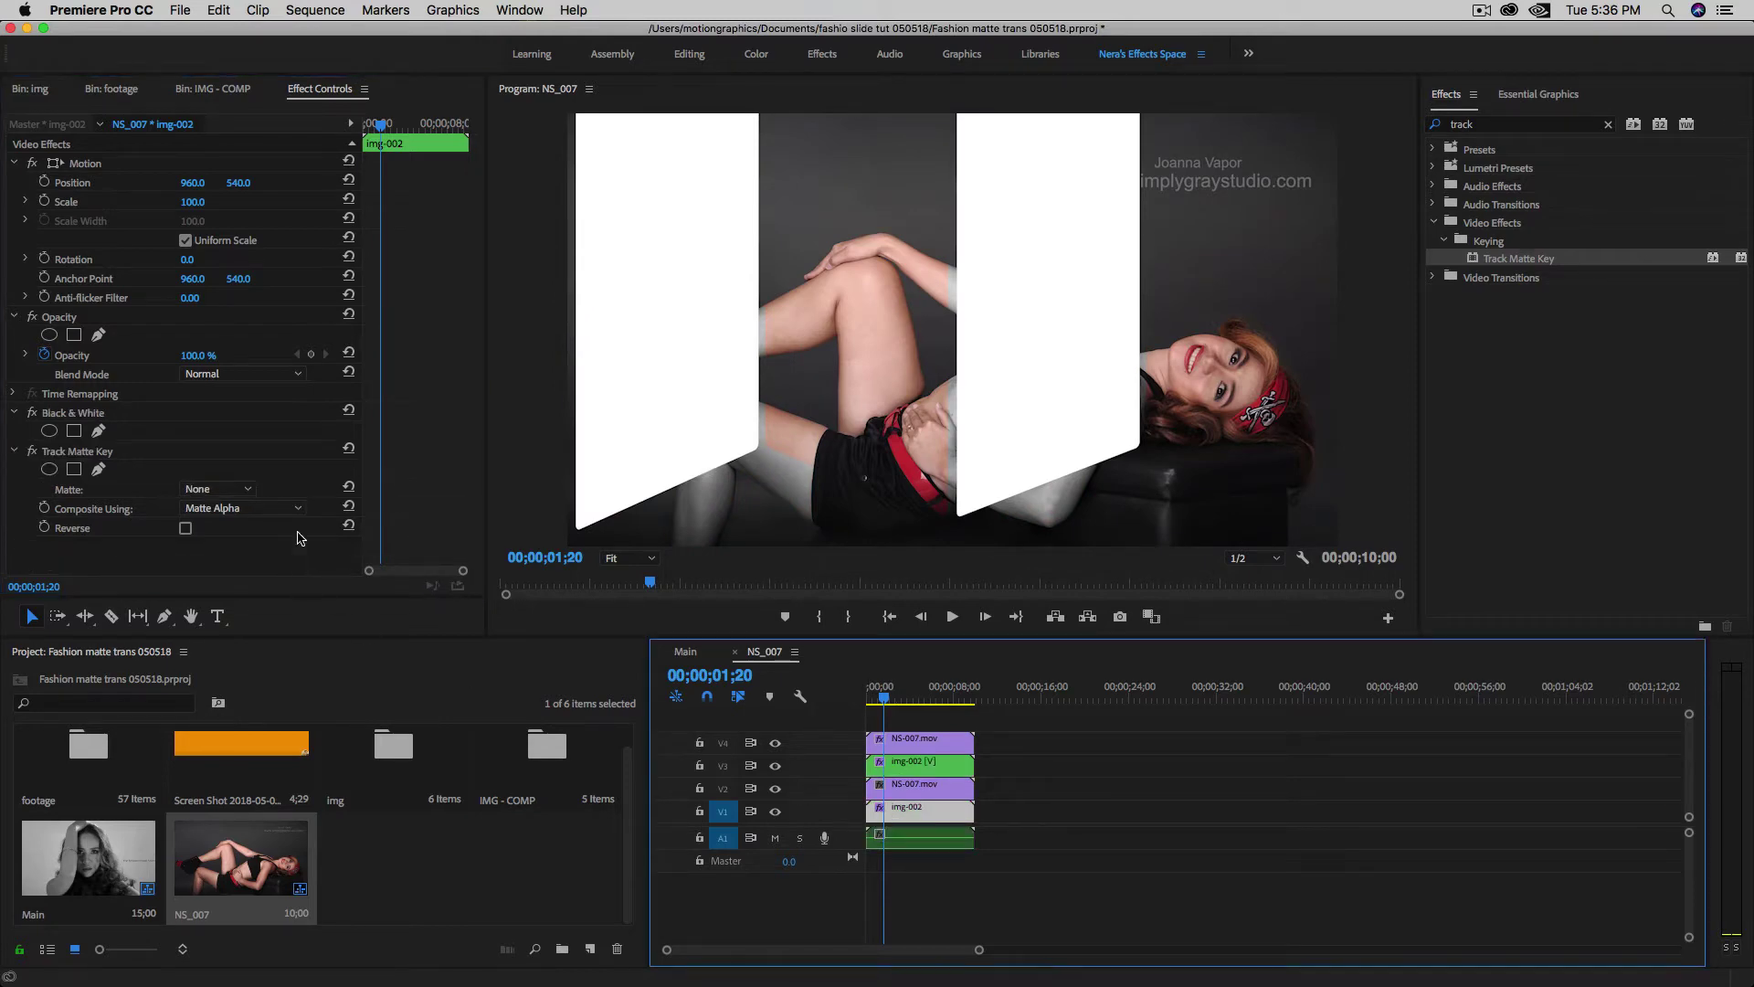
left_click(216, 489)
left_click(215, 571)
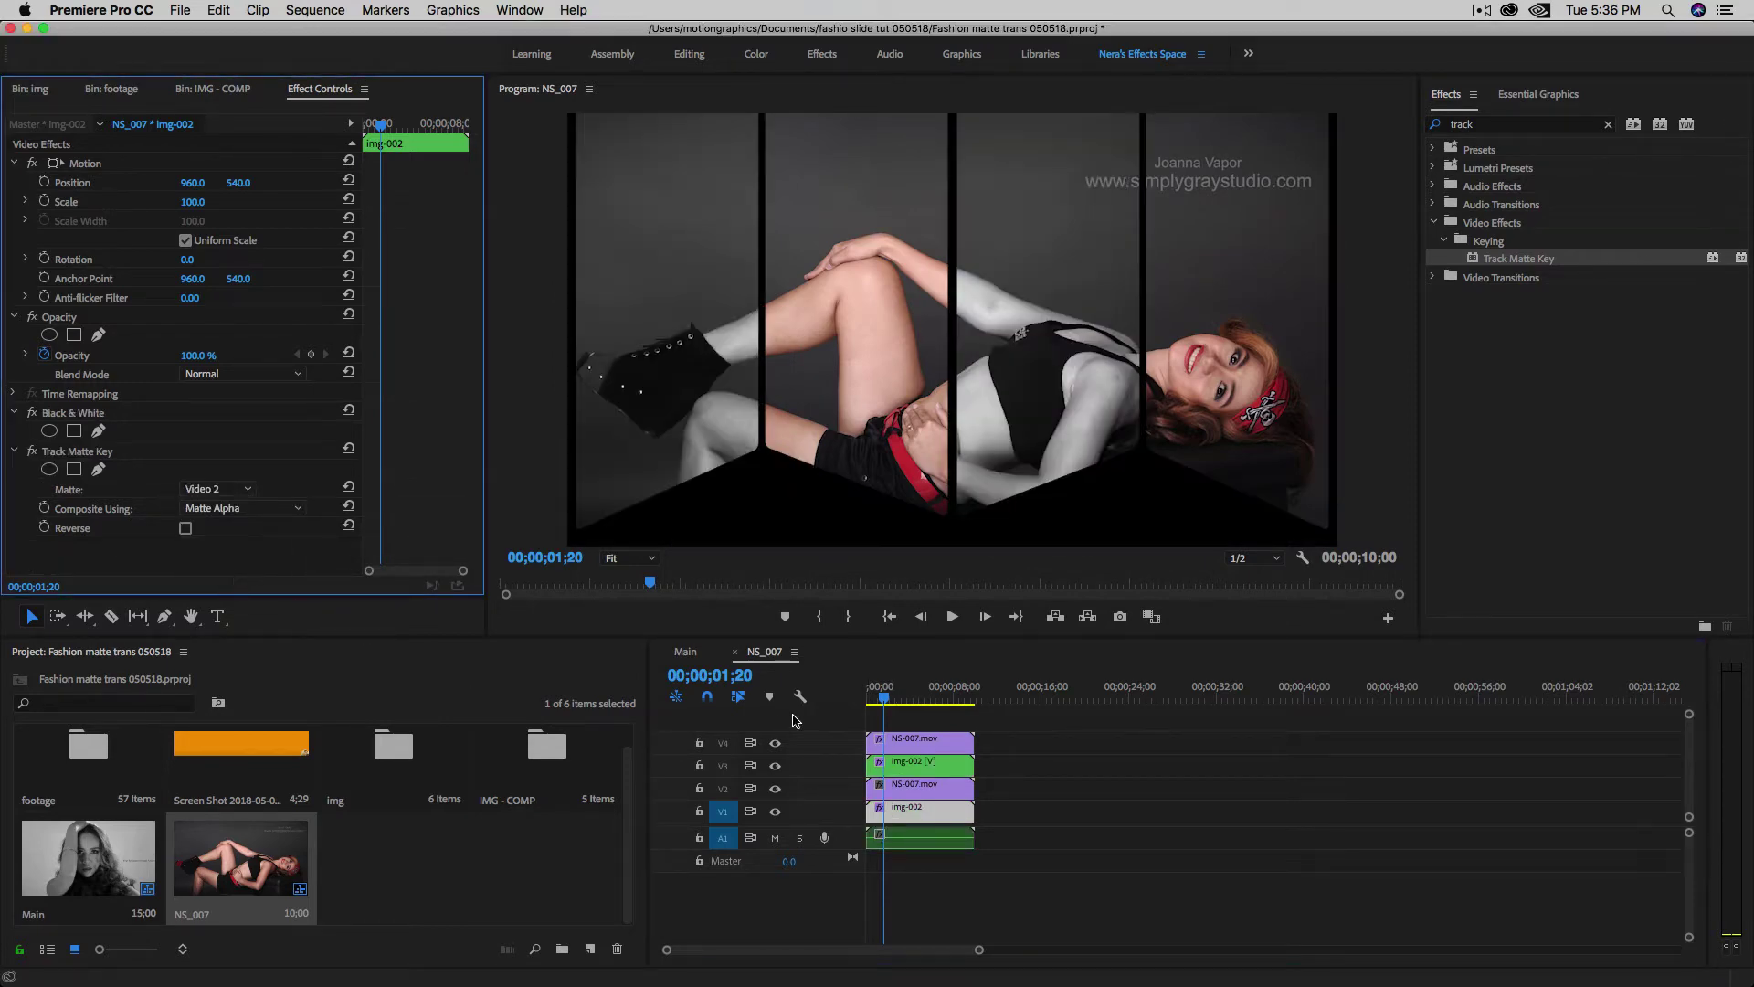
left_click(885, 699)
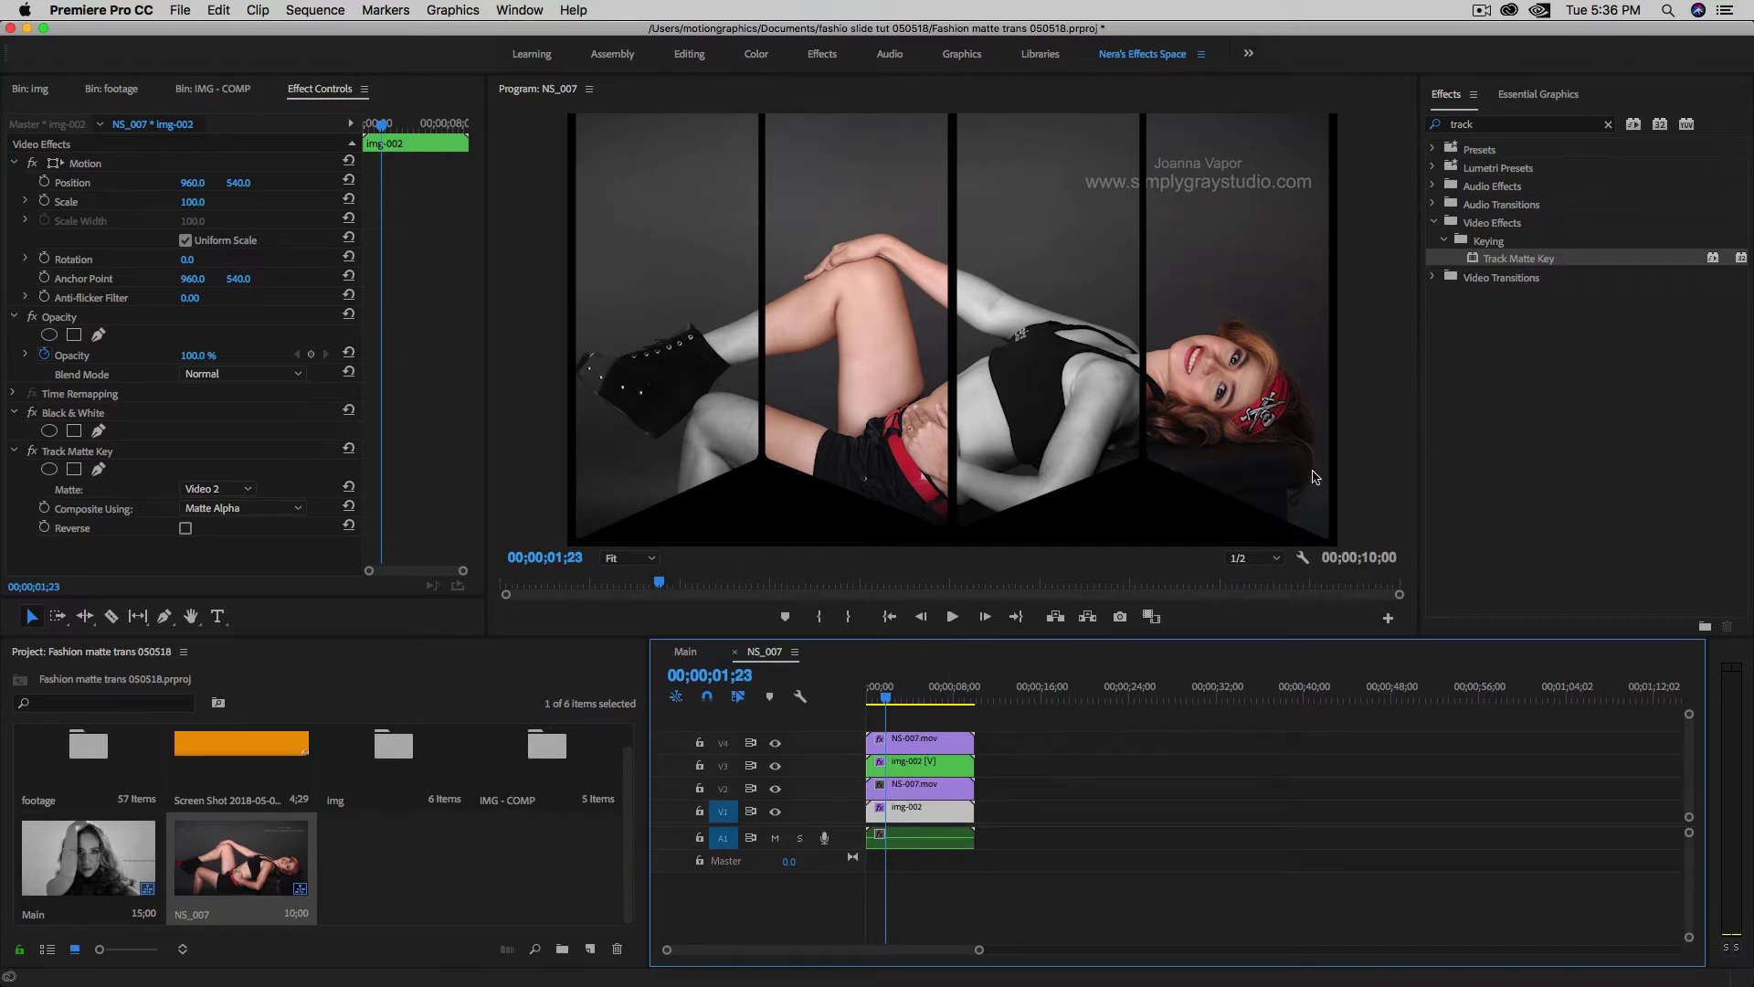
- Apply the Drop Shadow effect to the img-002 clip on track V1
left_click(1608, 125)
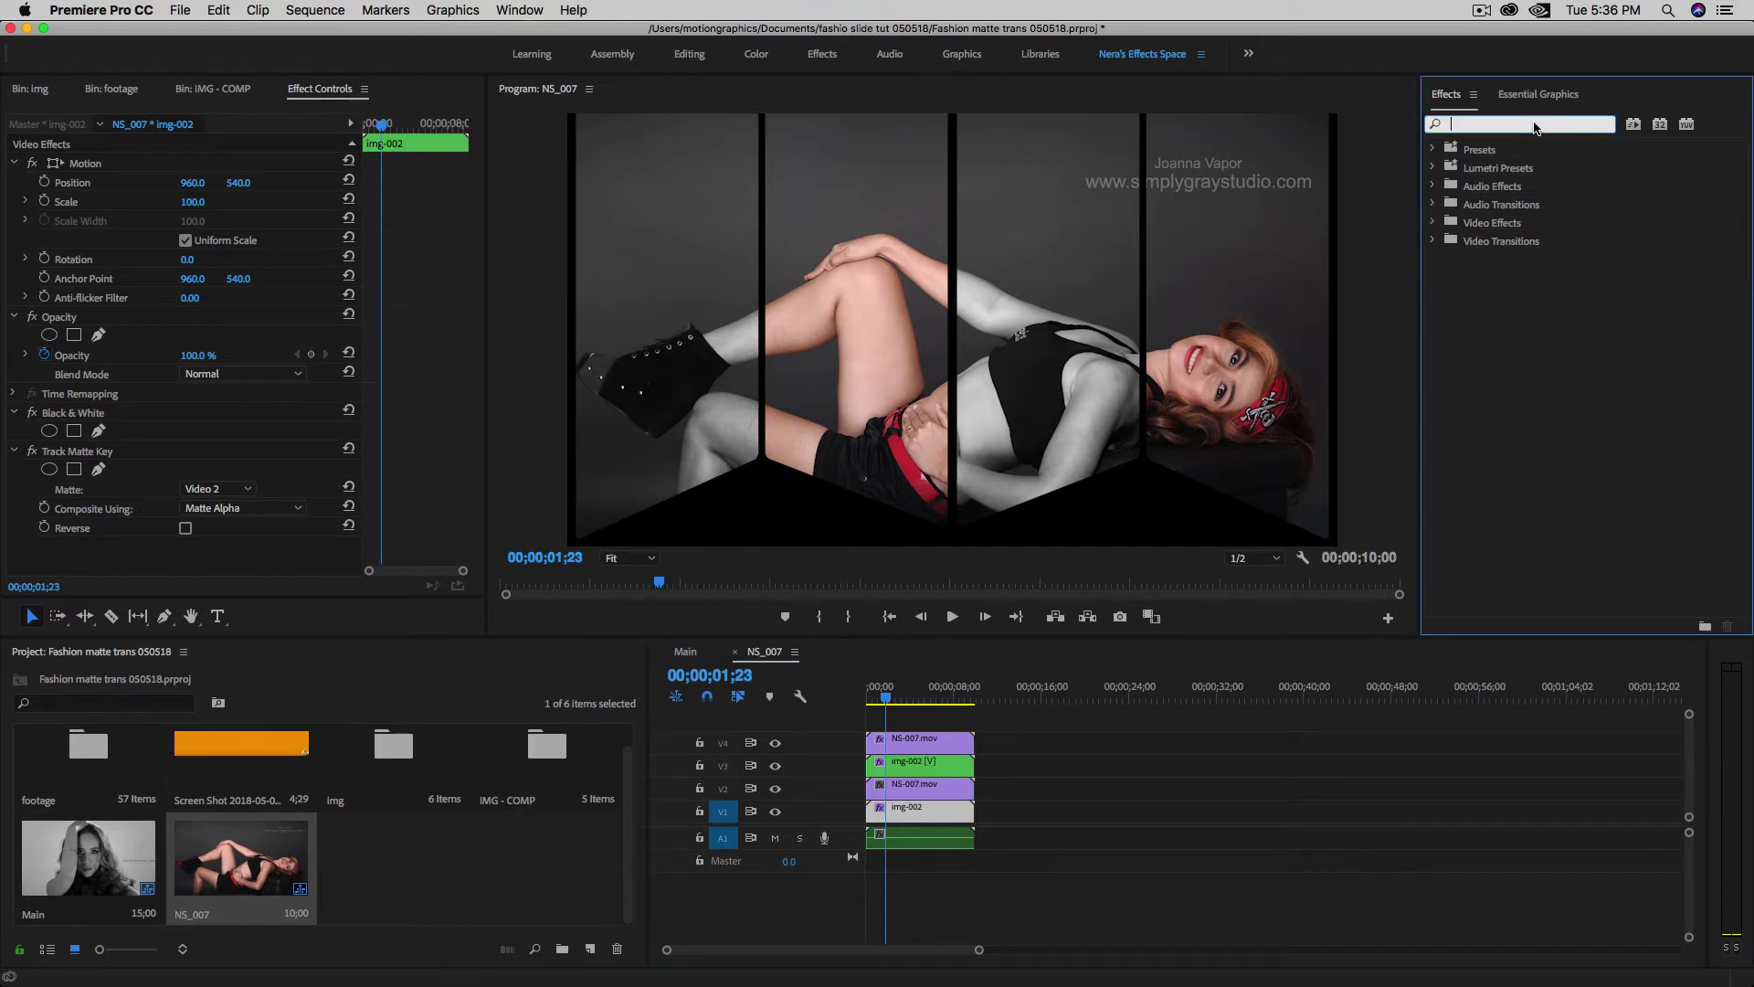
type("d")
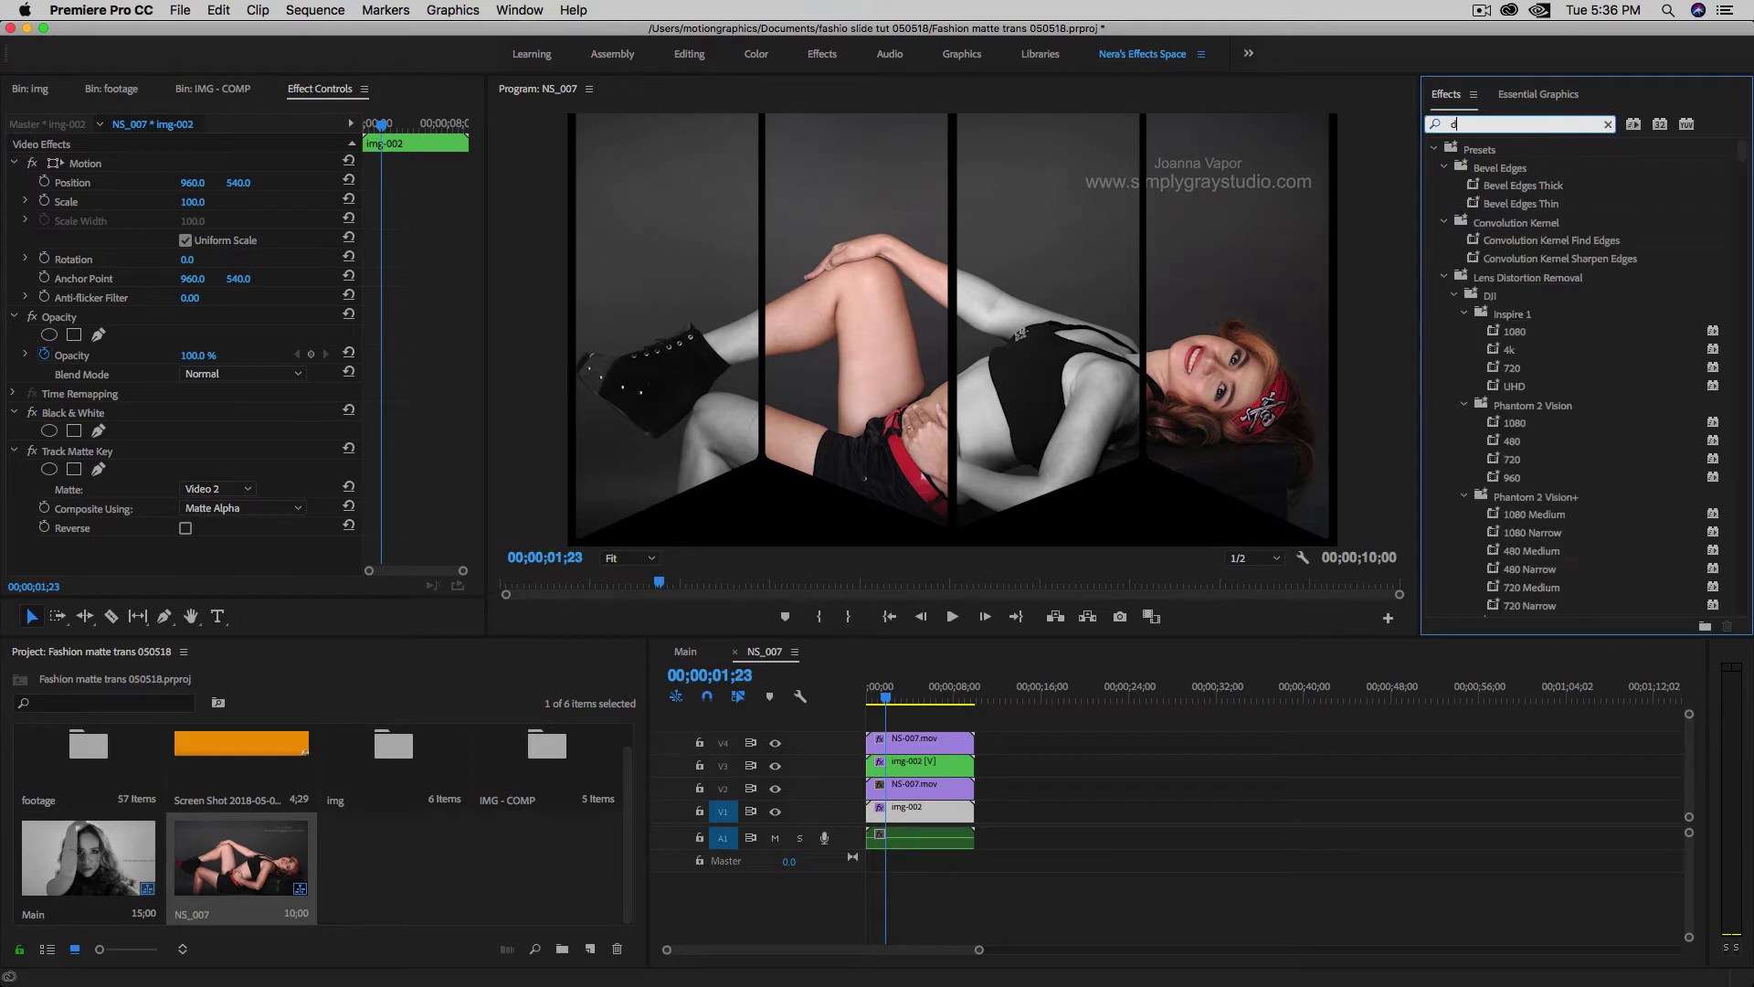
key("BackSpace")
type("shadow")
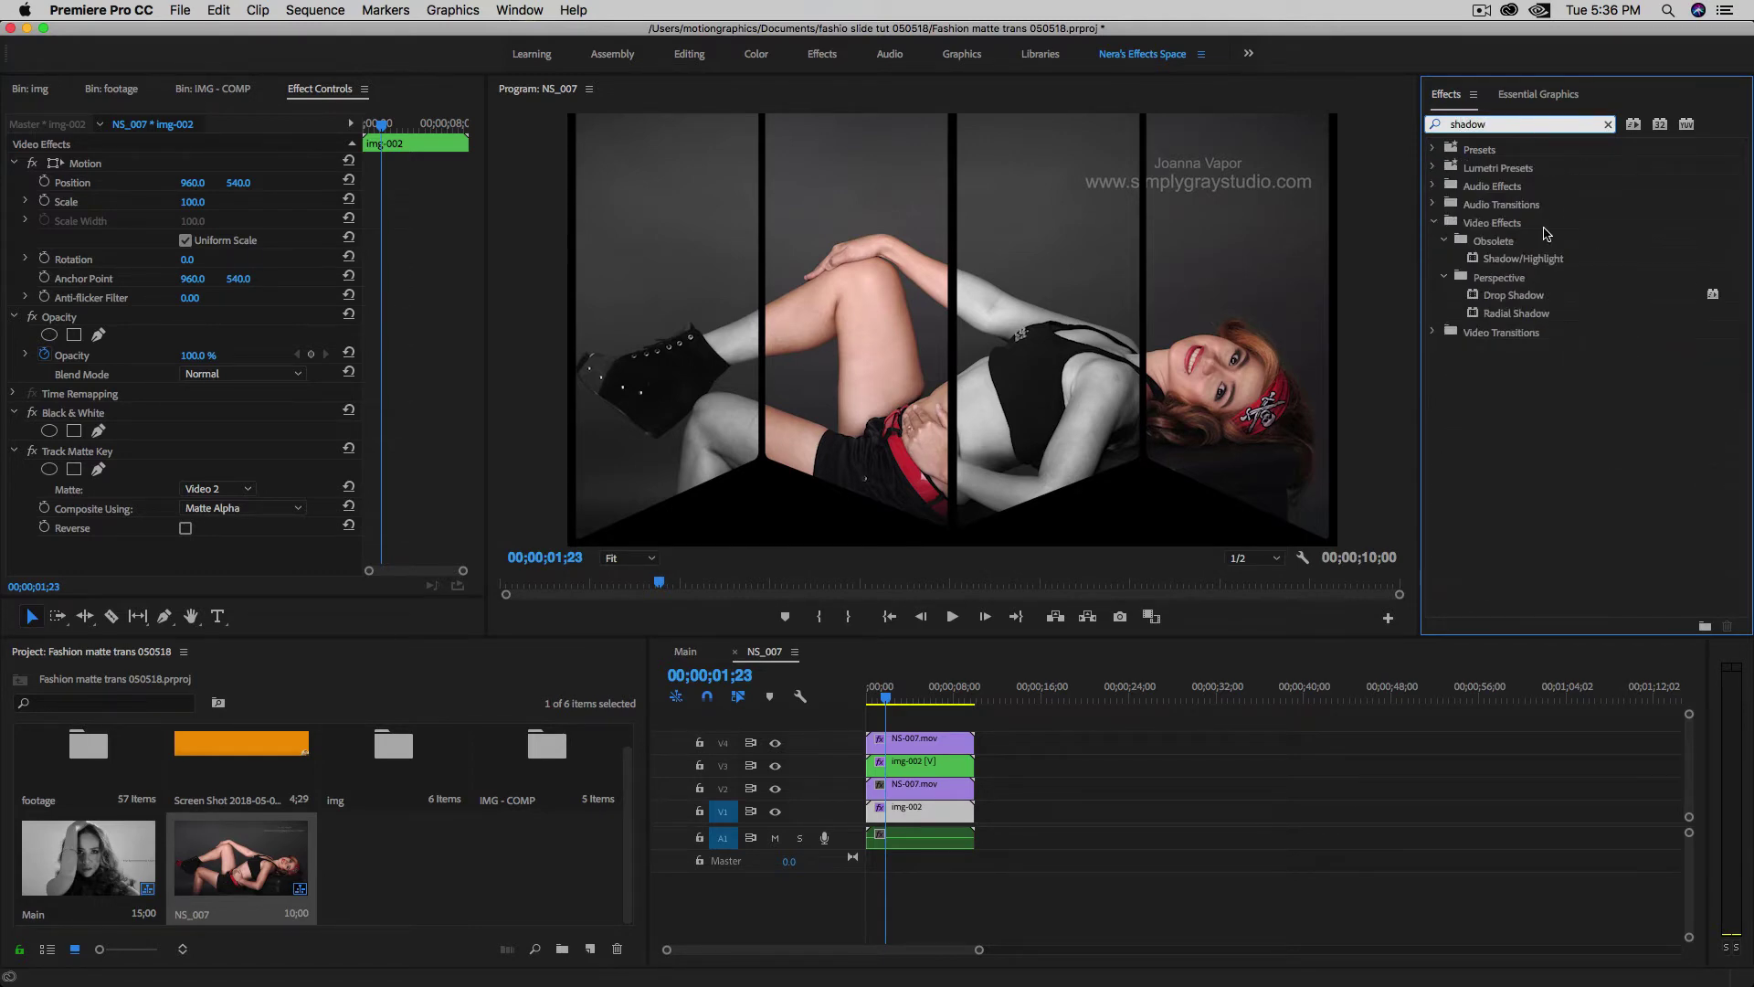
double_click(1518, 296)
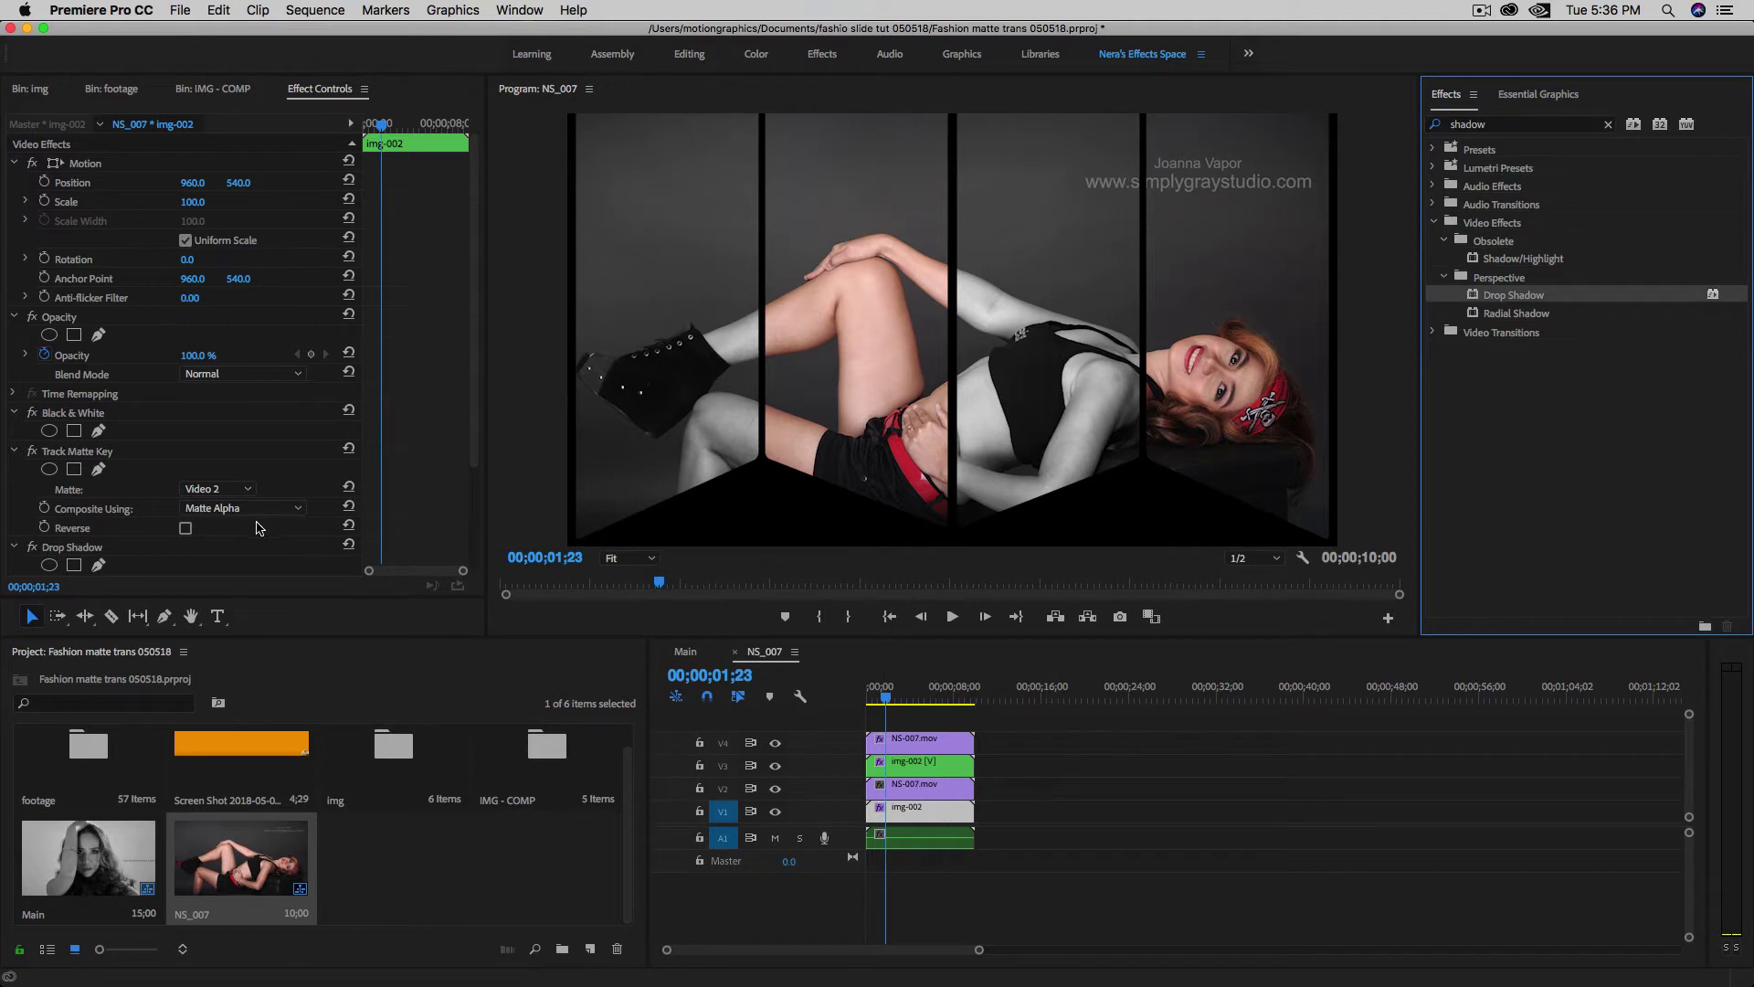
- Sample the shadow color from the orange screenshot thumbnail in the project and set the Drop Shadow opacity to 100%
left_click_drag(474, 433, 471, 519)
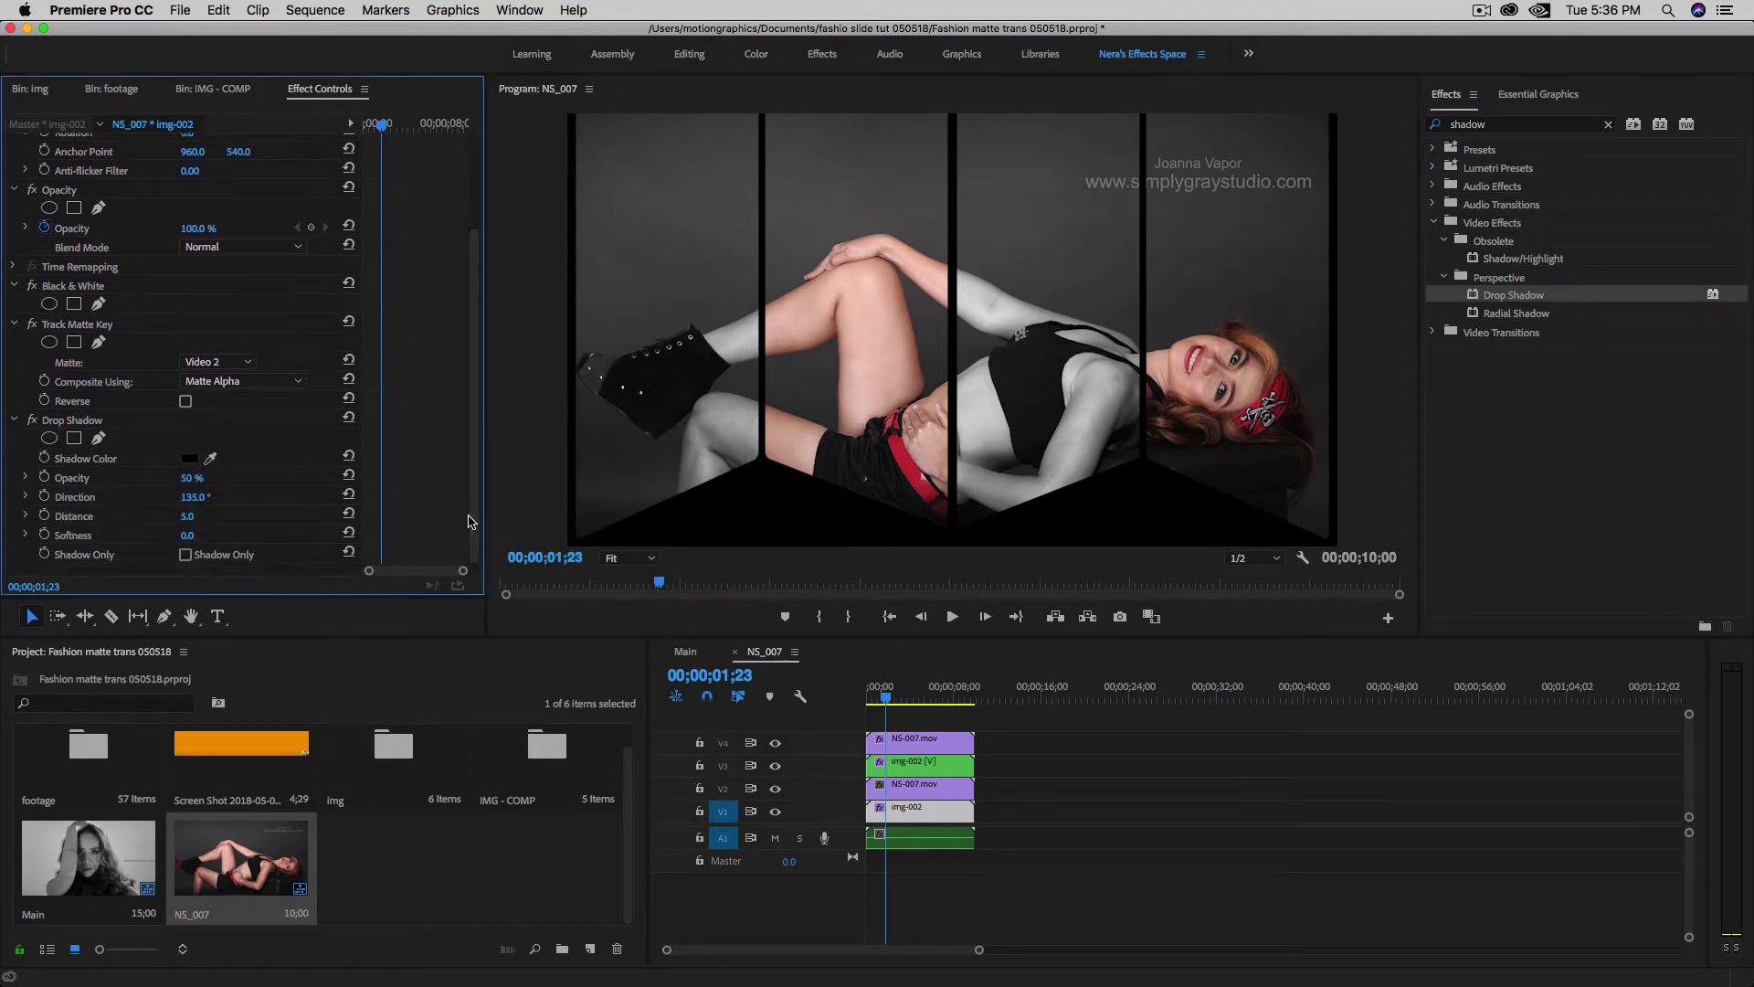
left_click(210, 457)
left_click(221, 728)
left_click_drag(188, 481, 233, 481)
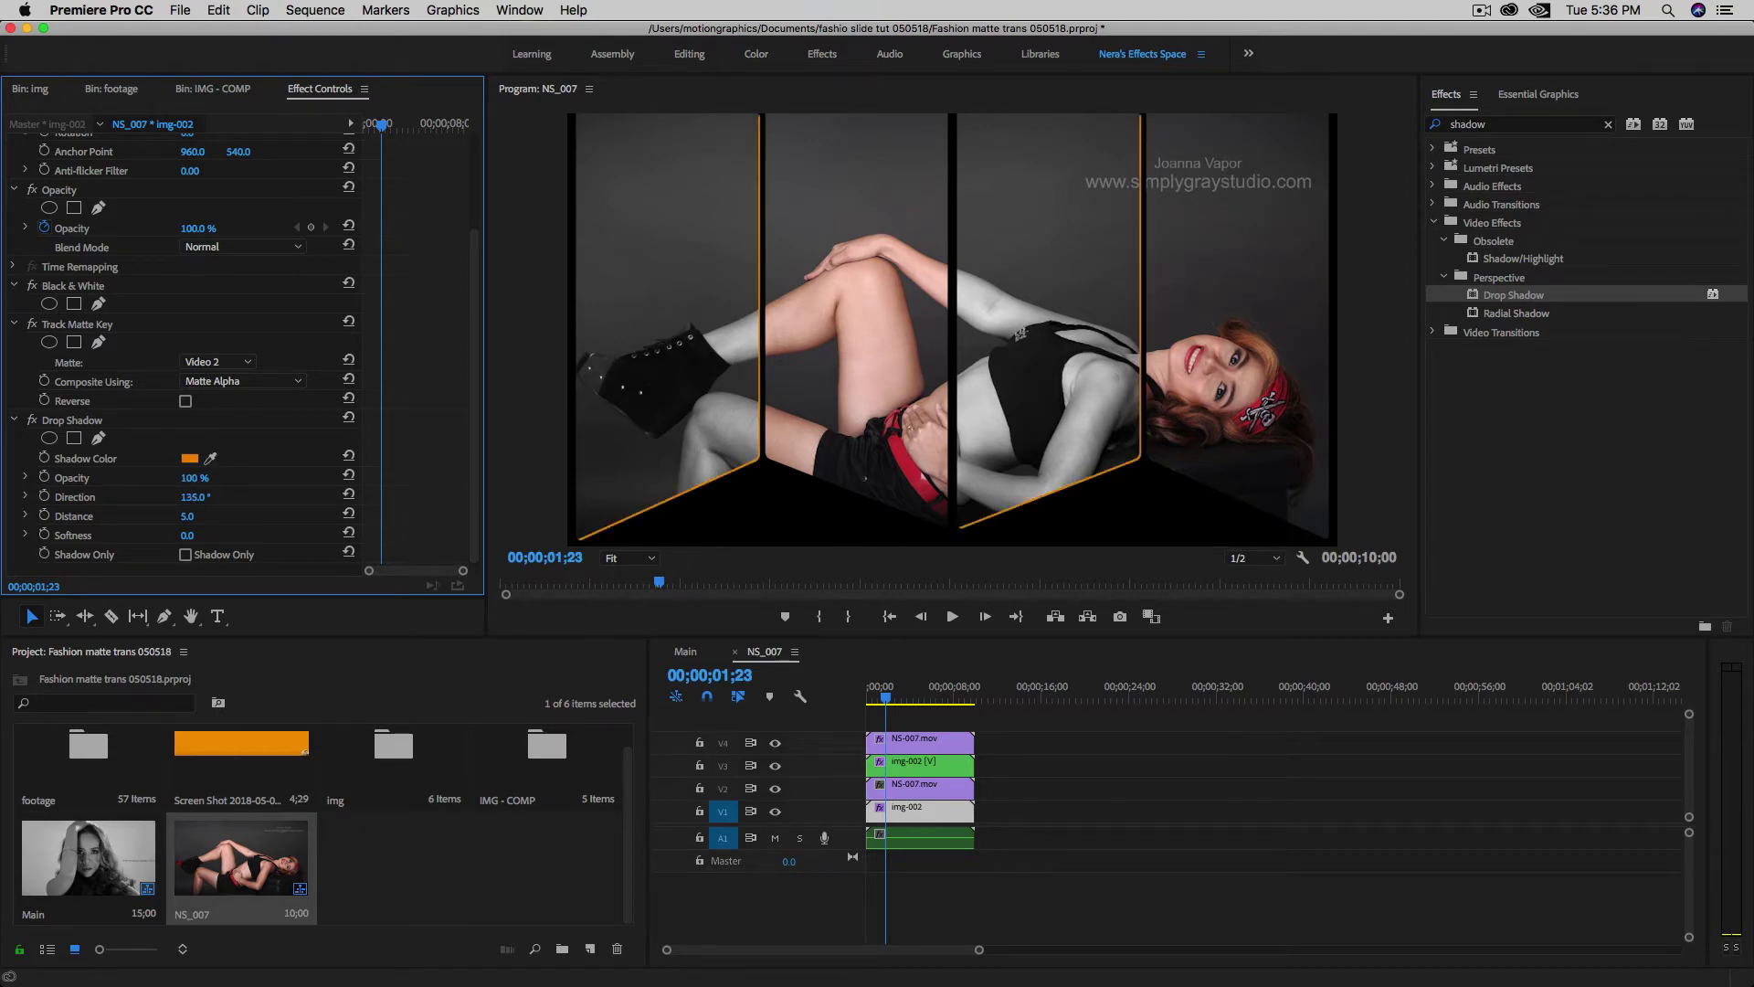
- Set the Drop Shadow direction to 180° and its distance to 30
left_click(194, 496)
type("180")
key("Return")
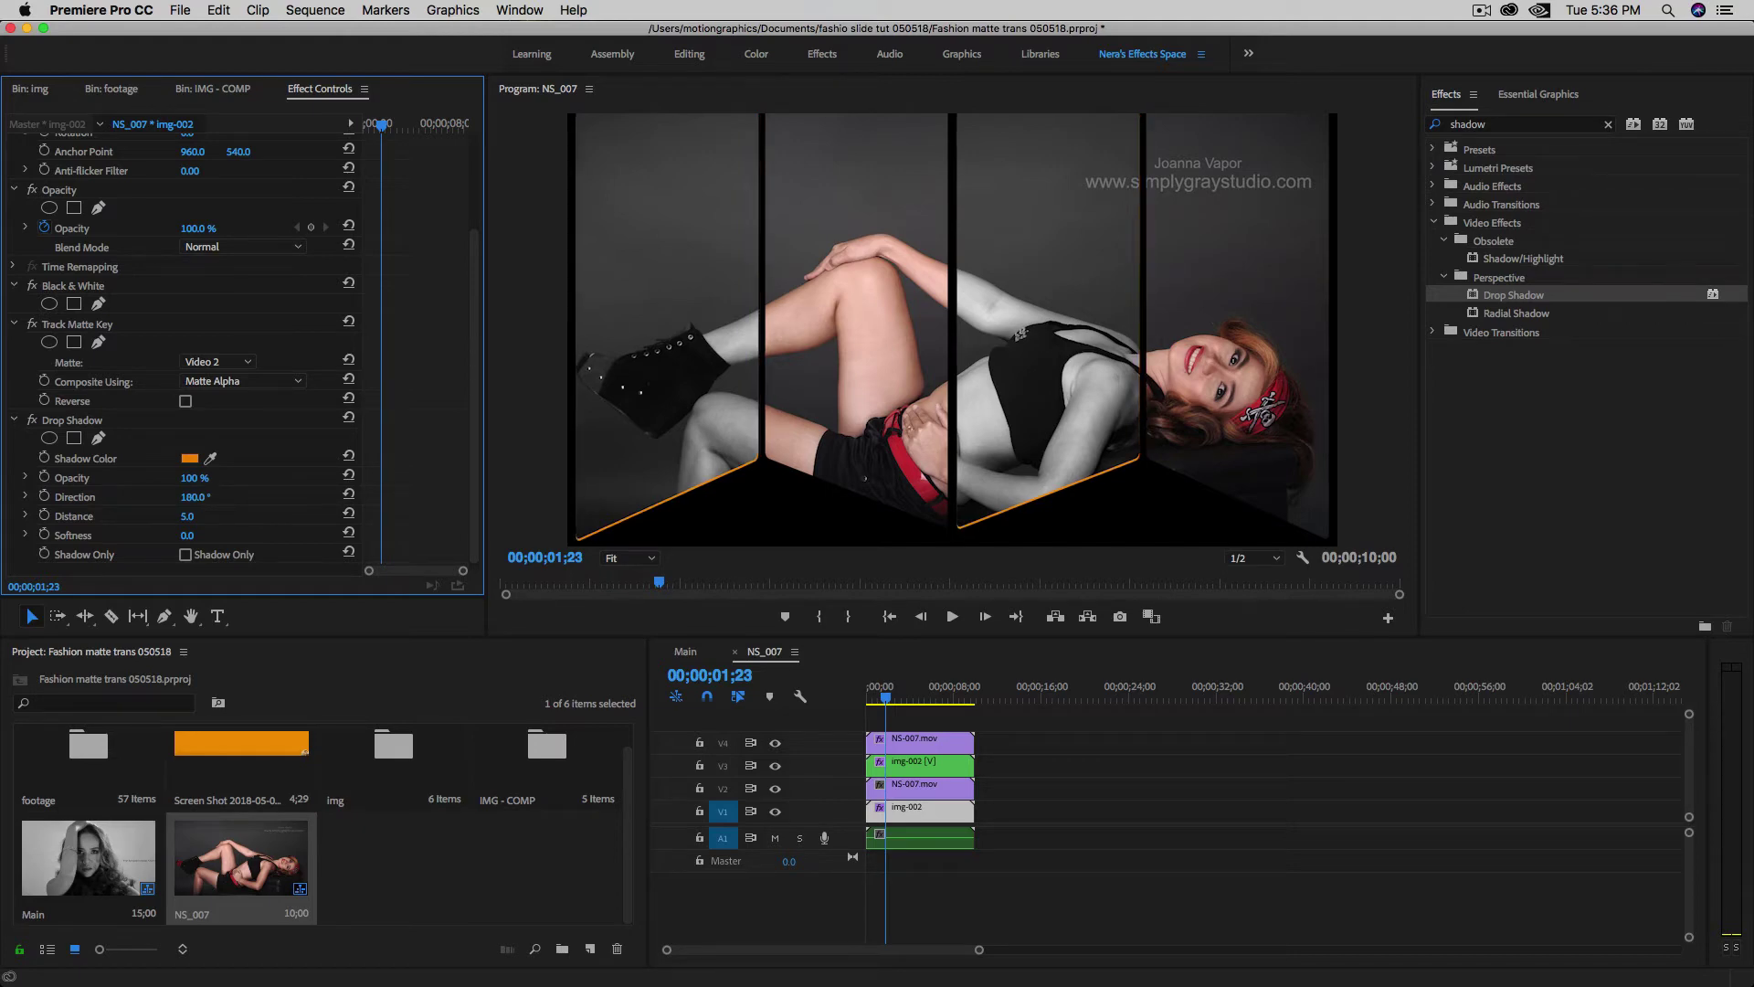
left_click(189, 516)
type("30")
key("Return")
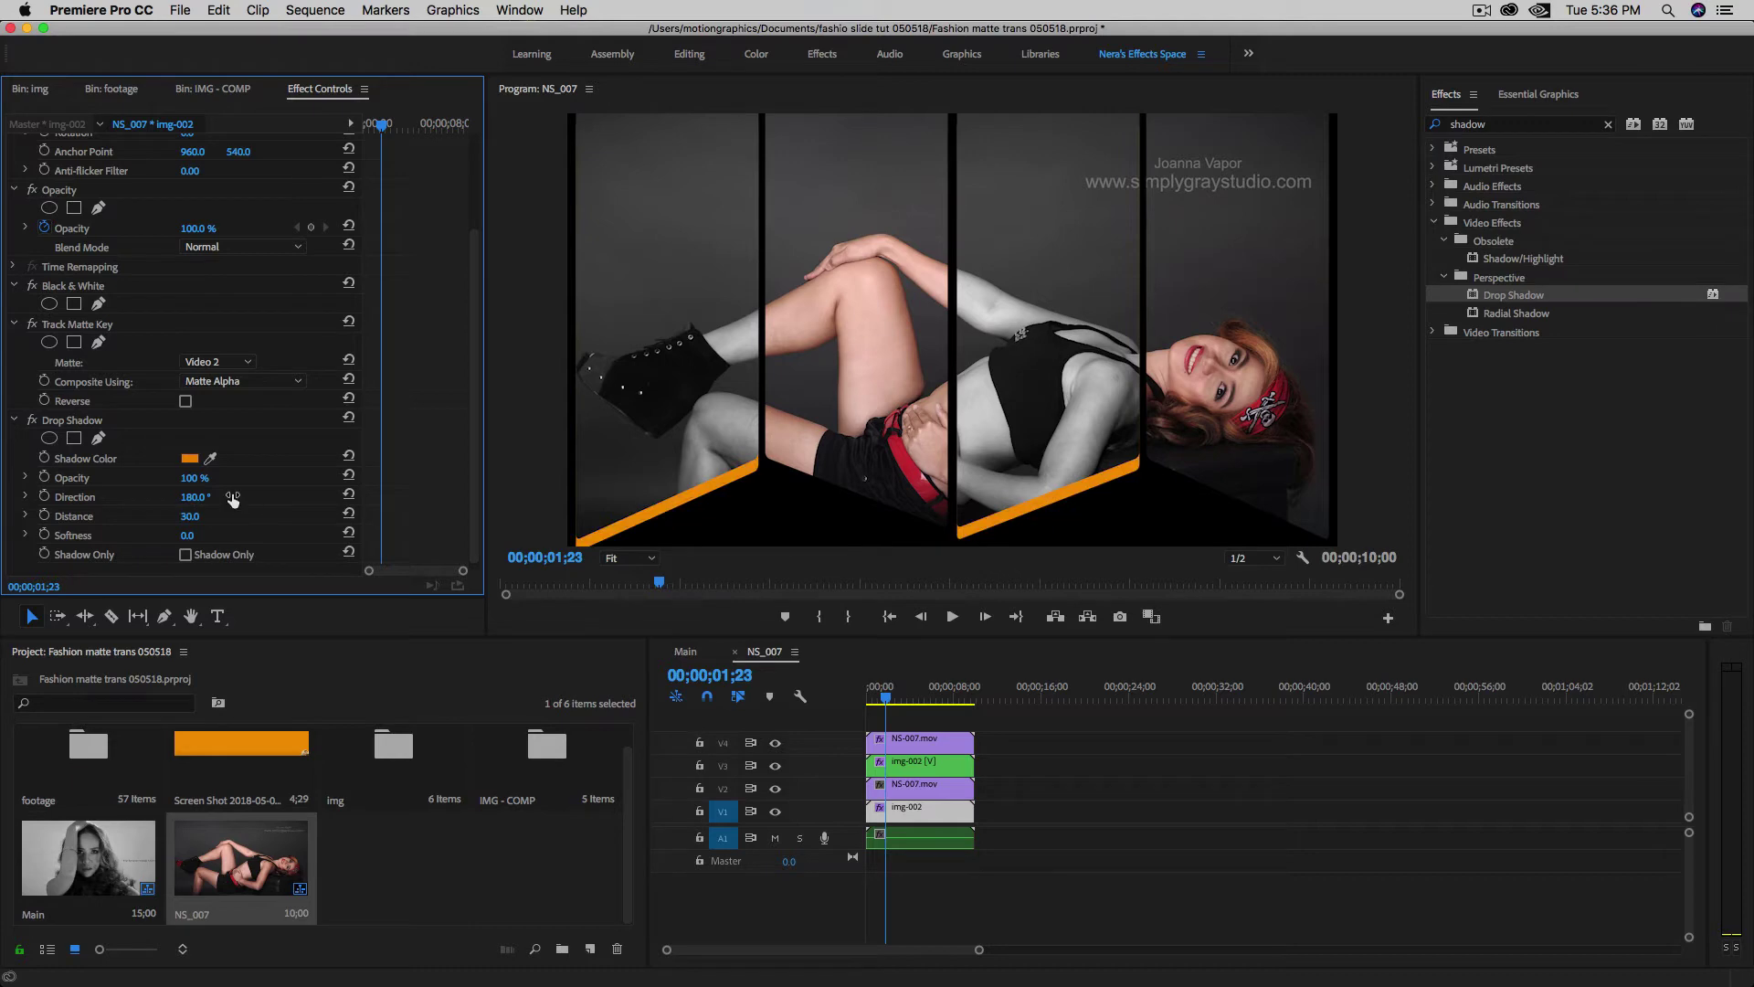
- Copy the Drop Shadow effect from img-002 on V1 to the img-002 clip on V3 and scrub the result
left_click(70, 422)
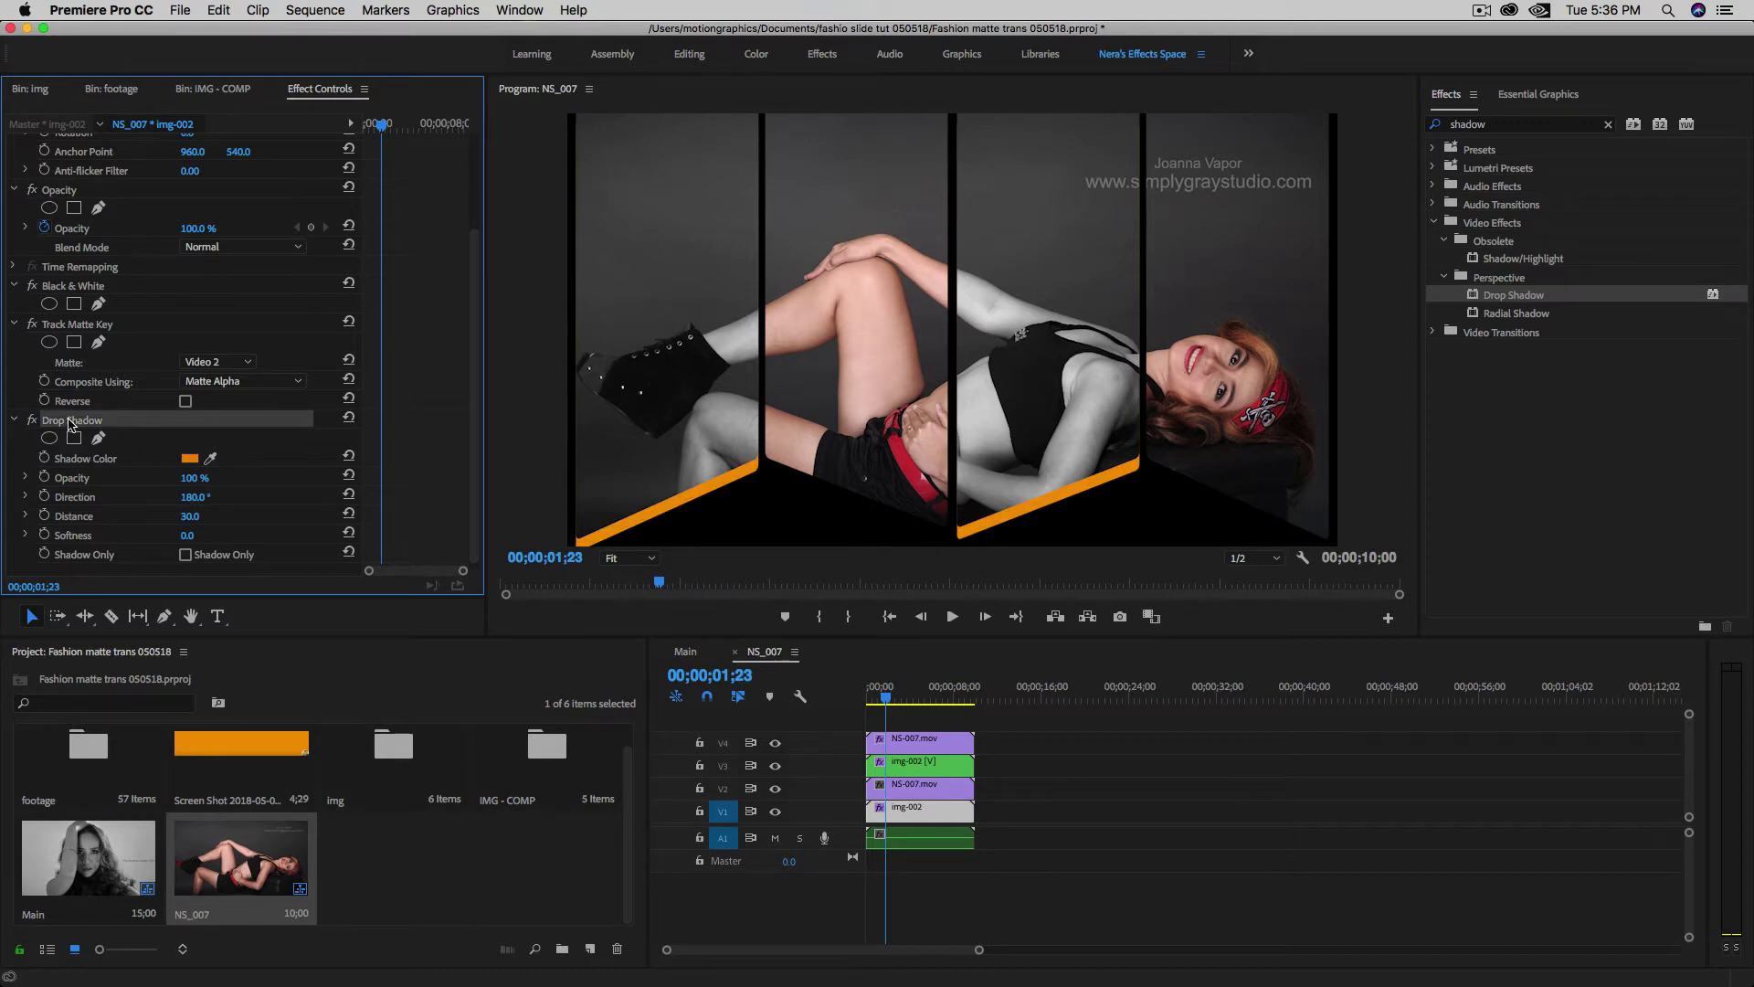
right_click(69, 422)
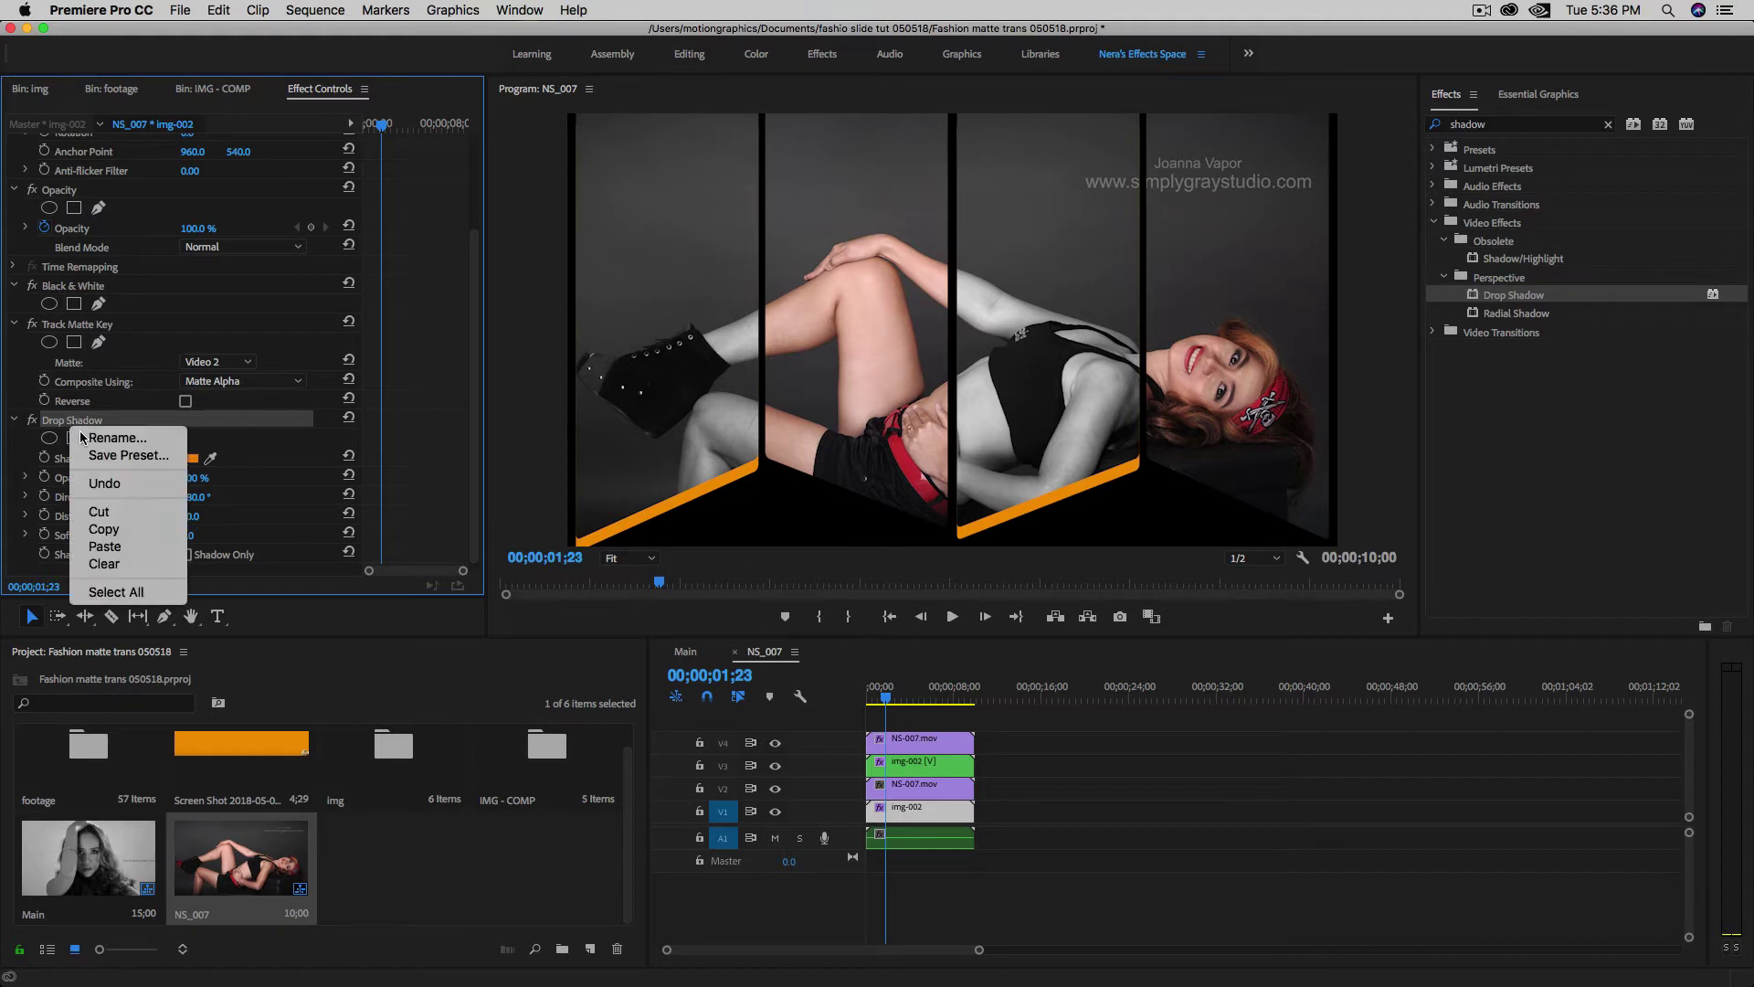
left_click(137, 530)
left_click(914, 772)
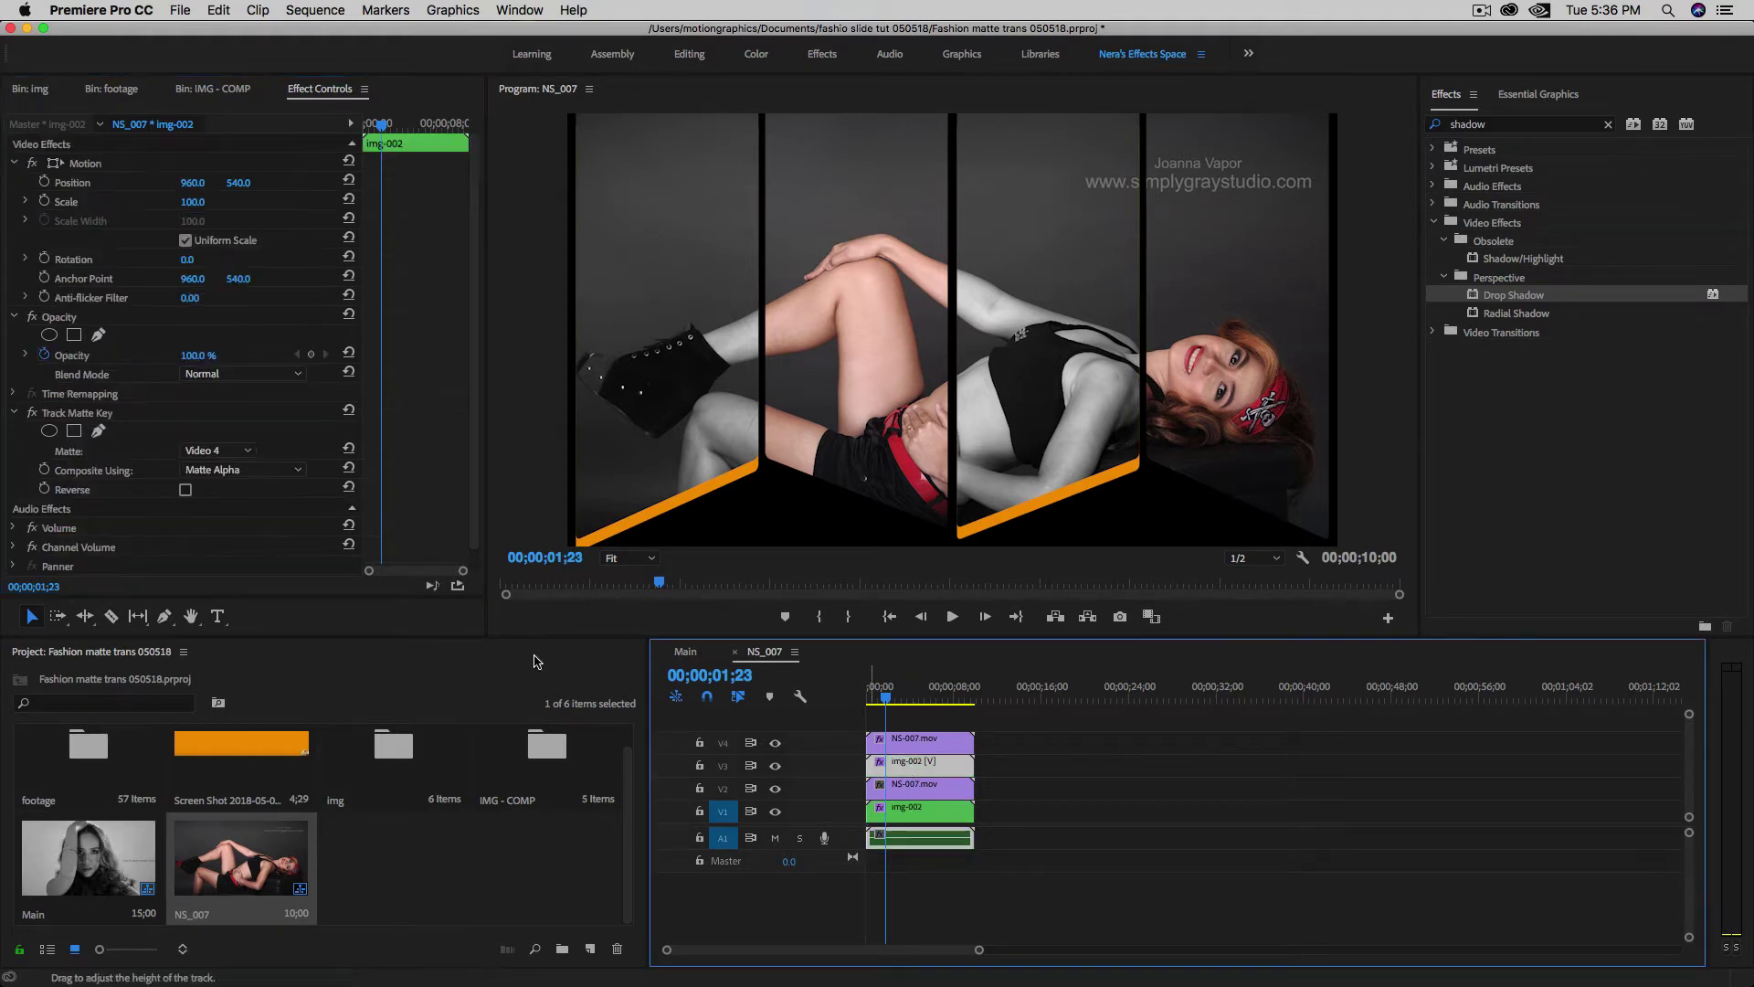
scroll(468, 456, "down", 1)
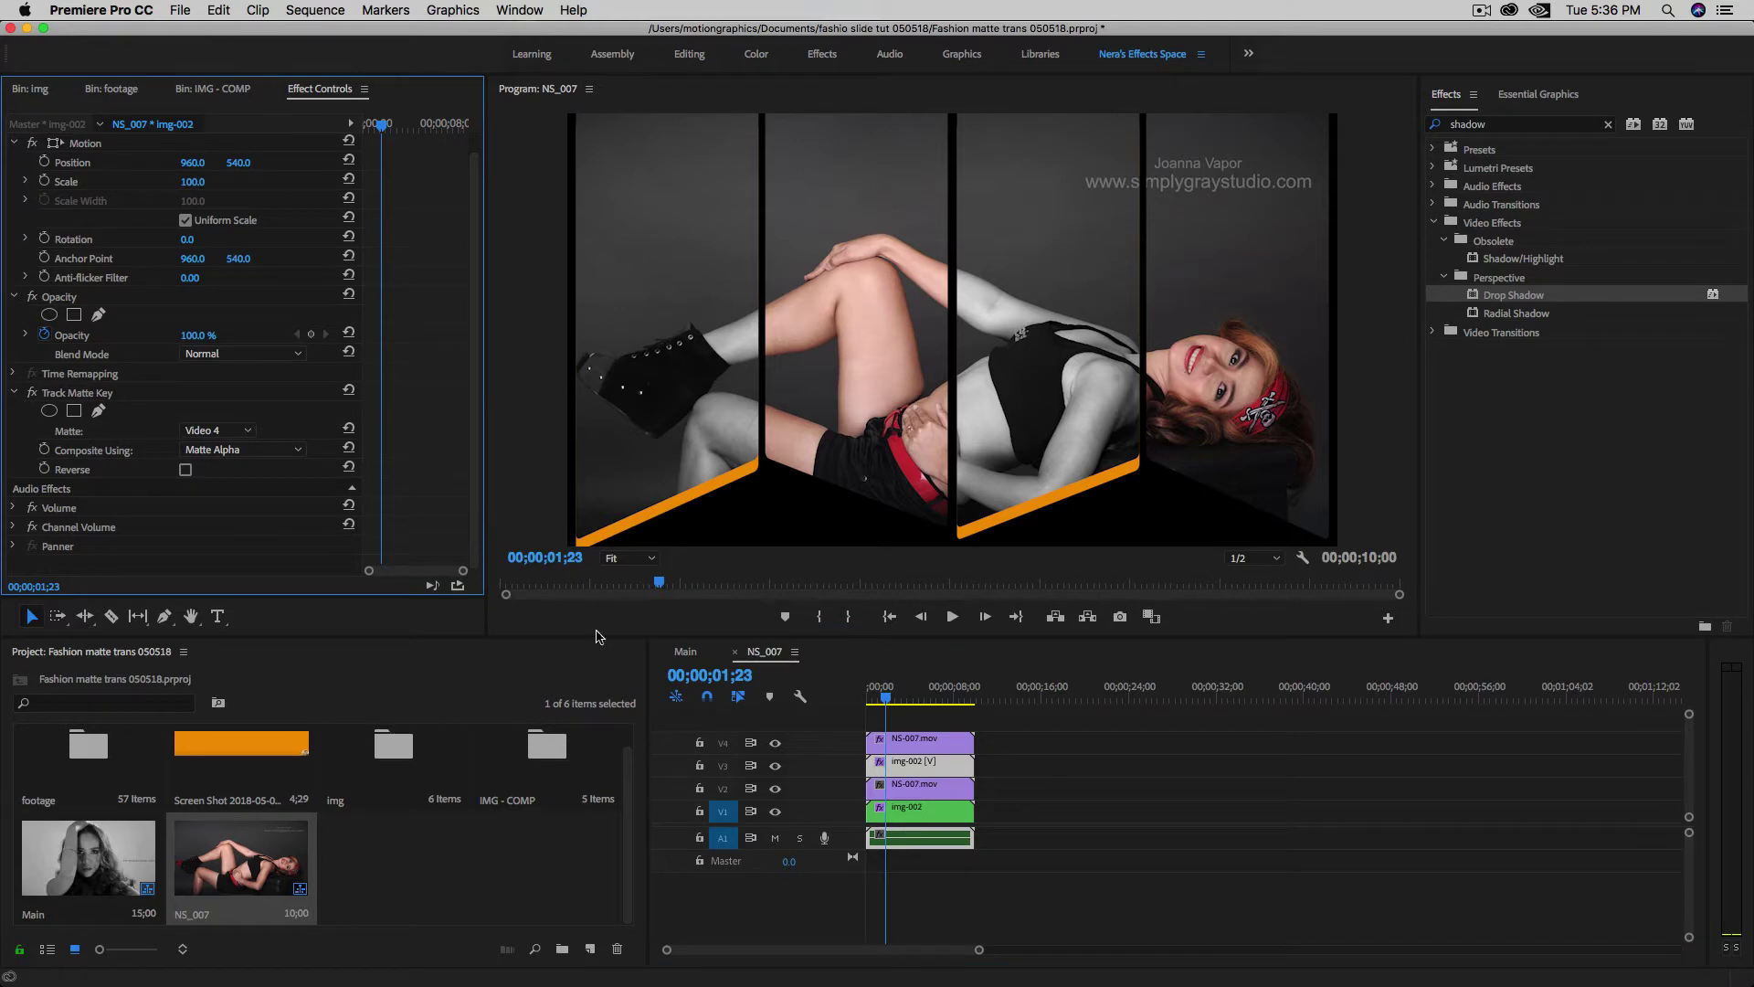
key("super+v")
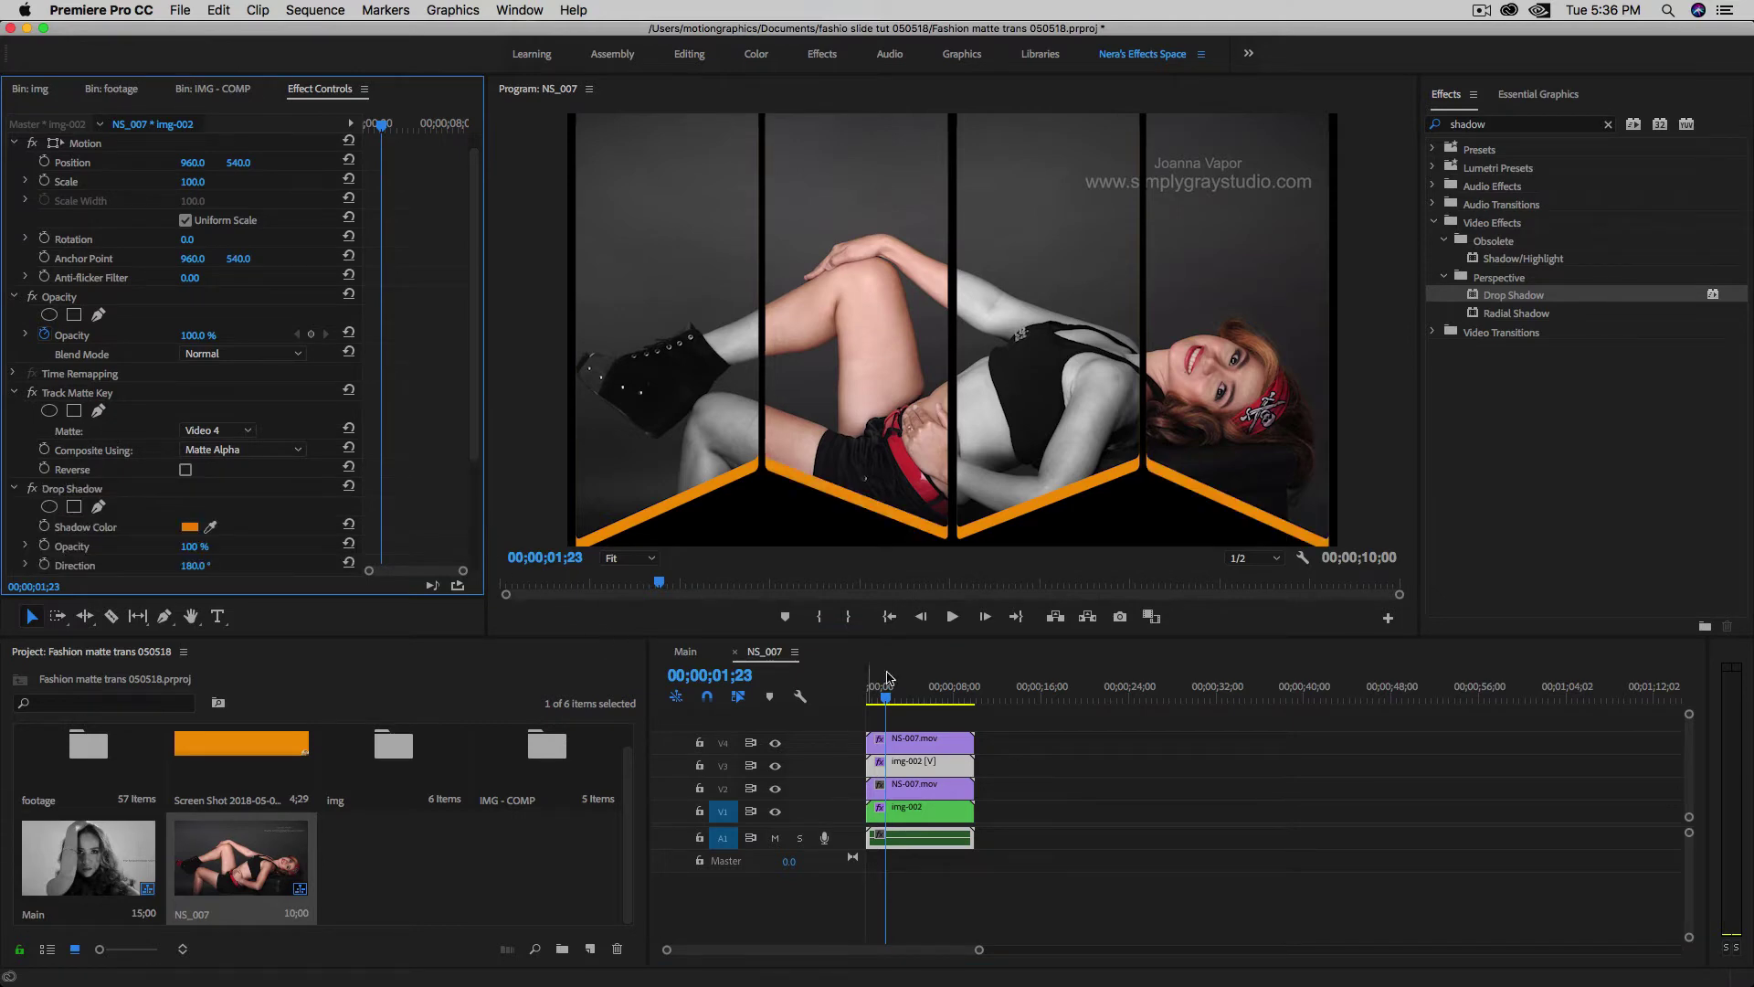
mouse_move(888, 699)
left_mouse_down()
mouse_move(869, 701)
mouse_move(886, 704)
left_mouse_up()
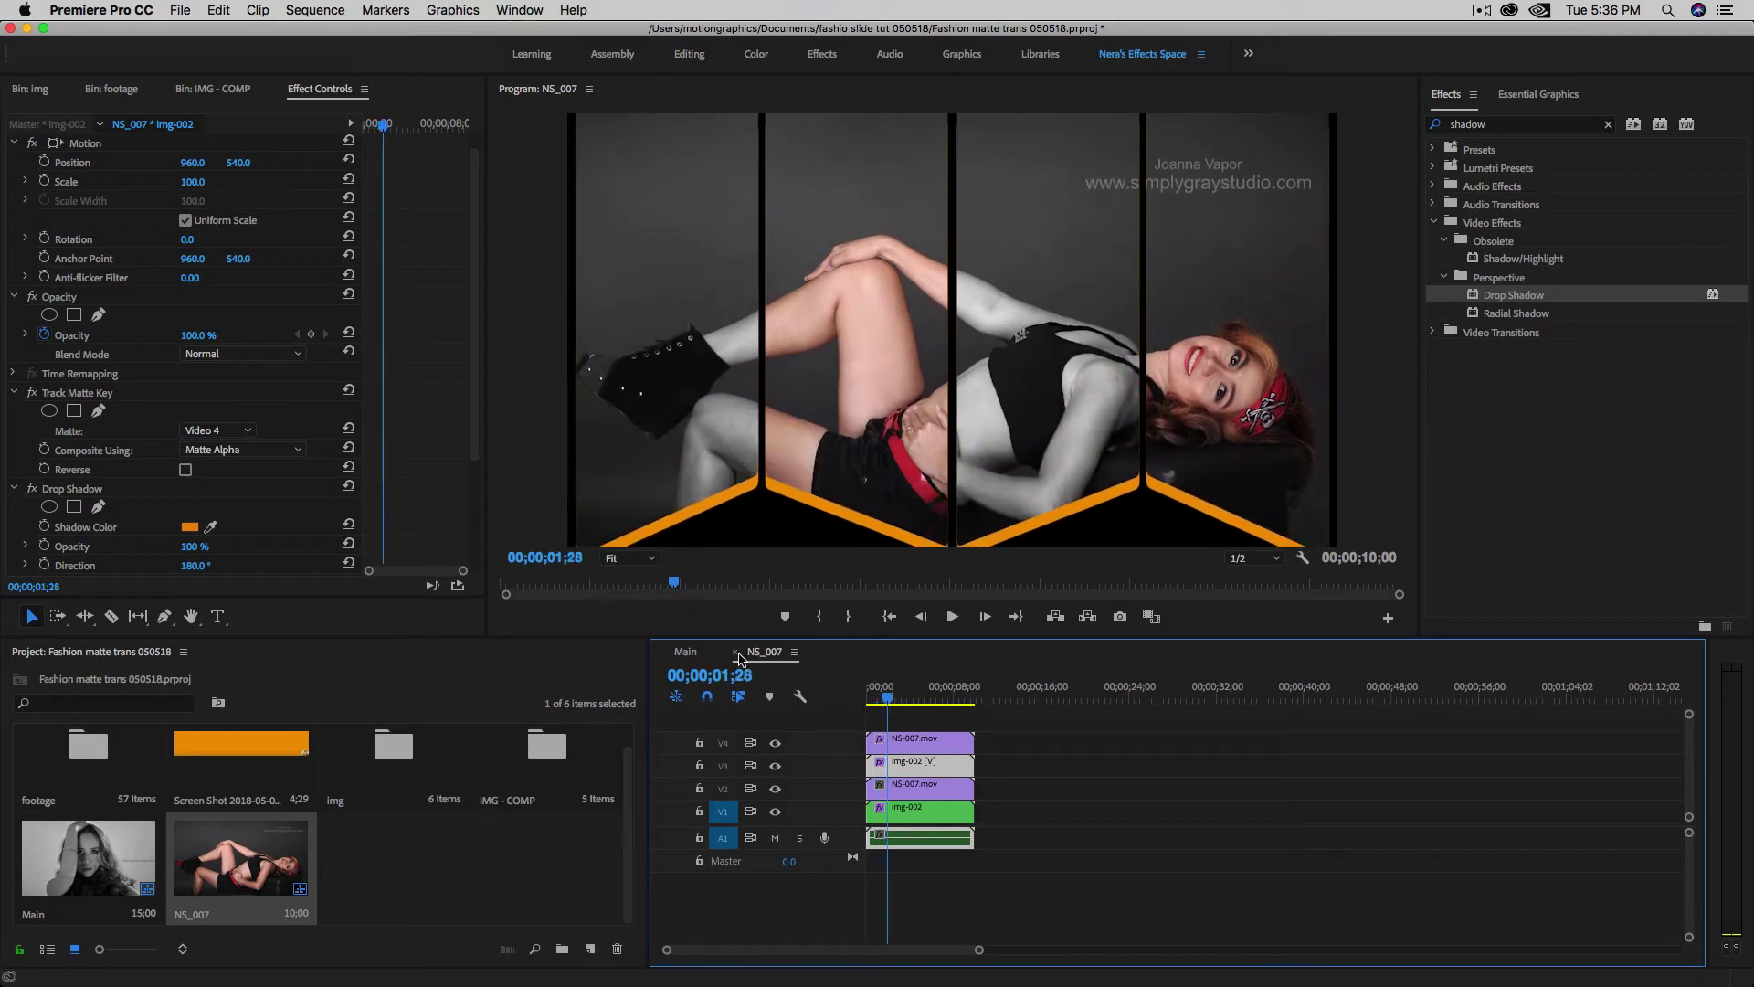
- Close the NS_007 sequence and add a marker at 00;00;05;00 in the Main sequence
left_click(736, 652)
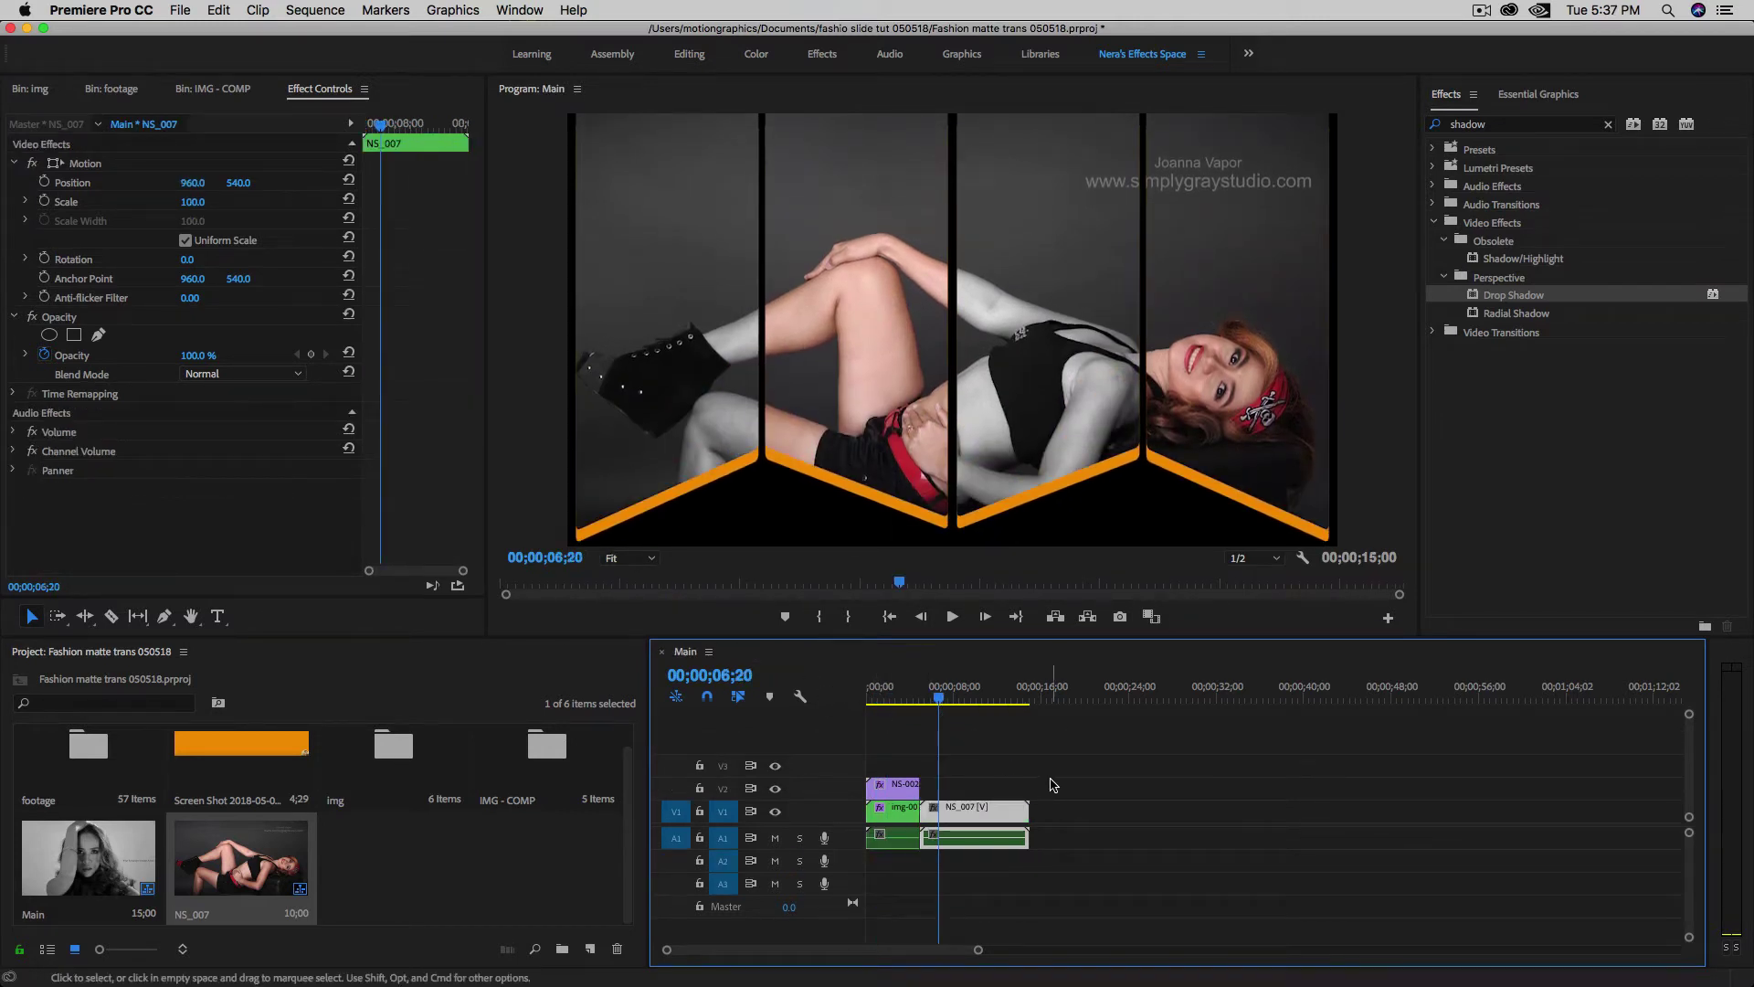
left_click(951, 701)
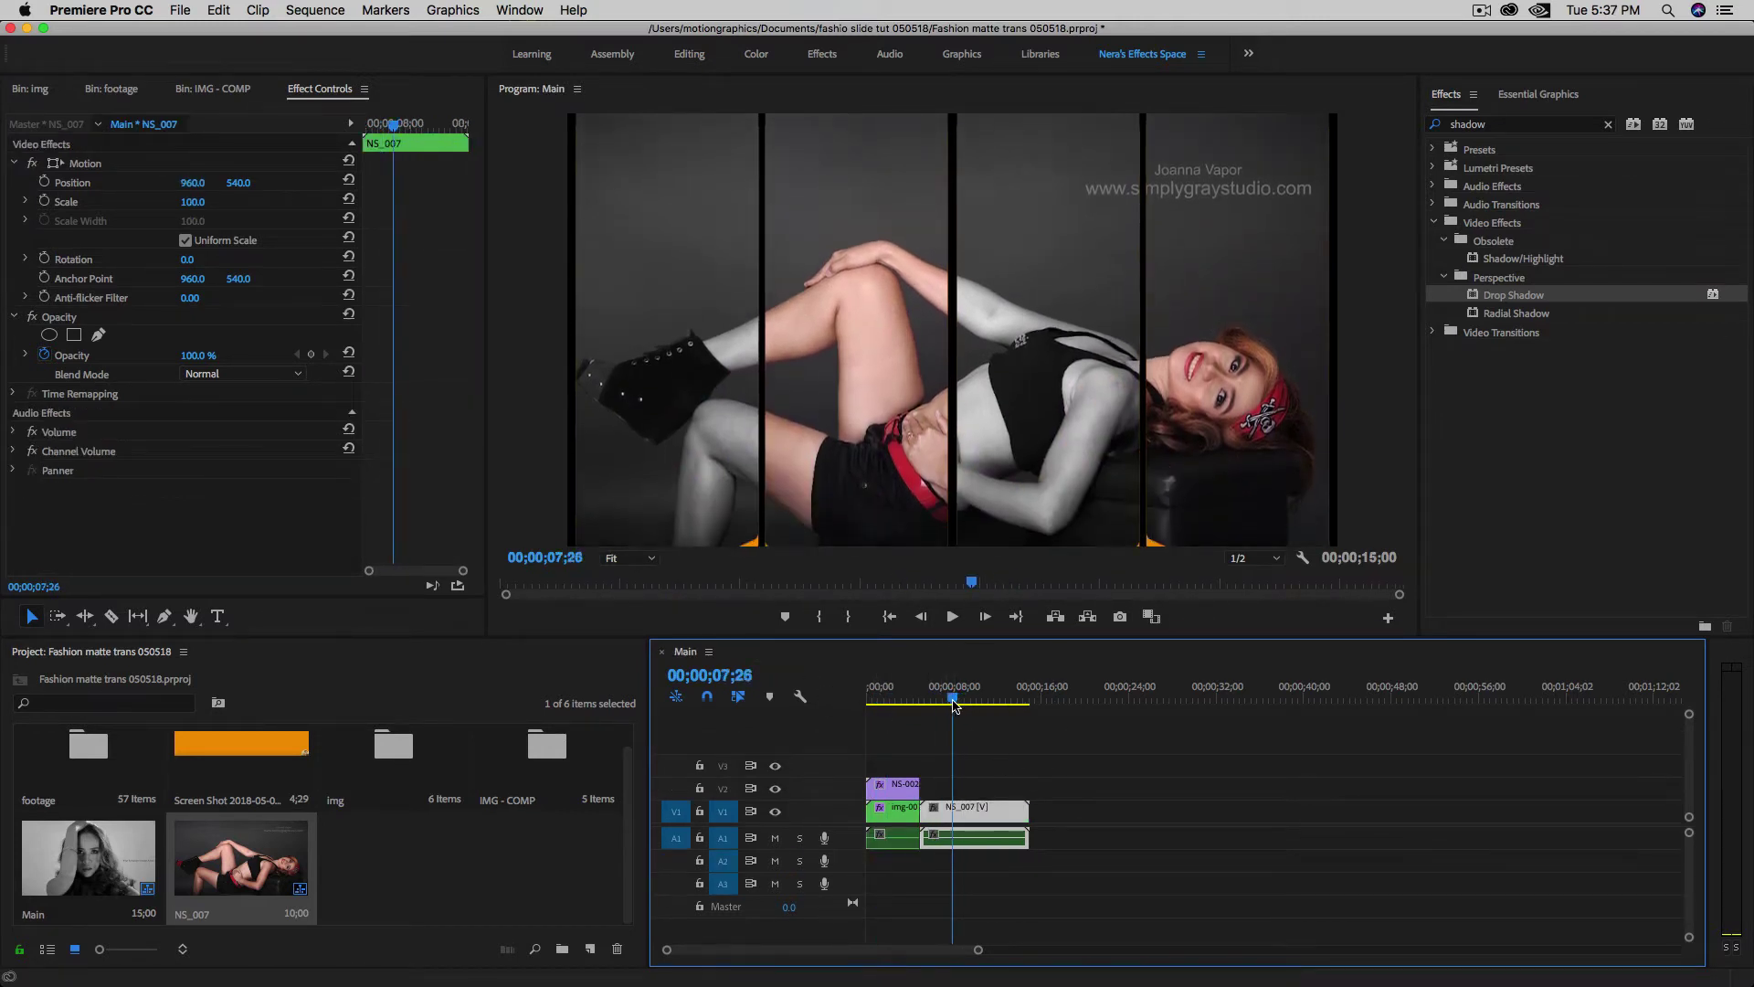
left_click(790, 668)
type("500")
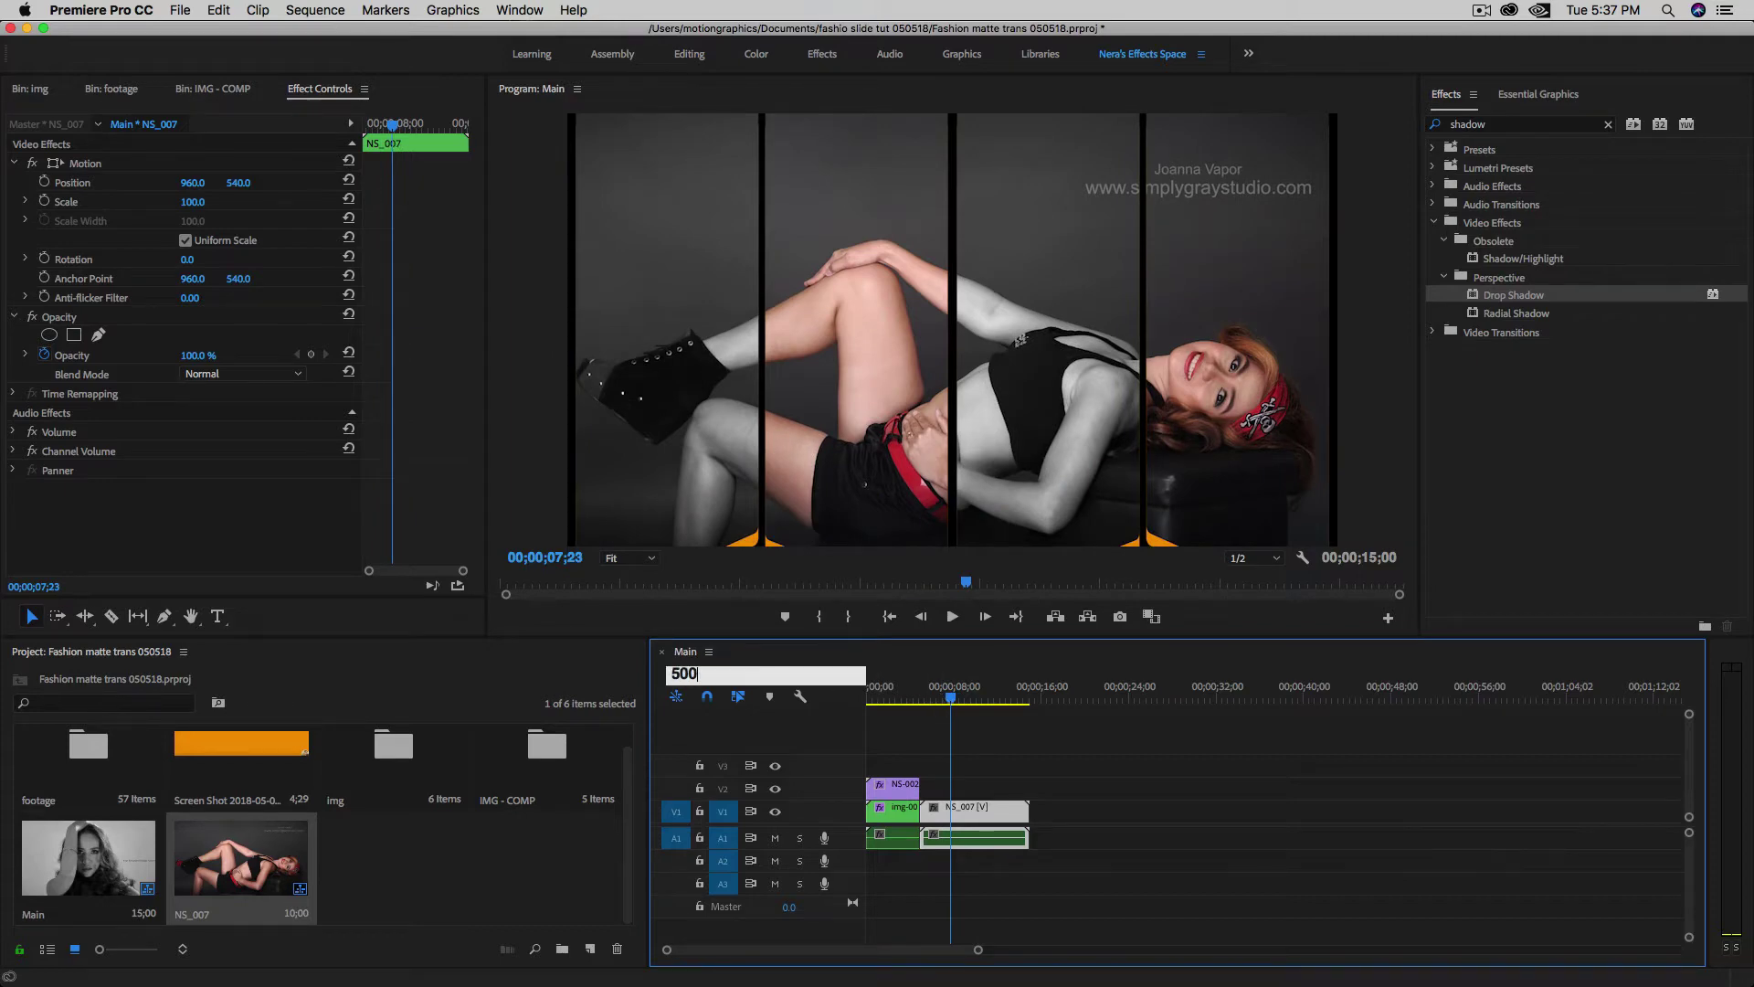
key("Return")
left_click(968, 761)
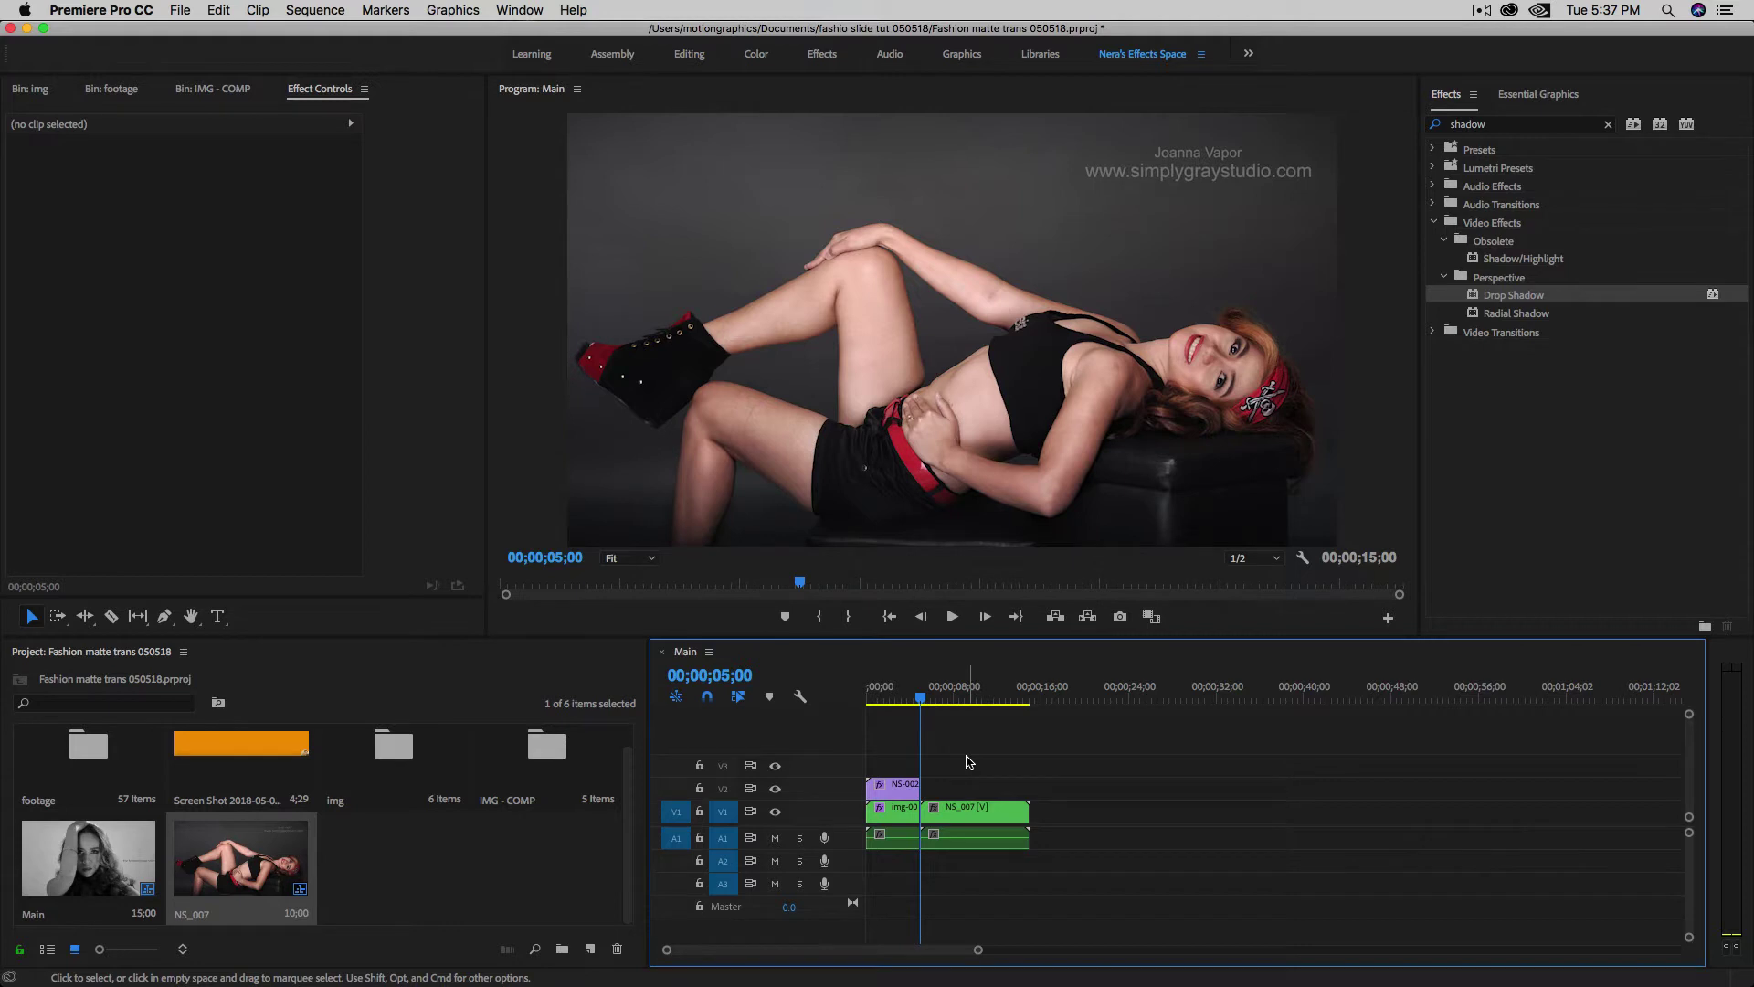
key("m")
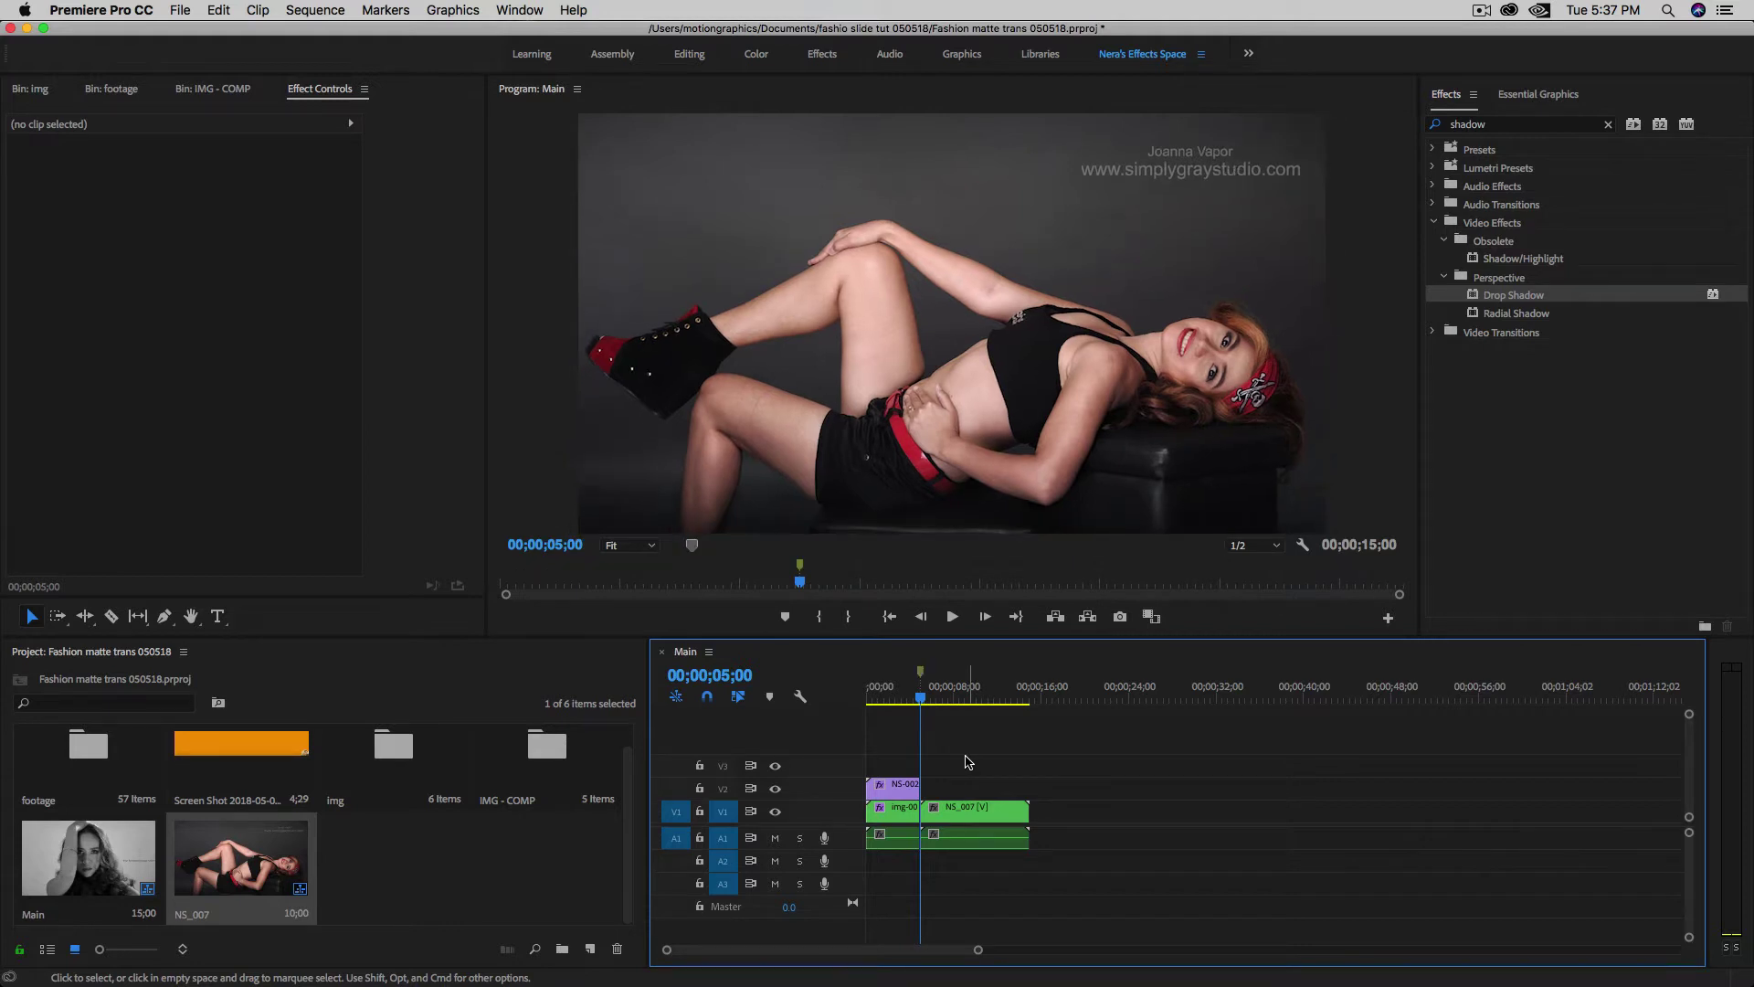
- Add a marker at 00;00;10;00 and trim the end of the NS_007 clip on V1 to it
left_click(706, 675)
type("1")
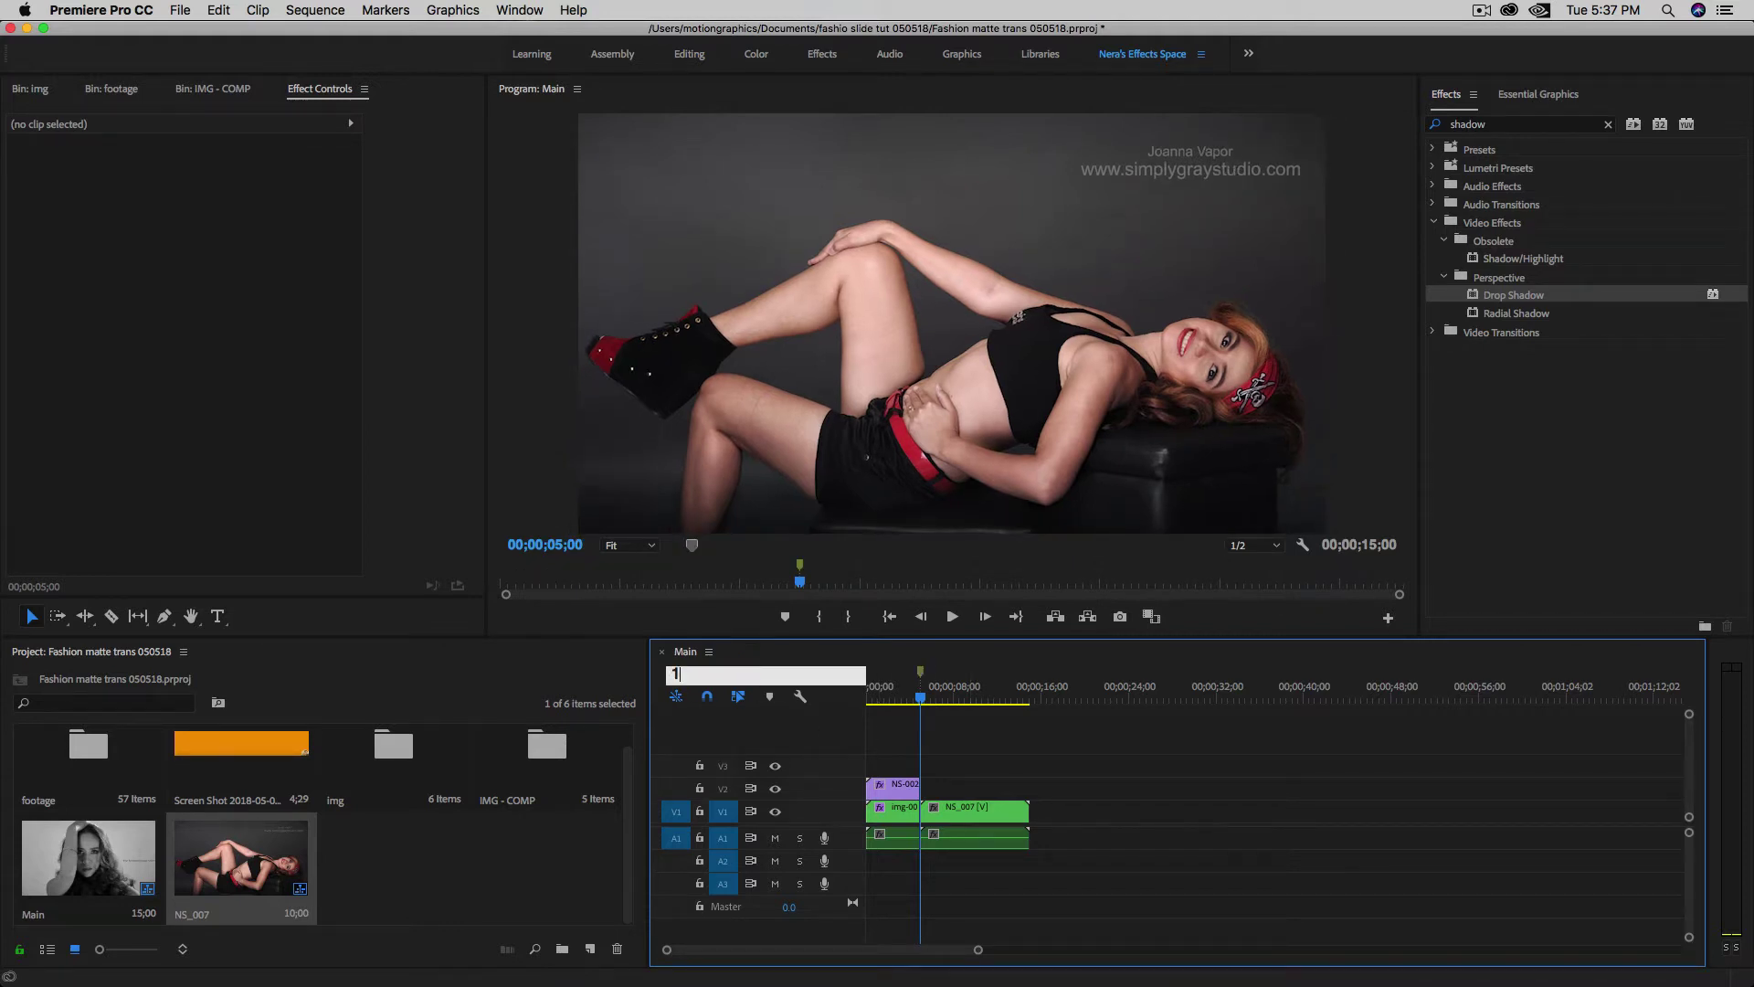
type("0;00")
key("Return")
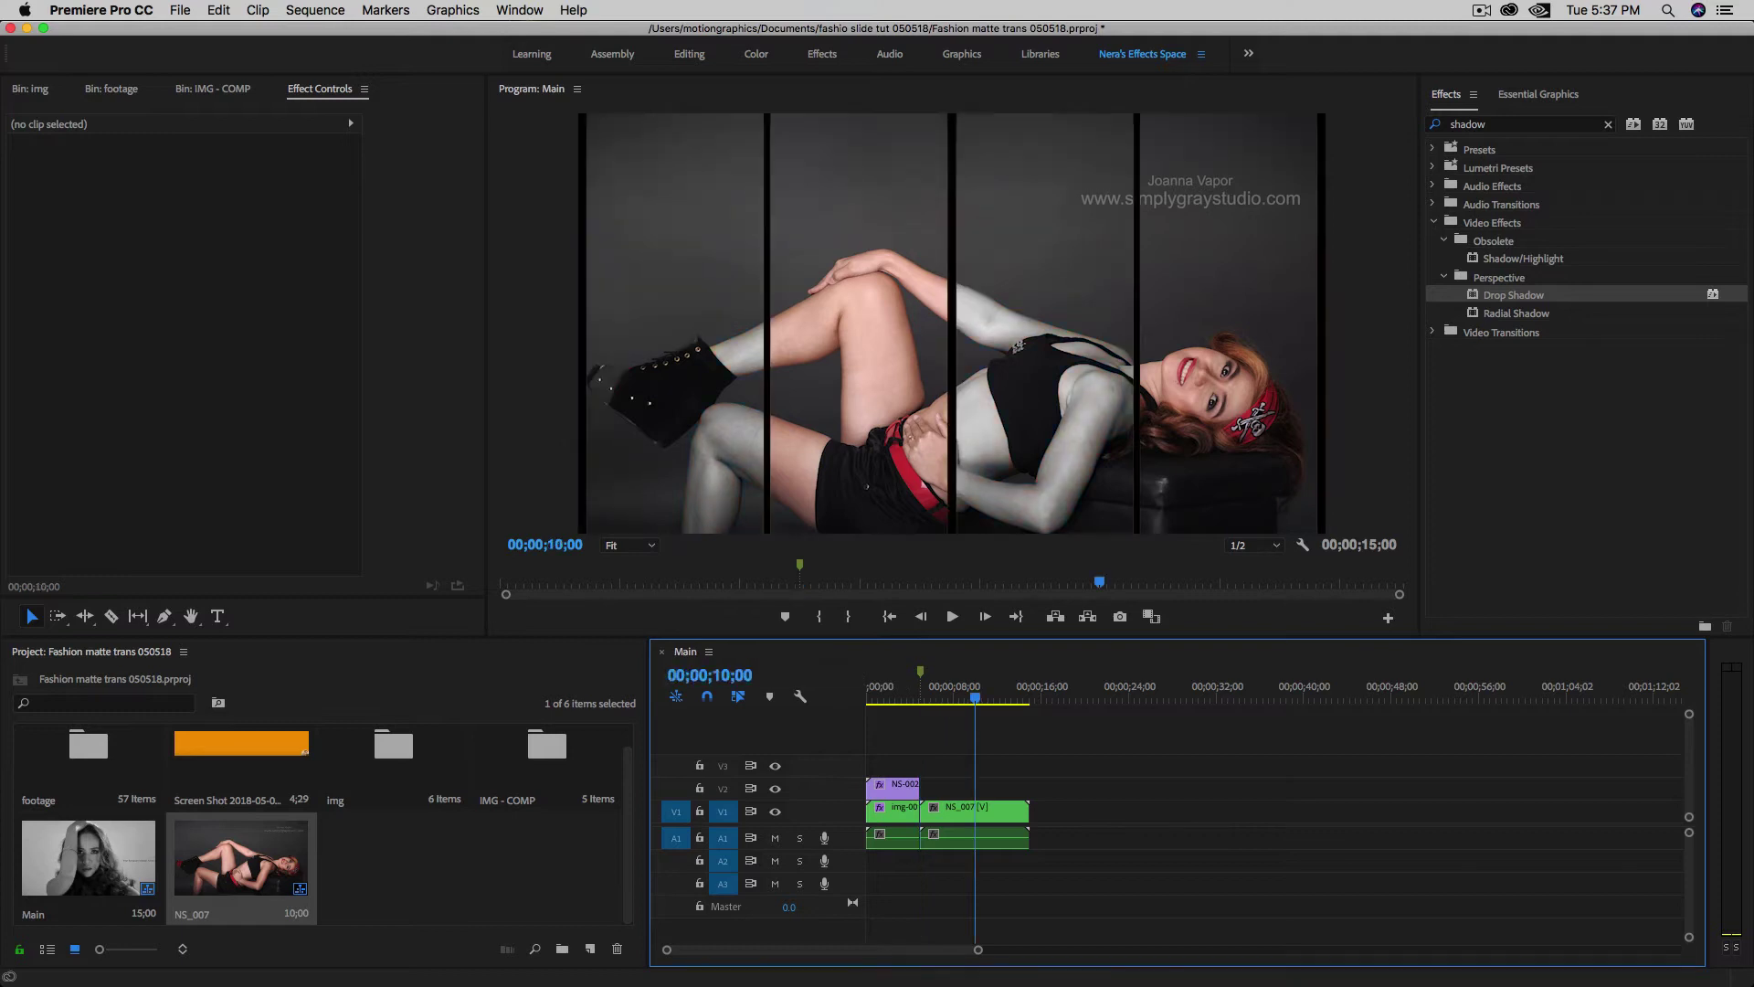
key("m")
left_click_drag(1017, 808, 975, 807)
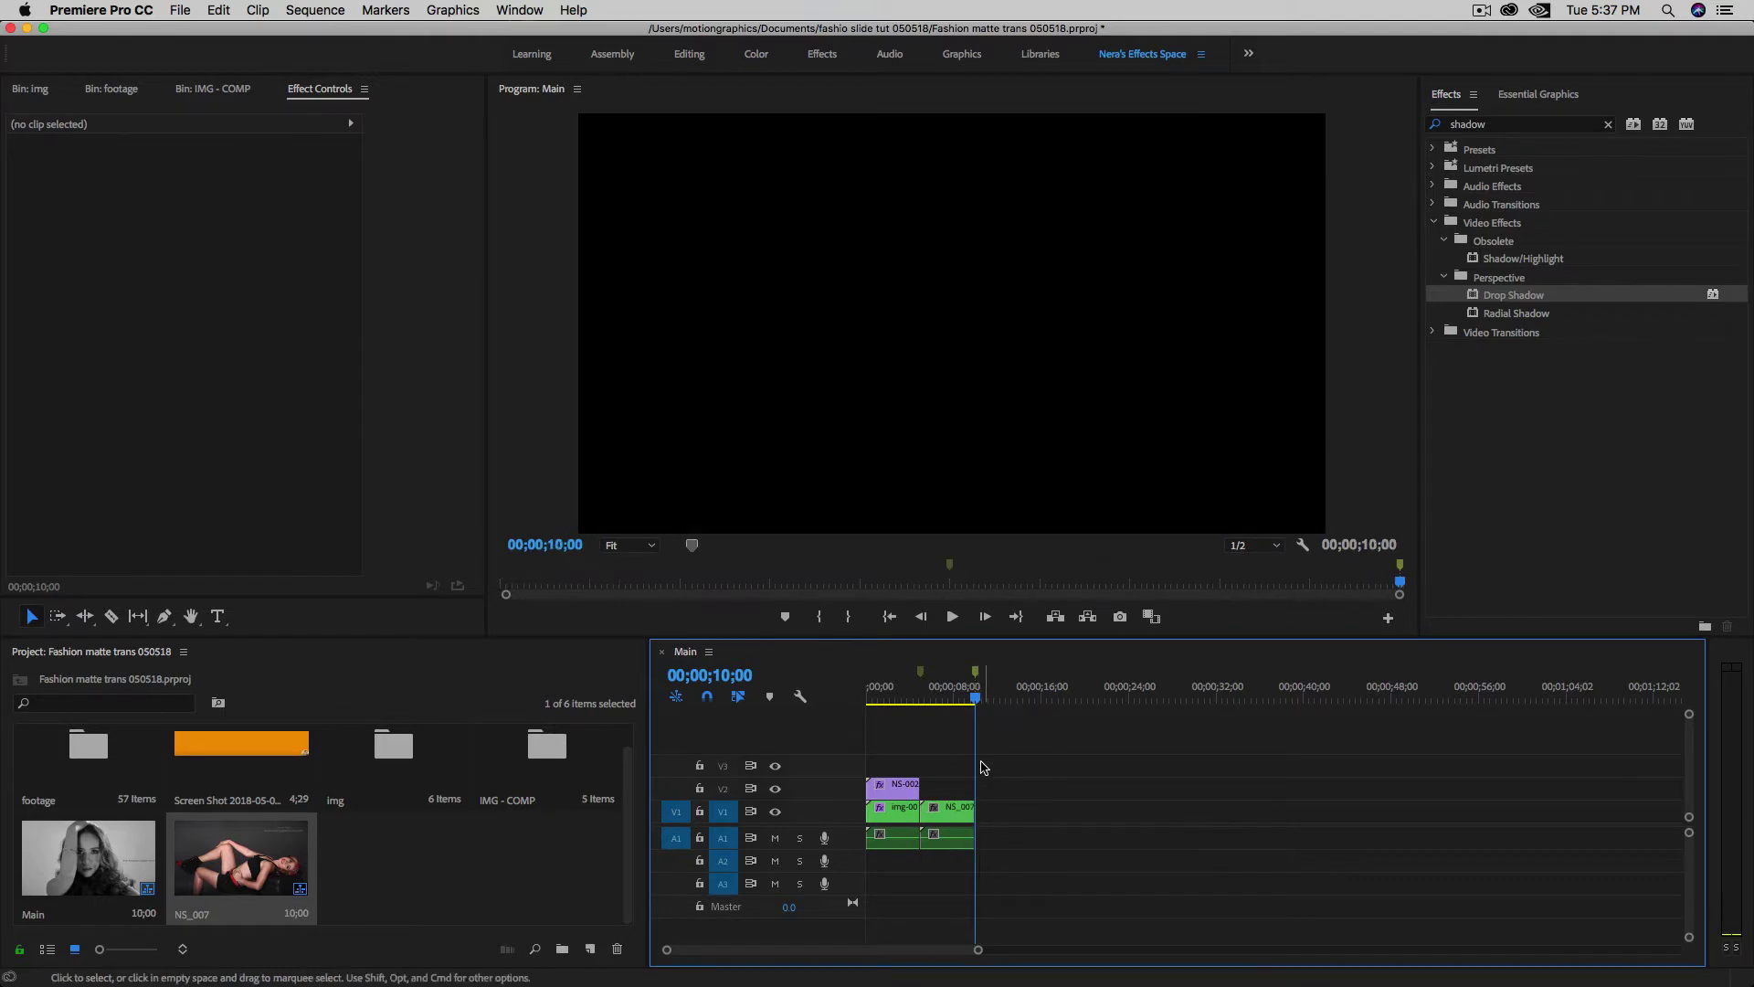
left_click(949, 812)
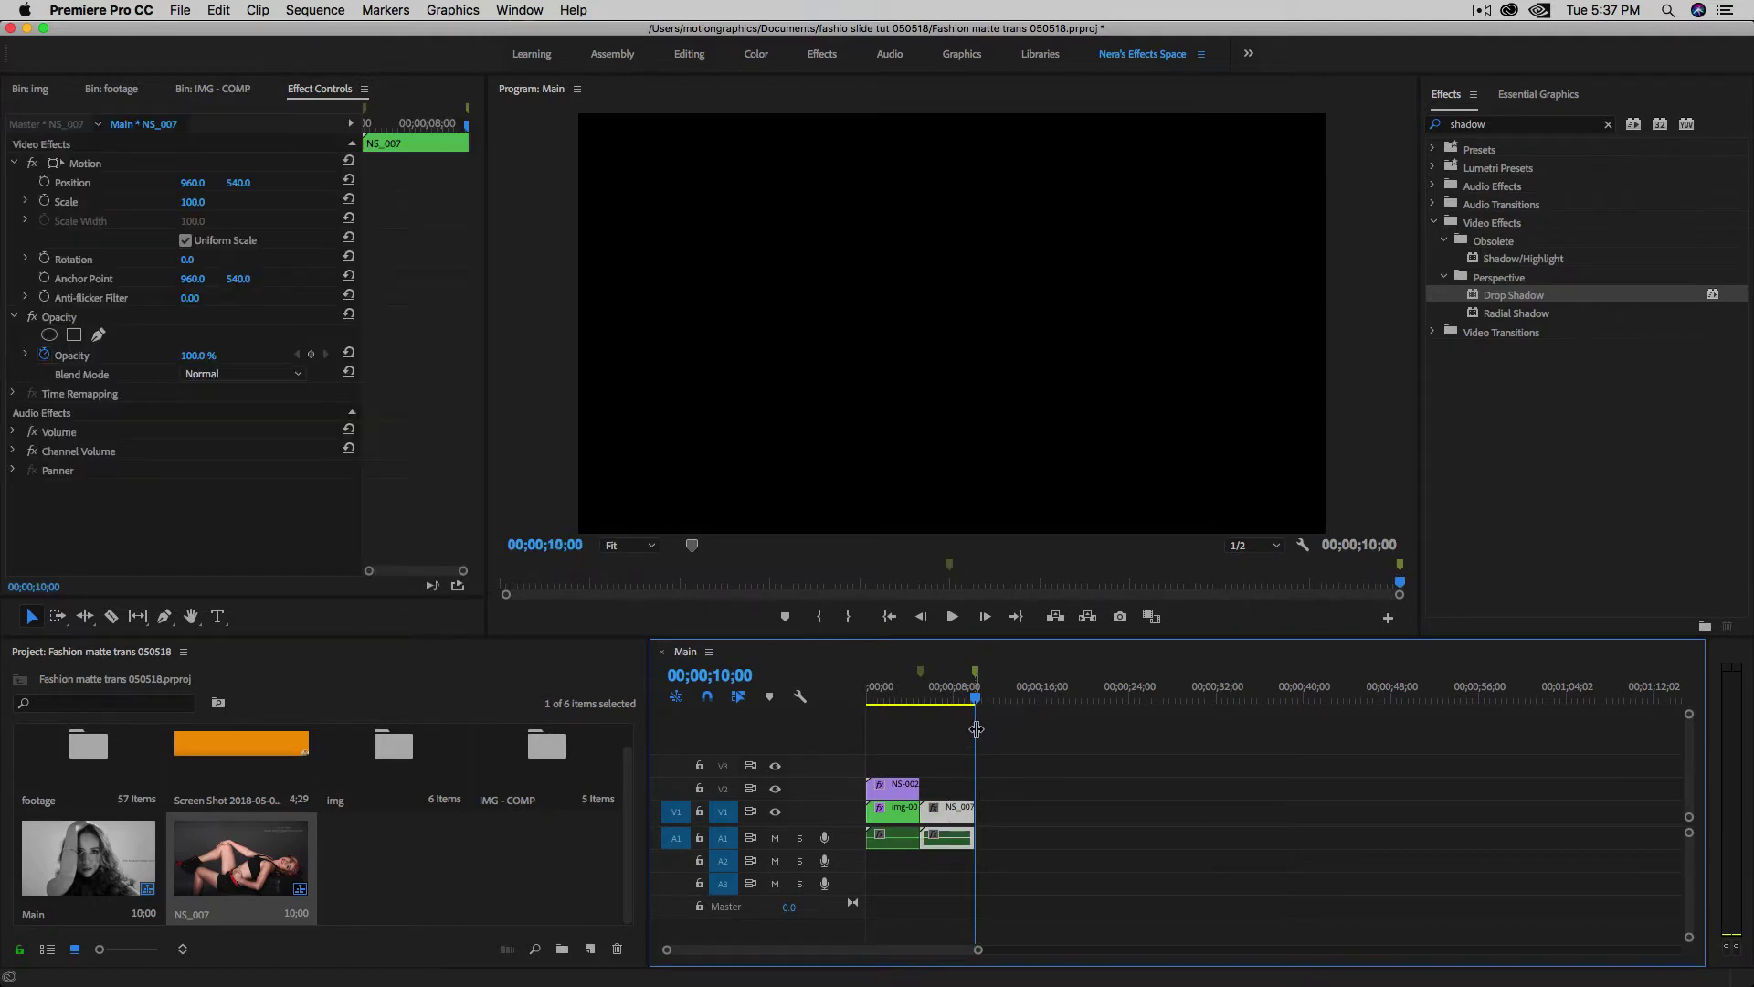
key("=")
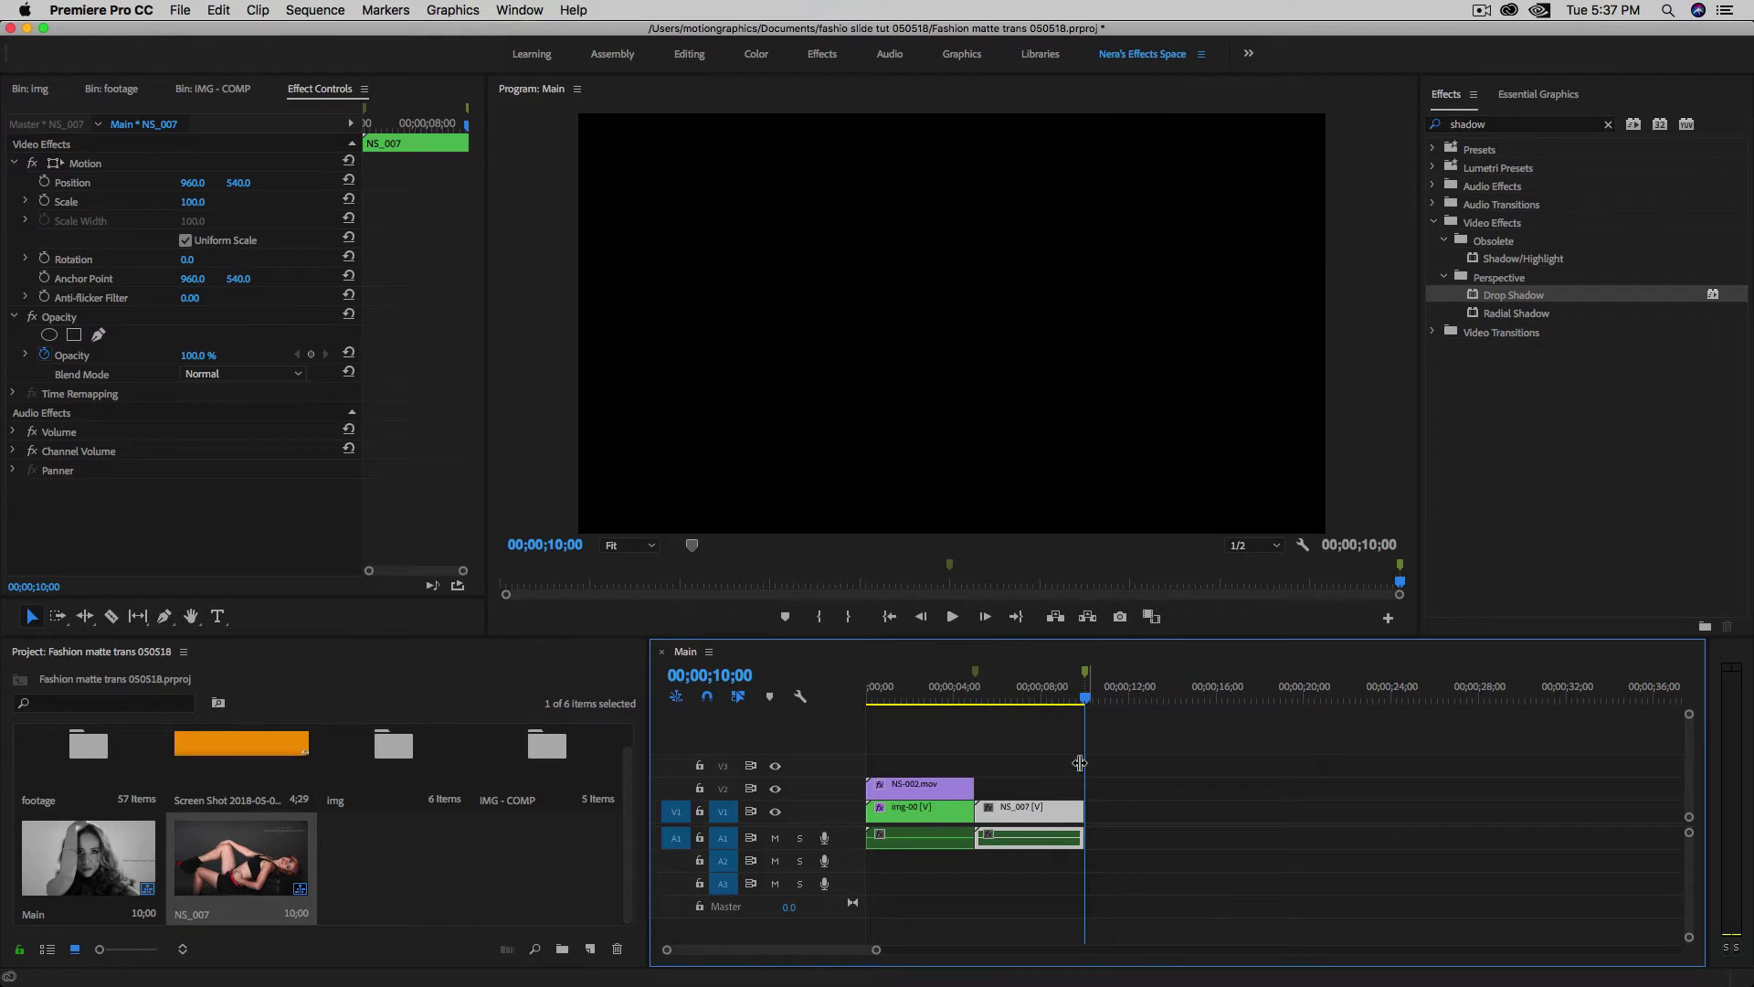
- Place img-003 from the IMG - COMP bin on V1 directly after NS_007 and scrub across the cut
left_click(199, 91)
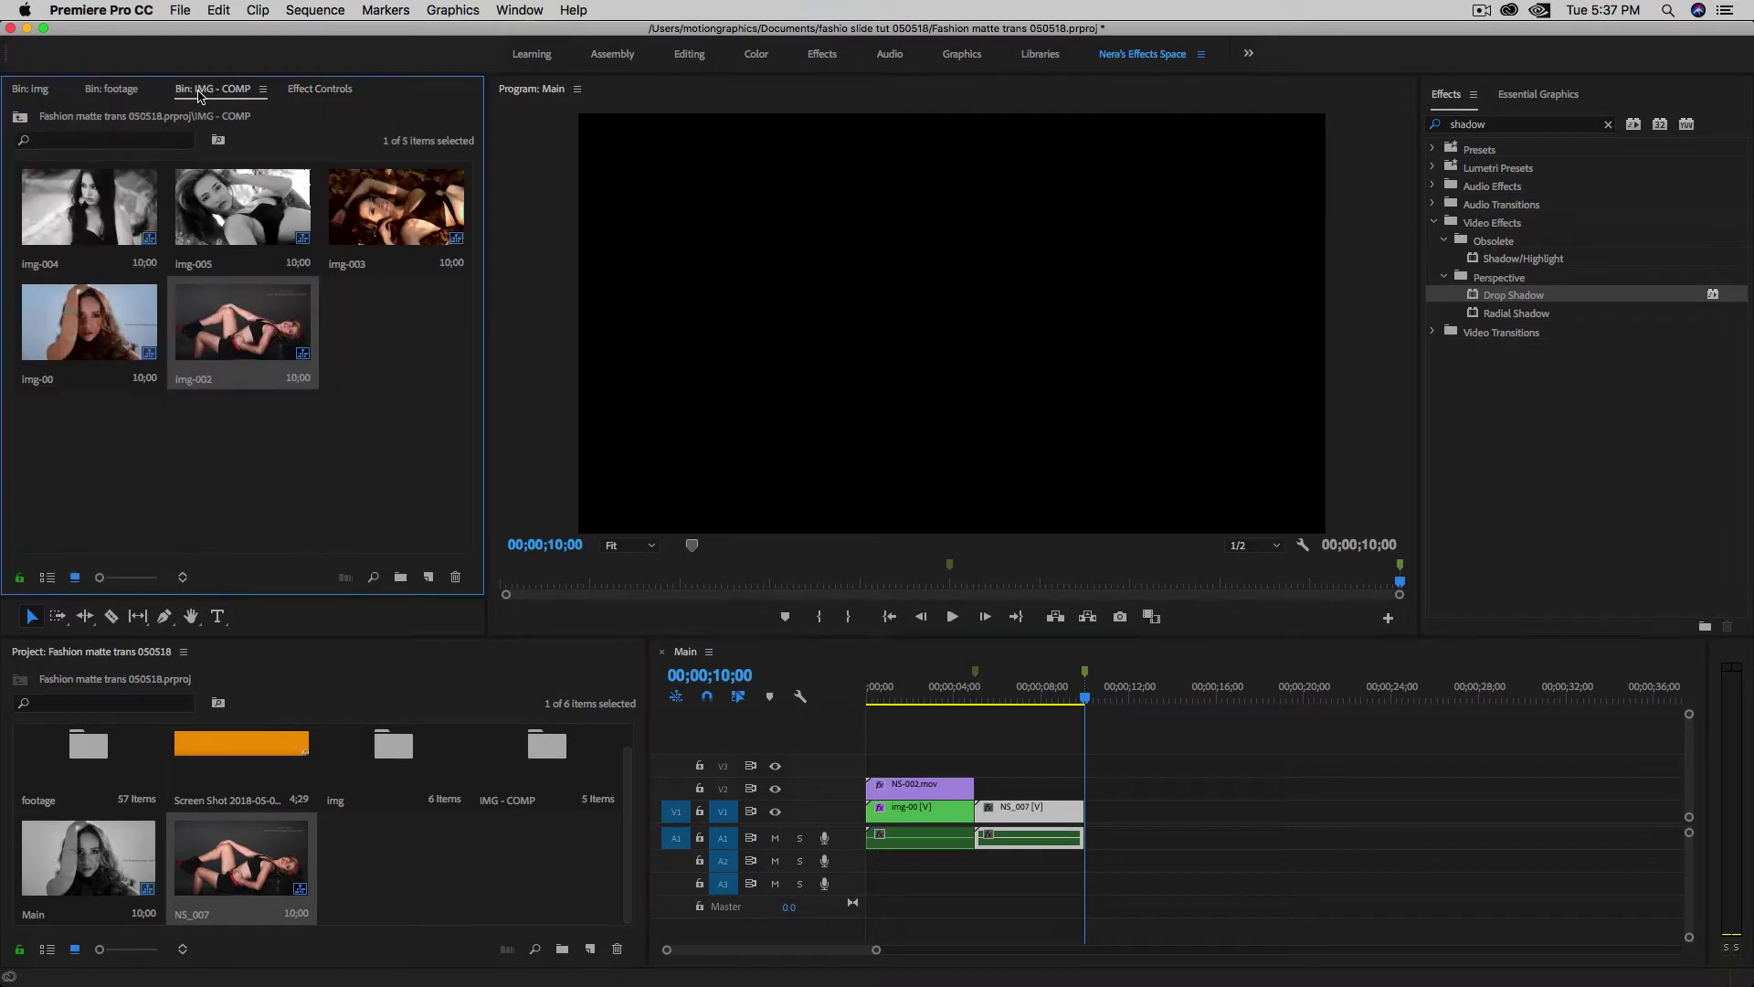
left_click(424, 456)
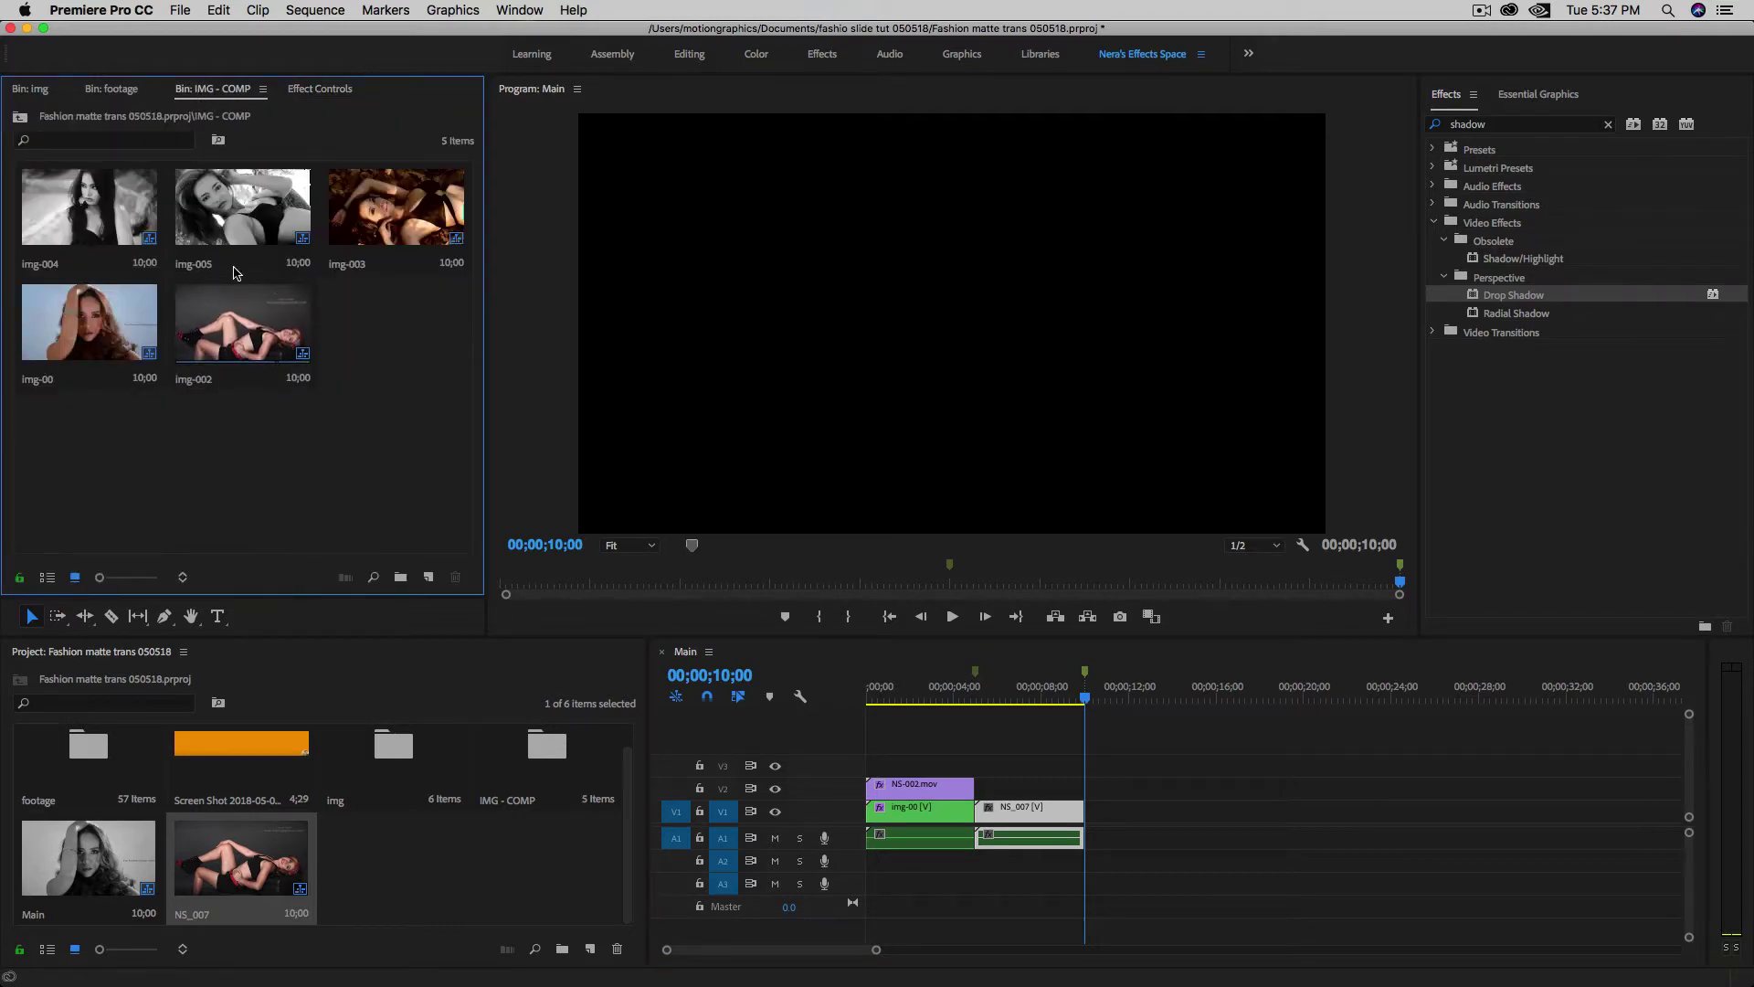
left_click_drag(358, 227, 1096, 824)
left_click(1076, 698)
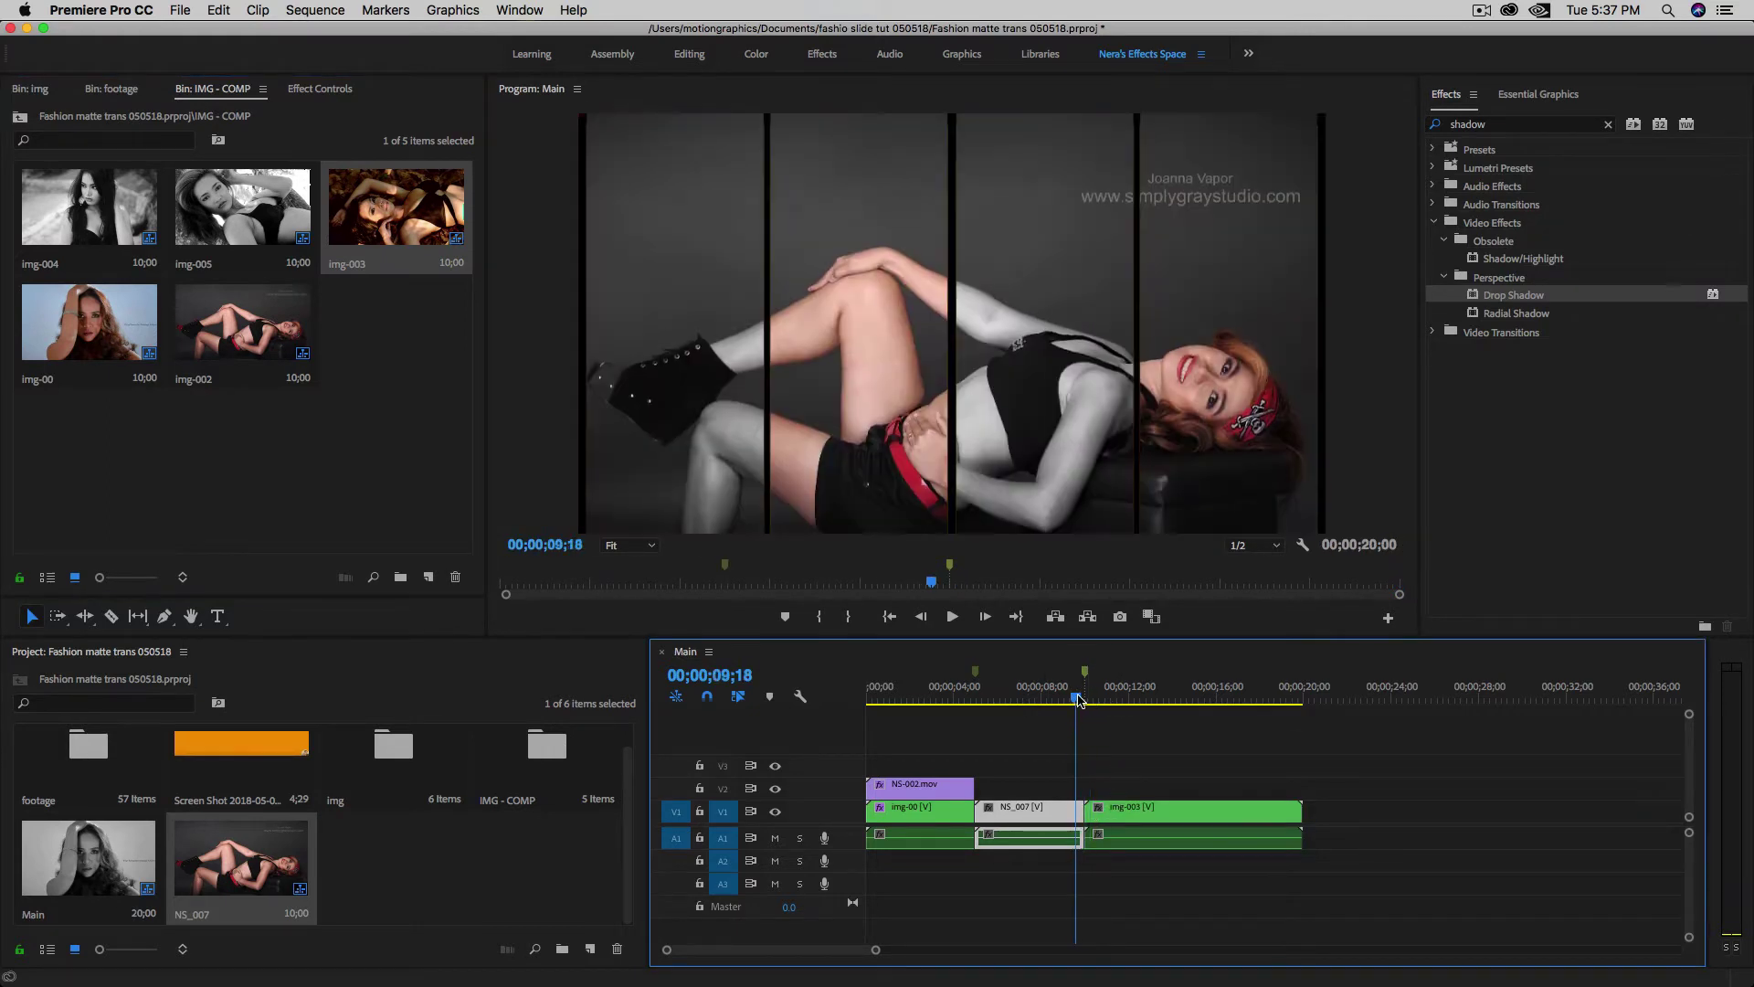
left_click_drag(1079, 700, 1086, 701)
left_click_drag(1087, 702, 1098, 702)
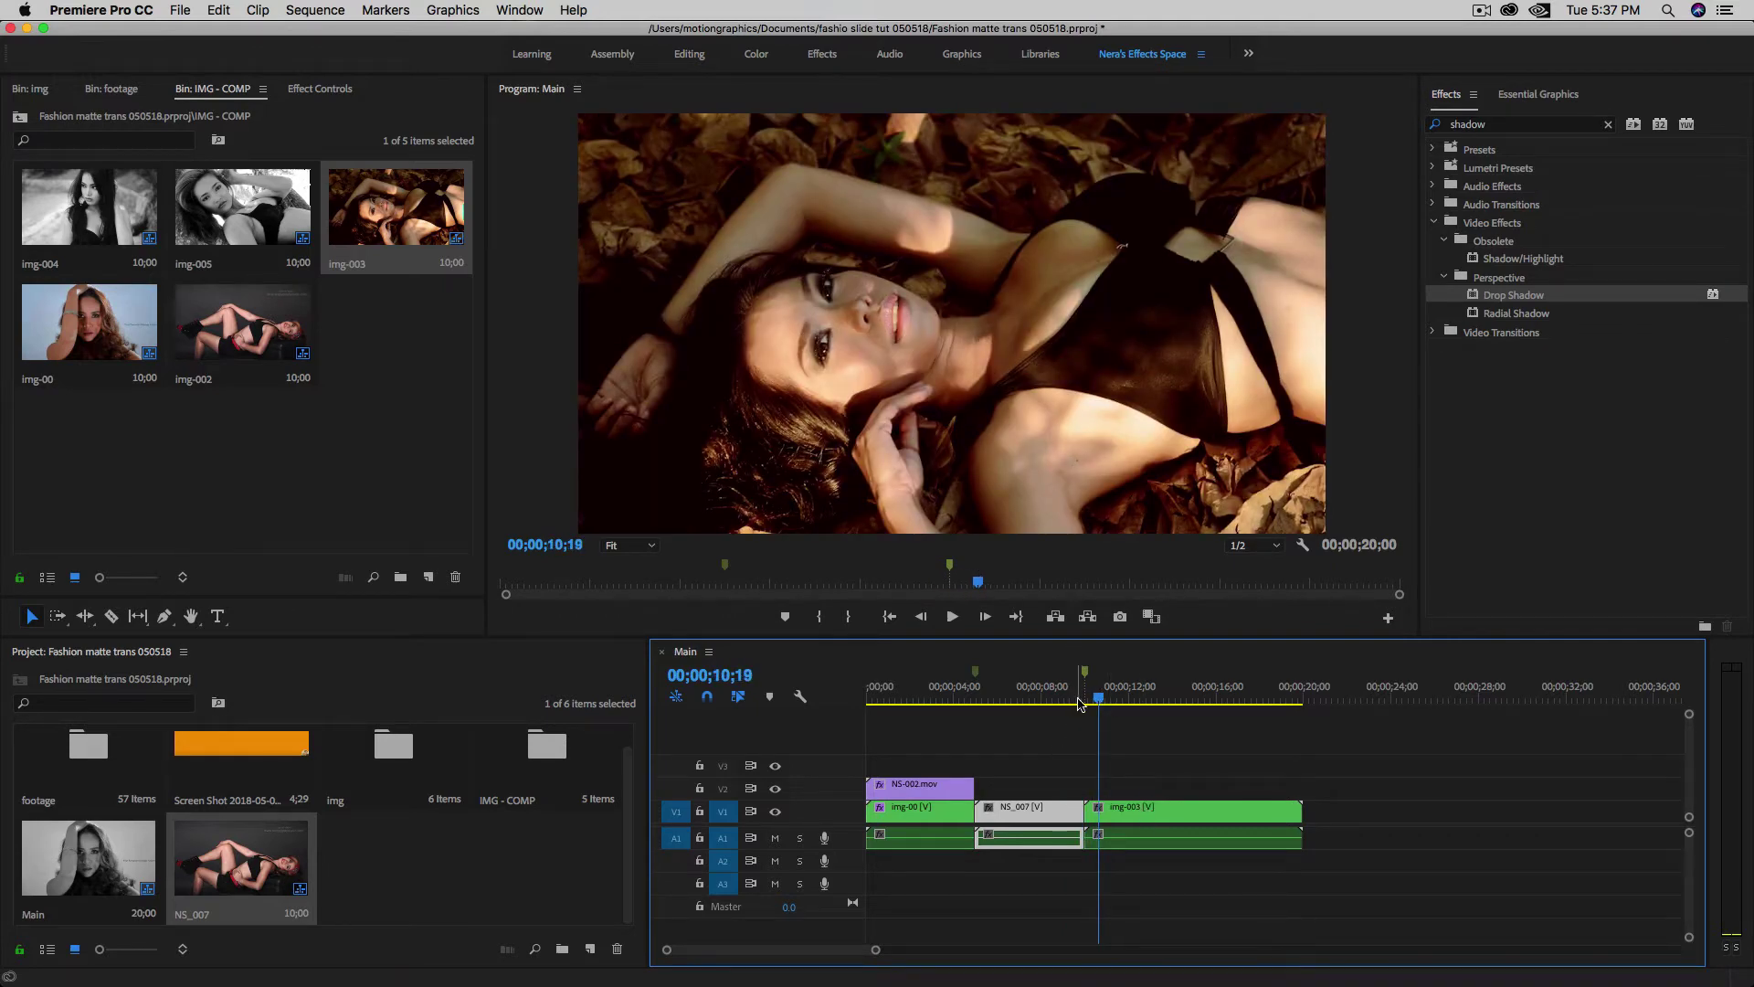
- Find NS-010.mov in the footage bin by searching 010 and place it on V2 above the start of img-003
left_click(111, 89)
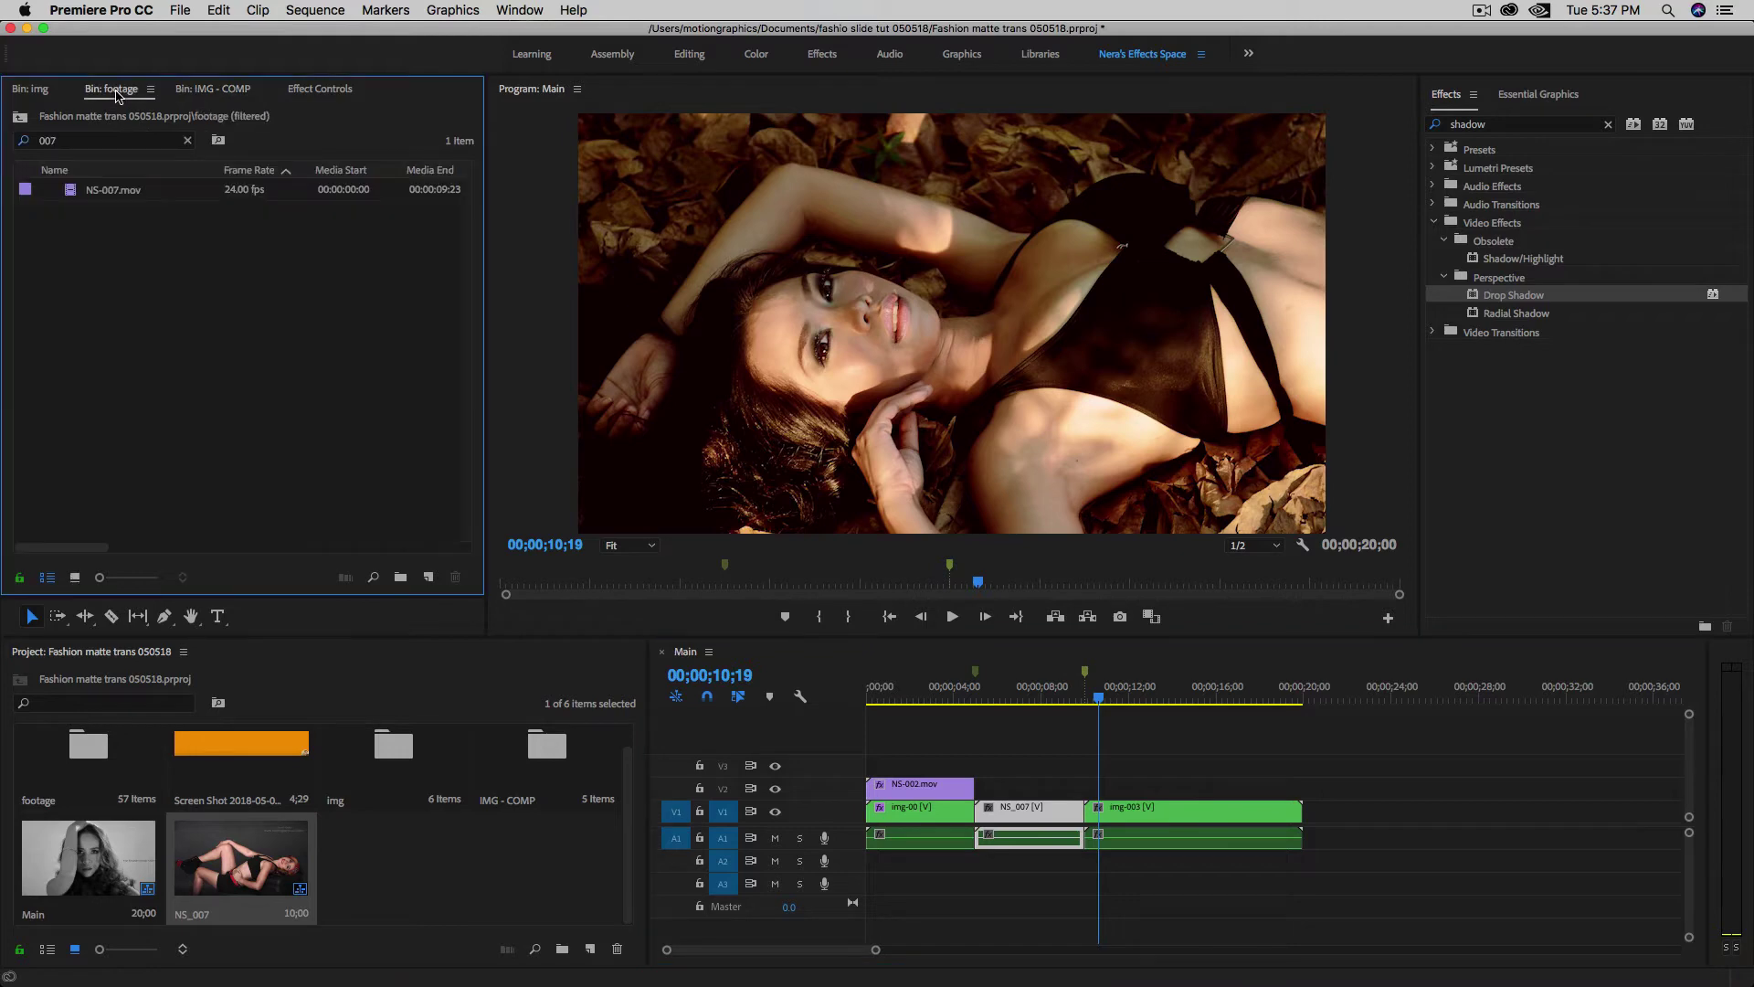
left_click(187, 141)
left_click(147, 141)
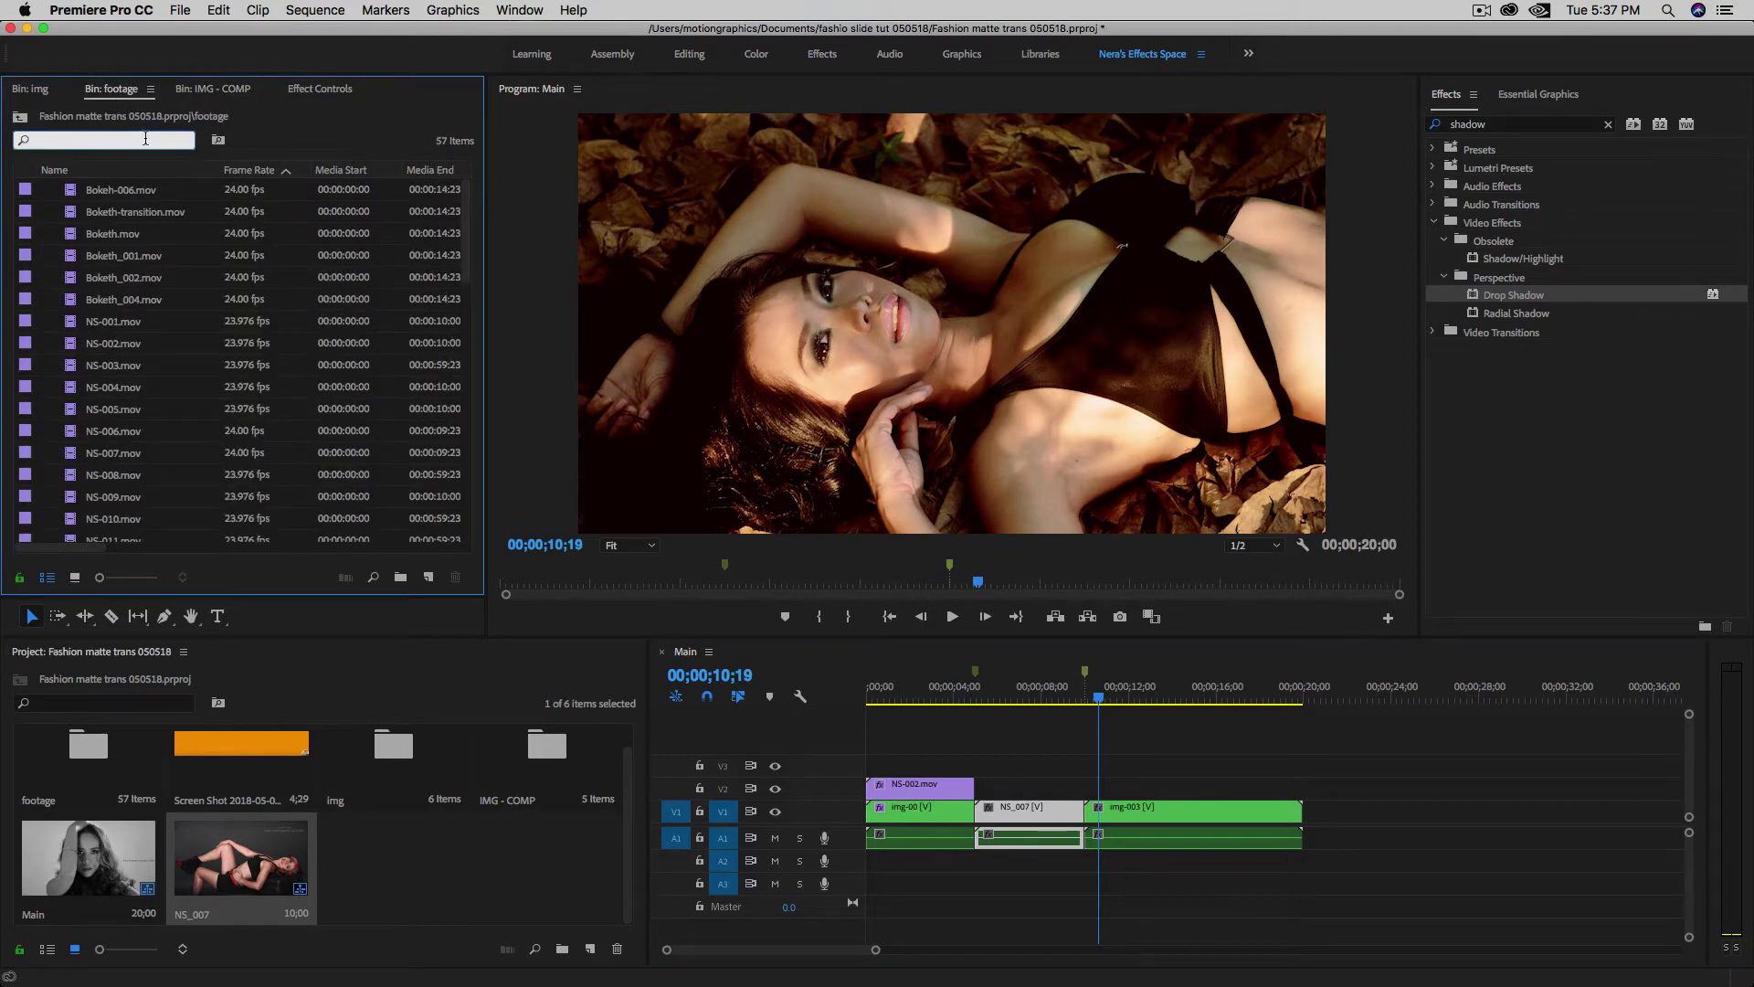
type("010")
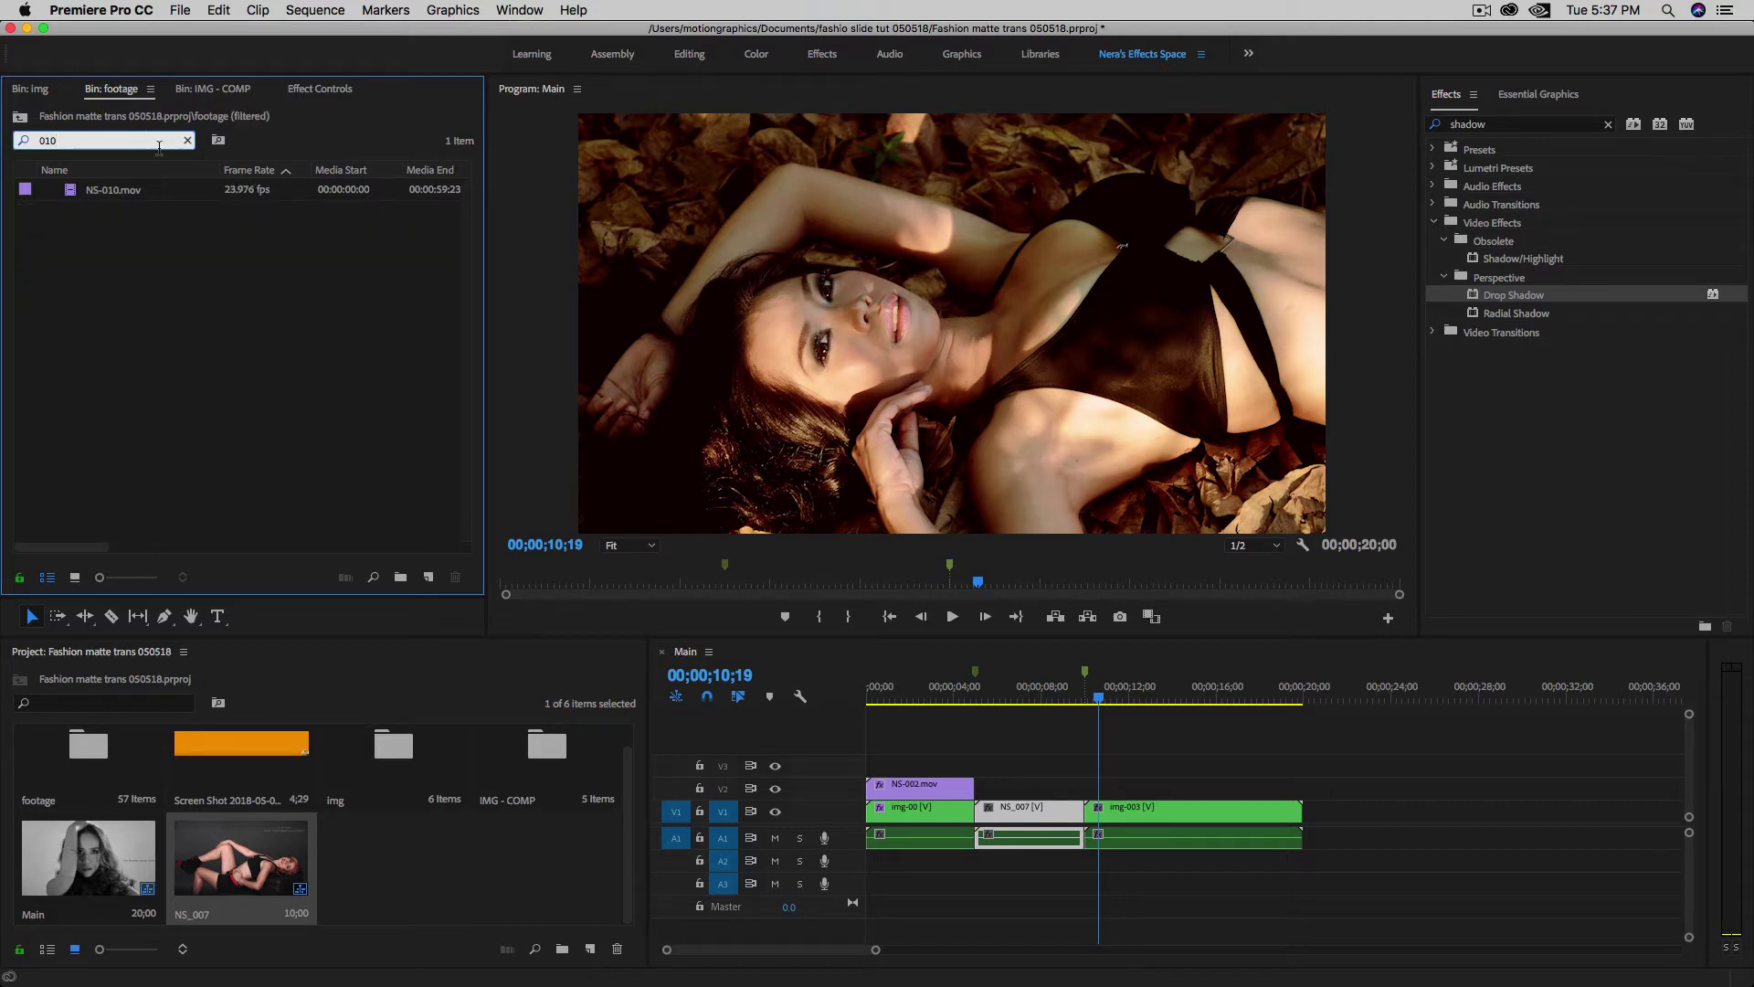
left_click(96, 194)
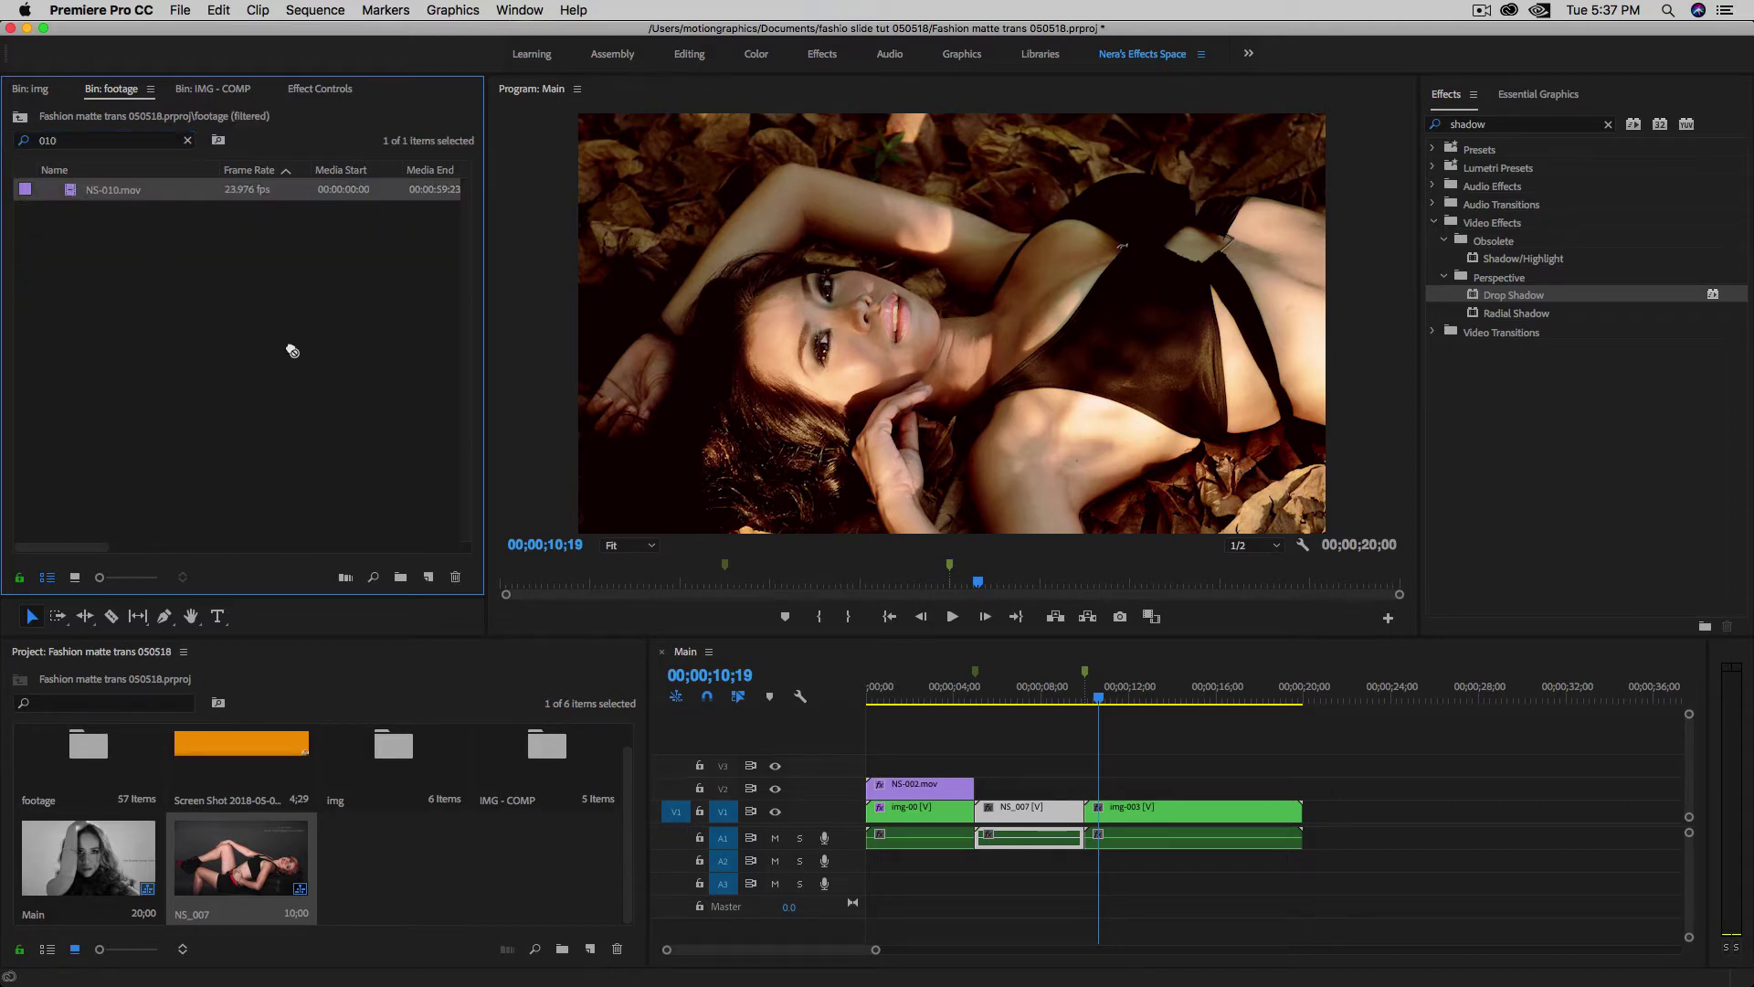
left_click_drag(293, 350, 1089, 800)
mouse_move(1098, 698)
left_mouse_down()
mouse_move(1075, 701)
mouse_move(1111, 711)
left_mouse_up()
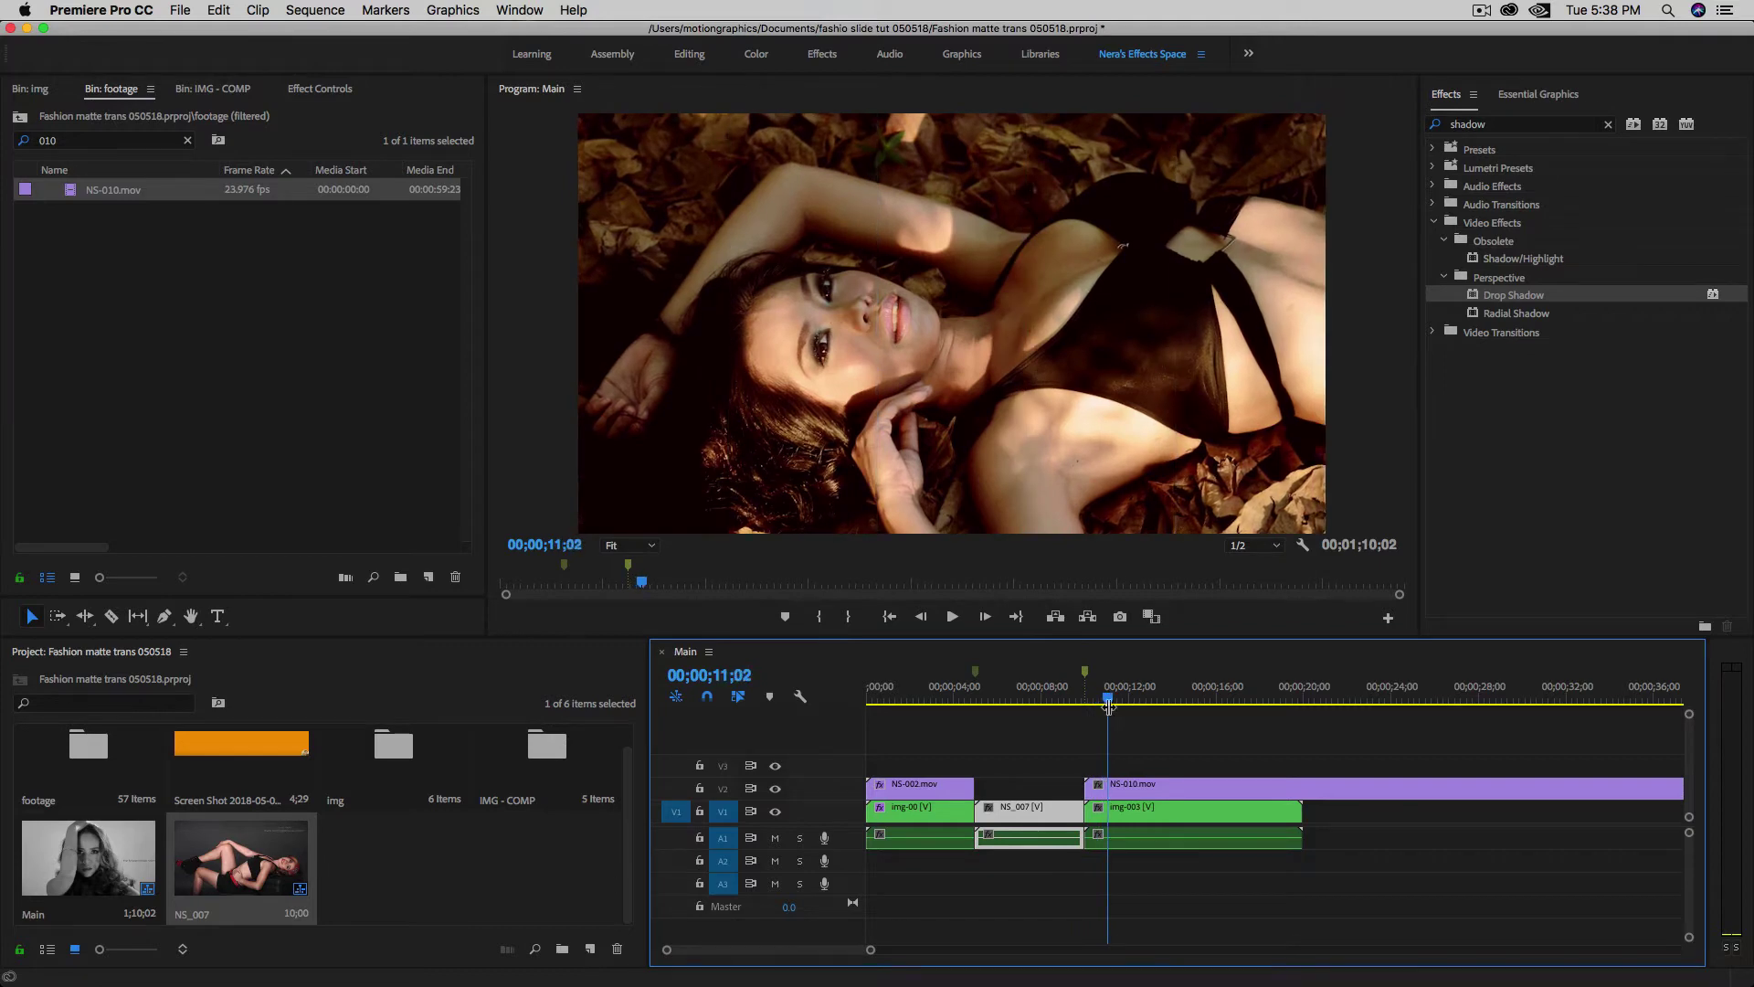
- Split NS-010.mov on V2 at 00;00;11;02 and delete the portion after the cut
left_click(1129, 784)
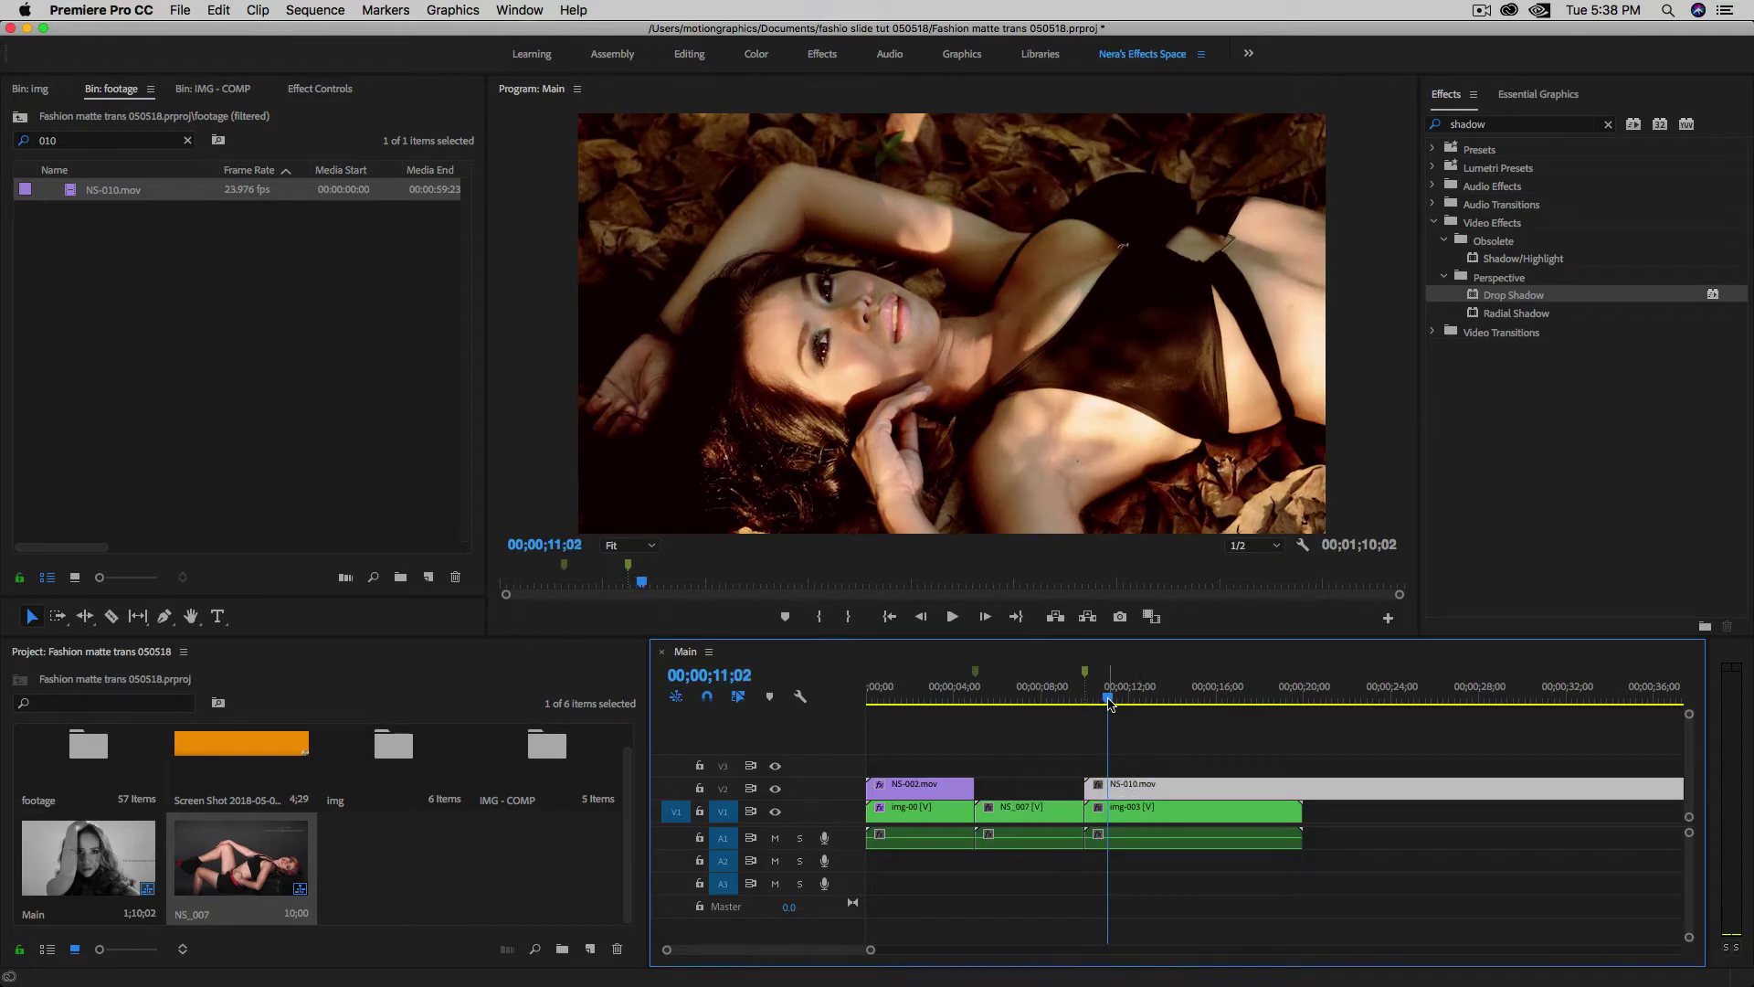
left_click_drag(1111, 701, 1109, 700)
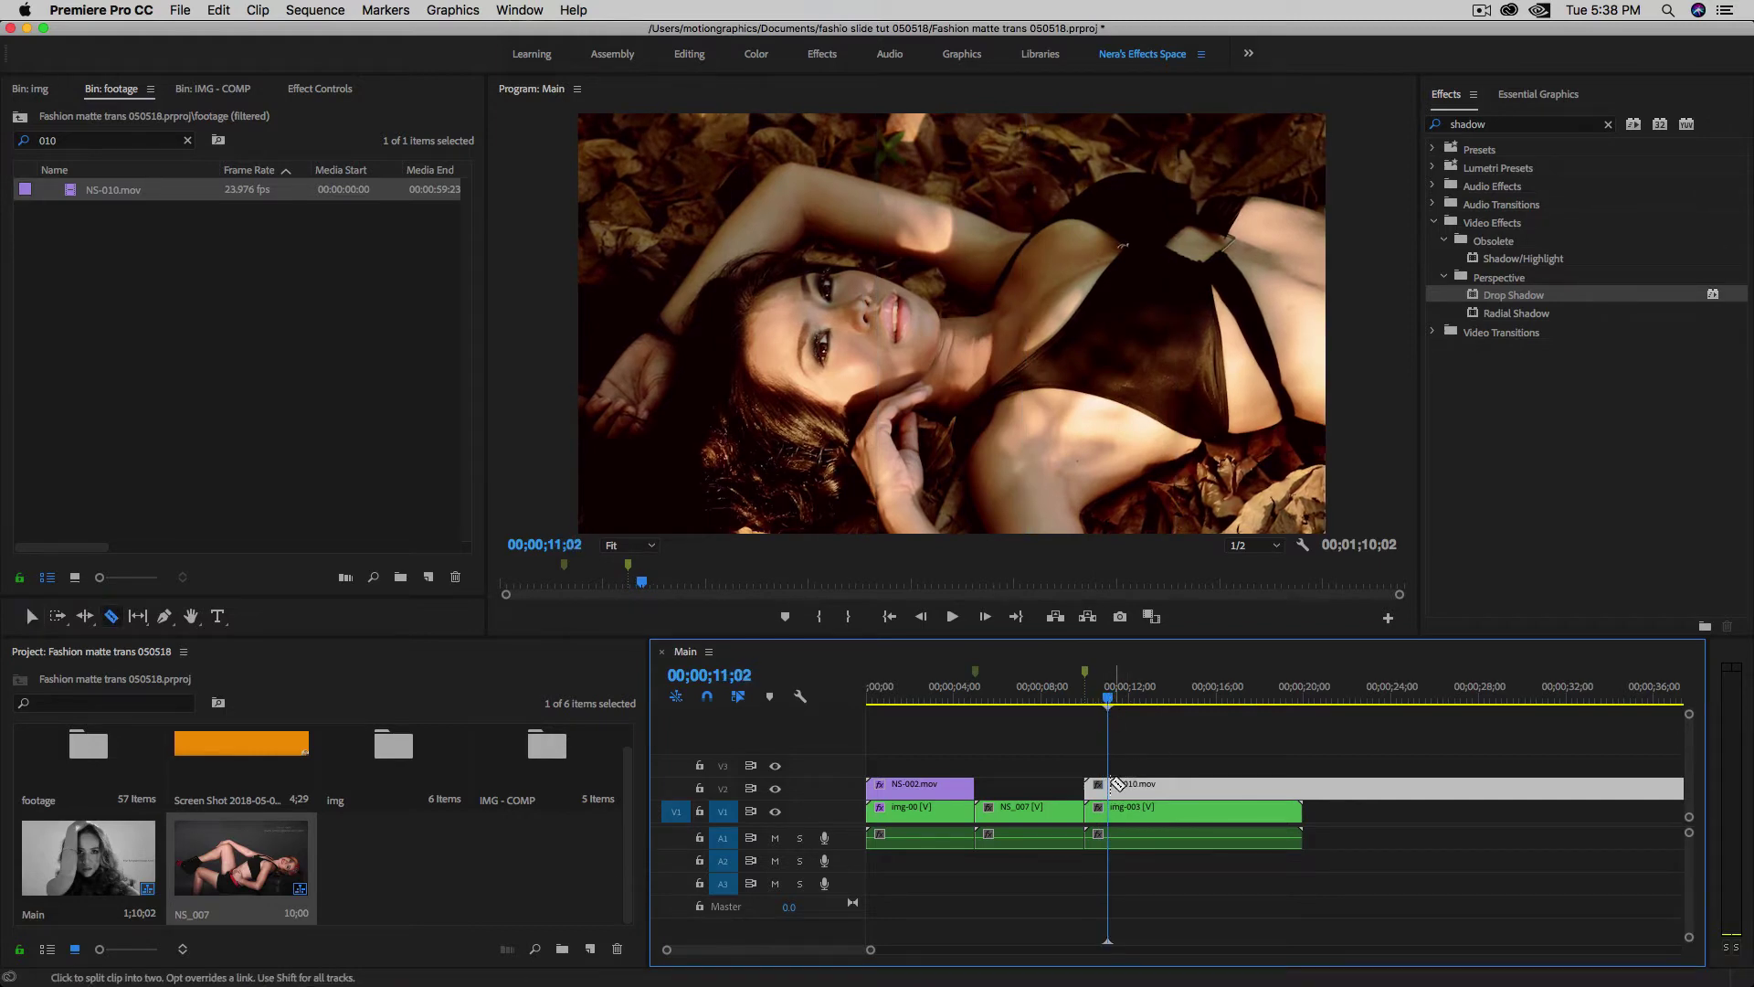
left_click(1118, 785)
key("v")
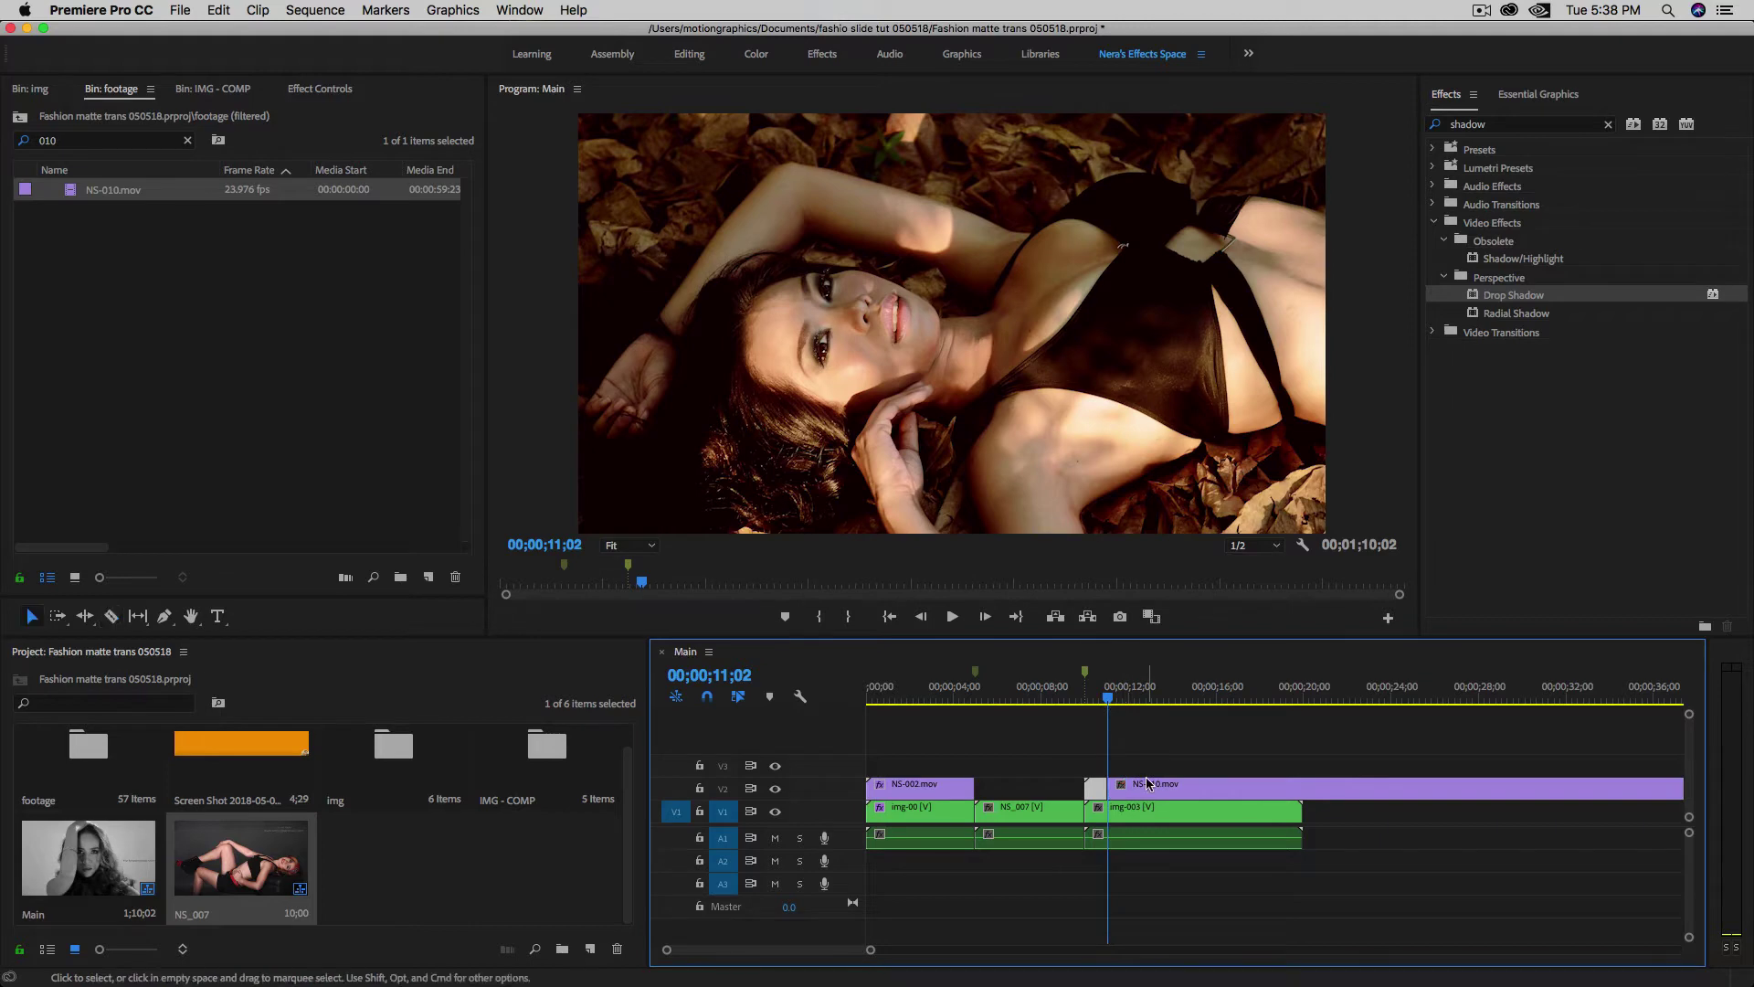
left_click(1157, 789)
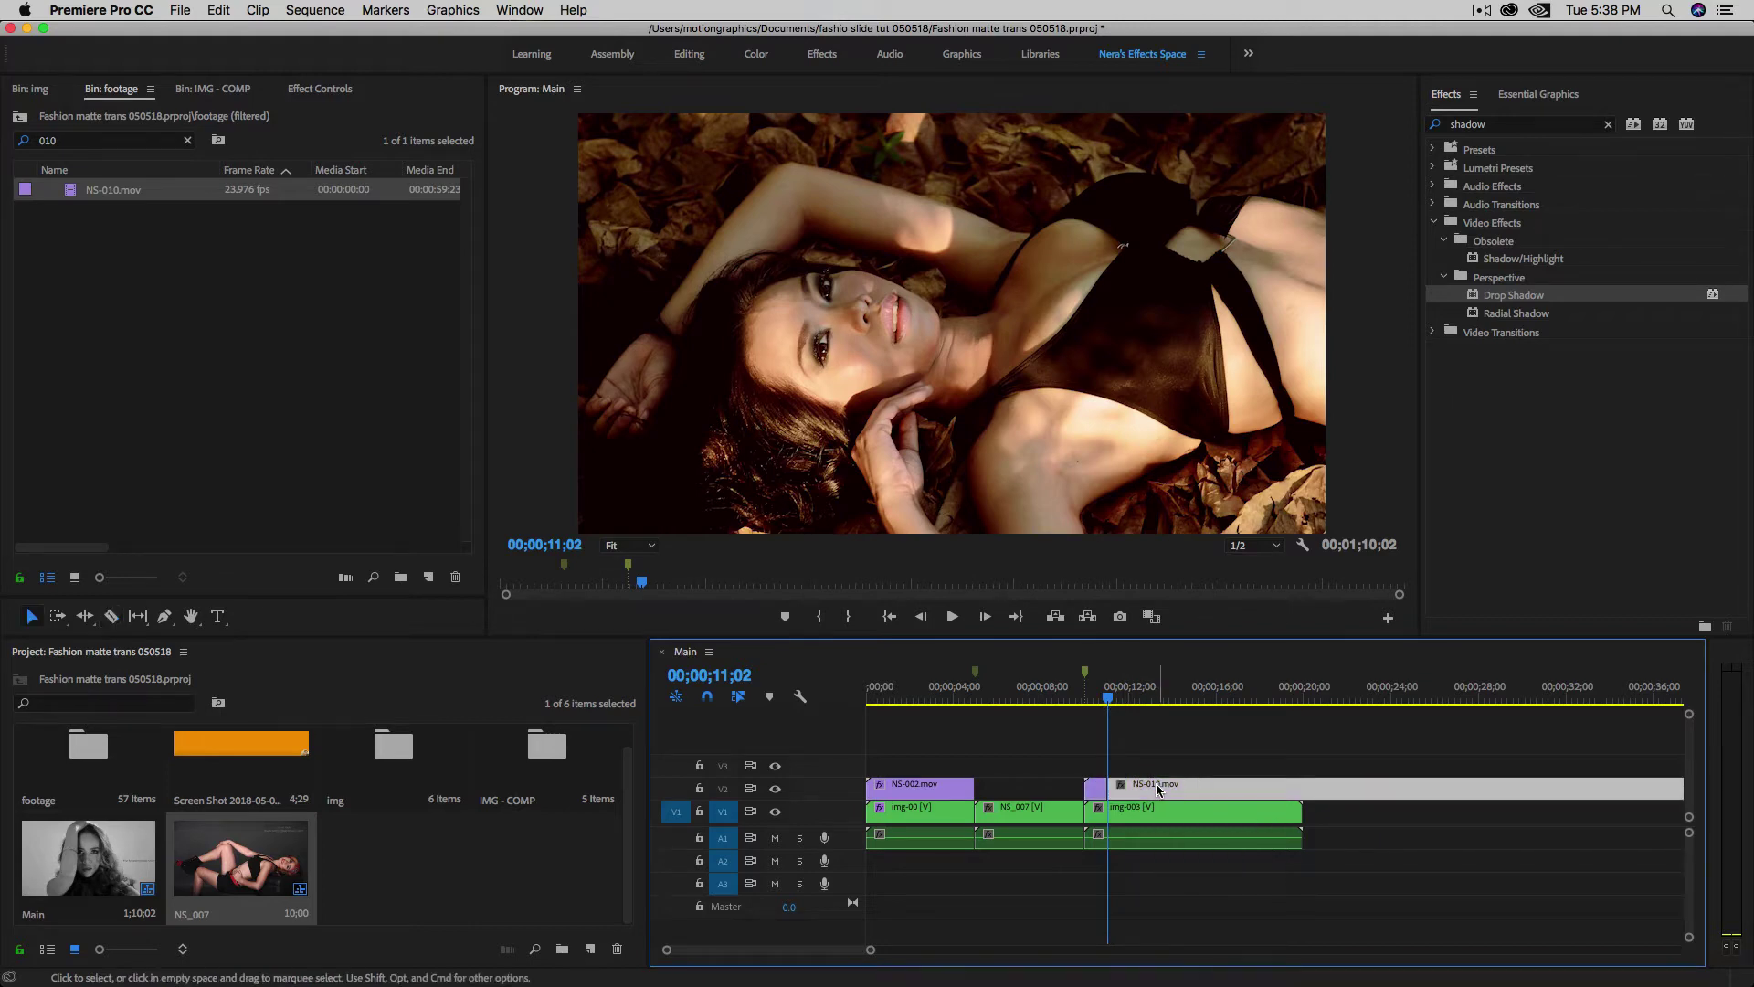
key("Delete")
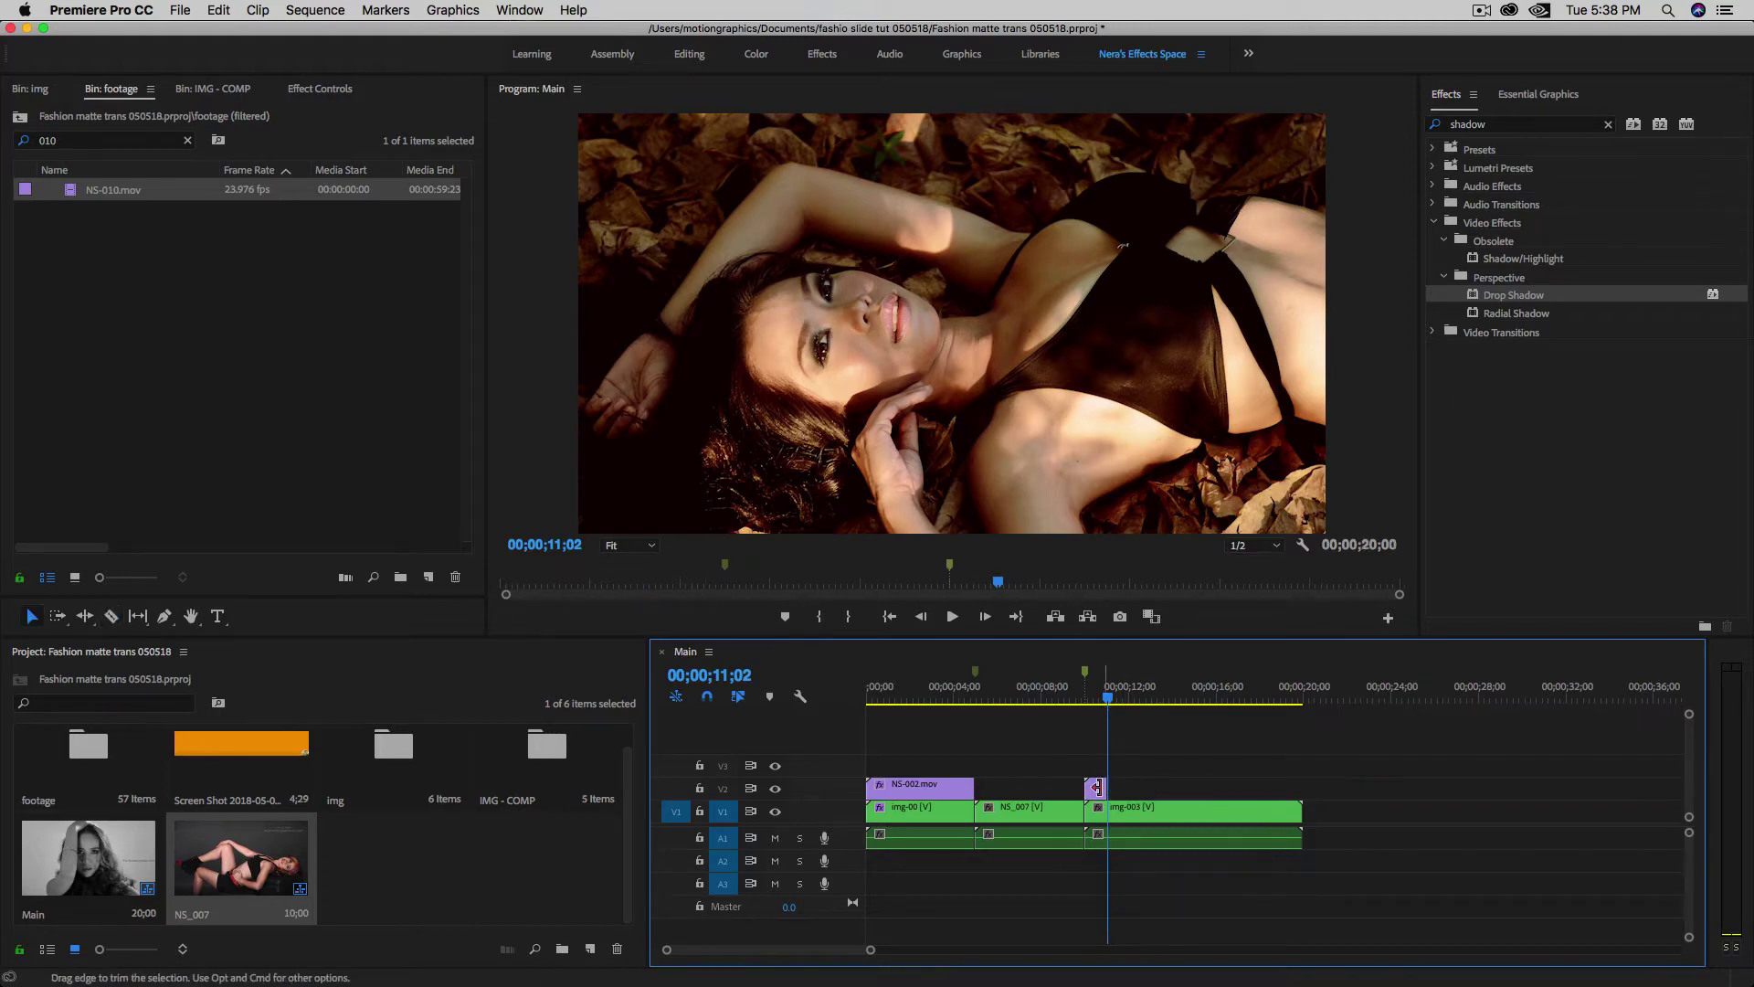
- Apply the Tint effect to the short NS-010.mov clip on V2
left_click_drag(1107, 701, 1094, 700)
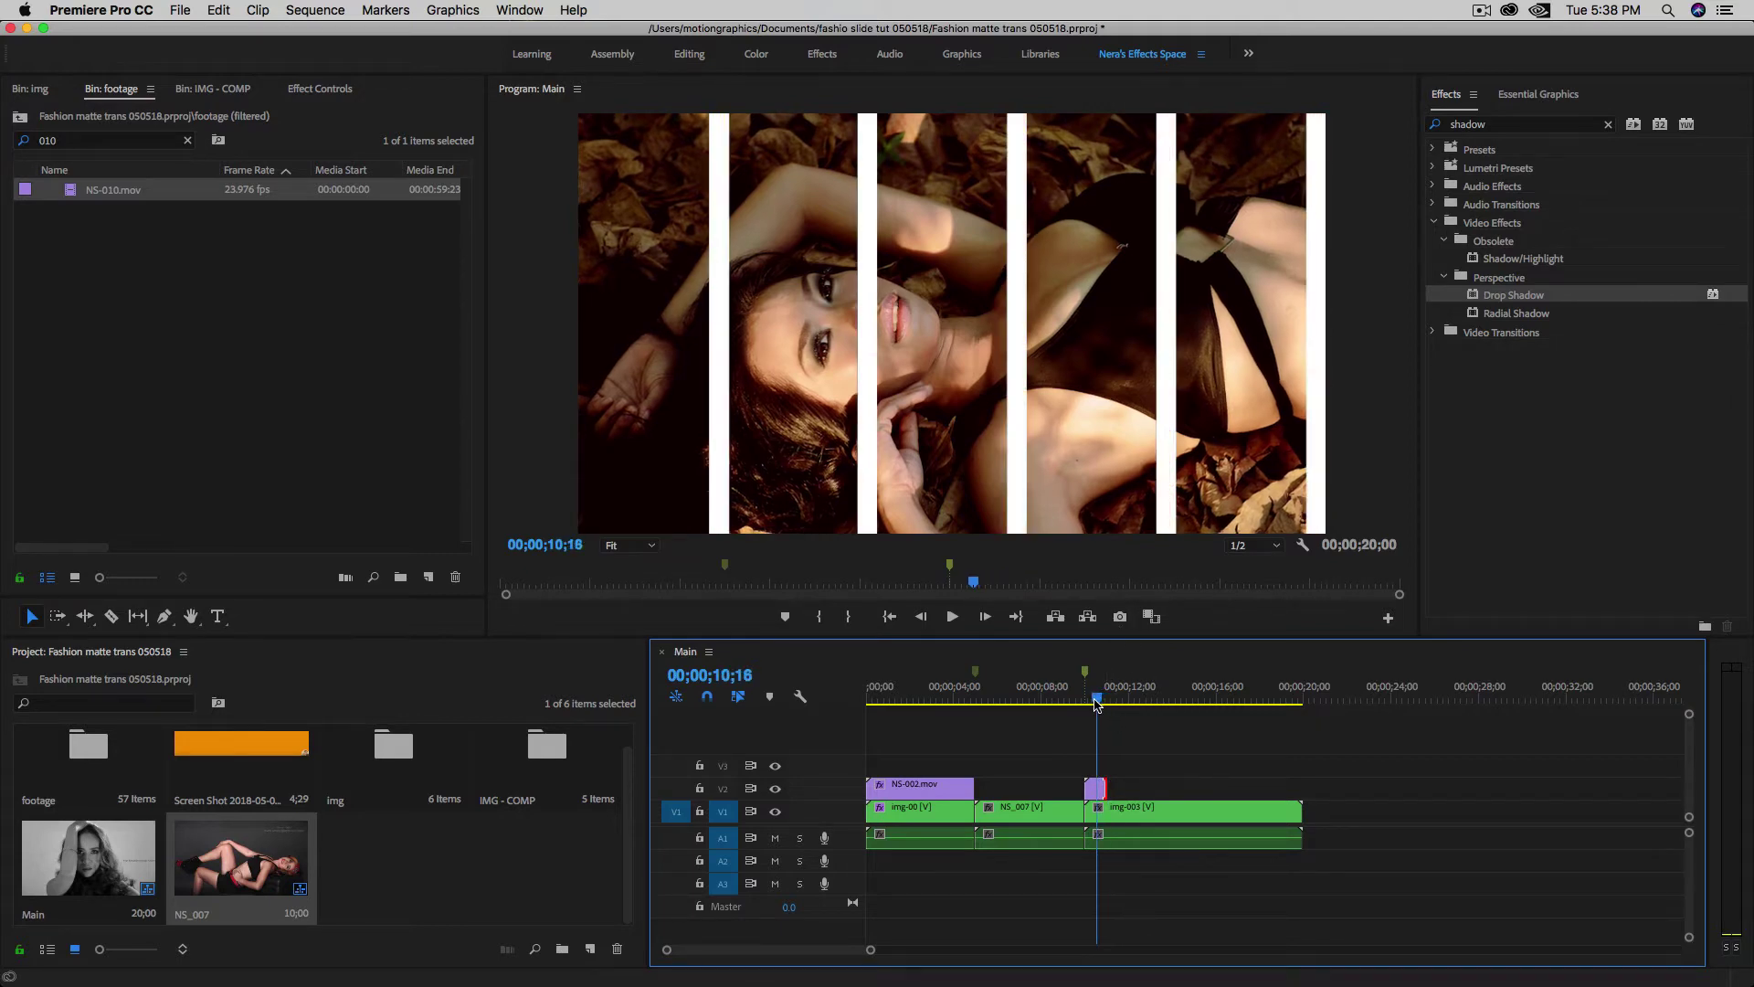
left_click(1095, 788)
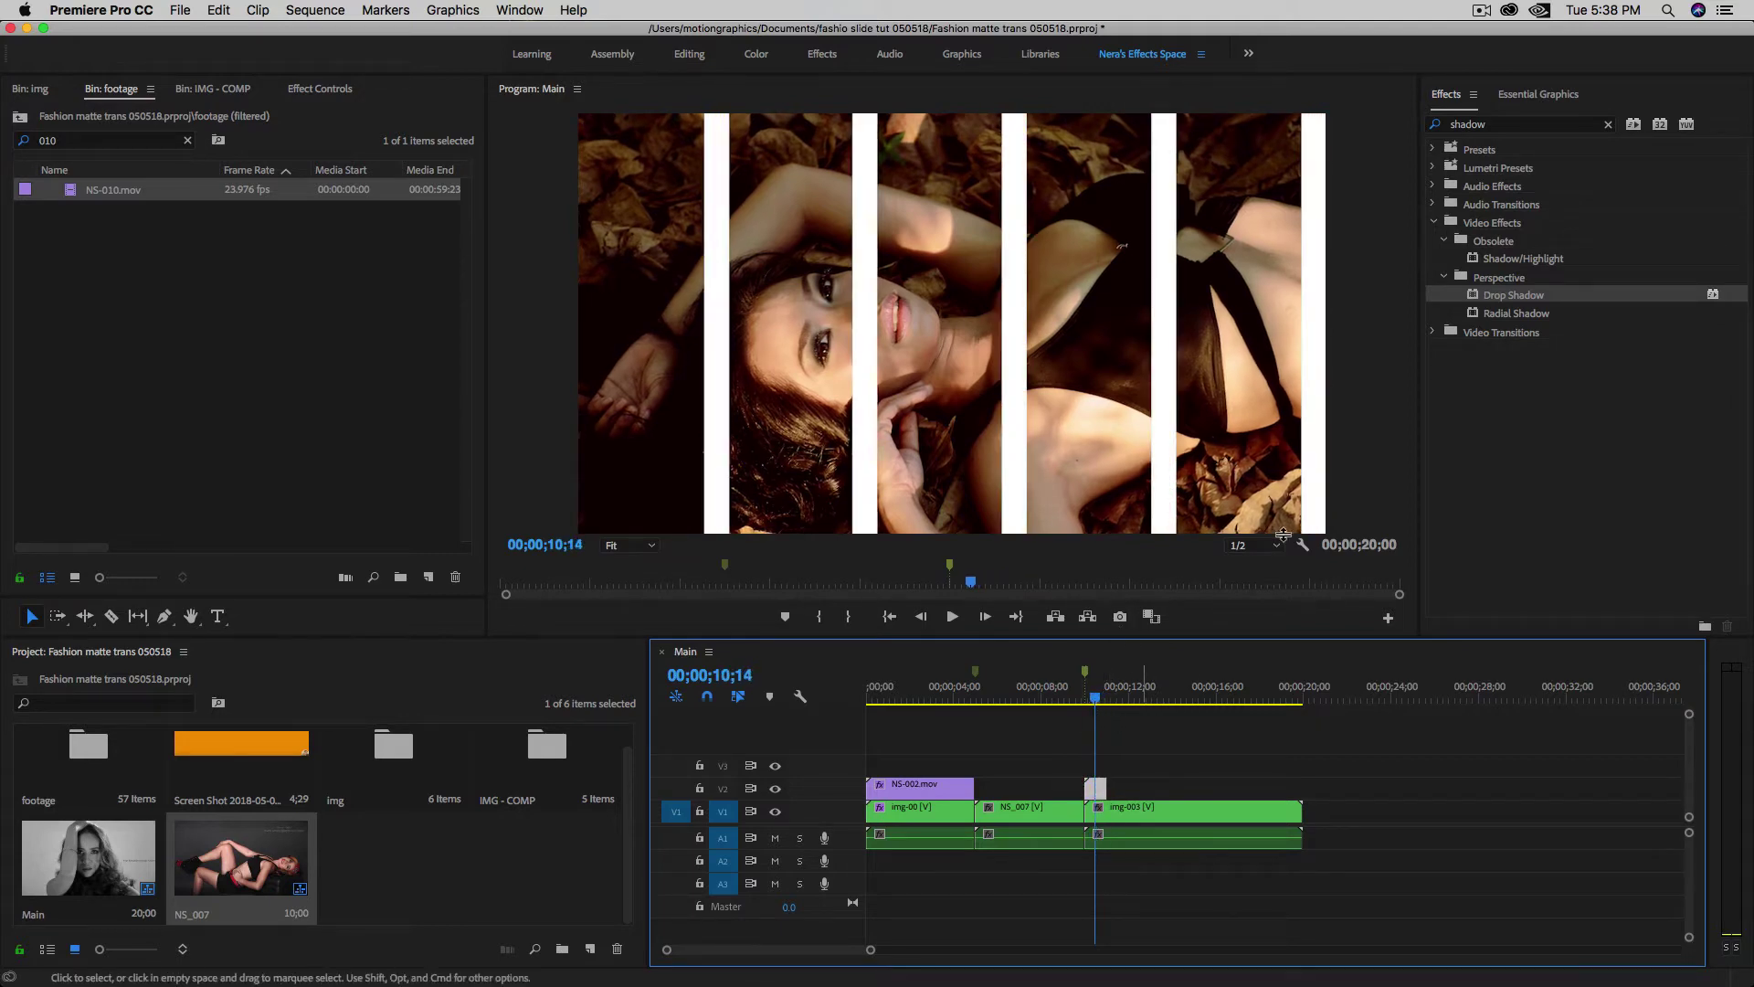
left_click(1608, 125)
type("tint")
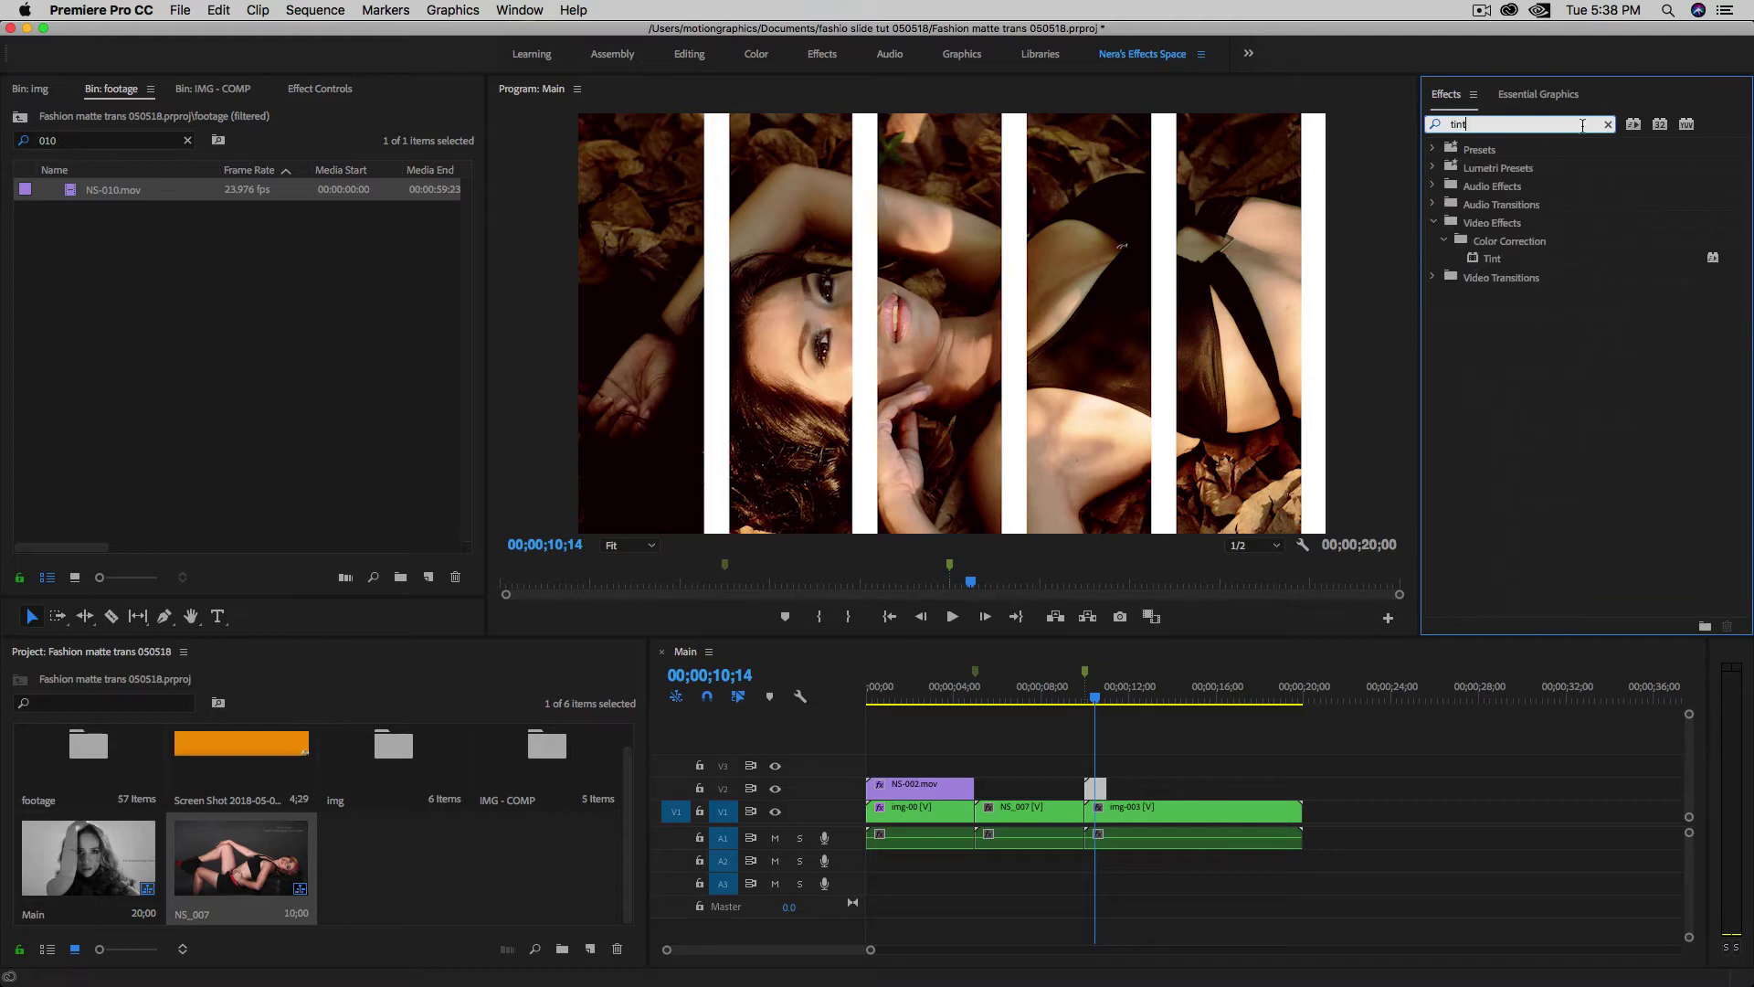
left_click(1475, 261)
- Sample the Tint's Map White To color from the orange screenshot thumbnail and play back the transition into img-003
left_click(308, 91)
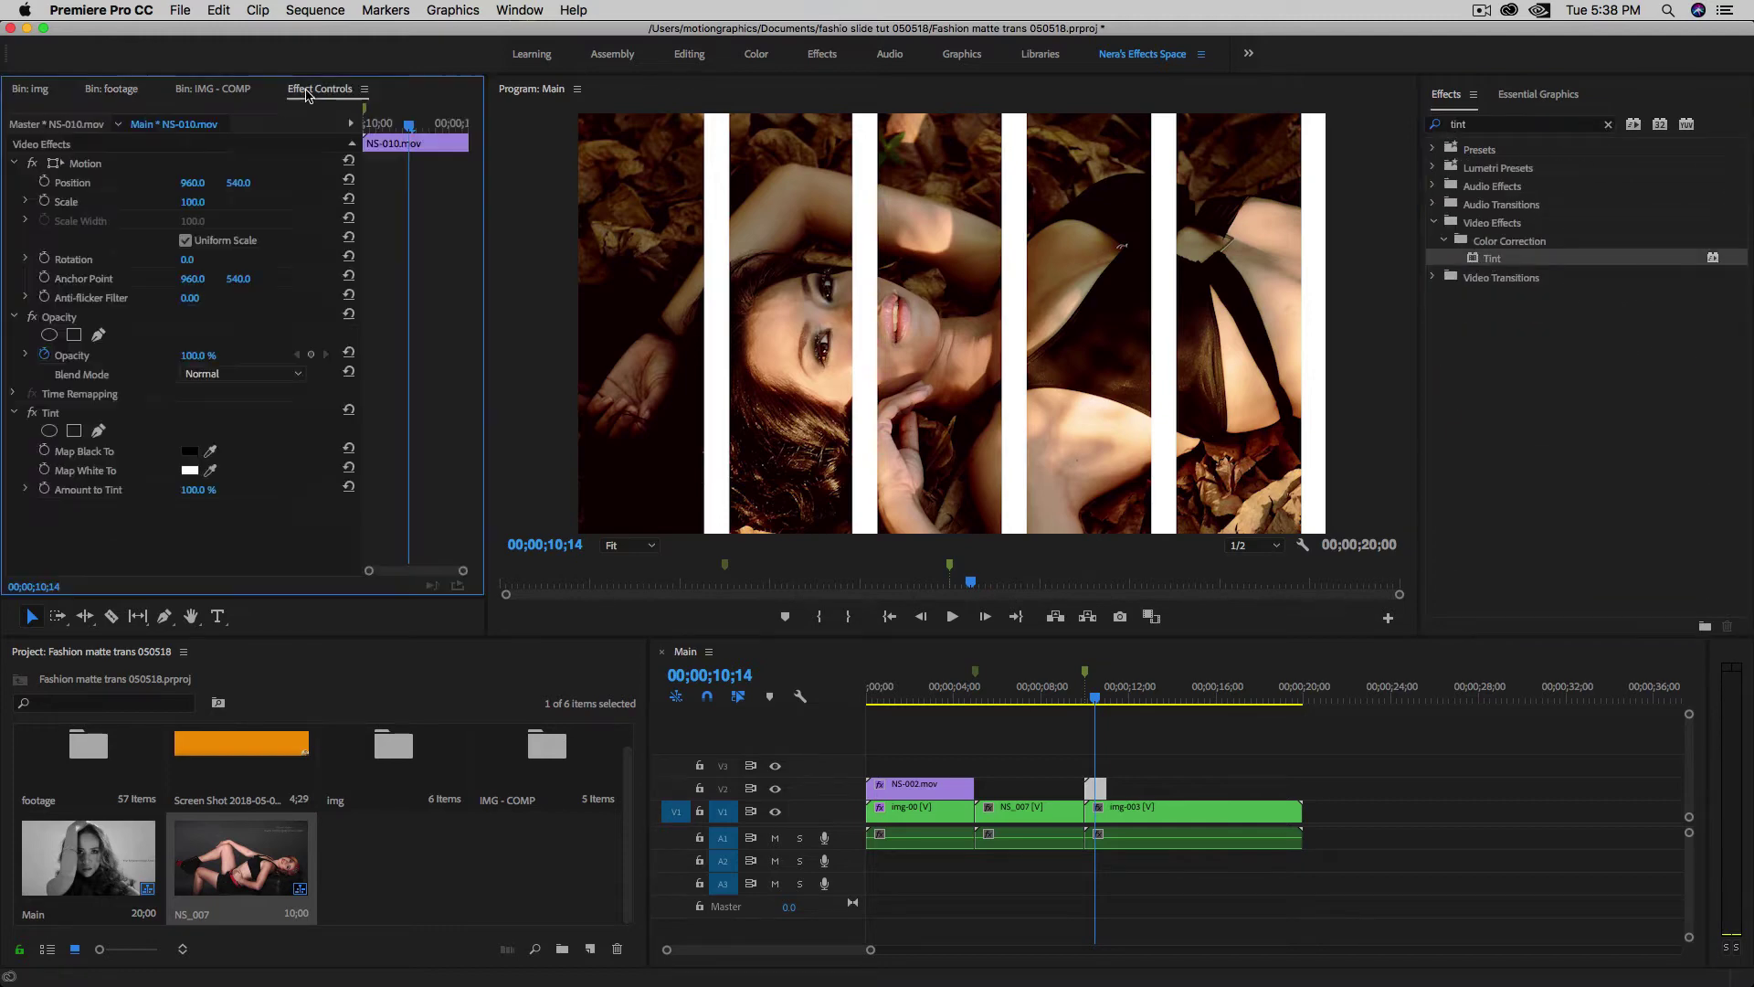
left_click(210, 470)
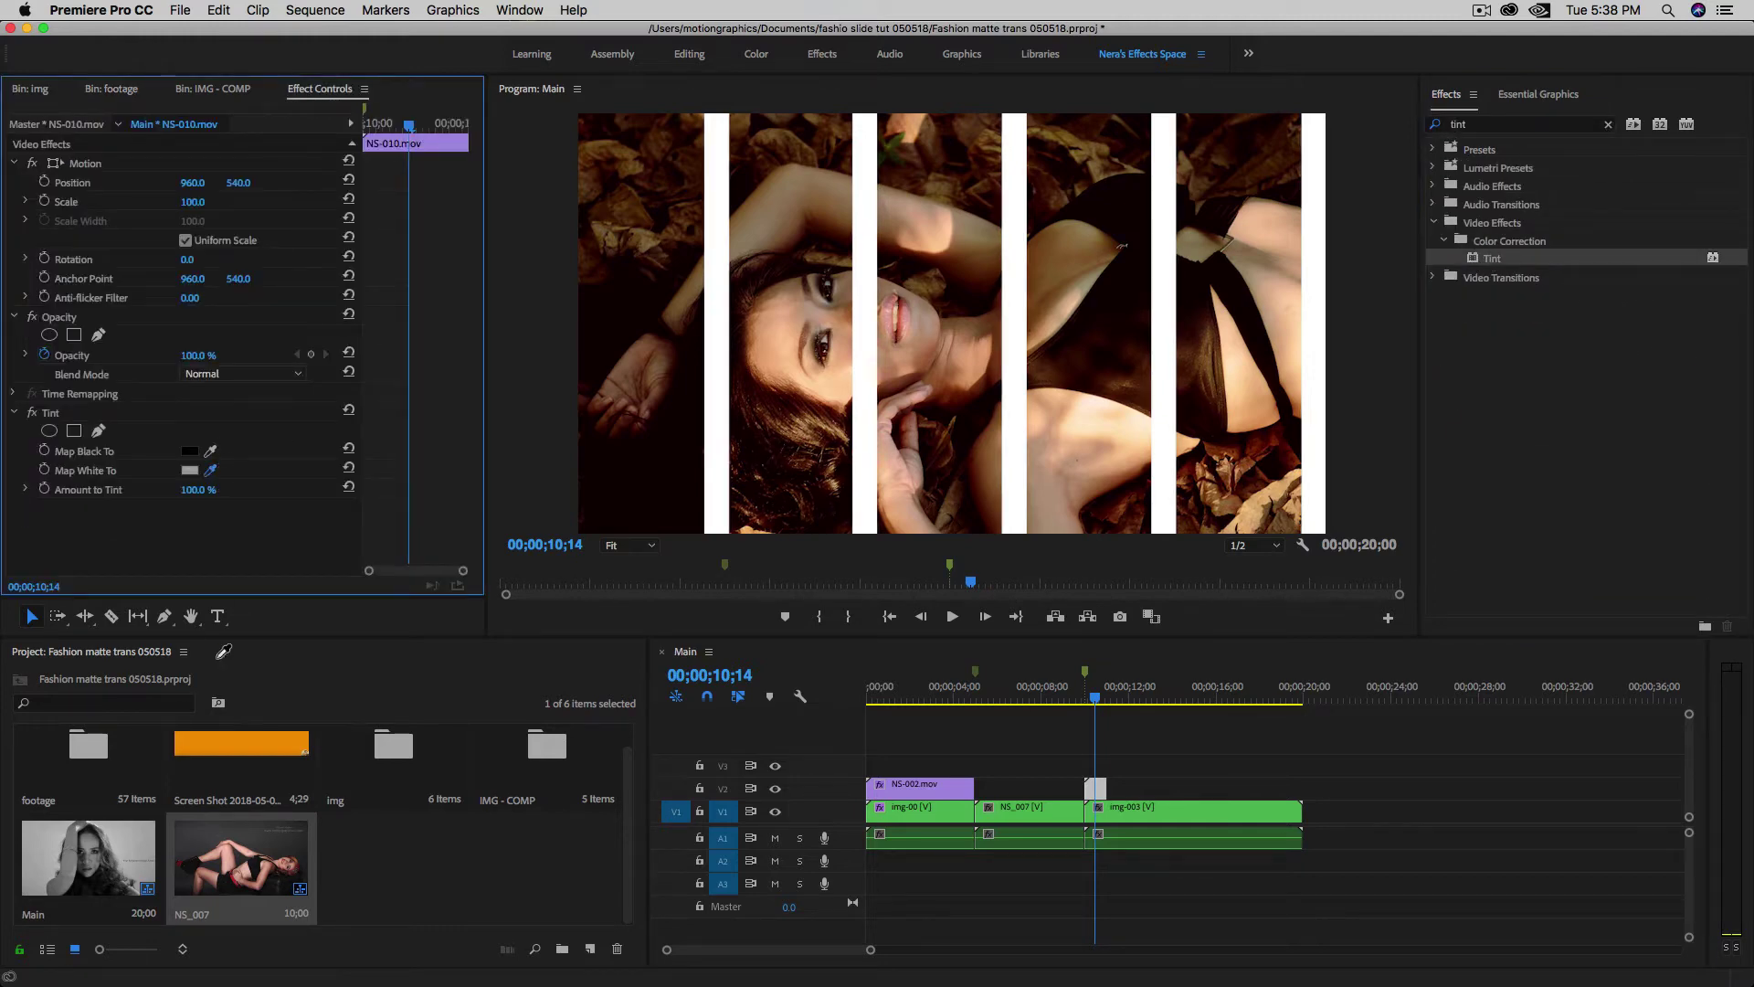
left_click(230, 733)
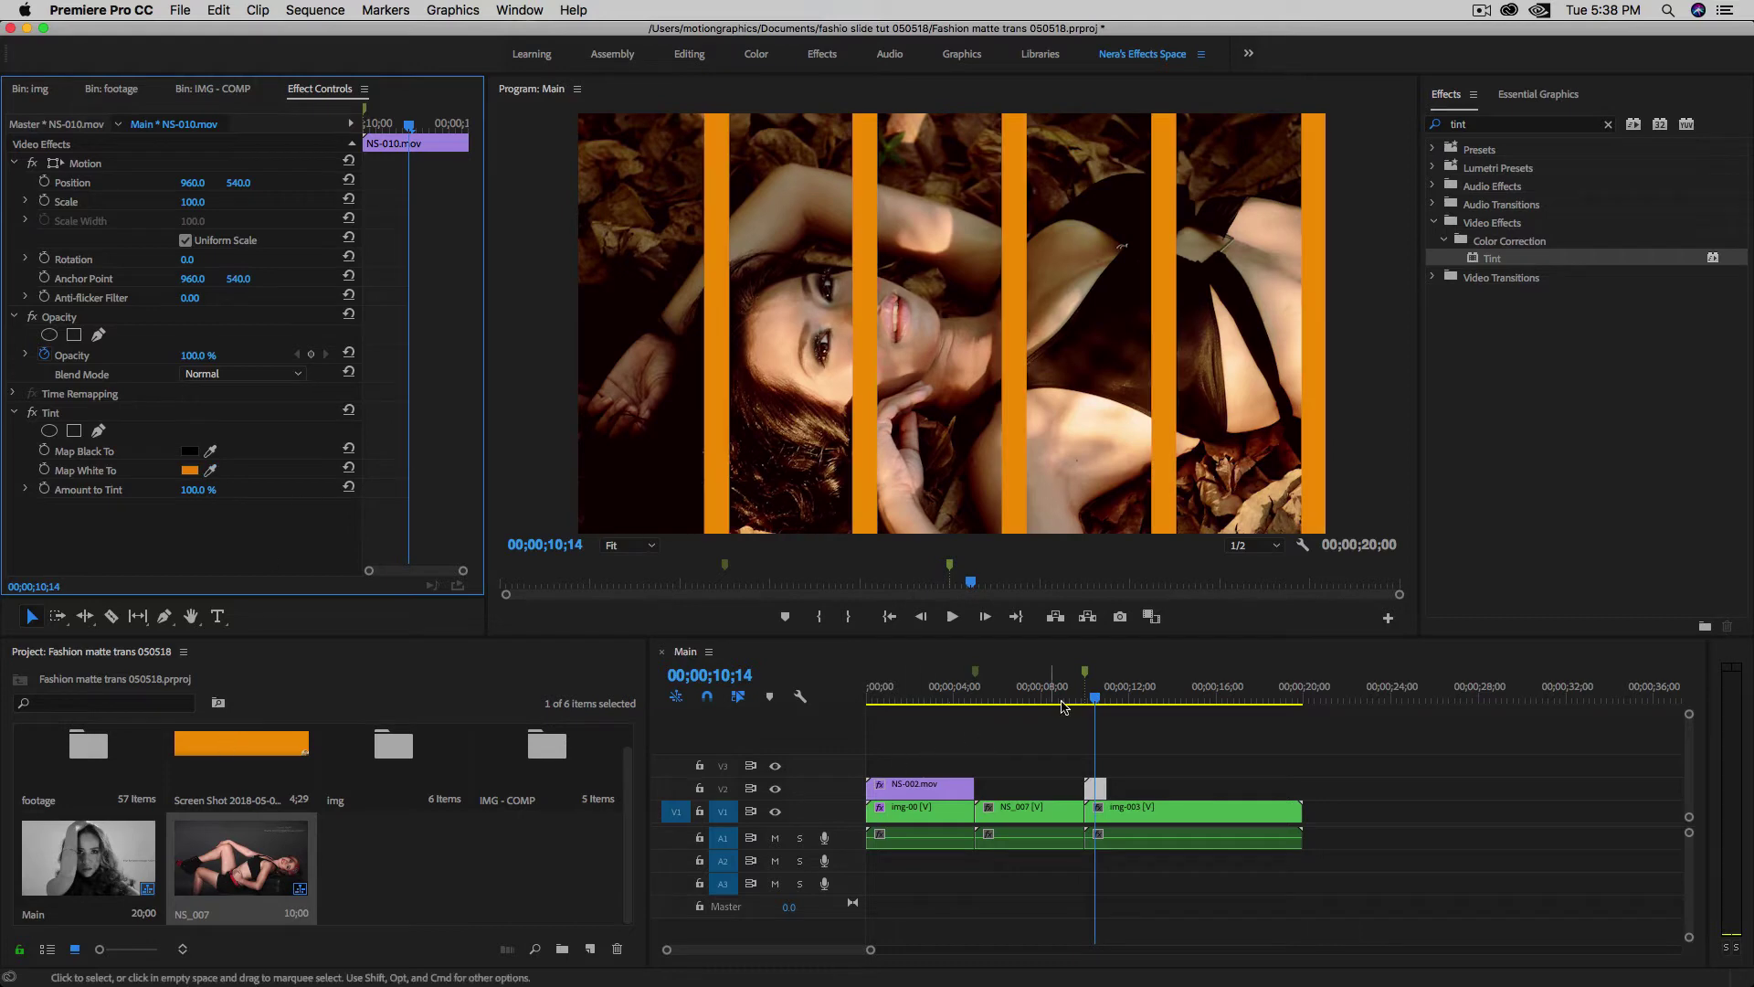
left_click_drag(1094, 700, 1044, 703)
key("space")
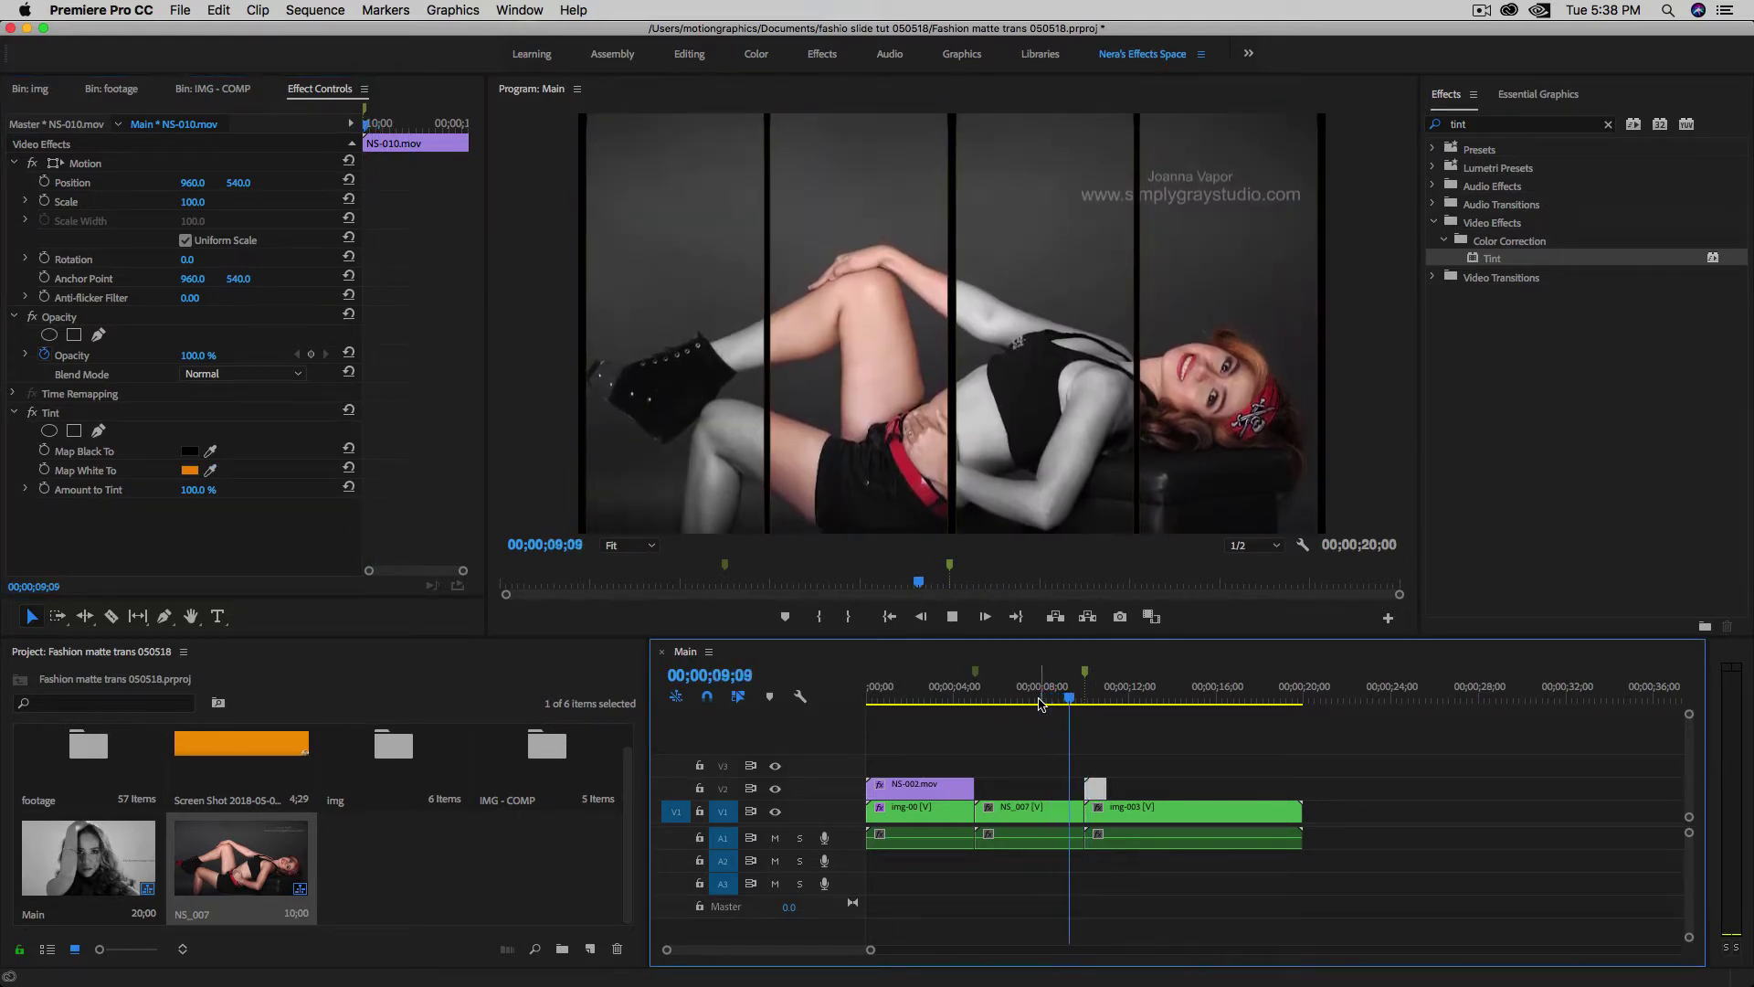
key("space")
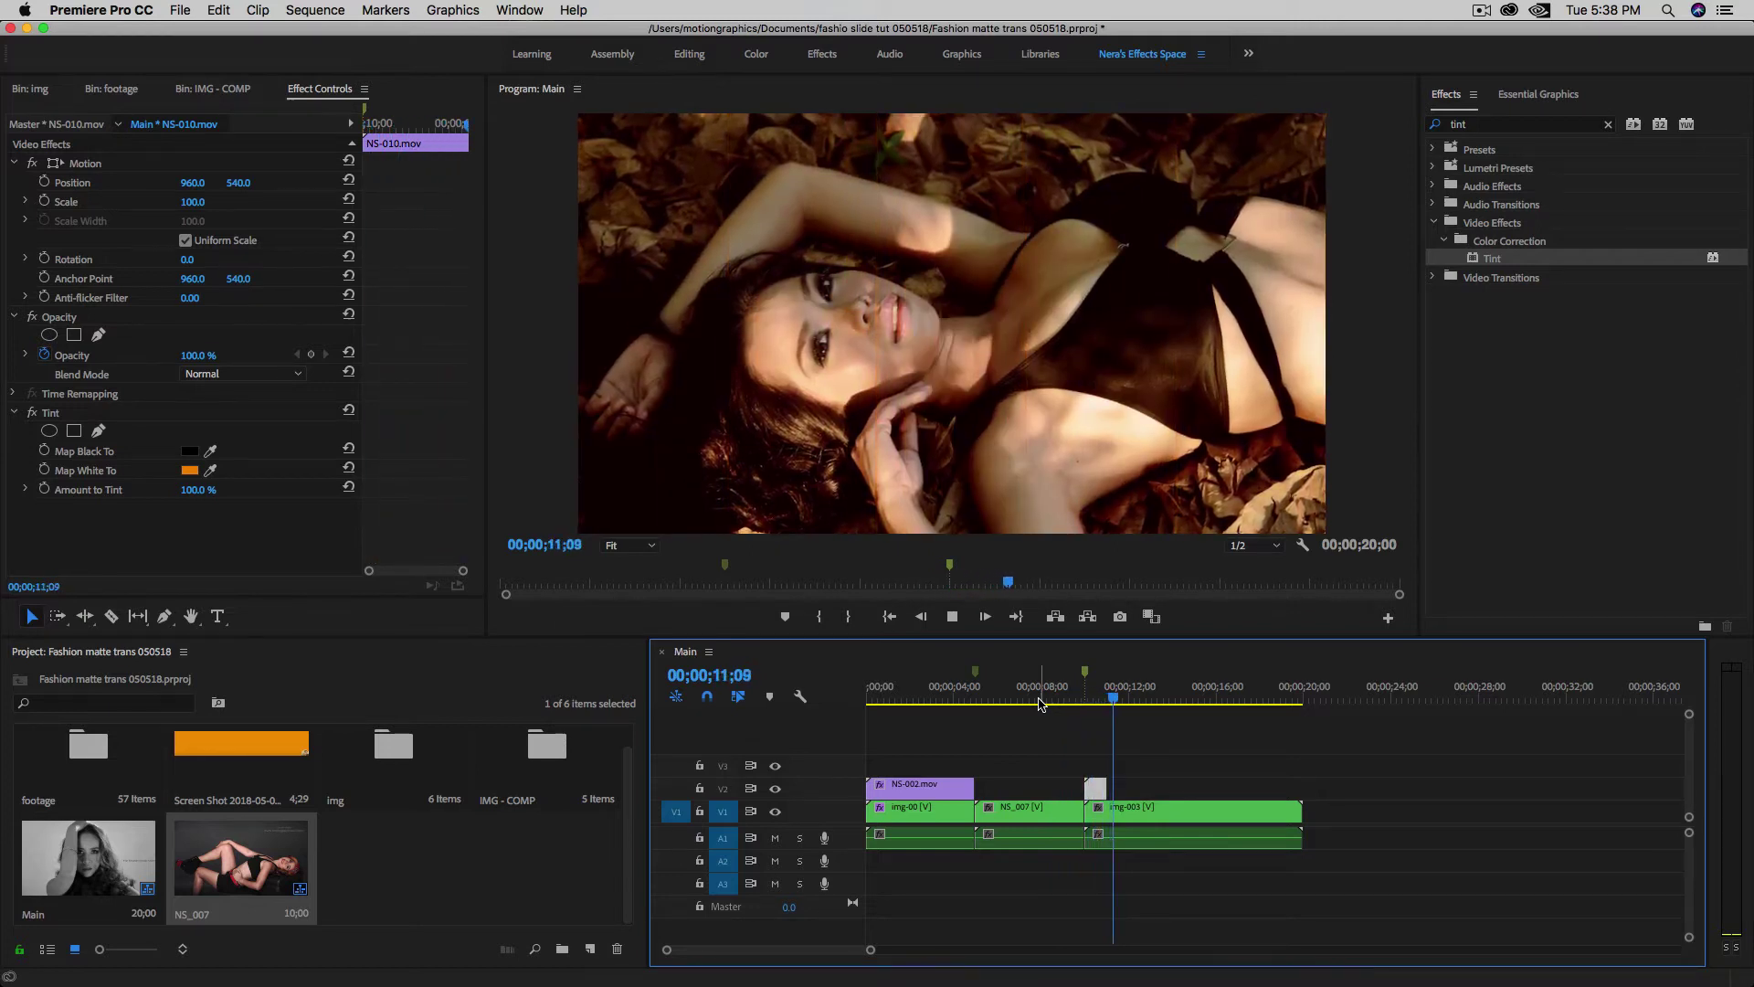
- Add a sequence marker at 00;00;15;00 and trim the end of img-003 on V1 back to it
left_click(1185, 784)
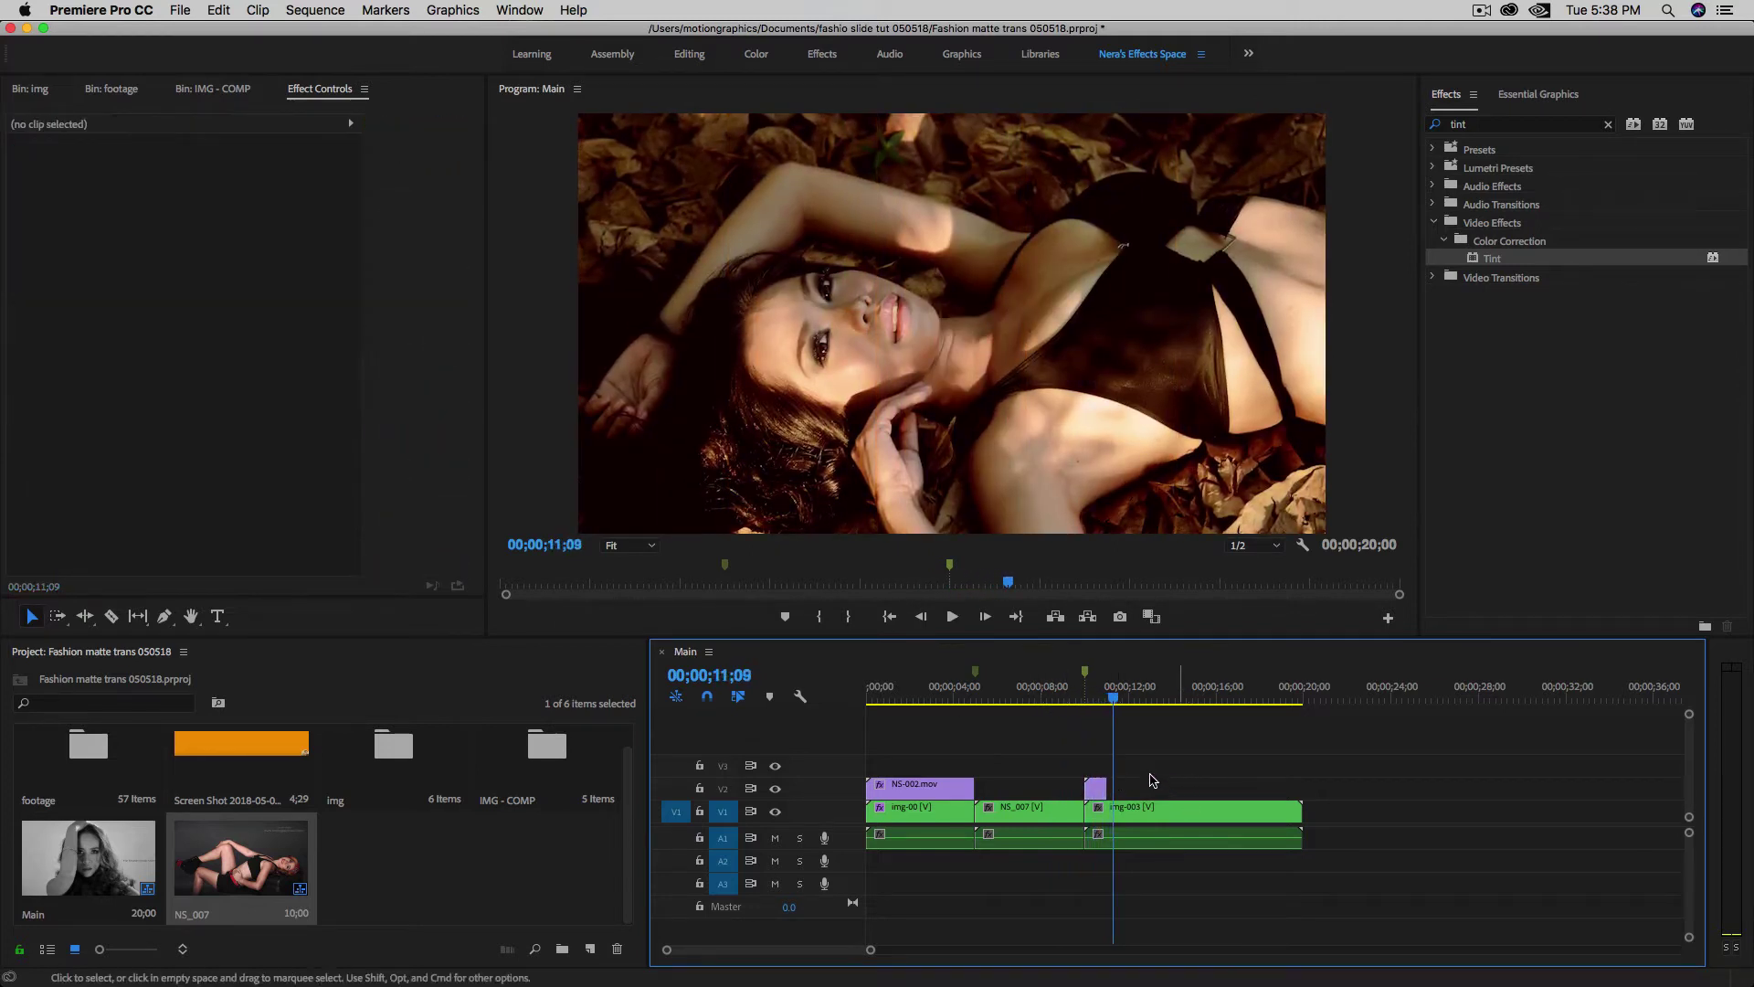
left_click(741, 672)
type("1")
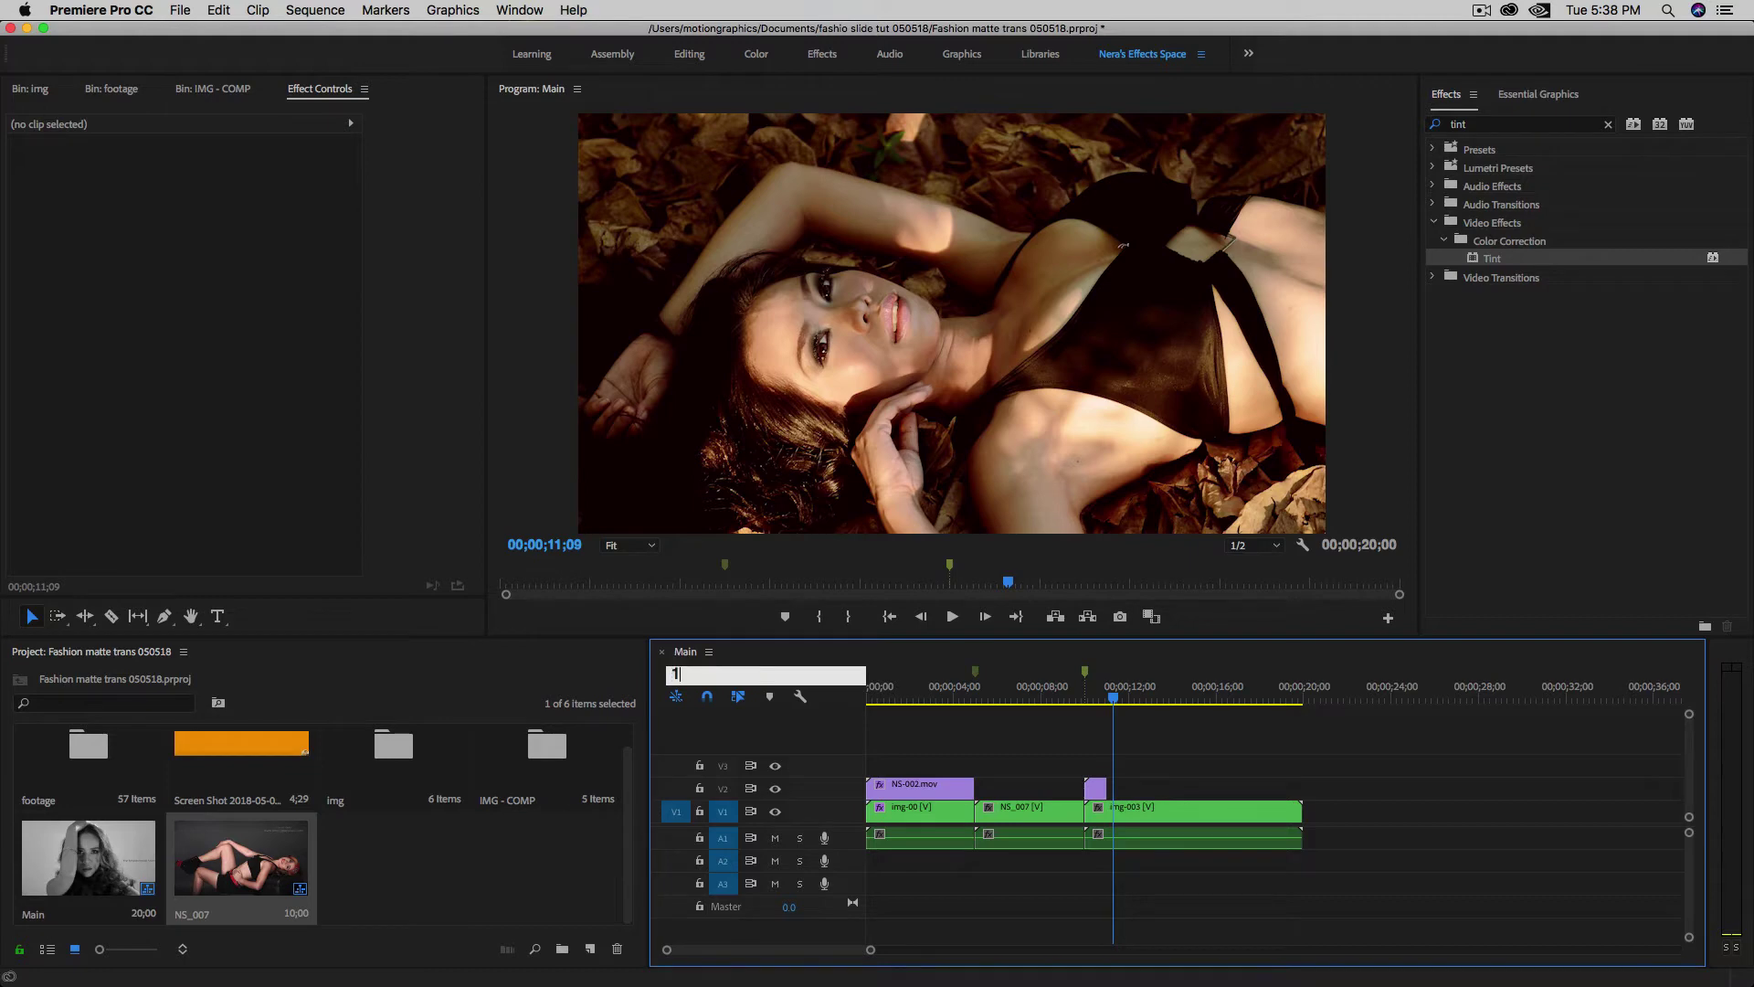
type("5;00")
key("Return")
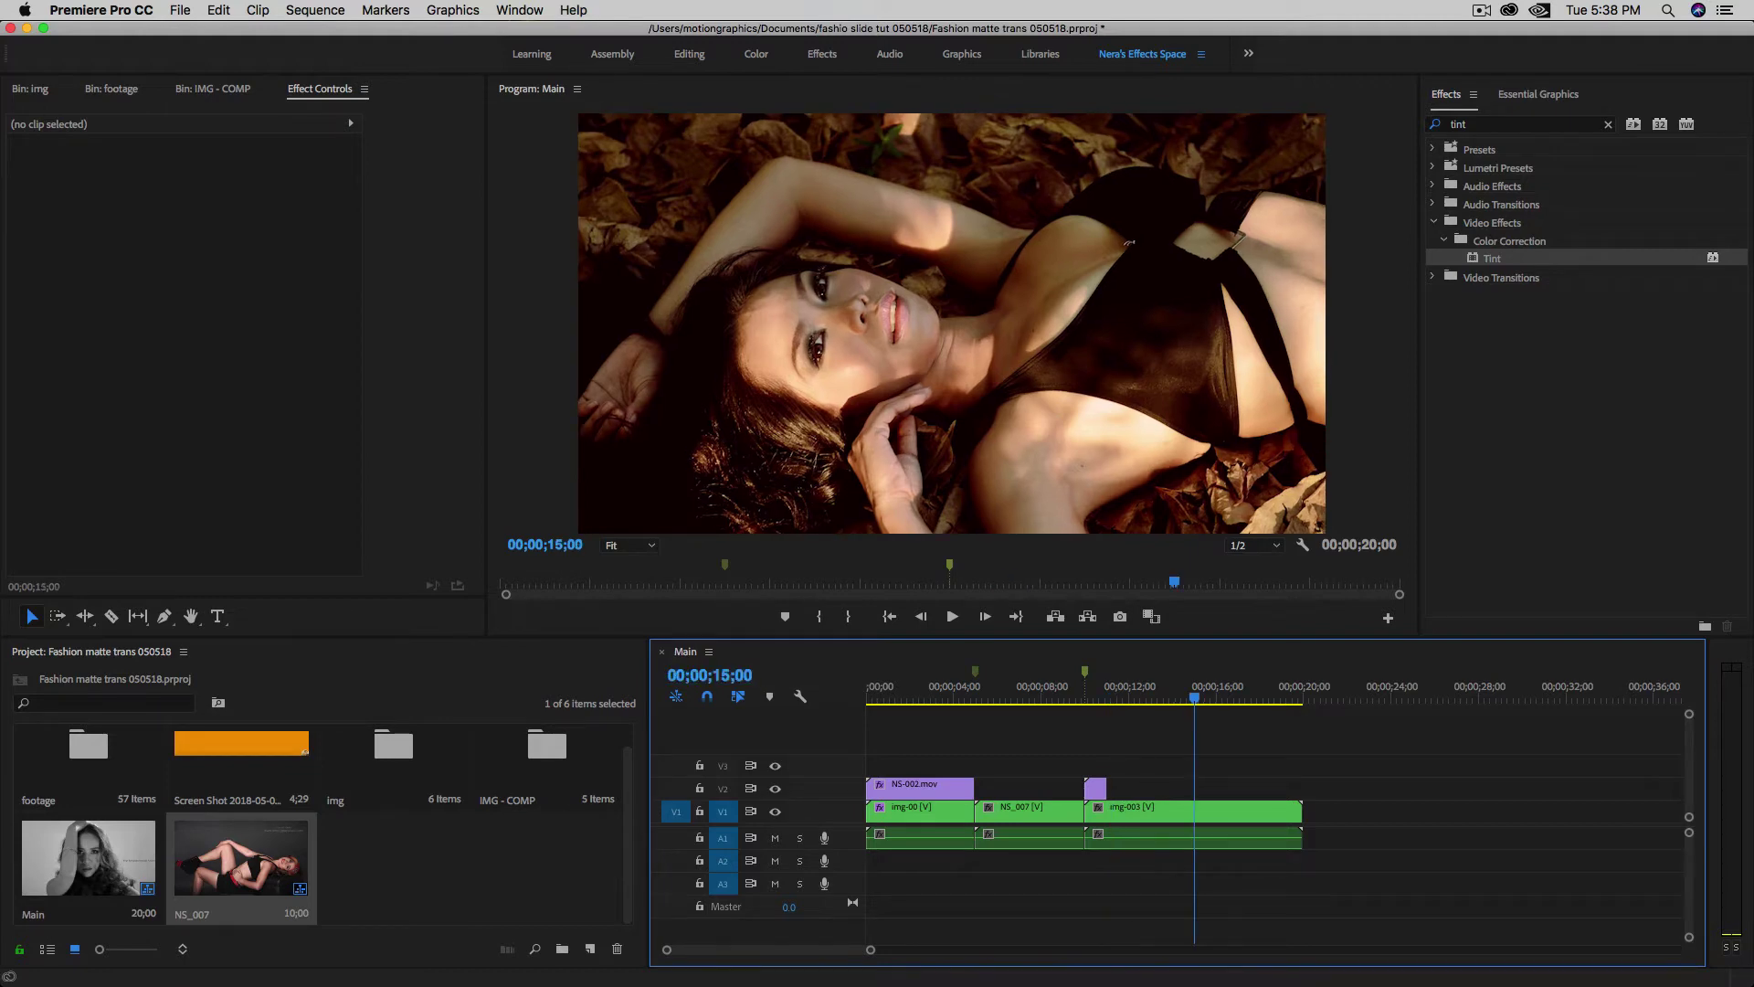
key("m")
left_click_drag(1296, 810, 1195, 810)
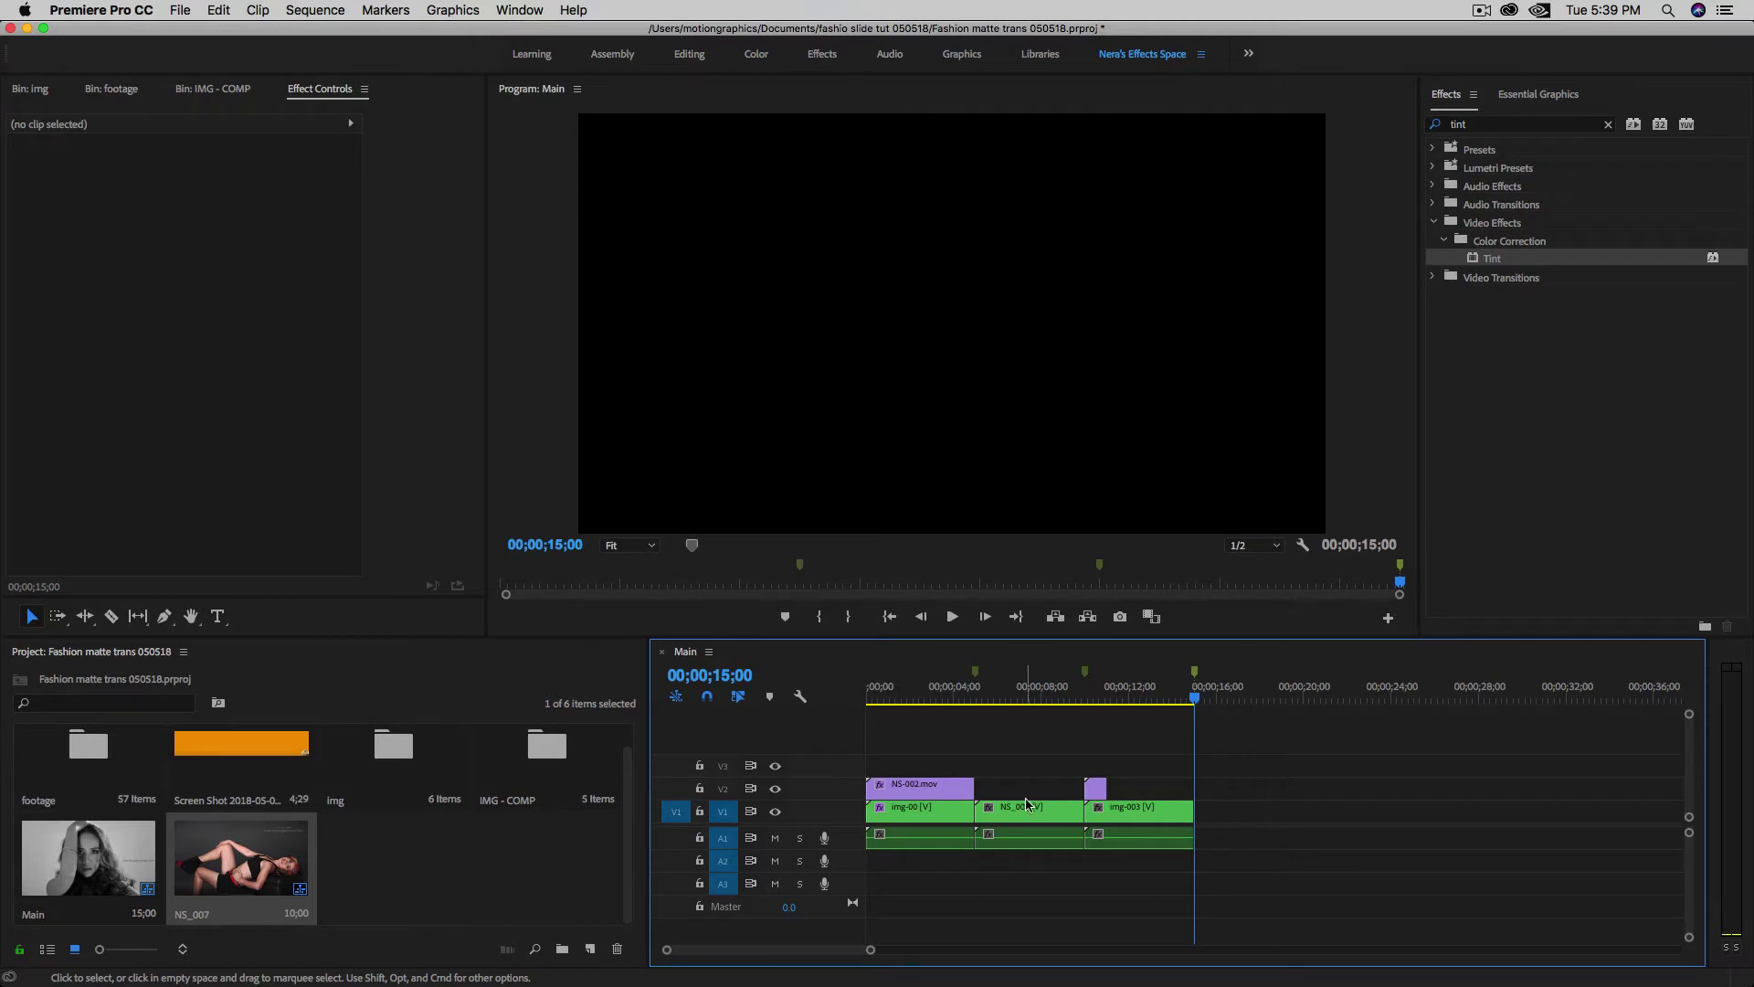
- Play back the transition into img-003, and append img-004 from the IMG - COMP bin directly after img-003 on V1
left_click(1086, 700)
key("space")
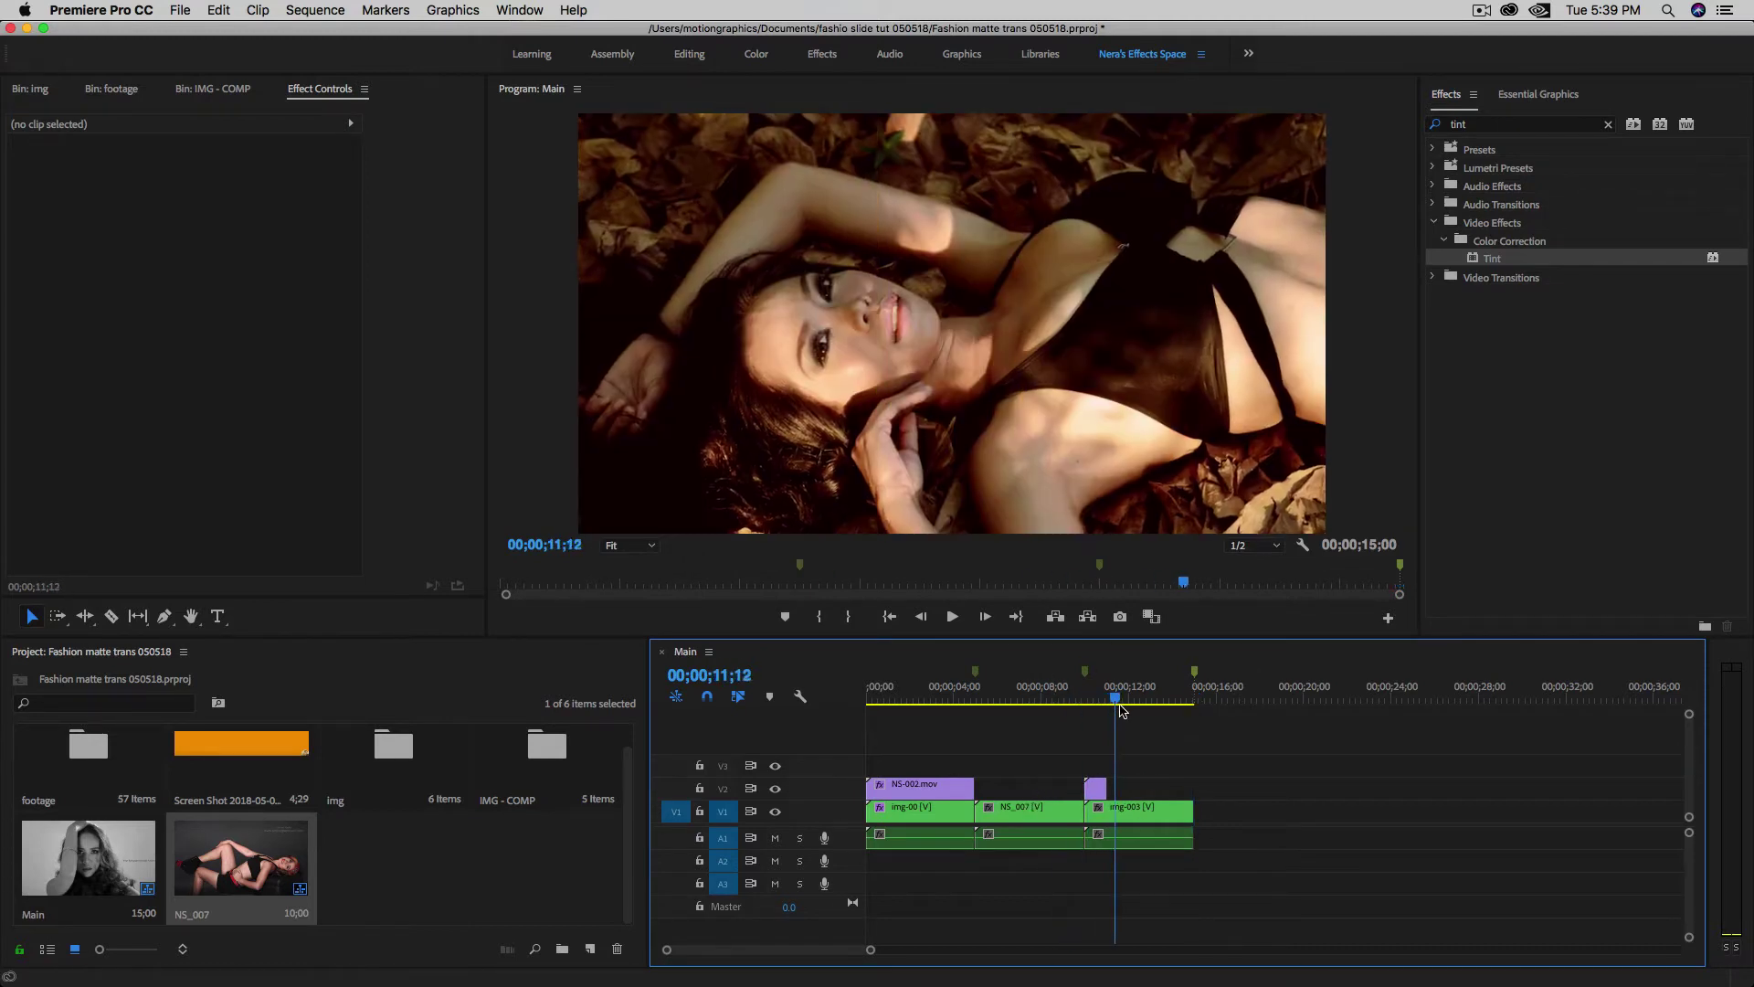
left_click(232, 91)
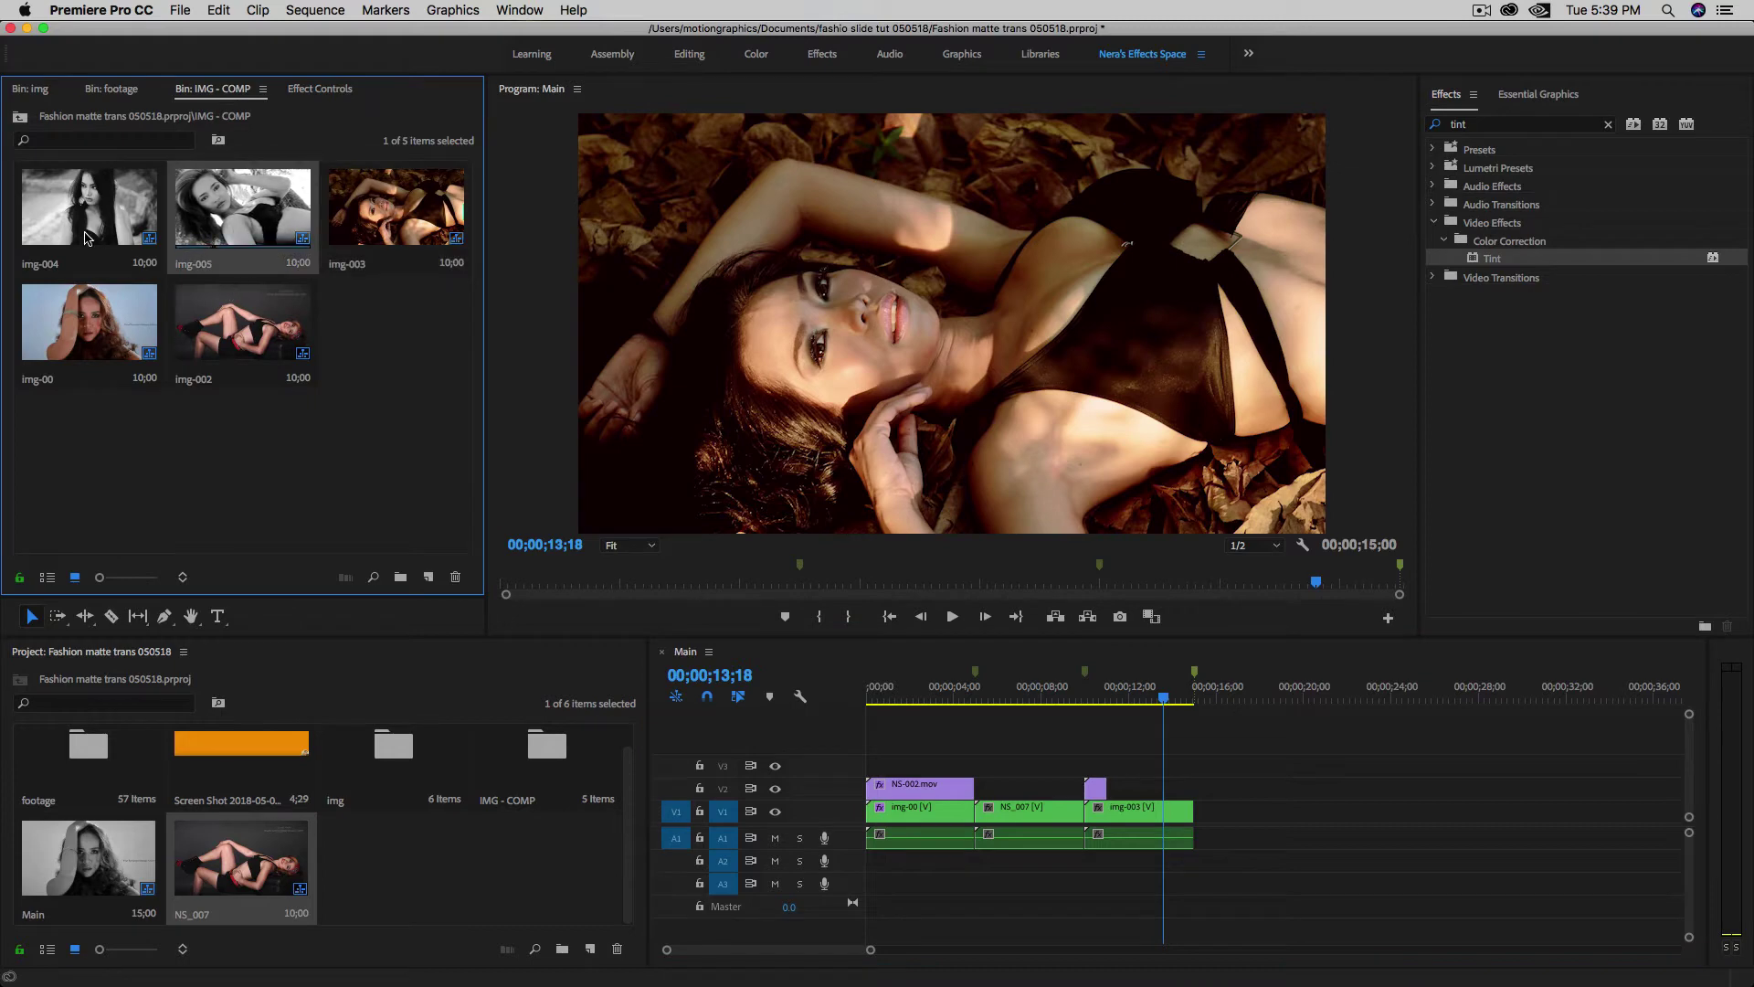
left_click_drag(109, 231, 1211, 842)
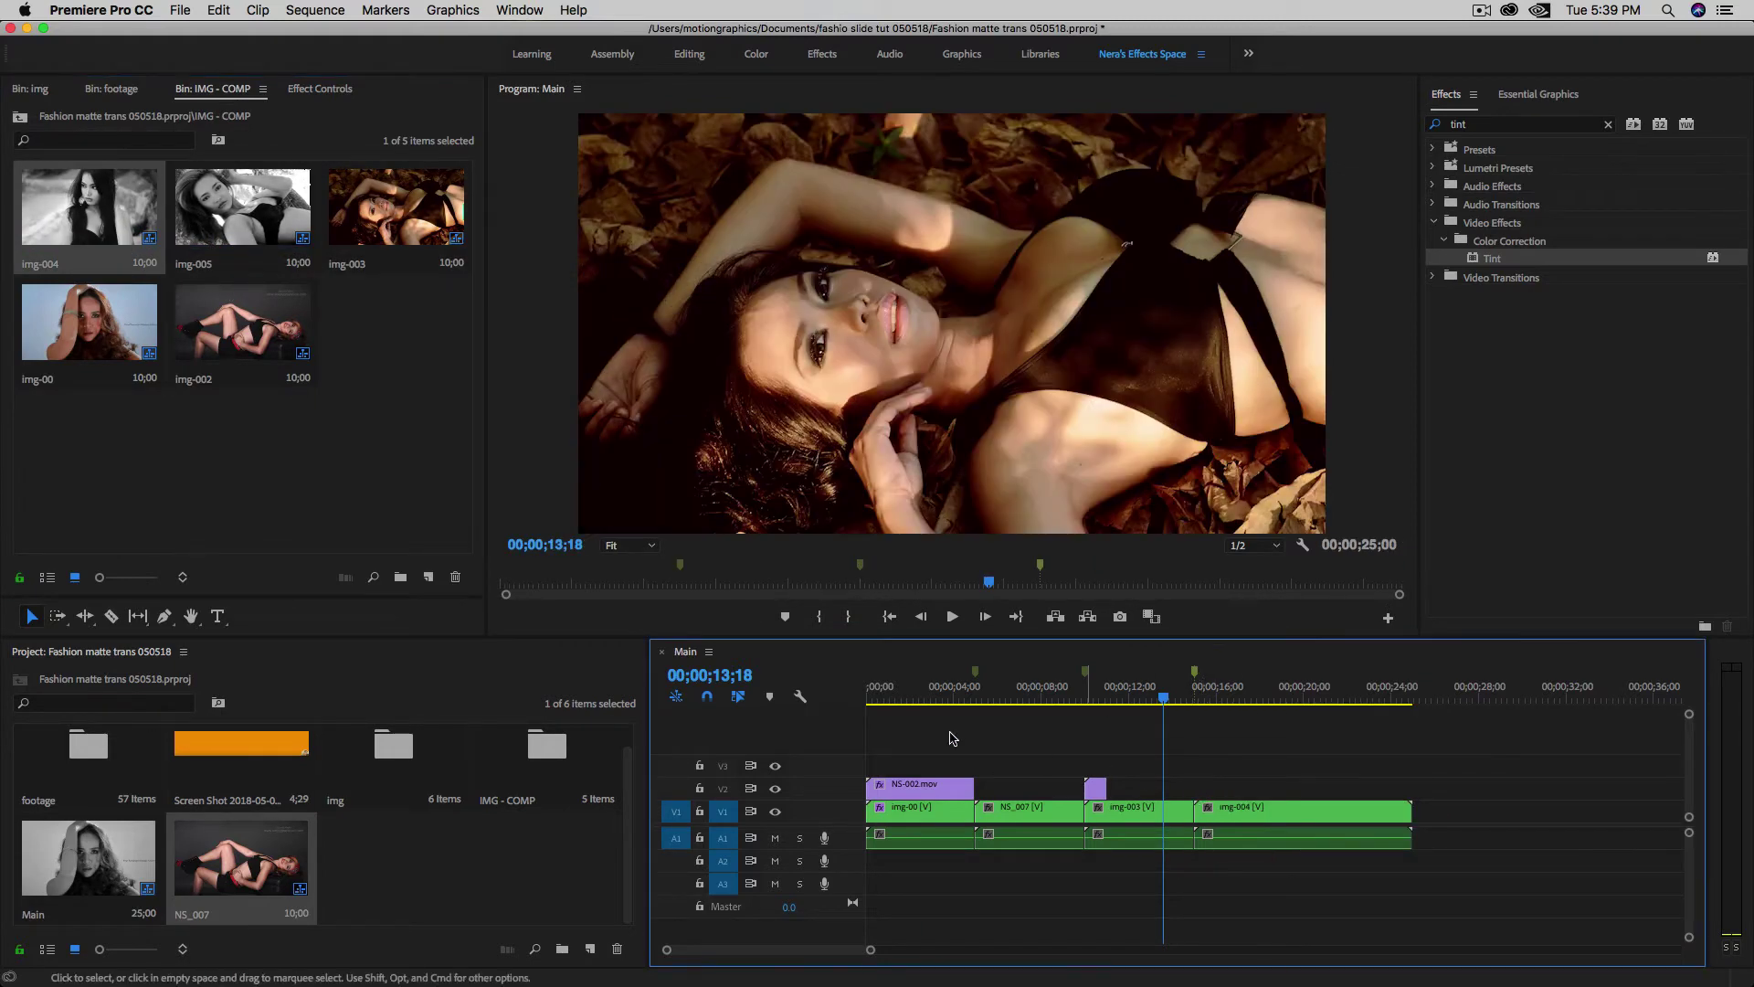
- Find NS-043.mov in the footage bin by searching 043 and place it on V2 around the start of img-004
left_click(112, 91)
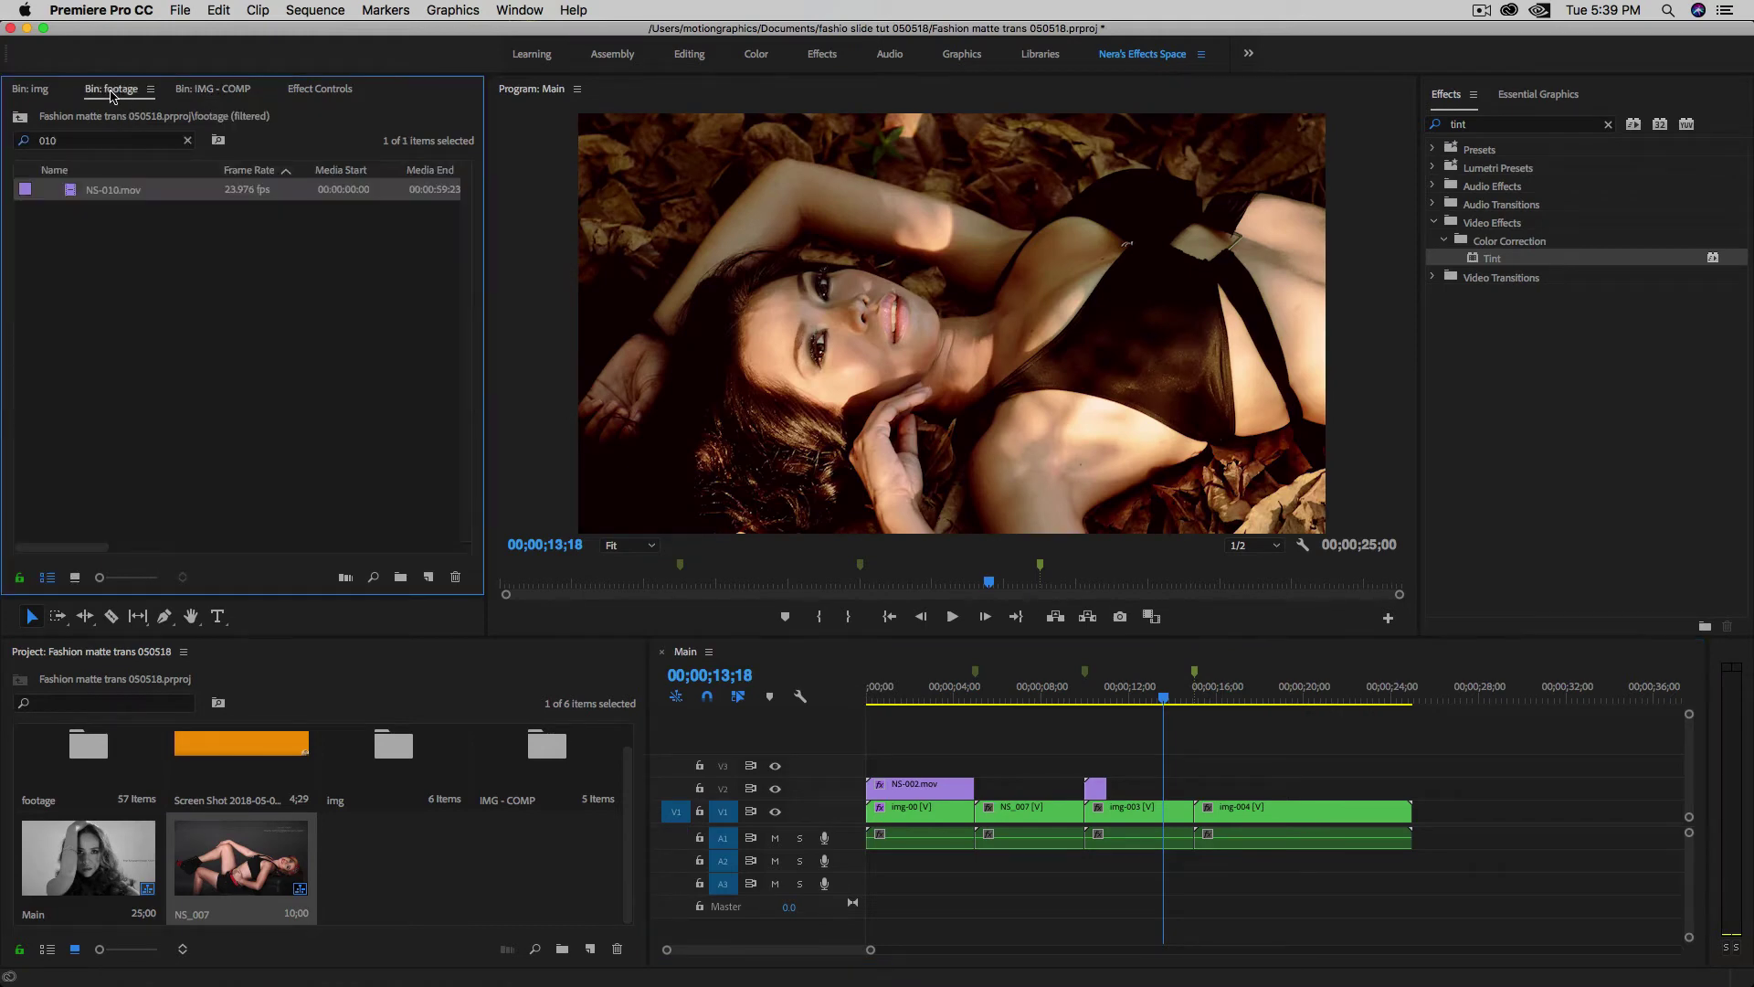
left_click(187, 141)
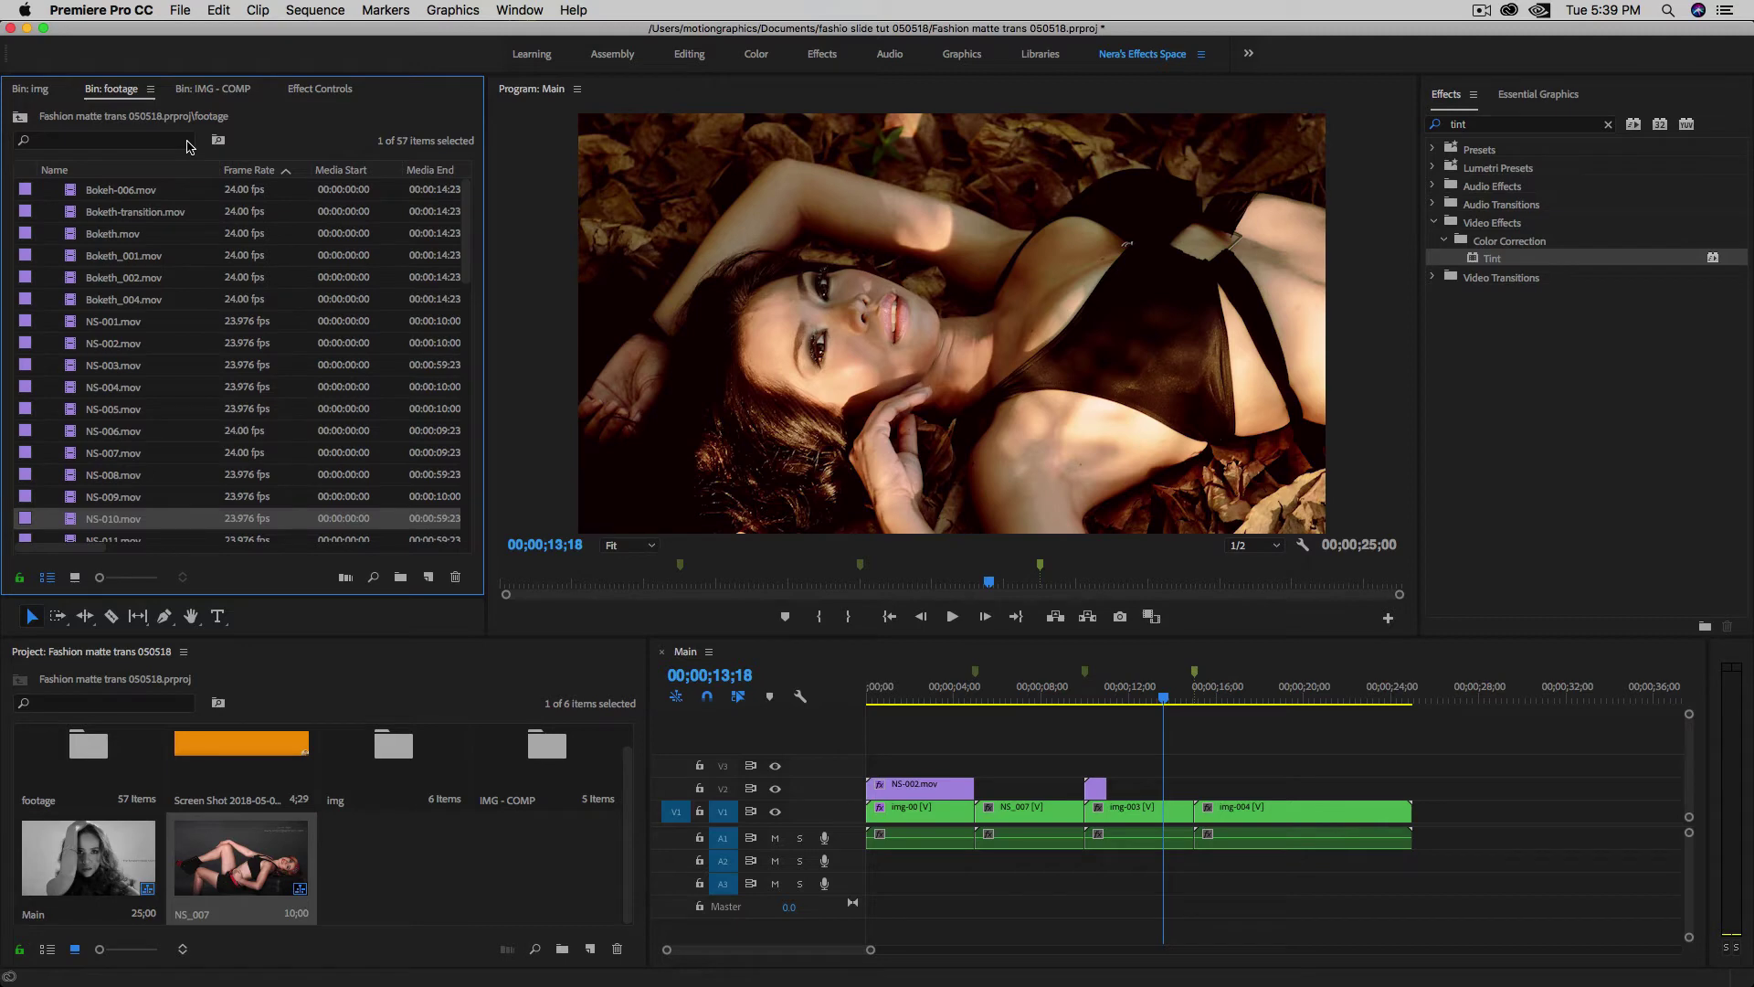
left_click(98, 143)
type("0")
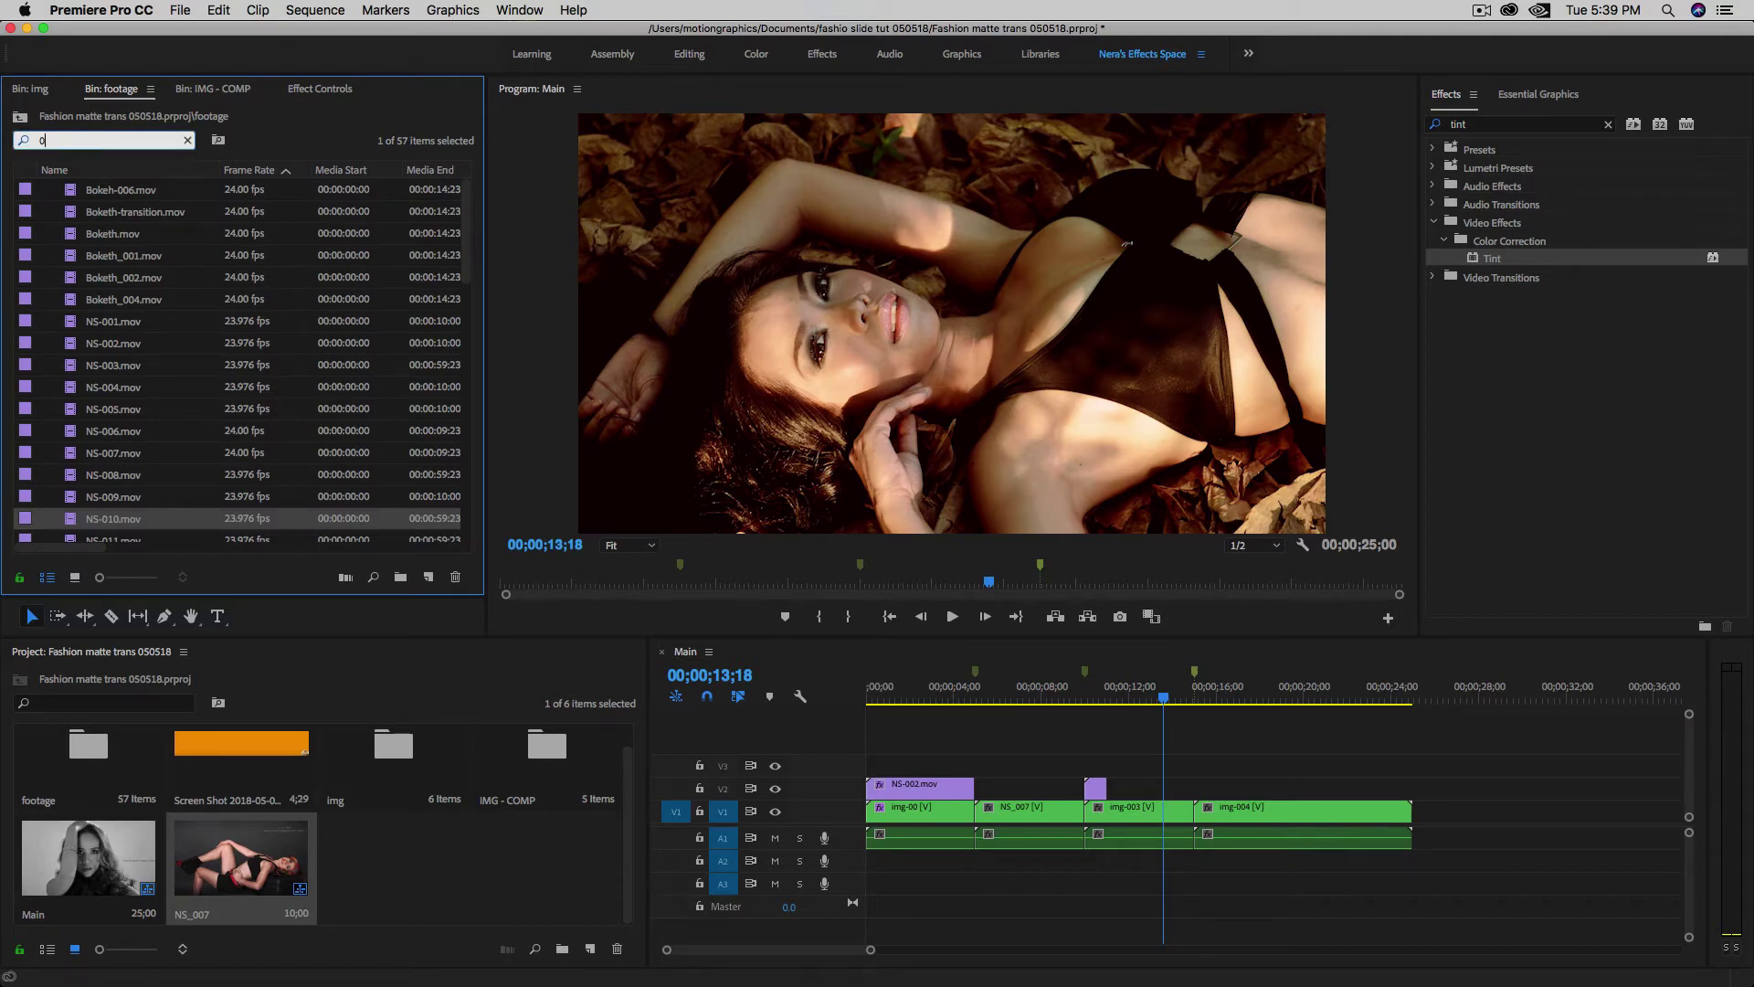
type("43")
left_click(96, 194)
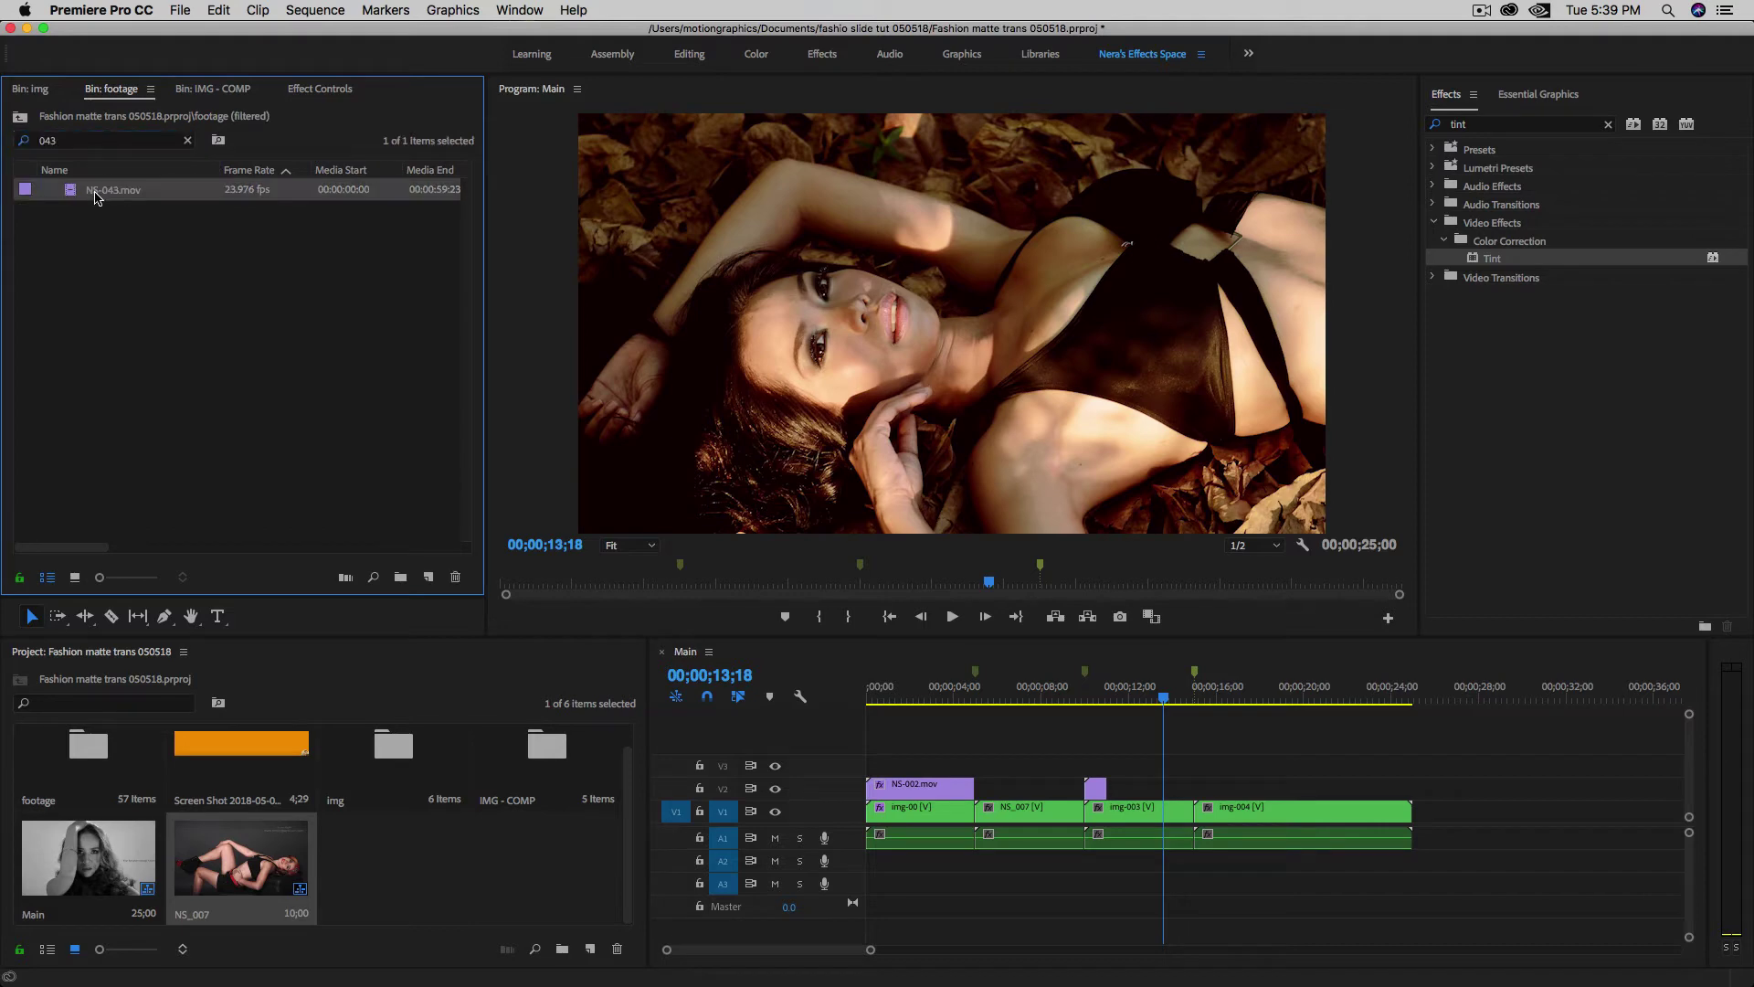
left_click_drag(82, 192, 1201, 796)
- Shift NS-043.mov slightly on V2 so its white blocks cover the cut to img-004 at 00;00;15;00
left_click_drag(1162, 699, 1189, 702)
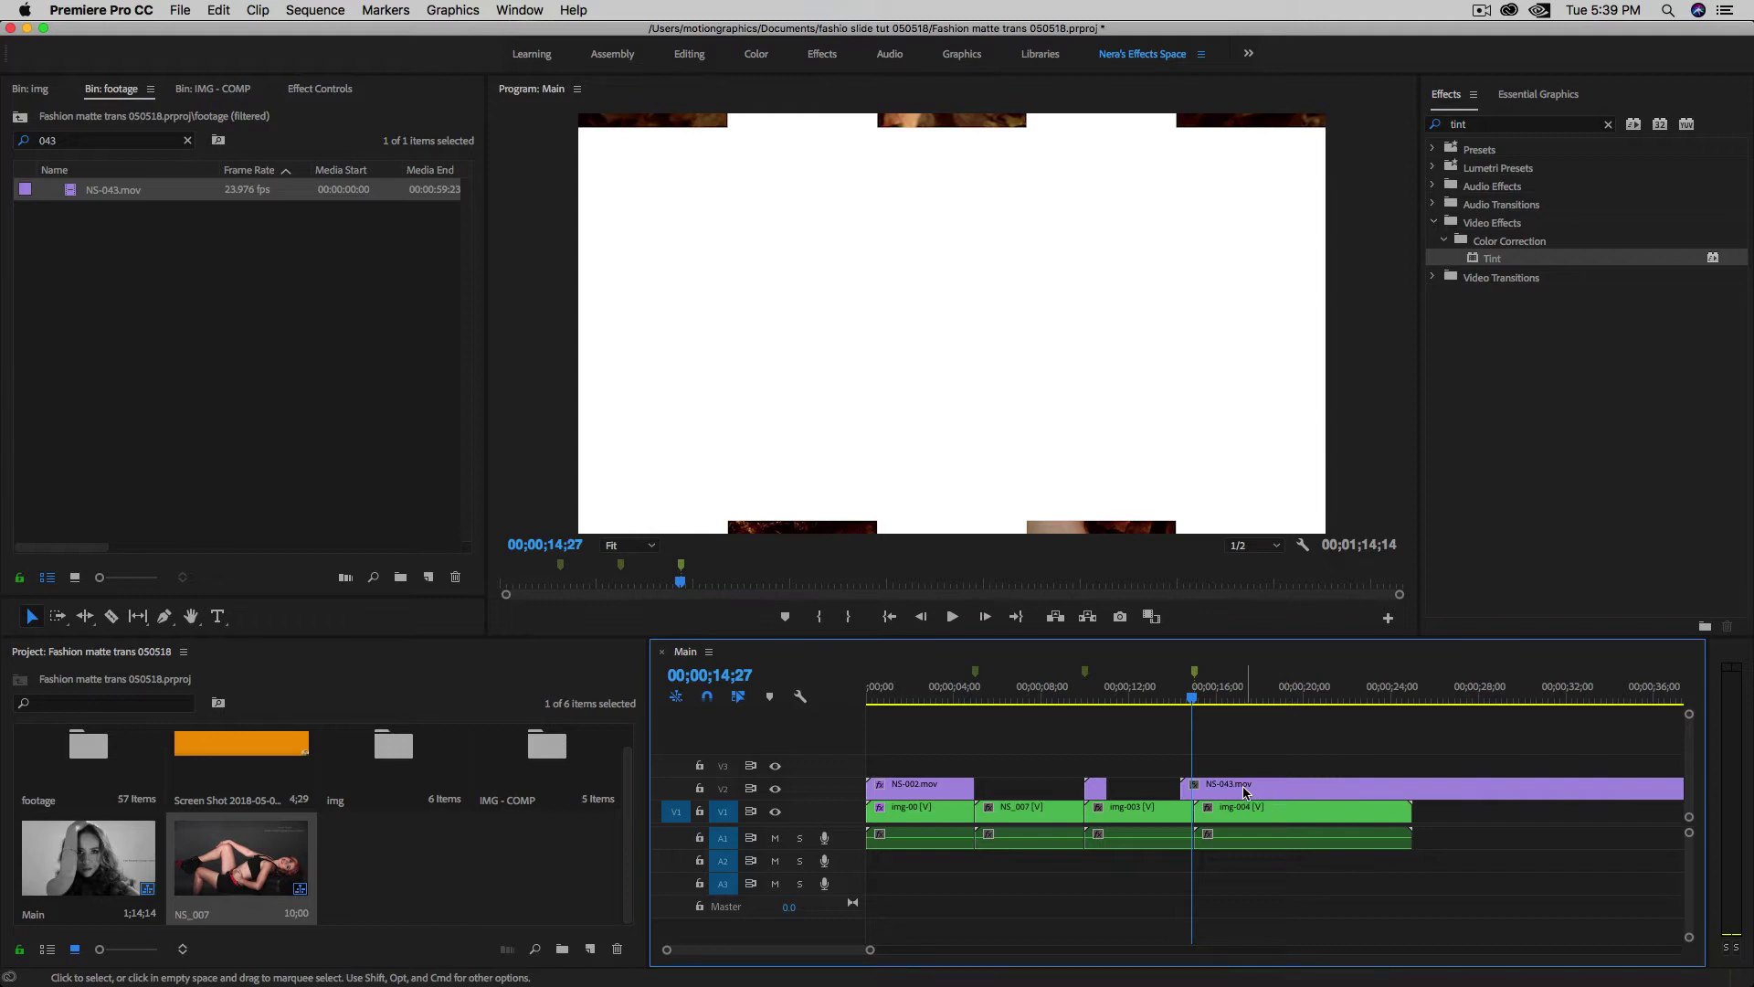
left_click_drag(1191, 702, 1183, 702)
left_click_drag(1207, 786, 1221, 795)
left_click(1194, 702)
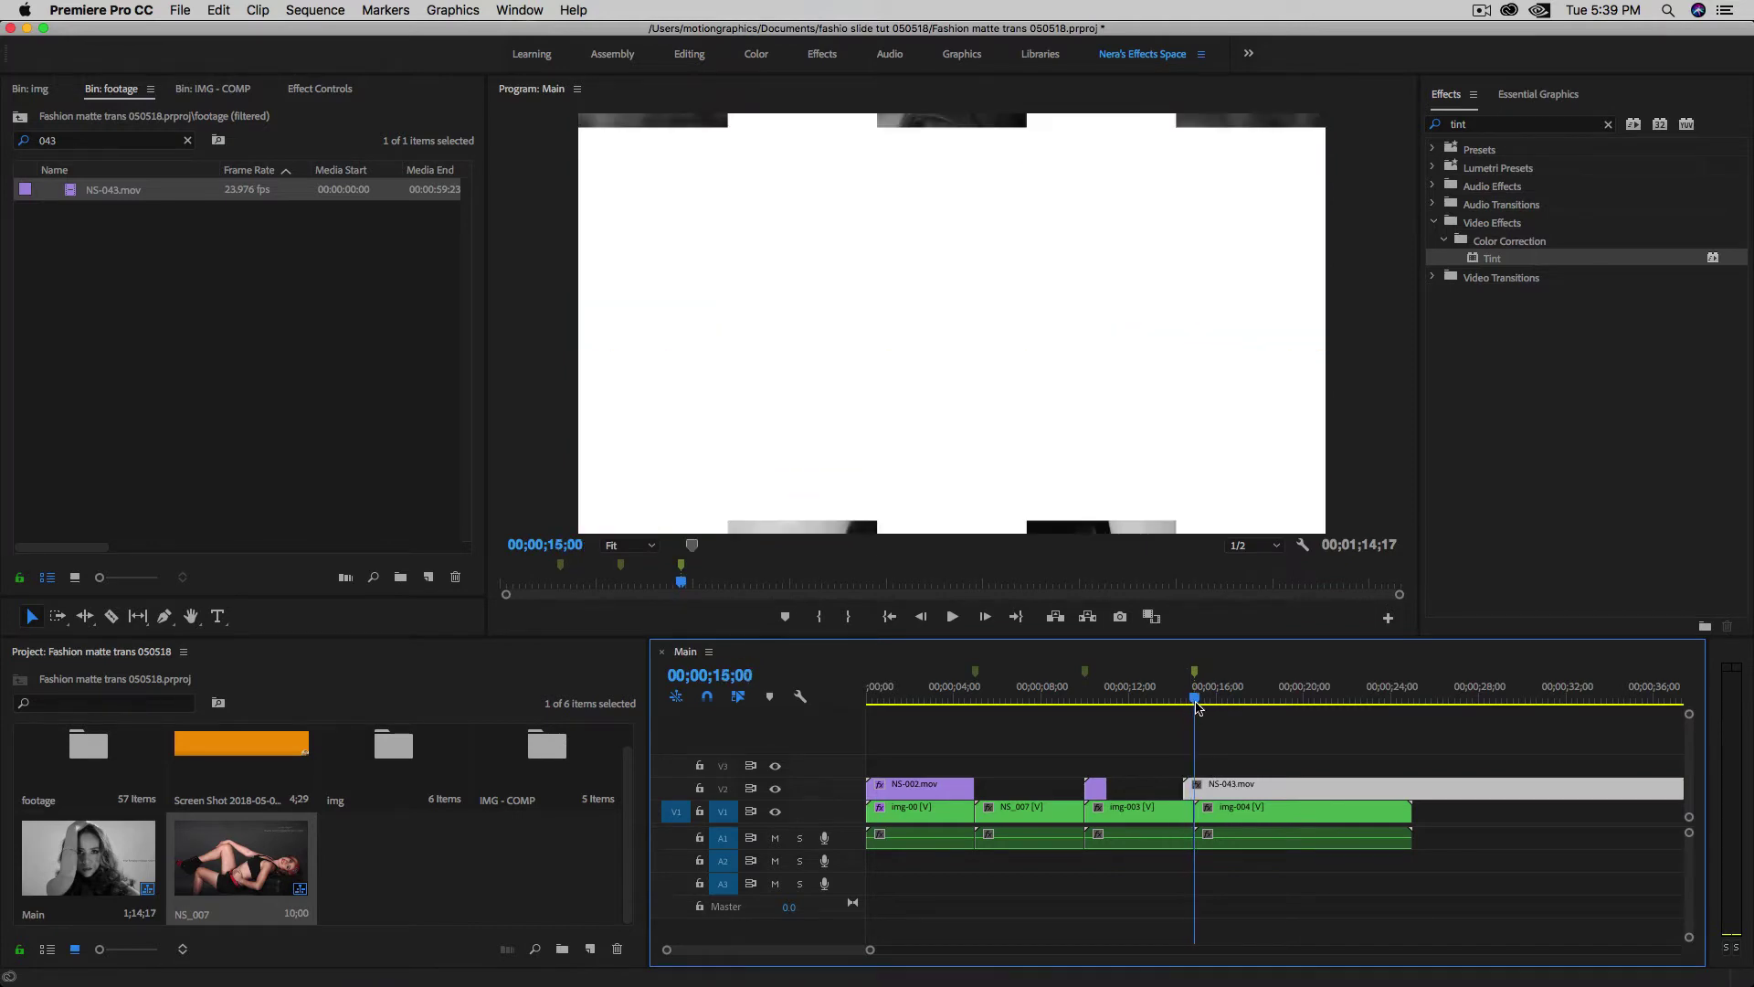
left_click_drag(1197, 706, 1217, 716)
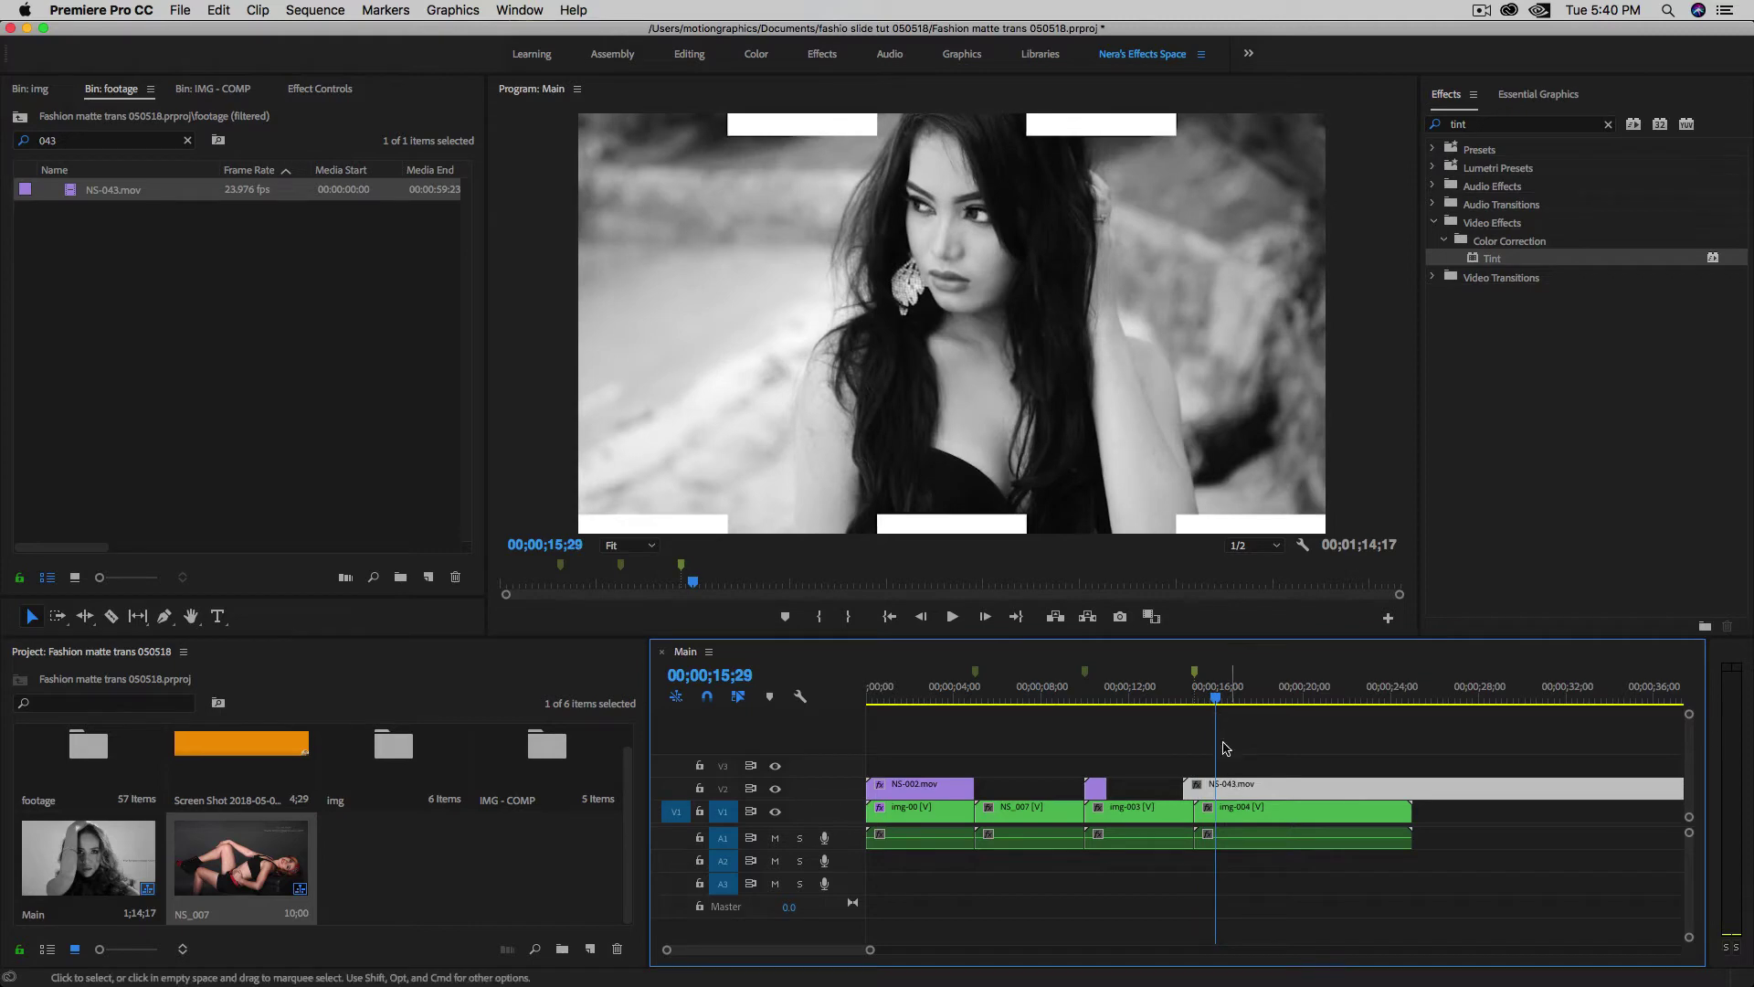
- Split NS-043.mov on V2 at 00;00;16;21 and delete the portion after the cut
left_click_drag(1217, 701, 1233, 702)
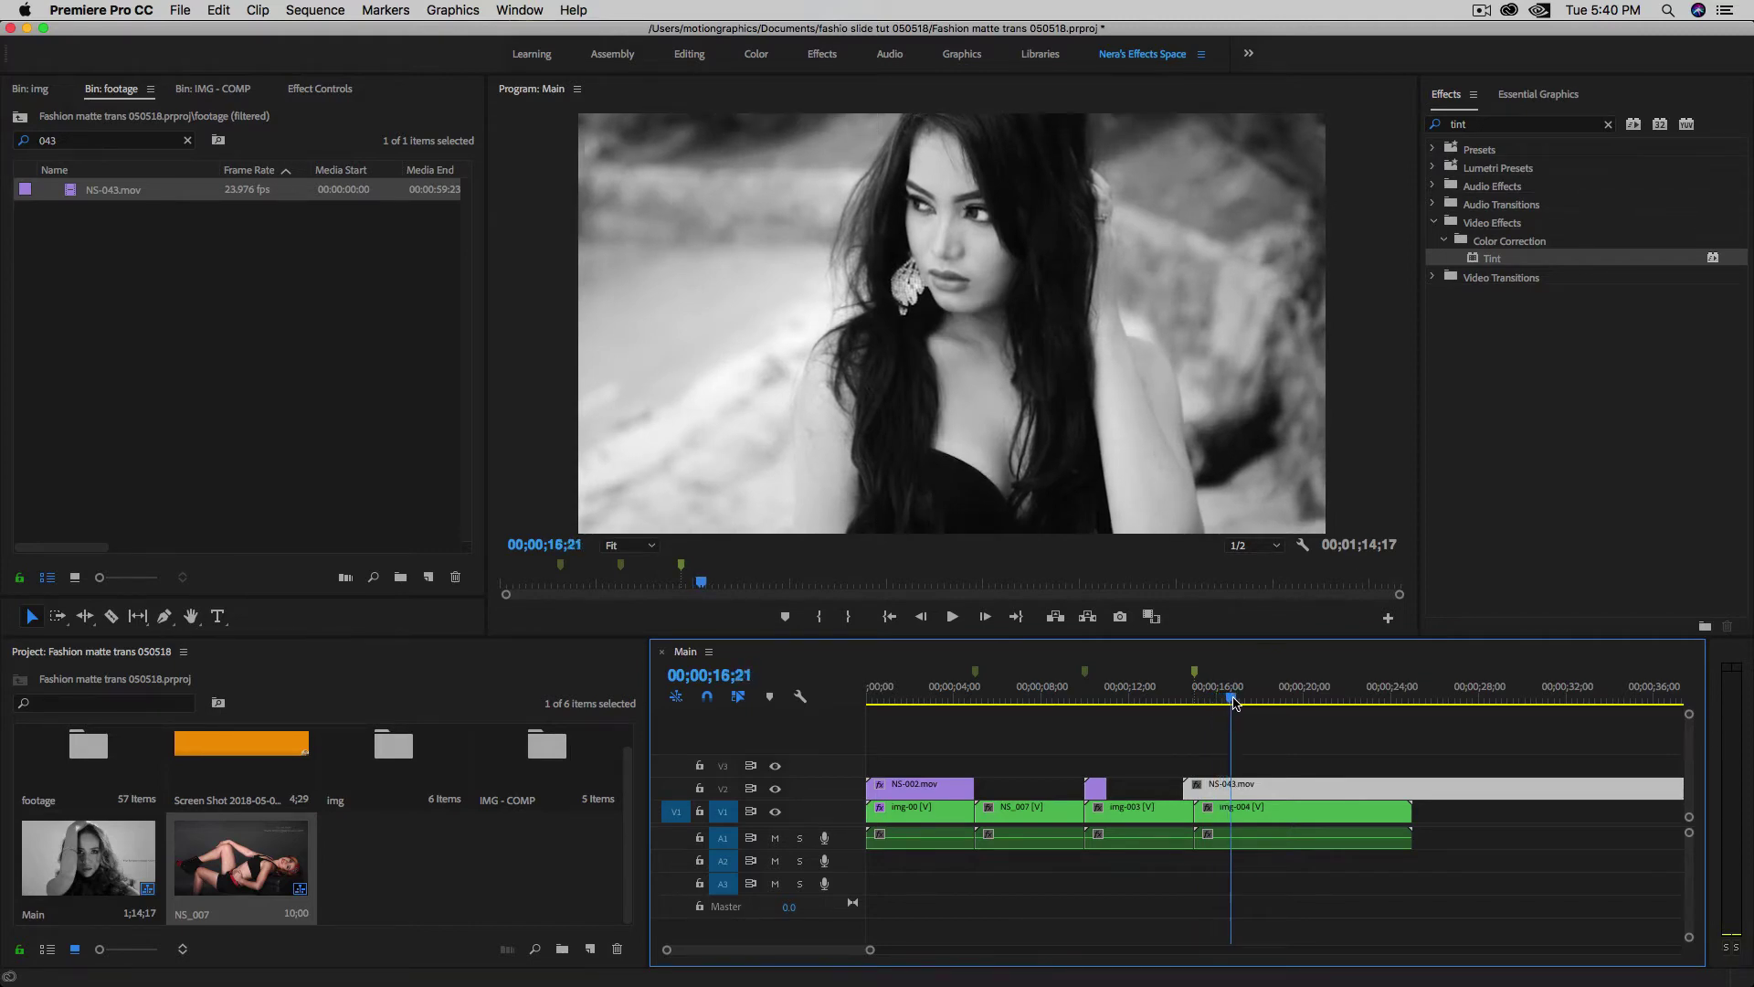
key("c")
left_click(1235, 787)
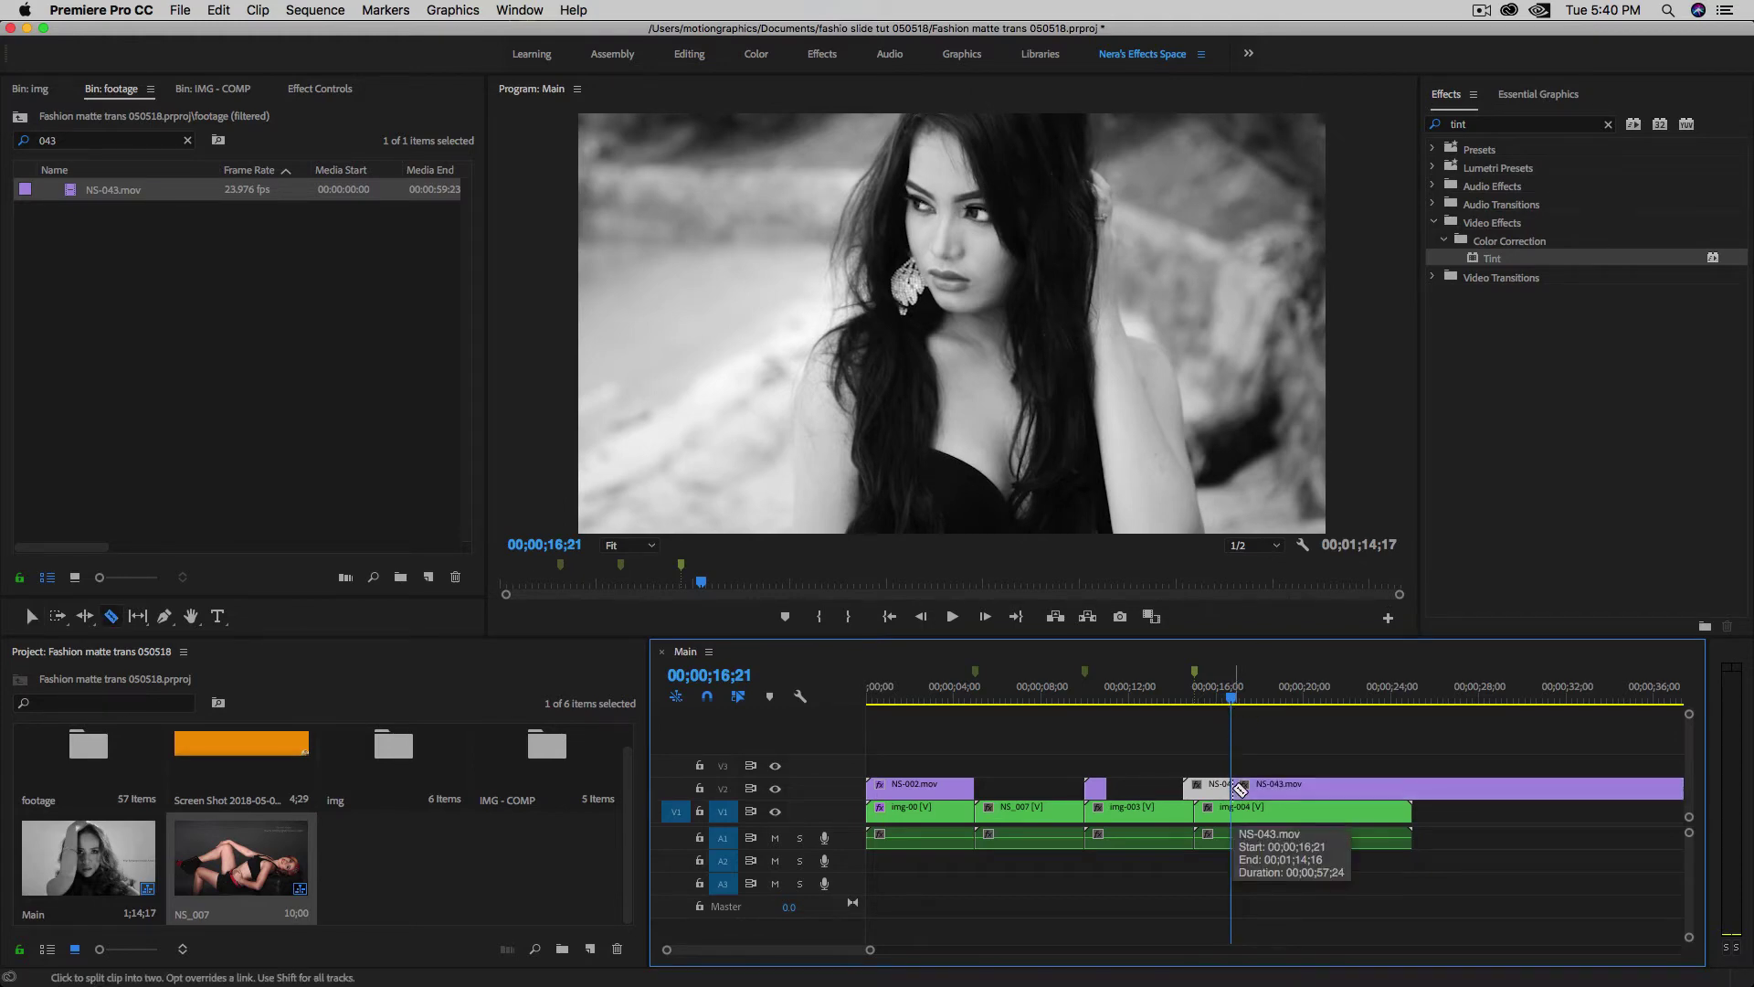
key("v")
left_click(1260, 792)
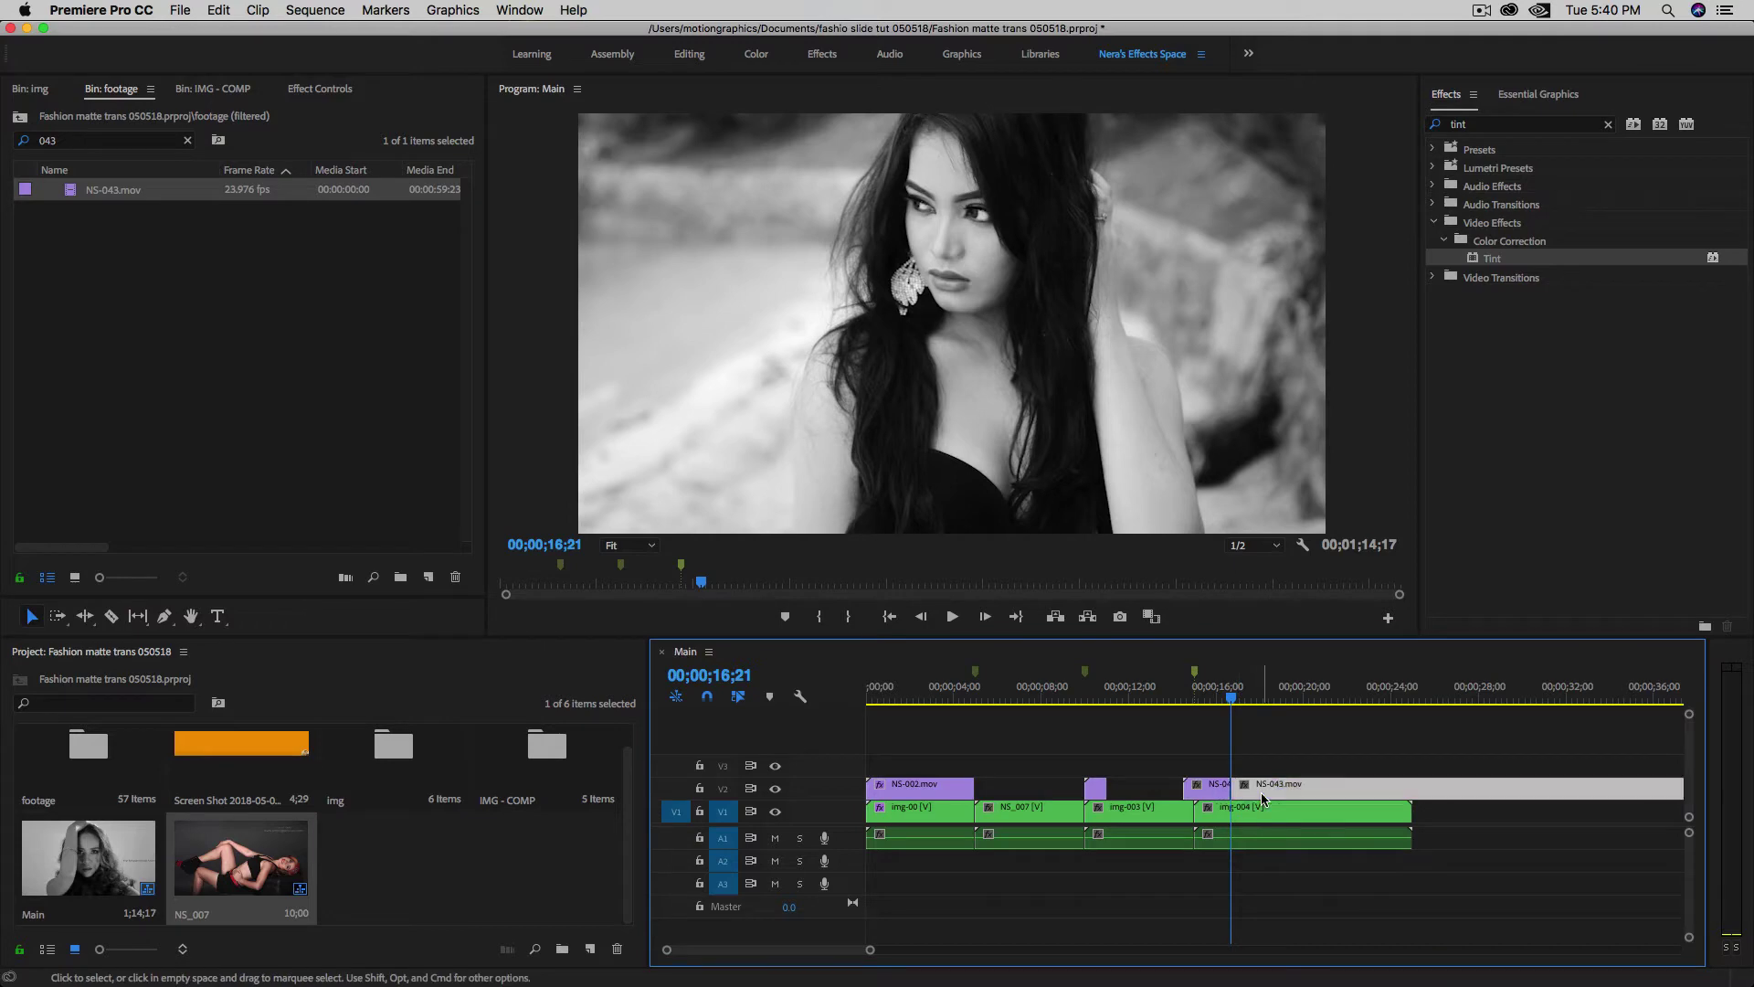
key("Delete")
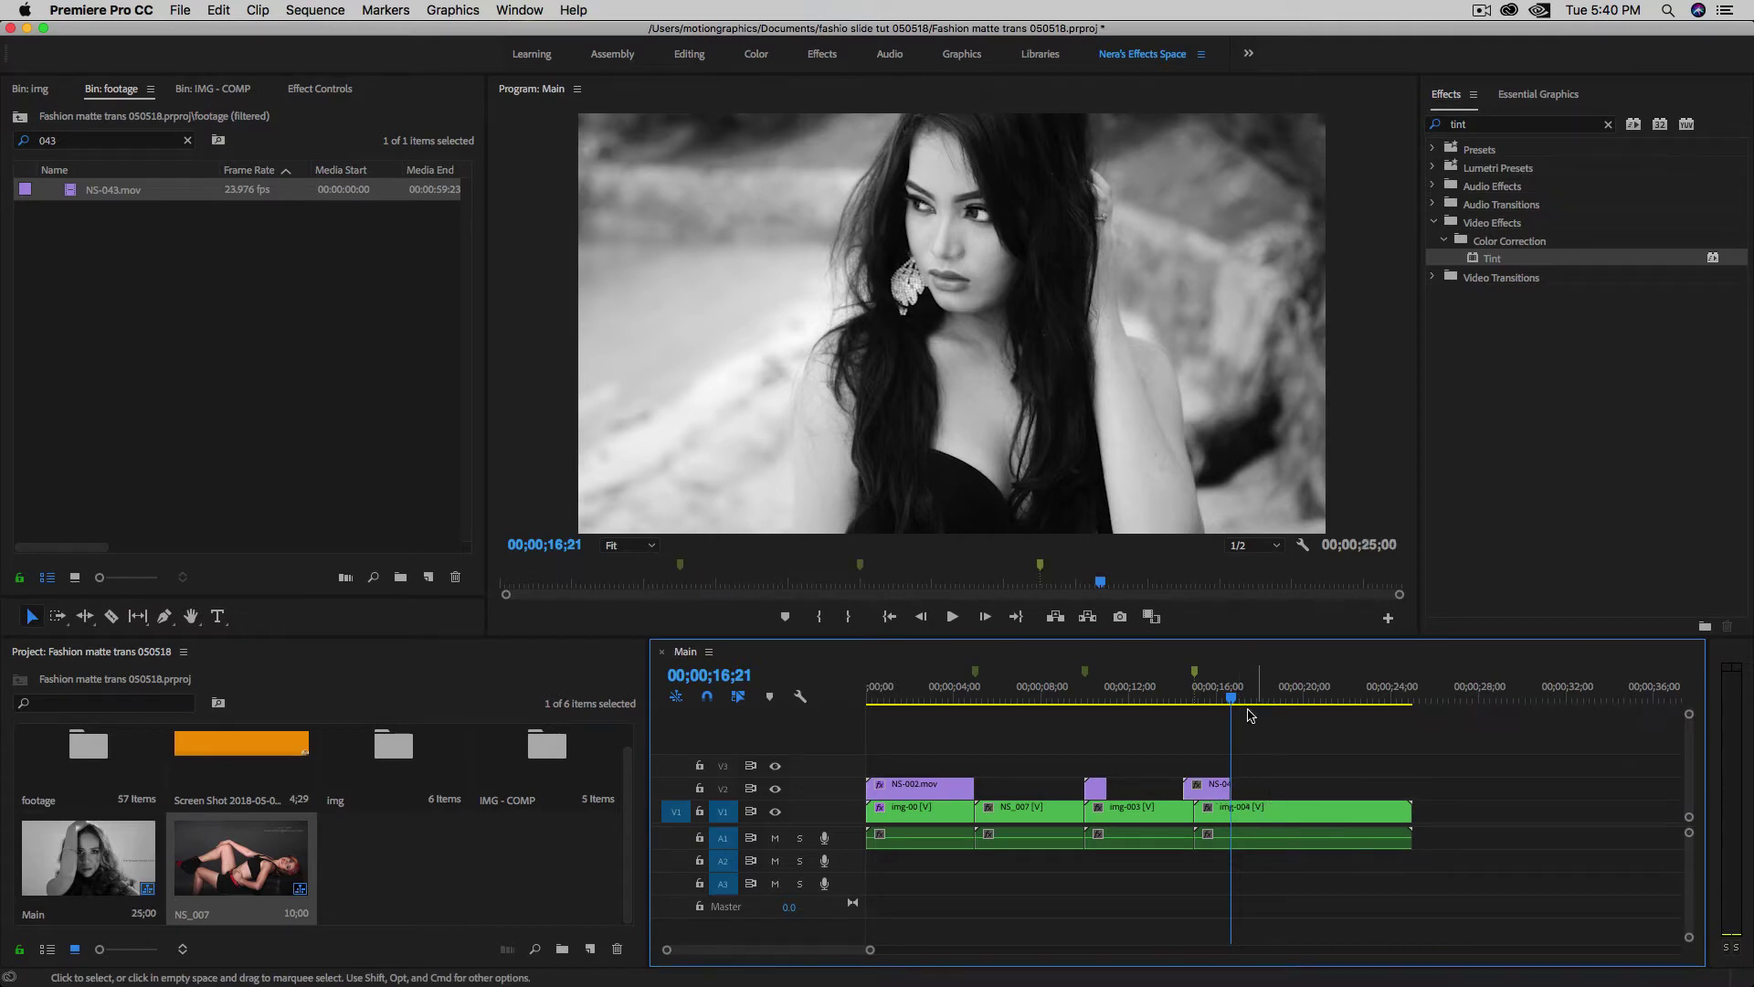
- Apply Tint to the short NS-043.mov clip and sample its Map White To color from the orange screenshot thumbnail
left_click_drag(1252, 705, 1204, 708)
left_click(1213, 787)
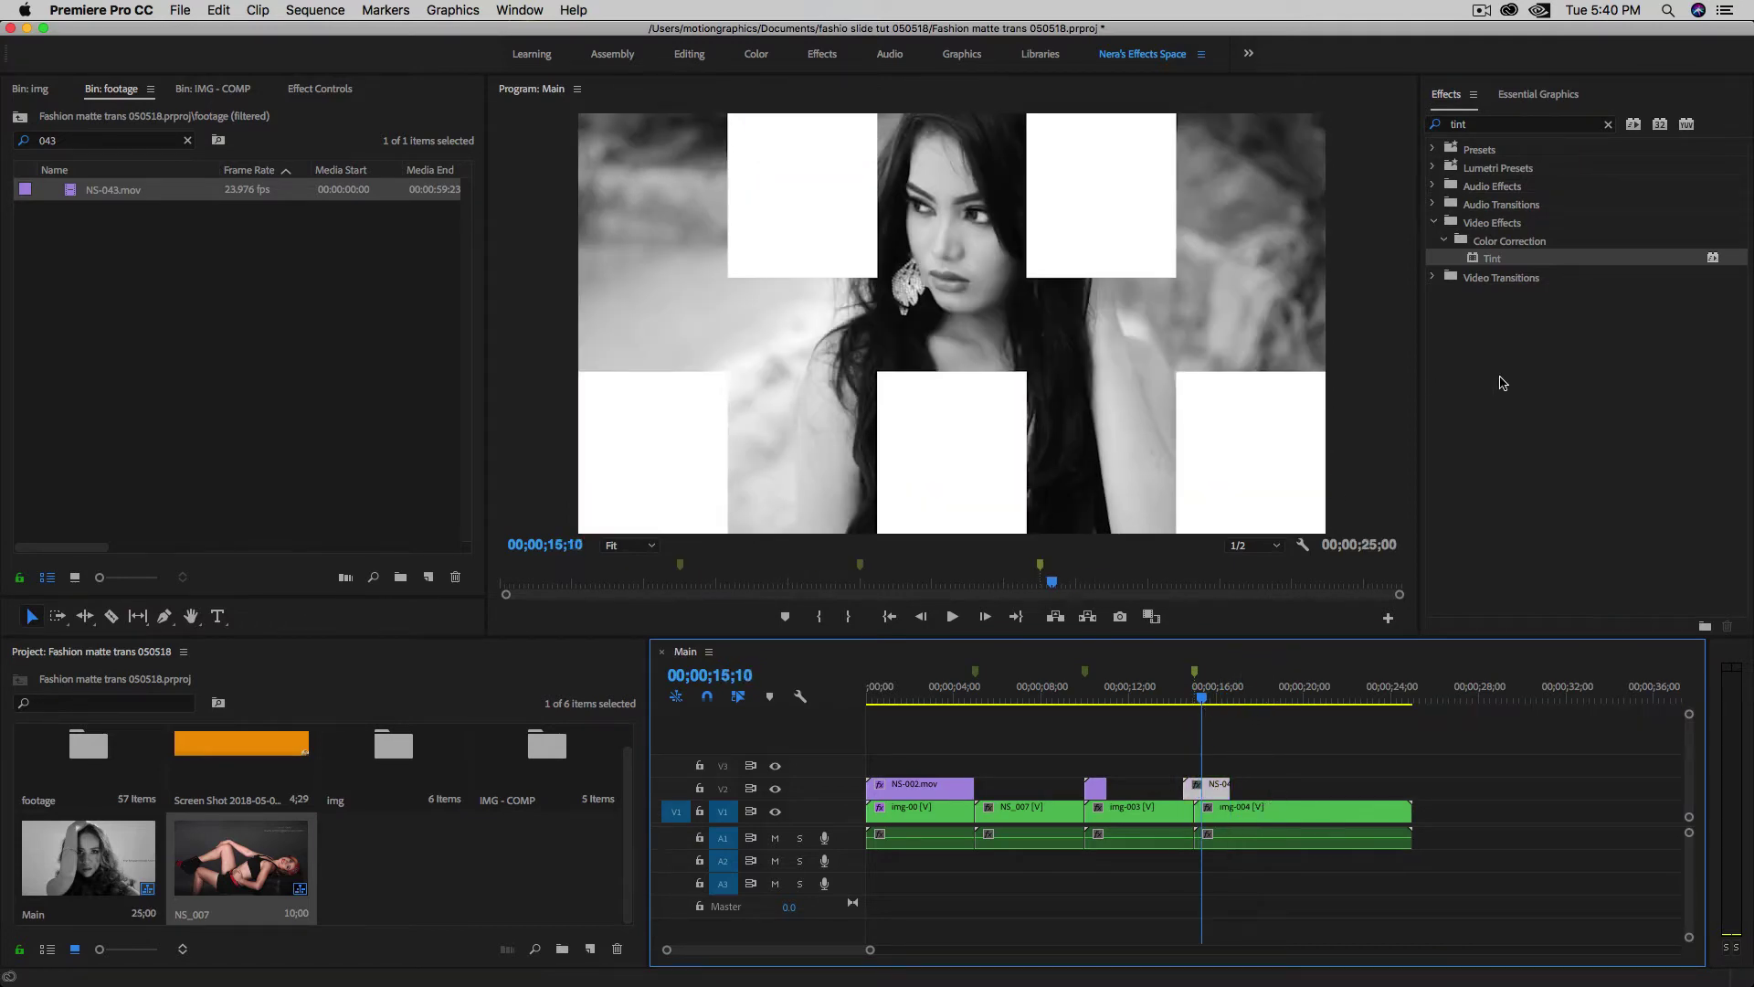
left_click(1496, 263)
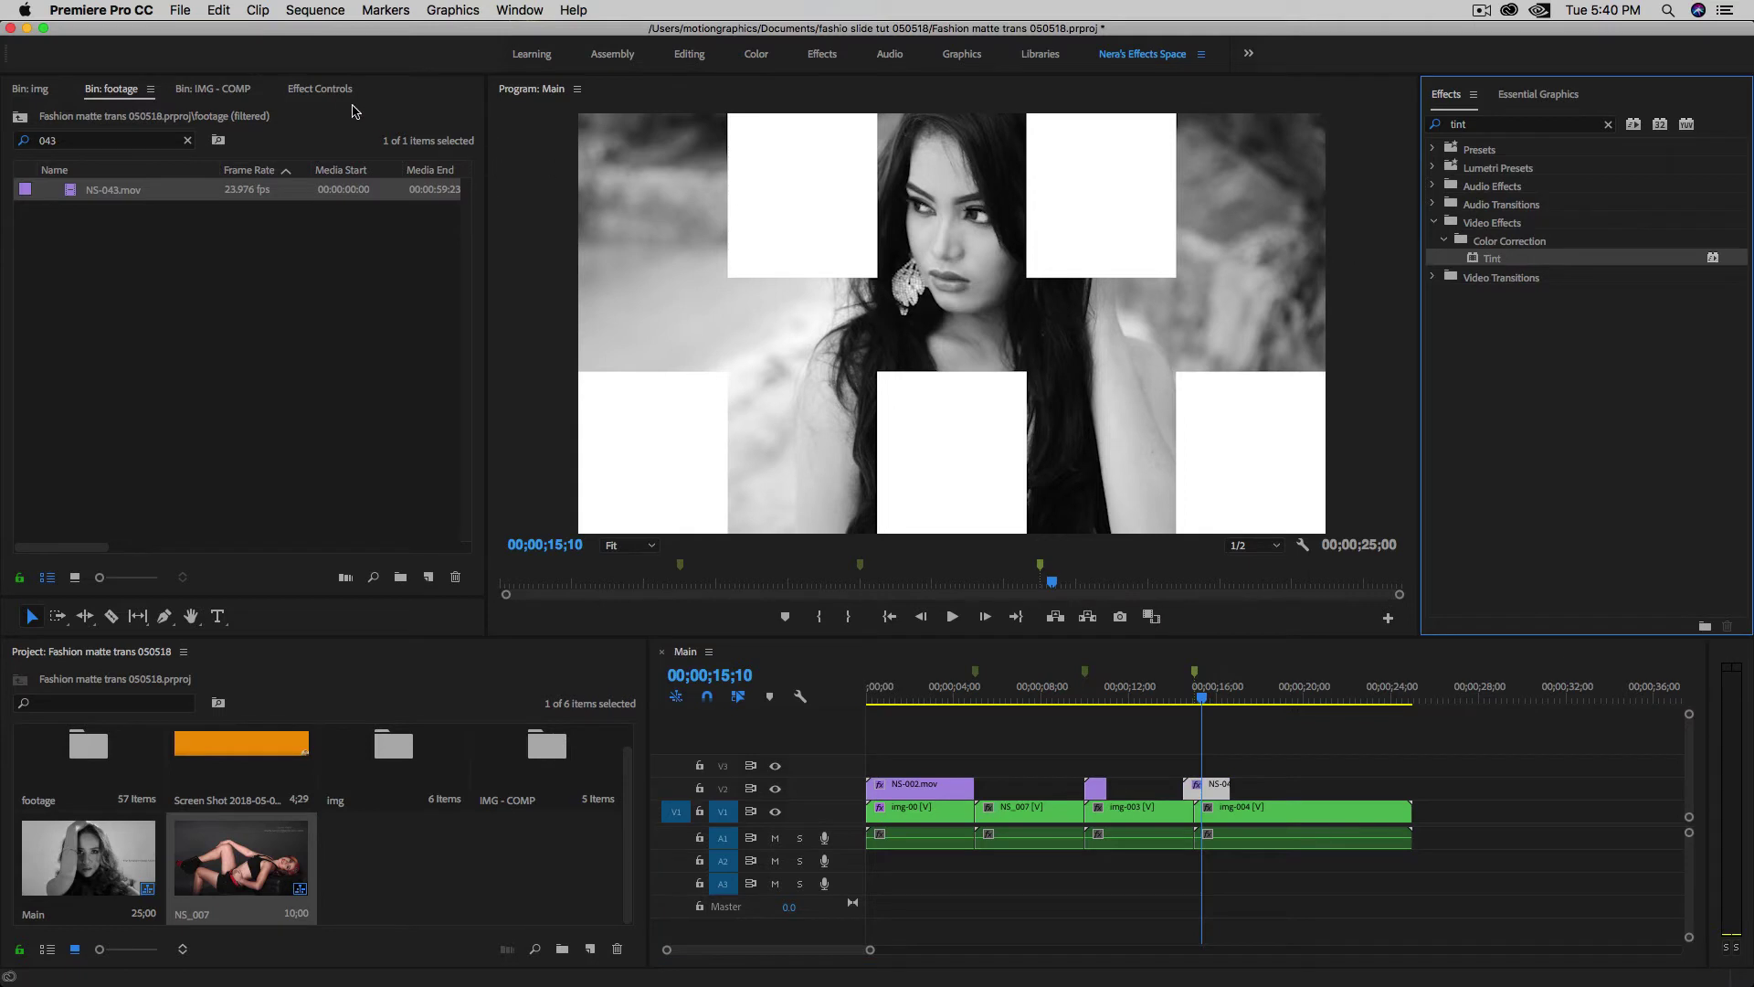
left_click(320, 89)
left_click(210, 470)
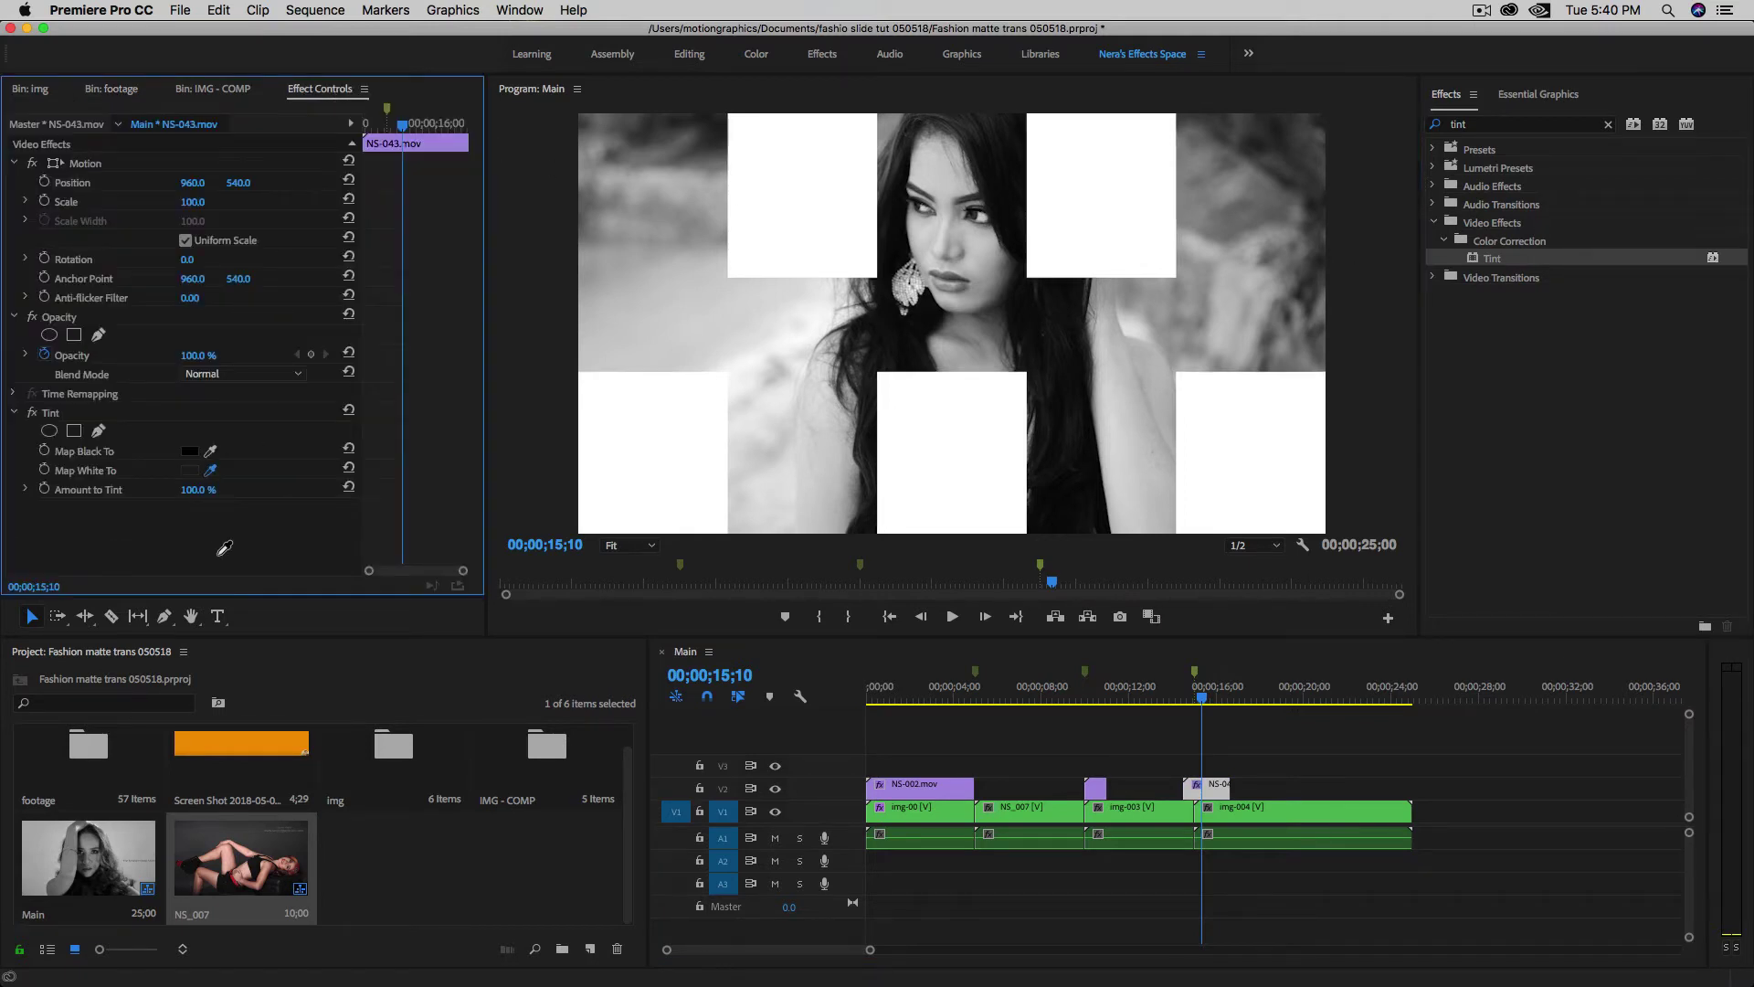
left_click(254, 758)
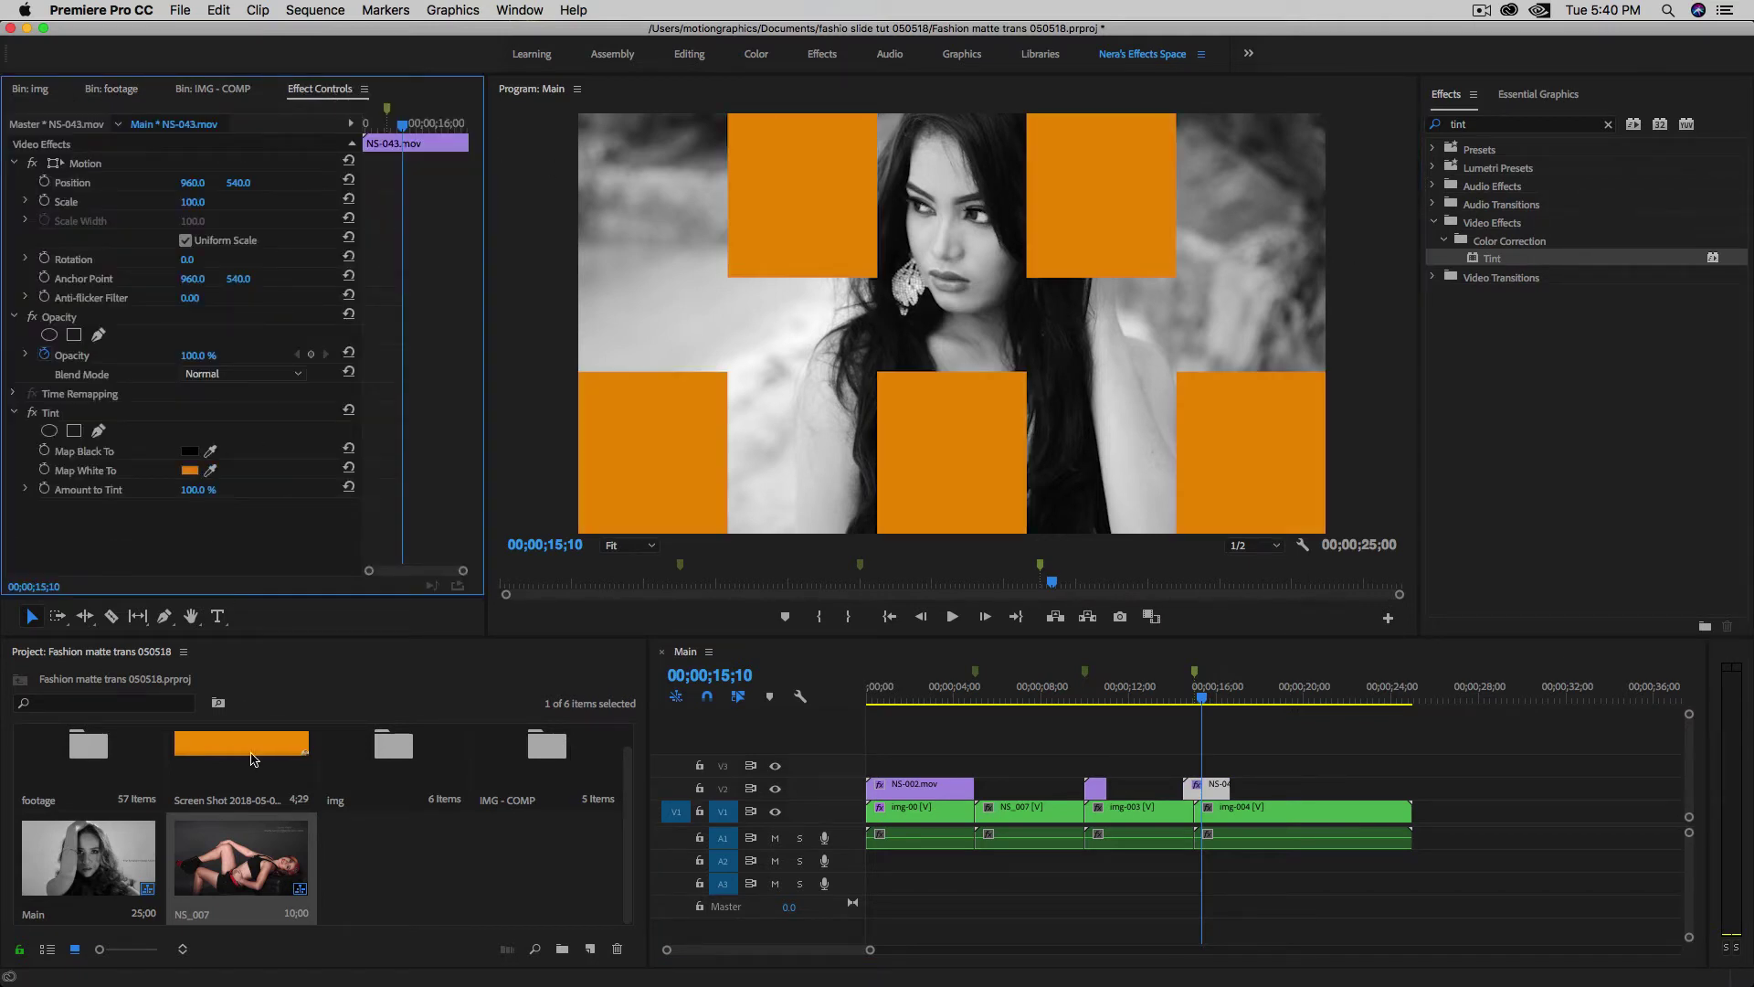
- Review the transition into img-004, and move the NS-043.mov clip up to V3
left_click(1196, 700)
key("space")
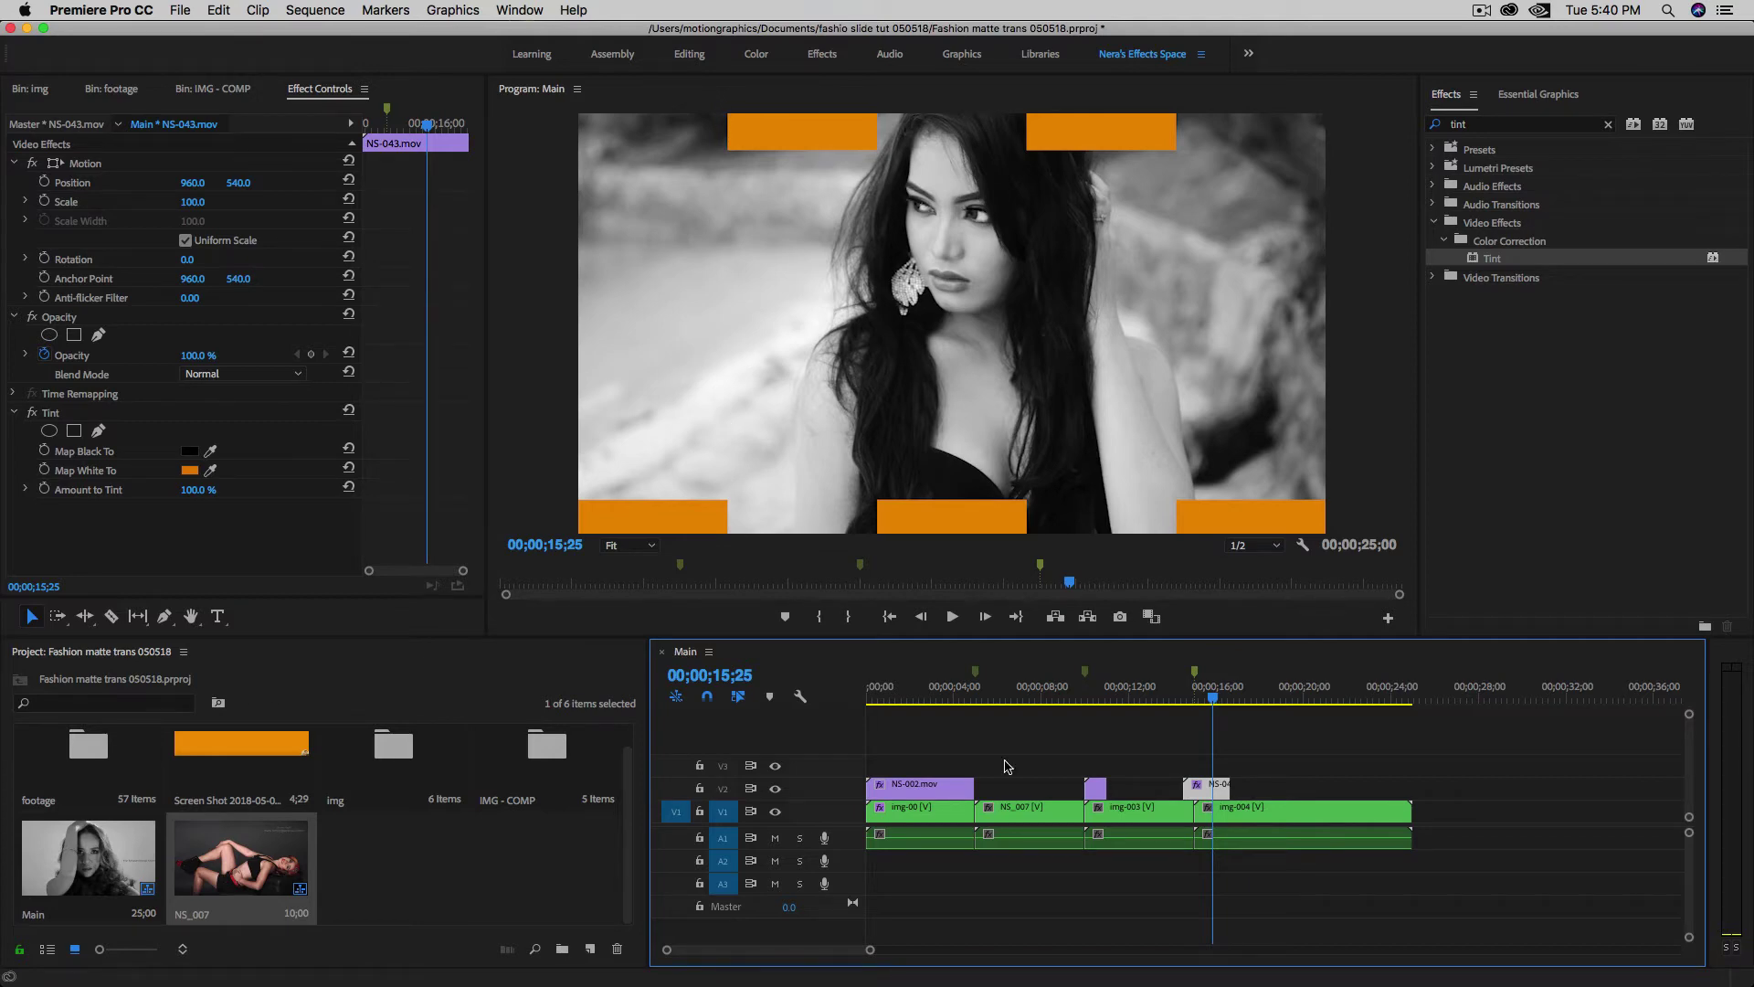
left_click(1220, 700)
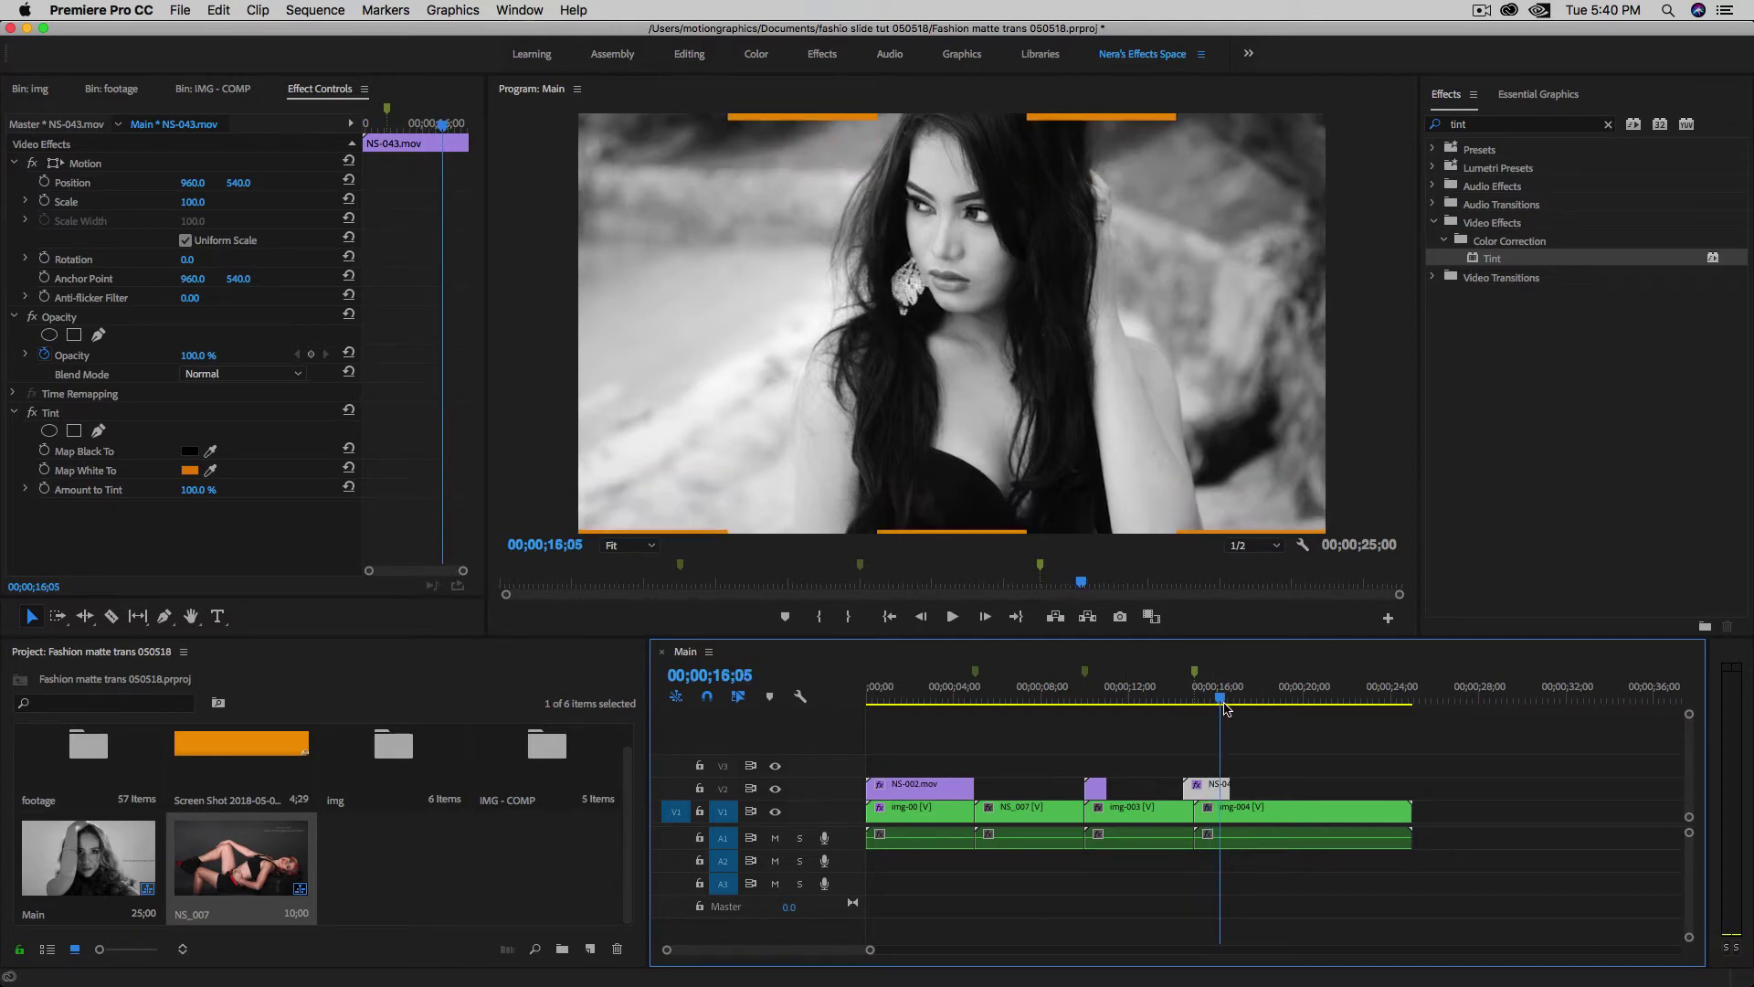
left_click_drag(1224, 708, 1230, 710)
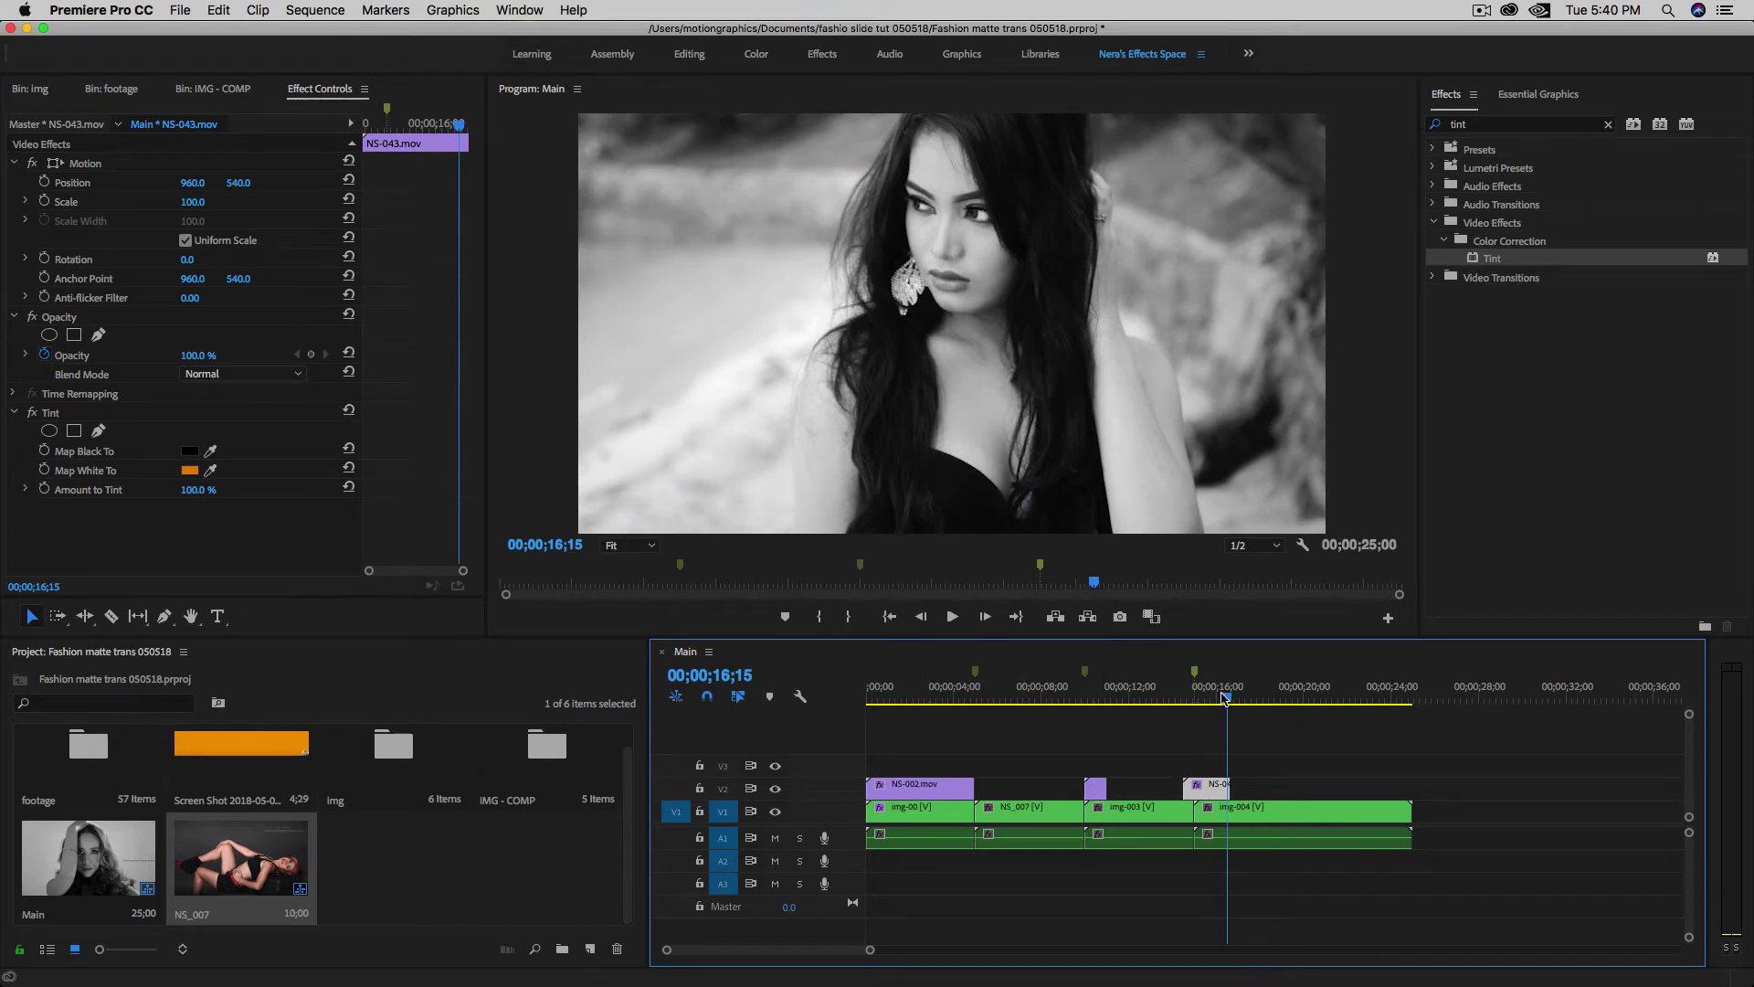
left_click(1183, 704)
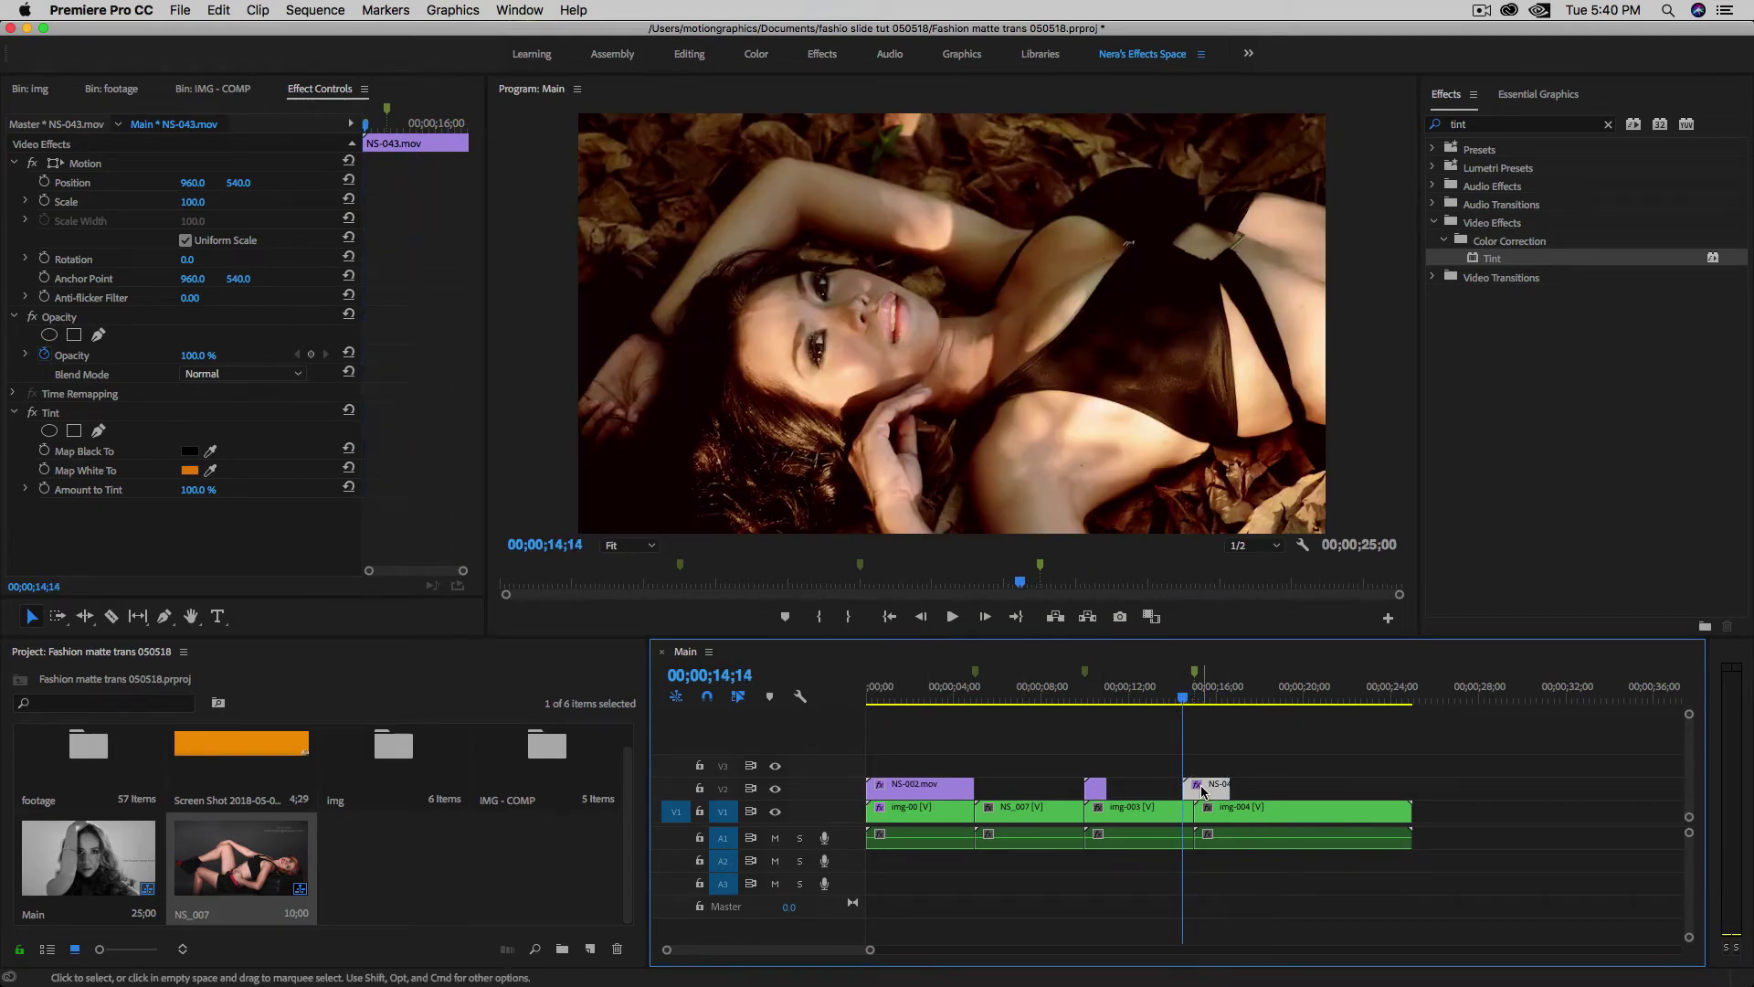
left_click_drag(1204, 788, 1204, 779)
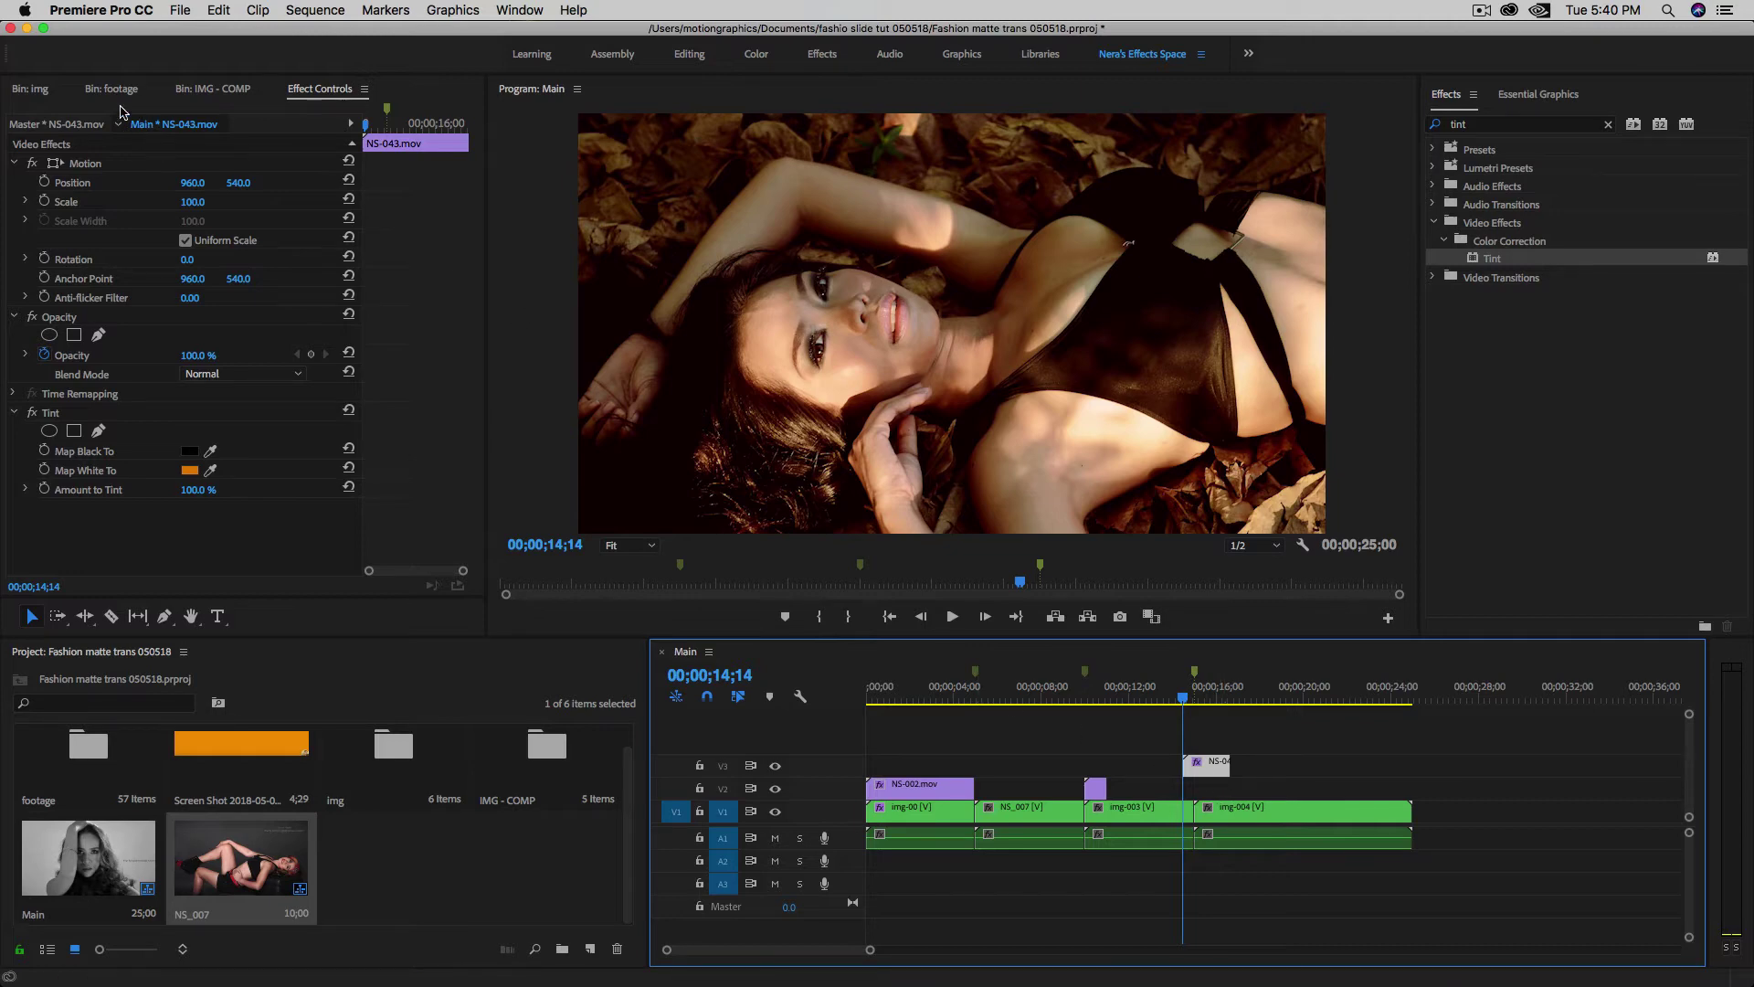
- Show the footage bin as thumbnails, find NS-046.mov by searching 046, and place it on V2 above the start of img-004
left_click(113, 89)
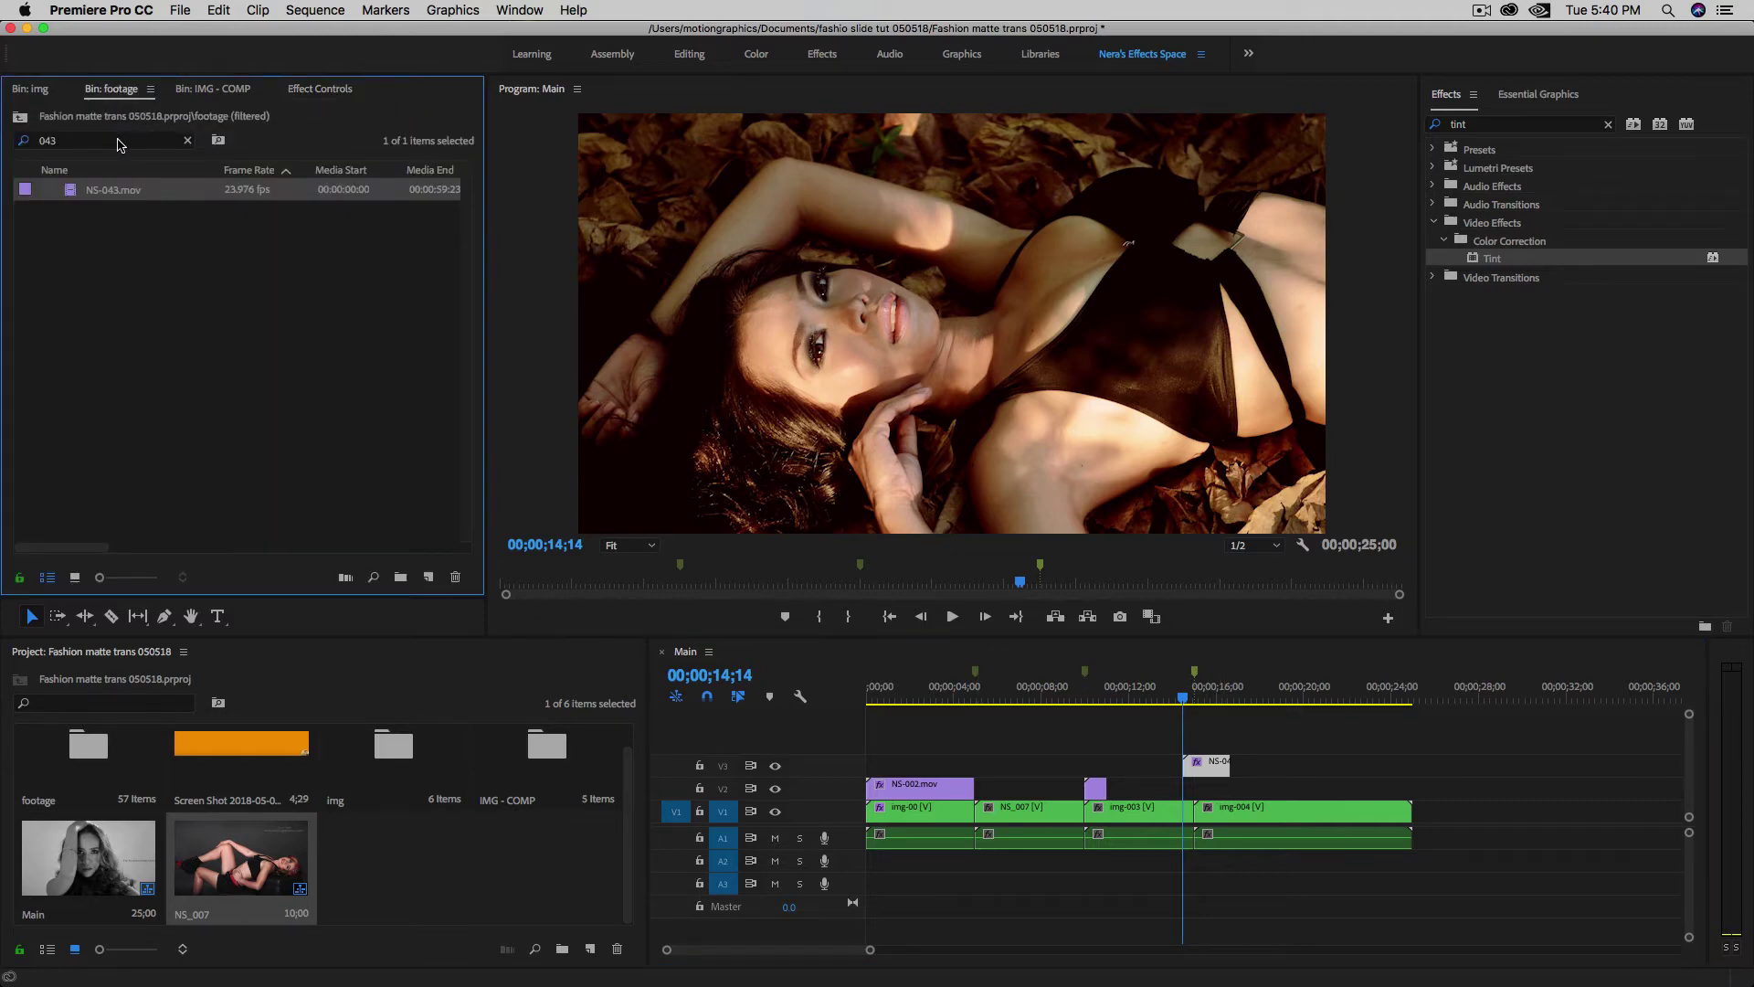
left_click(188, 143)
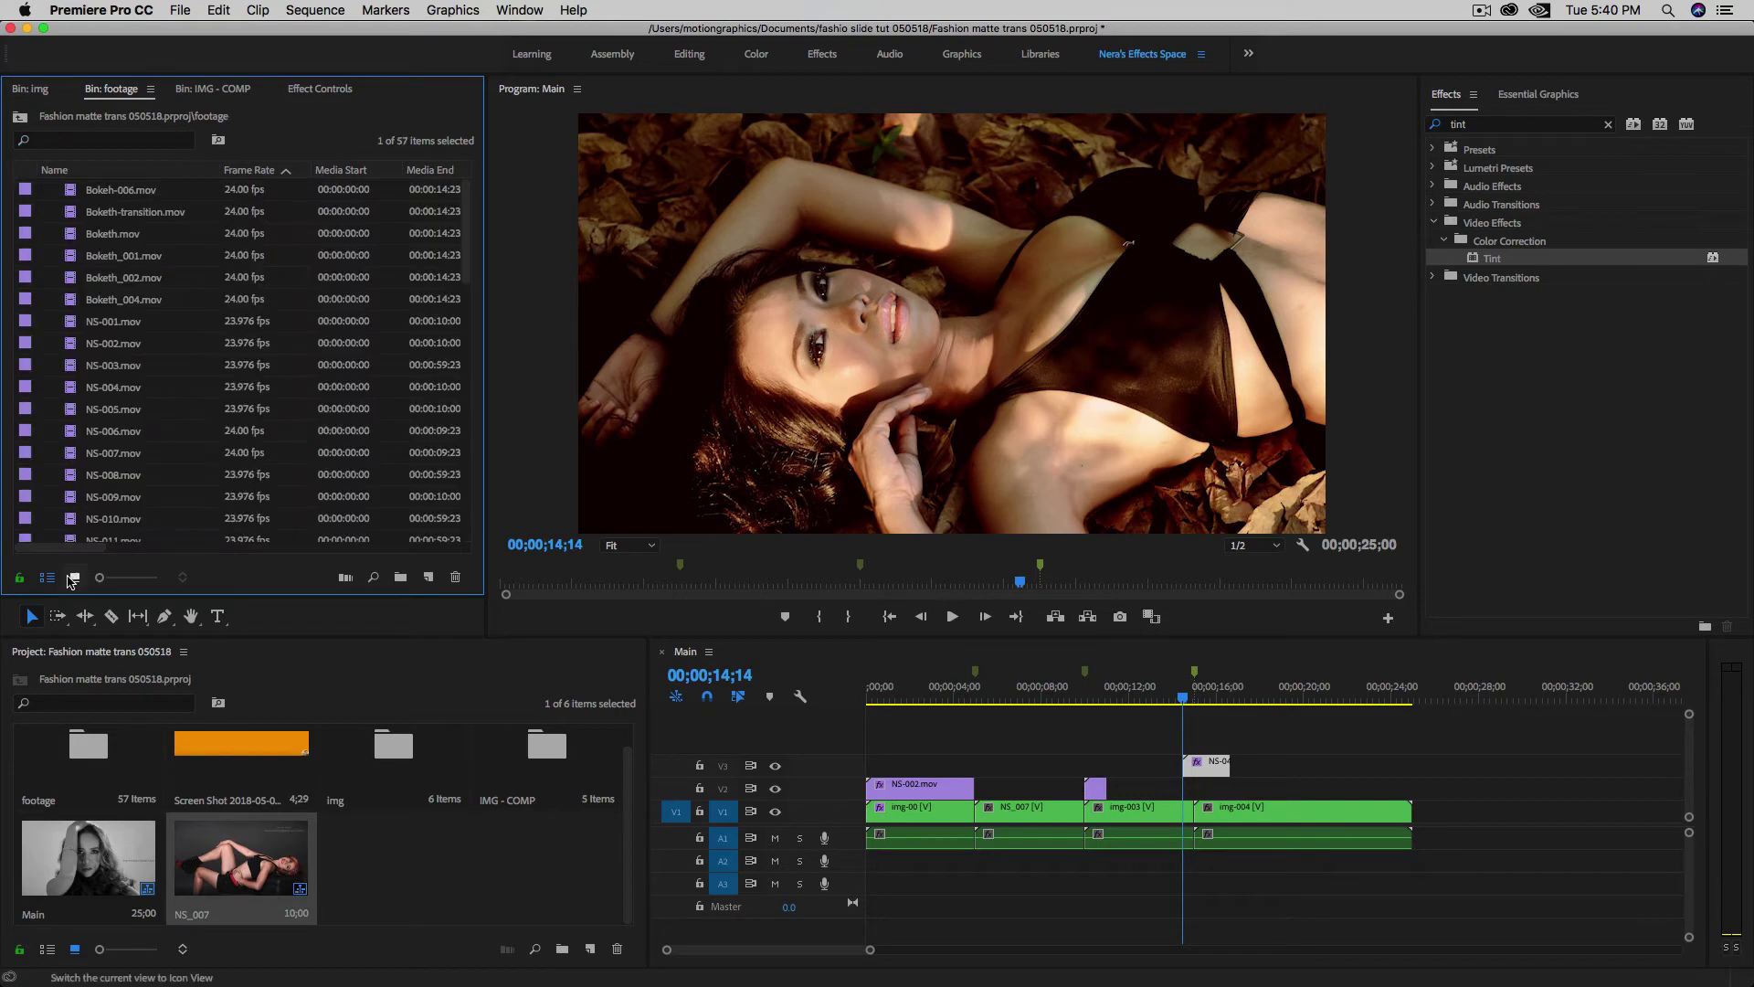
left_click(75, 578)
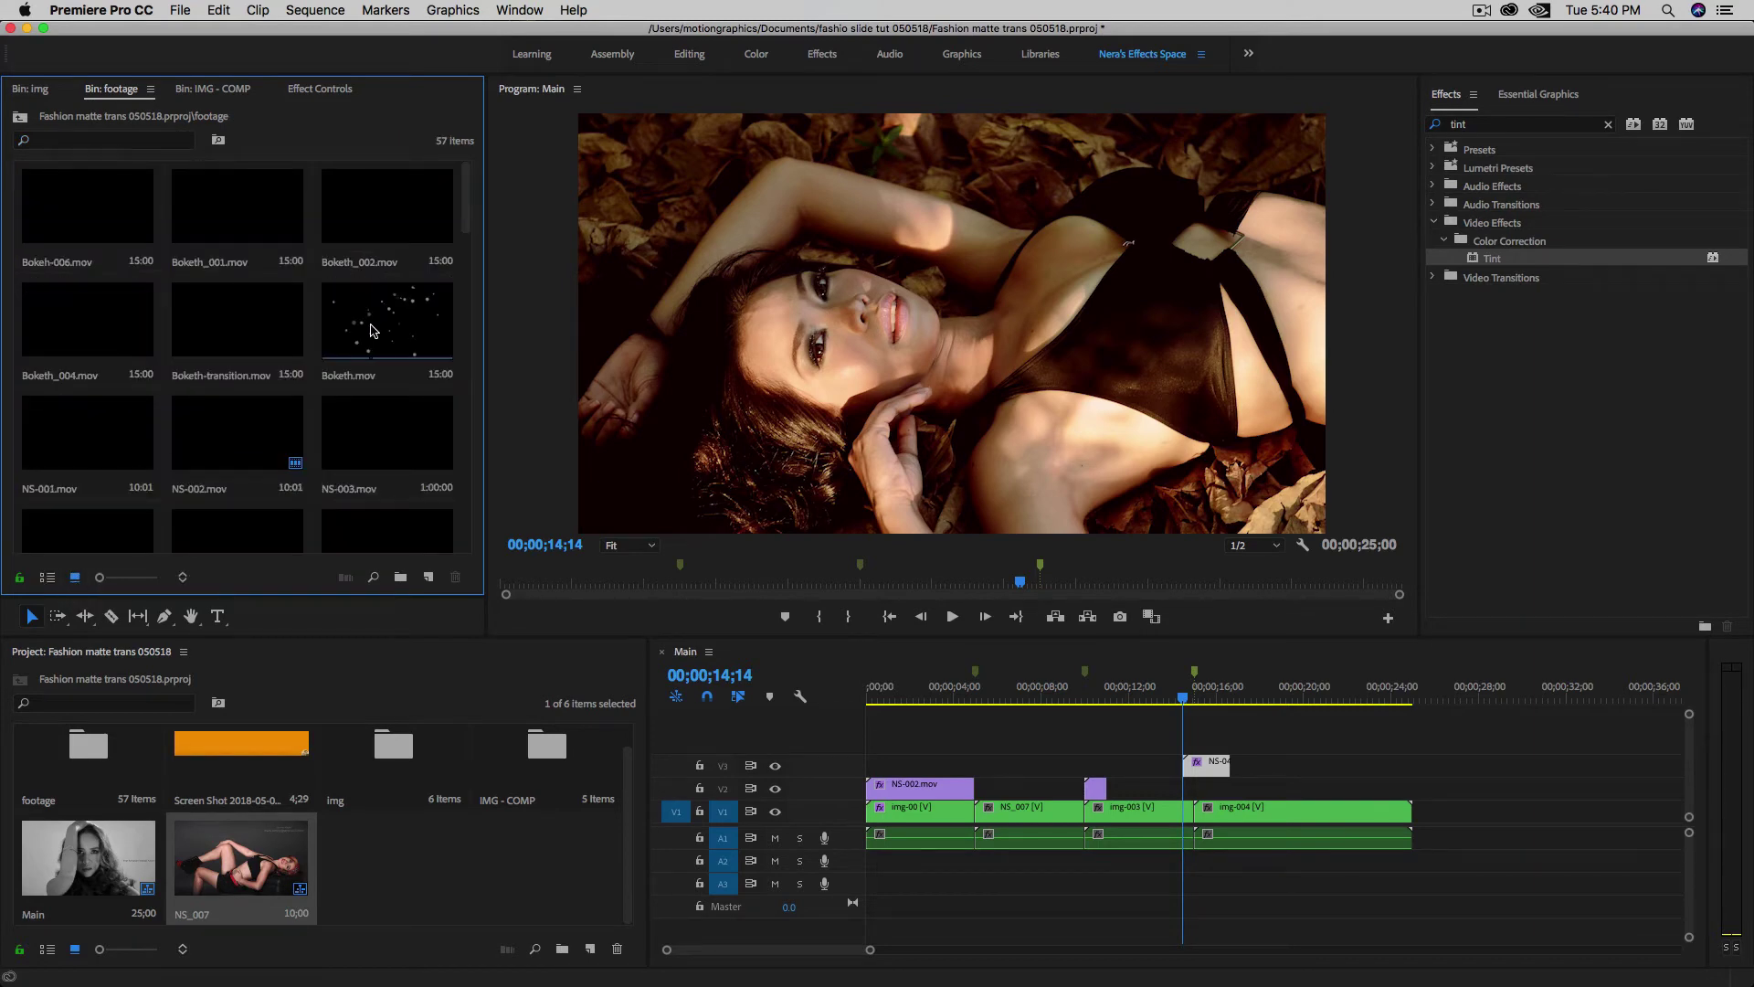
left_click(132, 142)
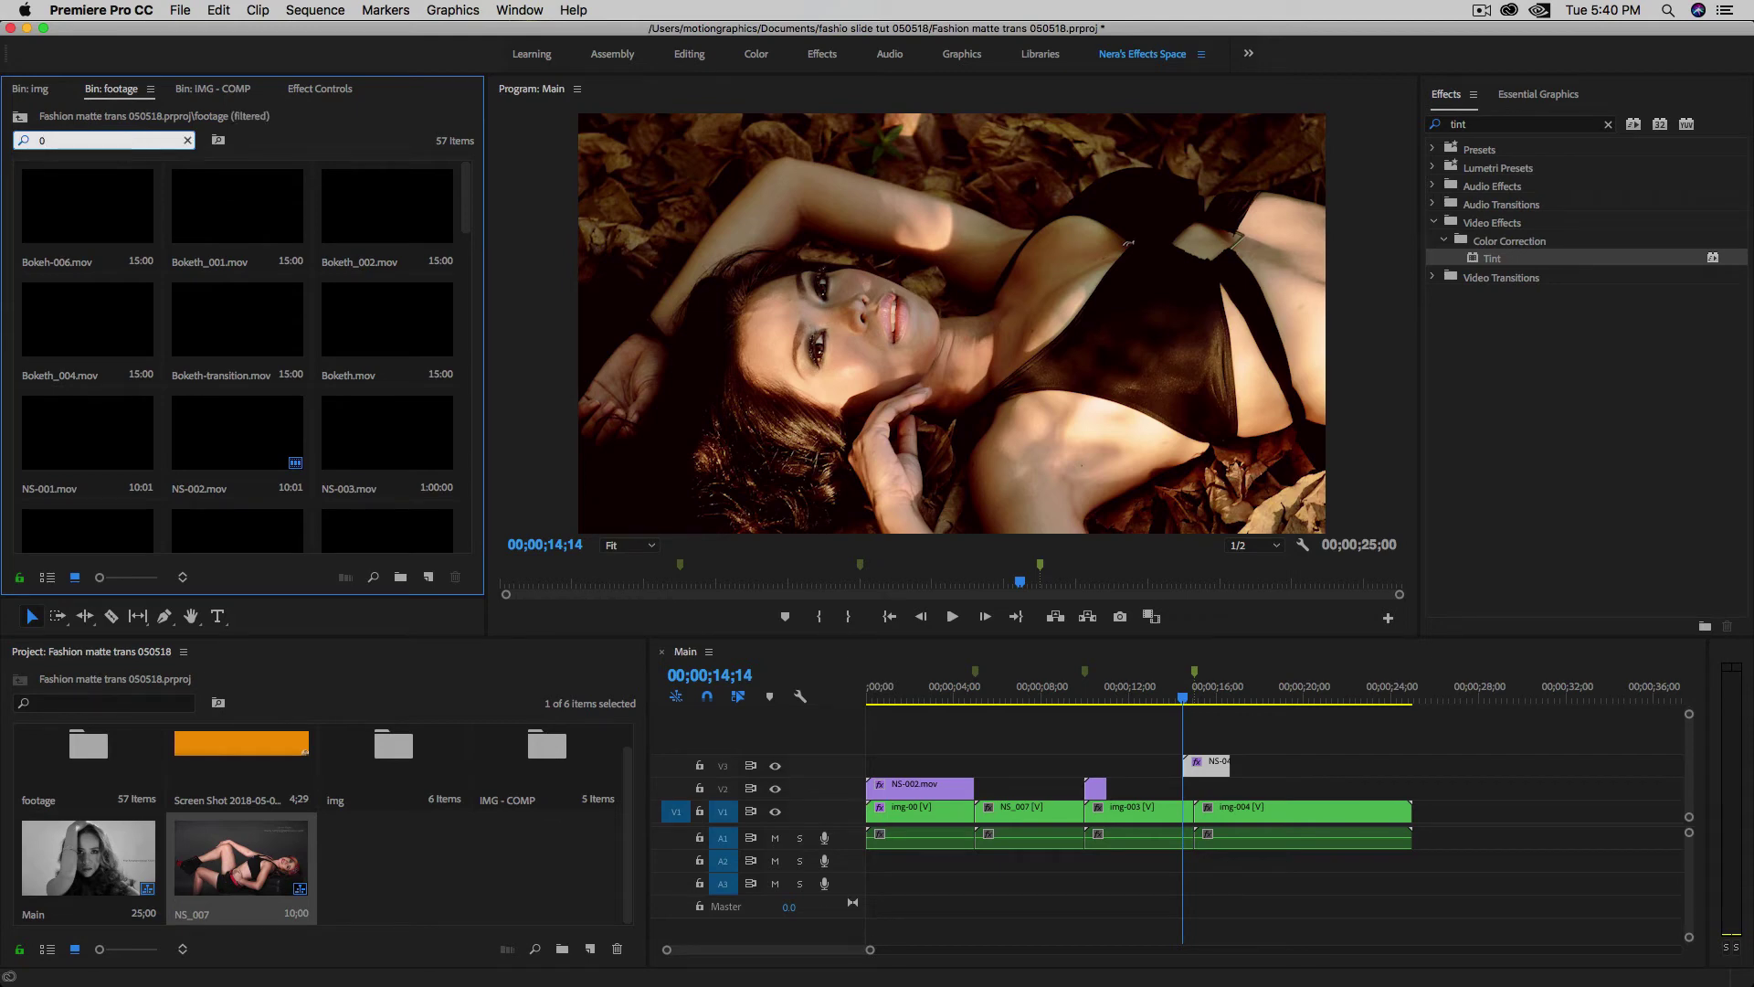
left_click(122, 224)
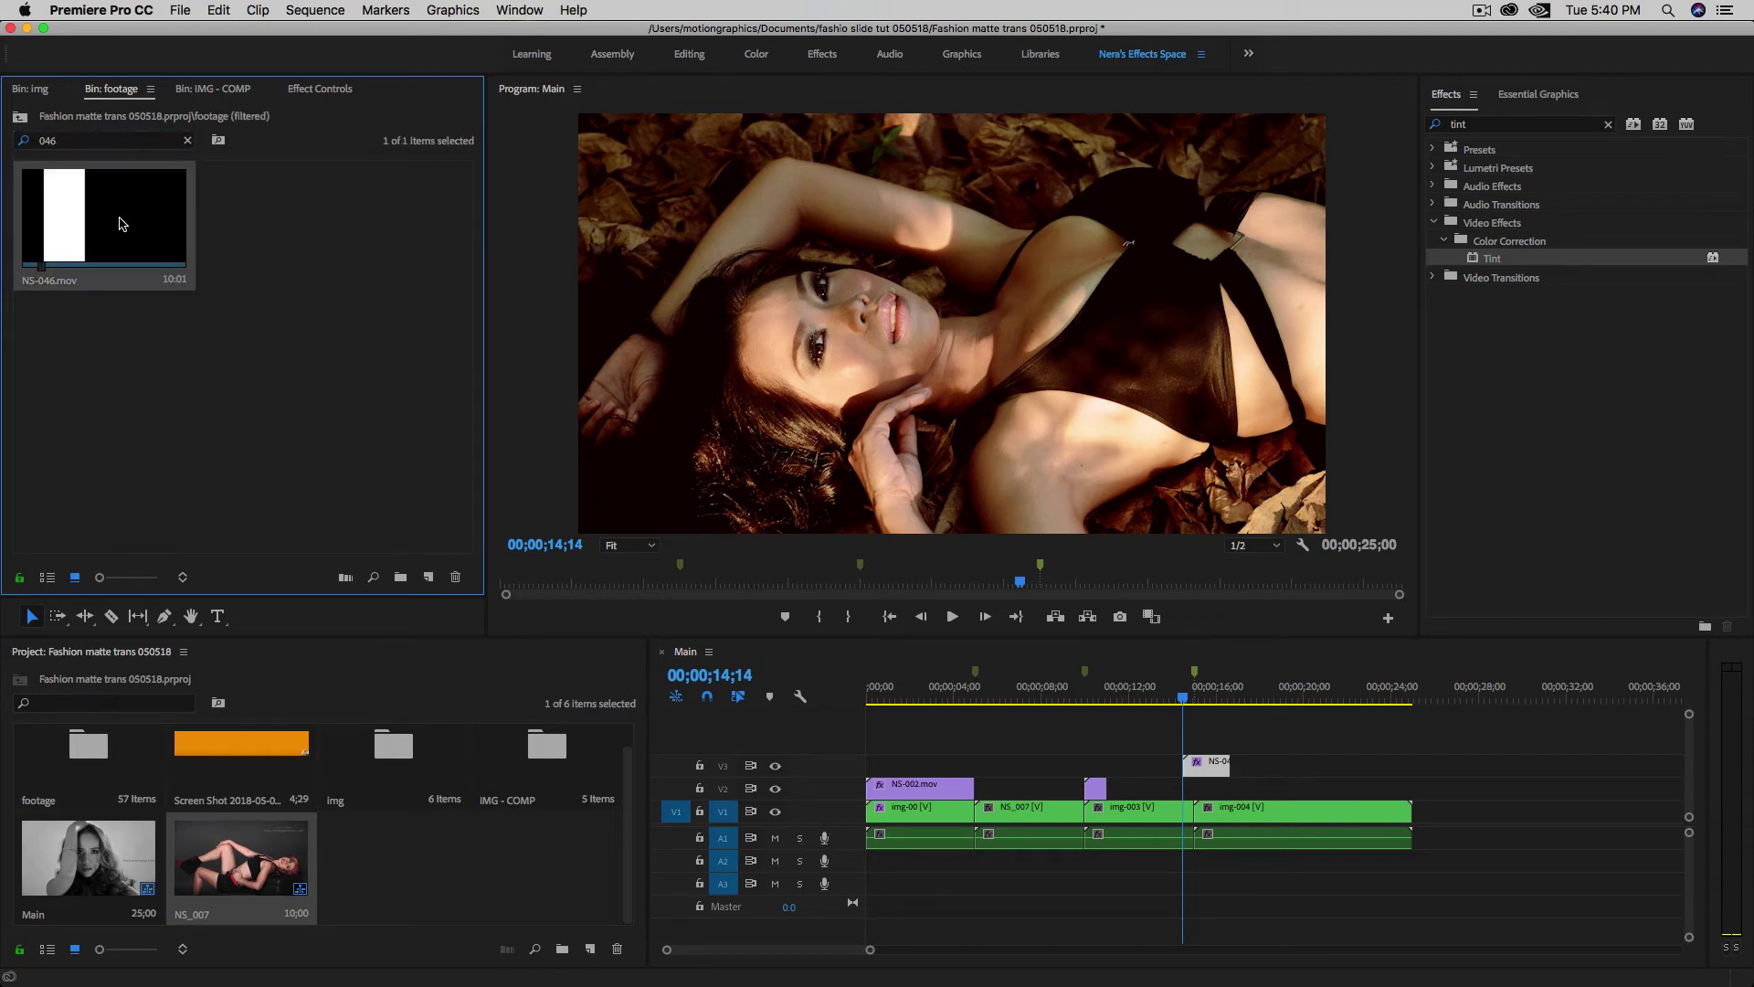
left_click_drag(60, 237, 1213, 799)
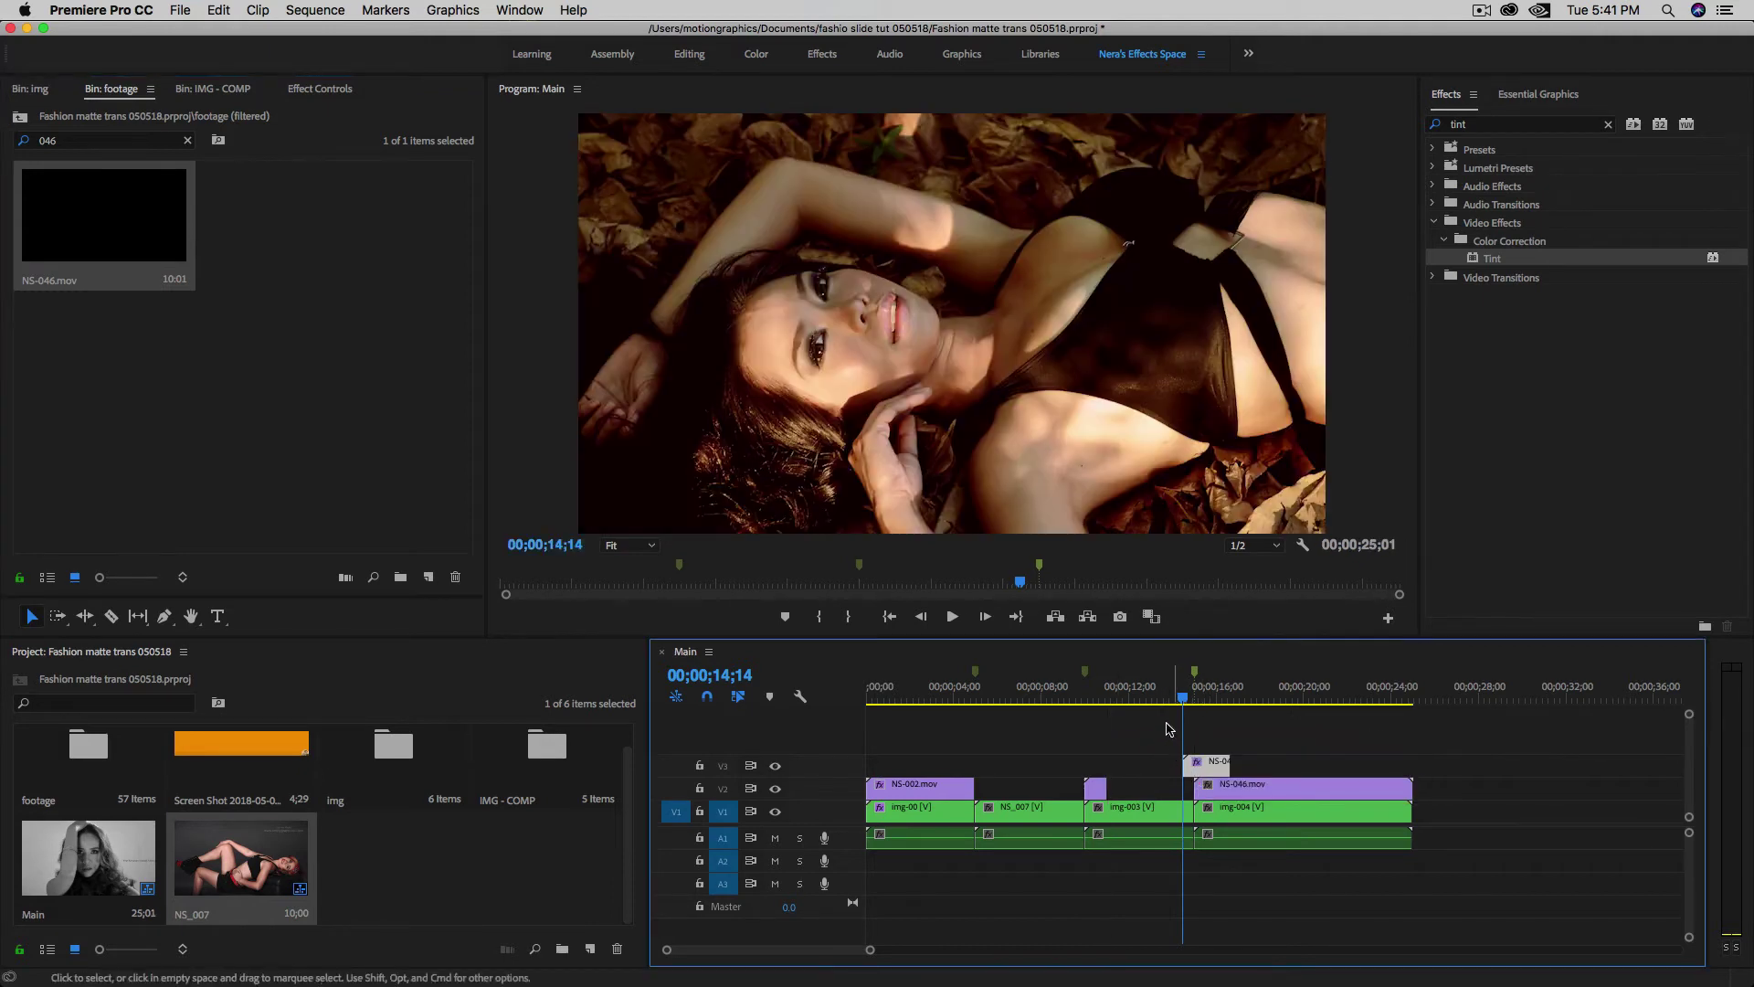
- Rearrange the overlays with NS-046.mov on V3 and NS-043.mov on V2, and apply the Tint effect to NS-046.mov
mouse_move(1182, 700)
left_mouse_down()
mouse_move(1205, 703)
mouse_move(1183, 700)
left_mouse_up()
left_click_drag(1224, 785, 1224, 772)
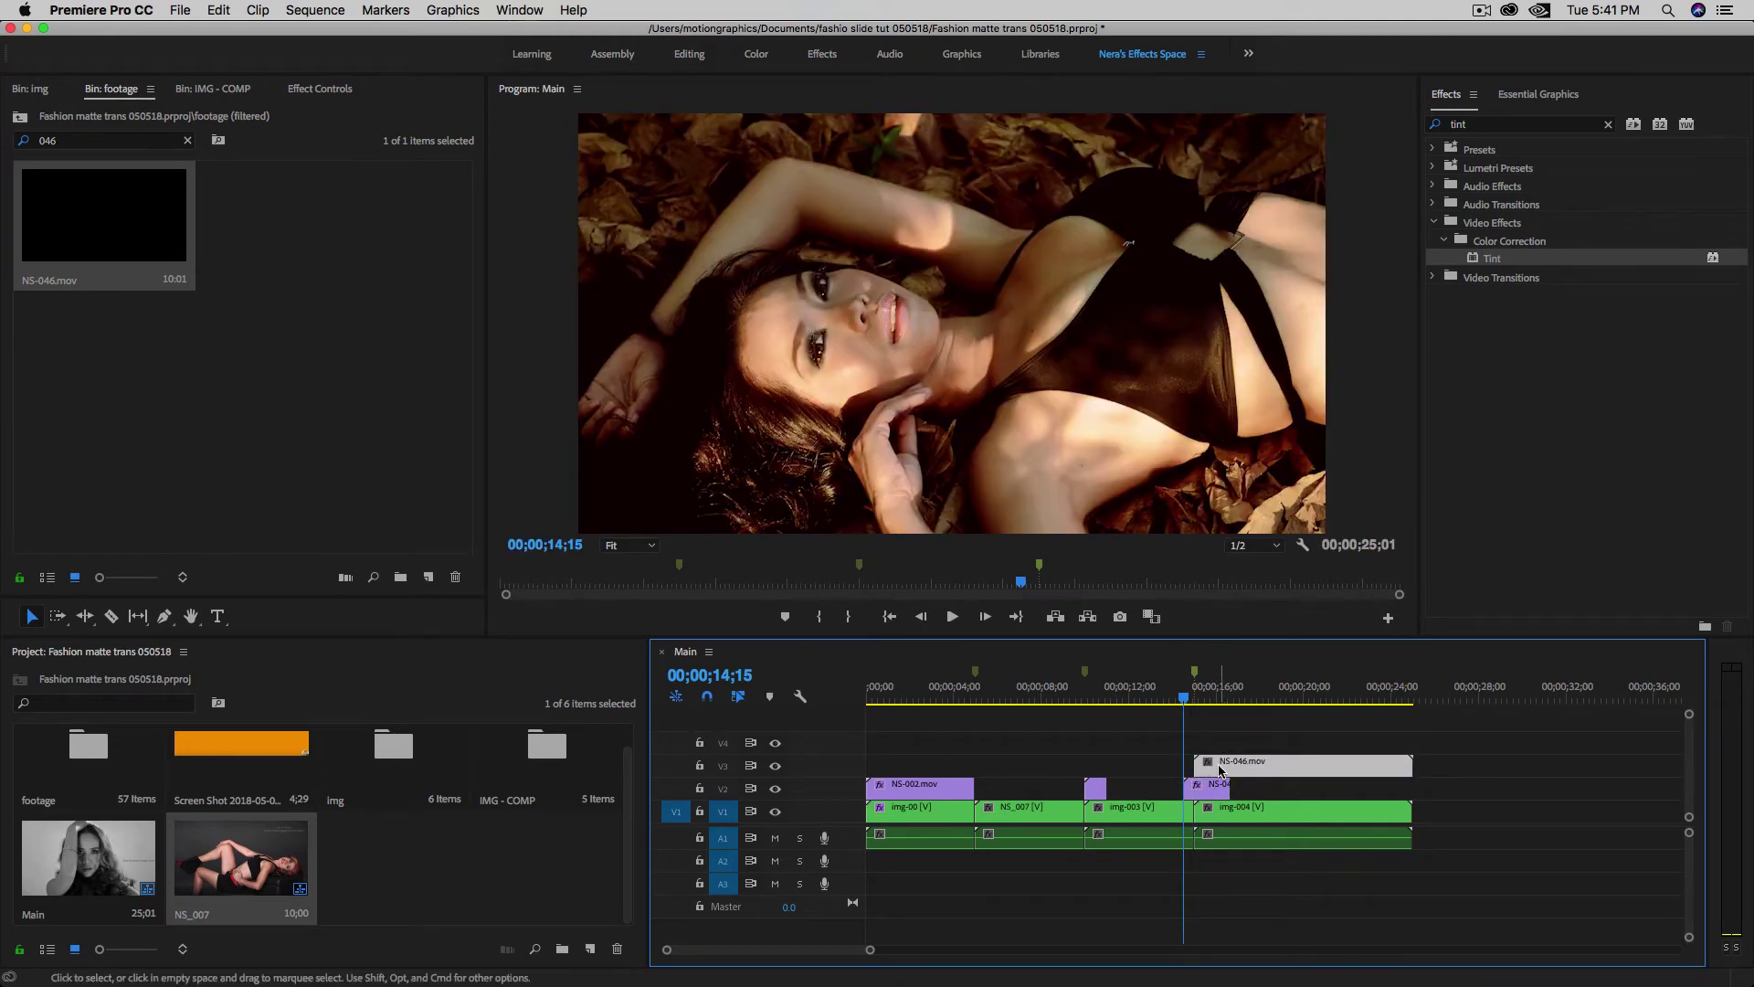
left_click(1477, 264)
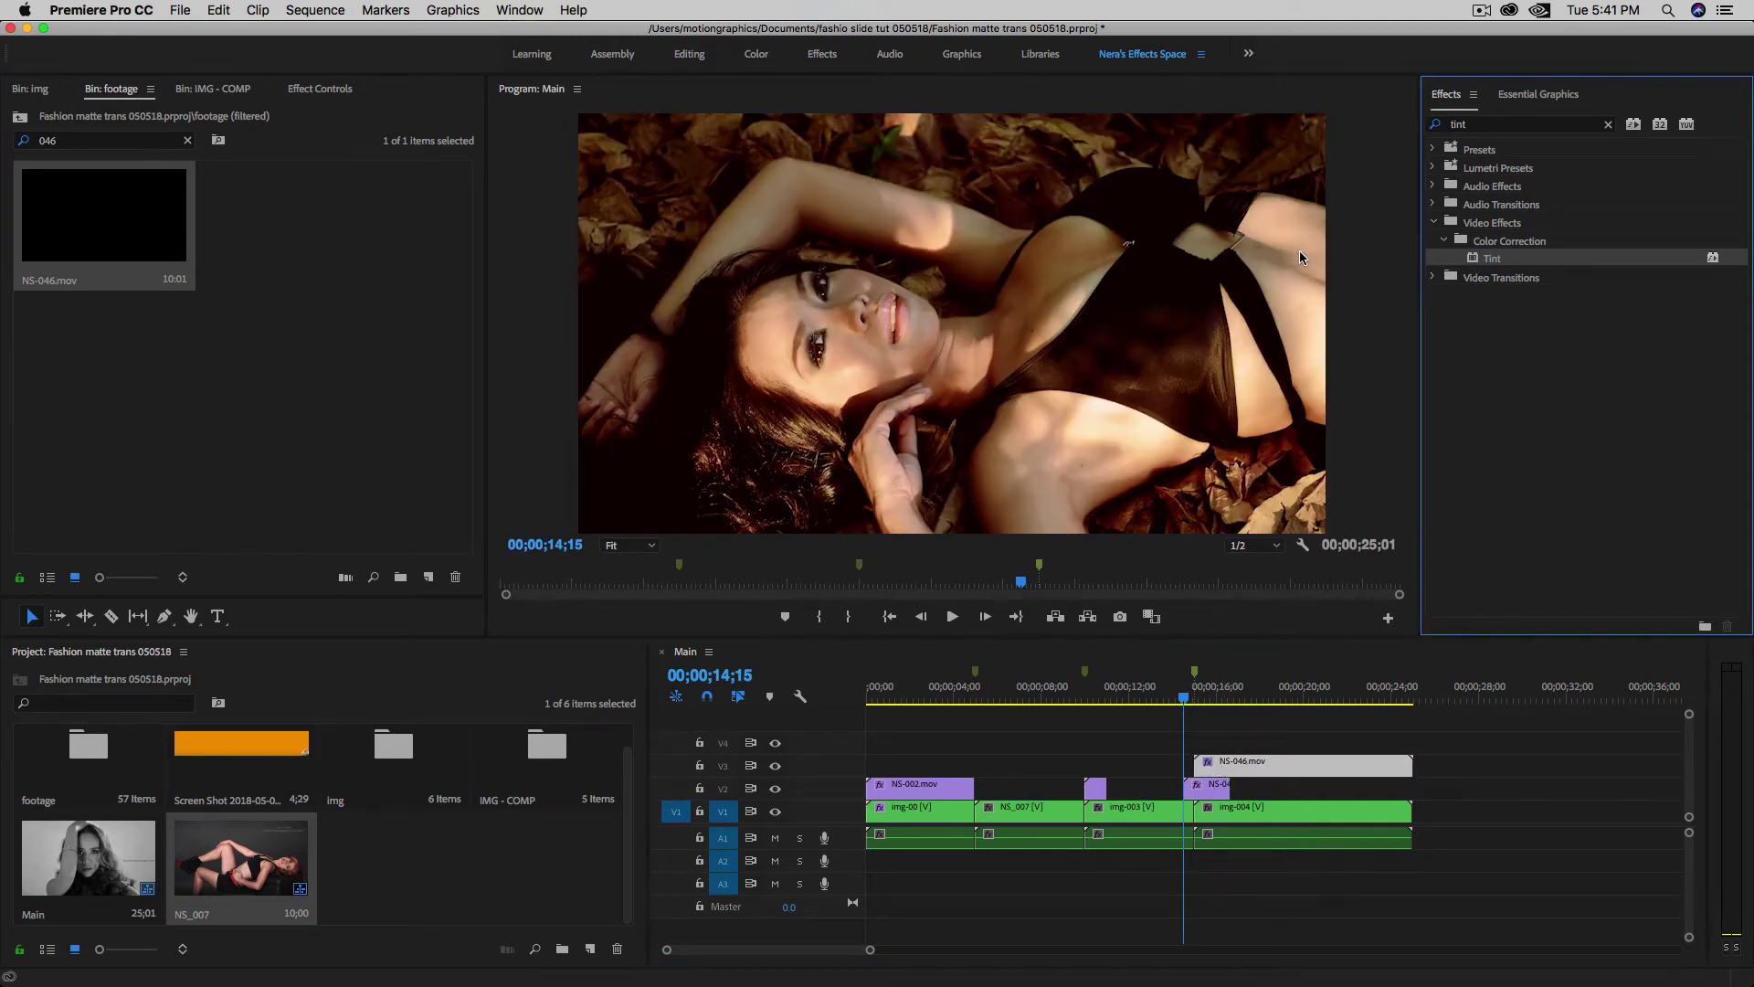
- Sample the NS-046.mov tint's Map White To color from the orange screenshot thumbnail and review the transition over img-004
left_click(318, 91)
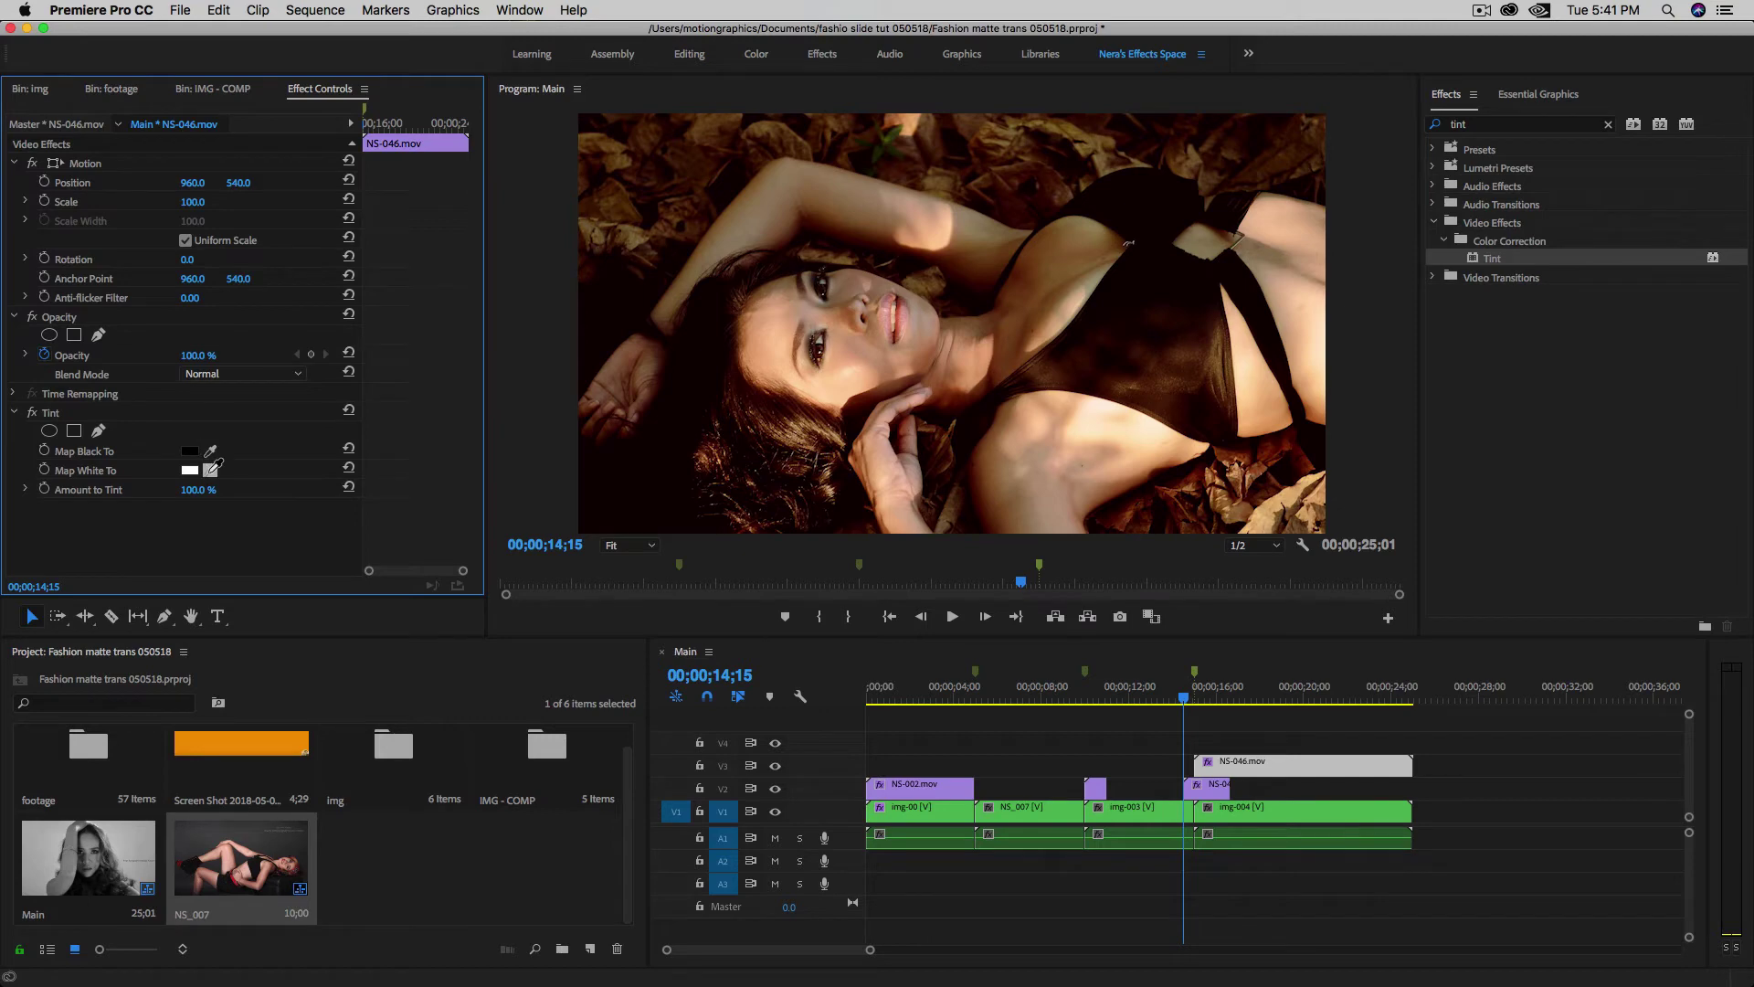
left_click_drag(211, 469, 243, 736)
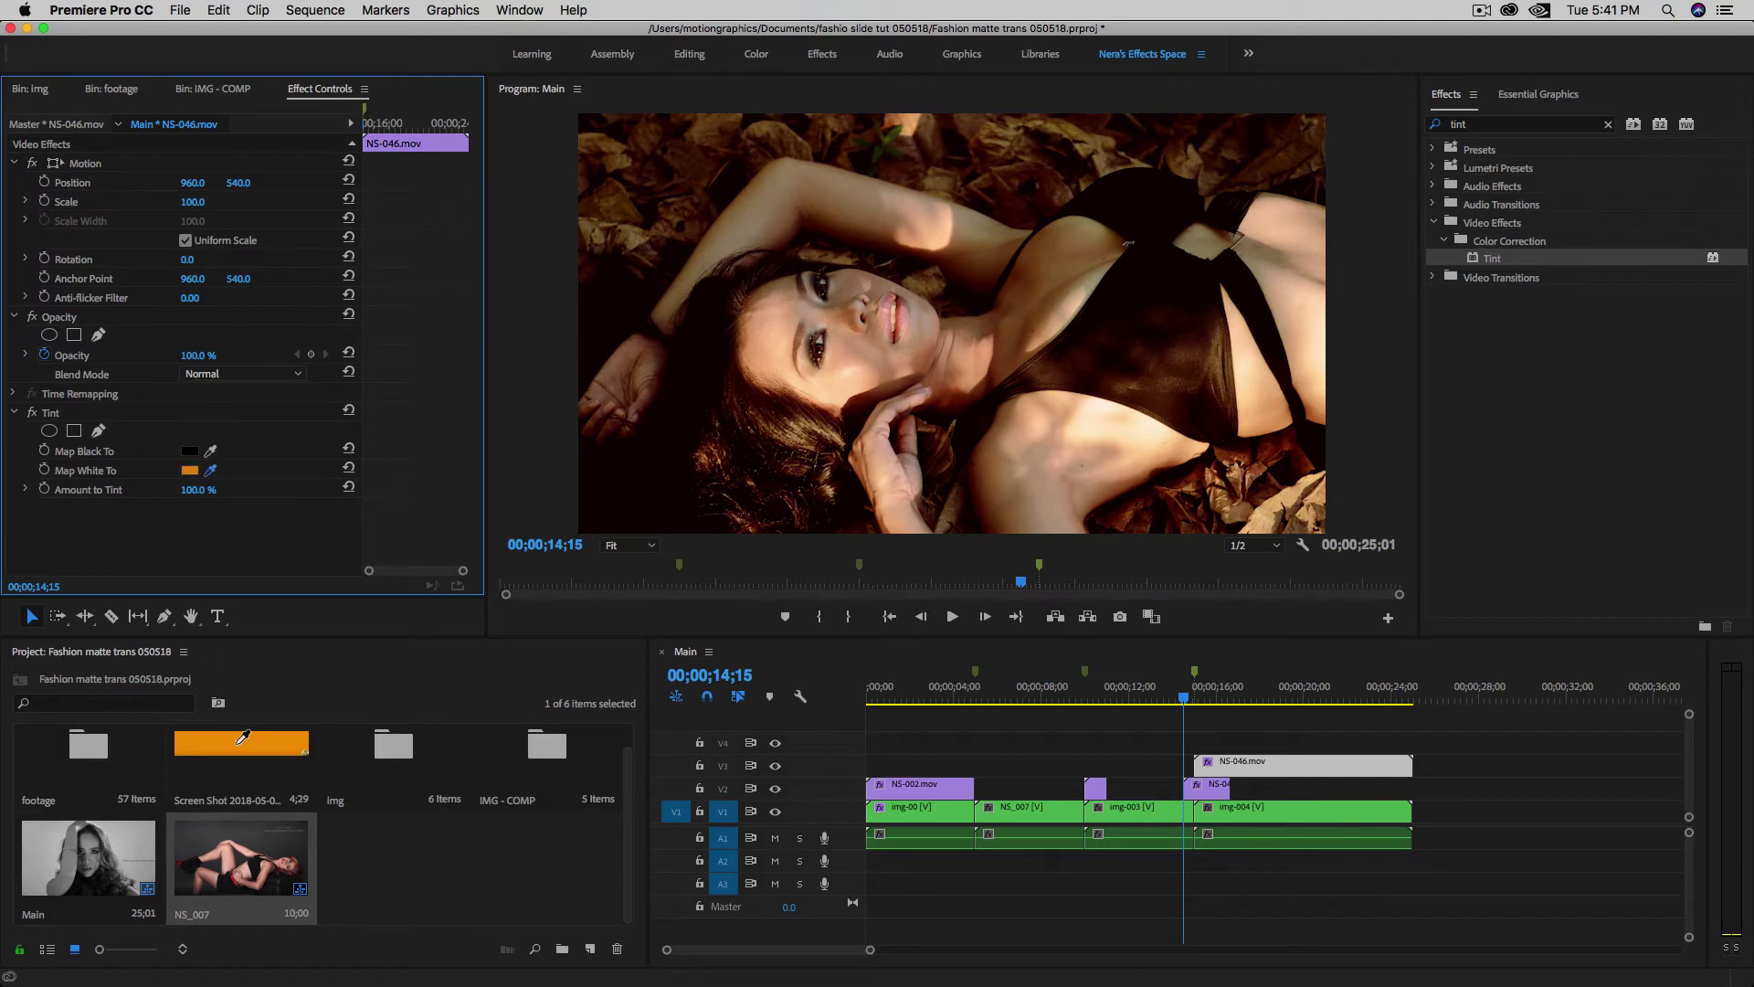
left_click(1193, 701)
left_click_drag(1197, 703, 1235, 703)
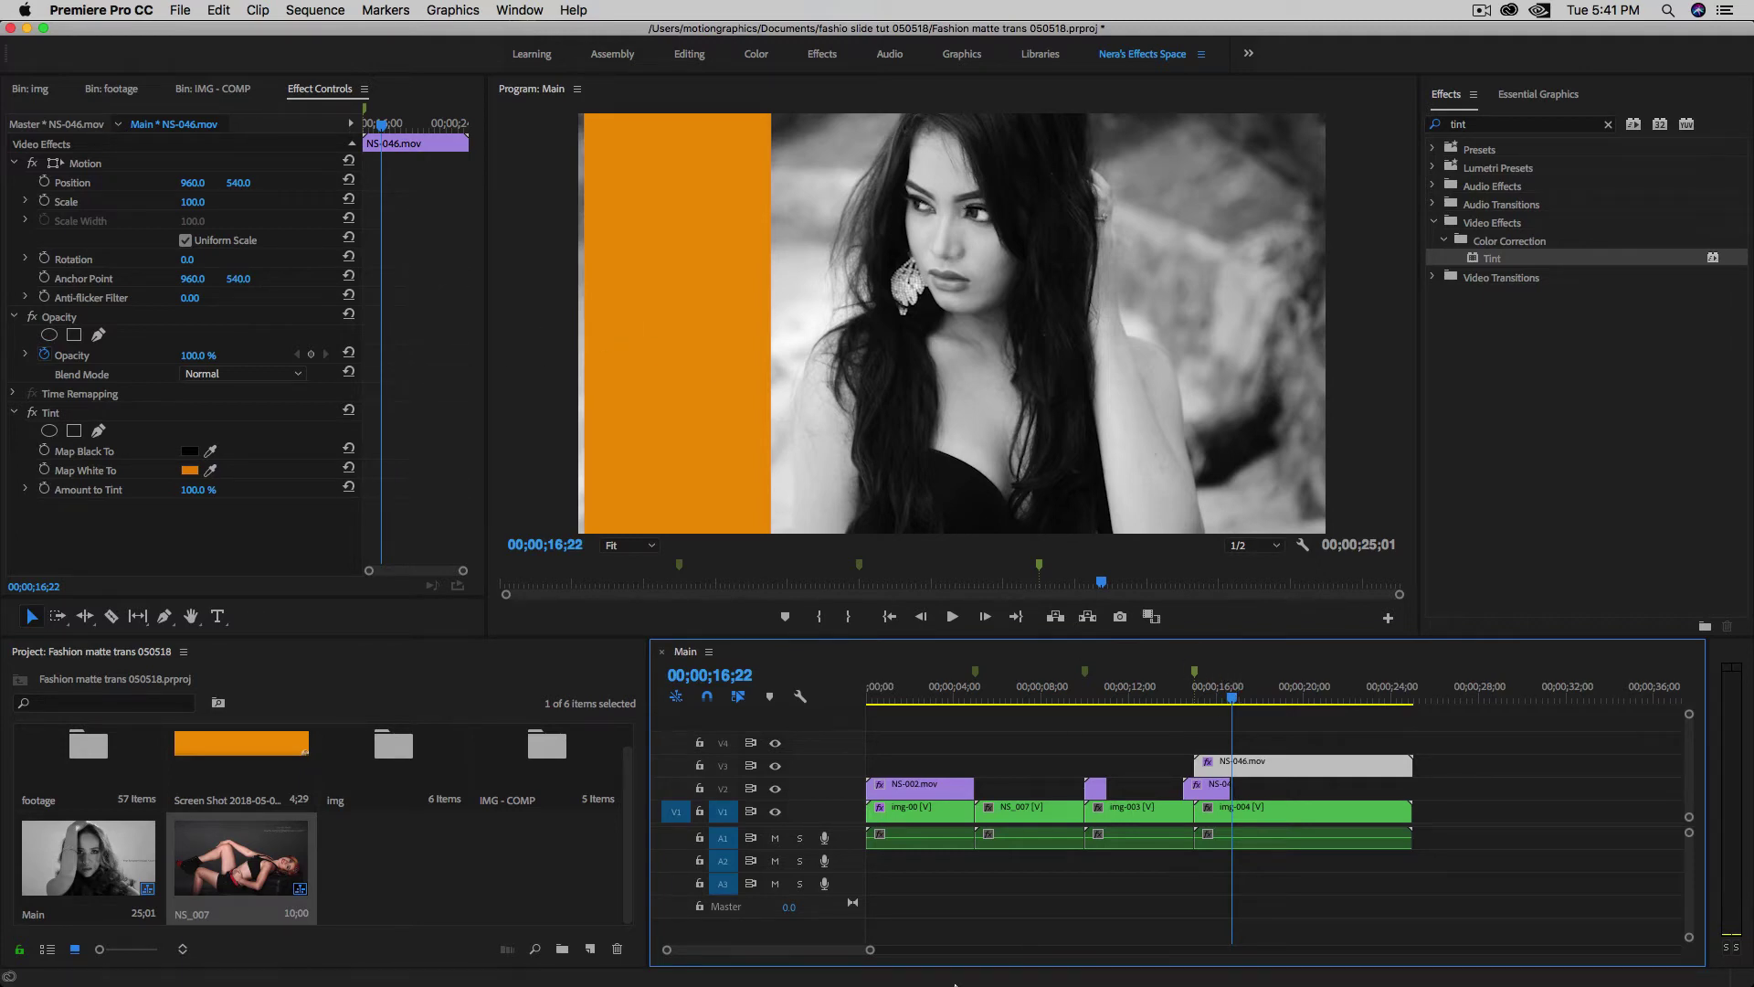
- Switch to Safari, examine the orange title panel section from about 0:18 in the YouTube reference slideshow, and return to Premiere Pro
left_click(963, 914)
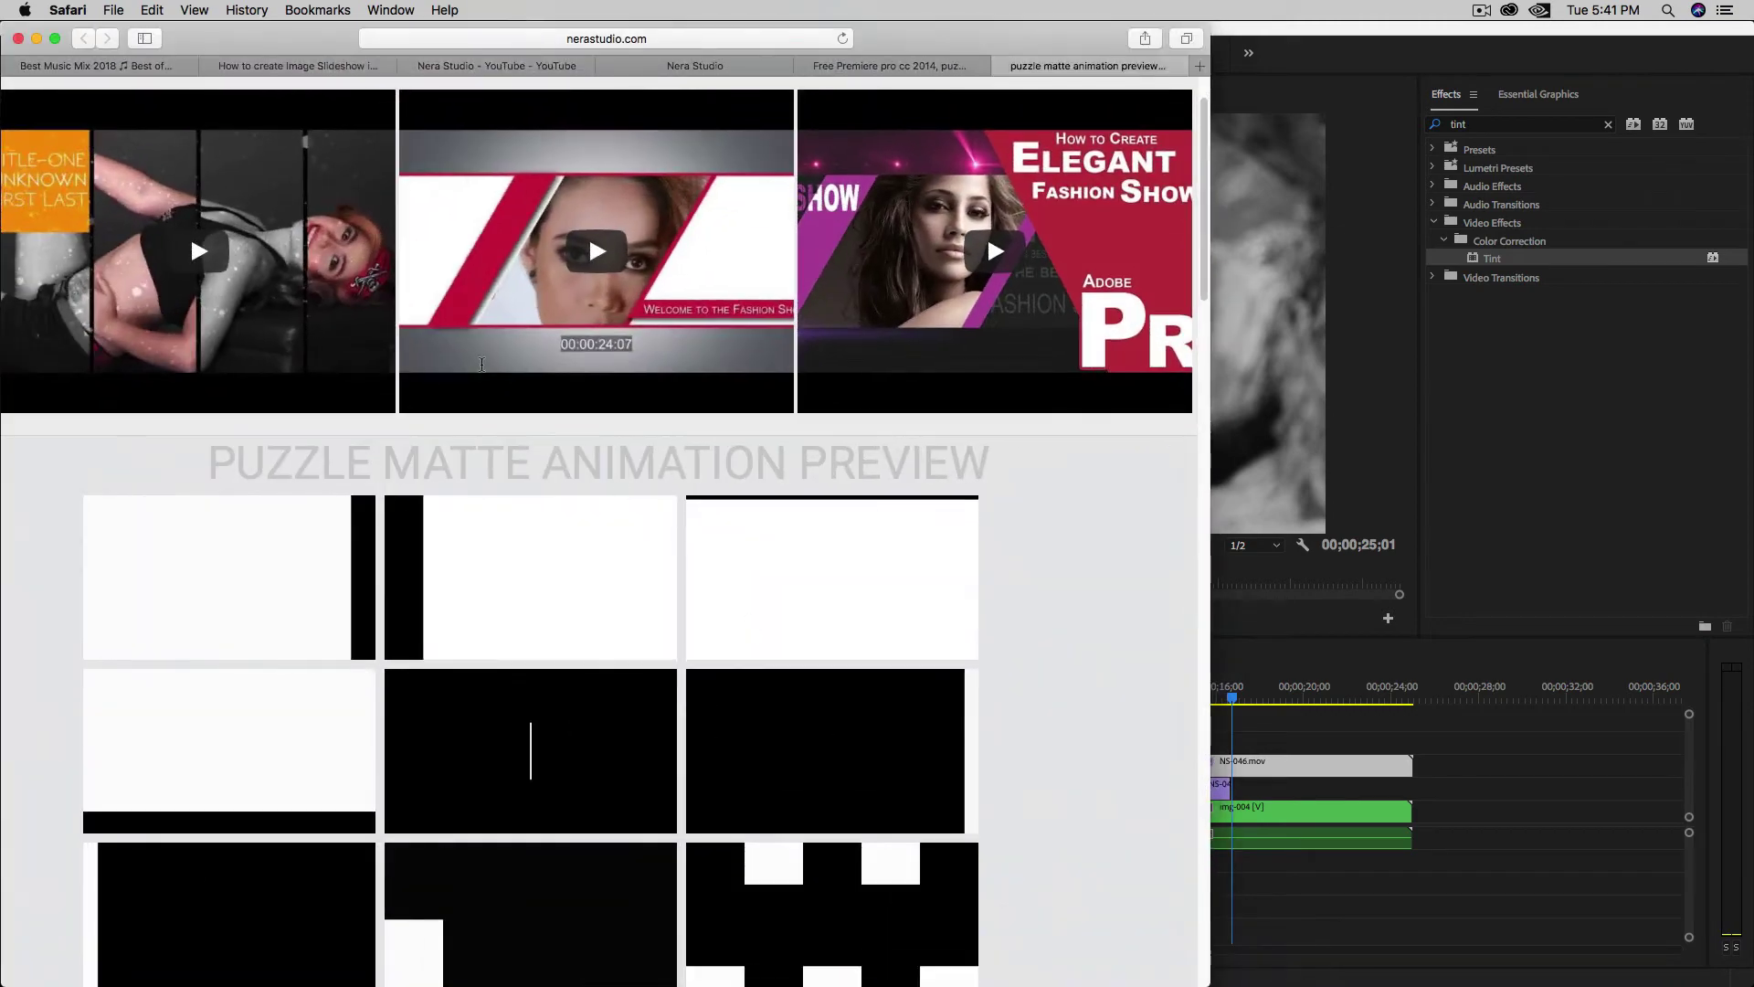
left_click(139, 67)
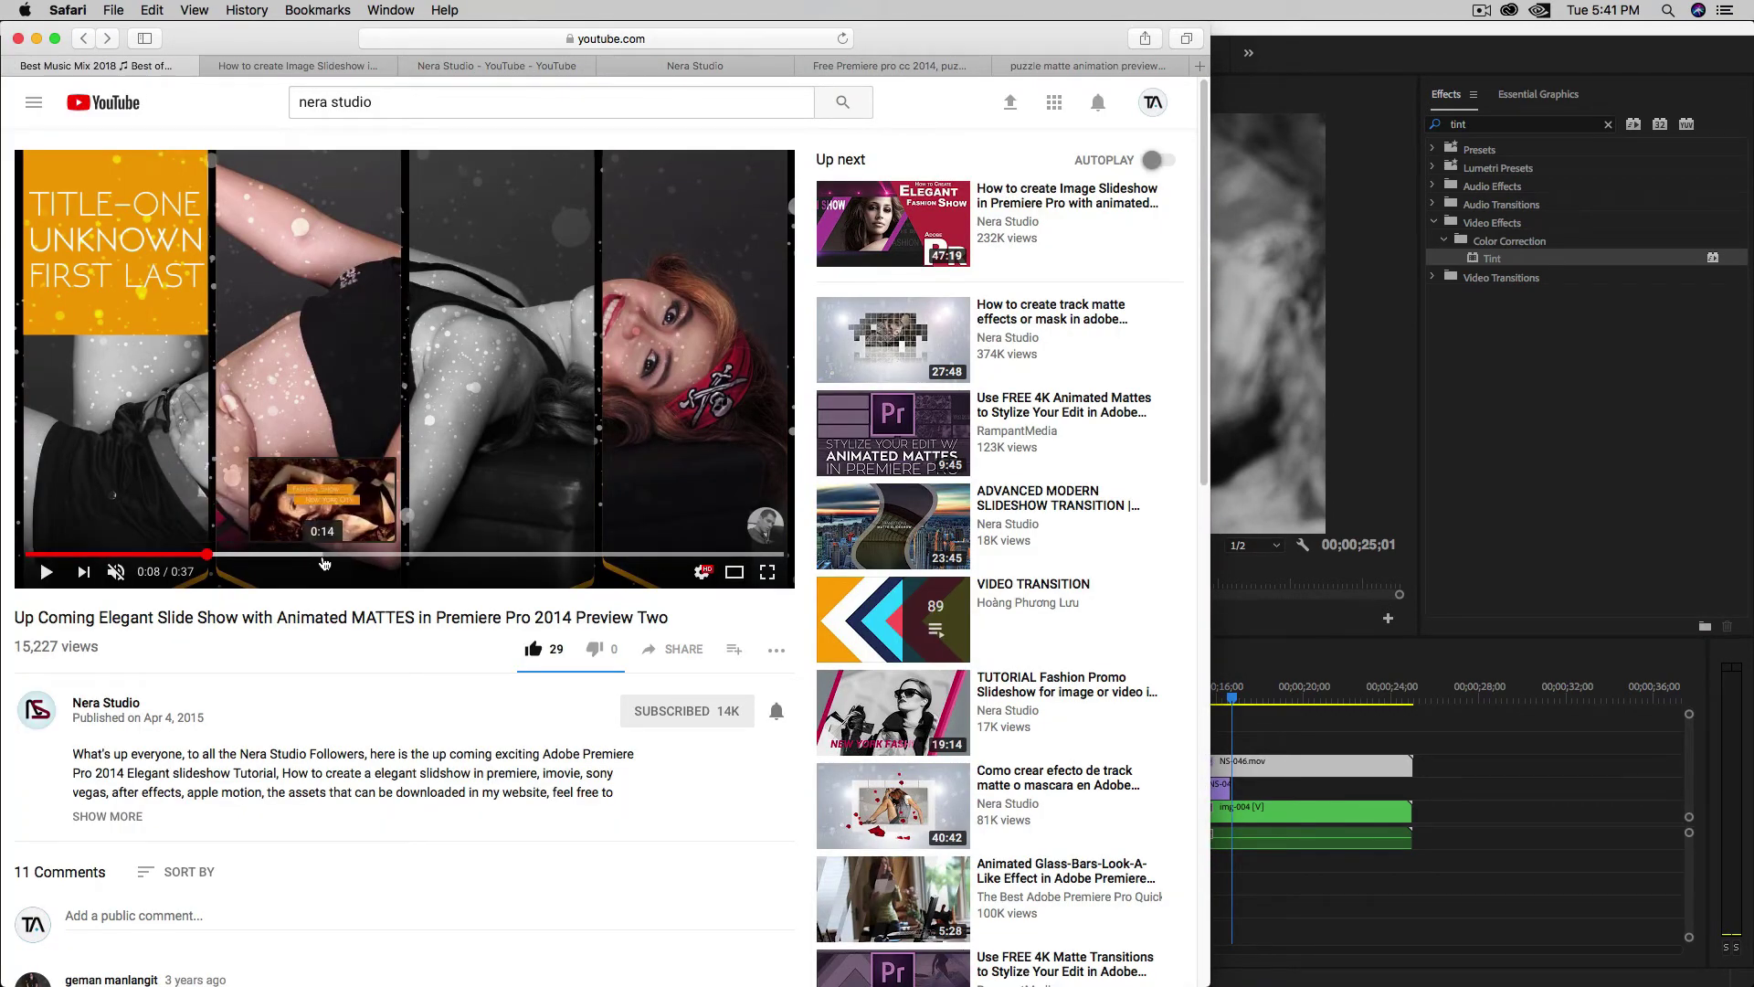
left_click(393, 566)
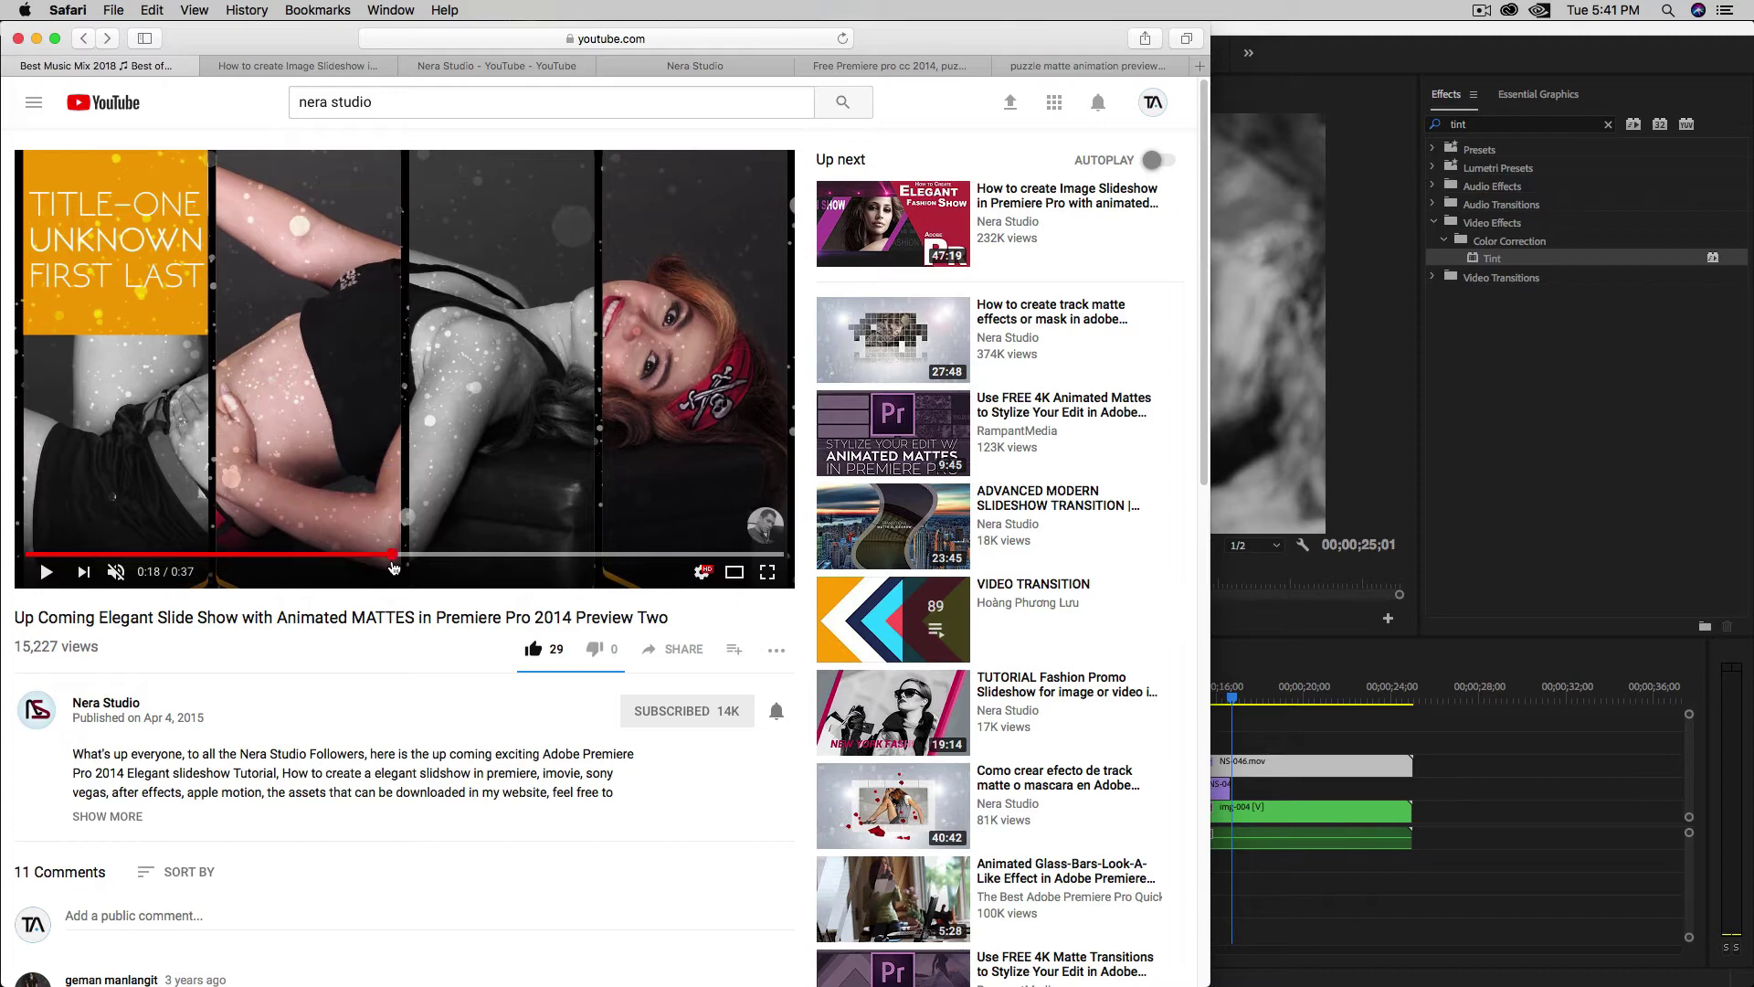
left_click_drag(394, 562, 403, 559)
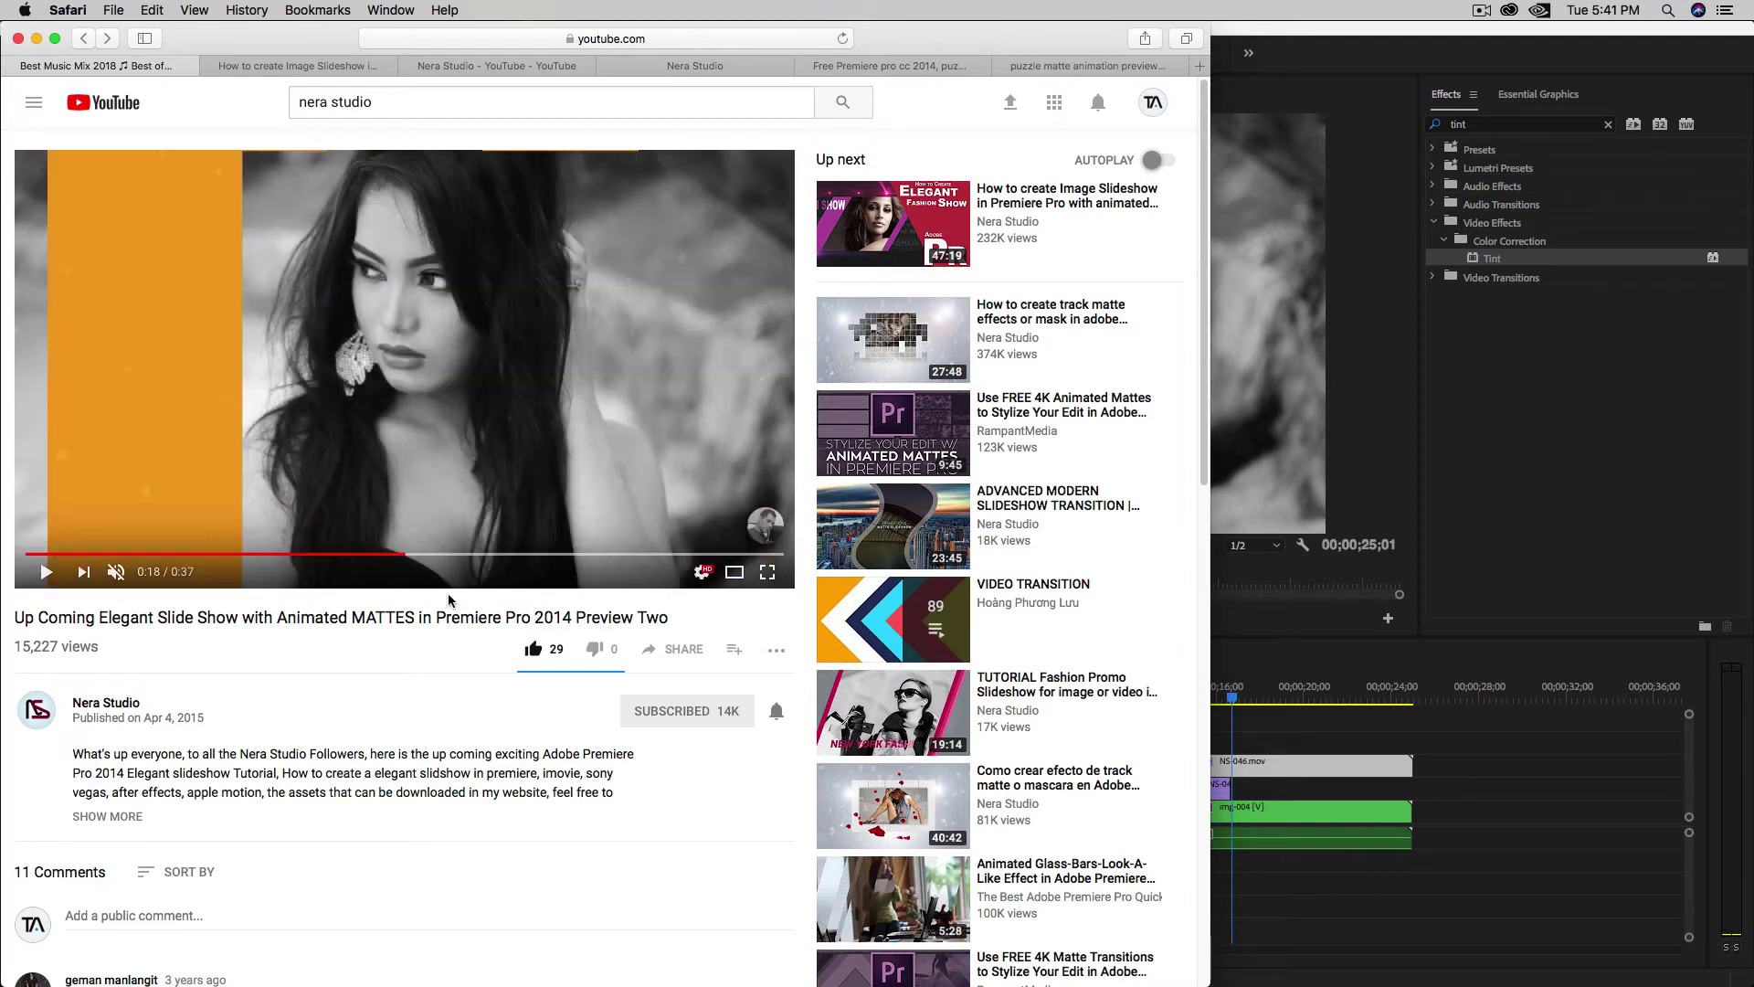
left_click(237, 418)
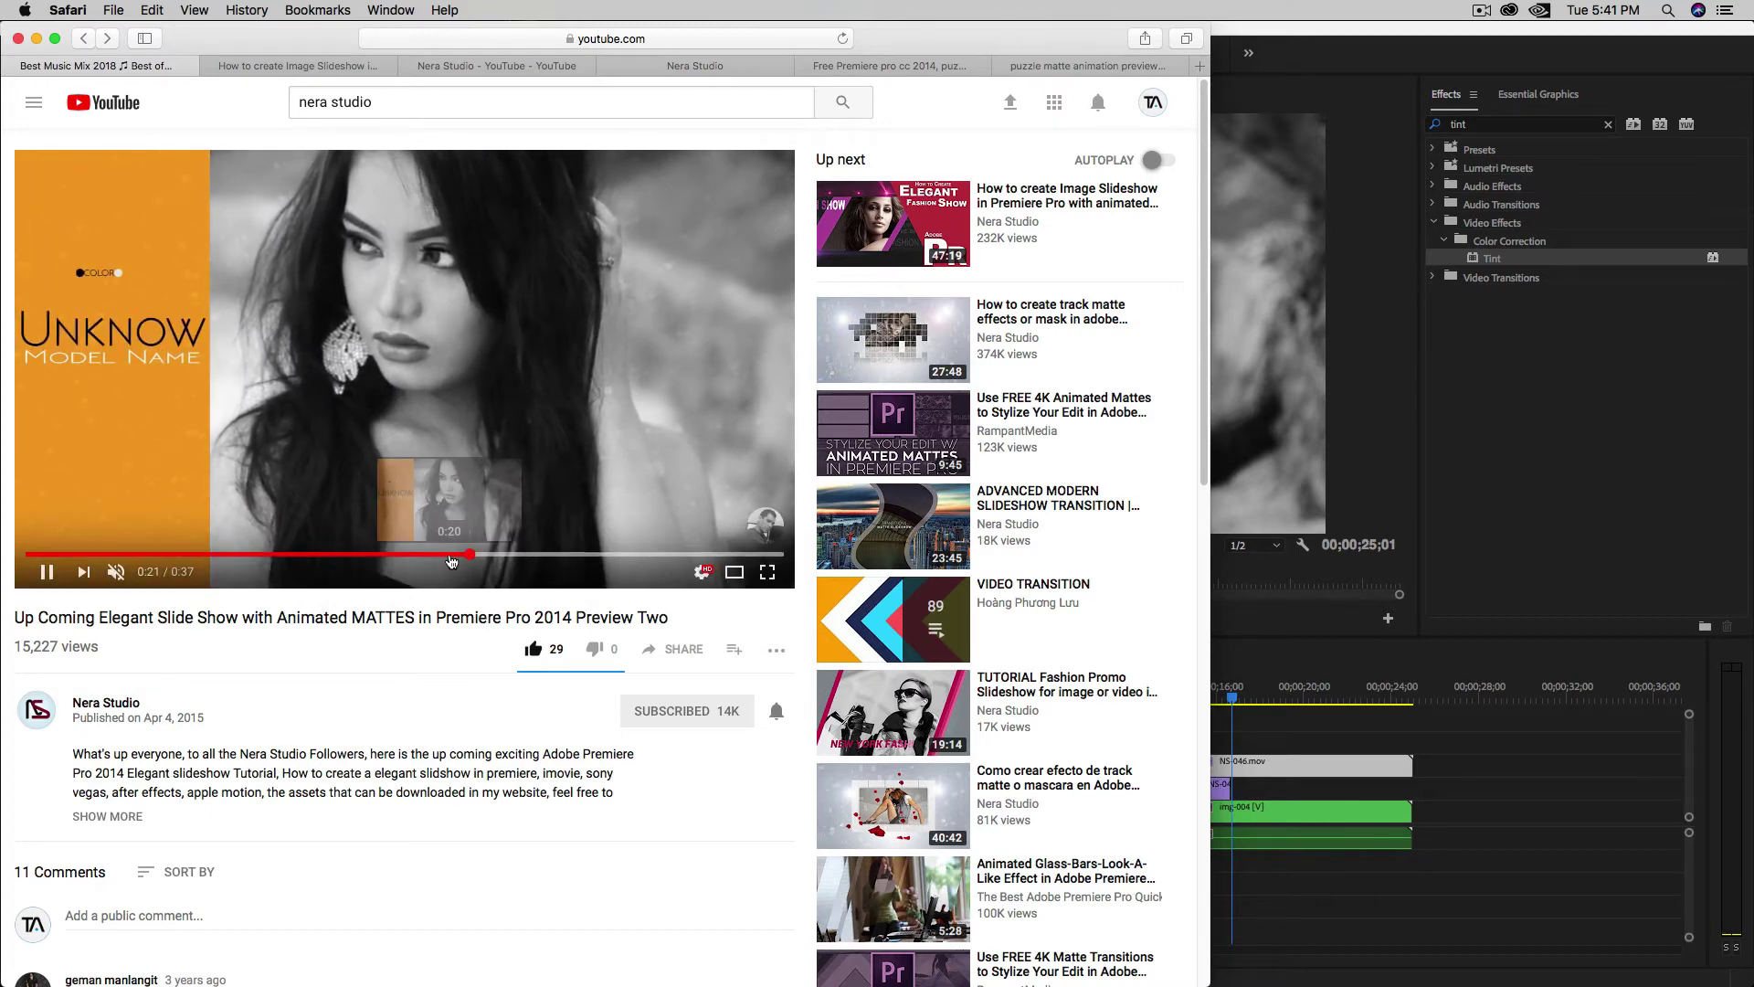
left_click(1423, 808)
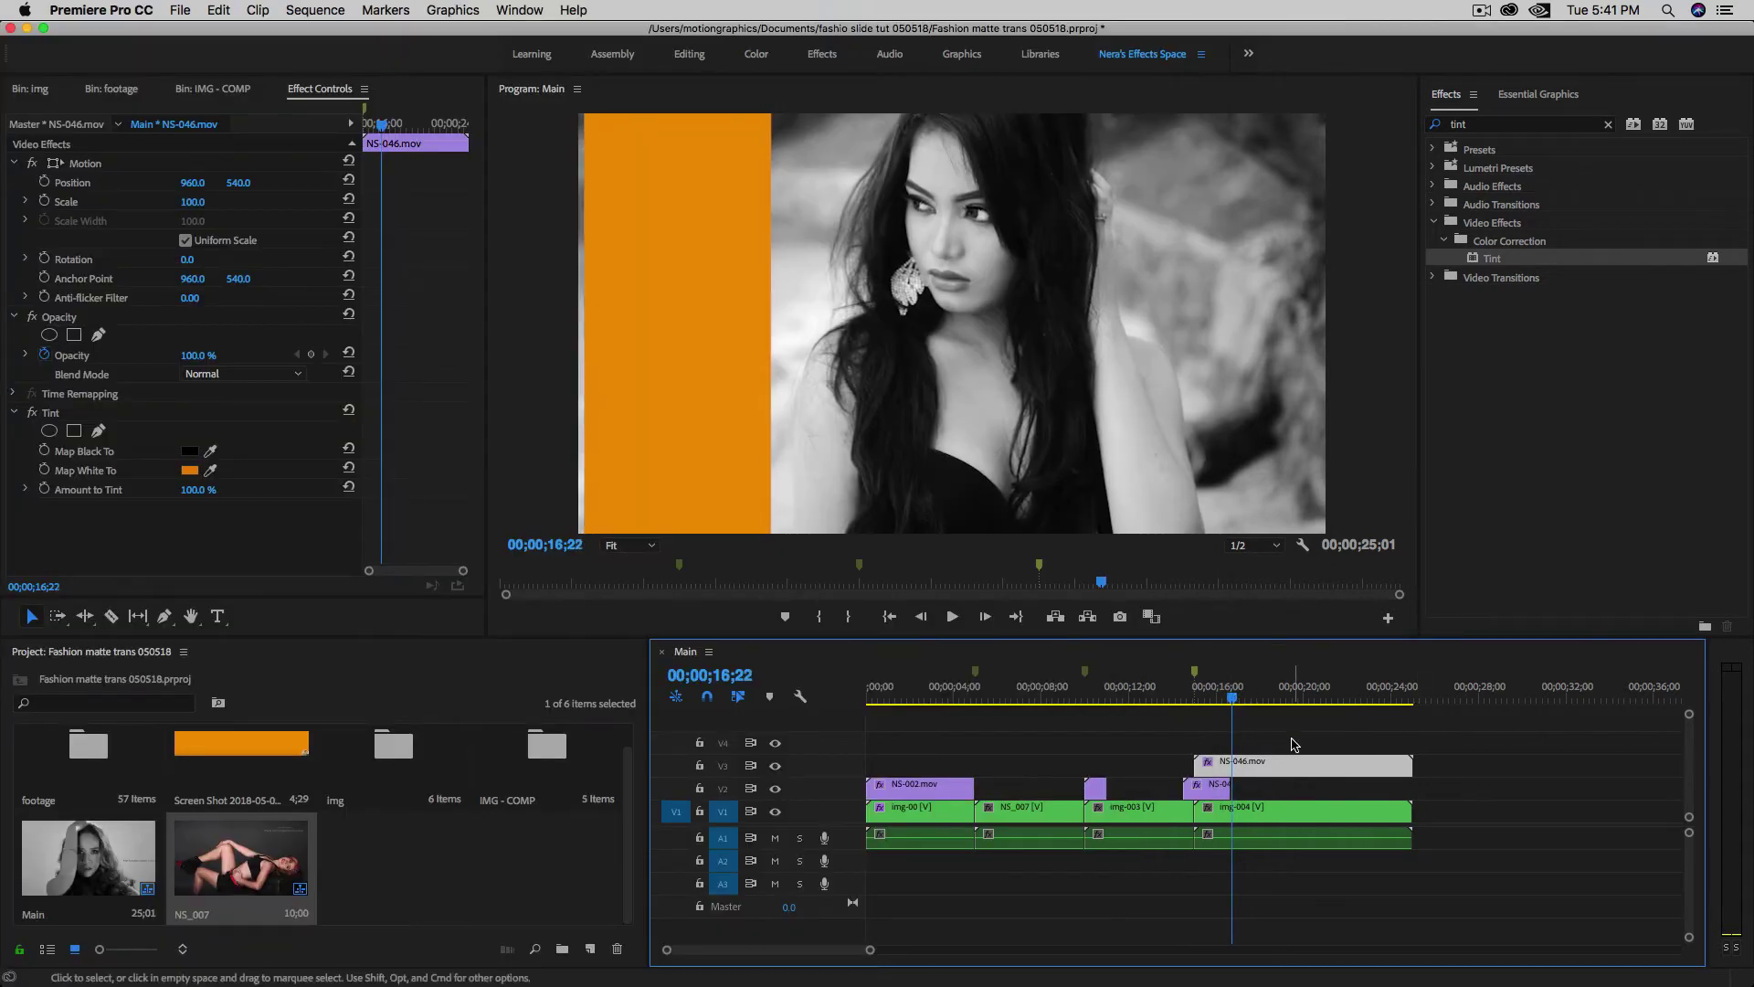
- Add a marker at 00;00;20;00 and trim the ends of NS-046.mov and img-004 to it
left_click(1292, 745)
left_click(738, 674)
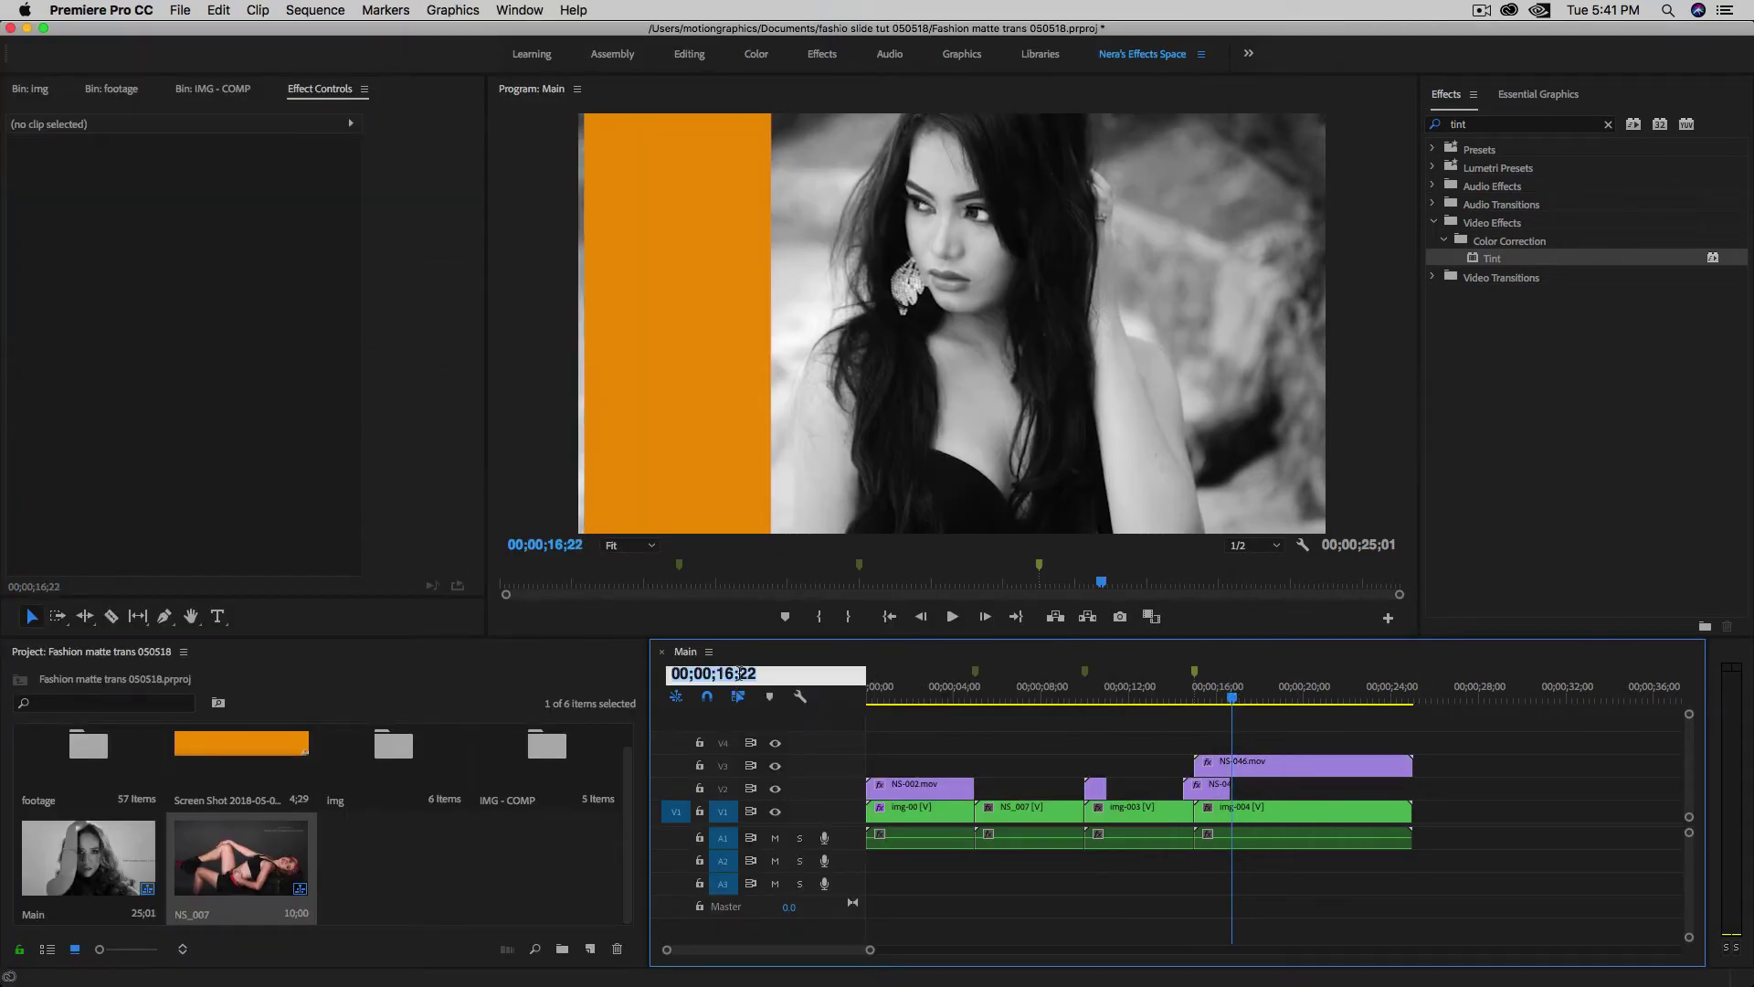
type("20")
key("Return")
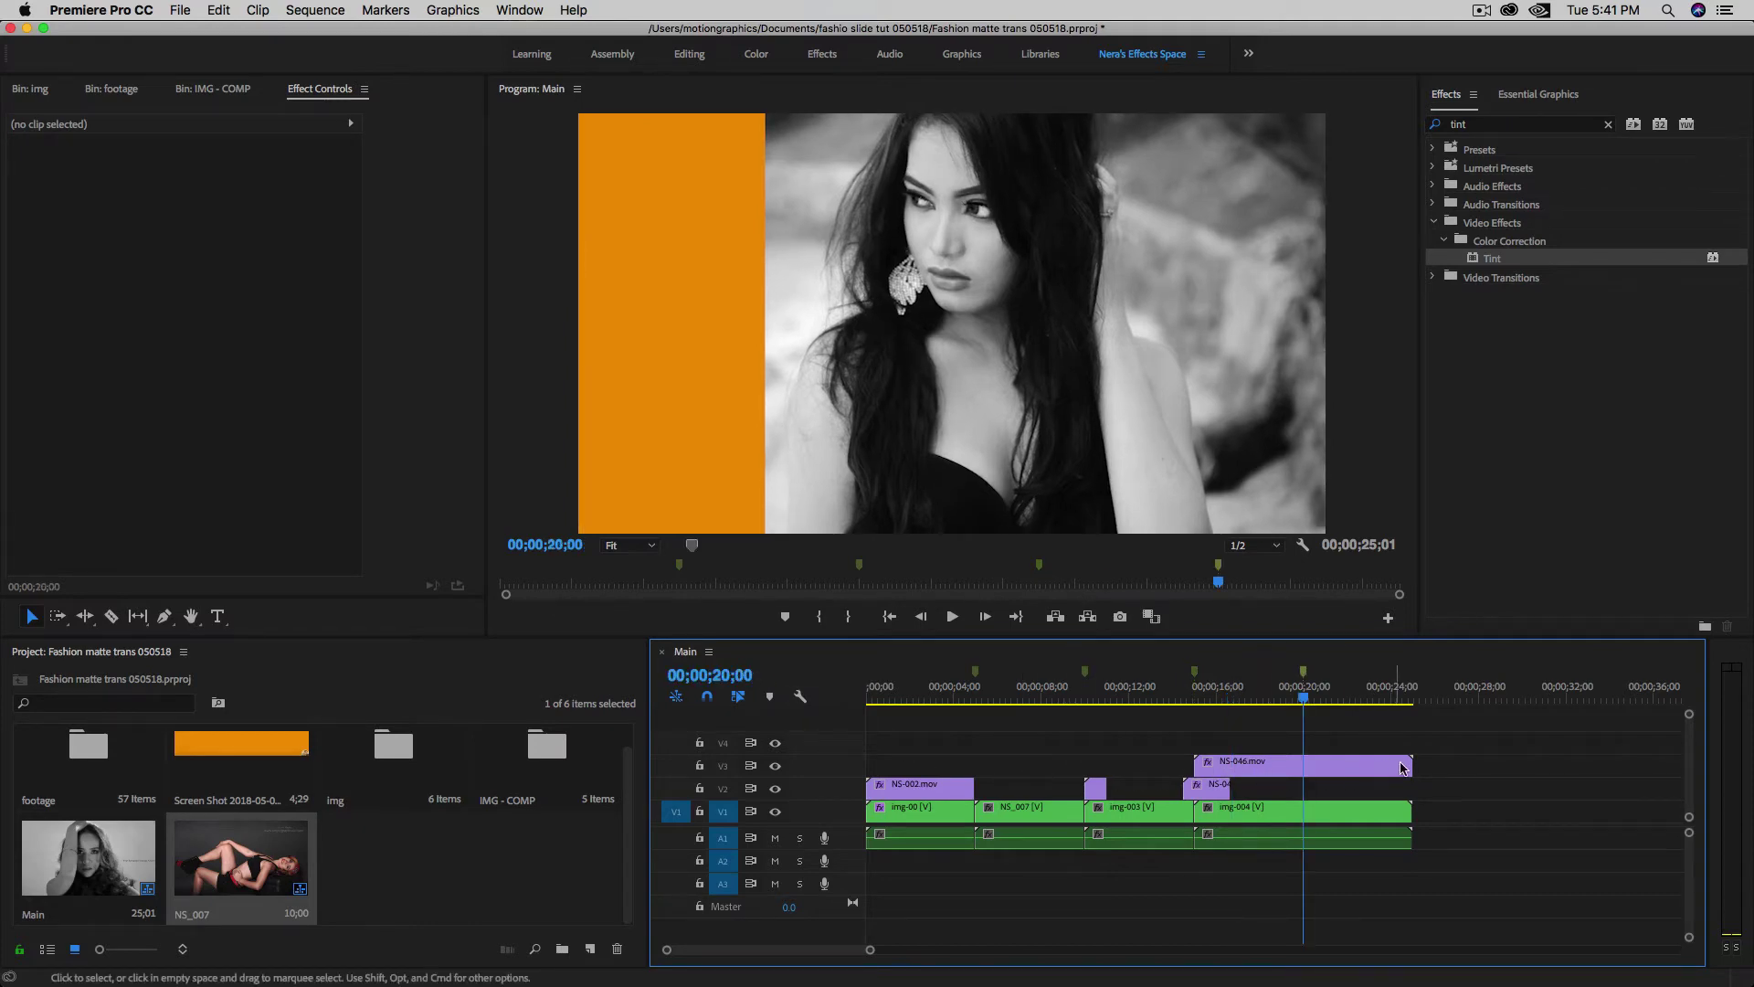
left_click_drag(1402, 767, 1303, 767)
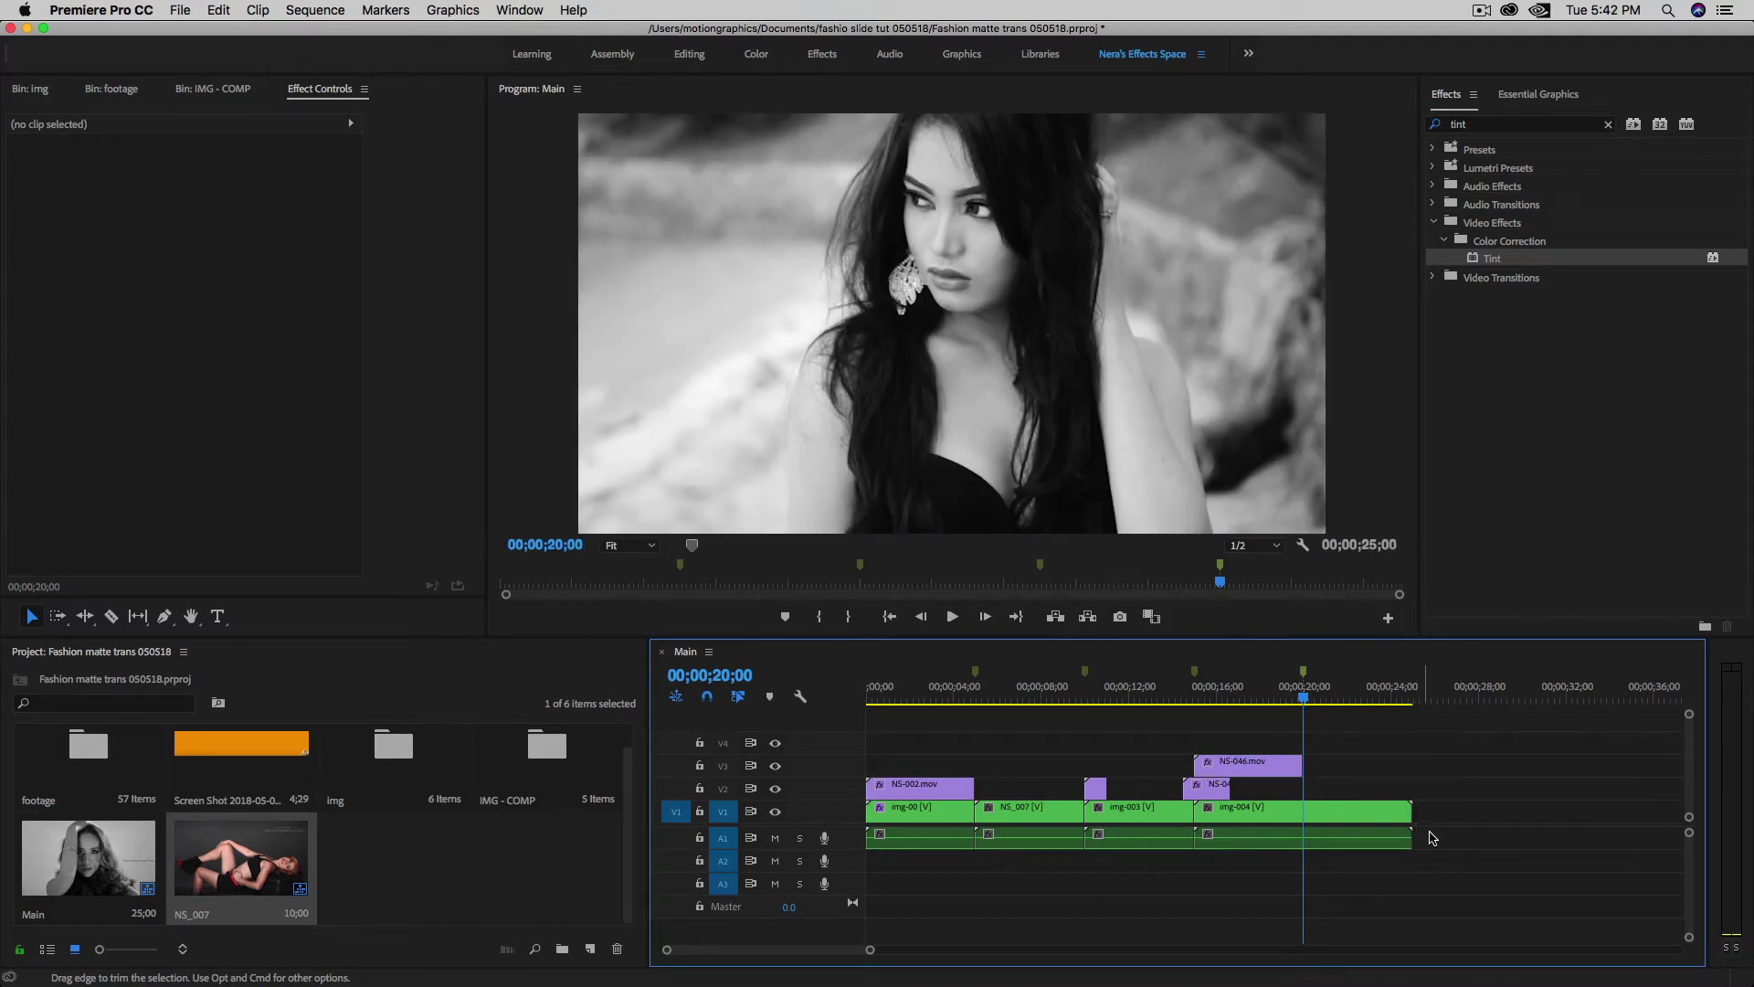
left_click_drag(1405, 817, 1305, 820)
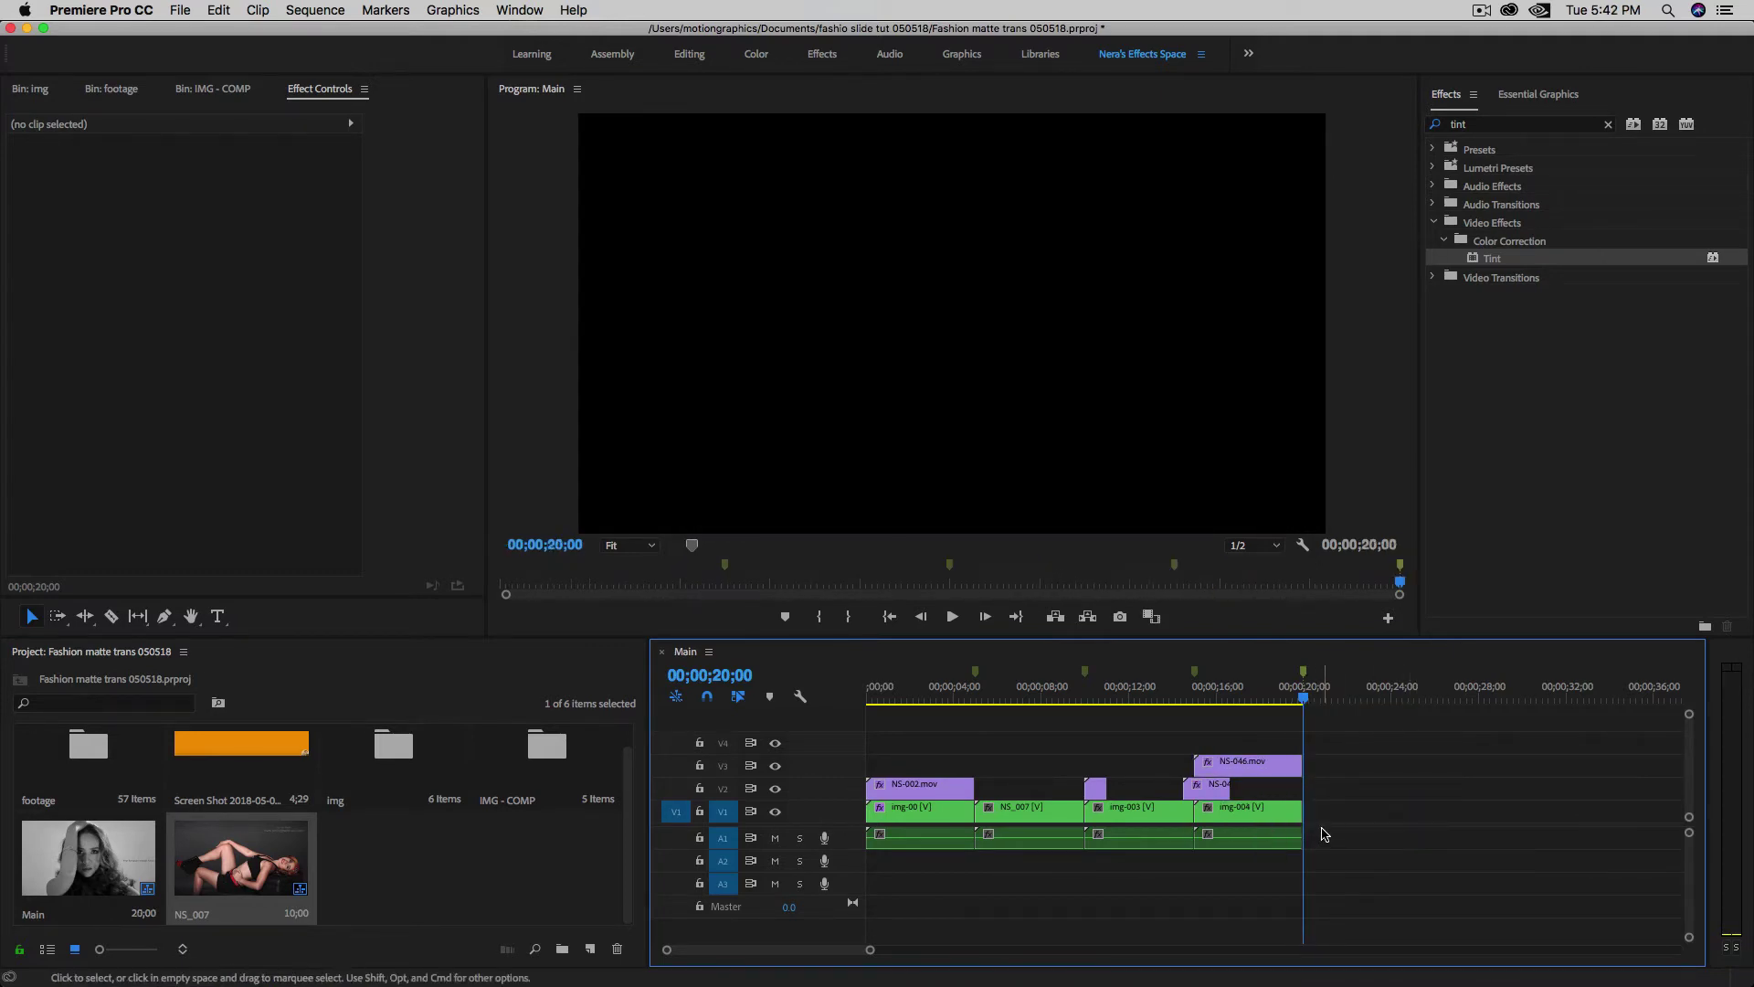
left_click_drag(879, 701, 1259, 747)
- Place img-00 from the IMG - COMP bin on V1 at the 20-second marker and duplicate its video onto V2
left_click(1315, 699)
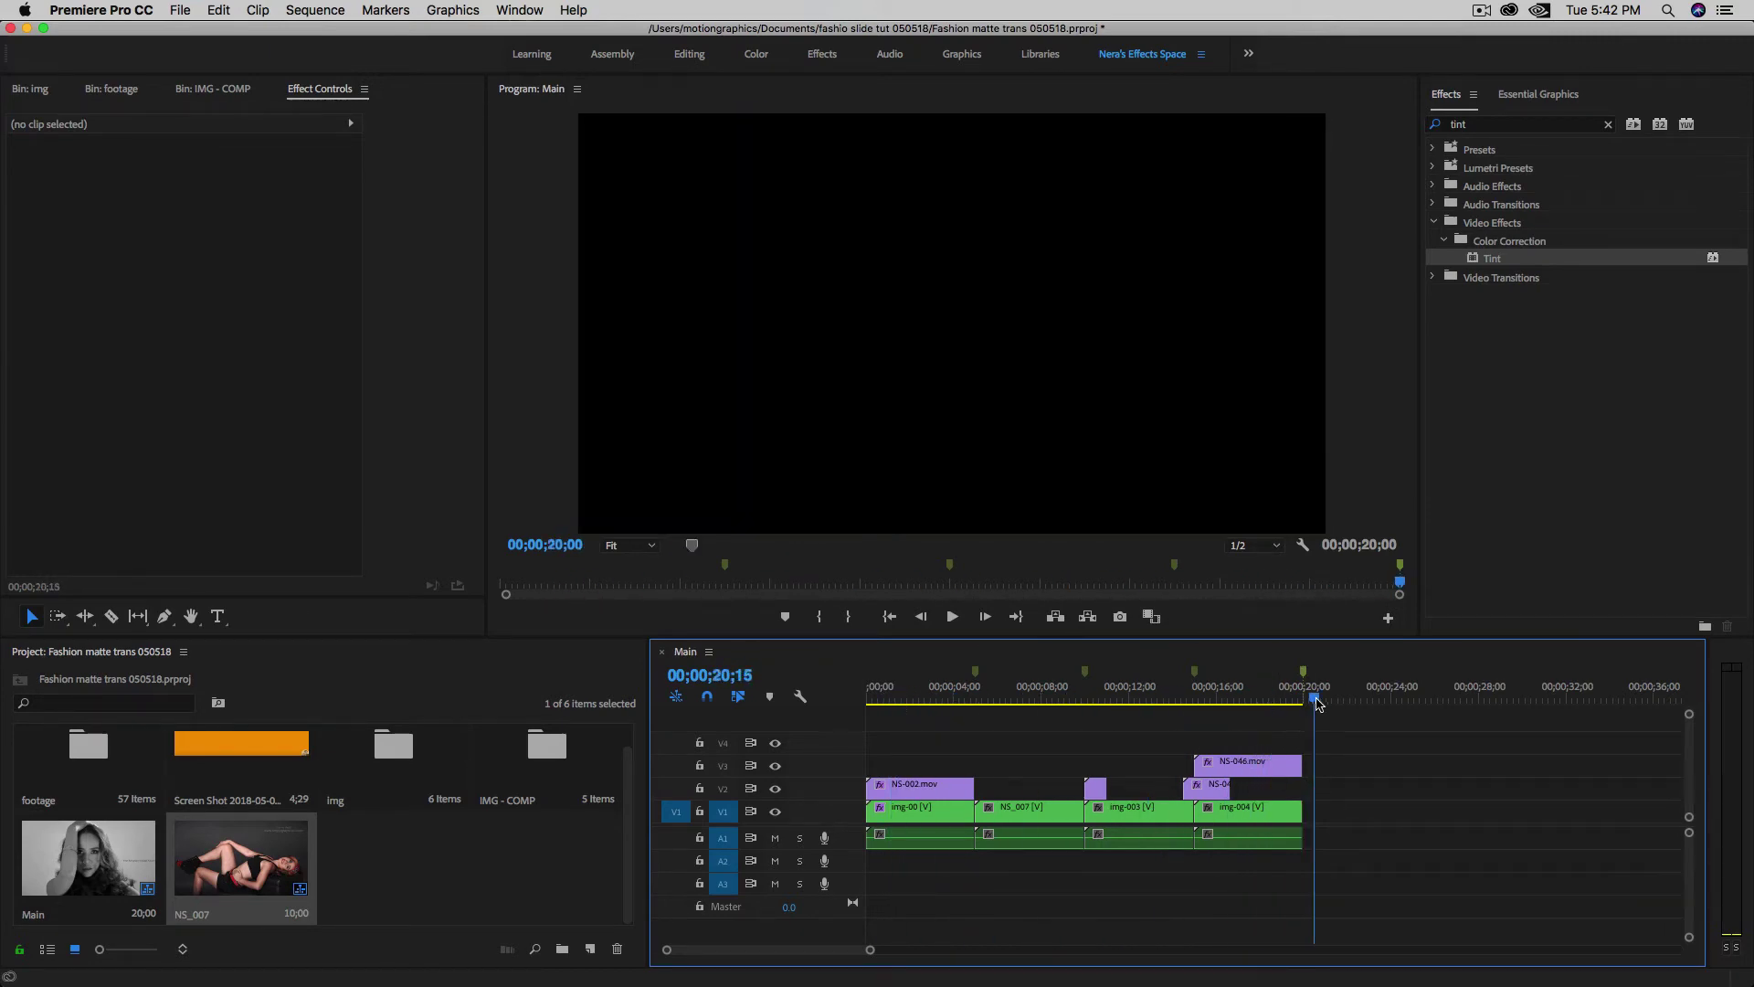
left_click(194, 90)
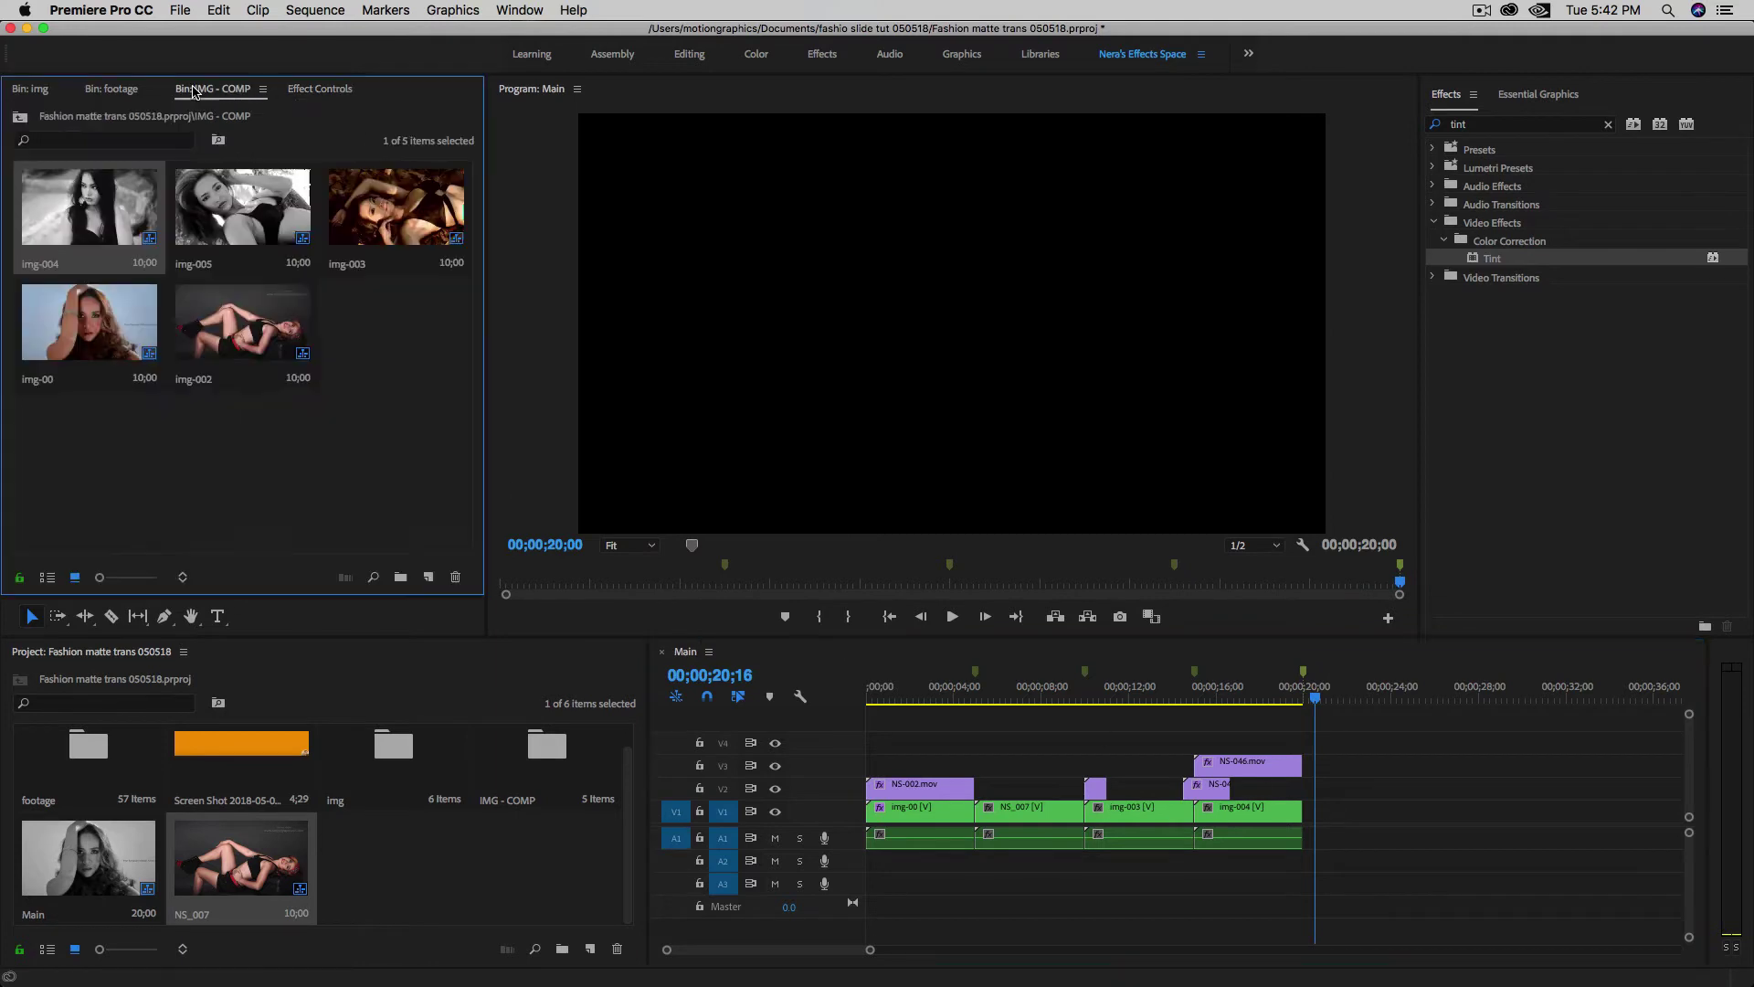
left_click_drag(90, 322, 1320, 816)
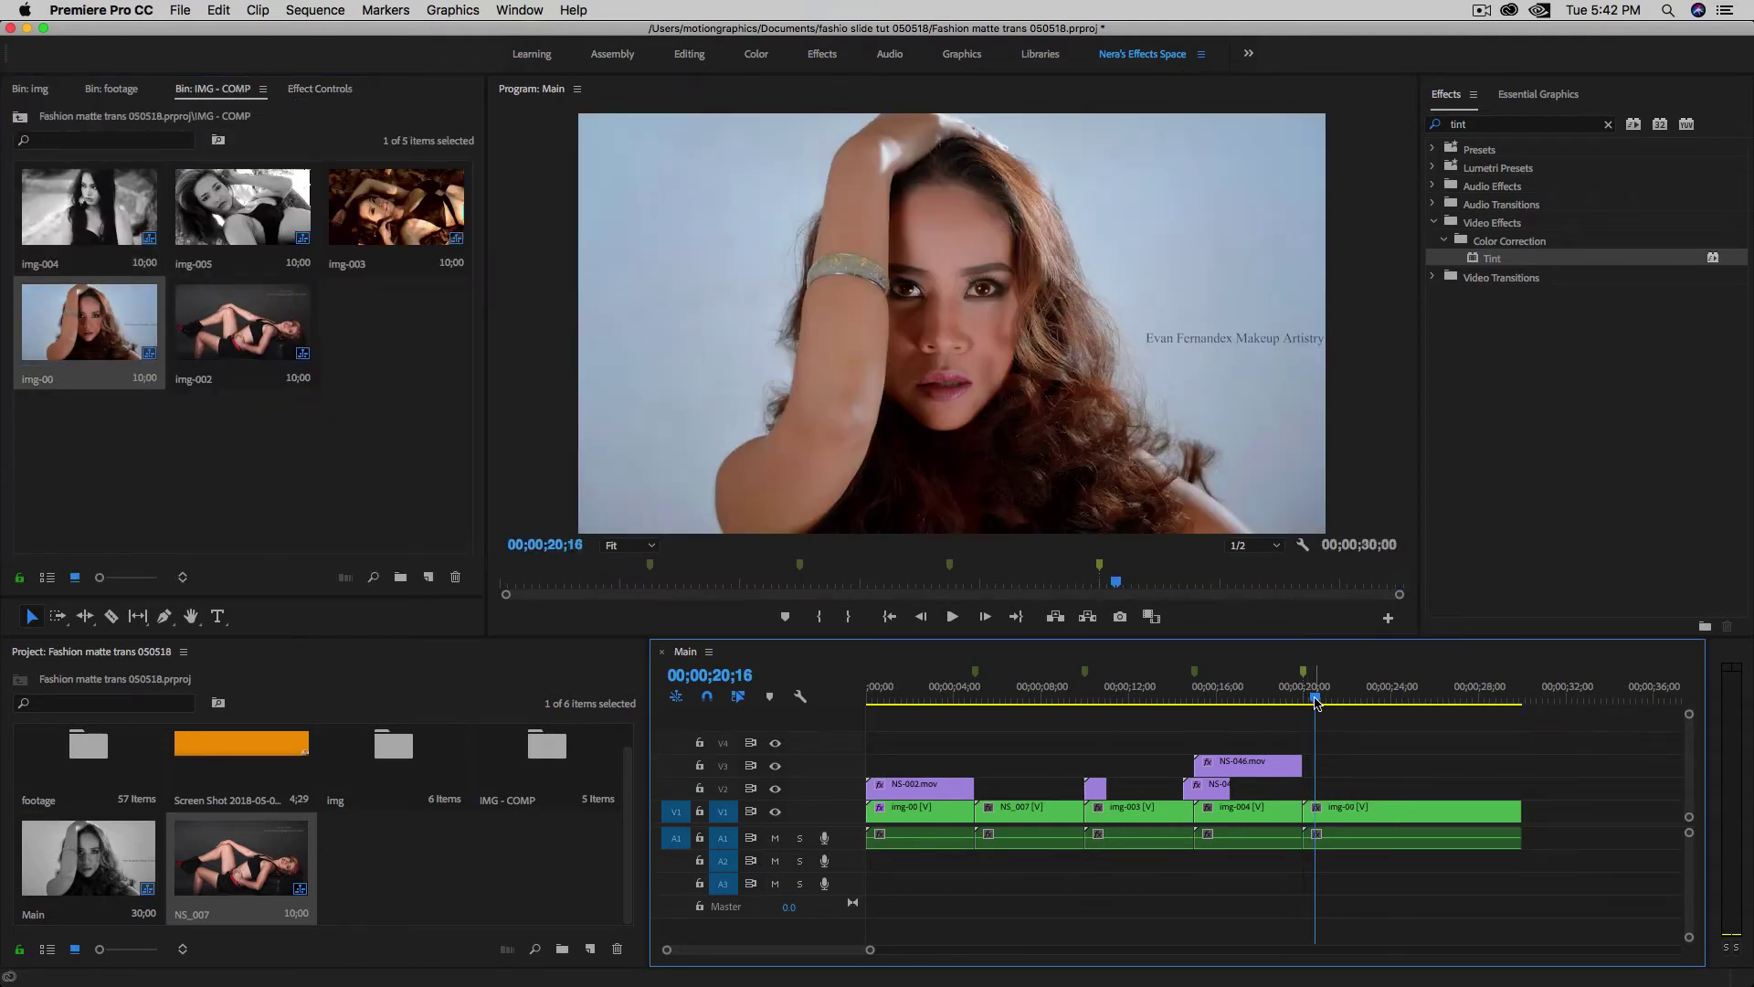
left_click(1342, 817)
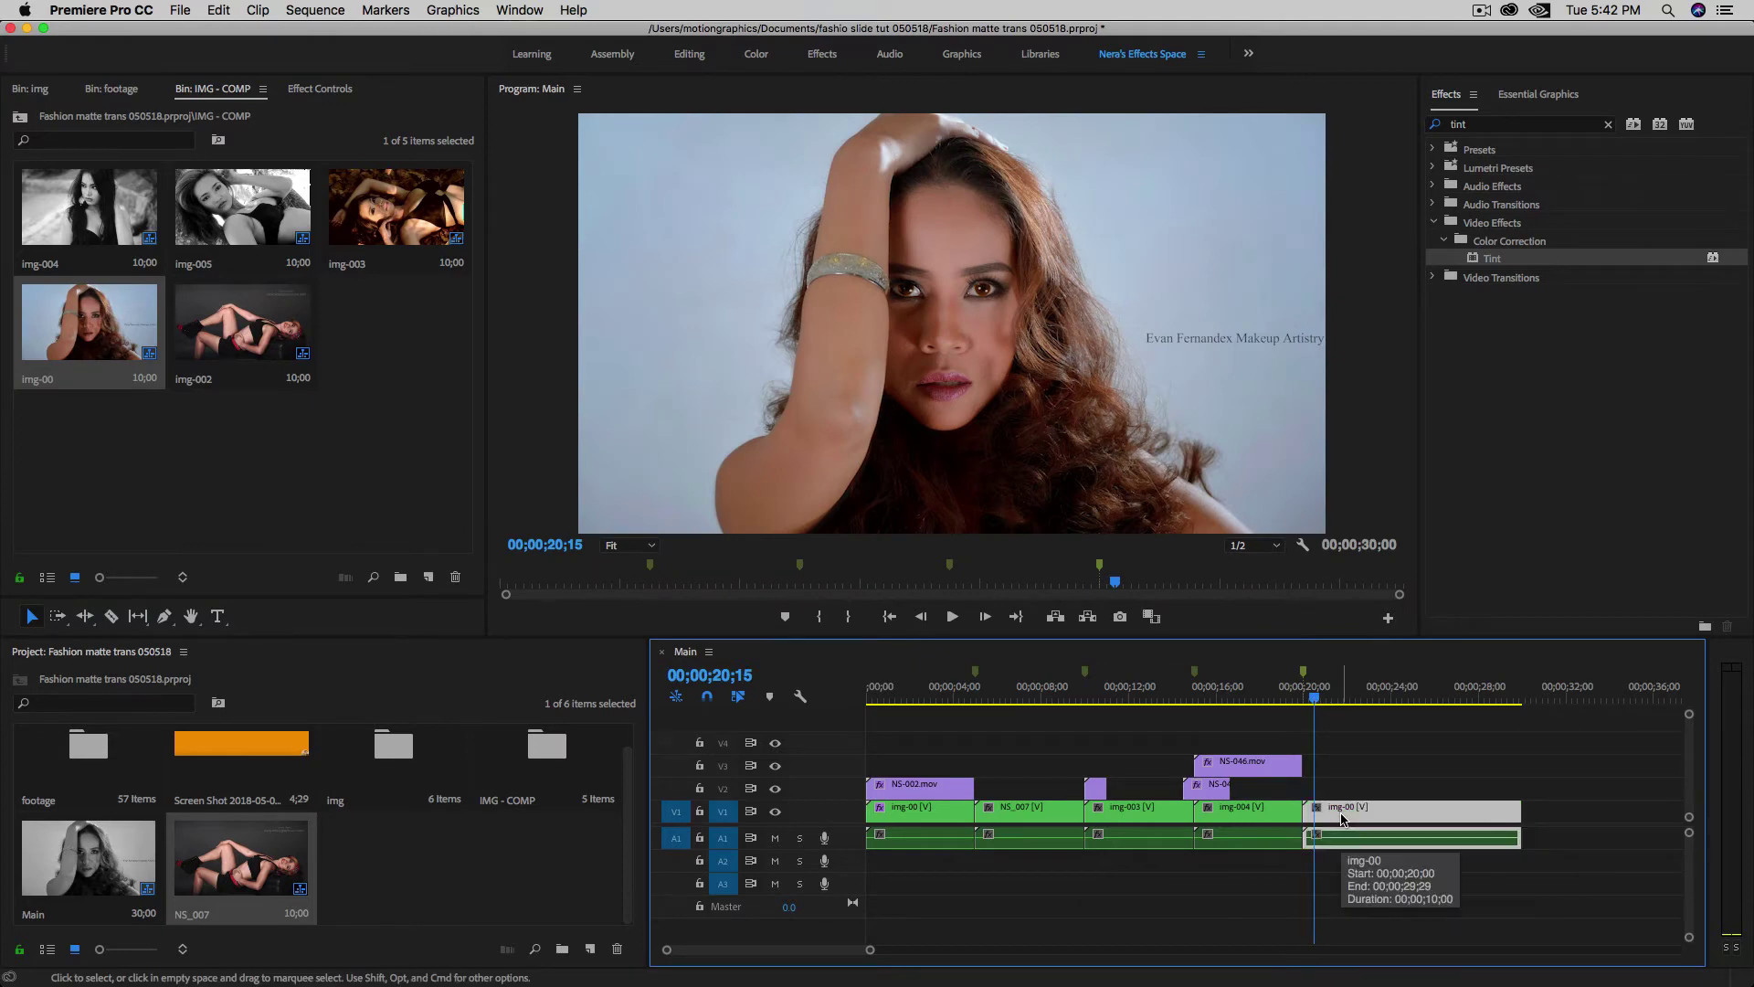
left_click_drag(1342, 817, 1339, 802)
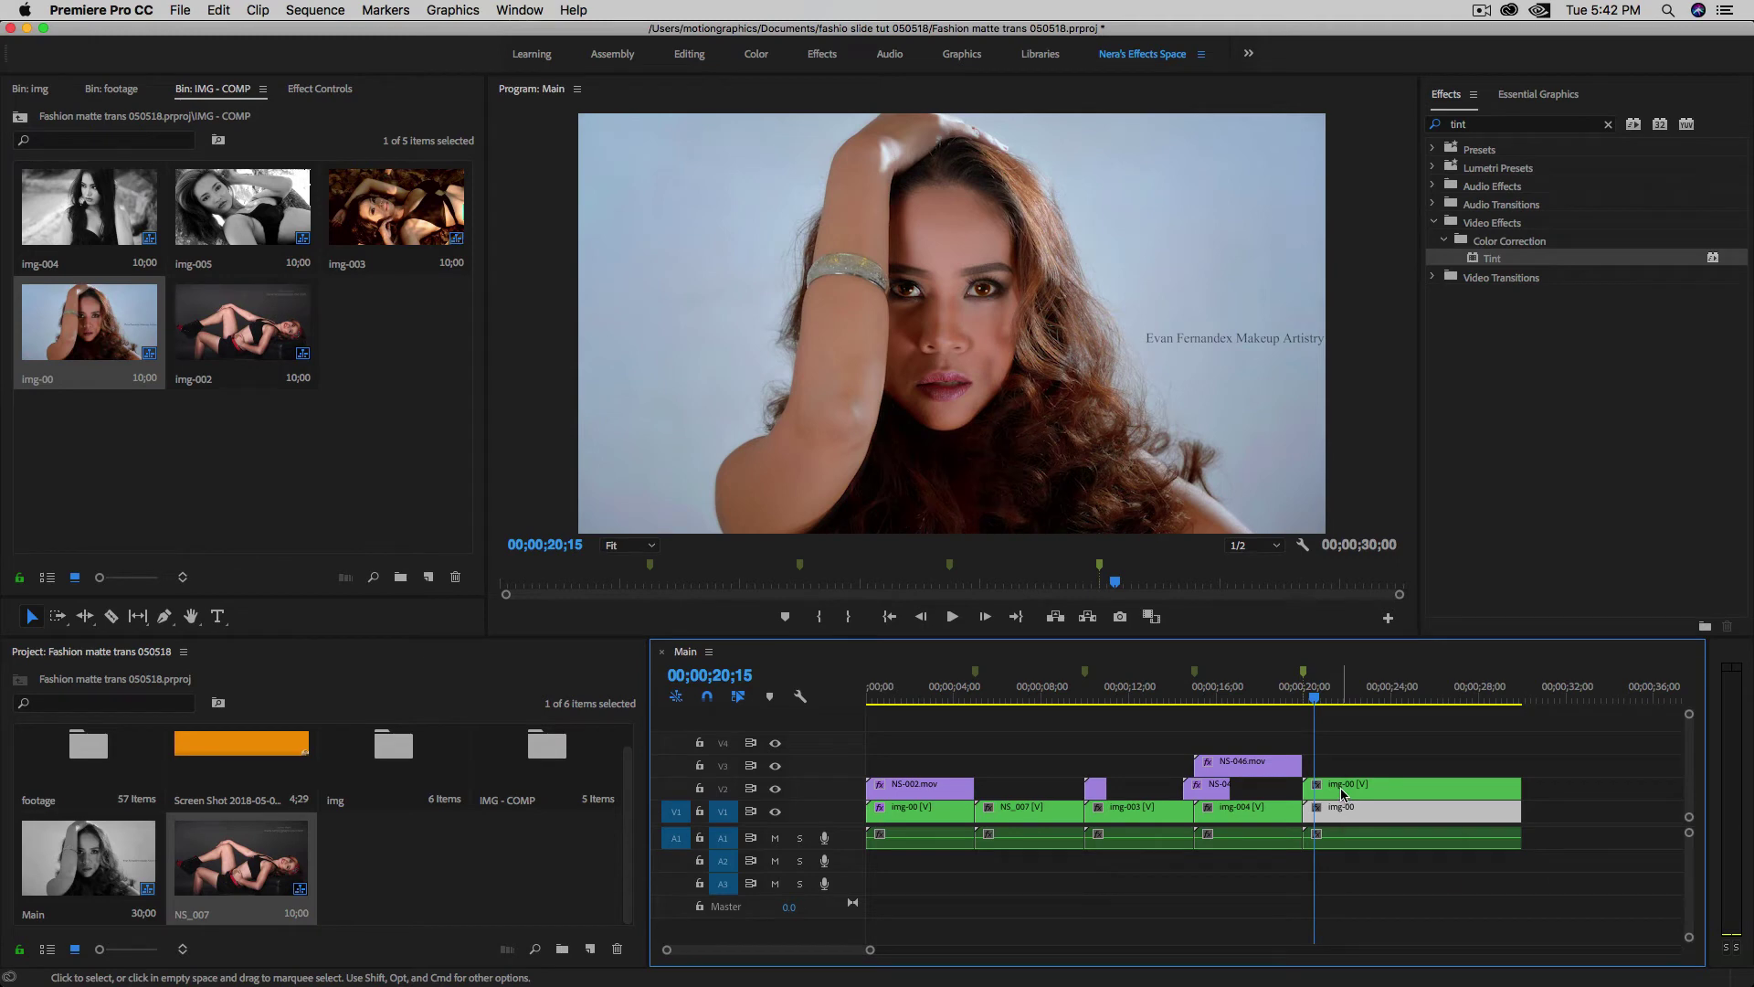
- Search the footage bin for 030, place NS-030.mov on V3 above the new img-00 clips, and preview its animation
left_click(111, 89)
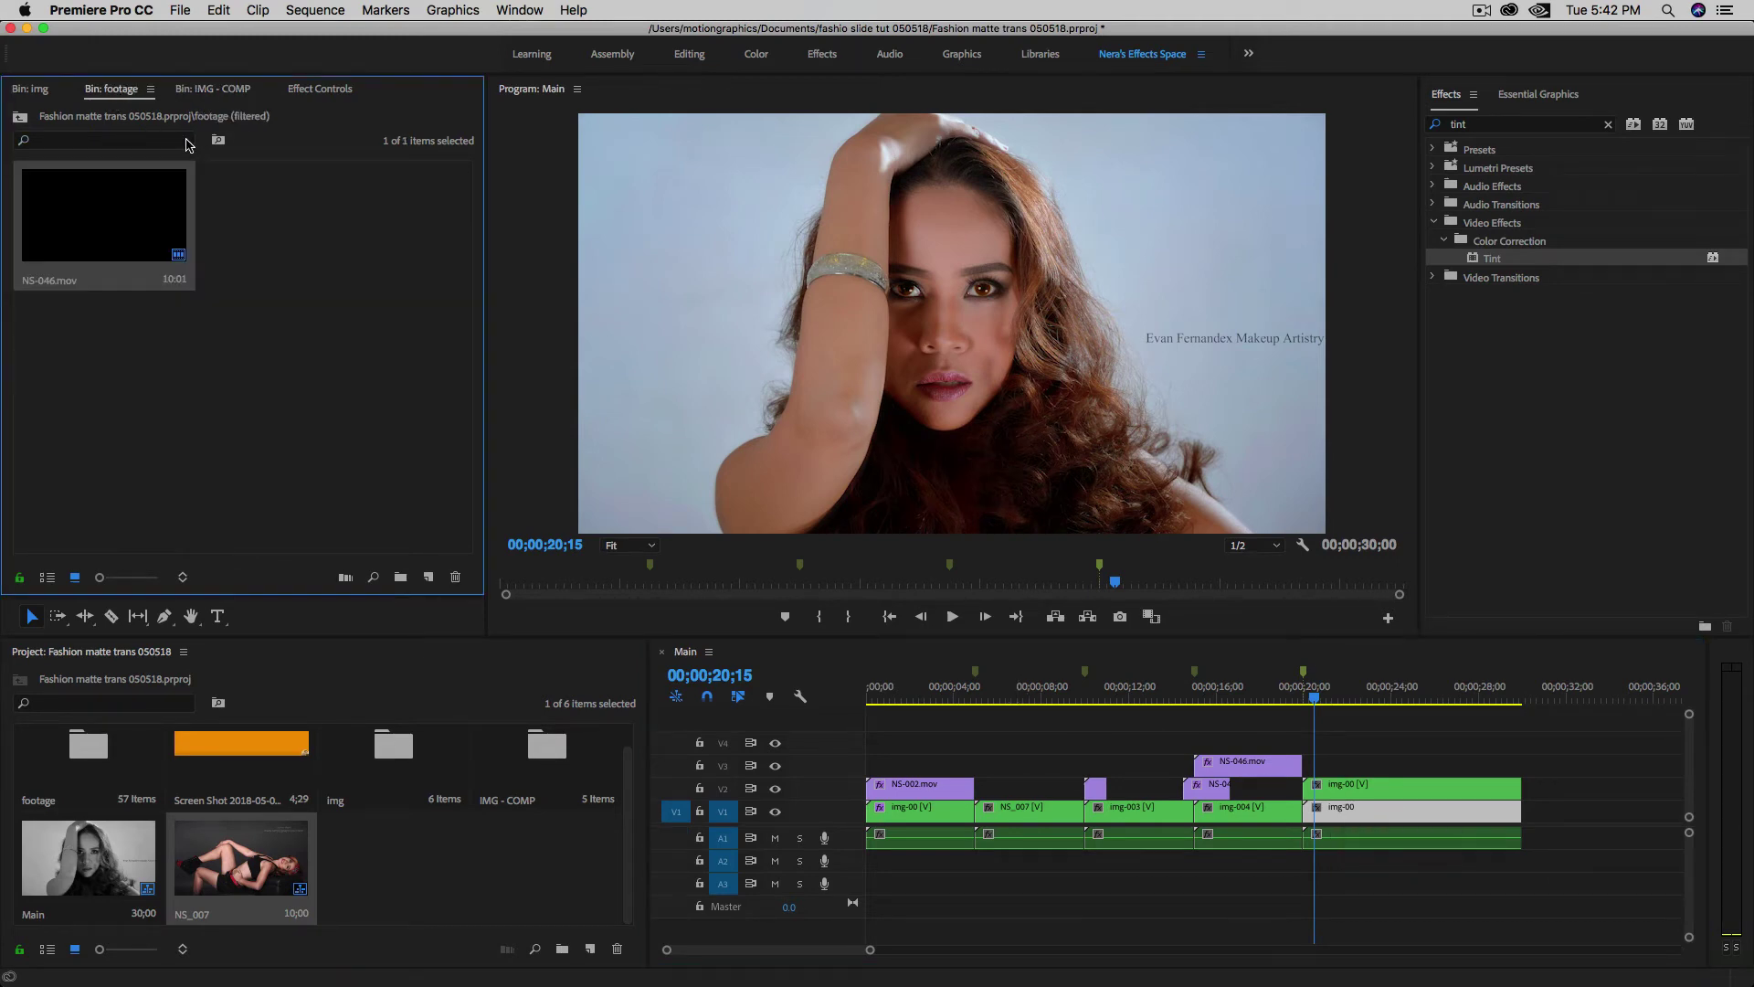
left_click(186, 144)
left_click(150, 140)
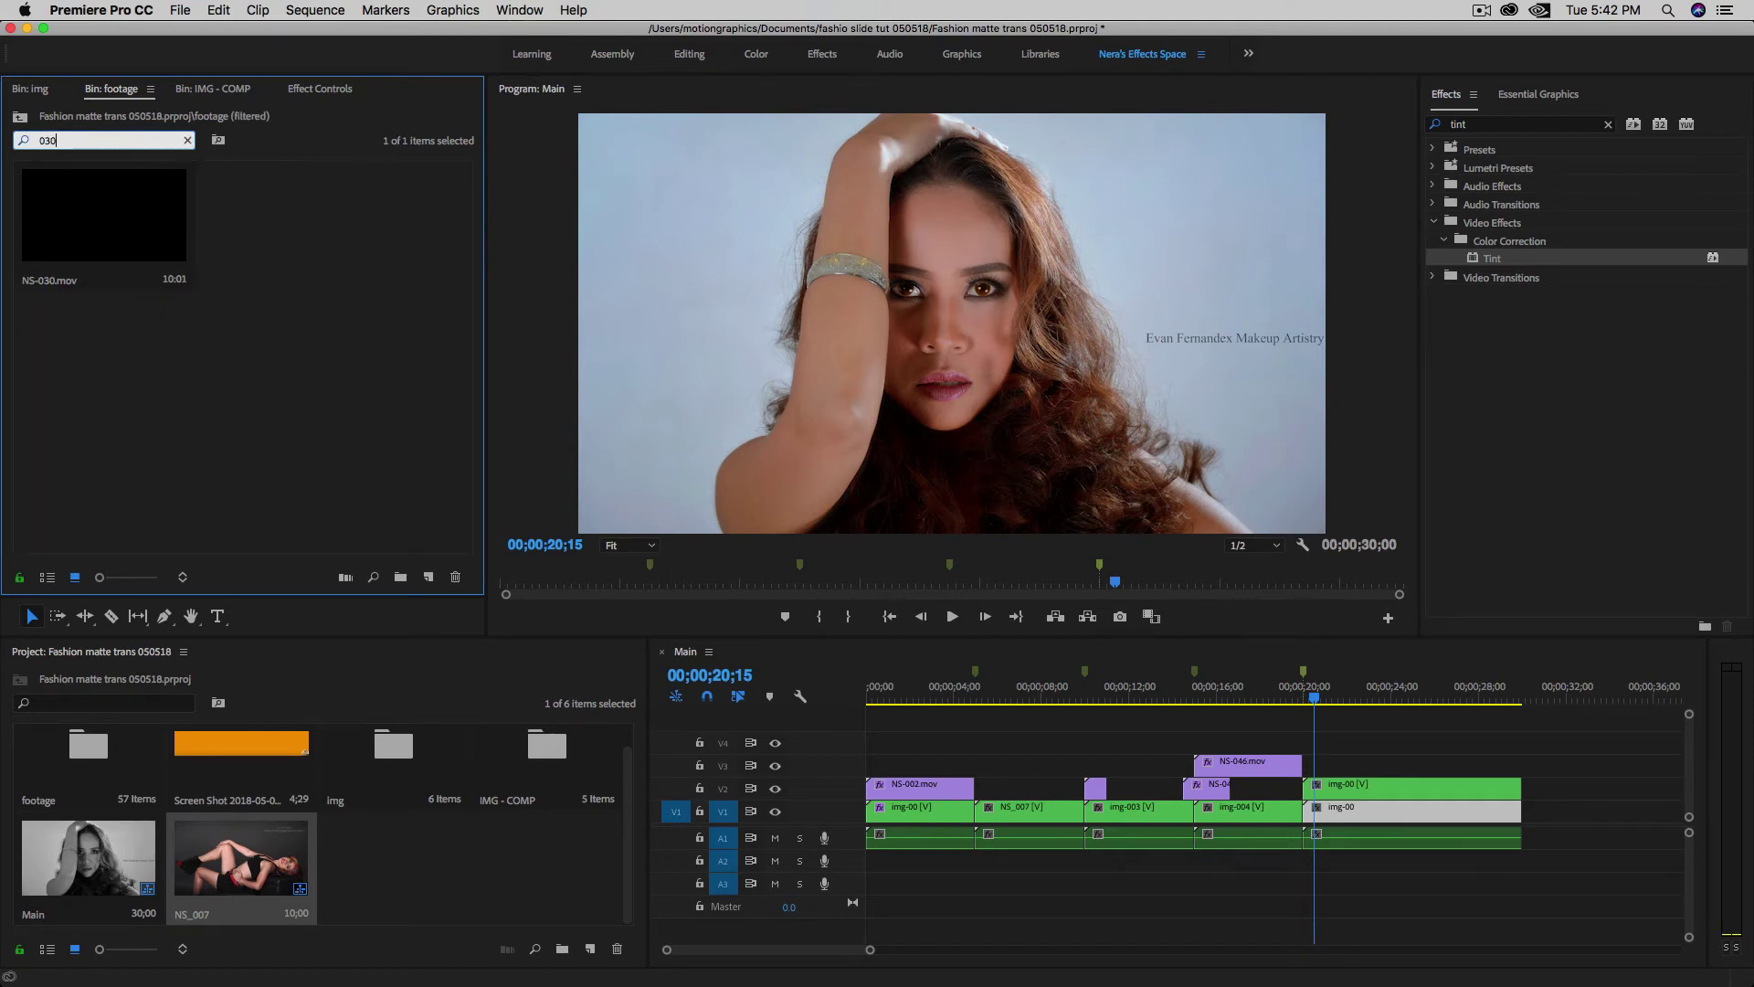
left_click_drag(180, 214, 1314, 772)
left_click_drag(1311, 704, 1372, 703)
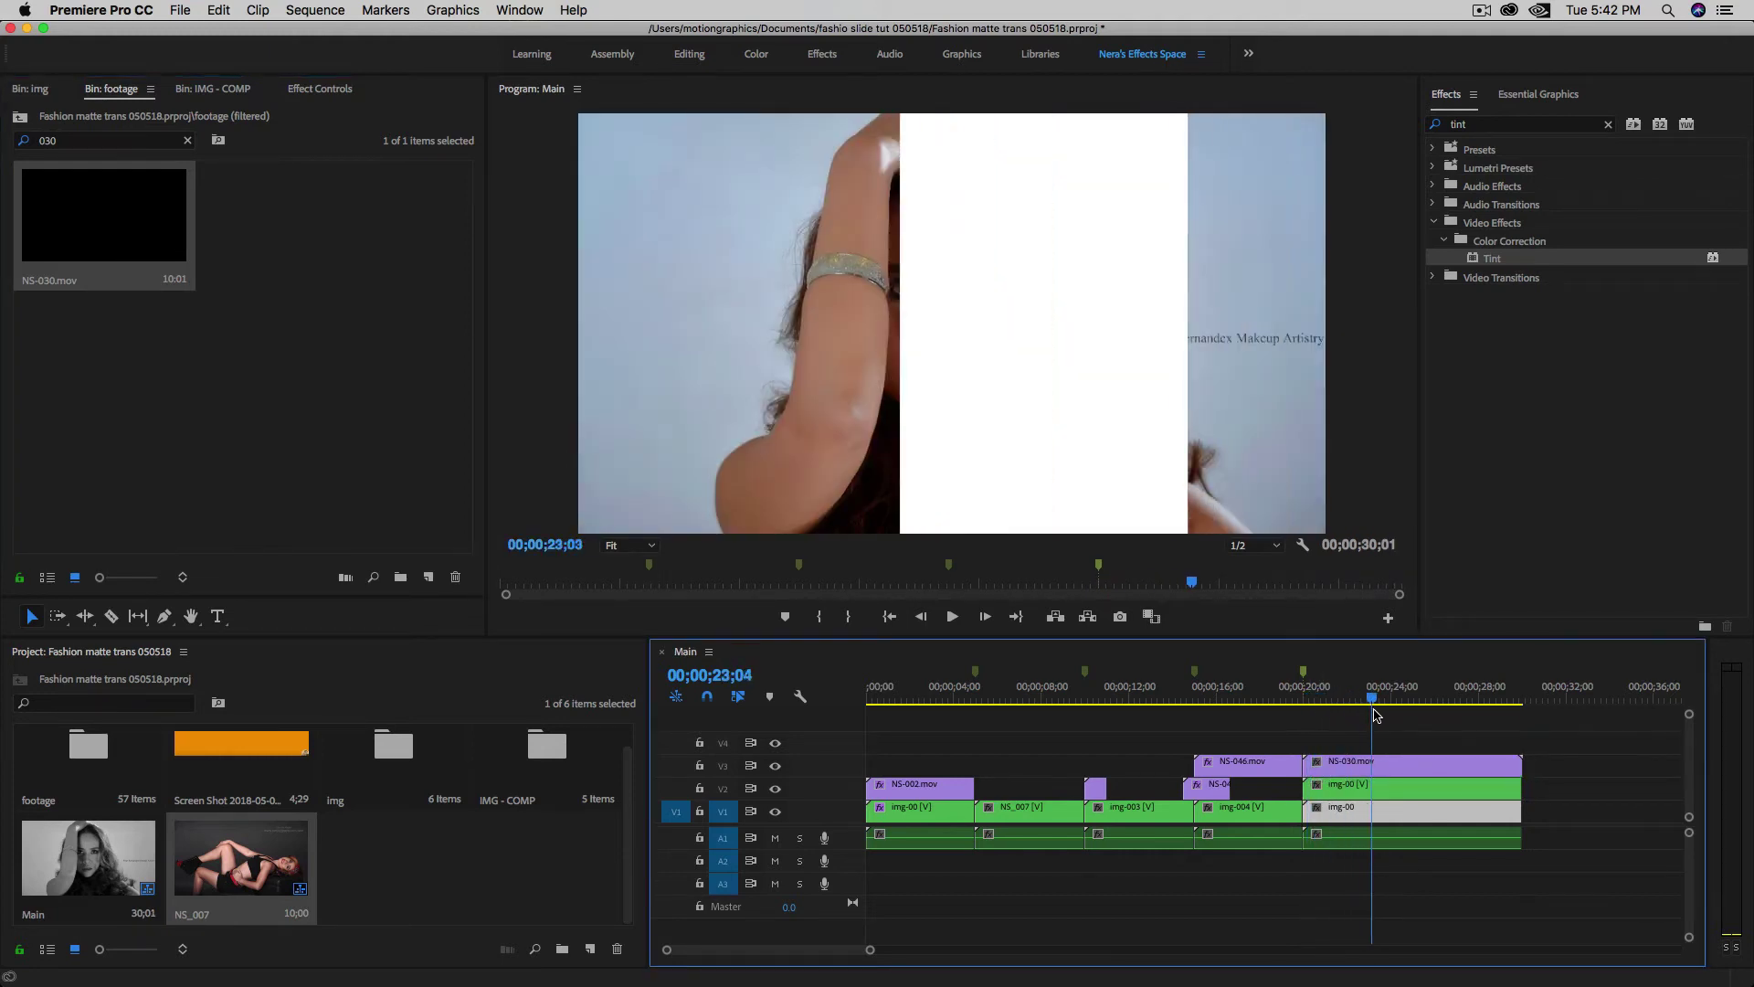
- Apply the Horizontal Flip effect to NS-030.mov on V3 and preview the mirrored matte movement
left_click(1349, 769)
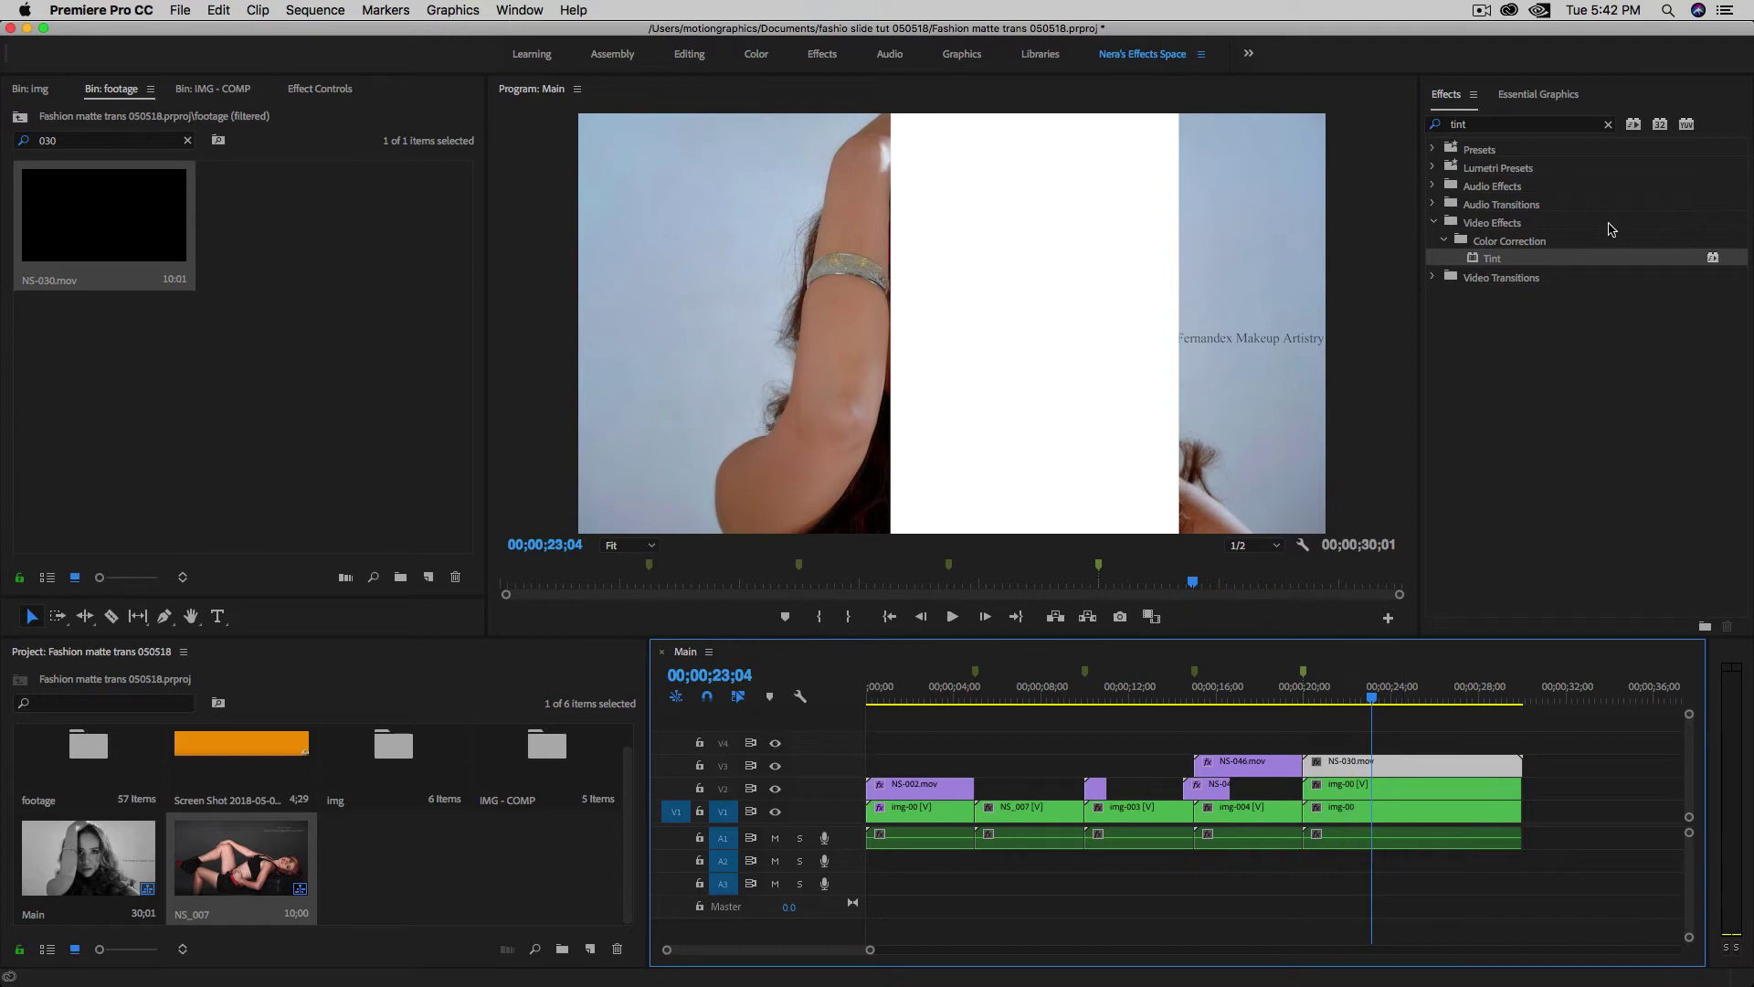
left_click(1608, 125)
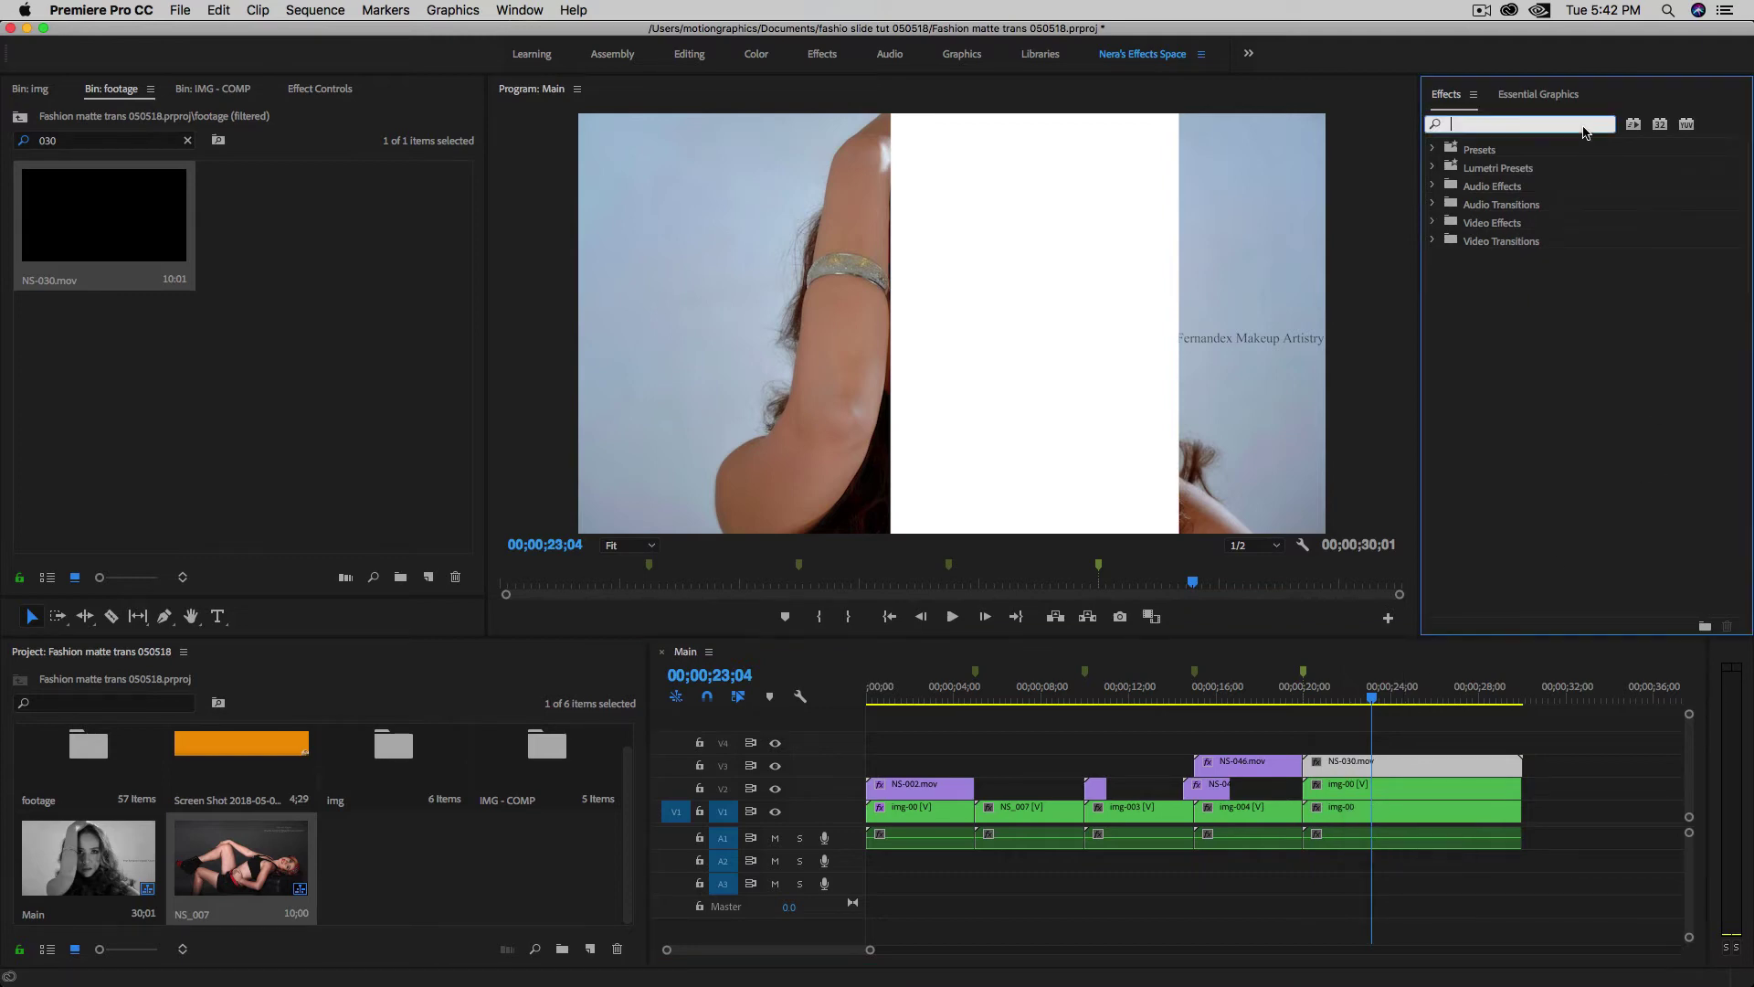
type("flip")
double_click(1527, 262)
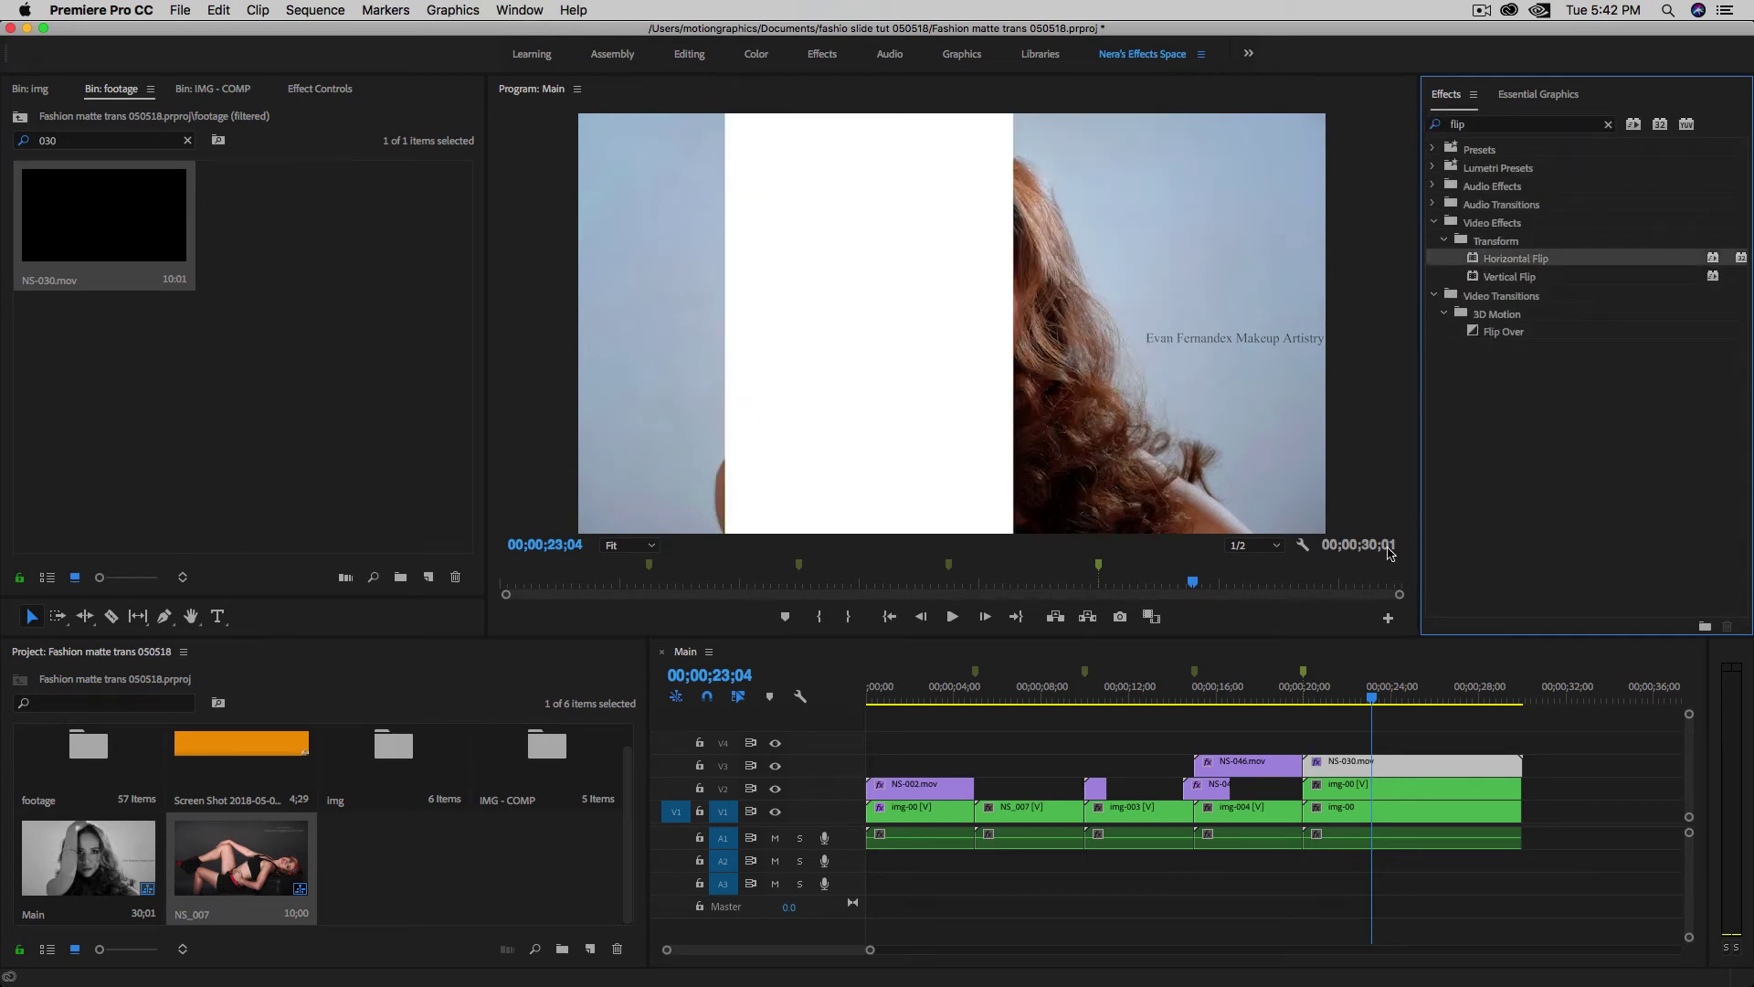
left_click_drag(1308, 701, 1380, 723)
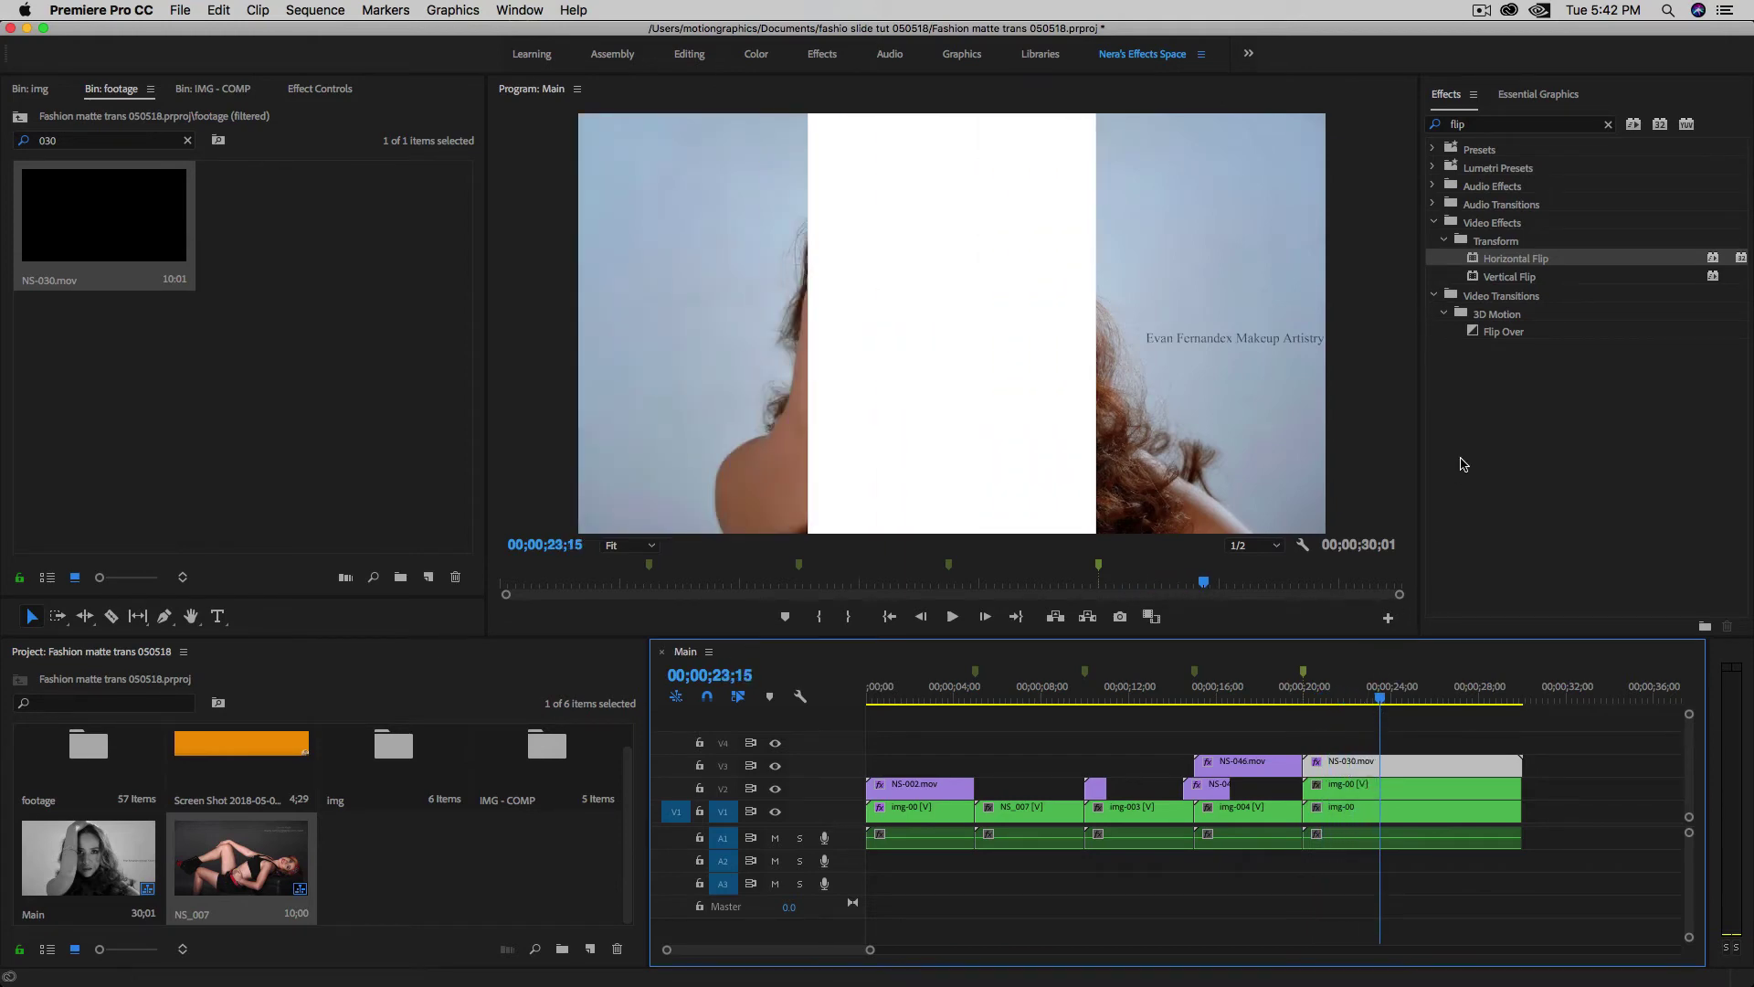
- Apply Track Matte Key to the img-00 copy on V2 and set its matte to Video 3
left_click(1352, 792)
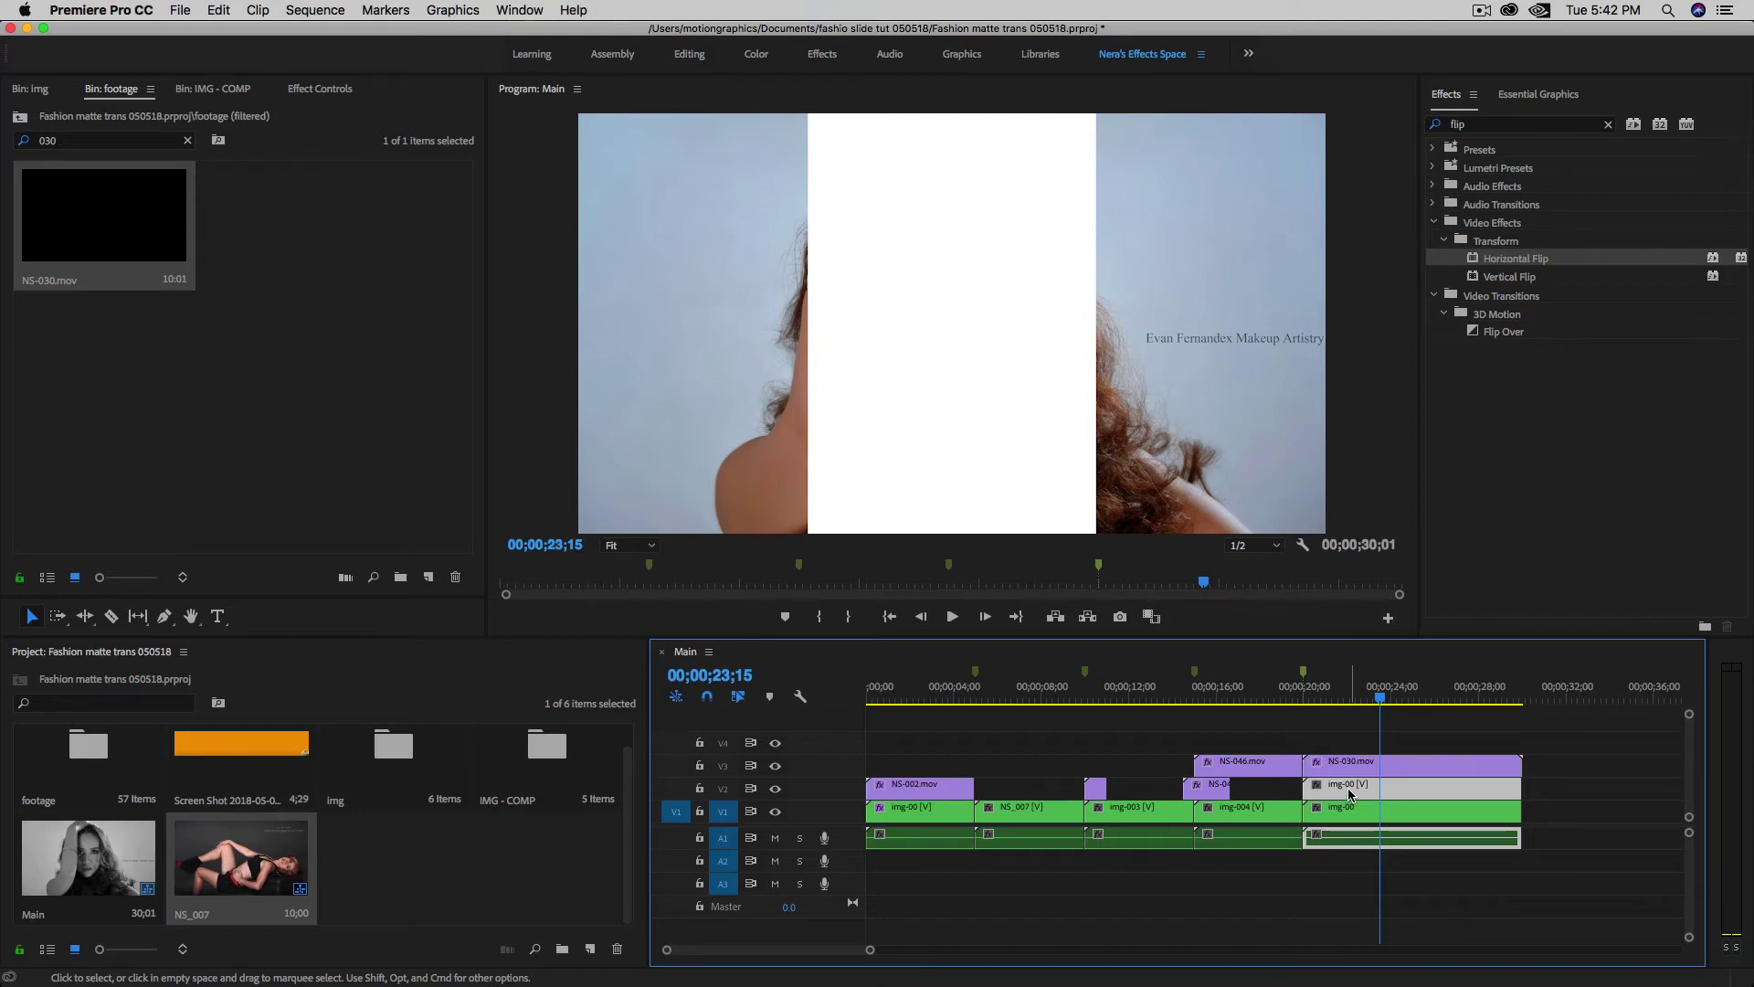
left_click(1609, 125)
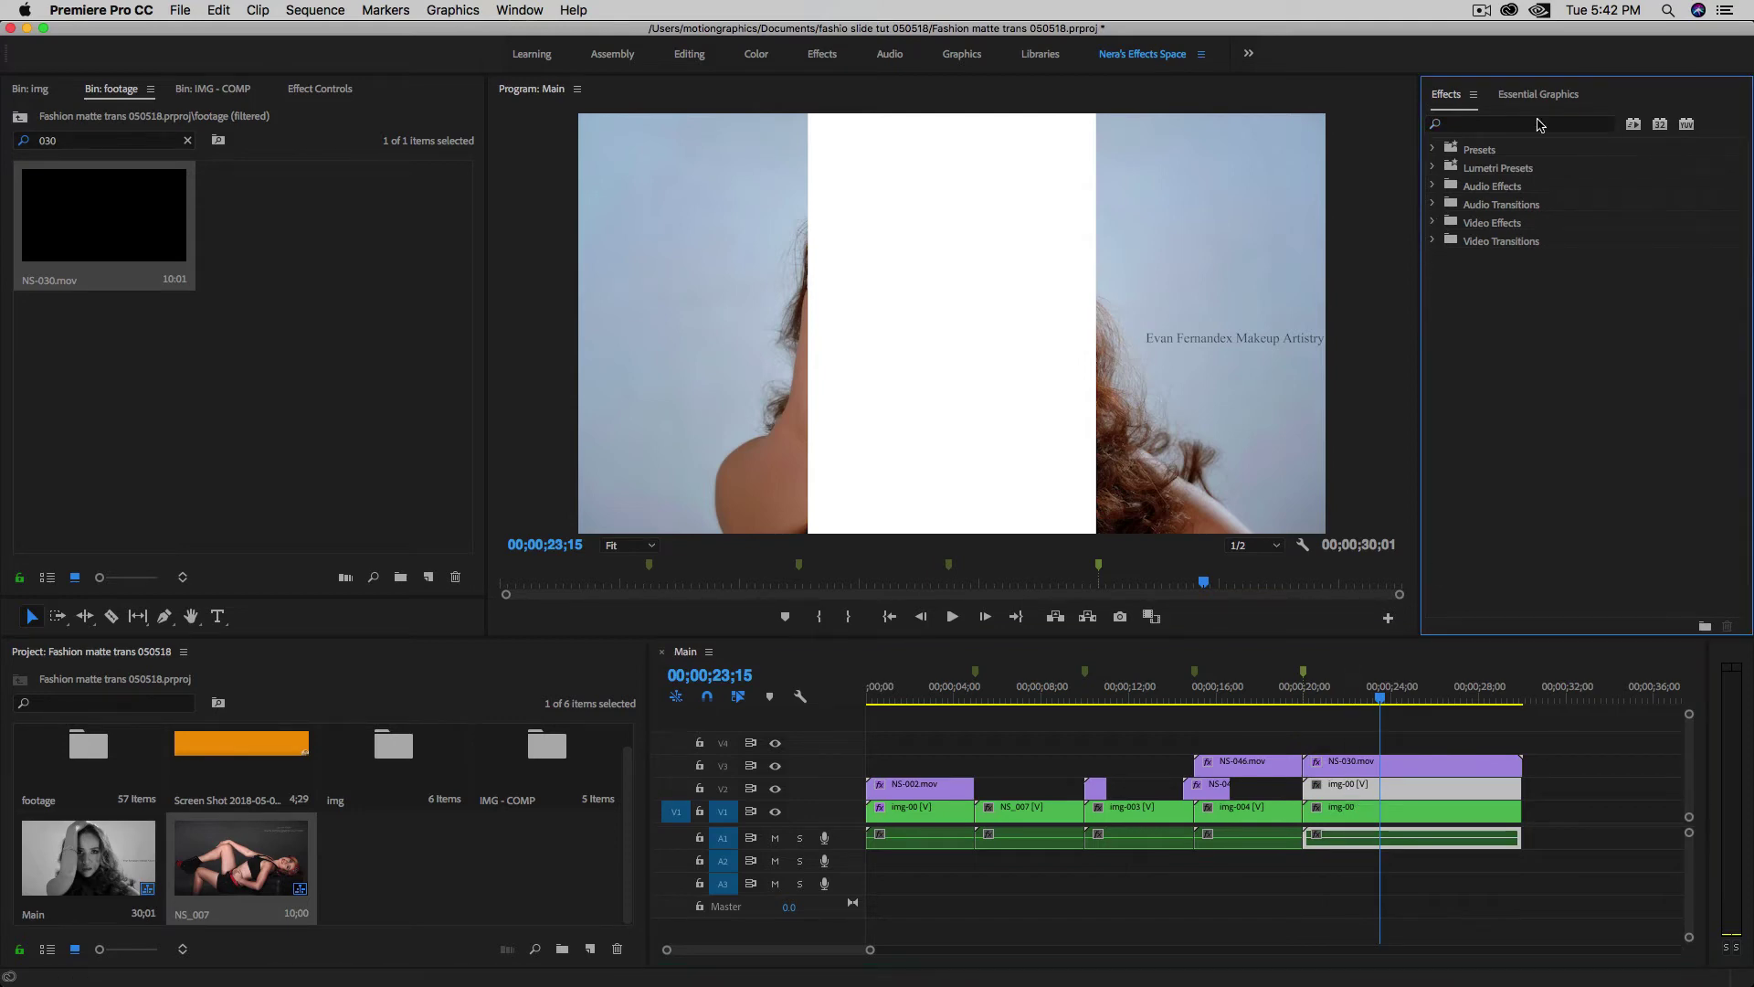
type("track")
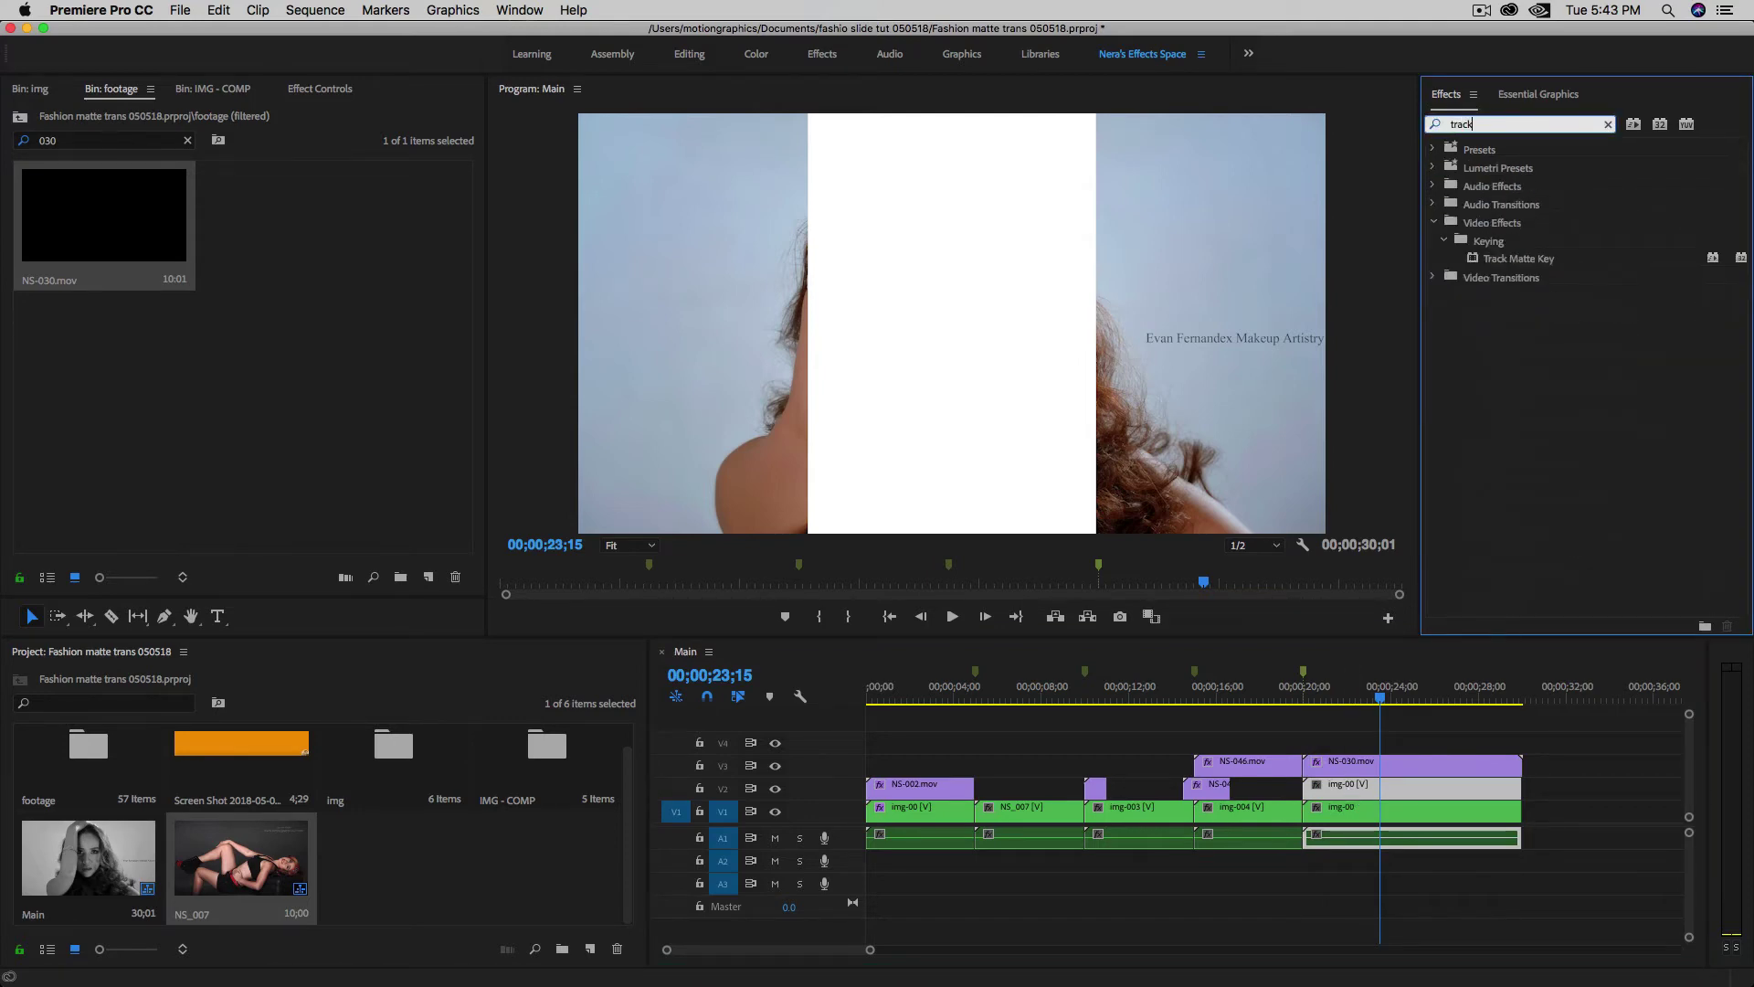
double_click(1491, 260)
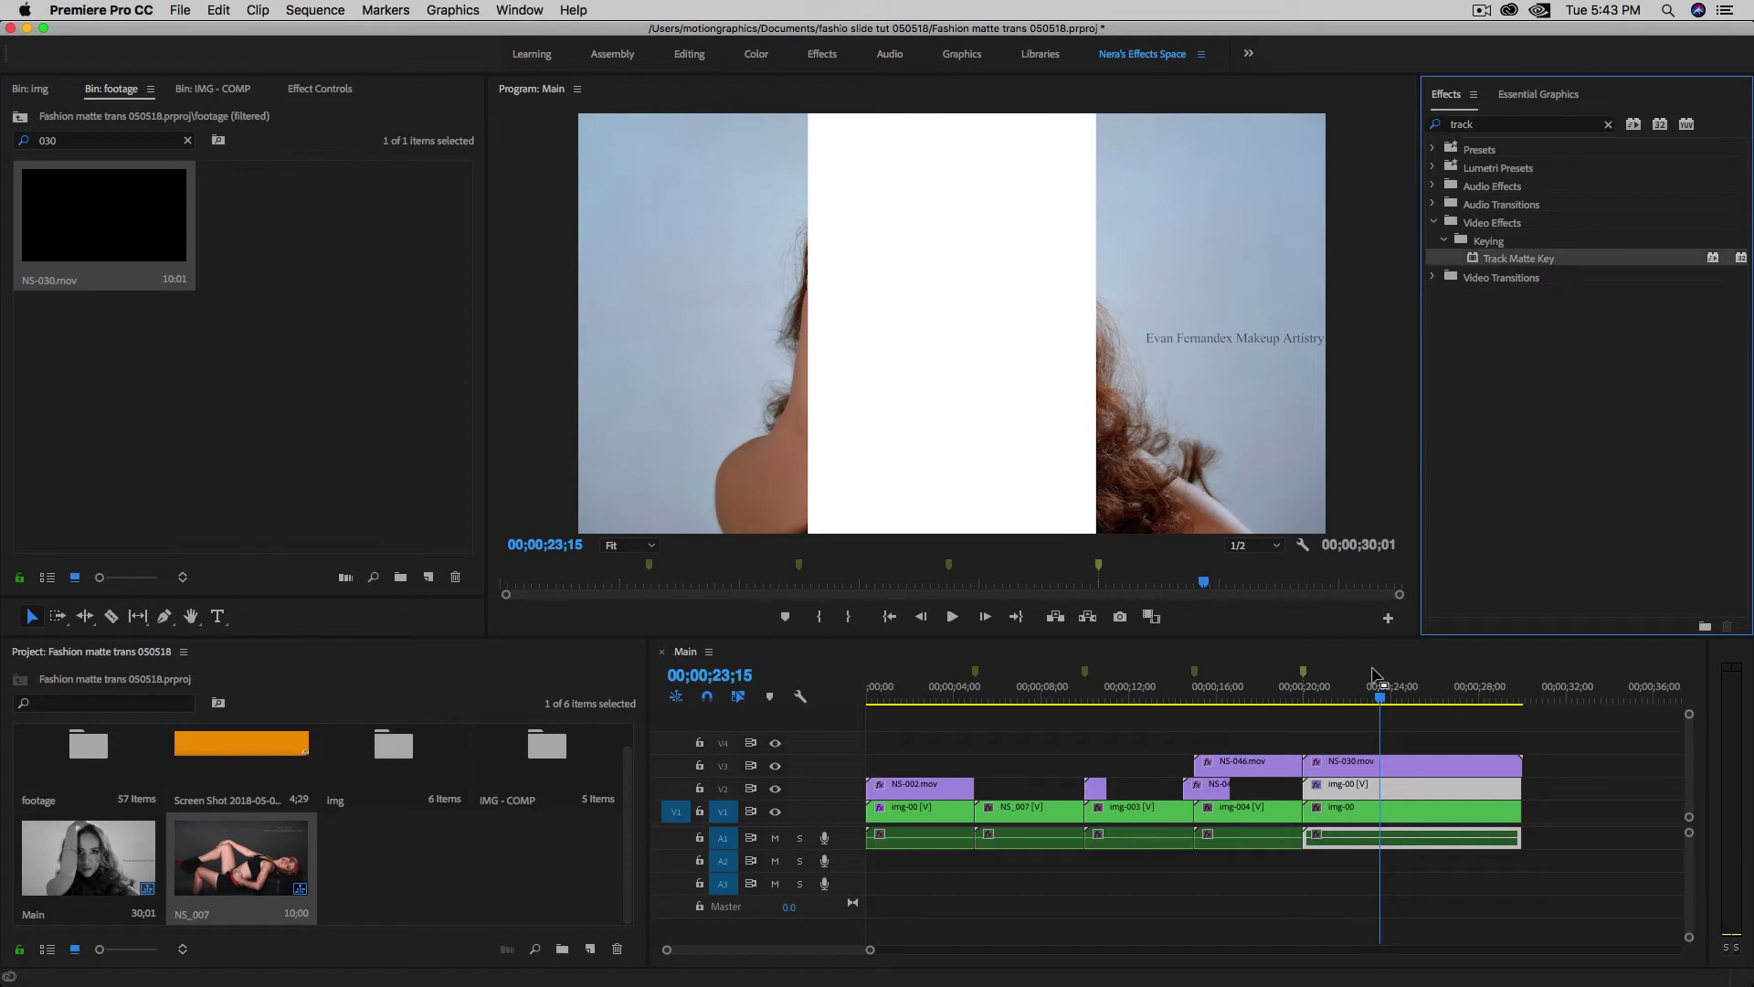
left_click(298, 91)
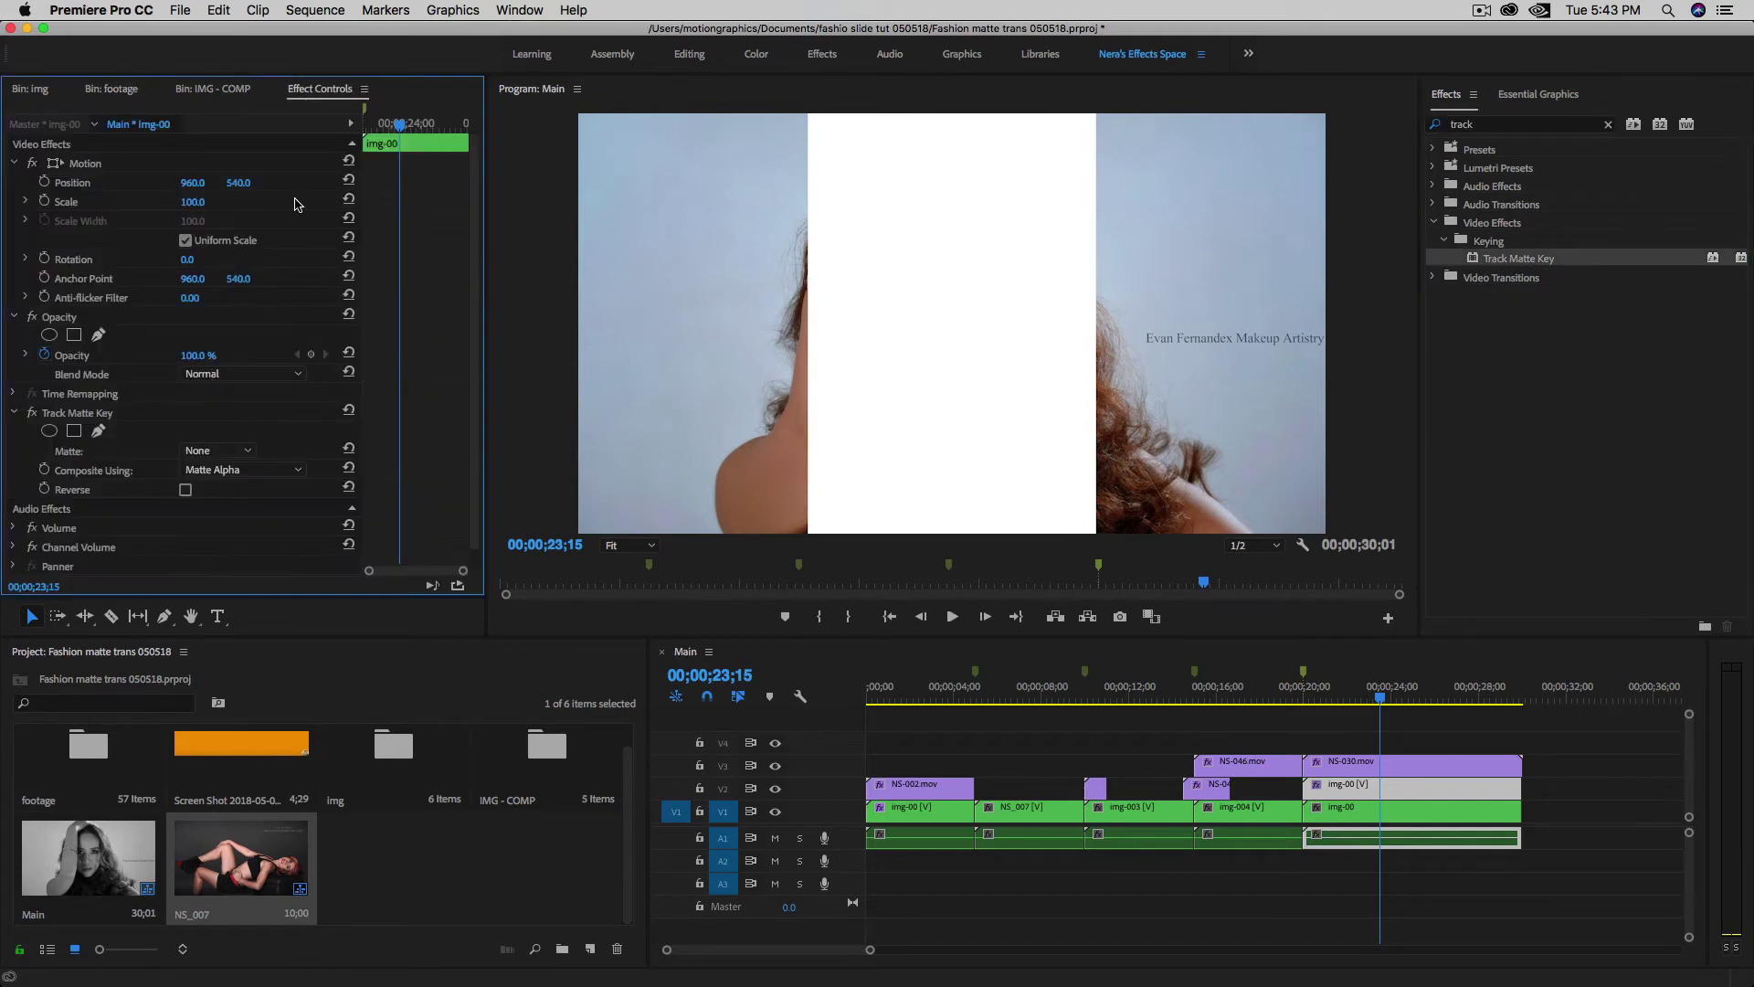
left_click(256, 449)
left_click(232, 510)
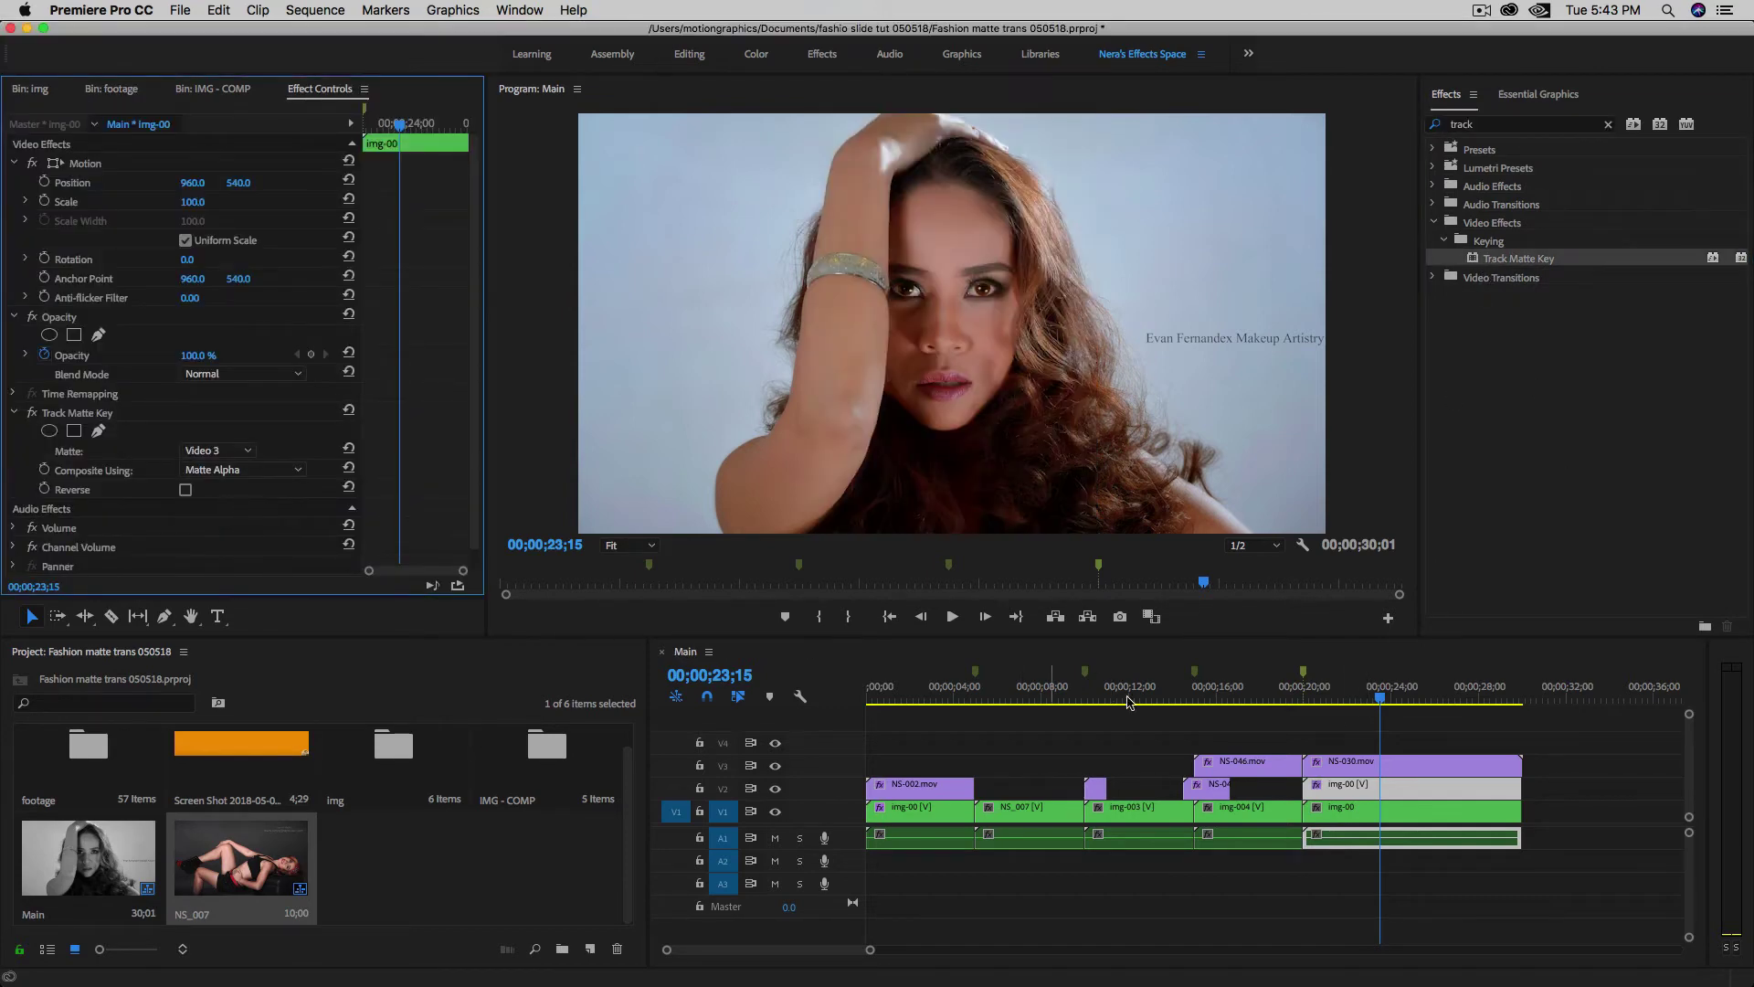
left_click_drag(1382, 701, 1363, 701)
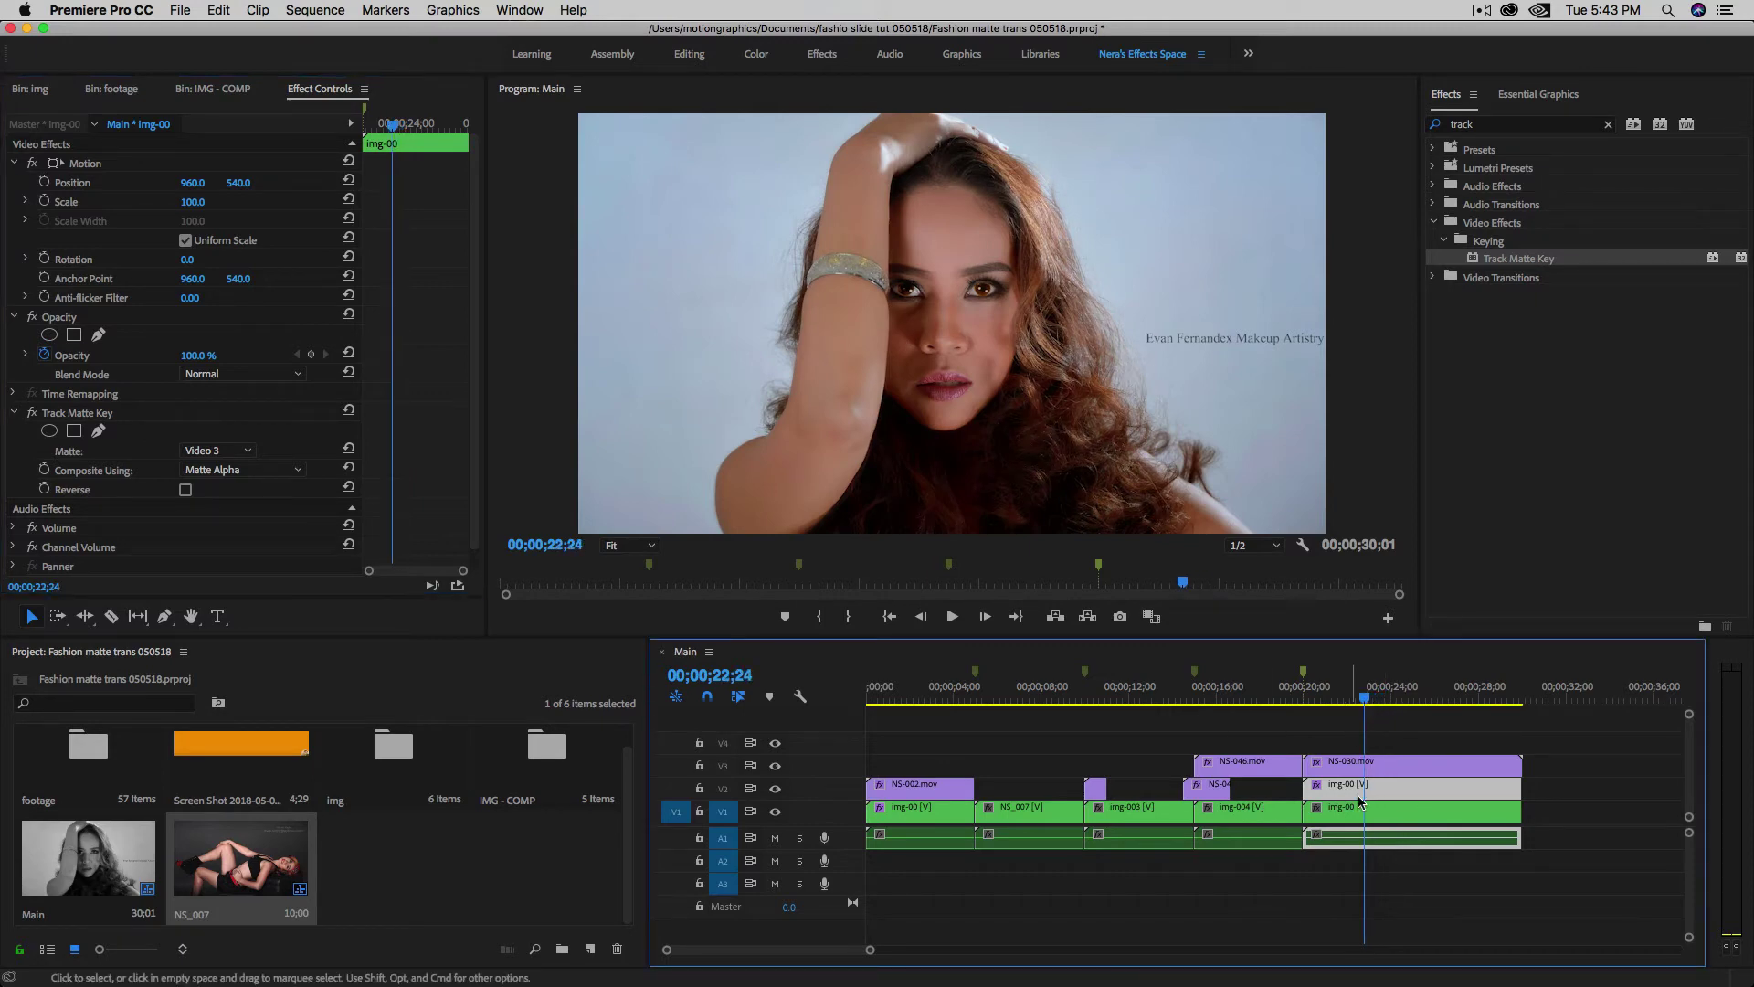
- Apply the Tint effect to the img-00 clip on V1 and map white to the orange sampled from the project's orange screenshot
left_click(1351, 813)
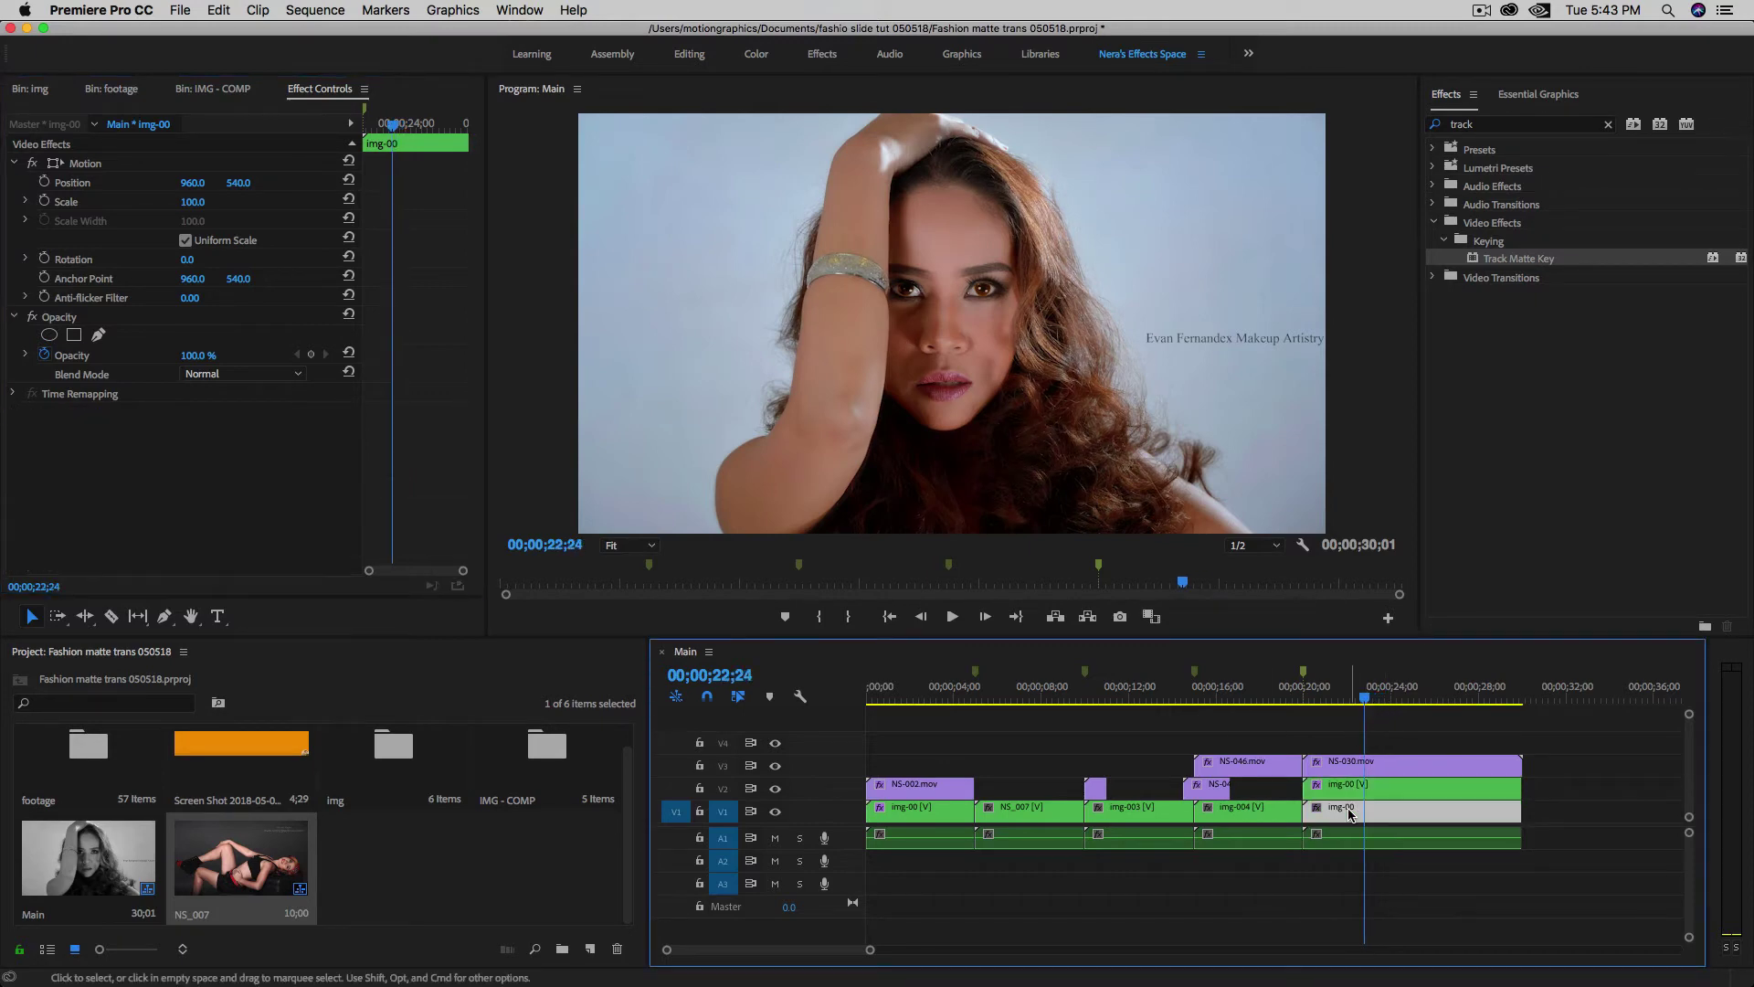
left_click(1608, 125)
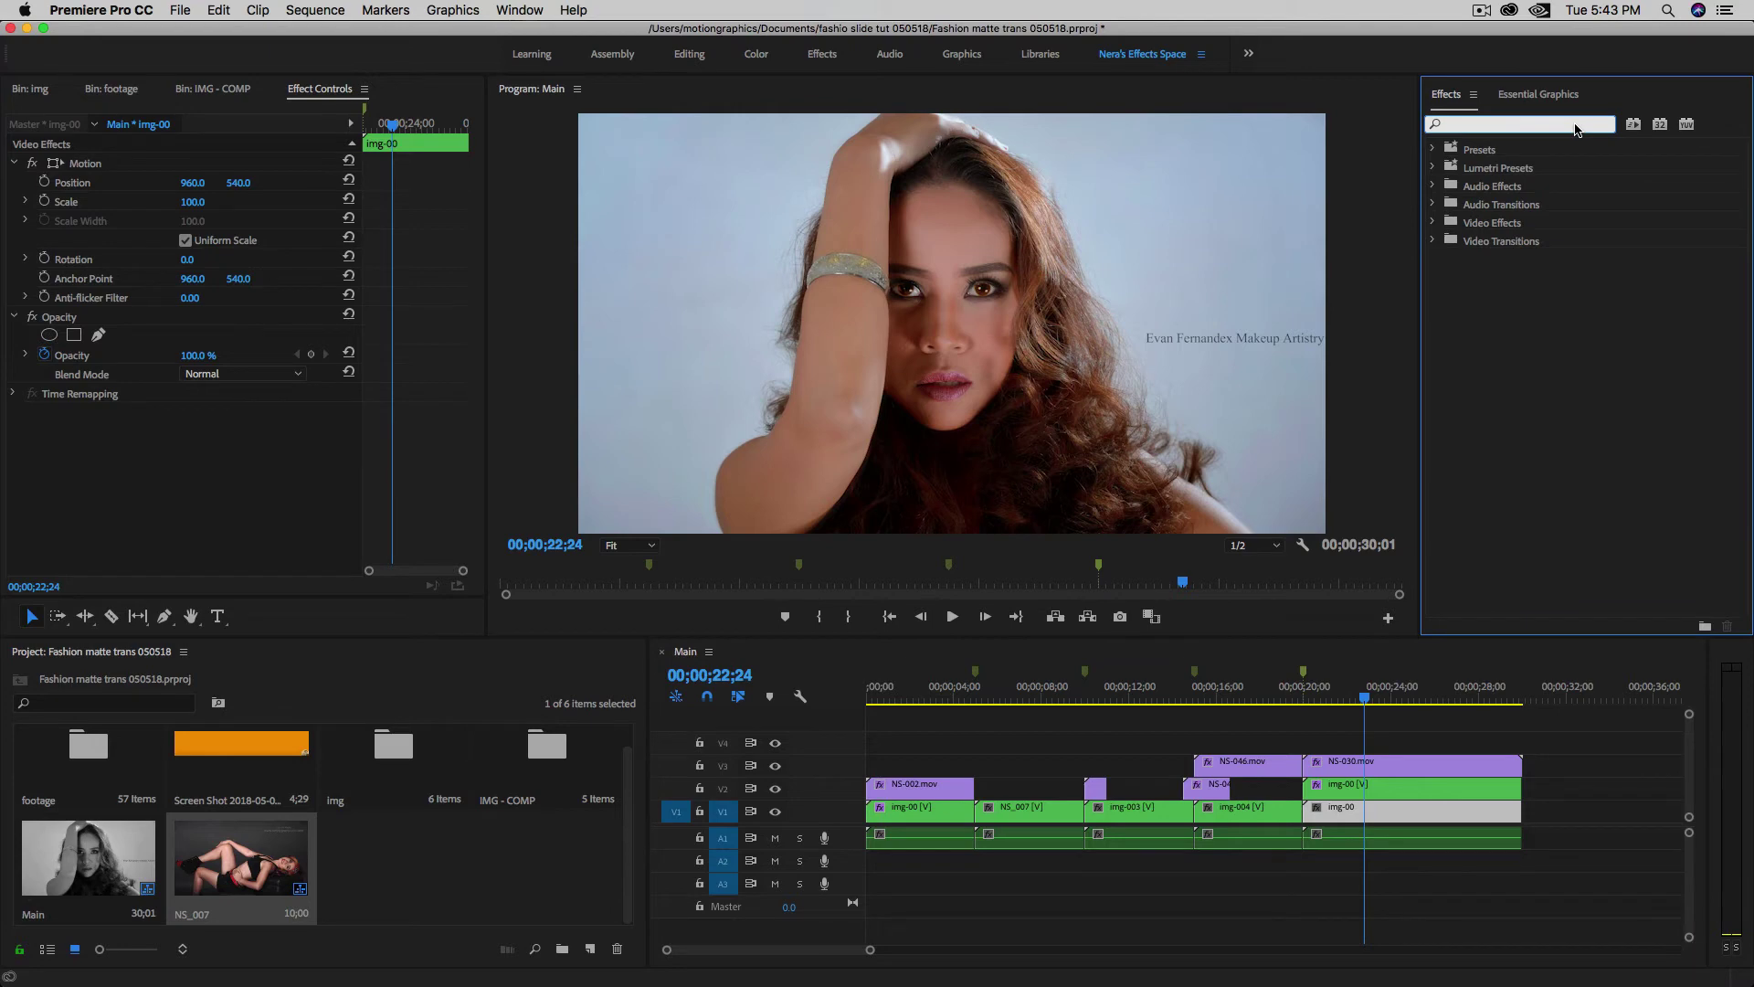
type("tint")
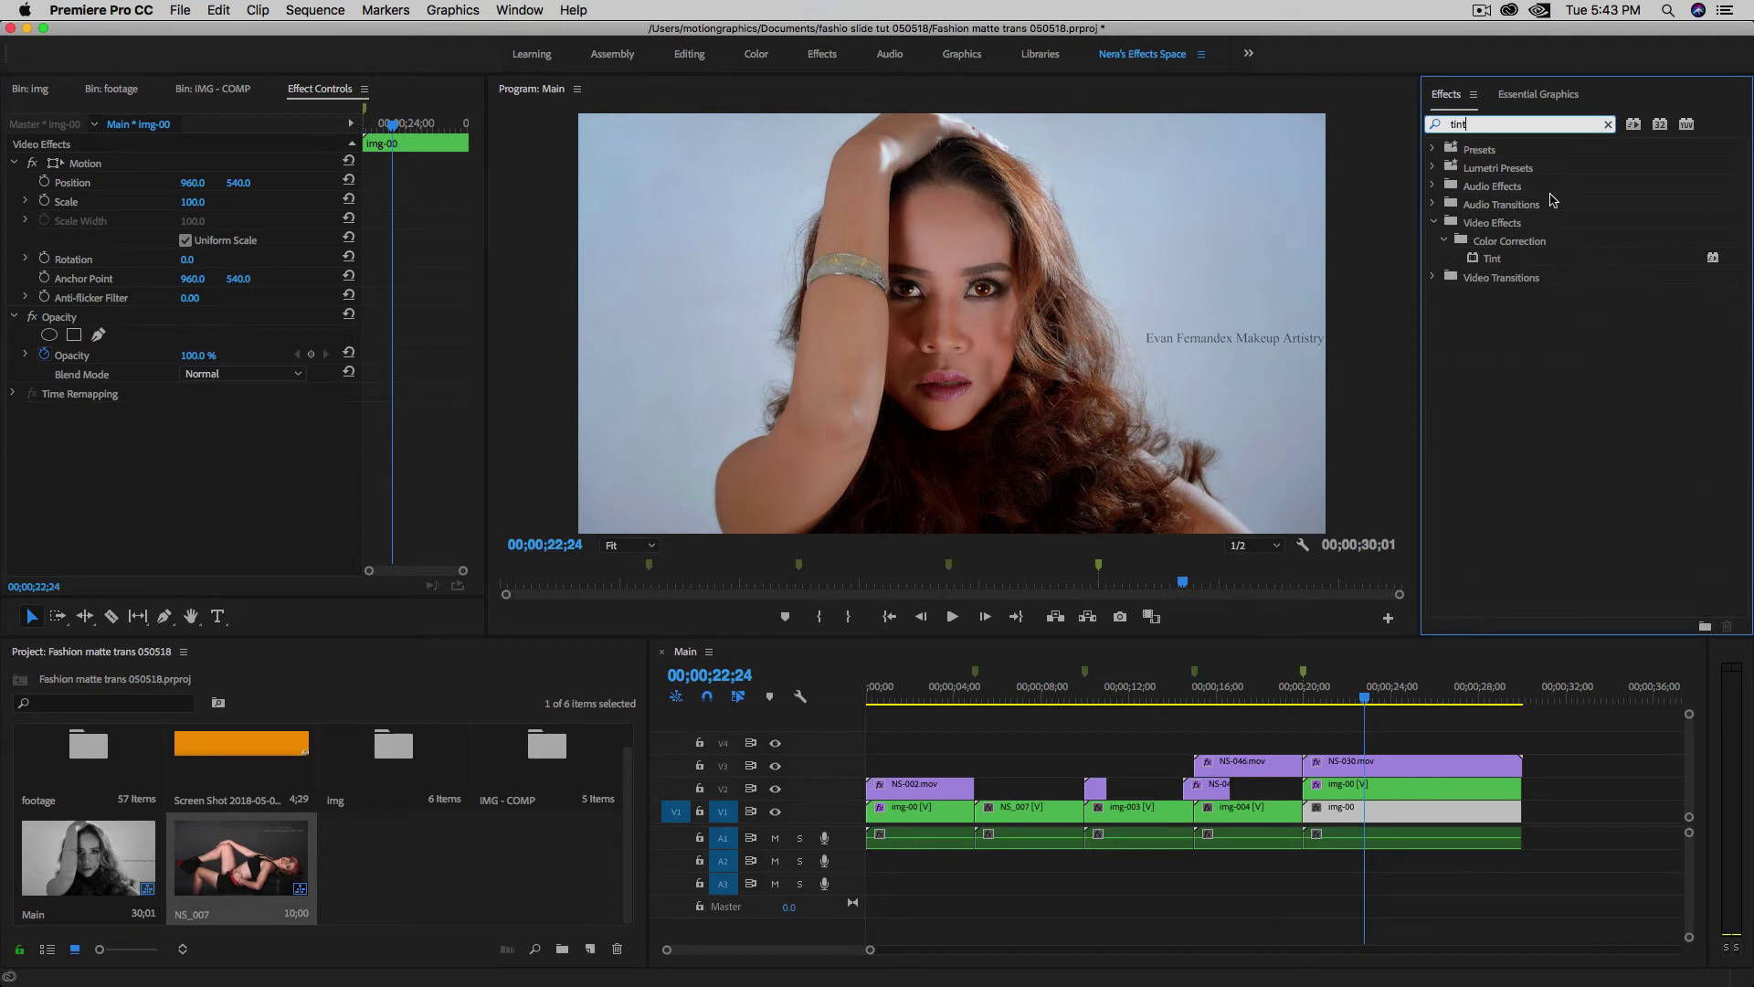
left_click(1479, 259)
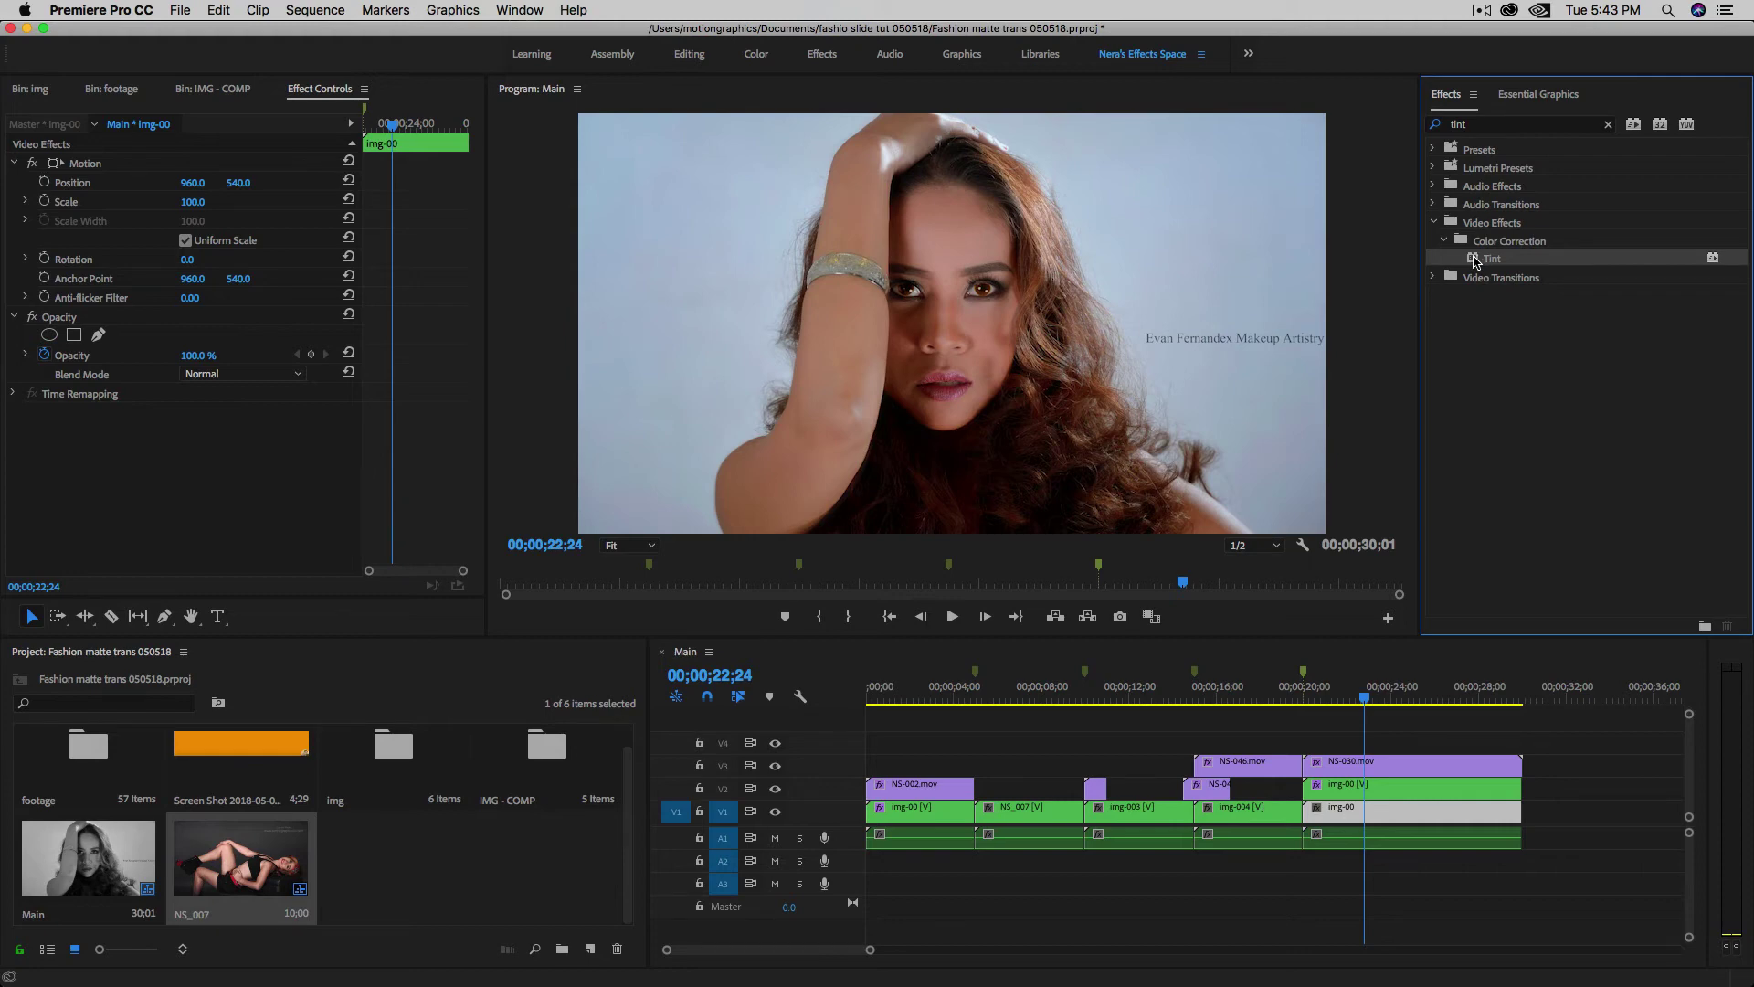
left_click(1333, 819)
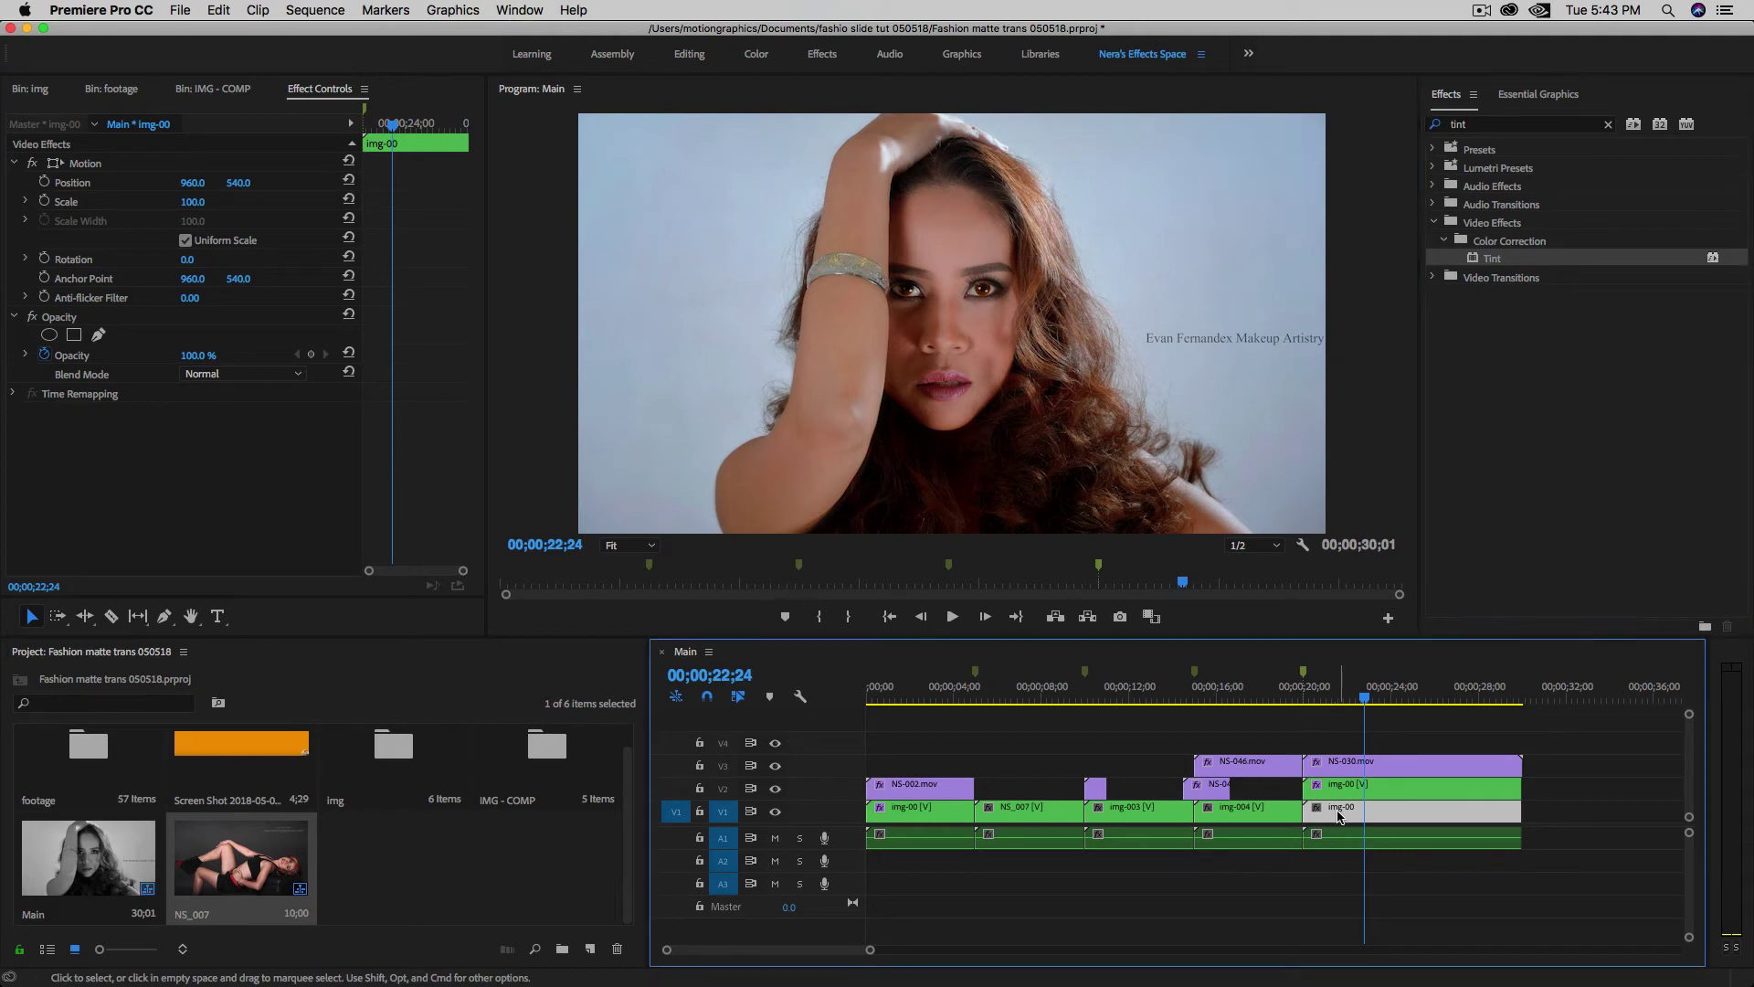
double_click(1474, 262)
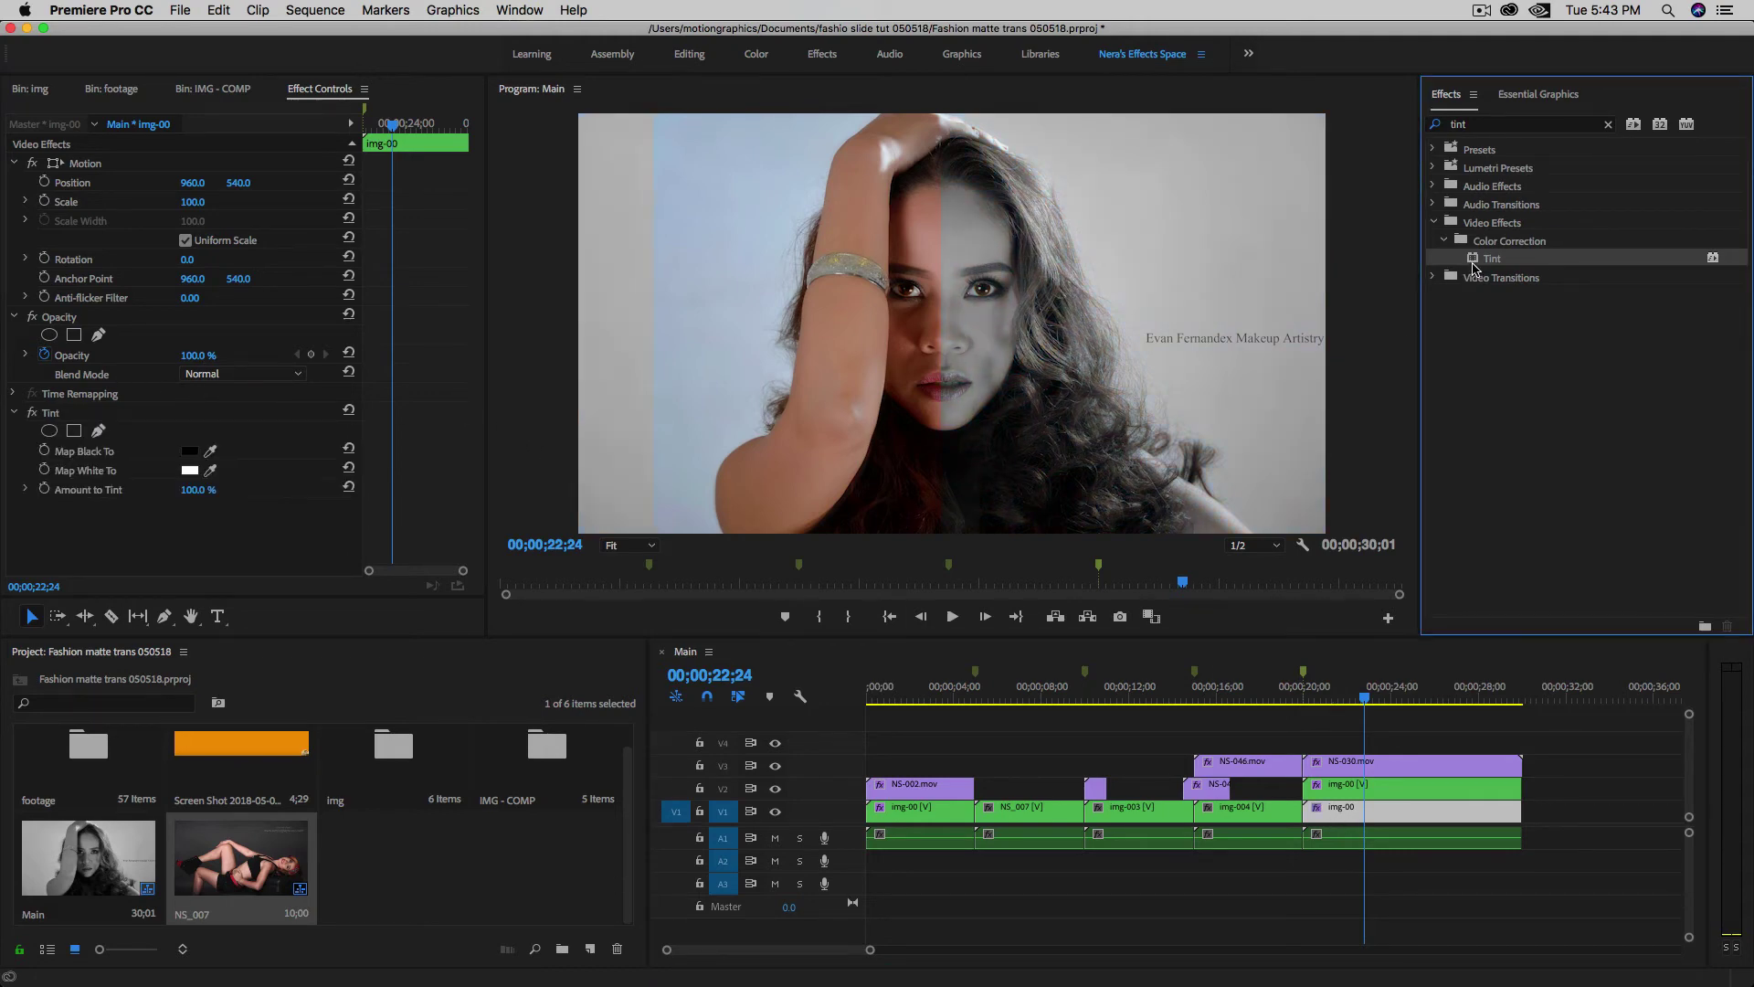
left_click(206, 472)
left_click(213, 747)
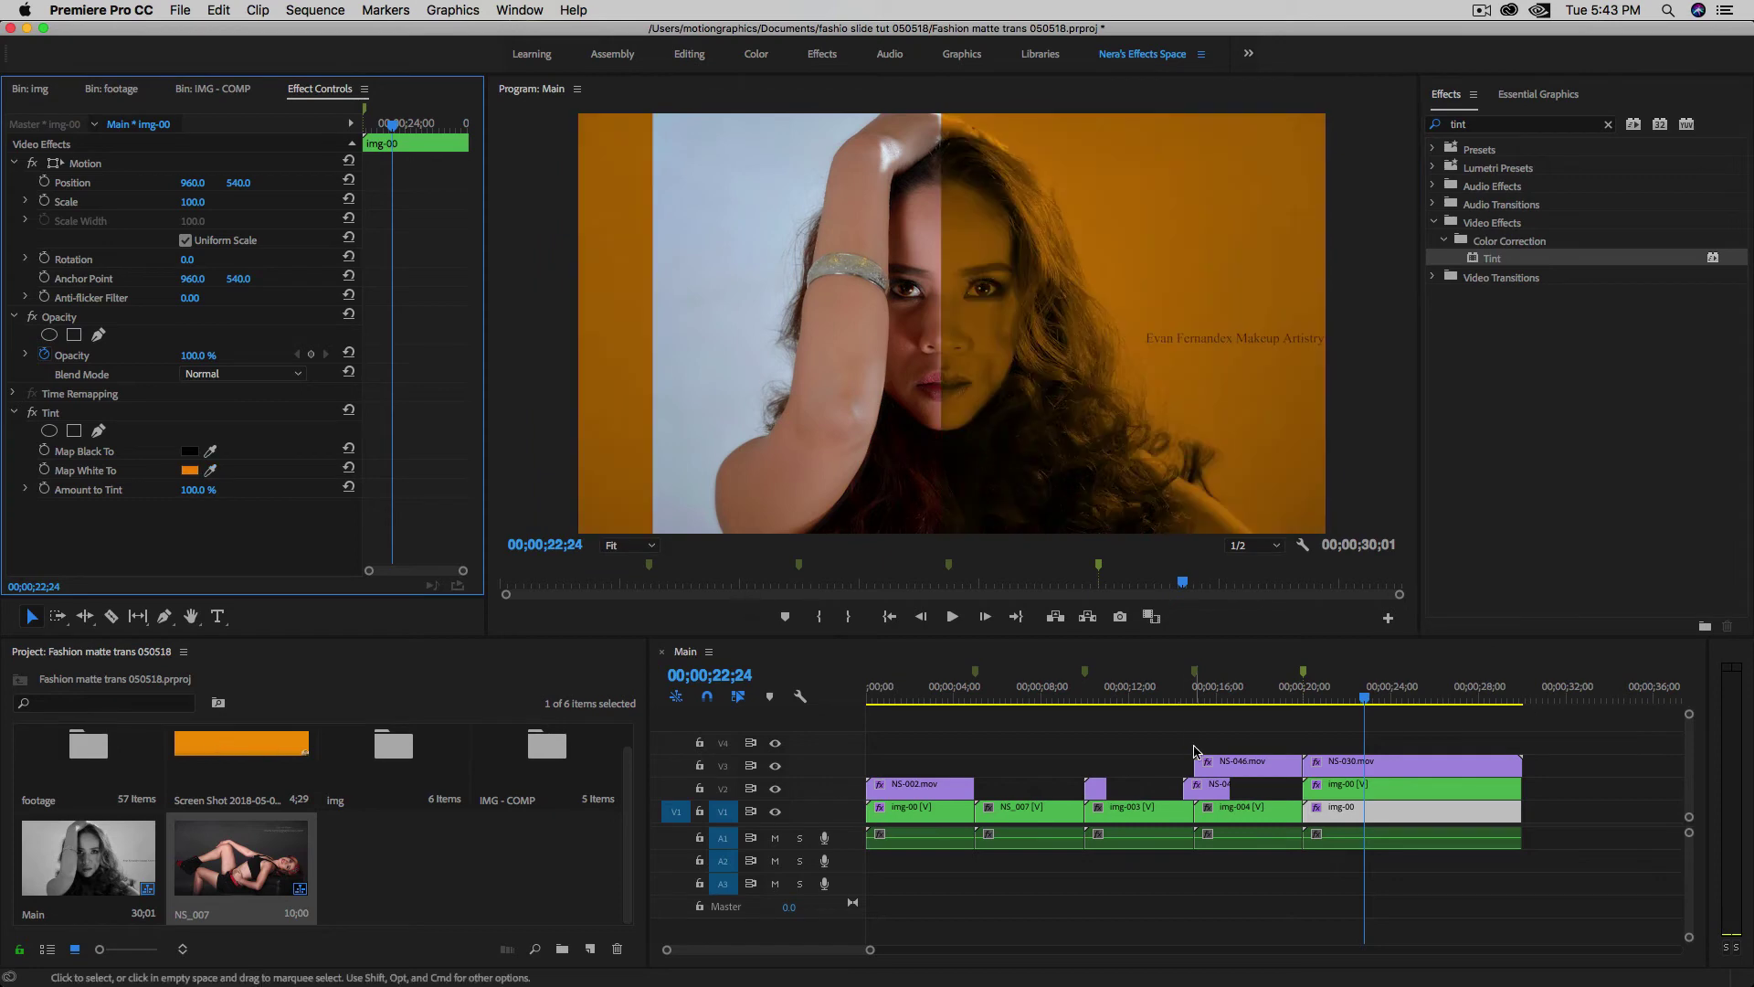
- Set the Amount to Tint on the V1 img-00 clip to 30% and preview the matte movement
mouse_move(1368, 713)
left_mouse_down()
mouse_move(1389, 713)
mouse_move(1371, 714)
left_mouse_up()
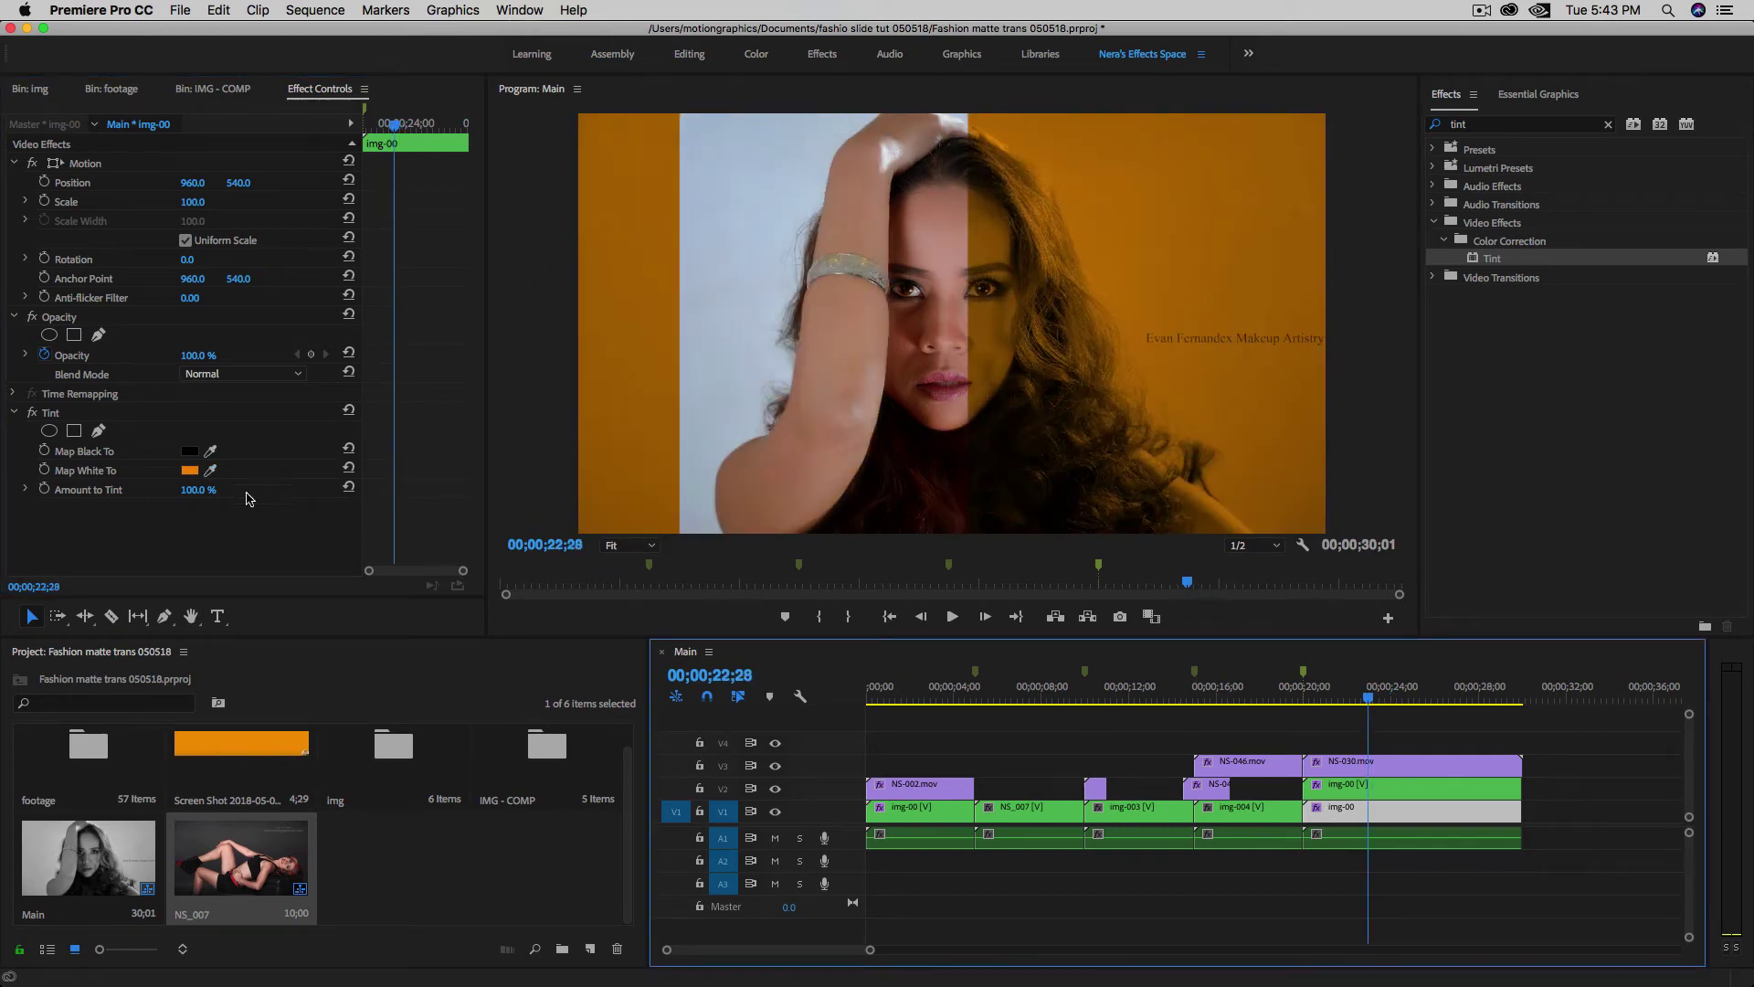
left_click(196, 489)
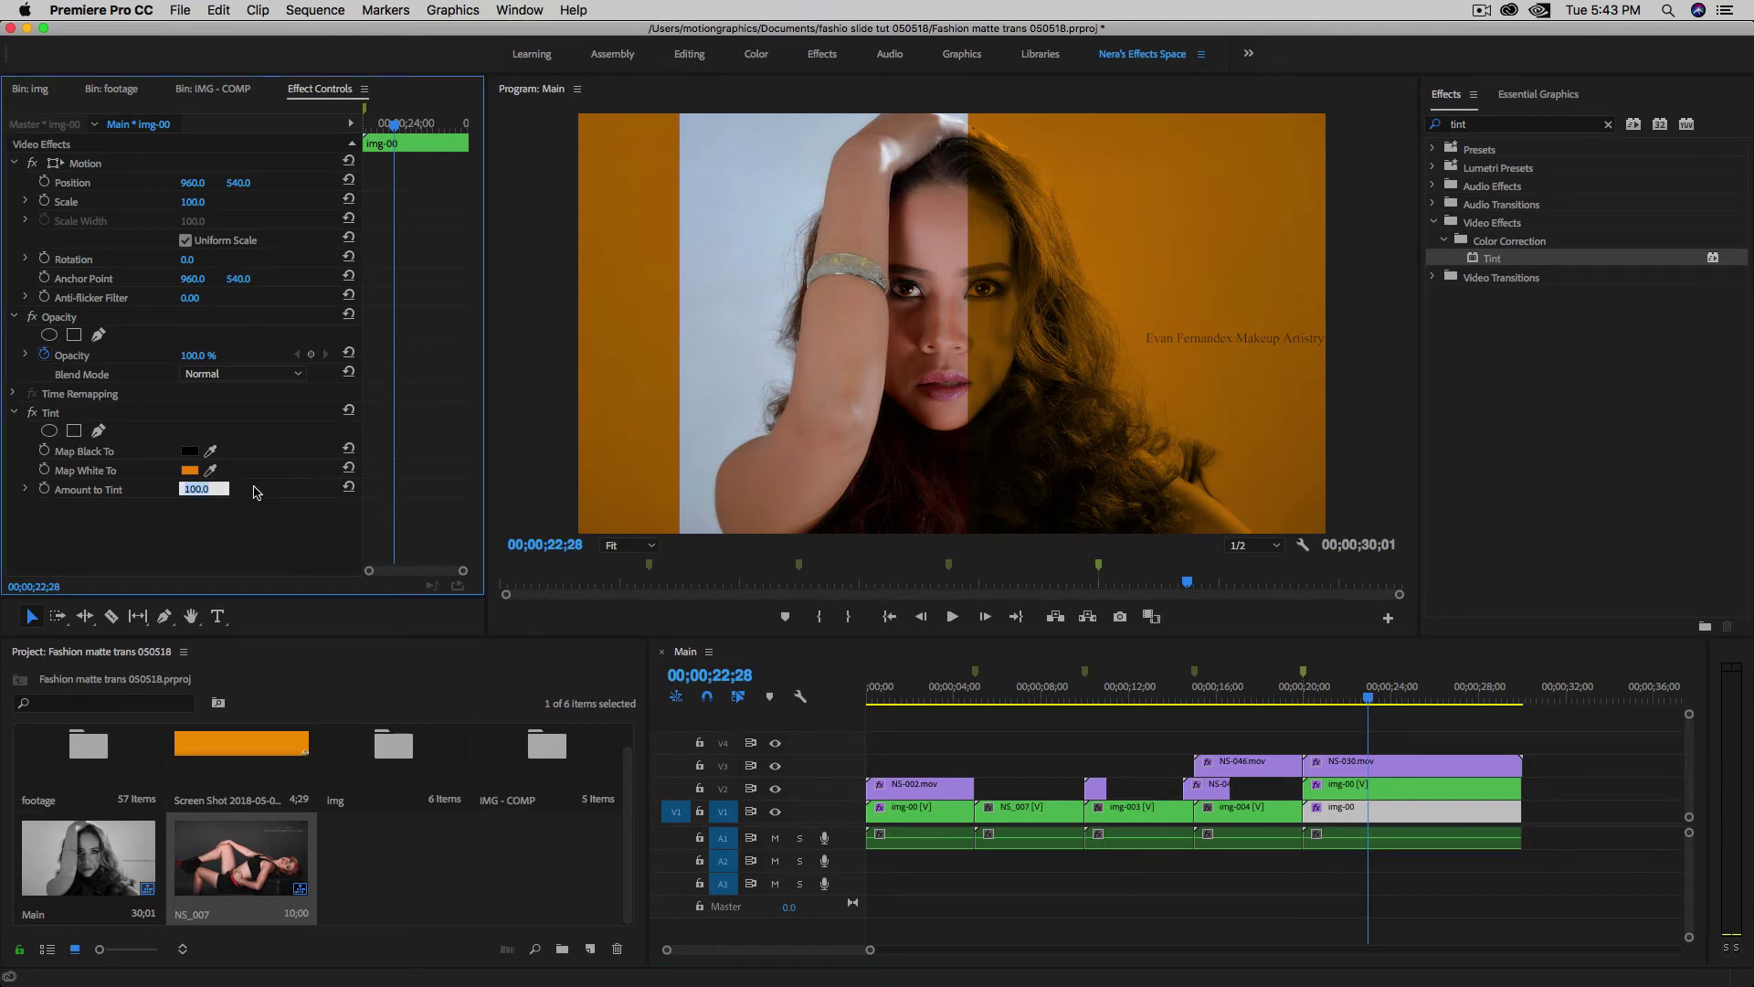
key("Return")
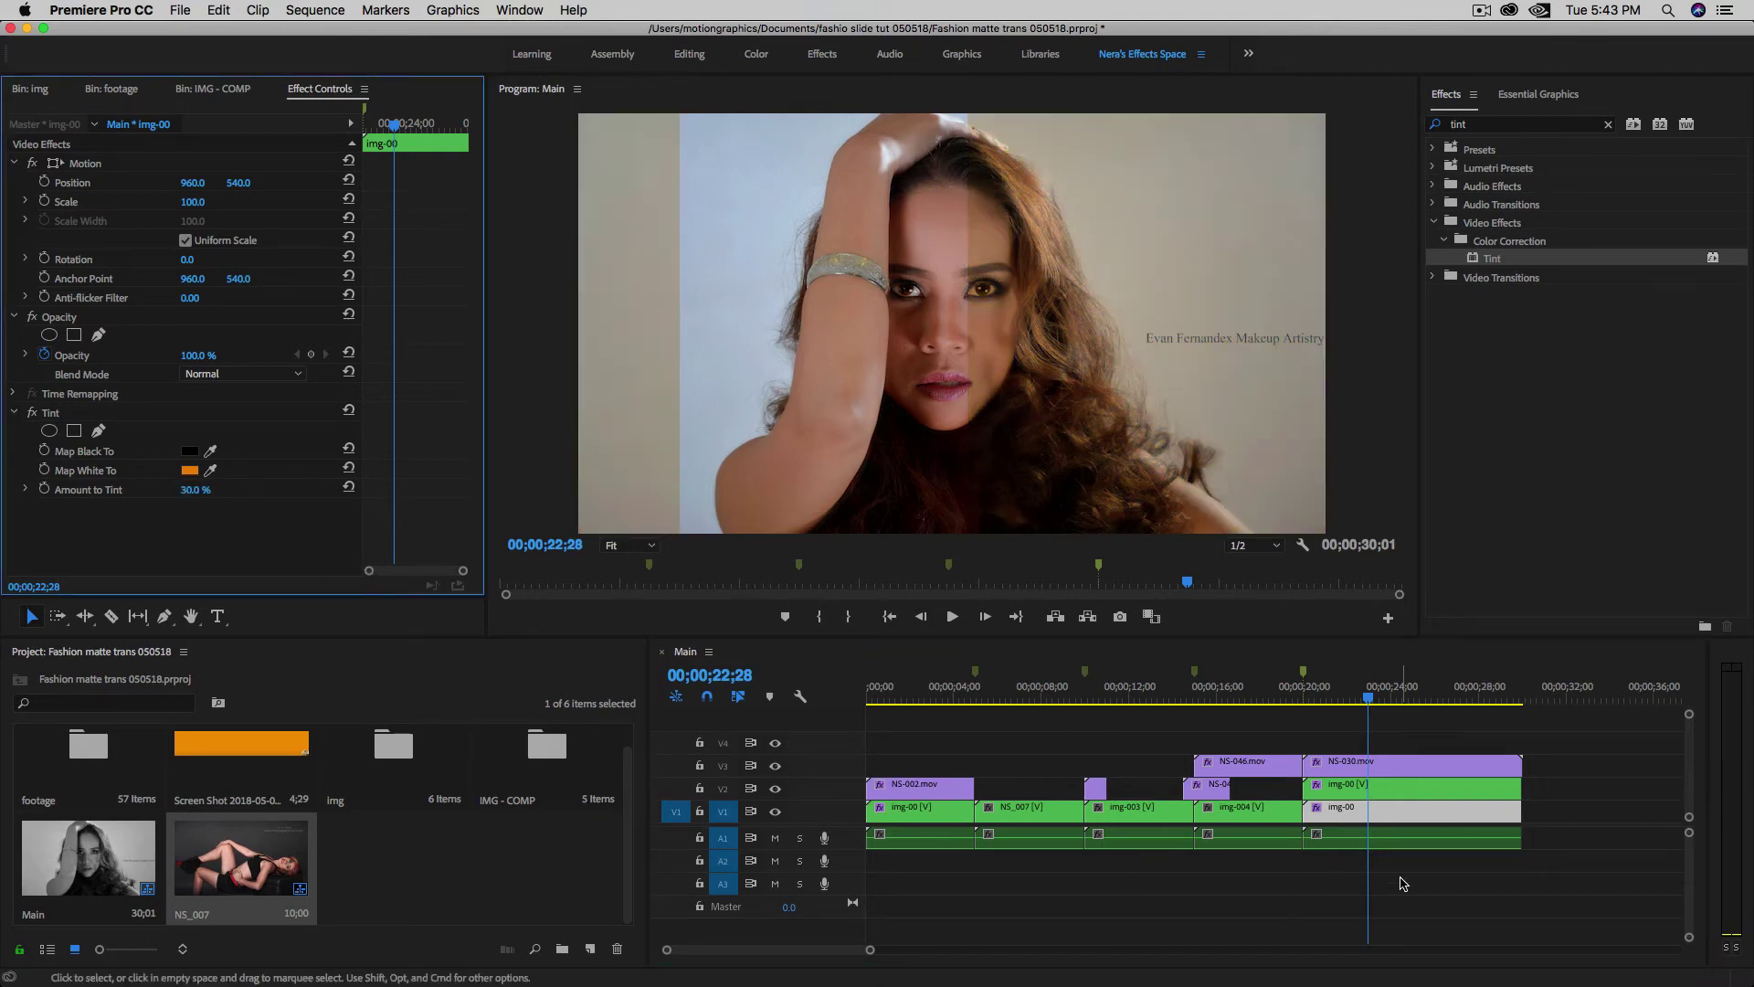
left_click(1365, 697)
mouse_move(1365, 697)
left_mouse_down()
mouse_move(1331, 697)
mouse_move(1382, 697)
left_mouse_up()
- Set the Scale of the img-00 copy on V2 to 110 and preview the segment back towards its start
left_click(1371, 788)
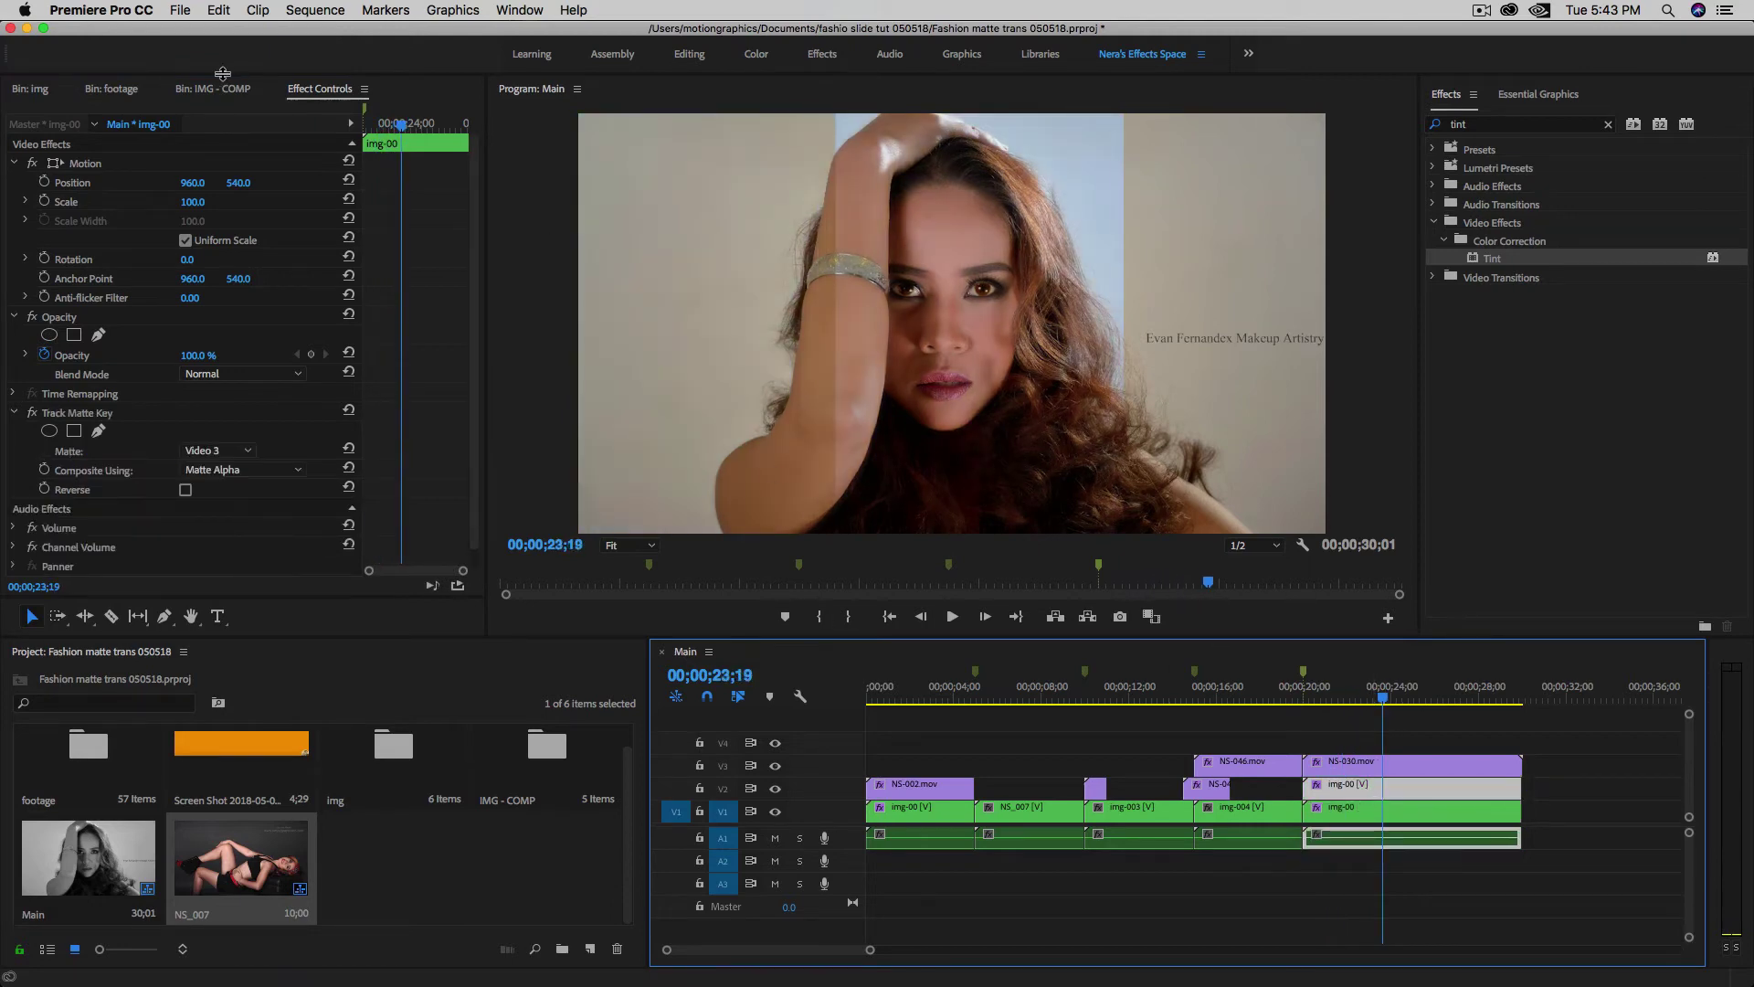
left_click(182, 205)
type("110")
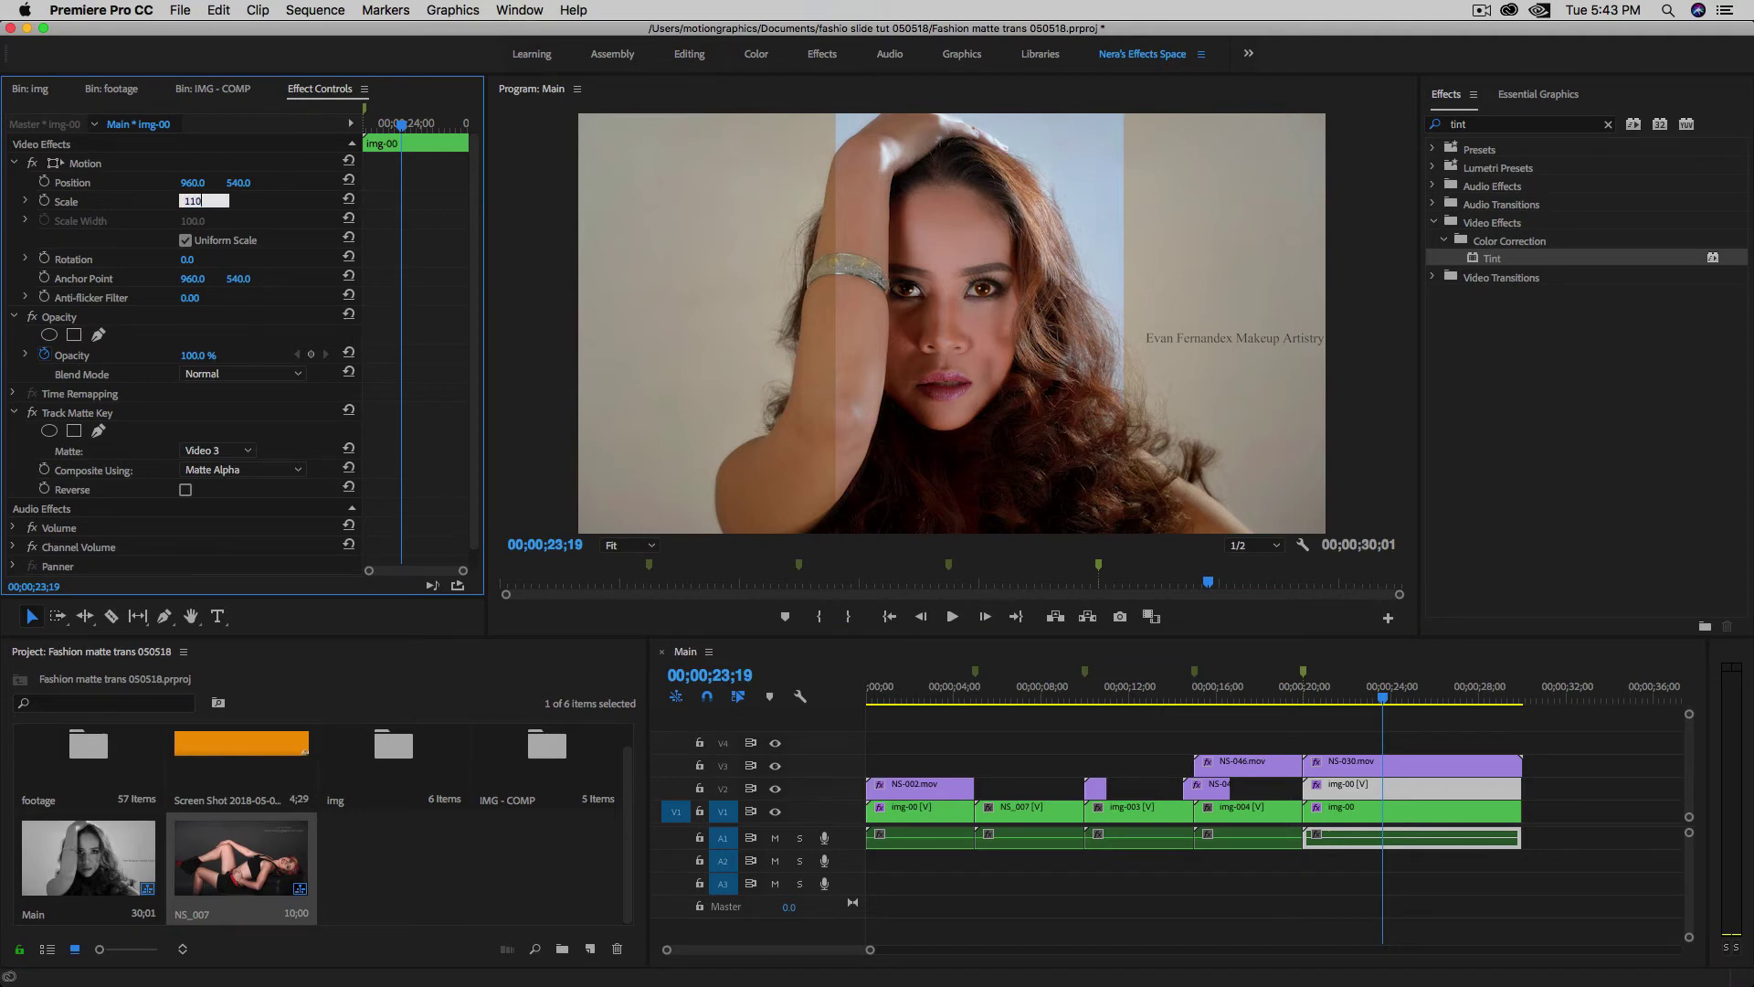
key("Return")
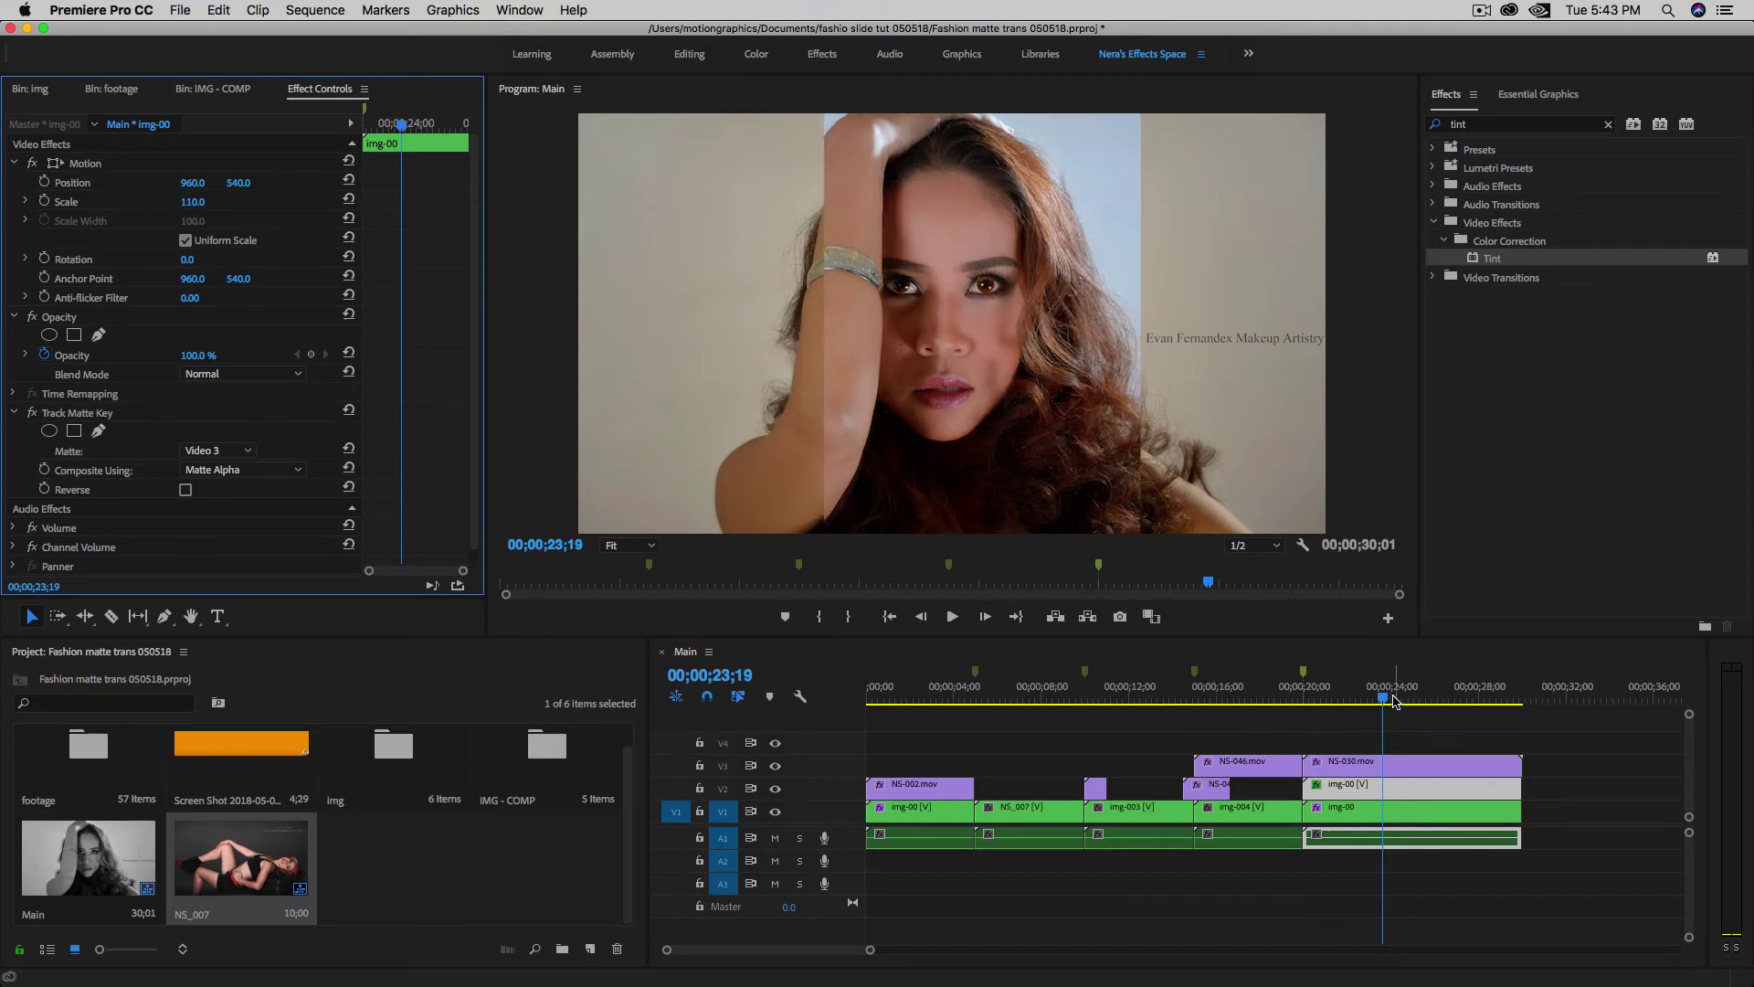
left_click_drag(1382, 699, 1322, 715)
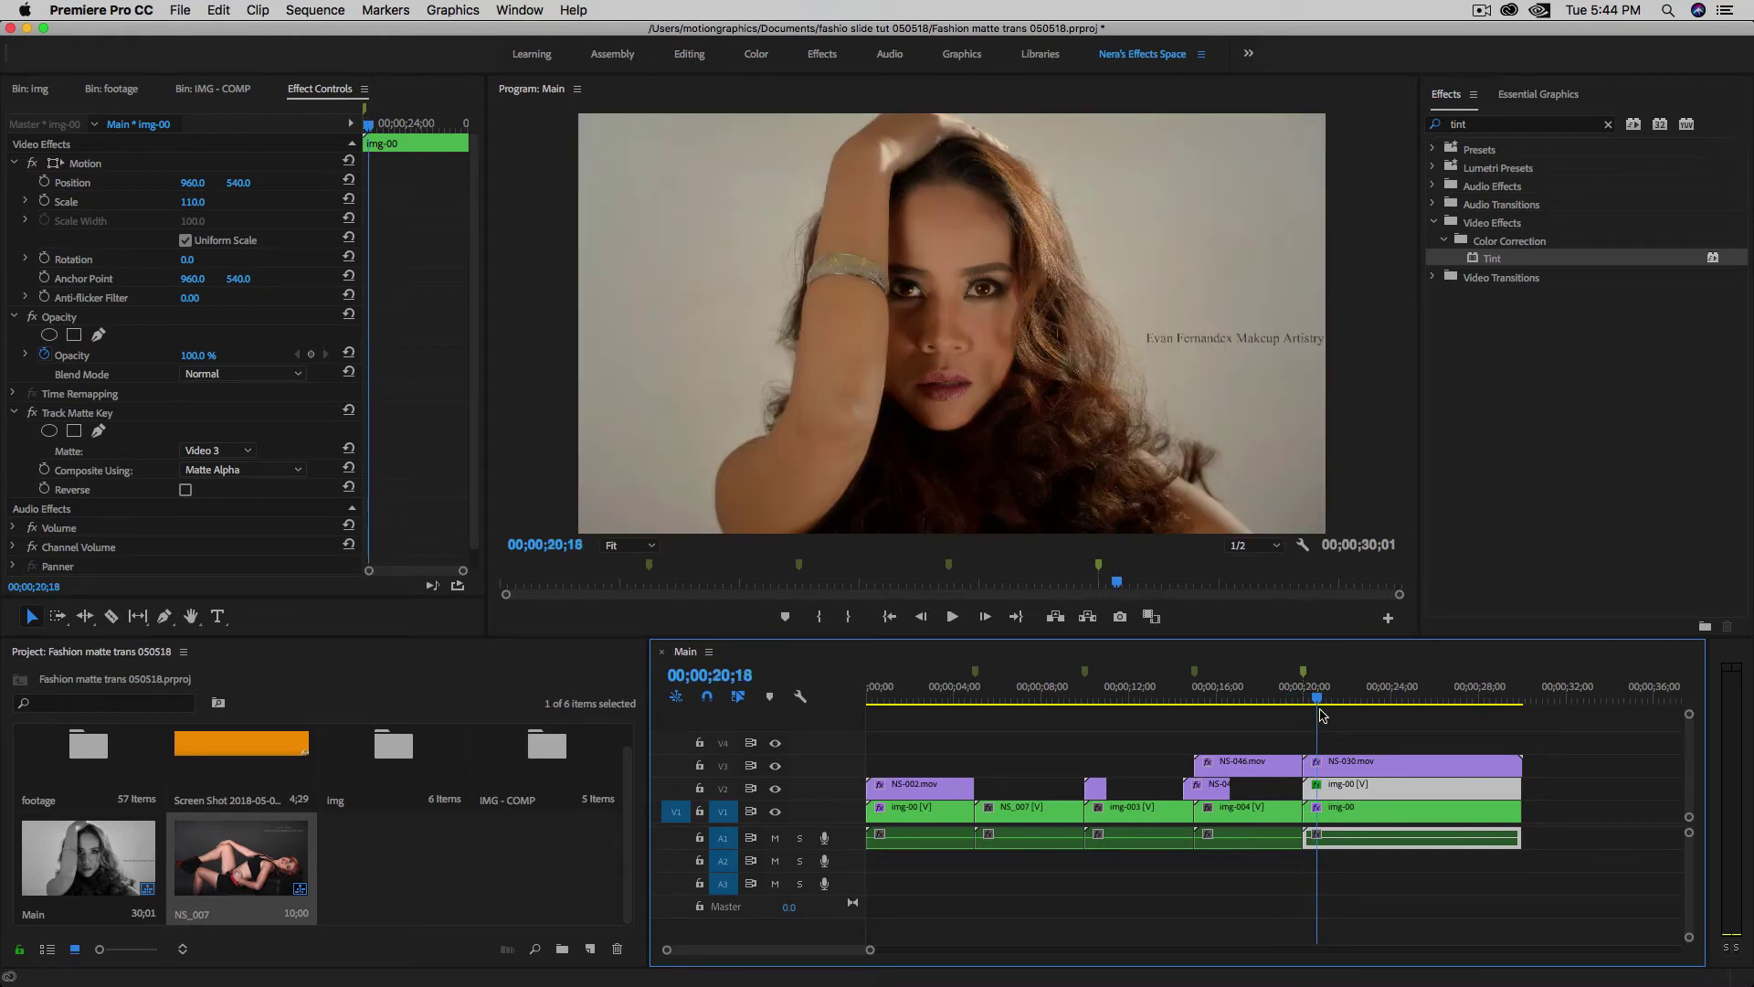
- Search the footage bin for 048 and place NS-048.mov on V4 across the cut at the 20-second marker
left_click(114, 90)
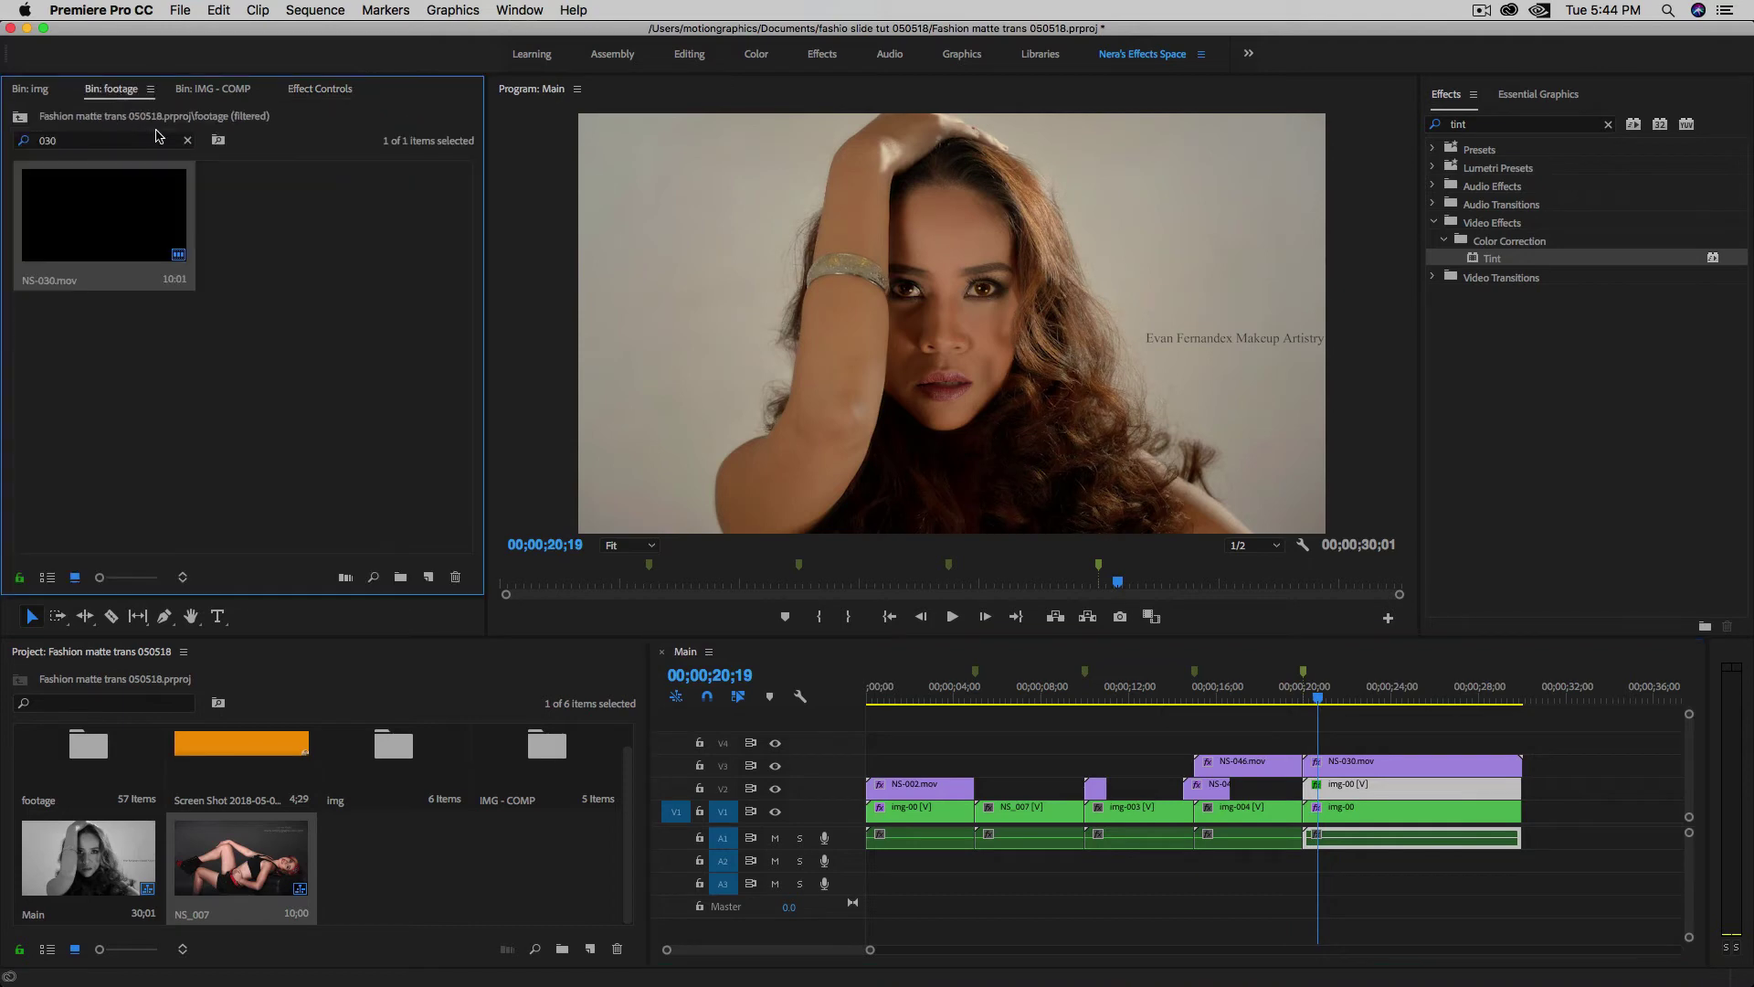
left_click(188, 141)
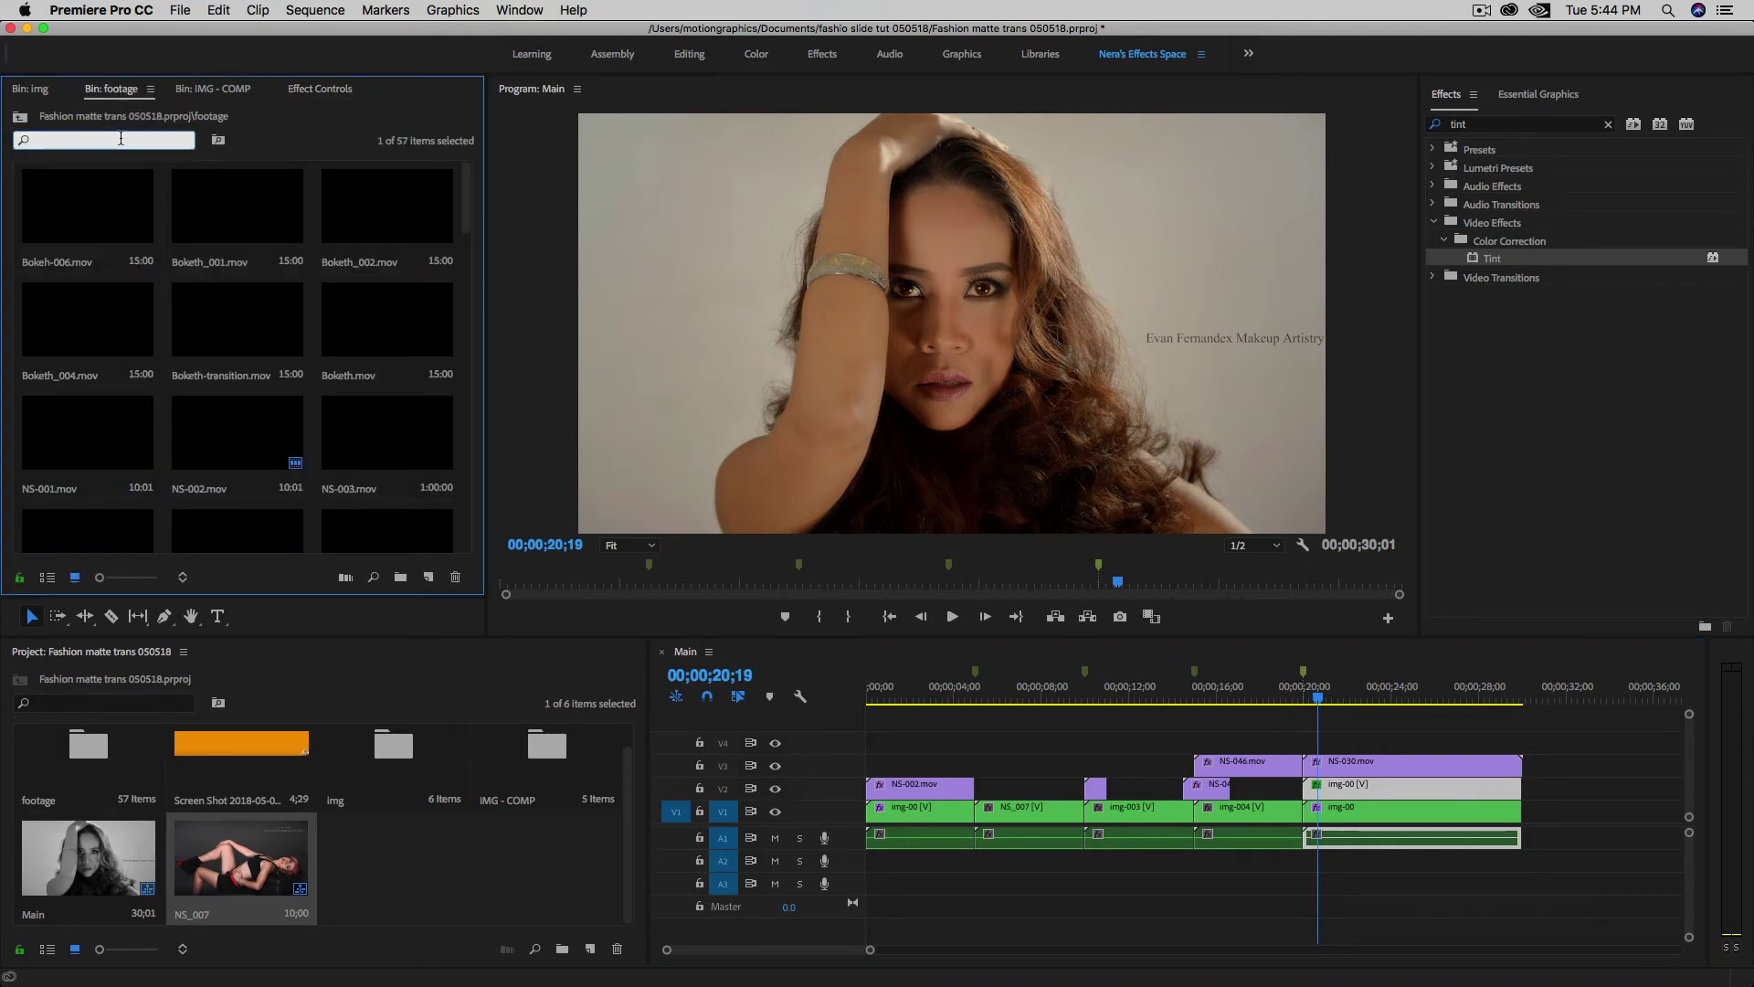
type("048")
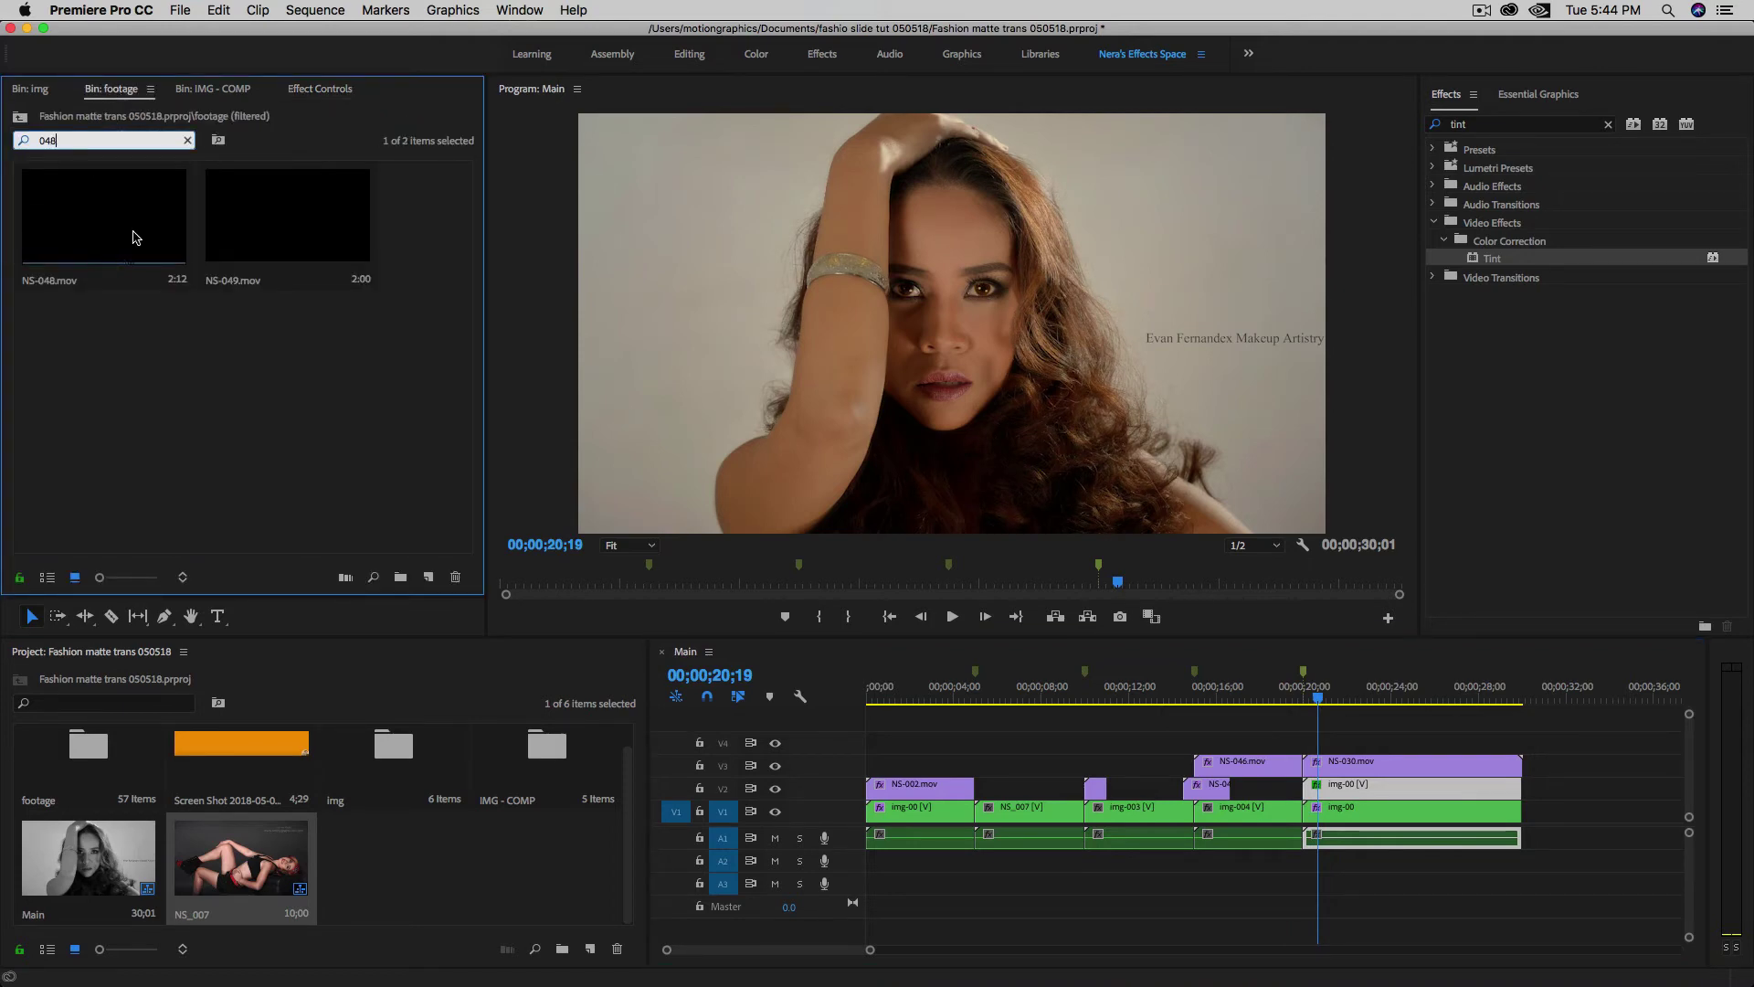
left_click_drag(64, 242, 1299, 702)
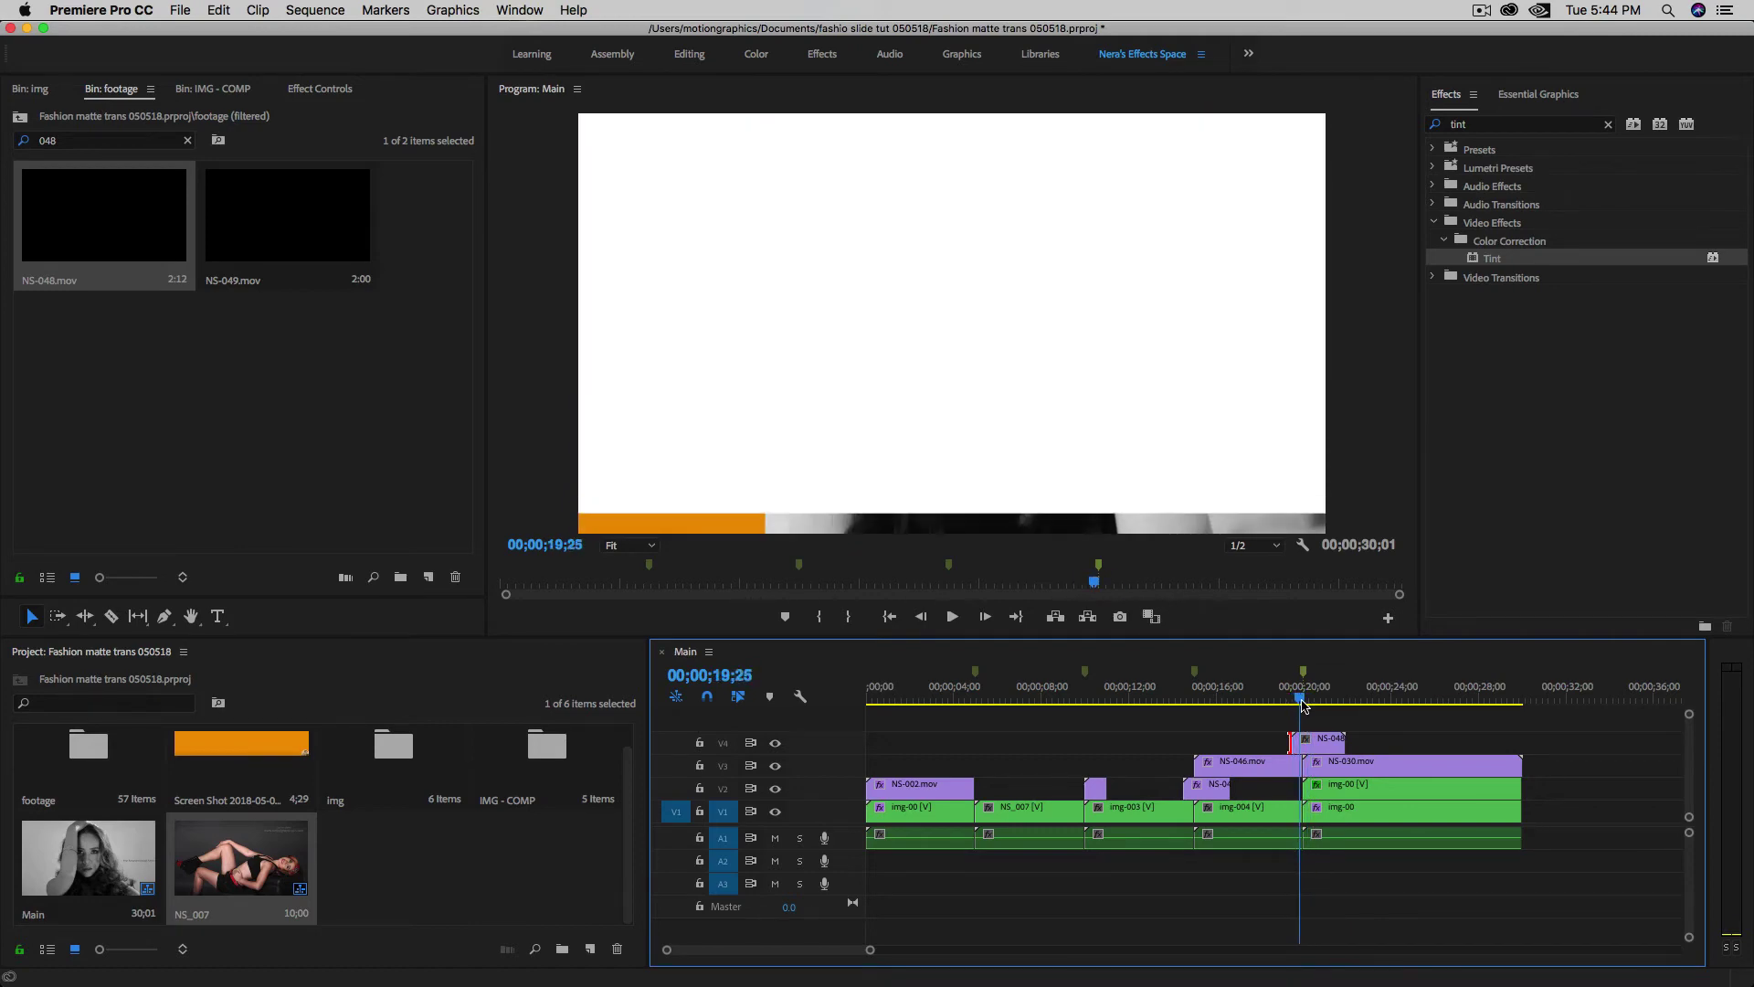
- Apply Tint to NS-048.mov on V4, map white to the sampled orange, and preview the transition
left_click(1316, 741)
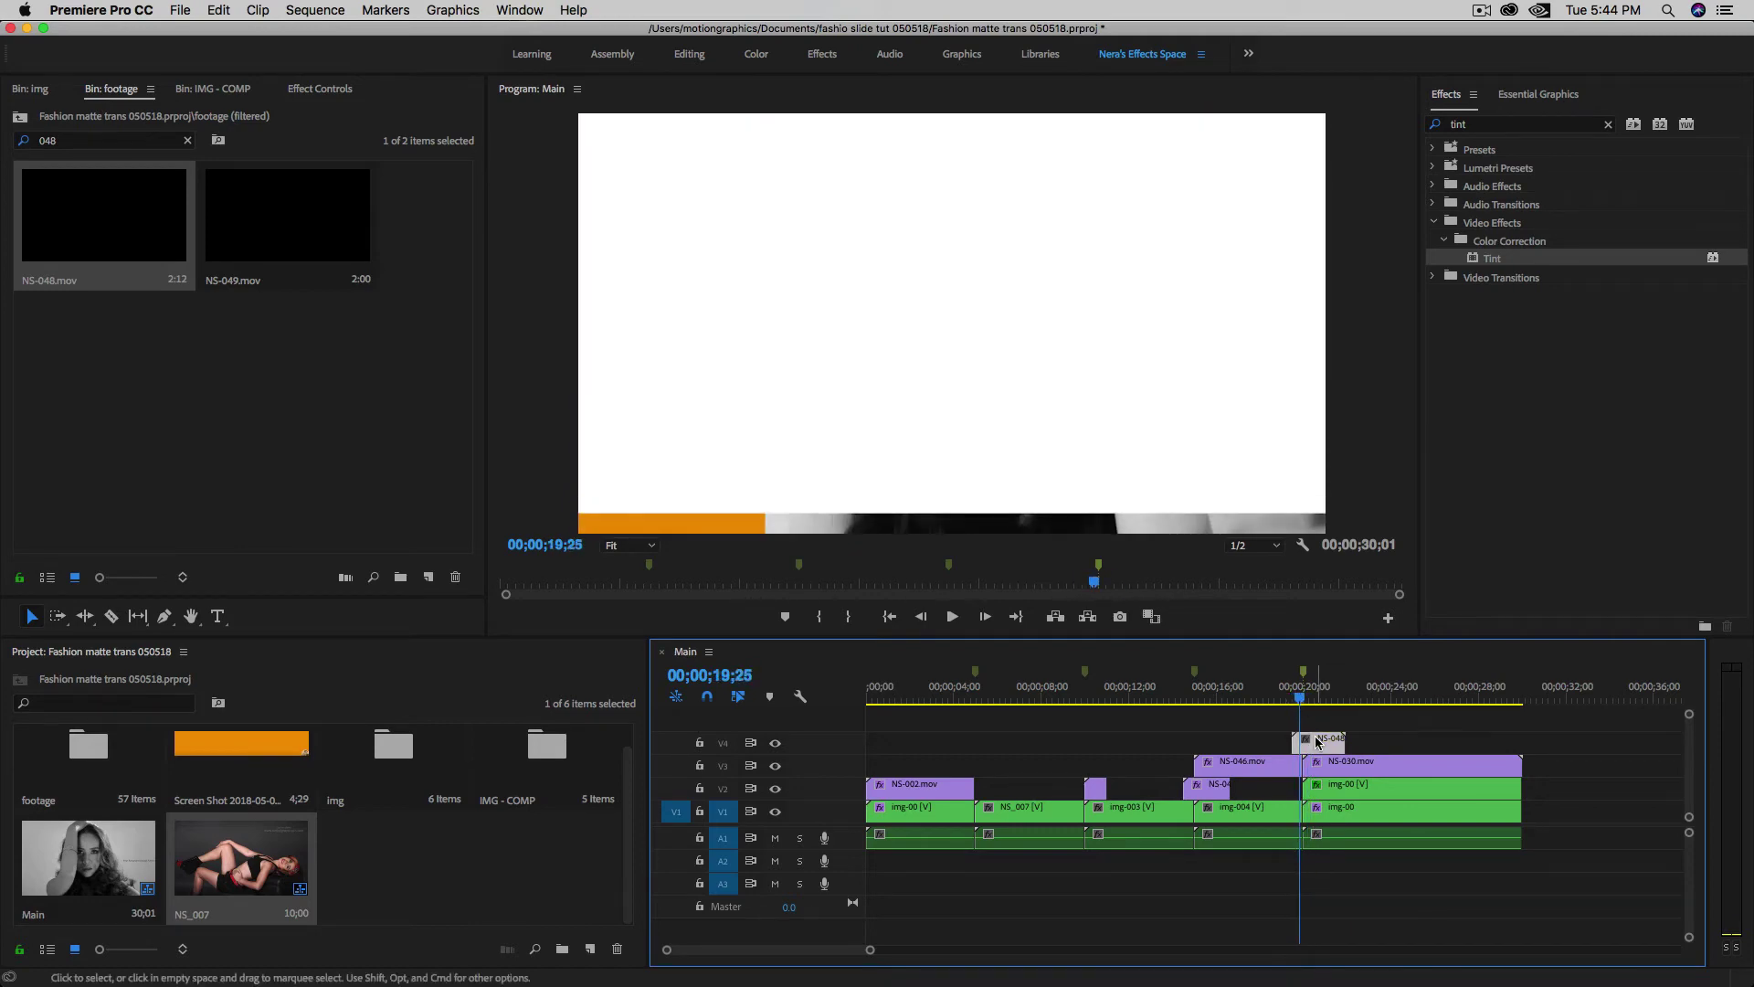
left_click(1477, 261)
left_click(326, 91)
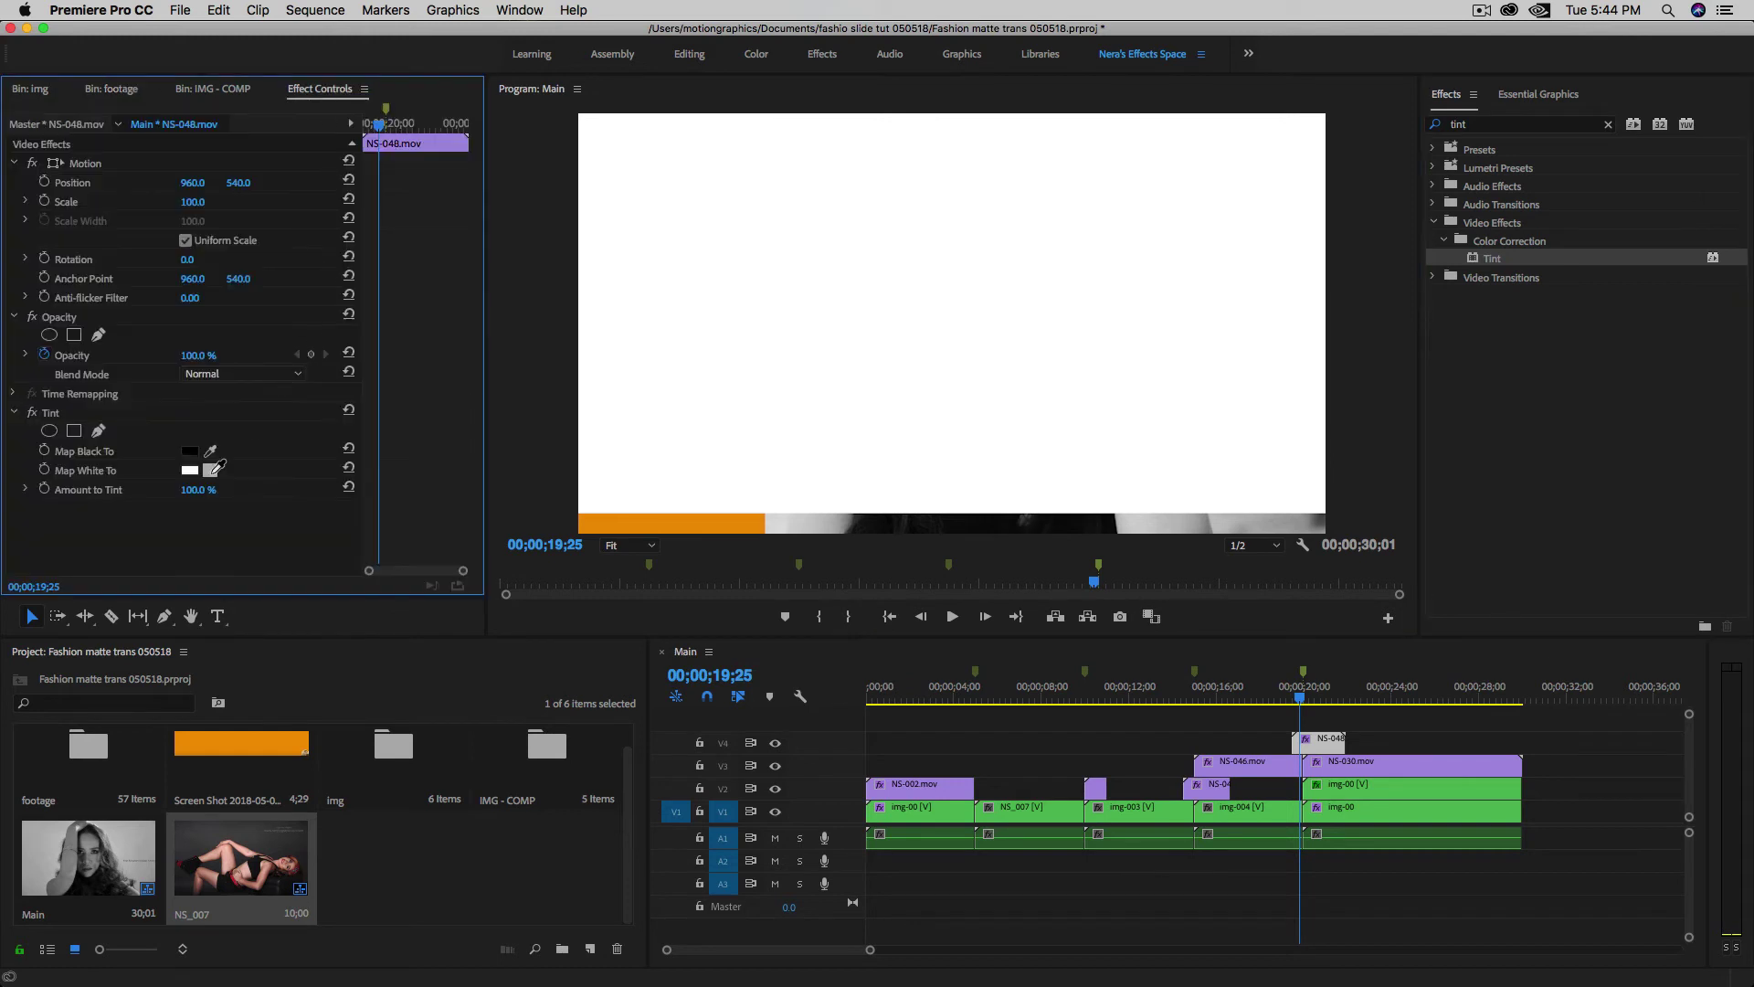
left_click(226, 738)
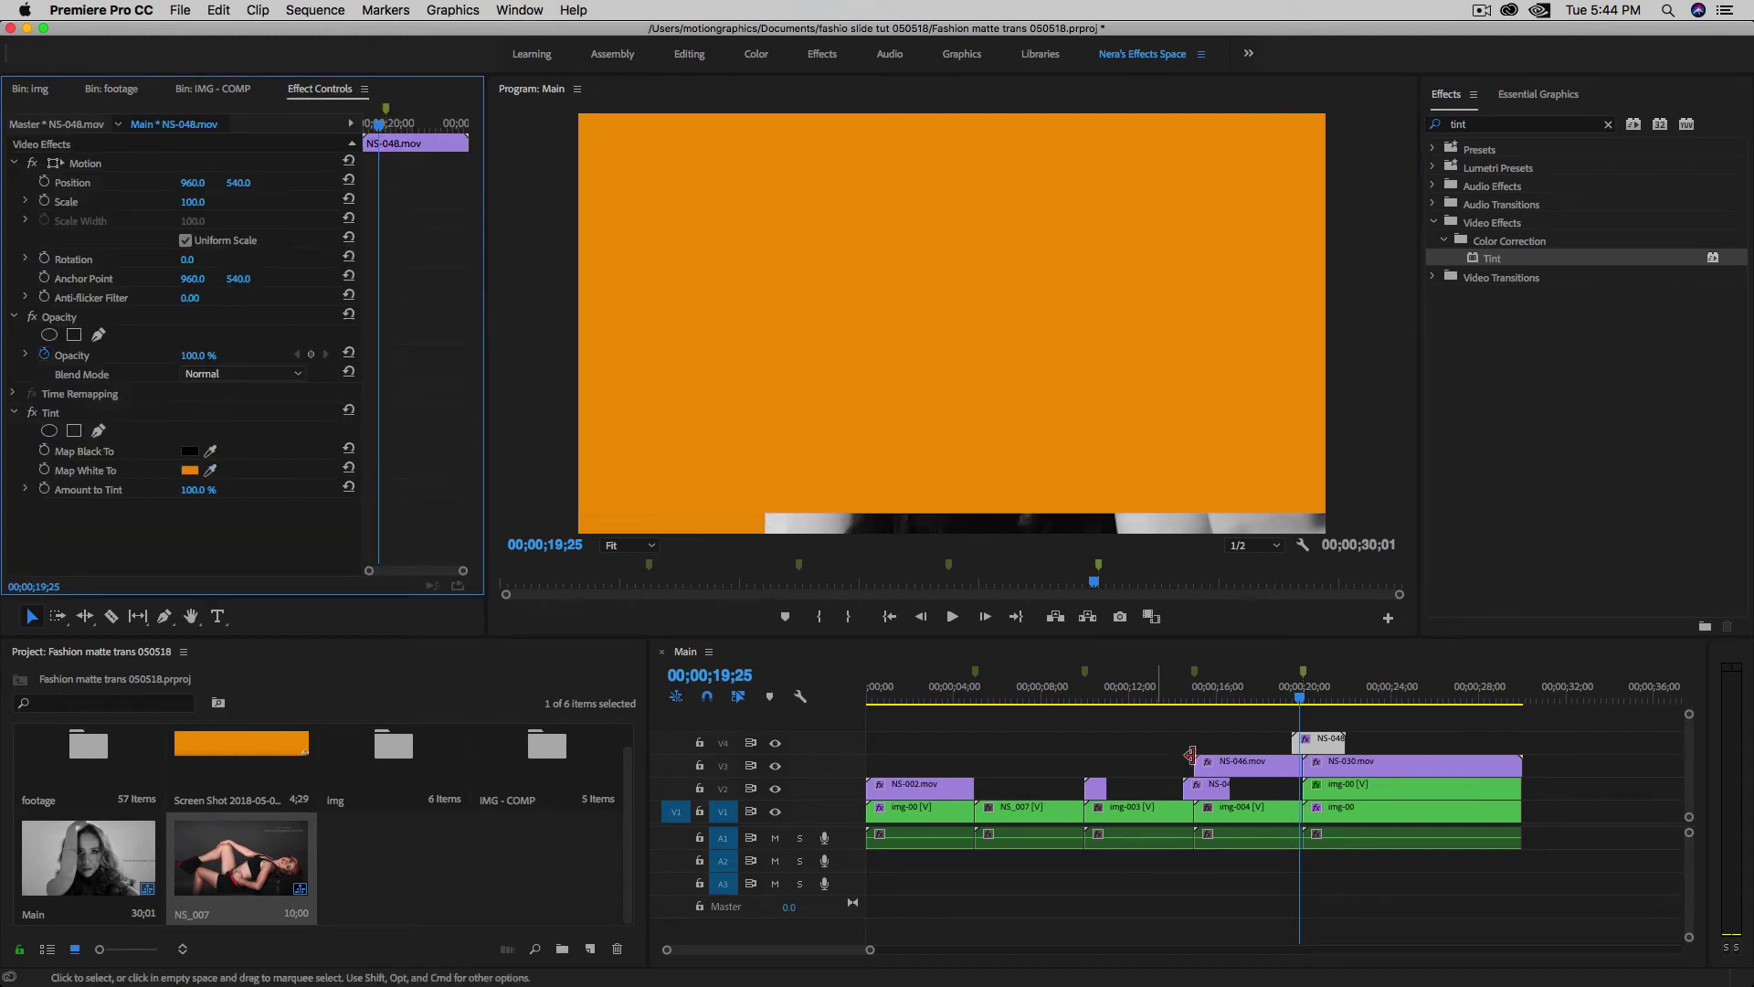
left_click(1290, 699)
left_click_drag(1286, 698, 1348, 713)
left_click(1407, 735)
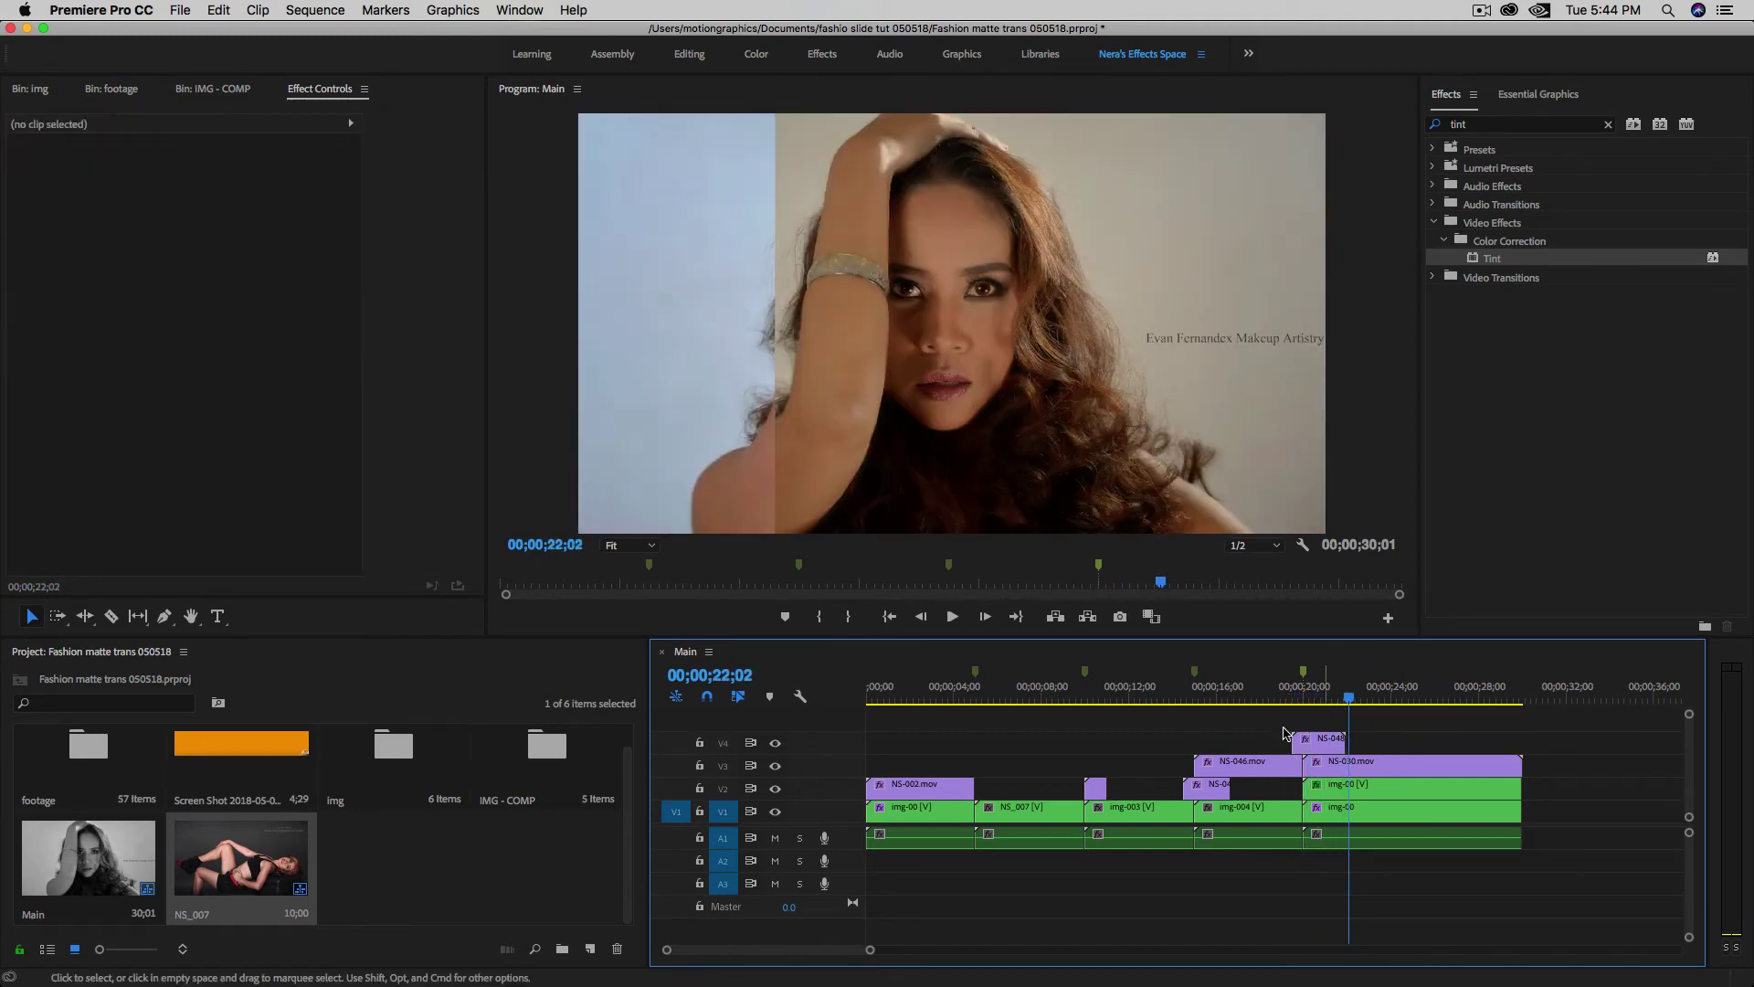
- Move the playhead to 00;00;25;00 and add a marker there
left_click(721, 676)
type("2500")
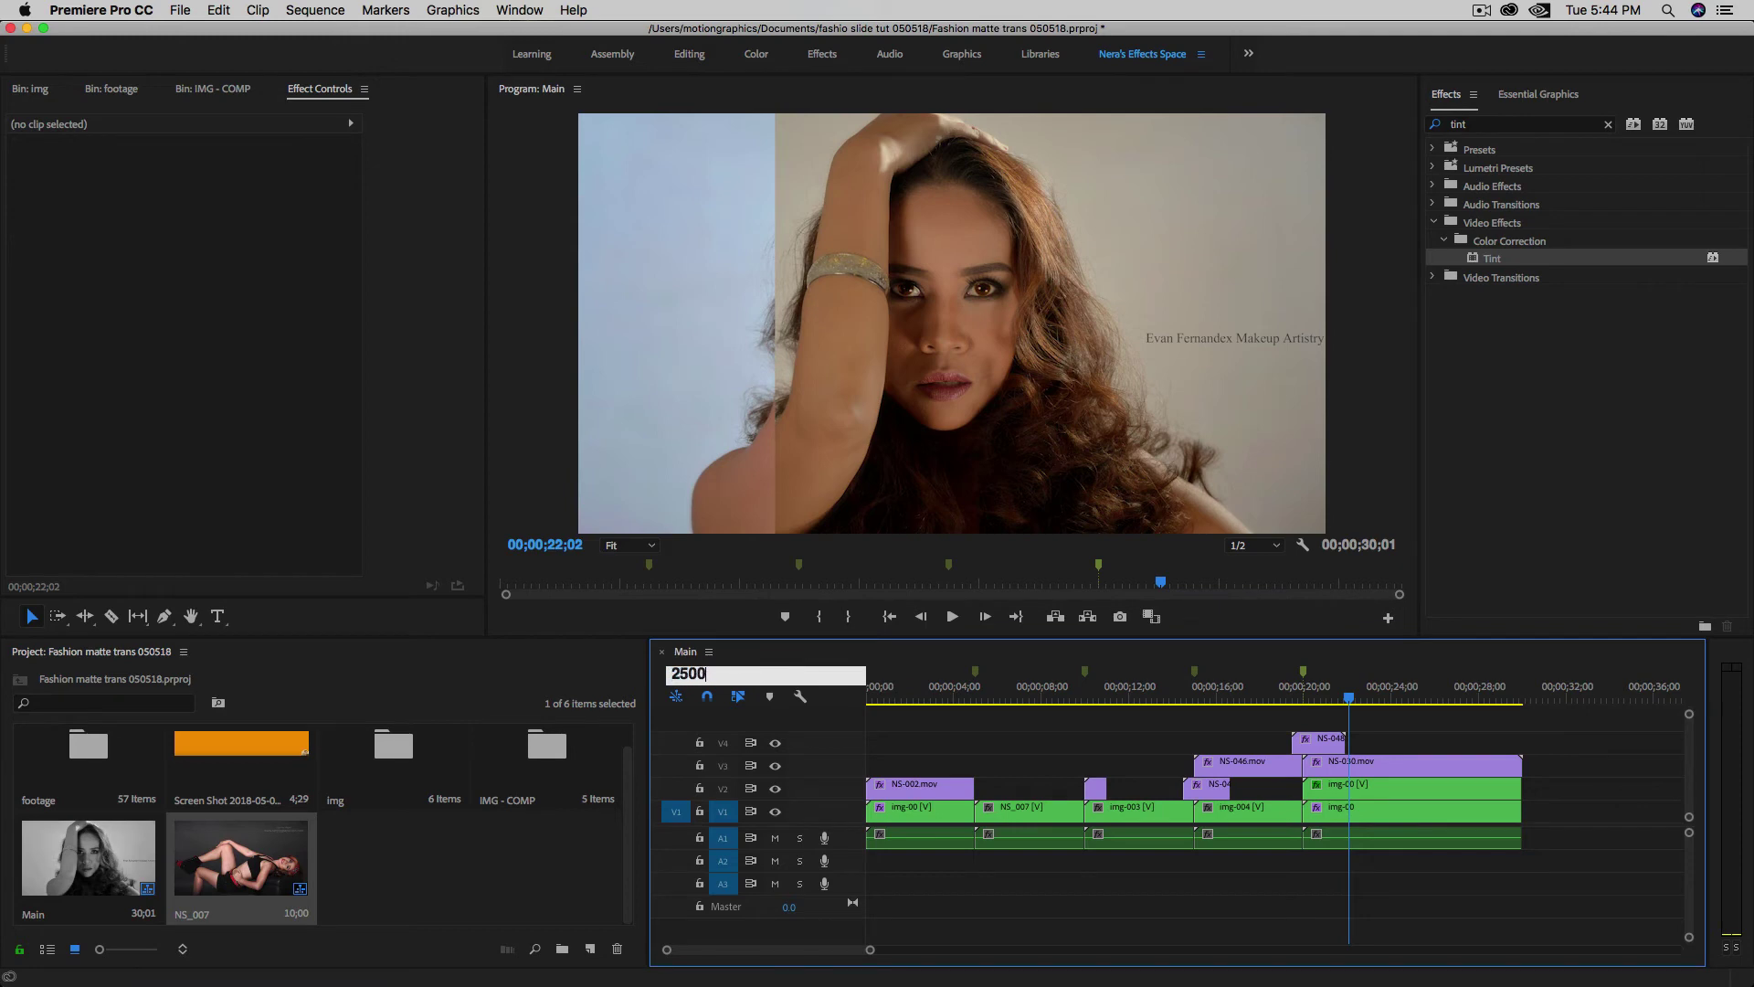
key("Return")
key("m")
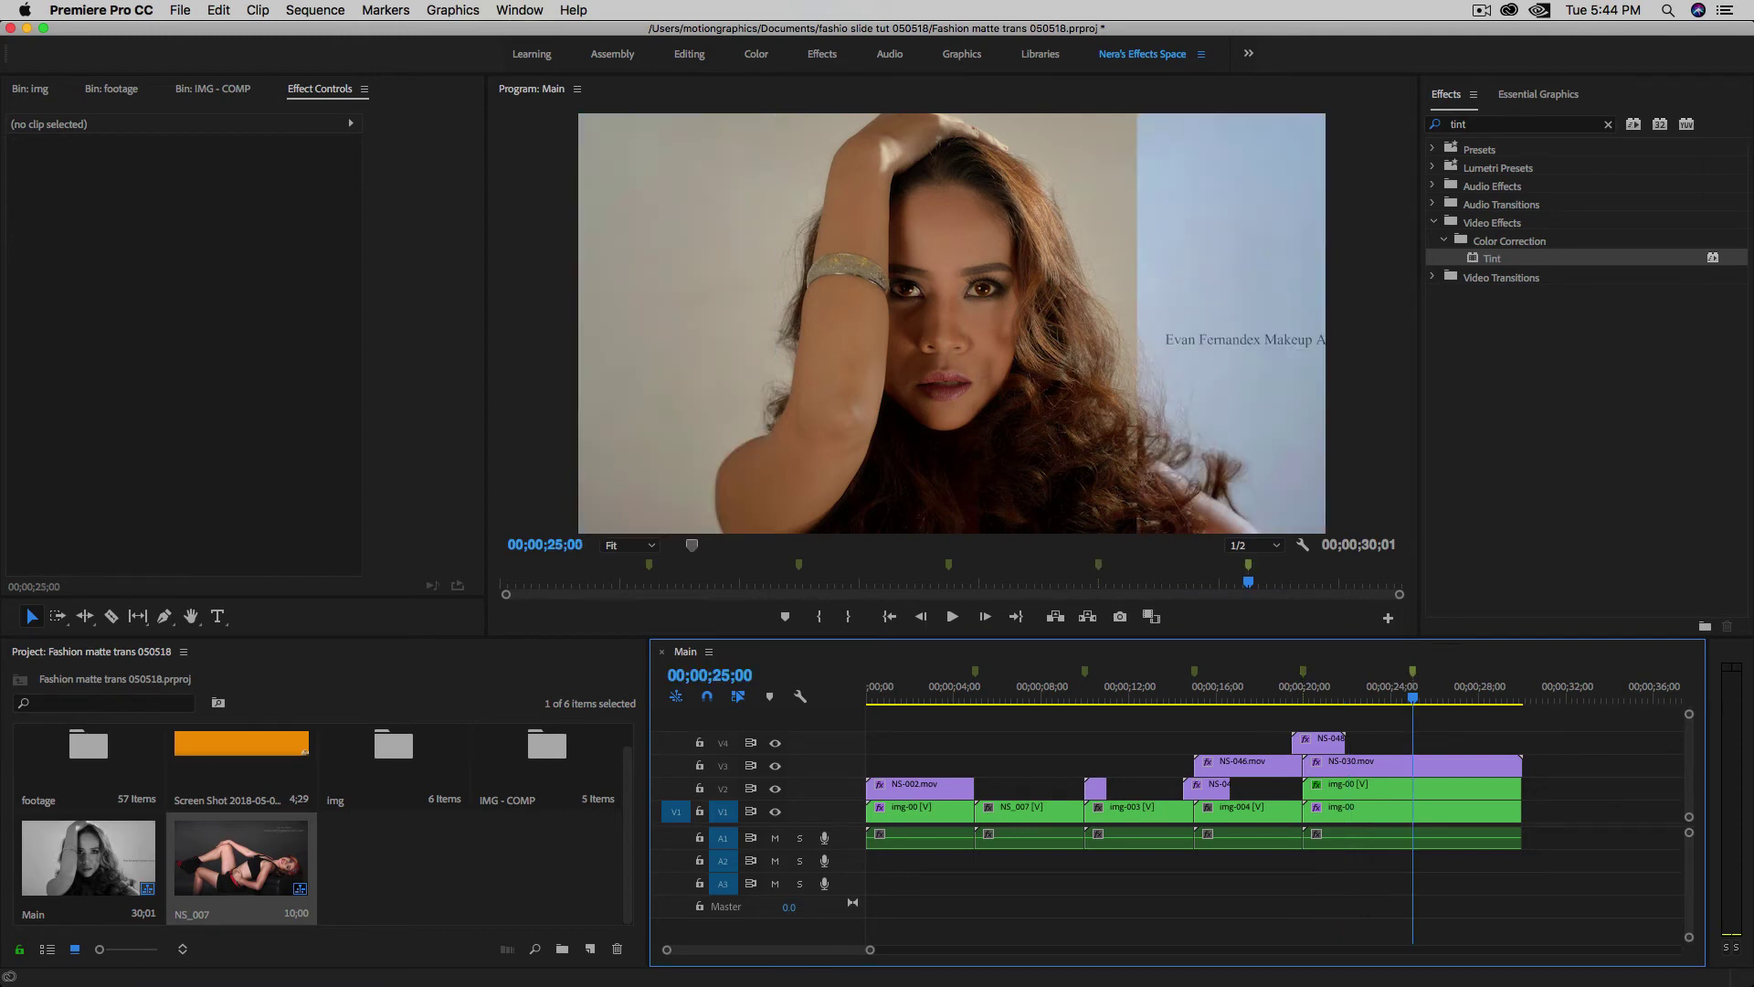
- Trim the ends of NS-030.mov and both img-00 clips to the 25-second marker, and check the end of the segment
left_click_drag(1534, 806, 1413, 766)
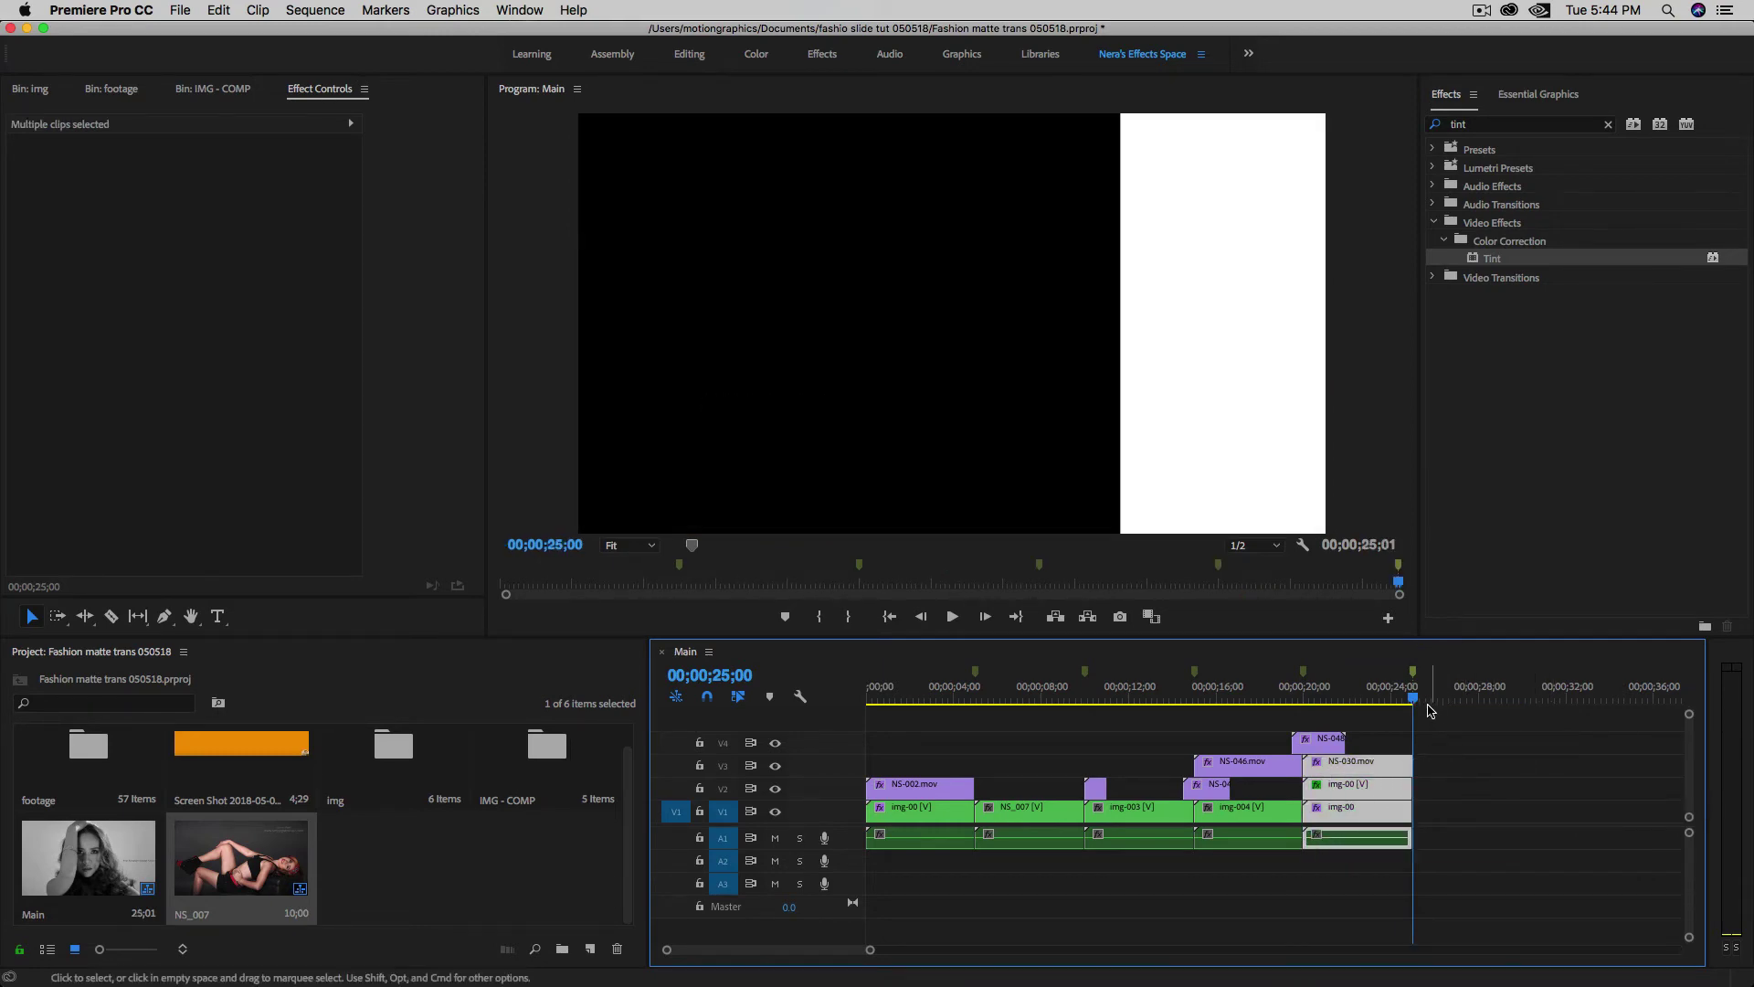
mouse_move(1413, 702)
left_mouse_down()
mouse_move(1298, 703)
mouse_move(1418, 706)
left_mouse_up()
left_click(1506, 809)
key("Left")
key("Left")
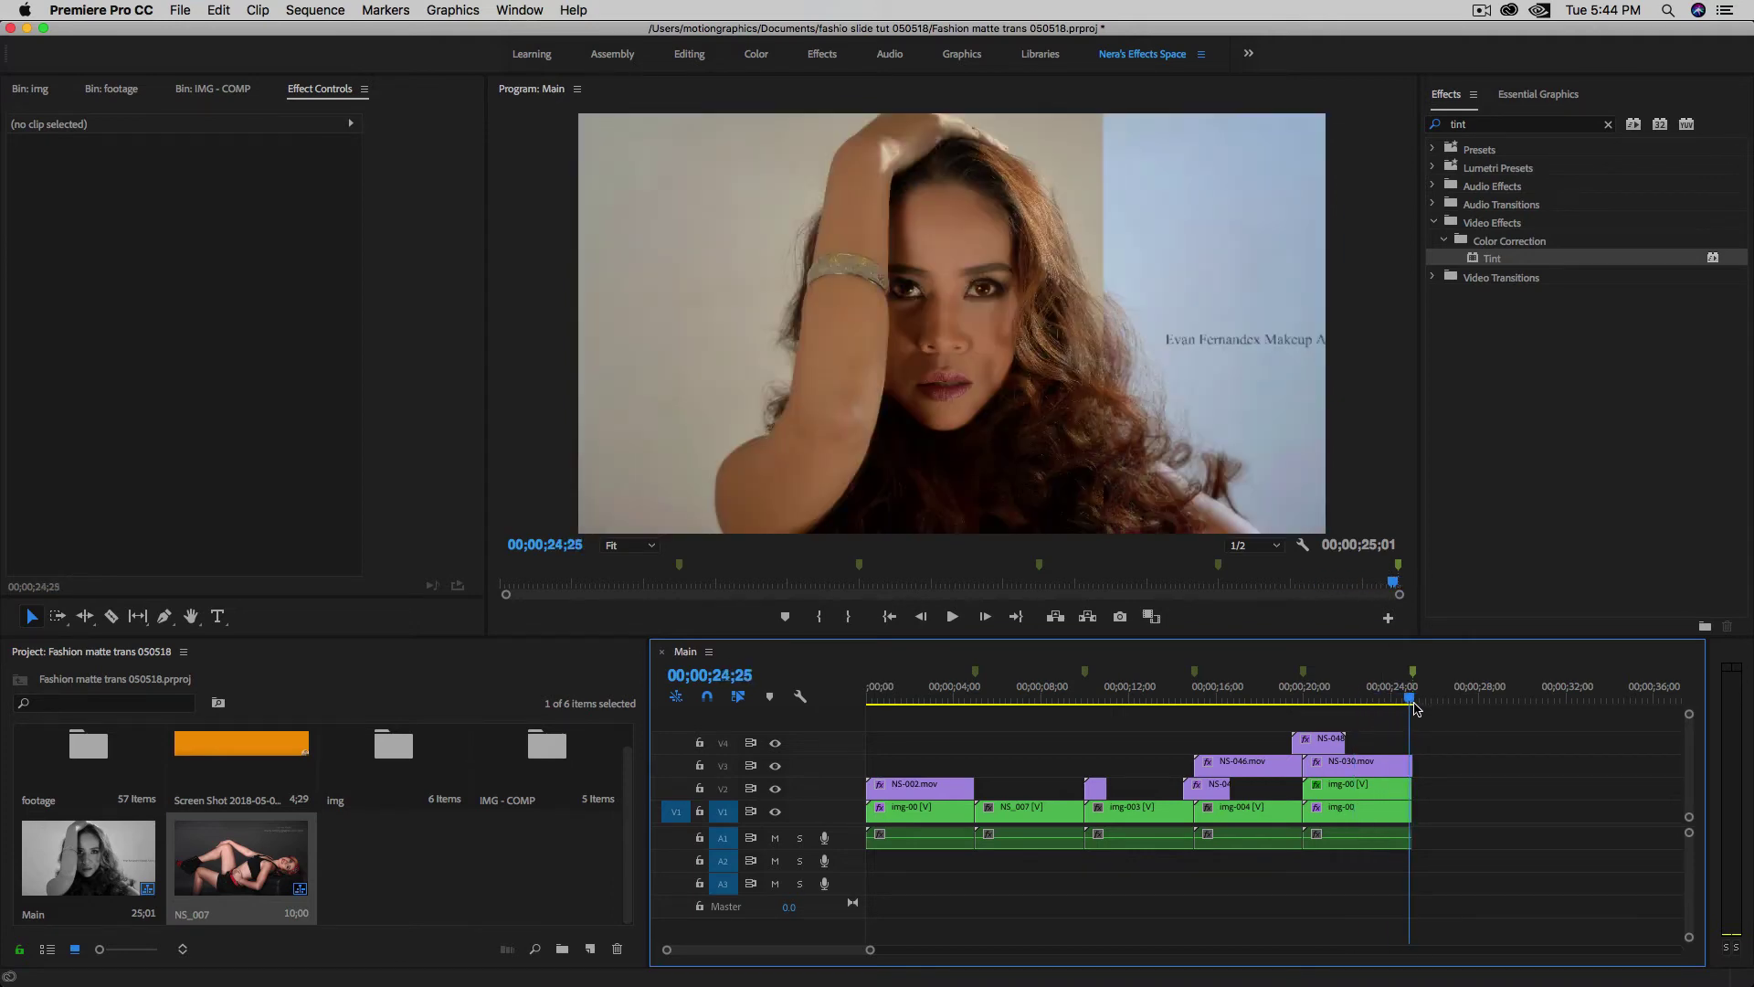
left_click_drag(1419, 707, 1368, 705)
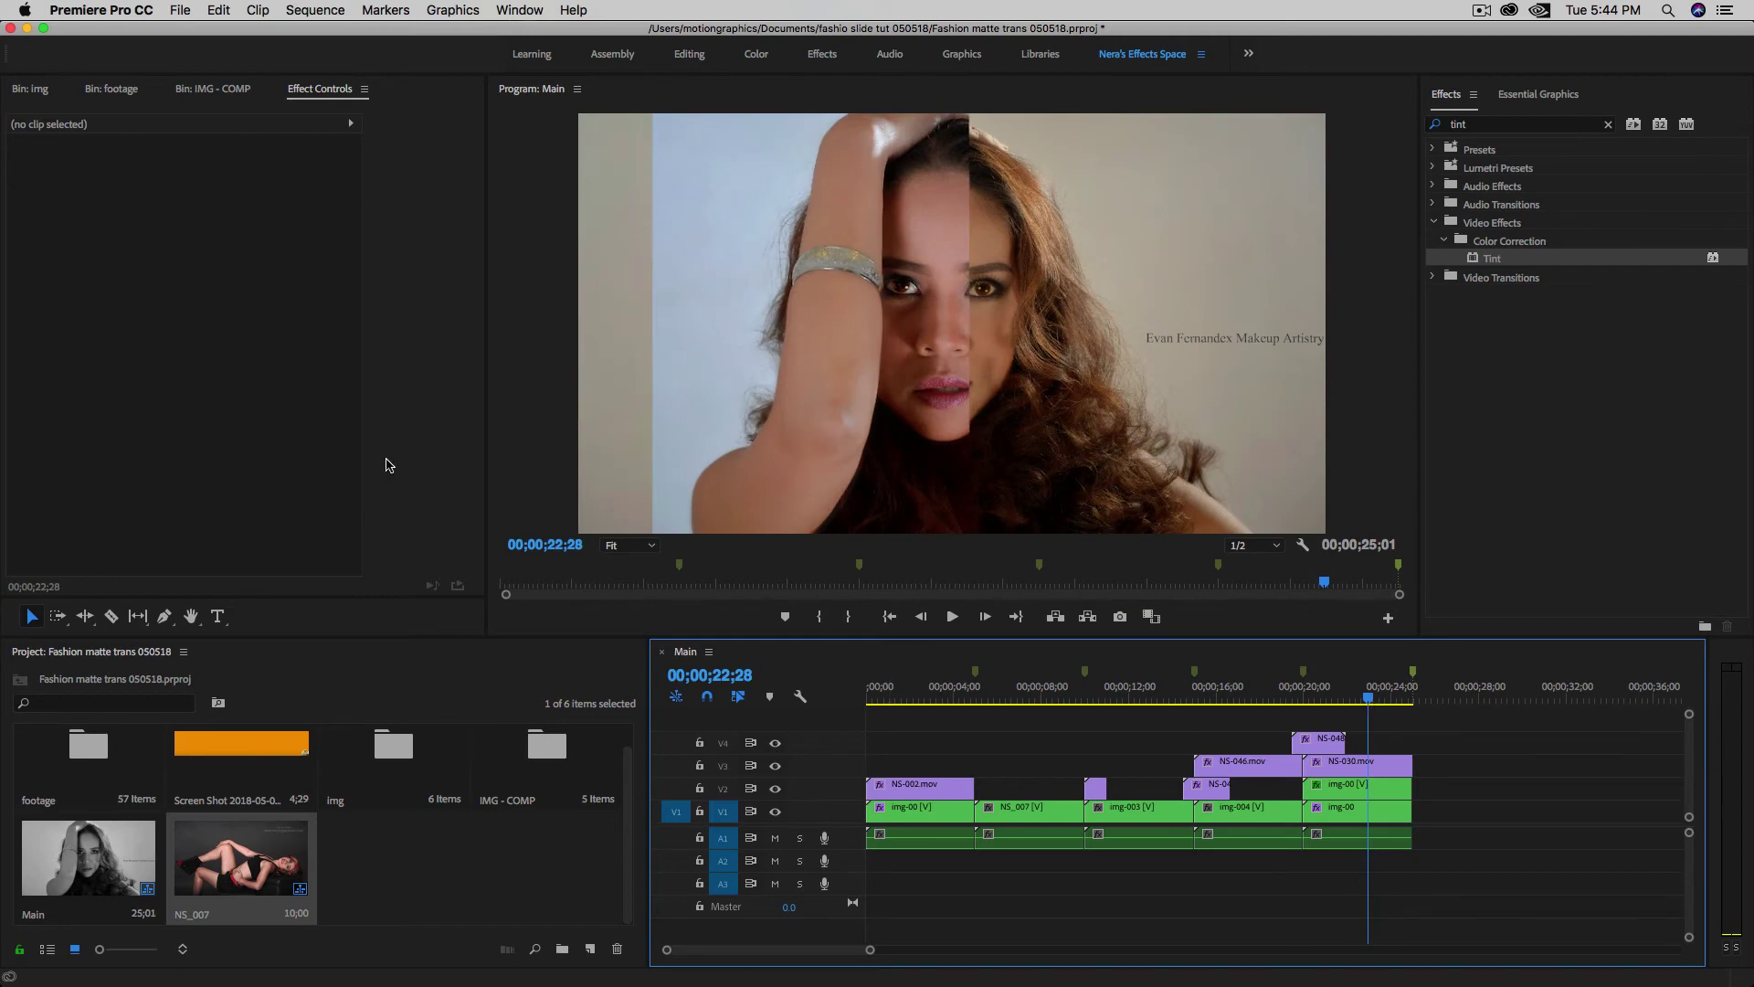
- Place img-005 from the IMG - COMP bin on V1 at the 25-second marker
left_click(228, 91)
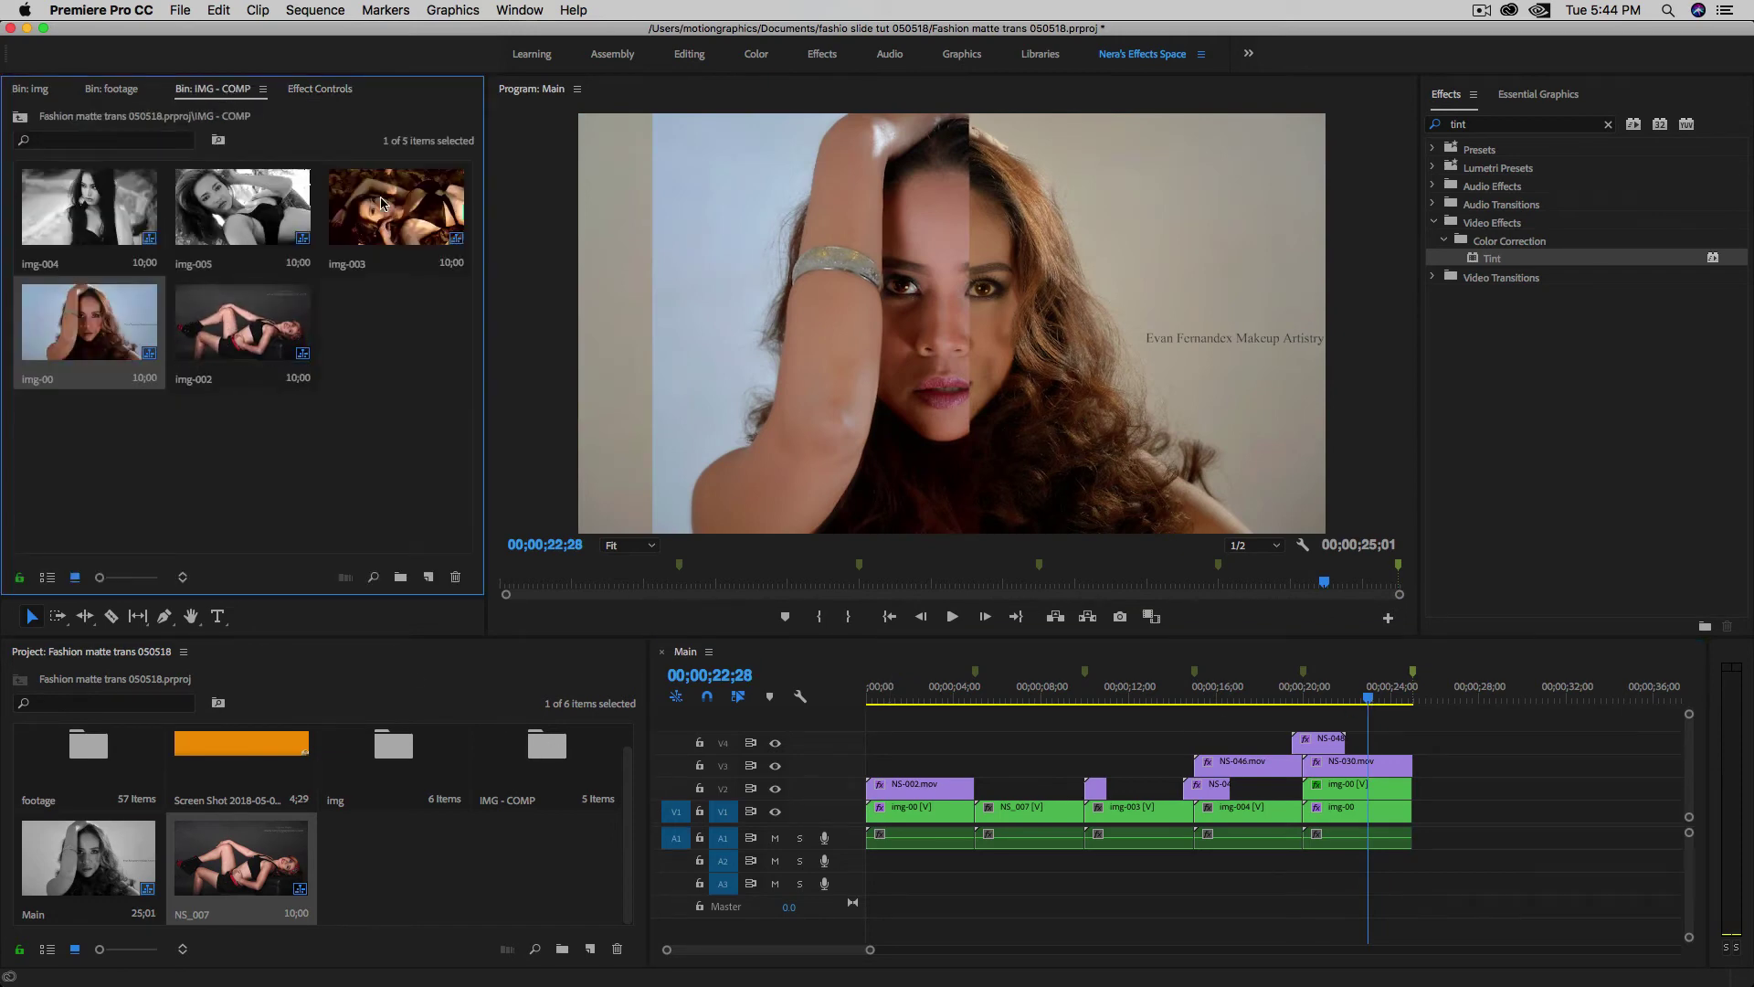
left_click(231, 227)
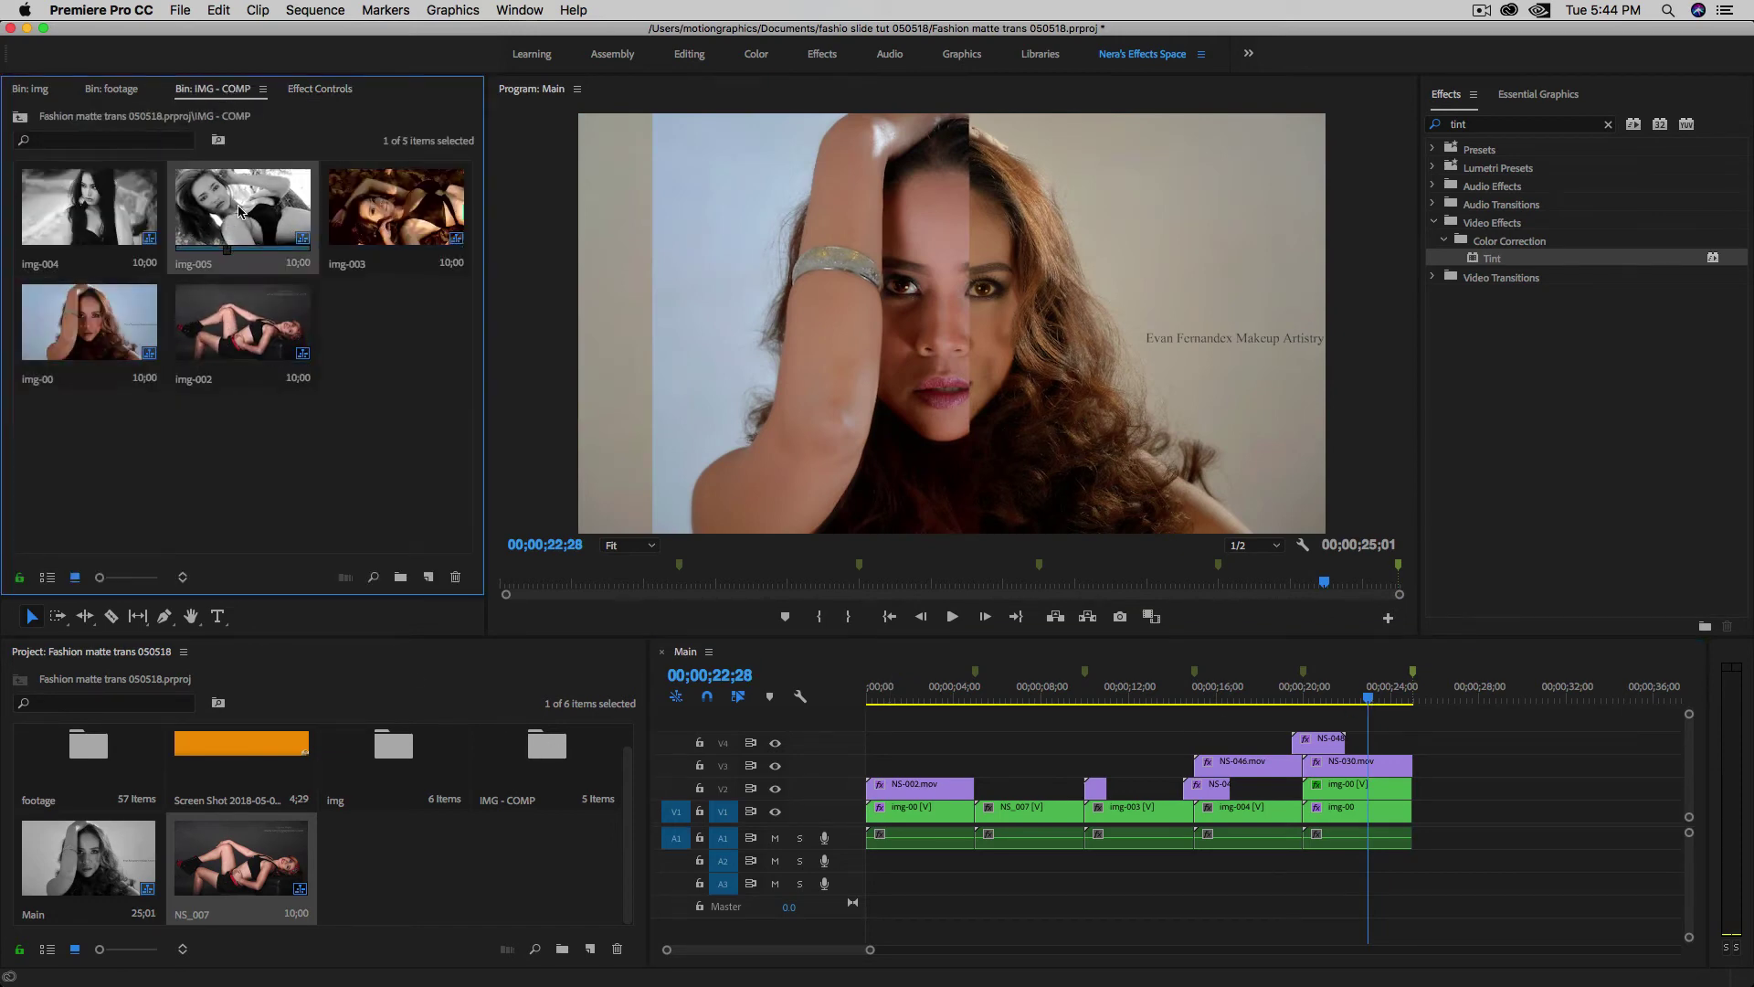
left_click_drag(220, 202, 1413, 842)
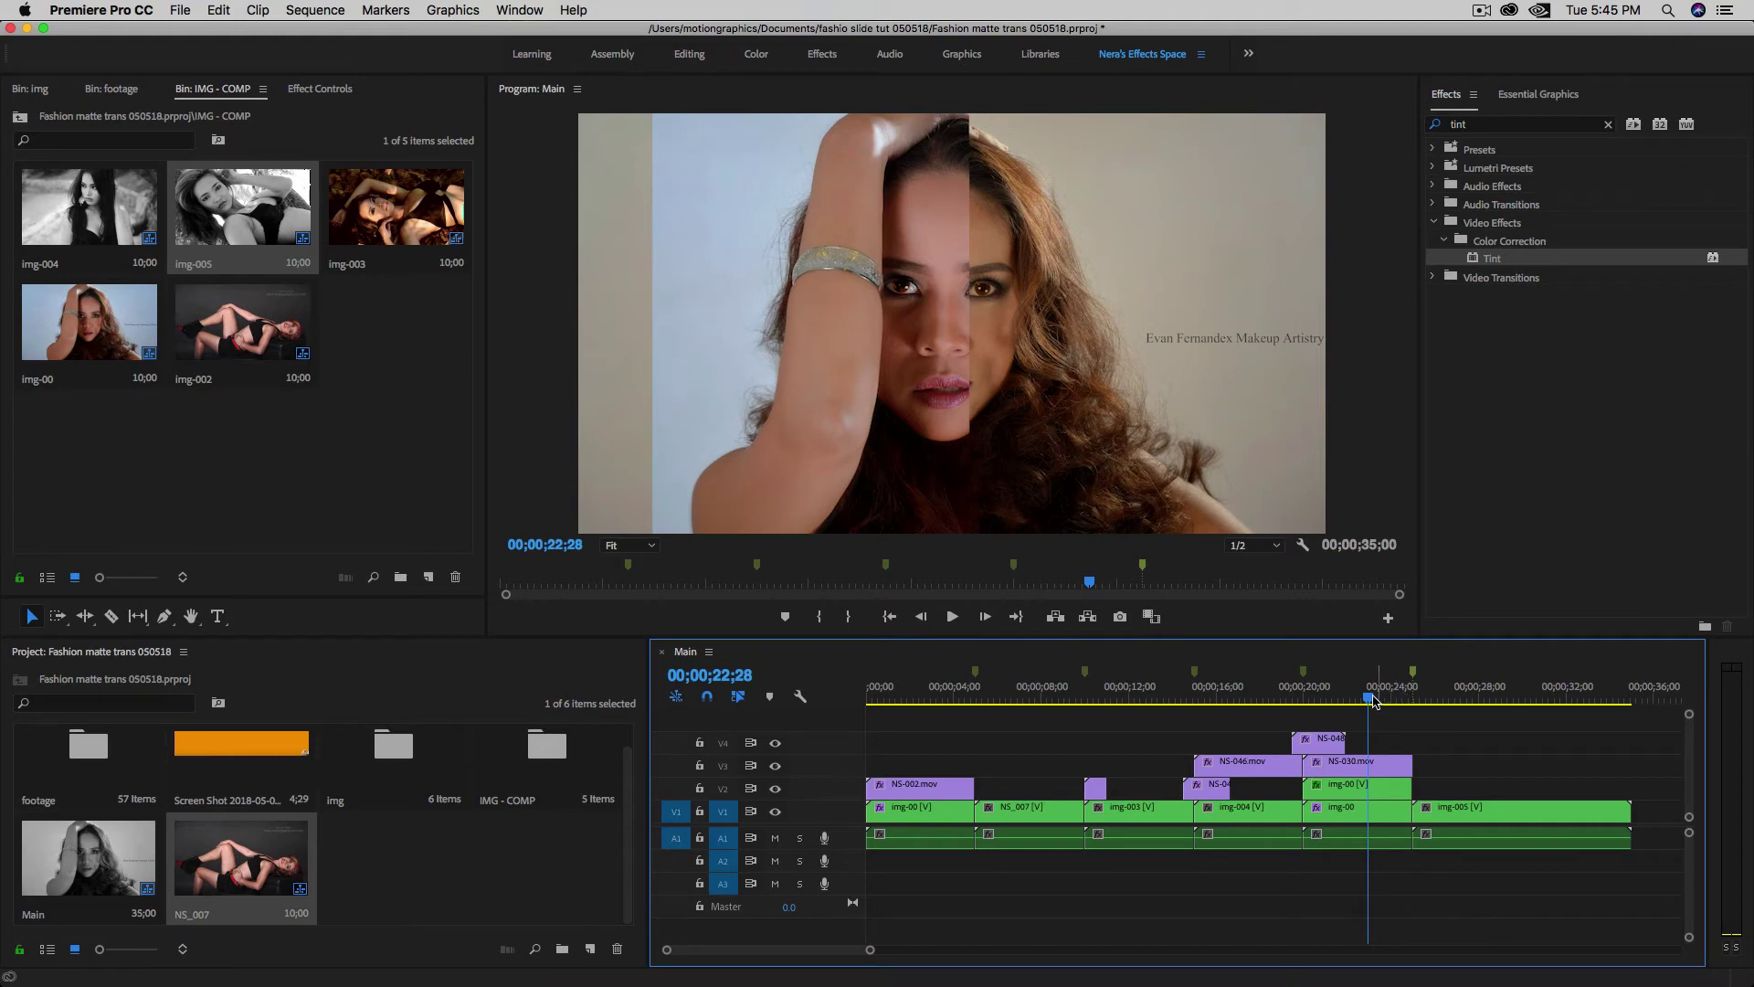
- Show the full footage bin as a list, place NS-050.mov on V4 across the cut at the 25-second marker, and select it
left_click_drag(1369, 699, 1399, 701)
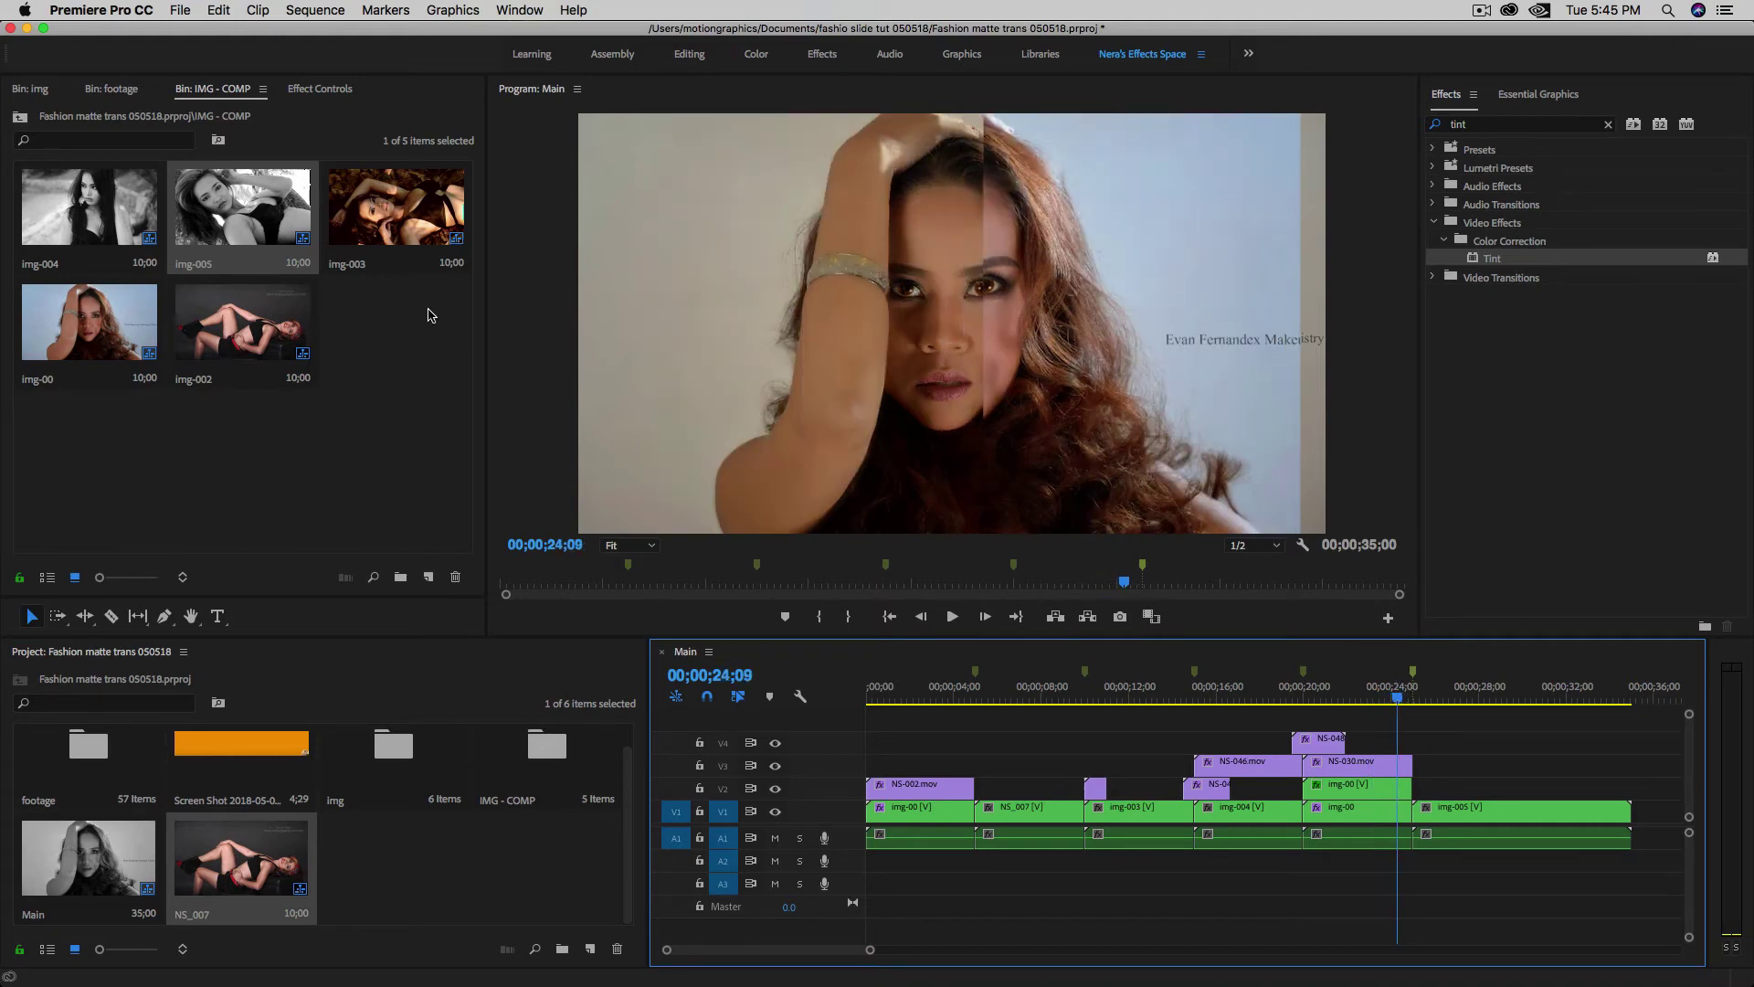
left_click(107, 90)
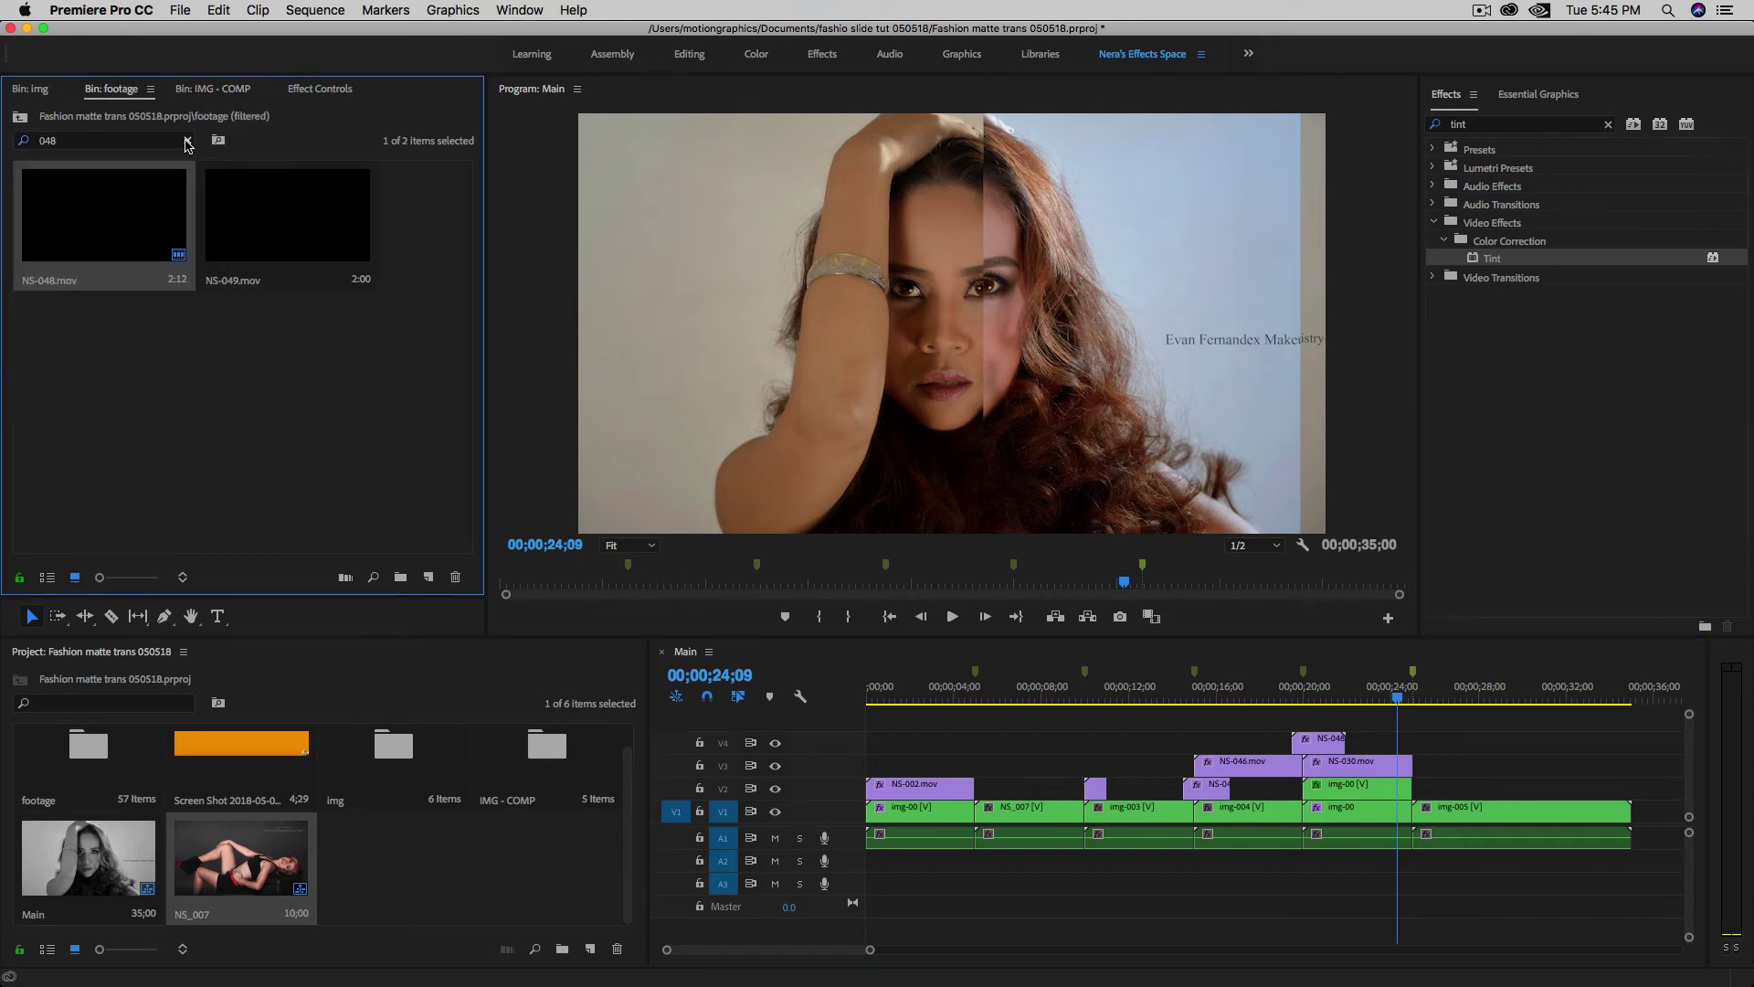
left_click(187, 144)
left_click(46, 577)
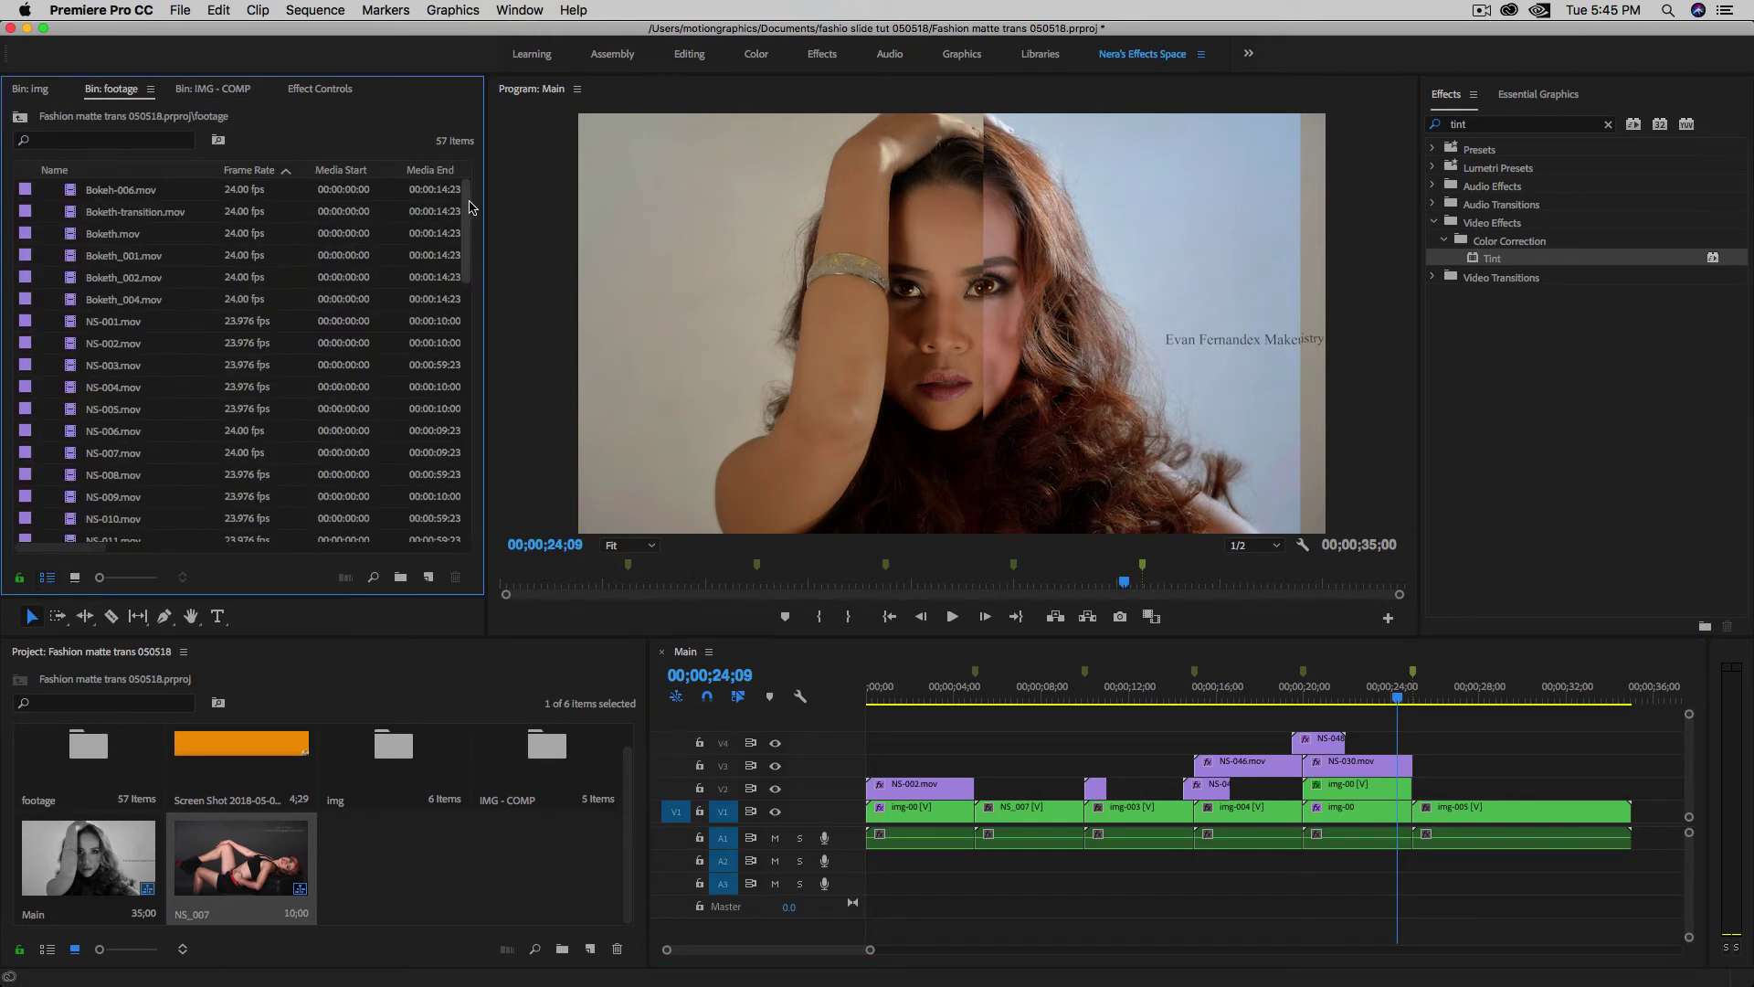
left_click_drag(462, 276, 461, 534)
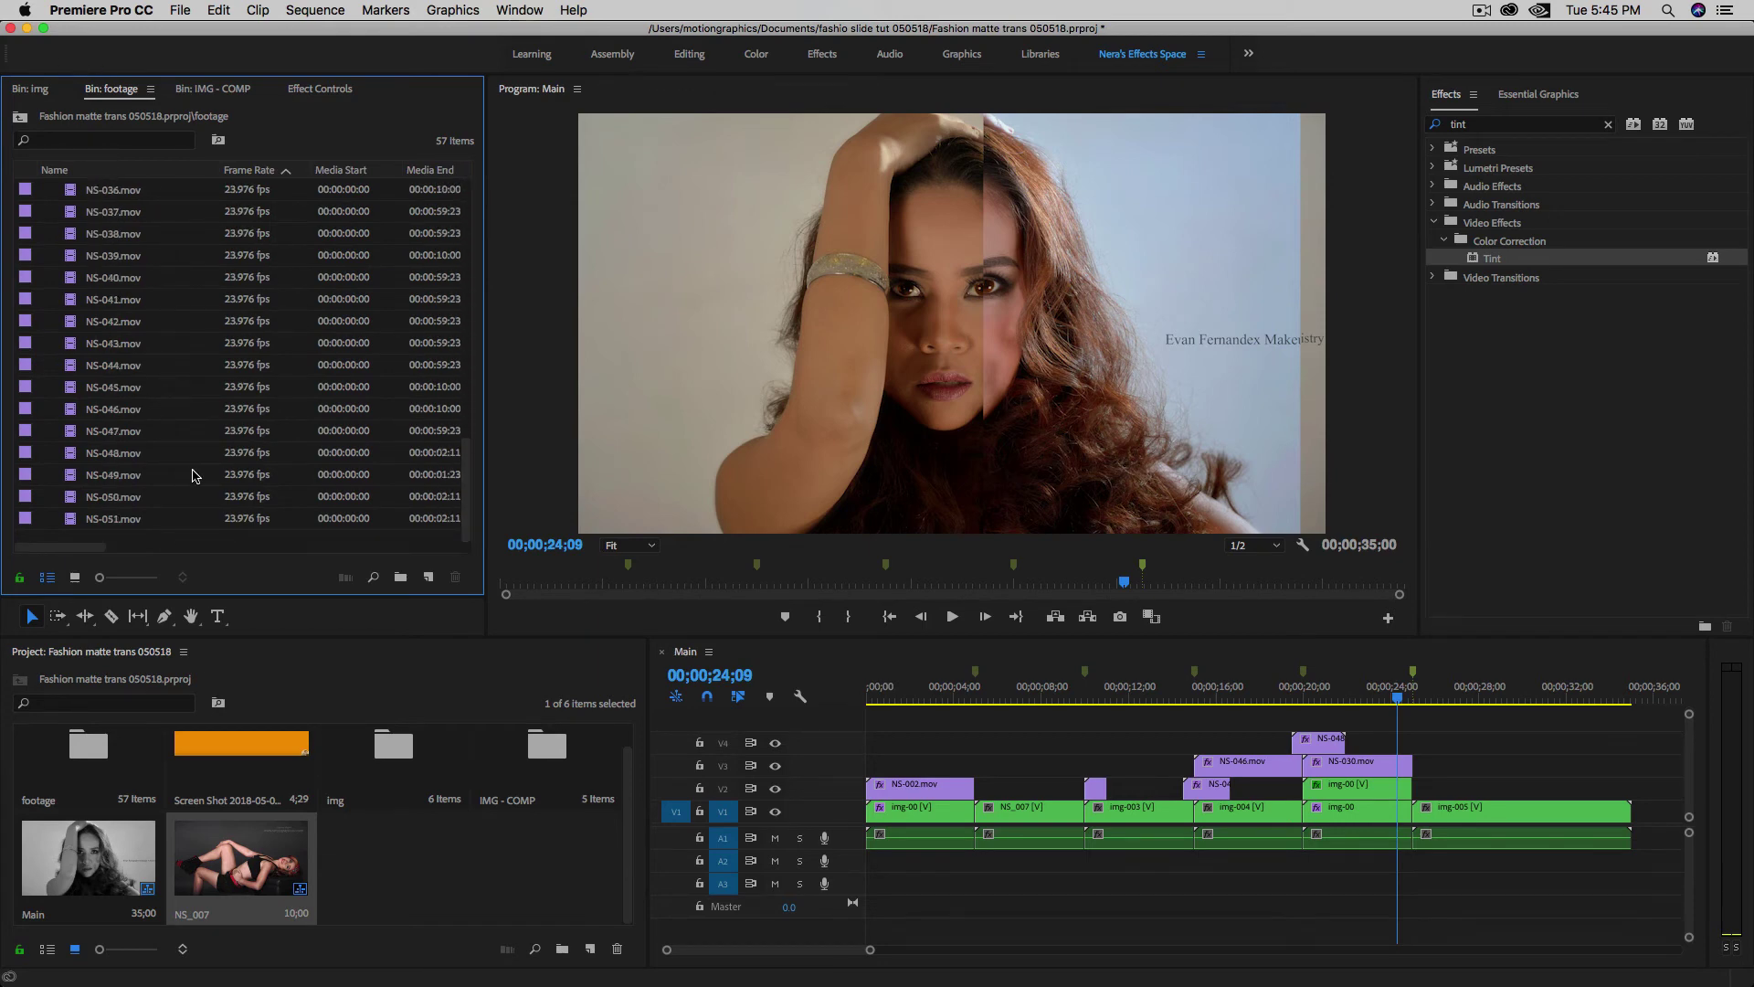
left_click_drag(117, 508, 1404, 702)
left_click(1425, 743)
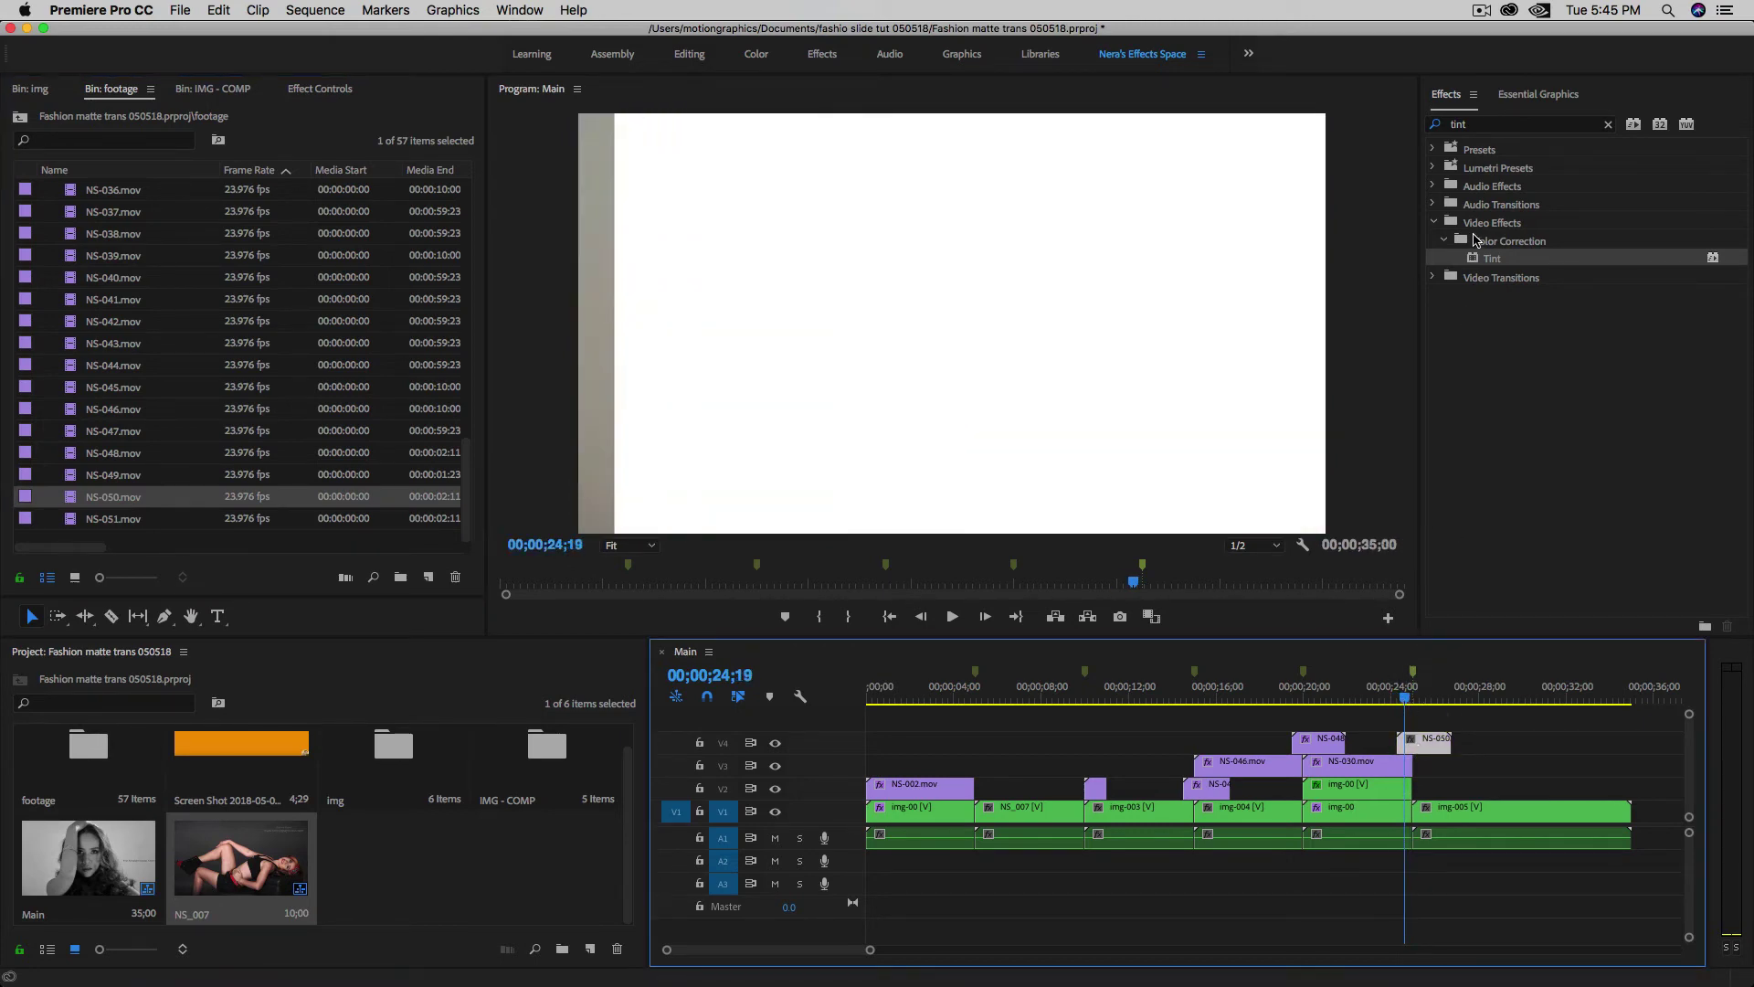
- Apply the Tint effect to NS-050.mov, map white to the orange sampled from the Screen Shot thumbnail, and check the transition
double_click(1477, 260)
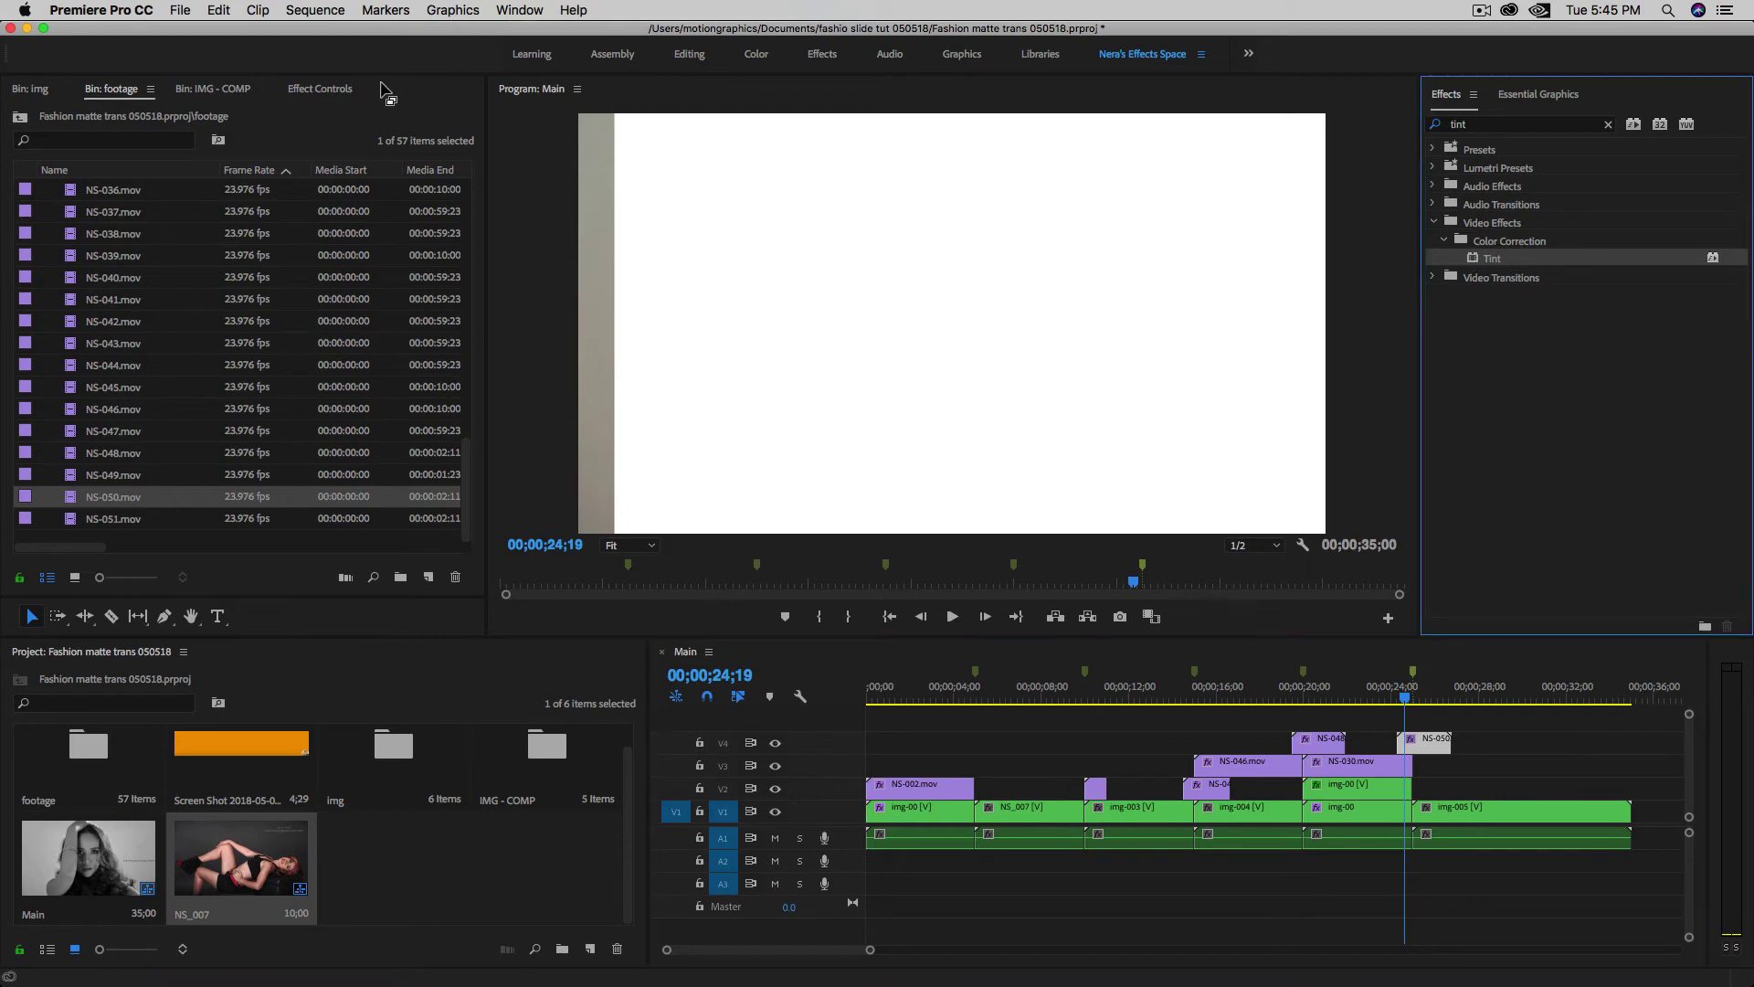
left_click(334, 90)
left_click(210, 470)
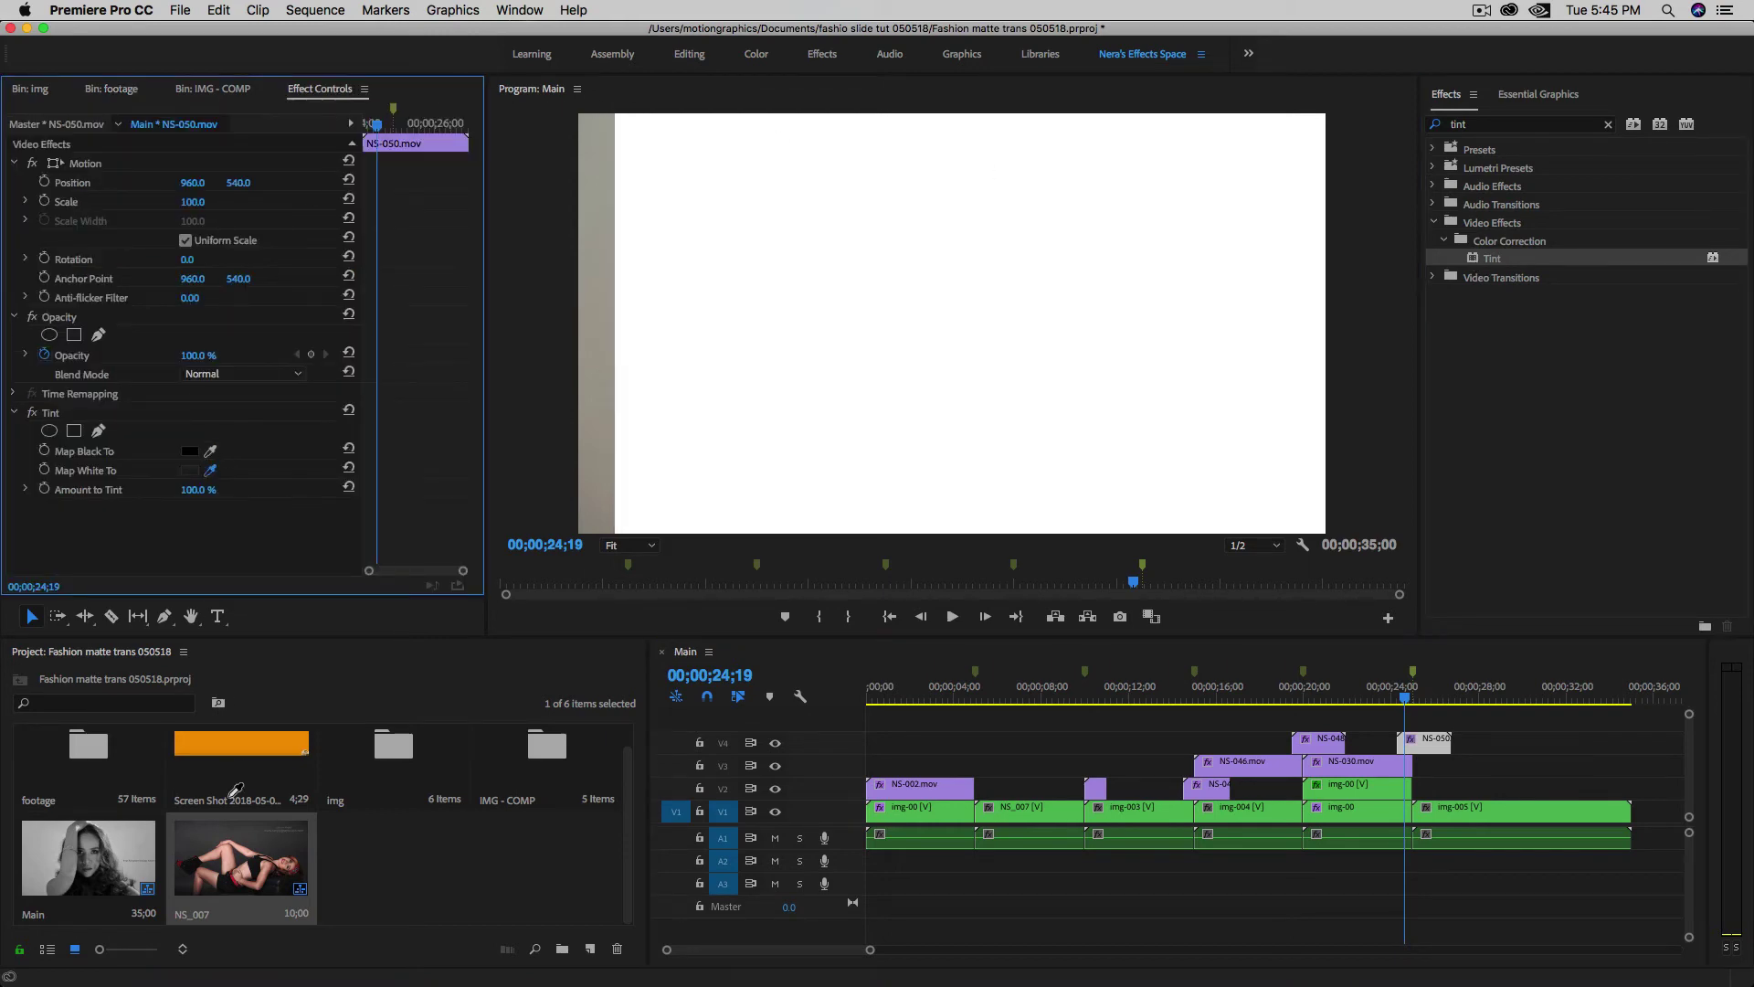
left_click(247, 740)
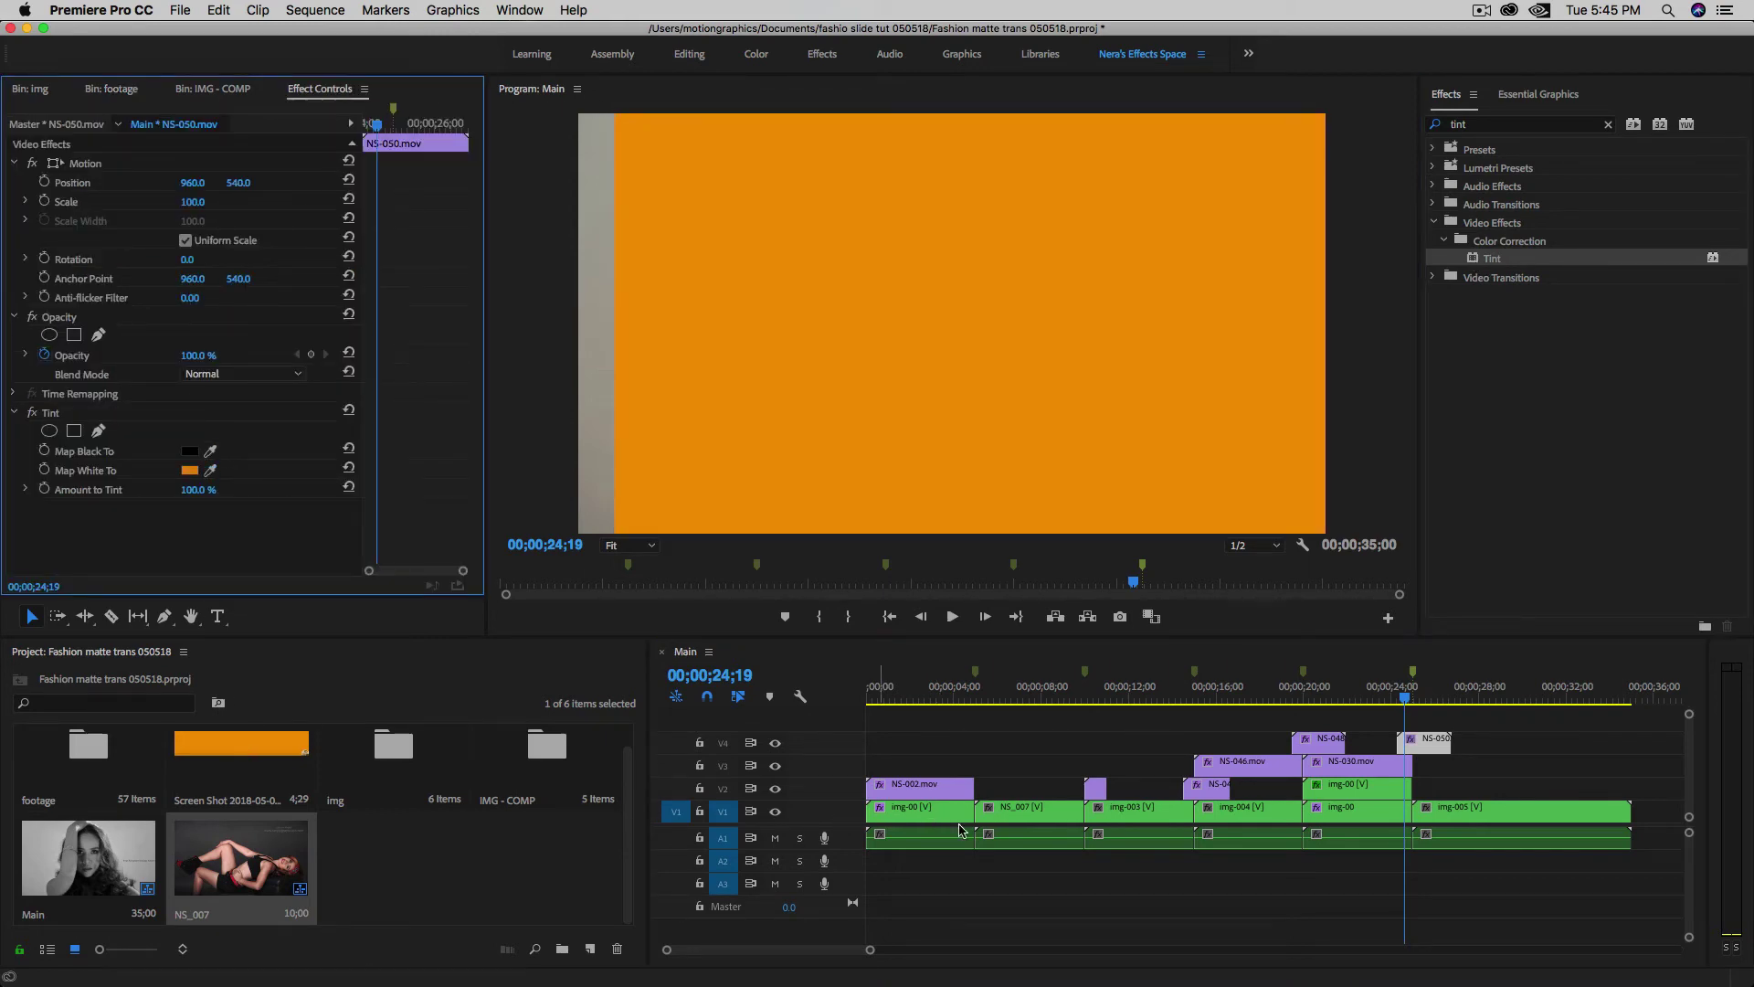
left_click(1390, 703)
left_click_drag(1390, 706, 1405, 704)
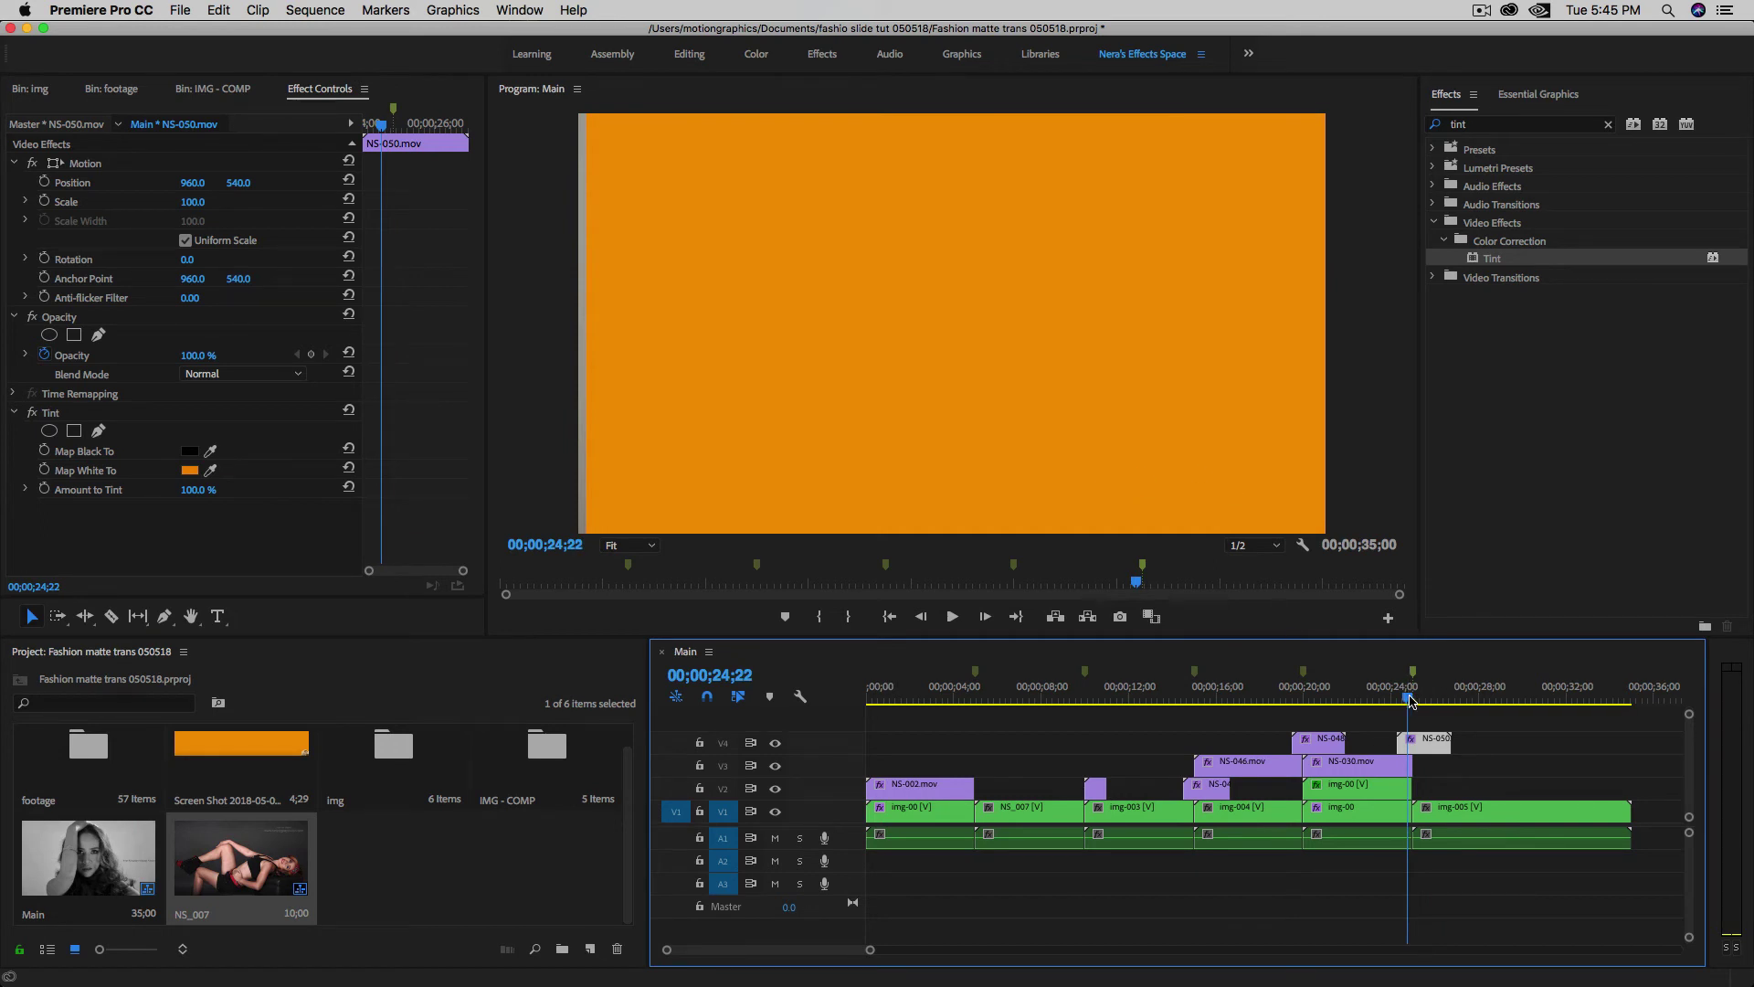
left_click_drag(1408, 701, 1431, 702)
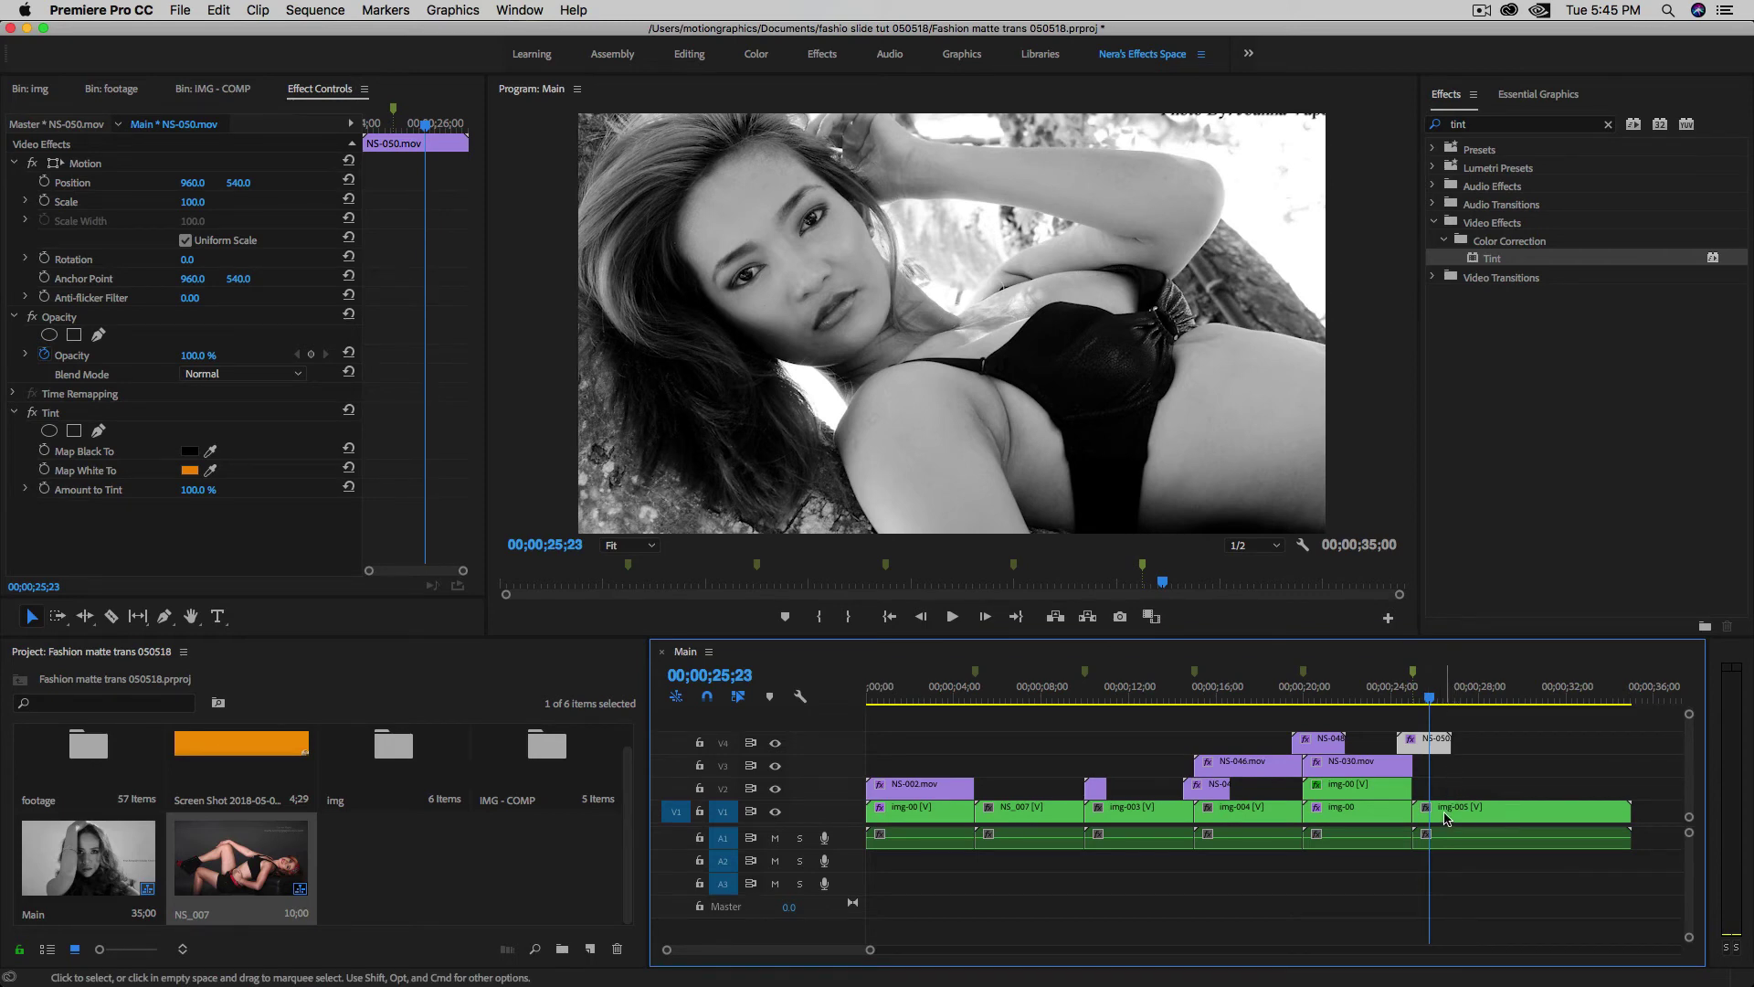
- Switch to Safari, view the reference slideshow's closing section around 0:34, and return to Premiere Pro
mouse_move(783, 979)
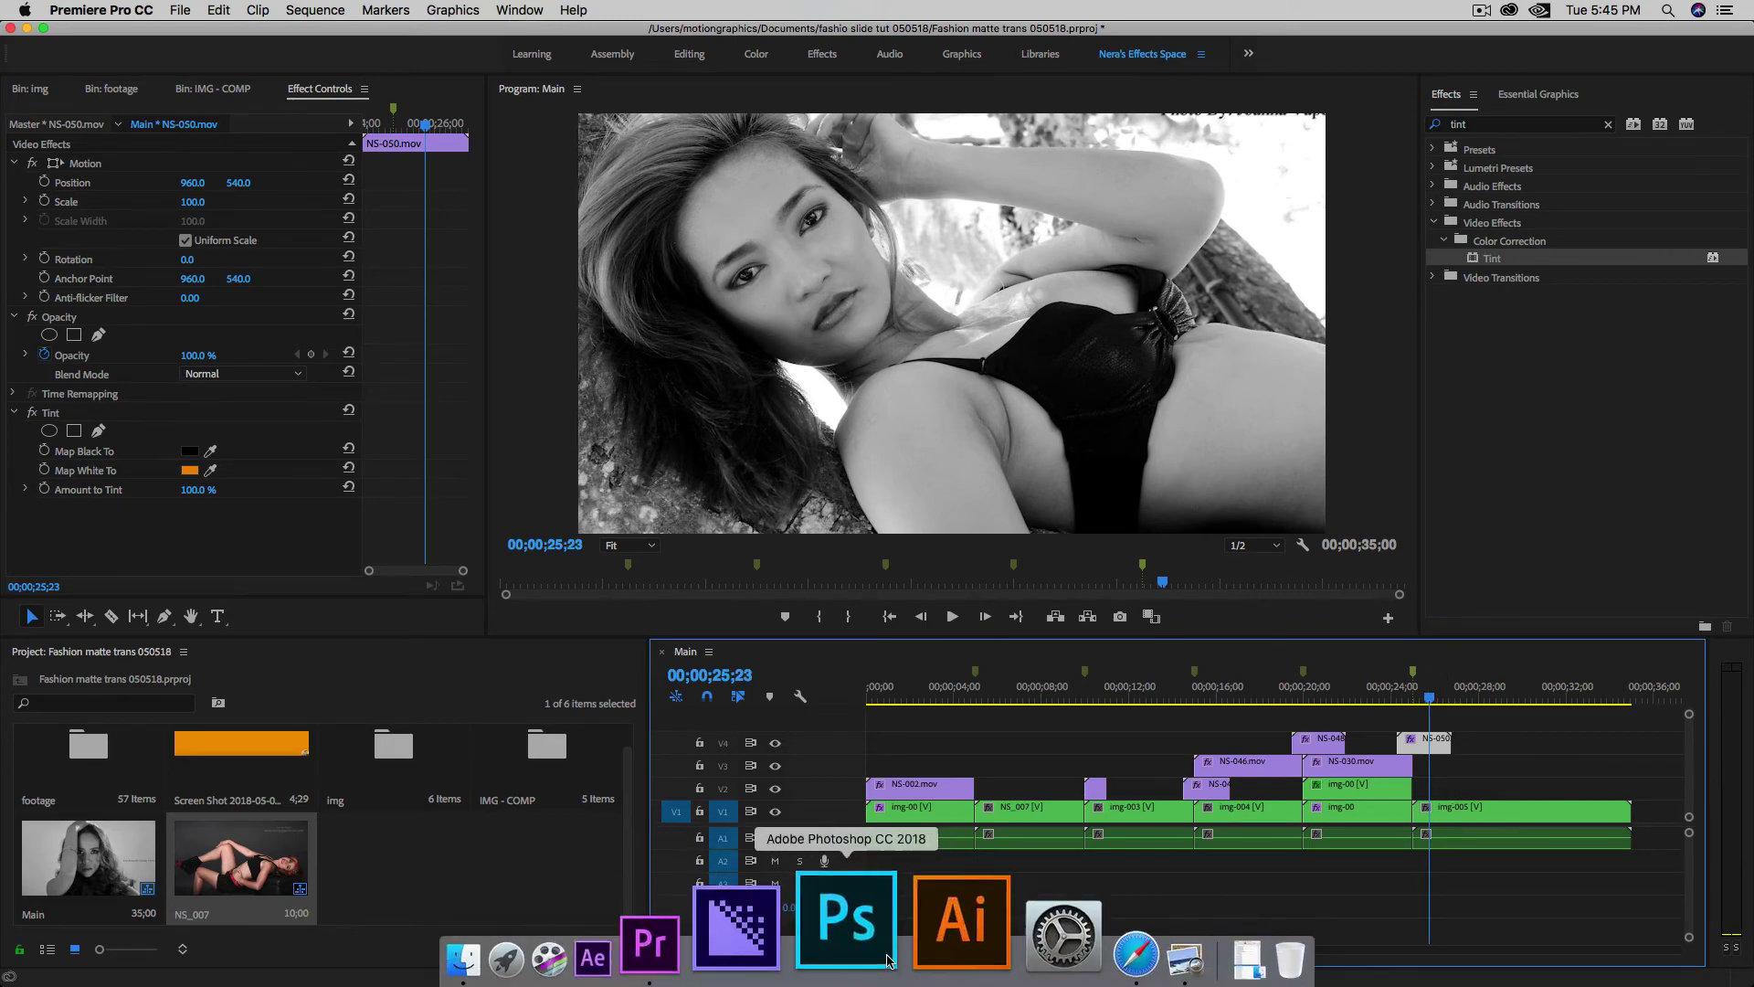
left_click(986, 955)
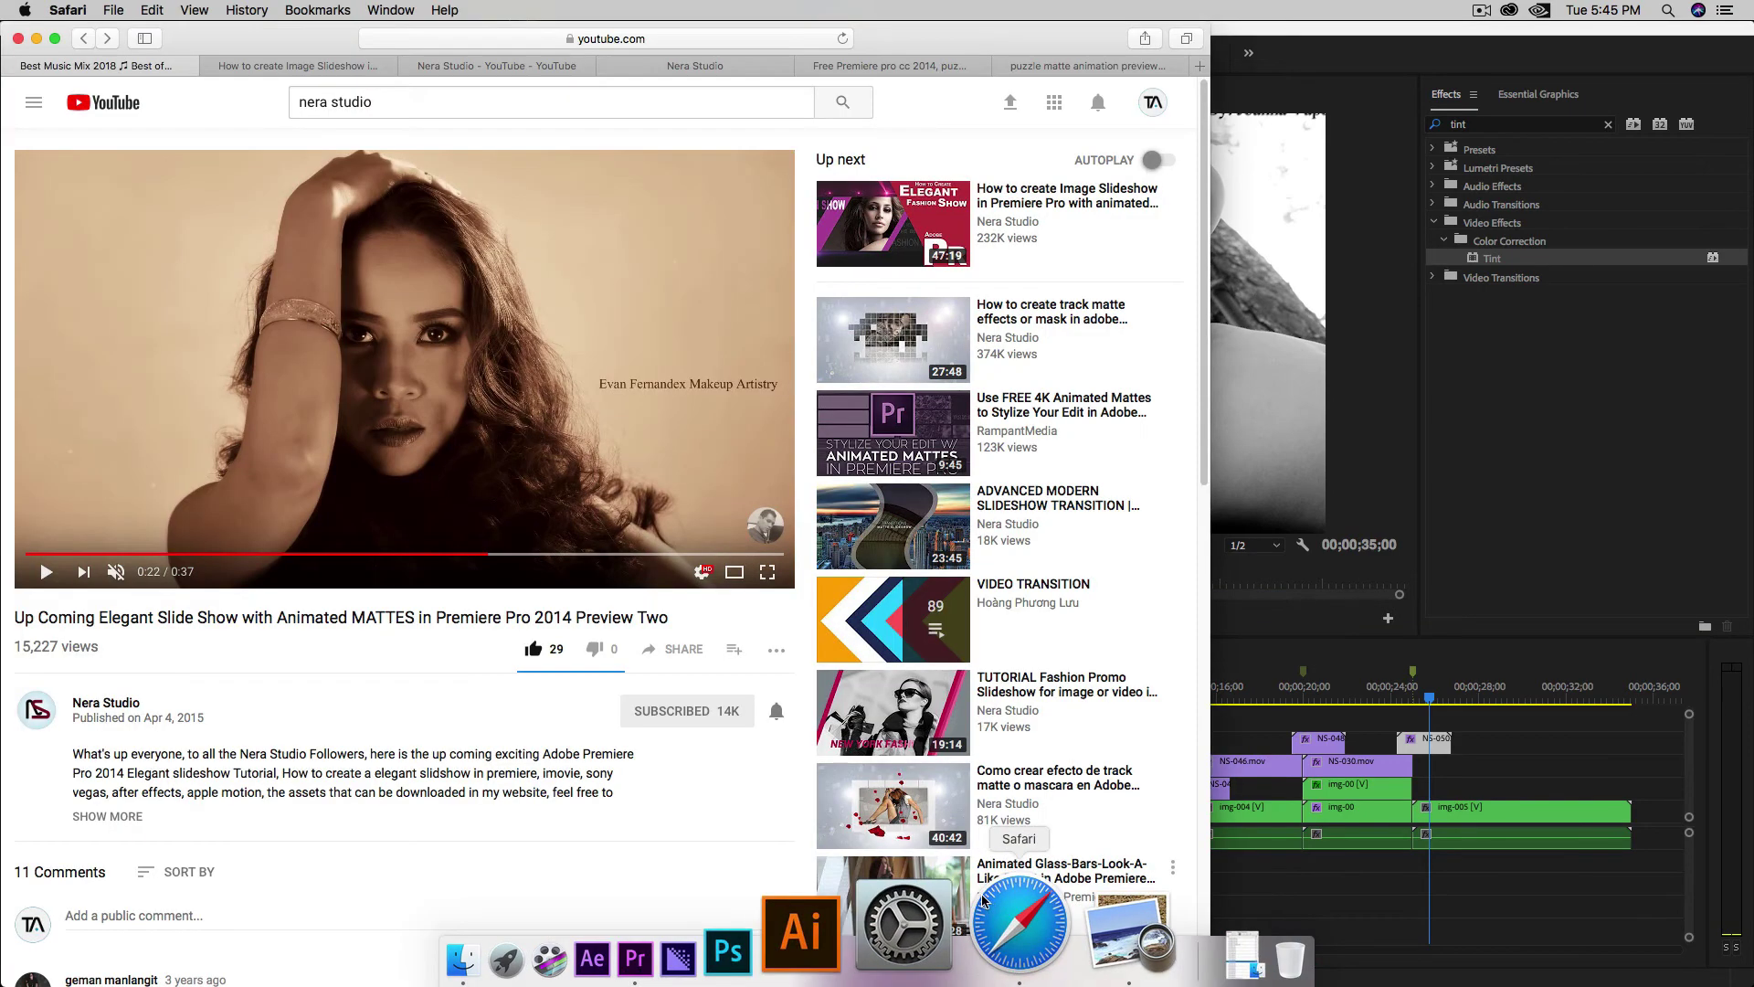
left_click(738, 554)
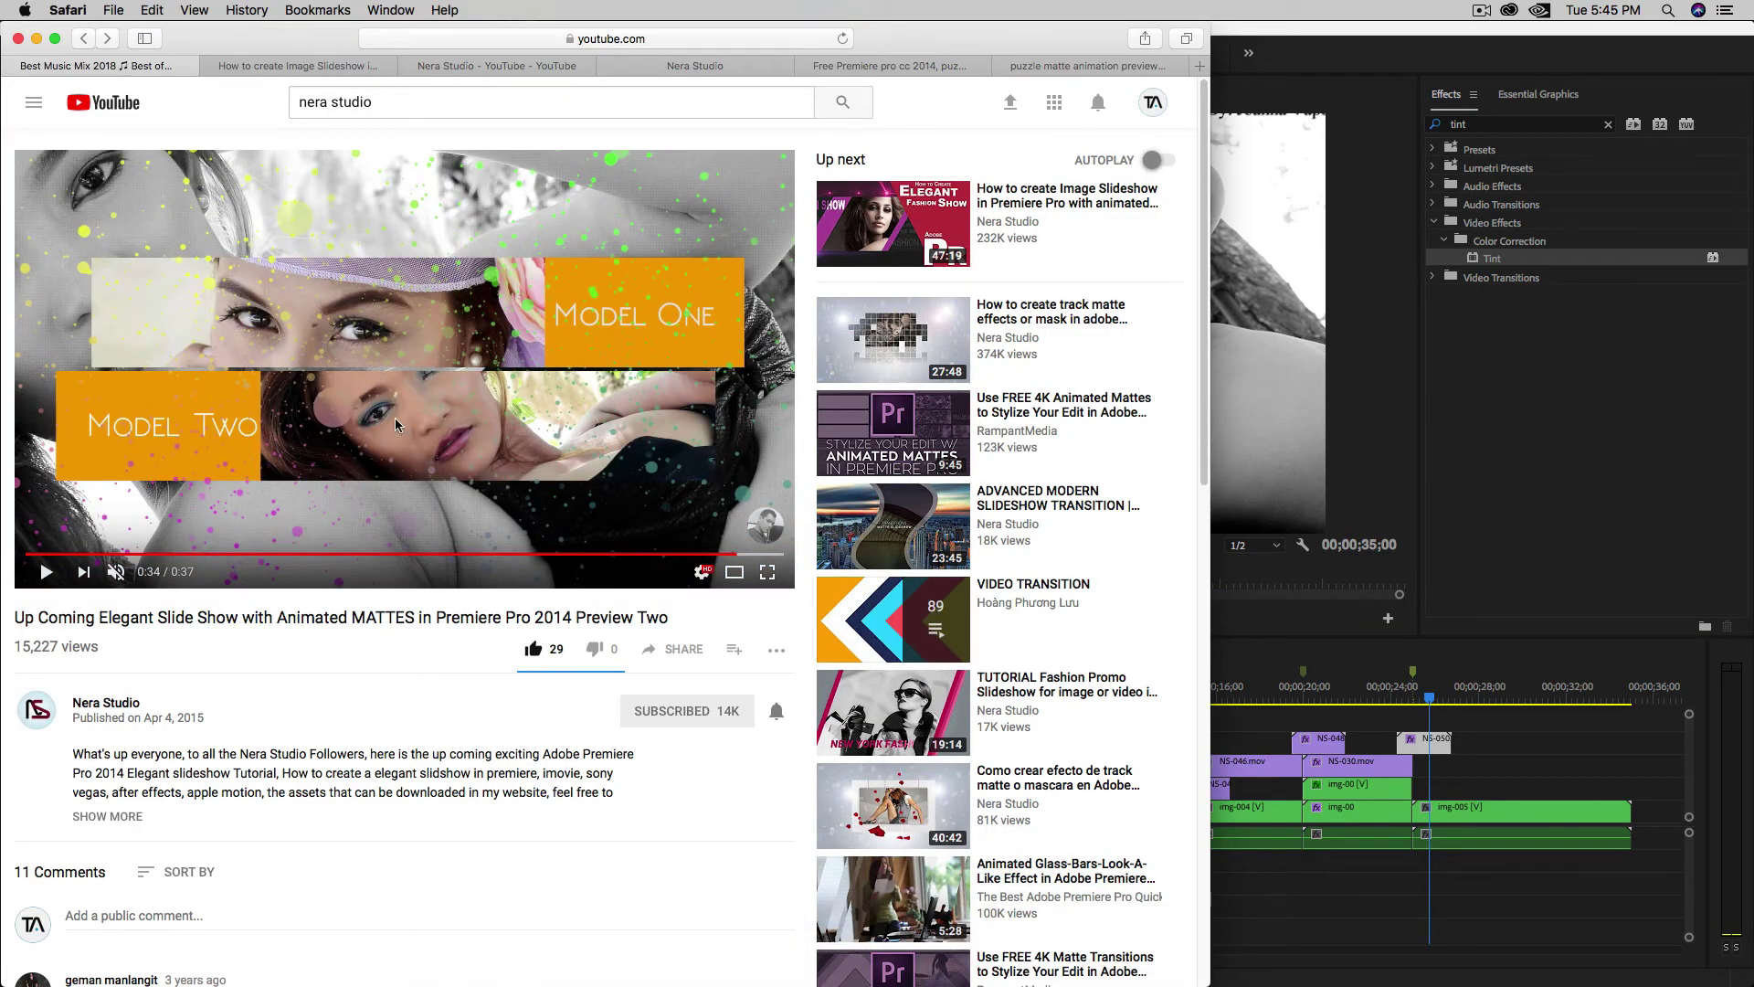
left_click(1656, 750)
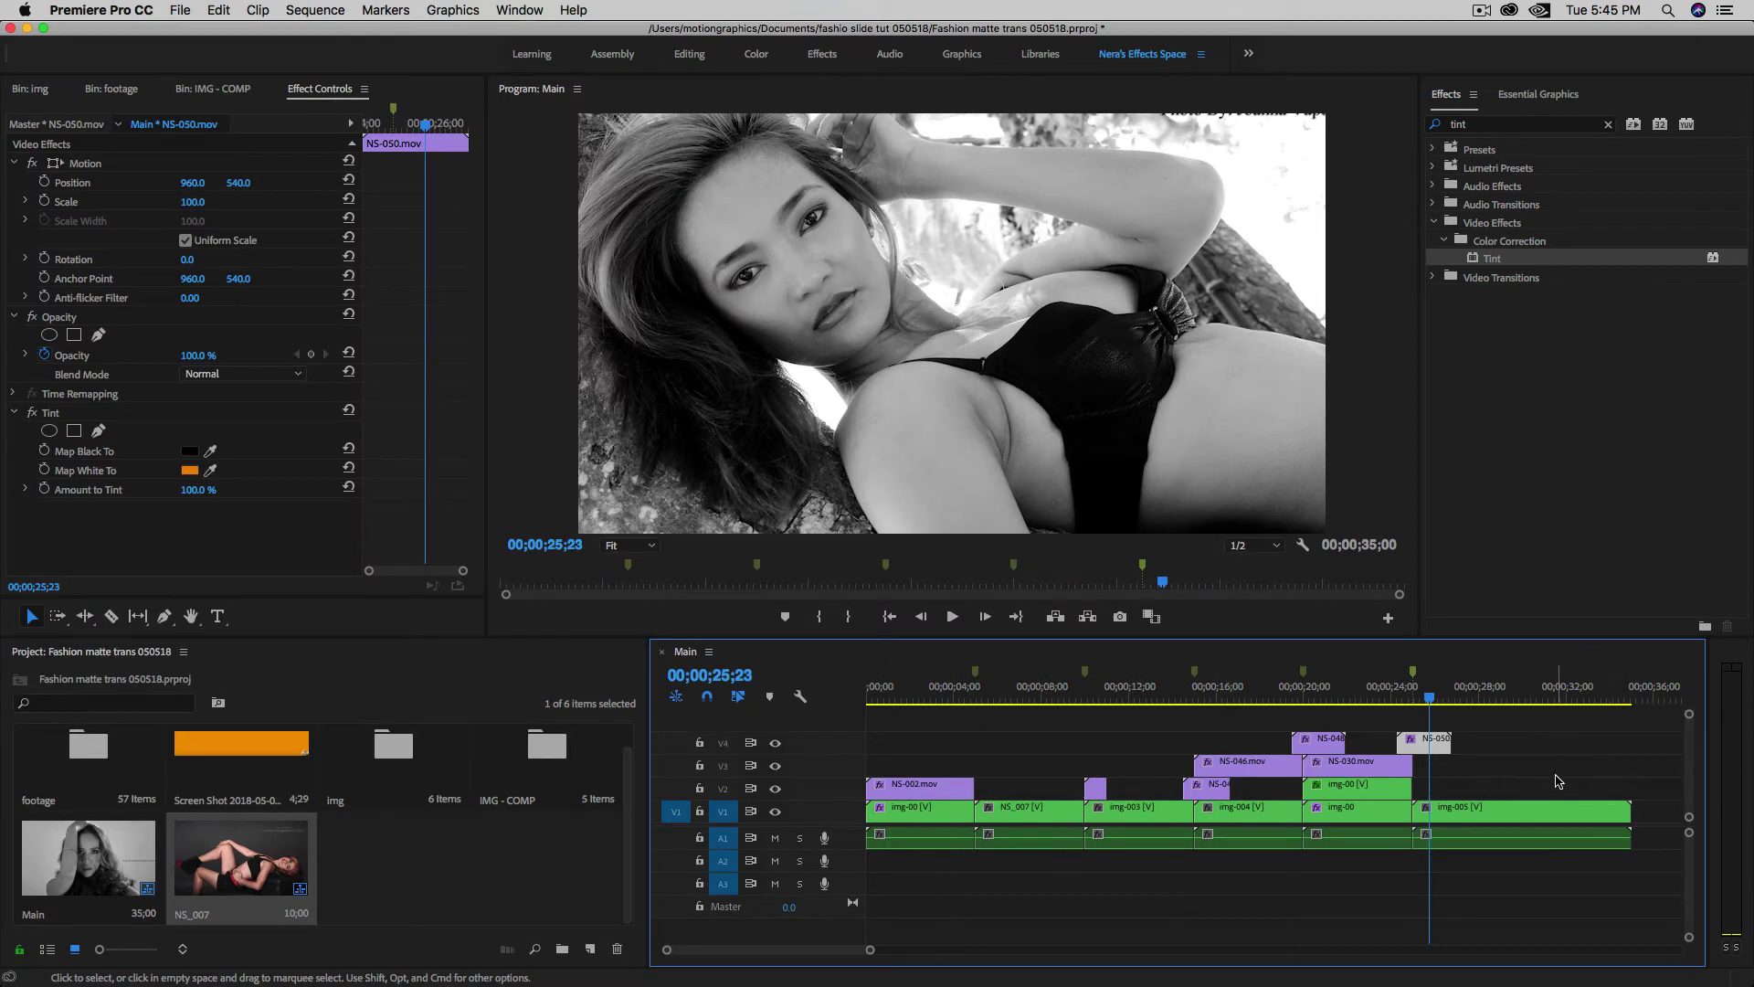
- Find NS-004.mov in the footage bin, place it on V2 above img-005, and shift its start to 00;00;25;14
left_click(113, 88)
left_click(164, 142)
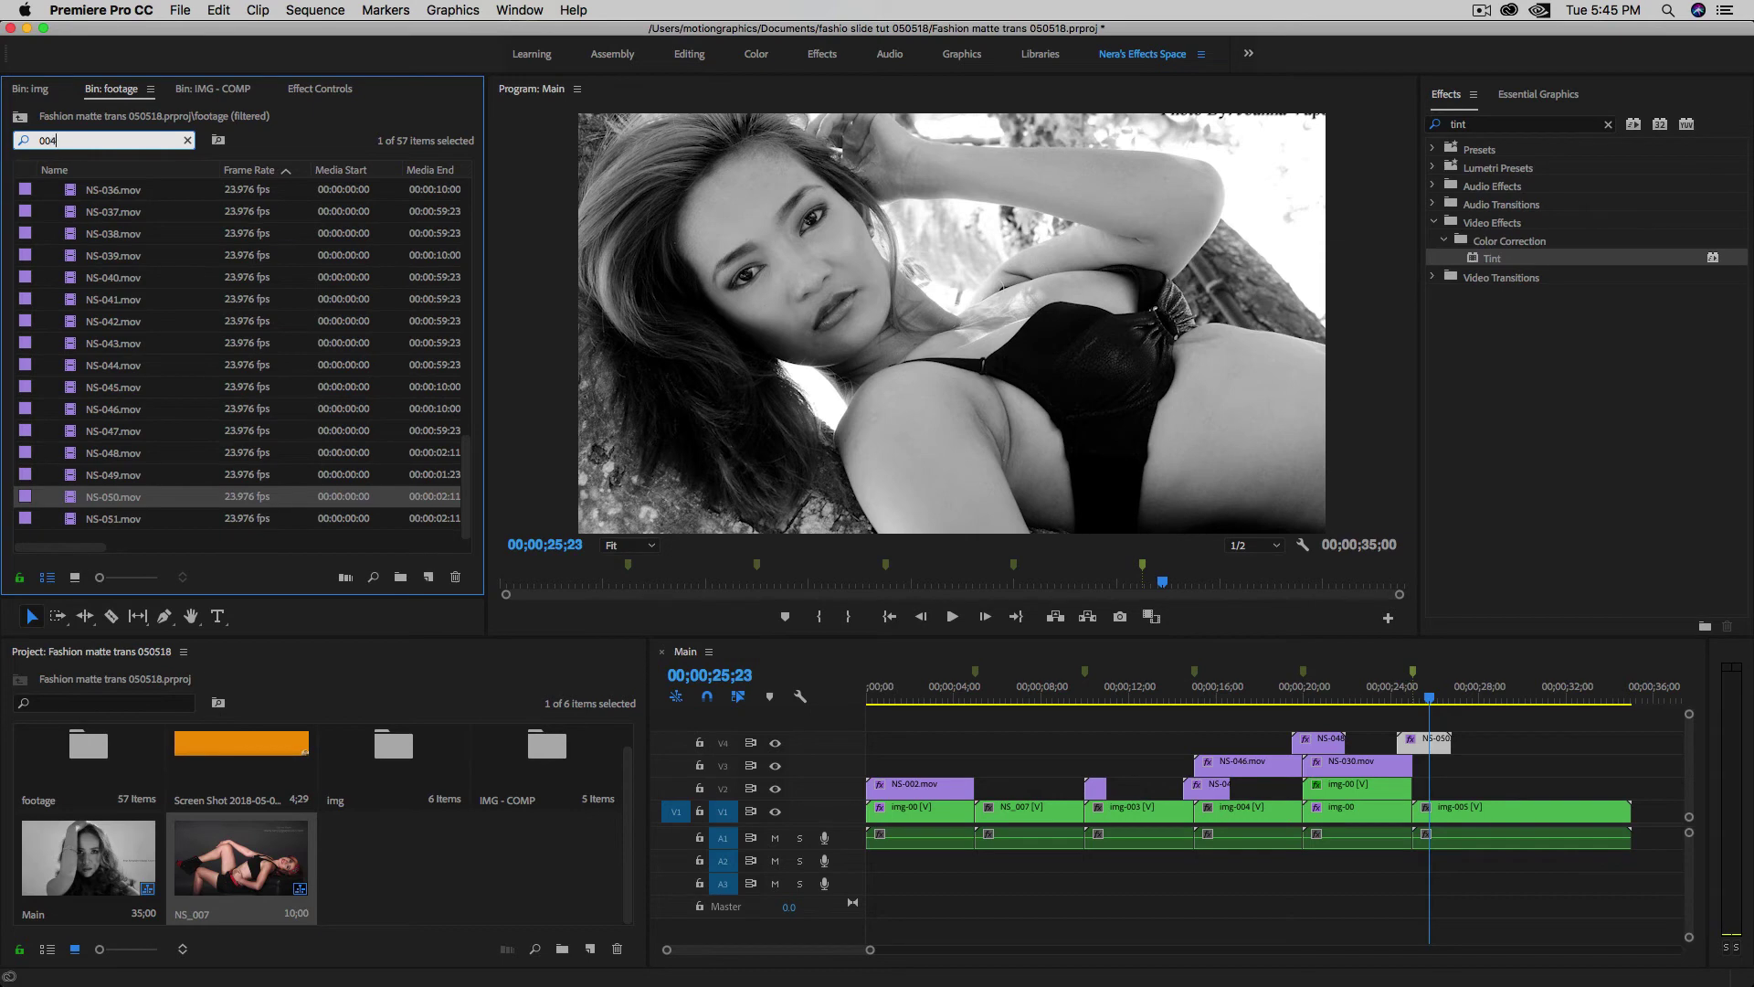
left_click_drag(149, 219, 1432, 792)
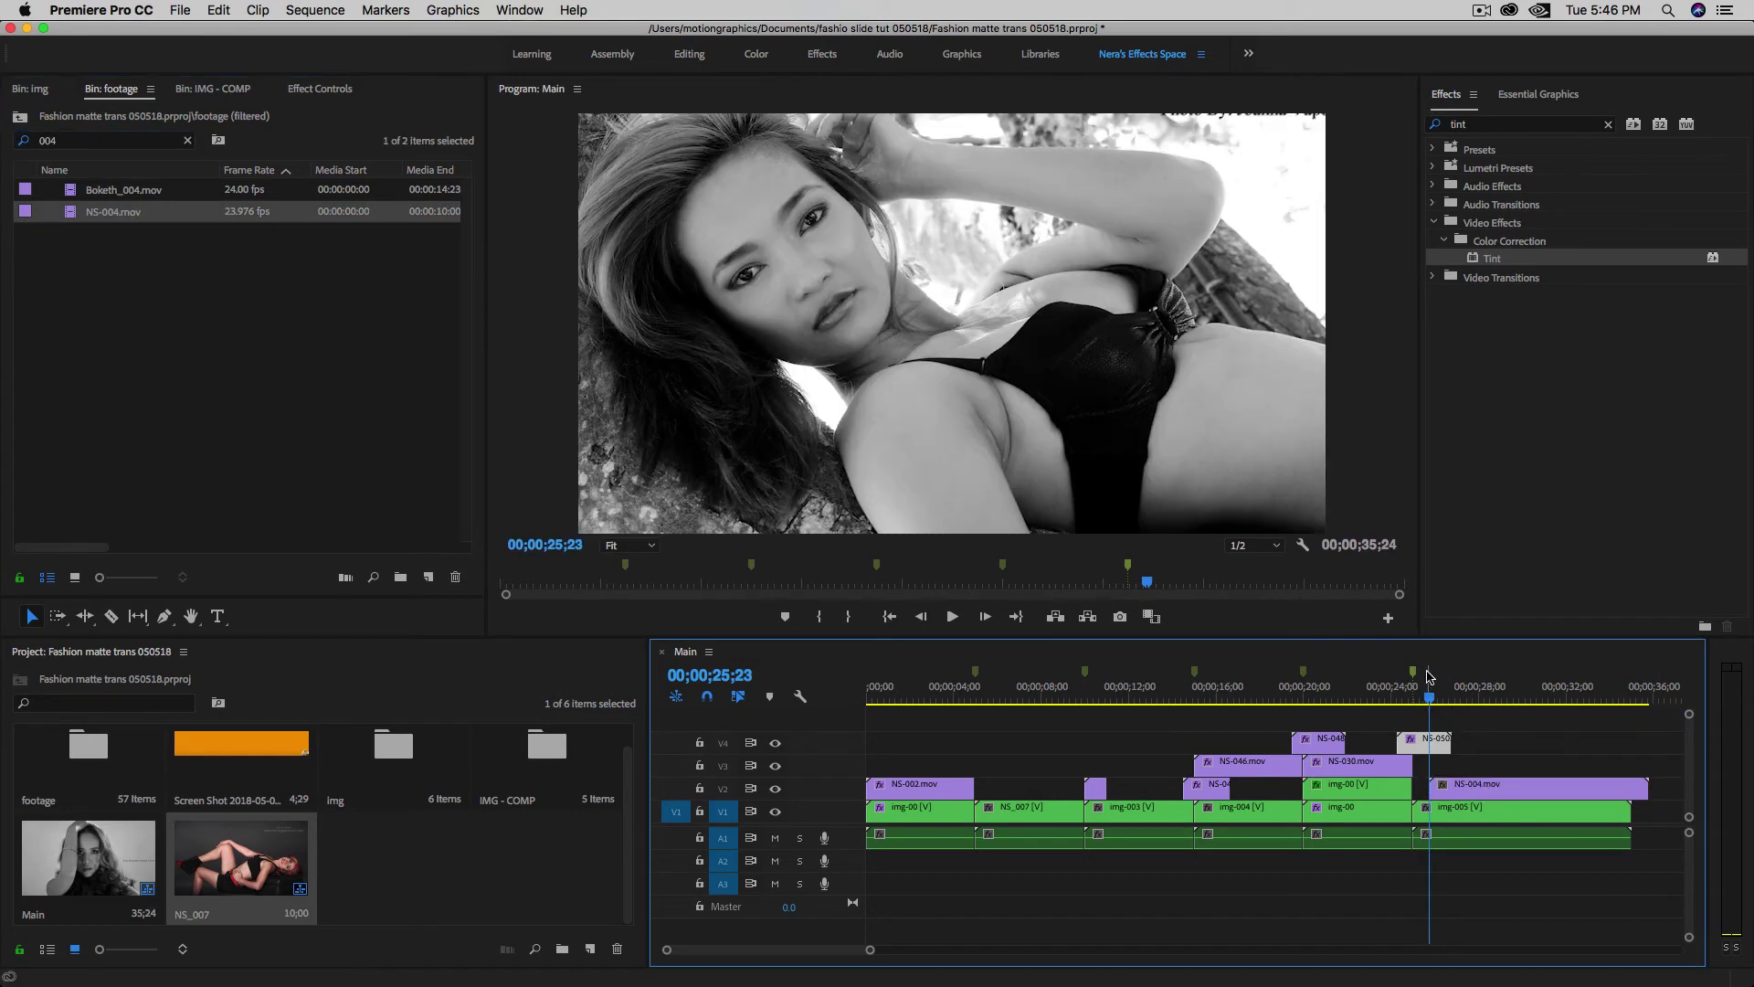
left_click_drag(1428, 704, 1413, 703)
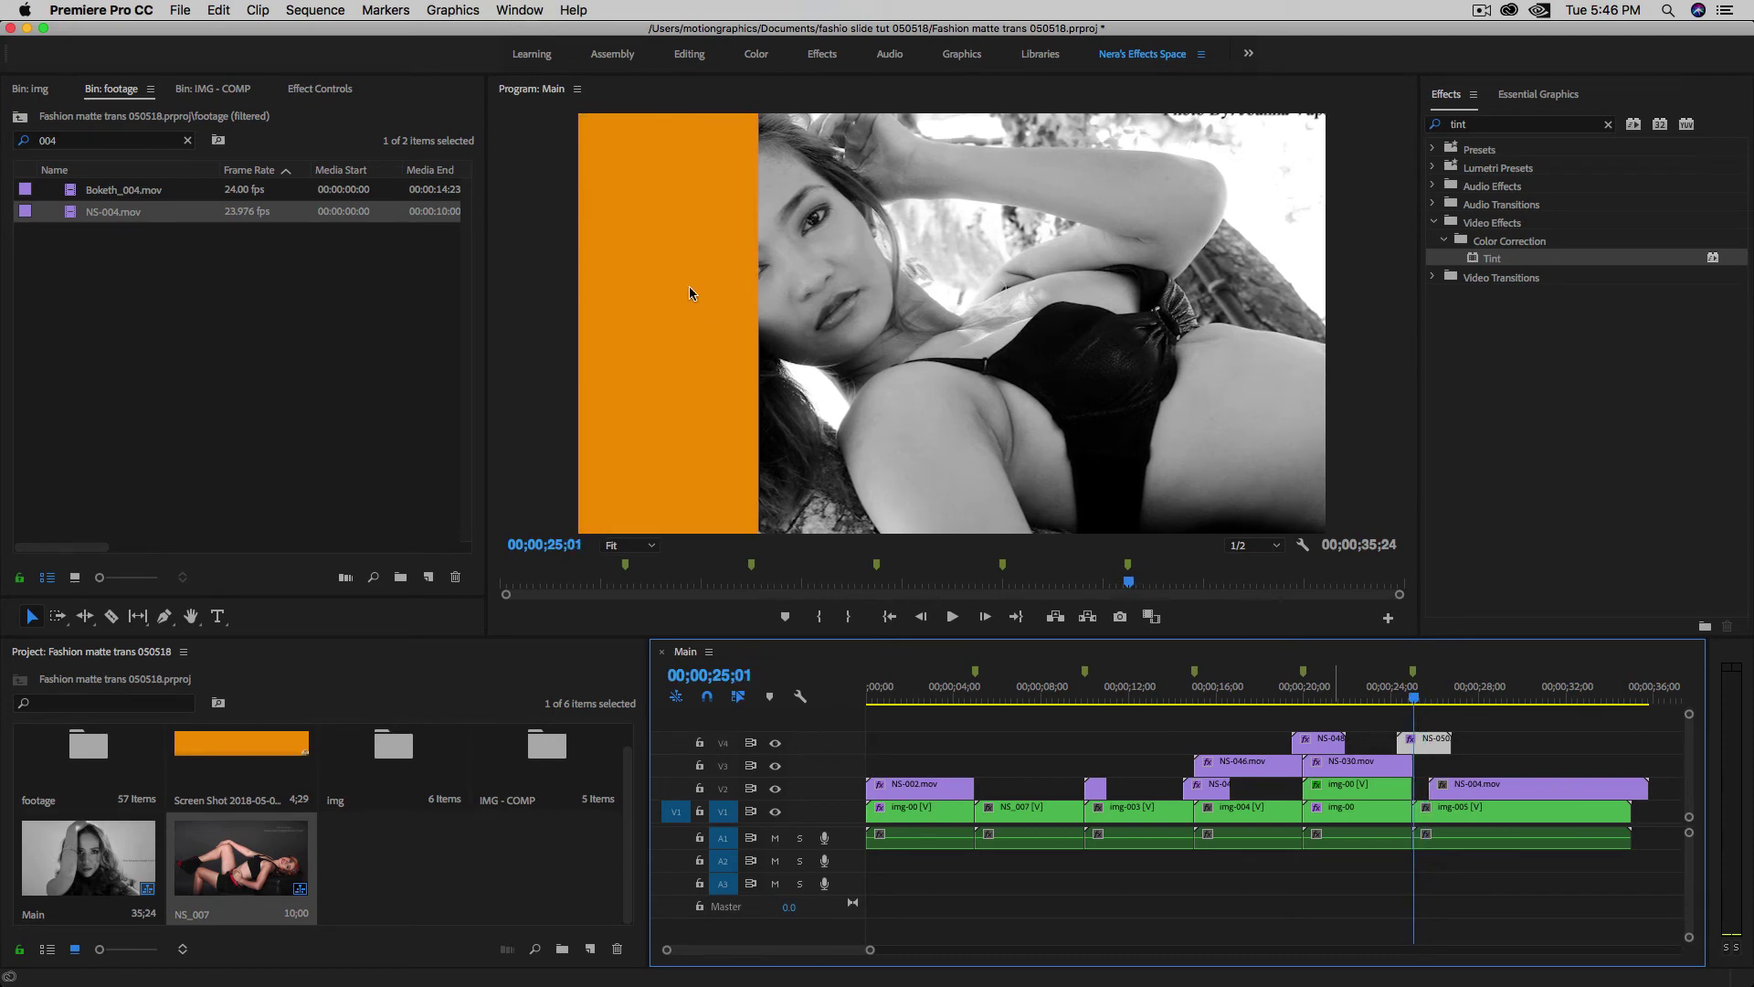
left_click(1421, 698)
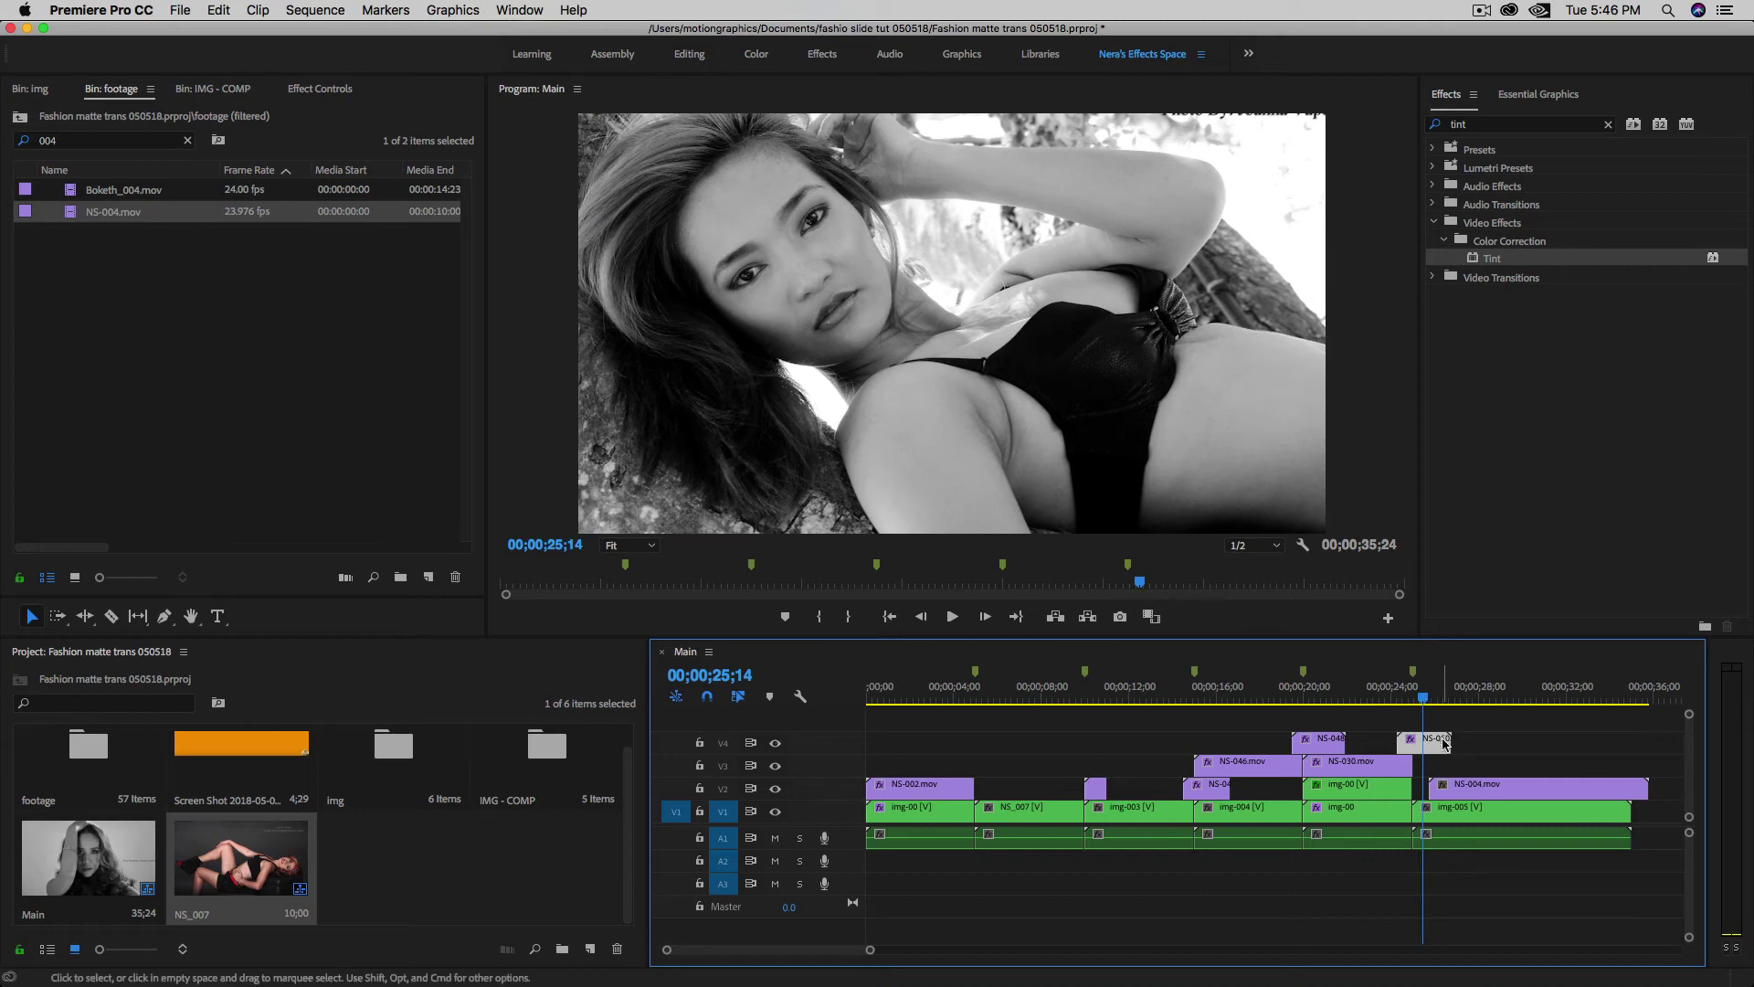
left_click_drag(1449, 789, 1452, 798)
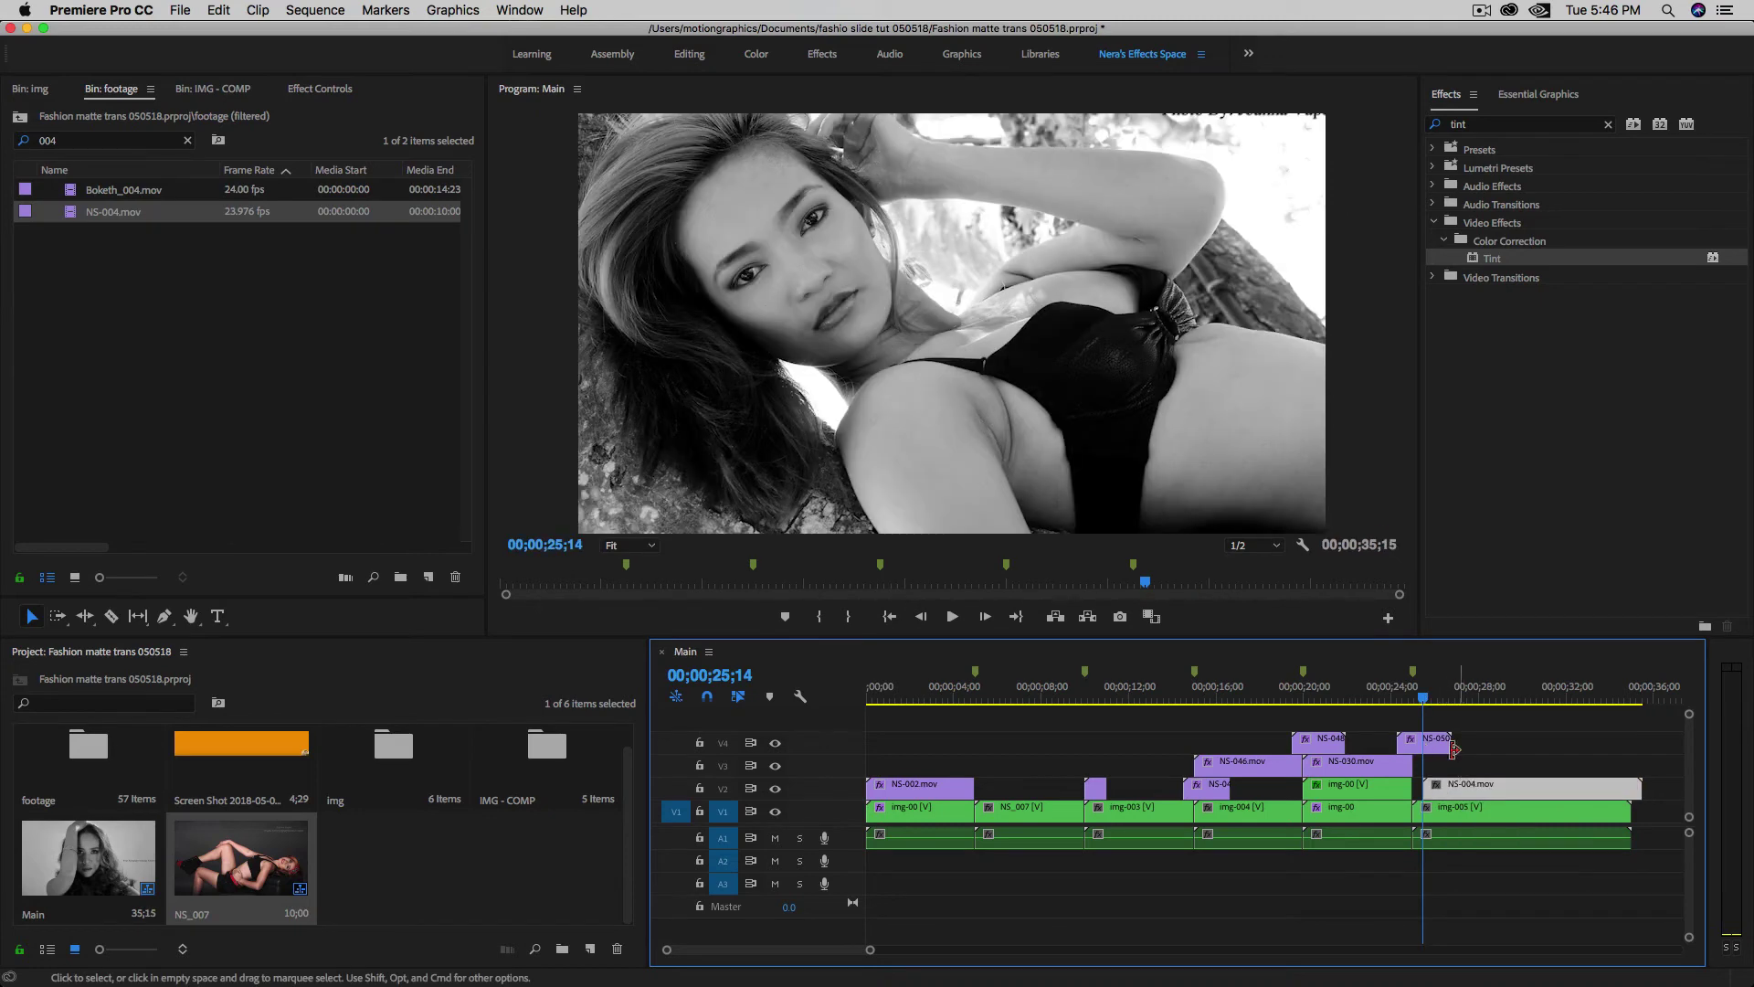
left_click_drag(1432, 704, 1473, 705)
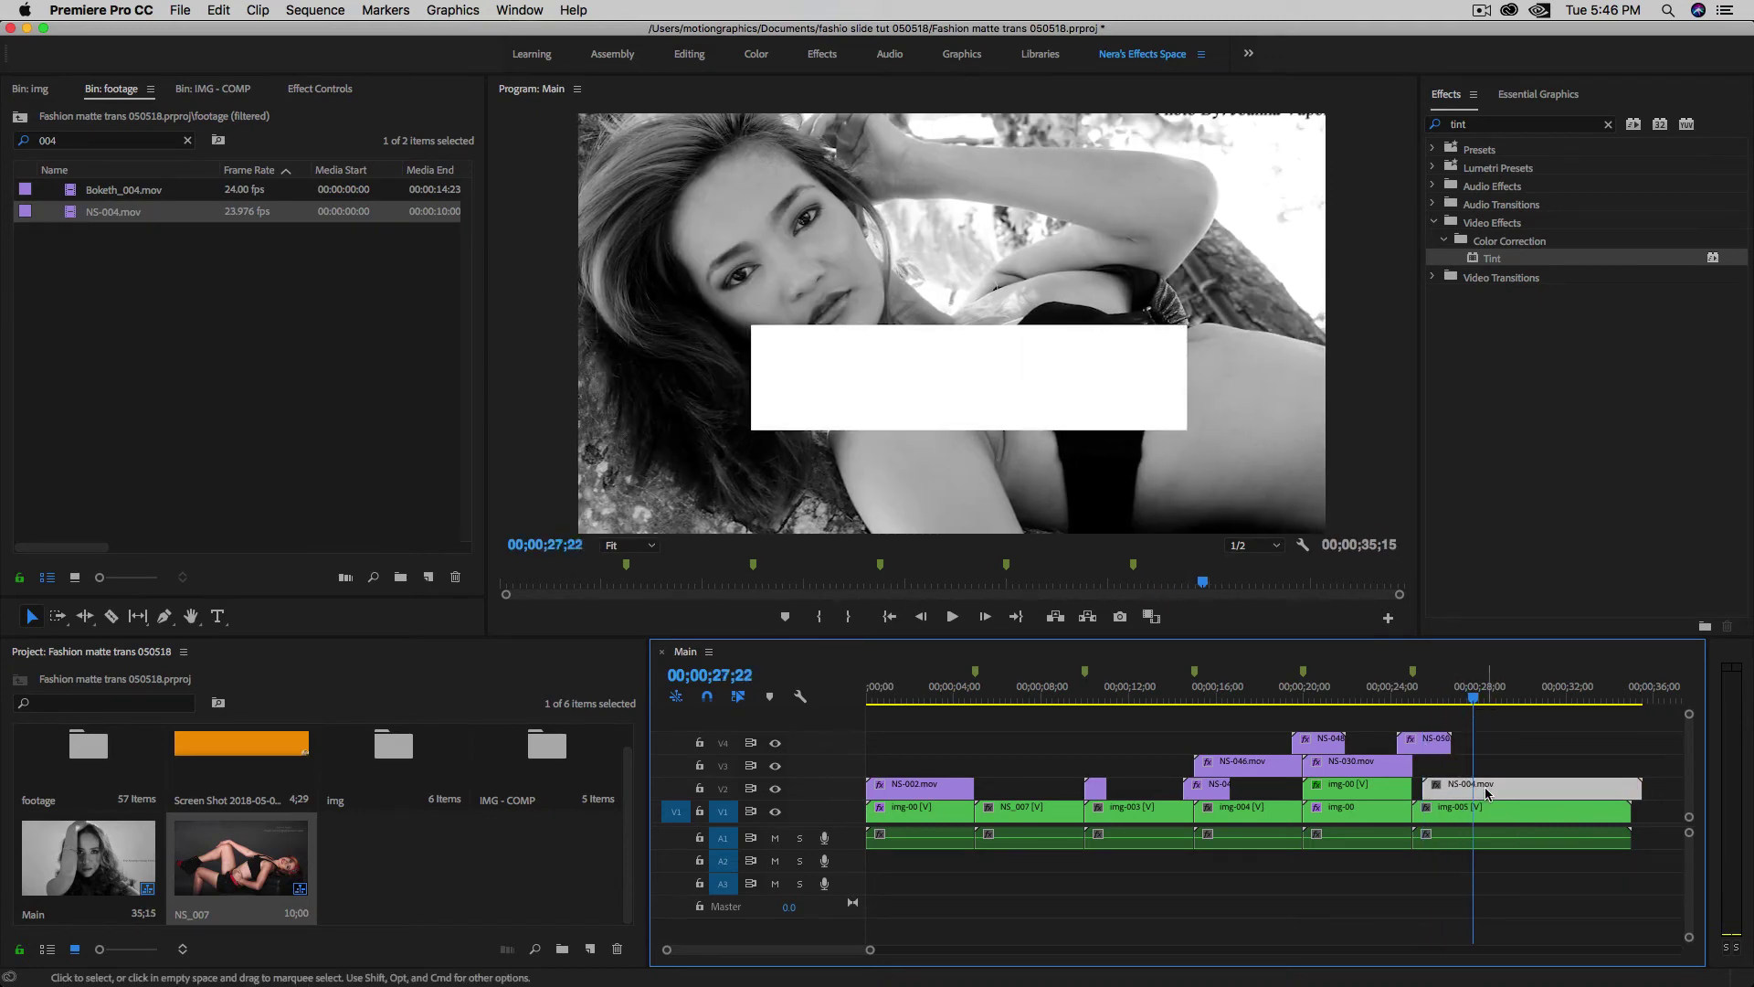
- Find NS-005.mov in the footage bin and place it on V3 directly above NS-004.mov with the same start
left_click(68, 141)
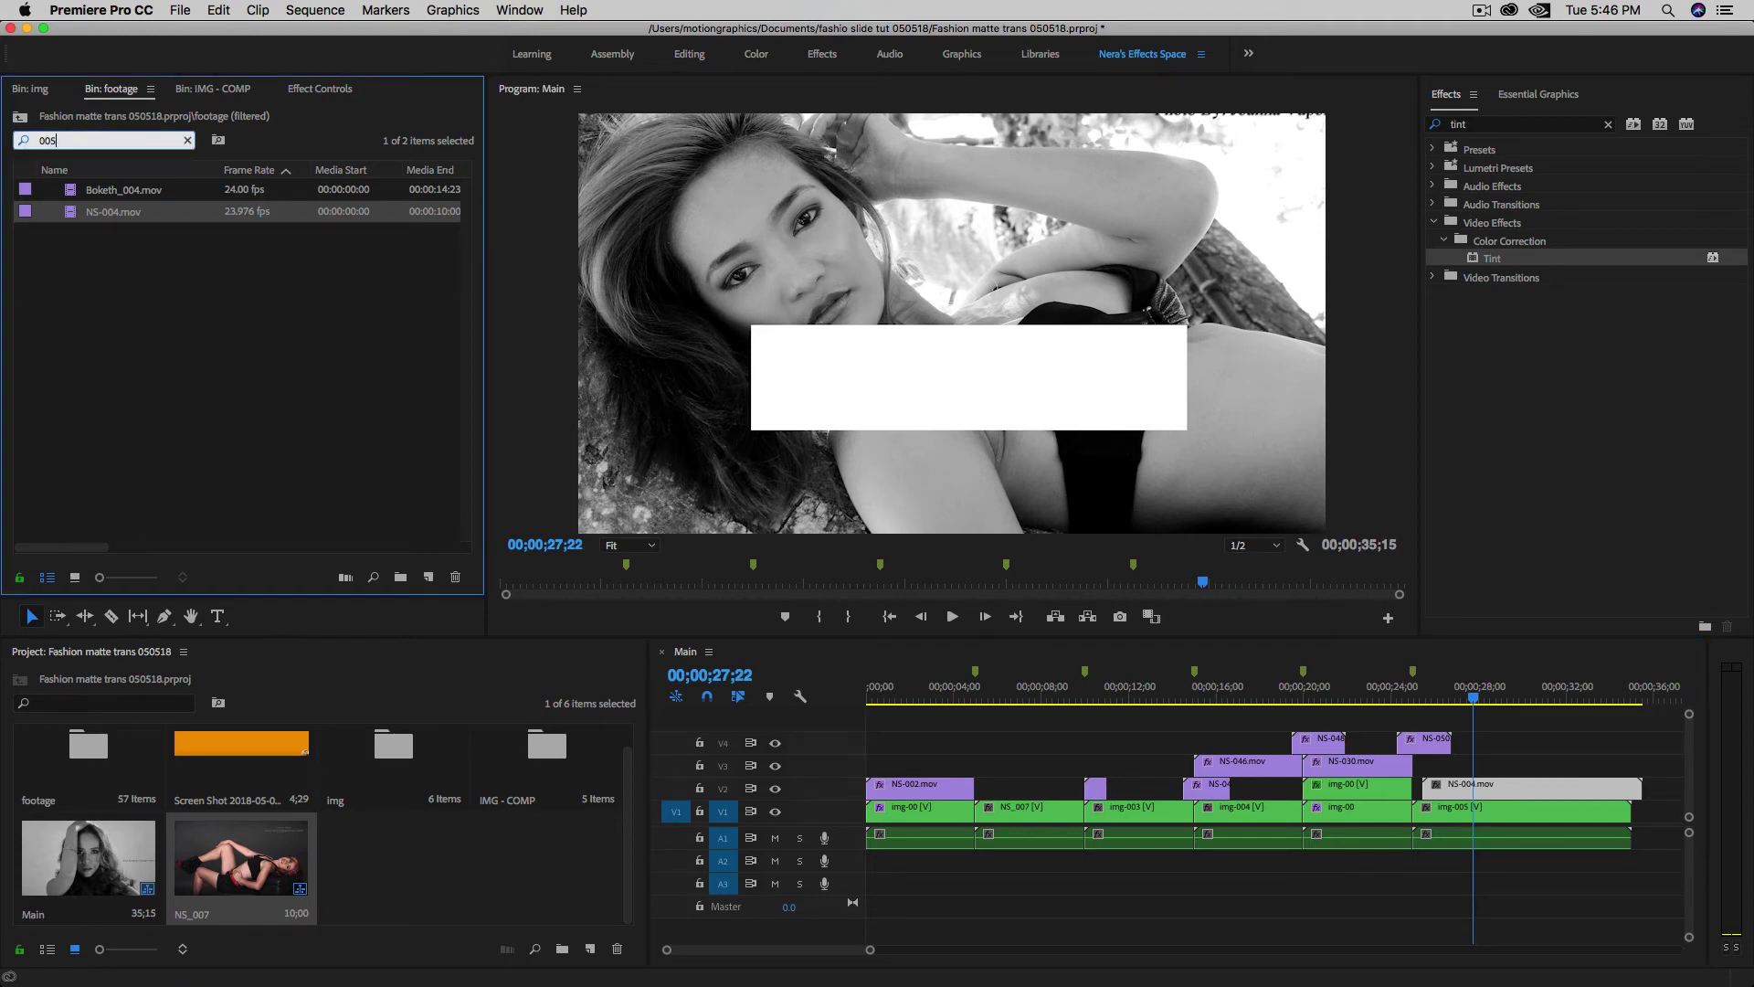
key("Return")
left_click(89, 273)
left_click(78, 197)
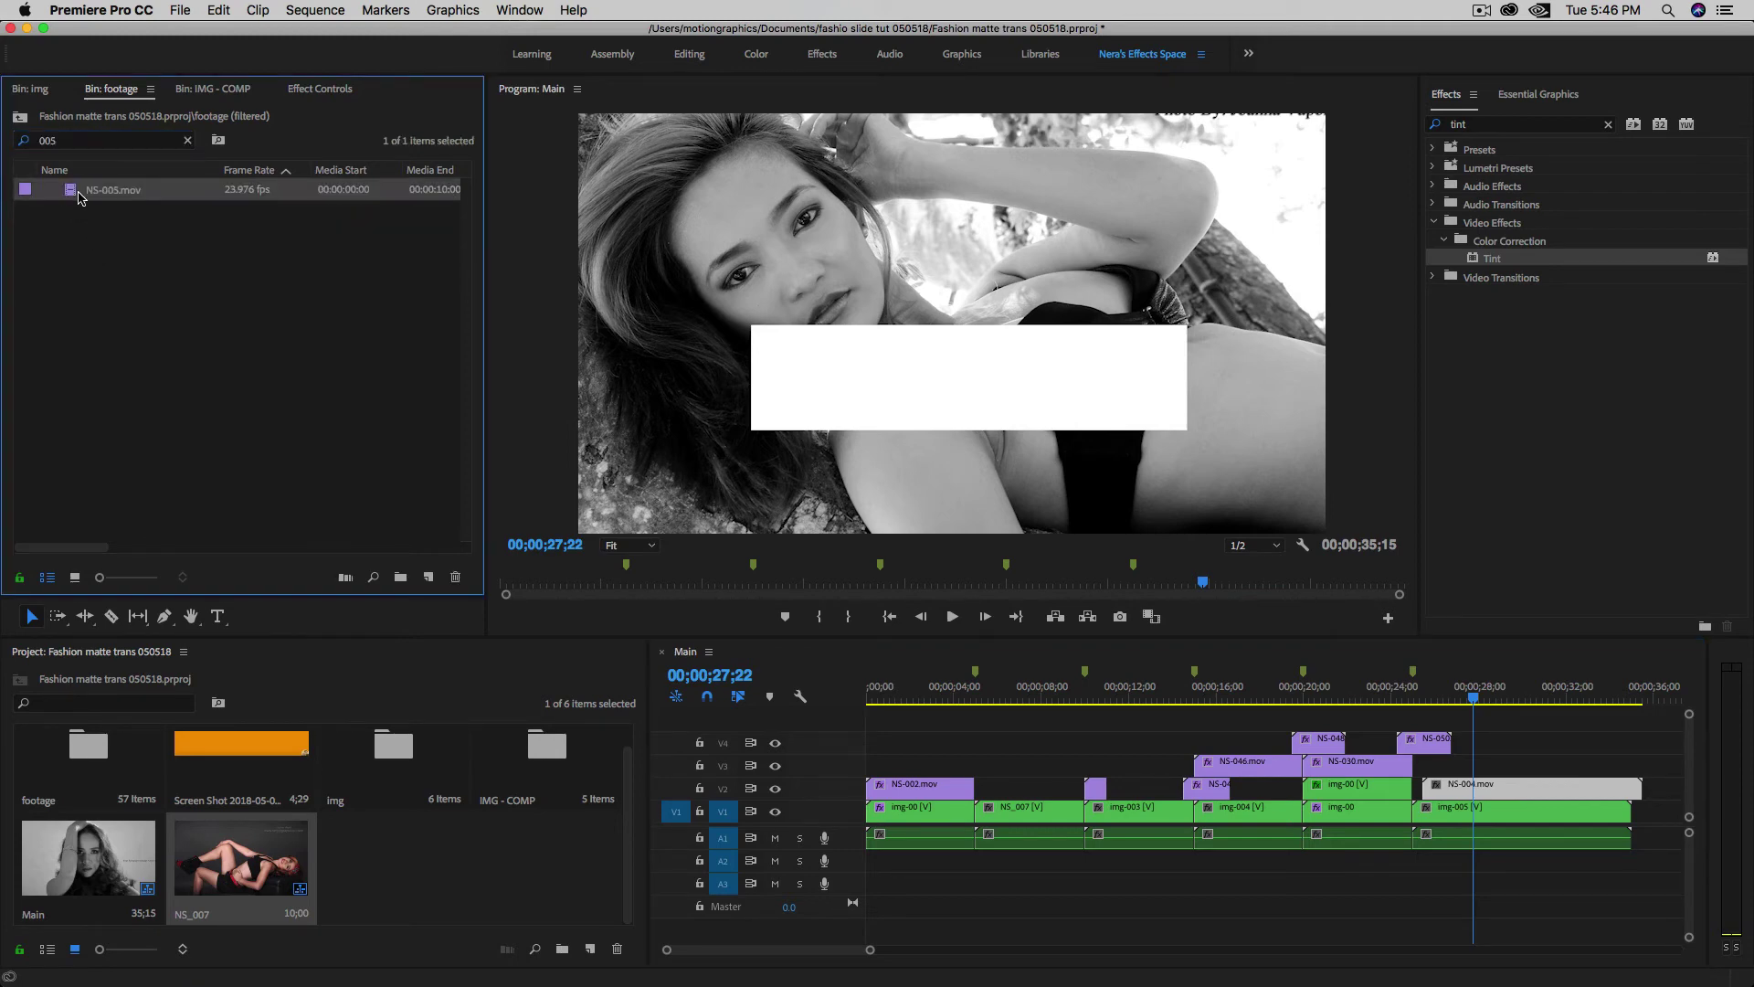
left_click_drag(75, 198, 1427, 775)
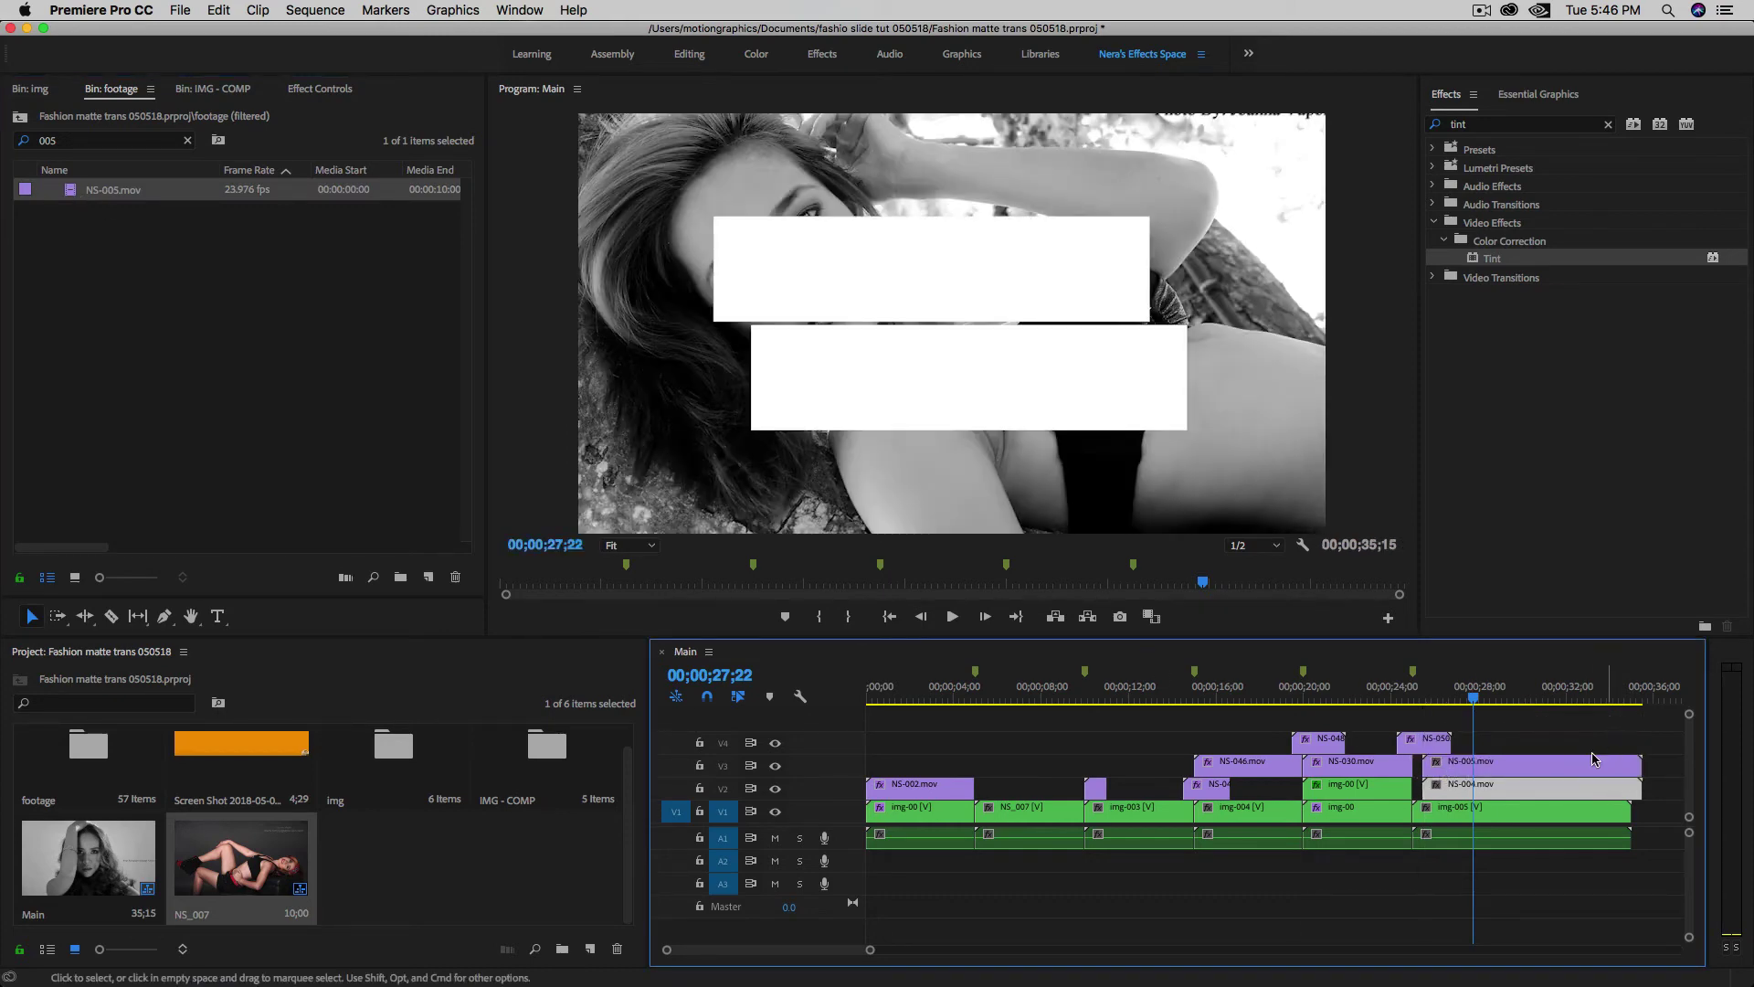
left_click_drag(1462, 693, 1477, 694)
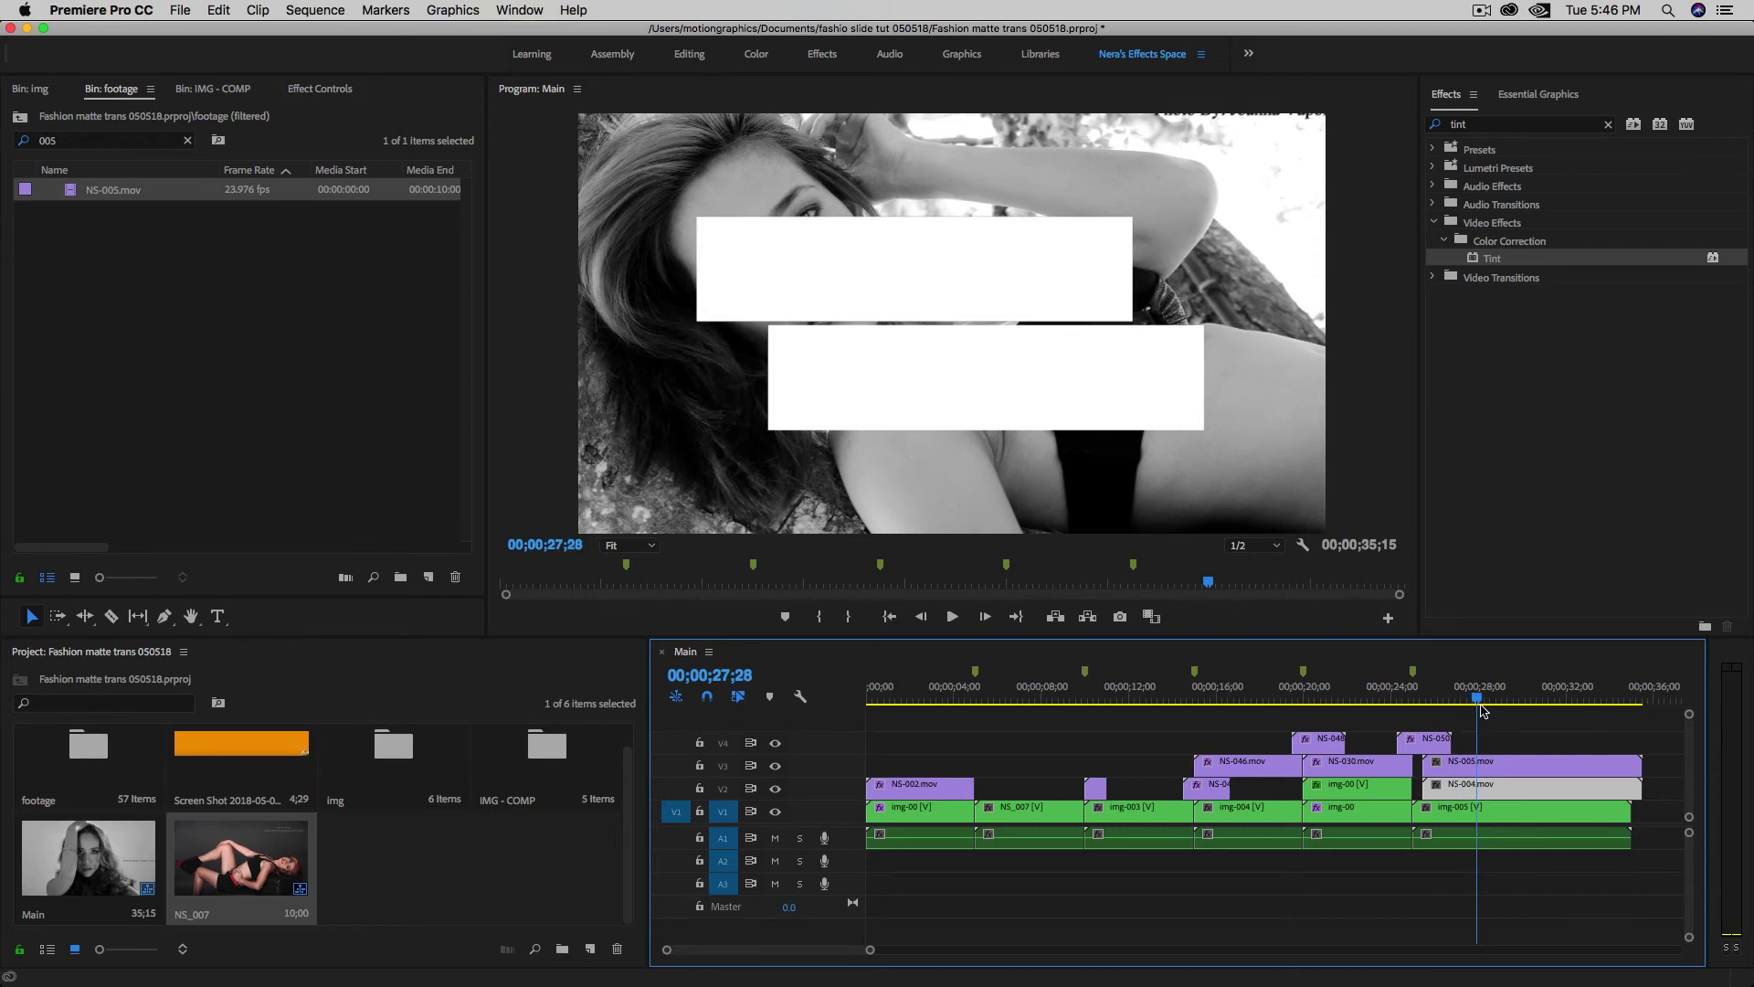
- Nest NS-004.mov and NS-005.mov together as a sequence named NS-004-005
left_click(1553, 763, "shift")
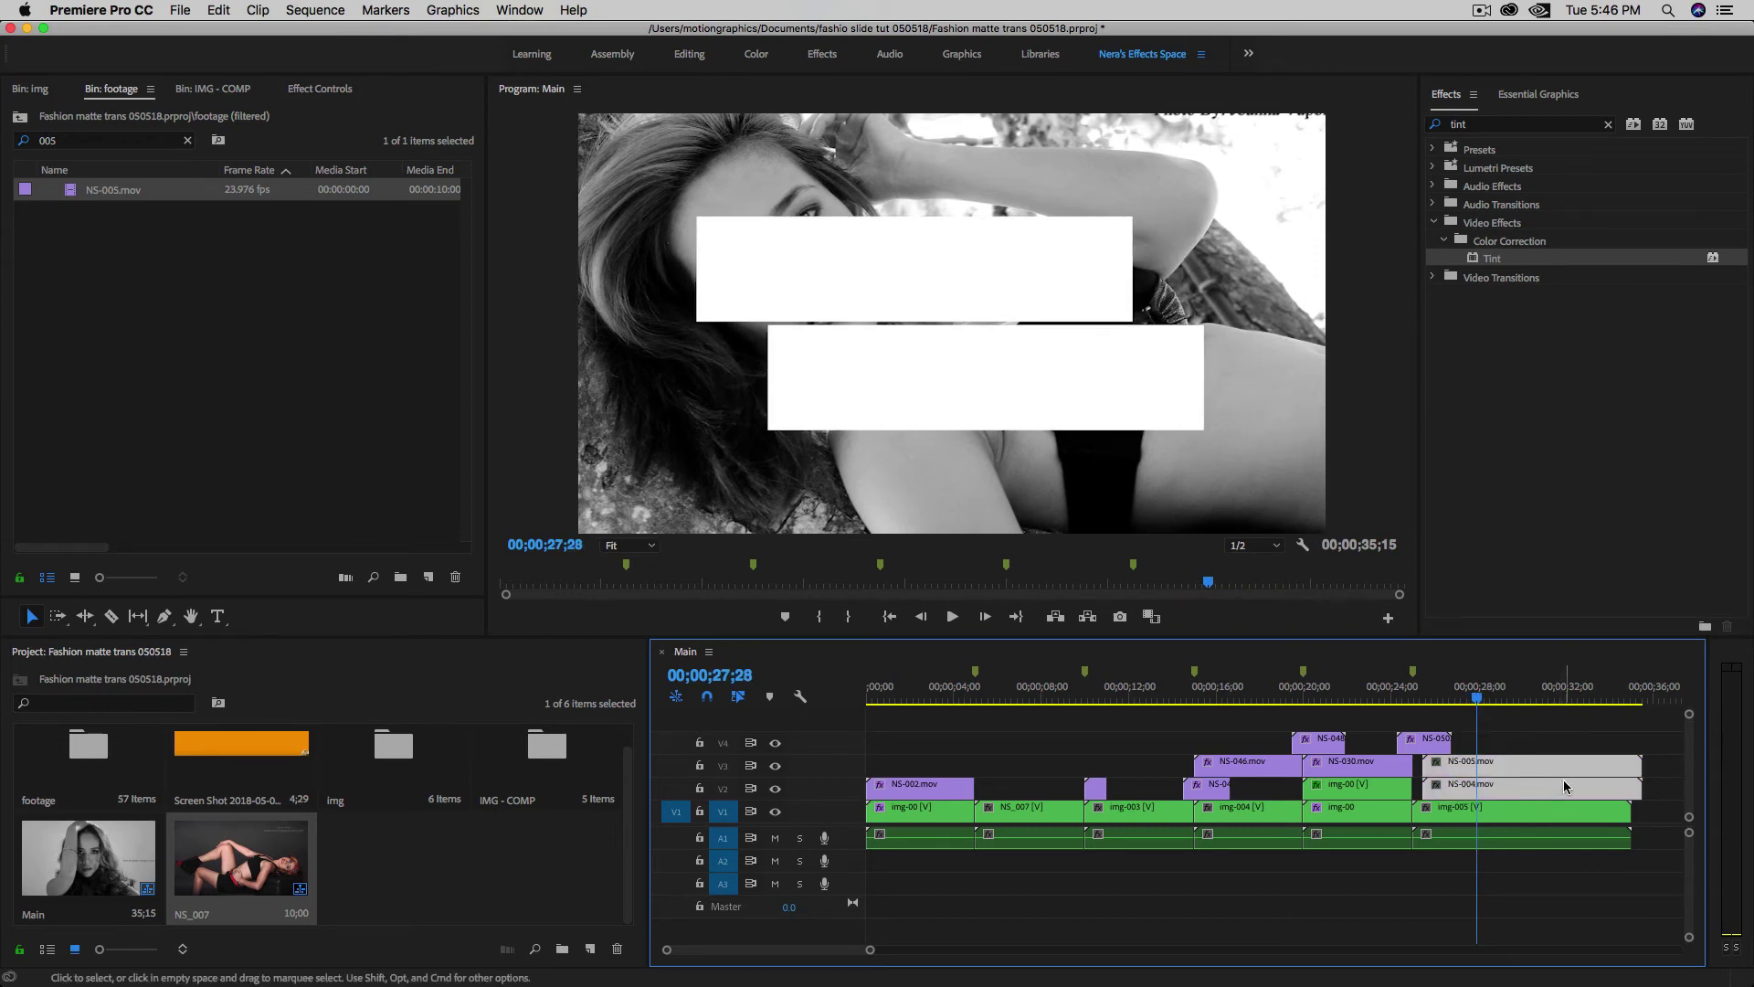
right_click(1564, 781)
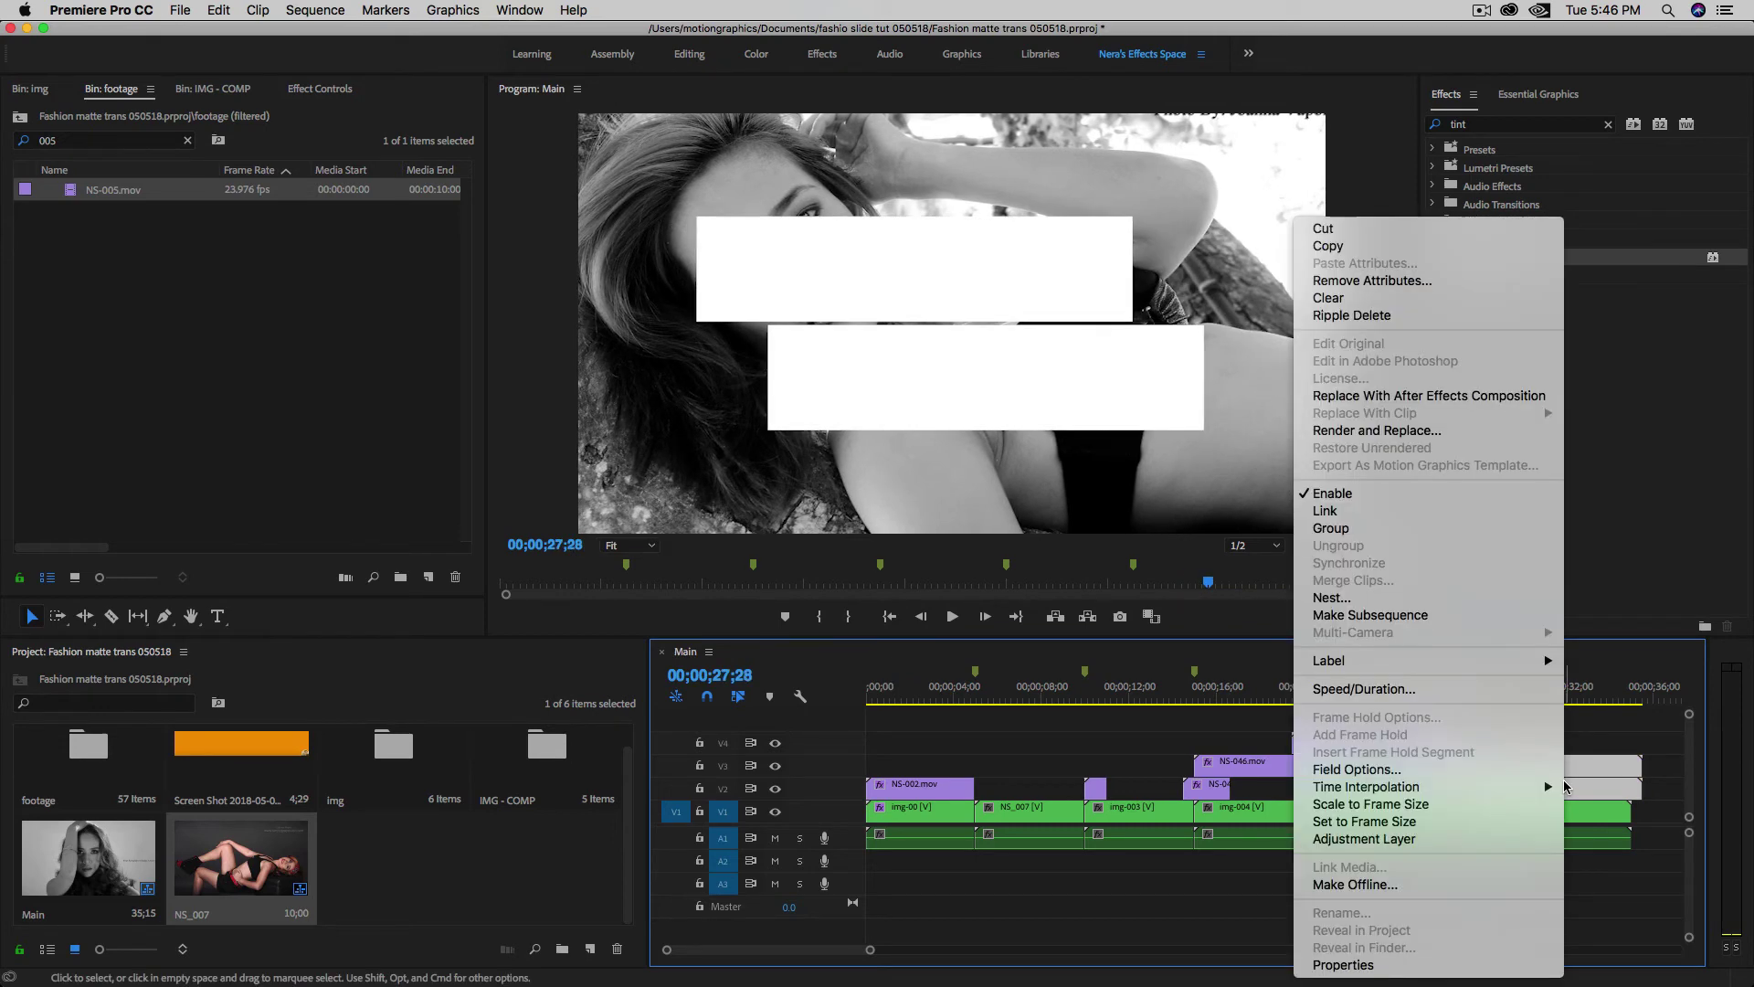
left_click(1350, 599)
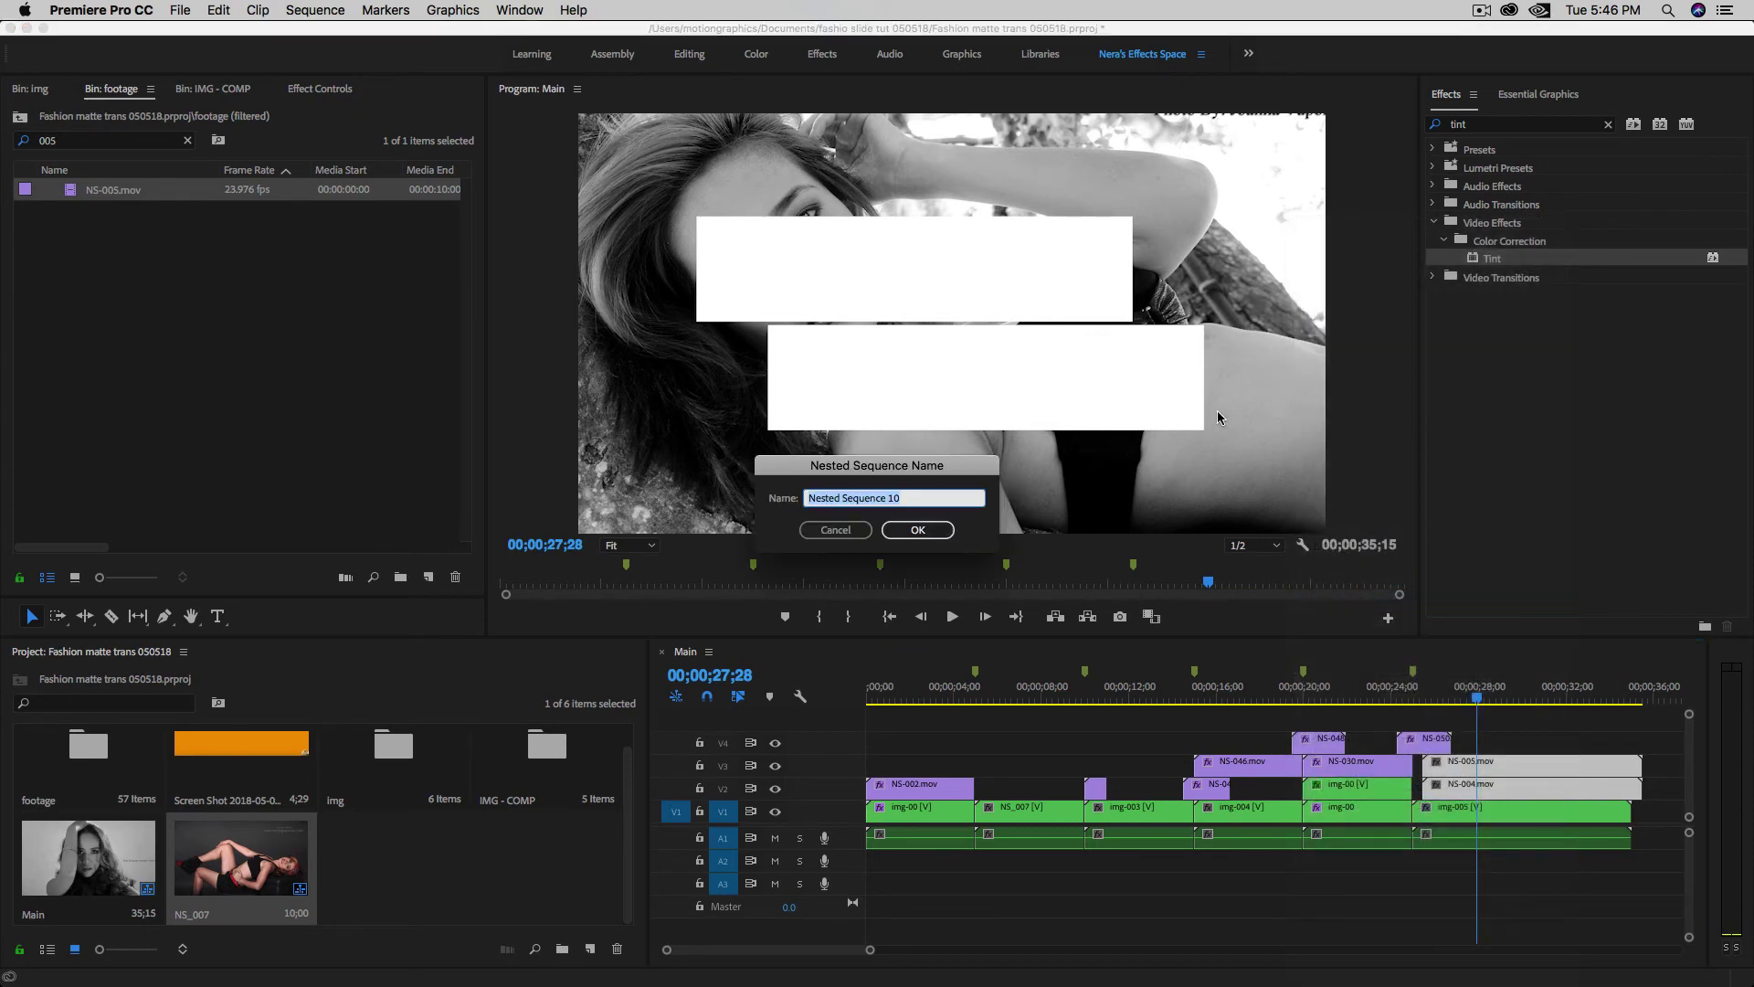
type("NS-004-005")
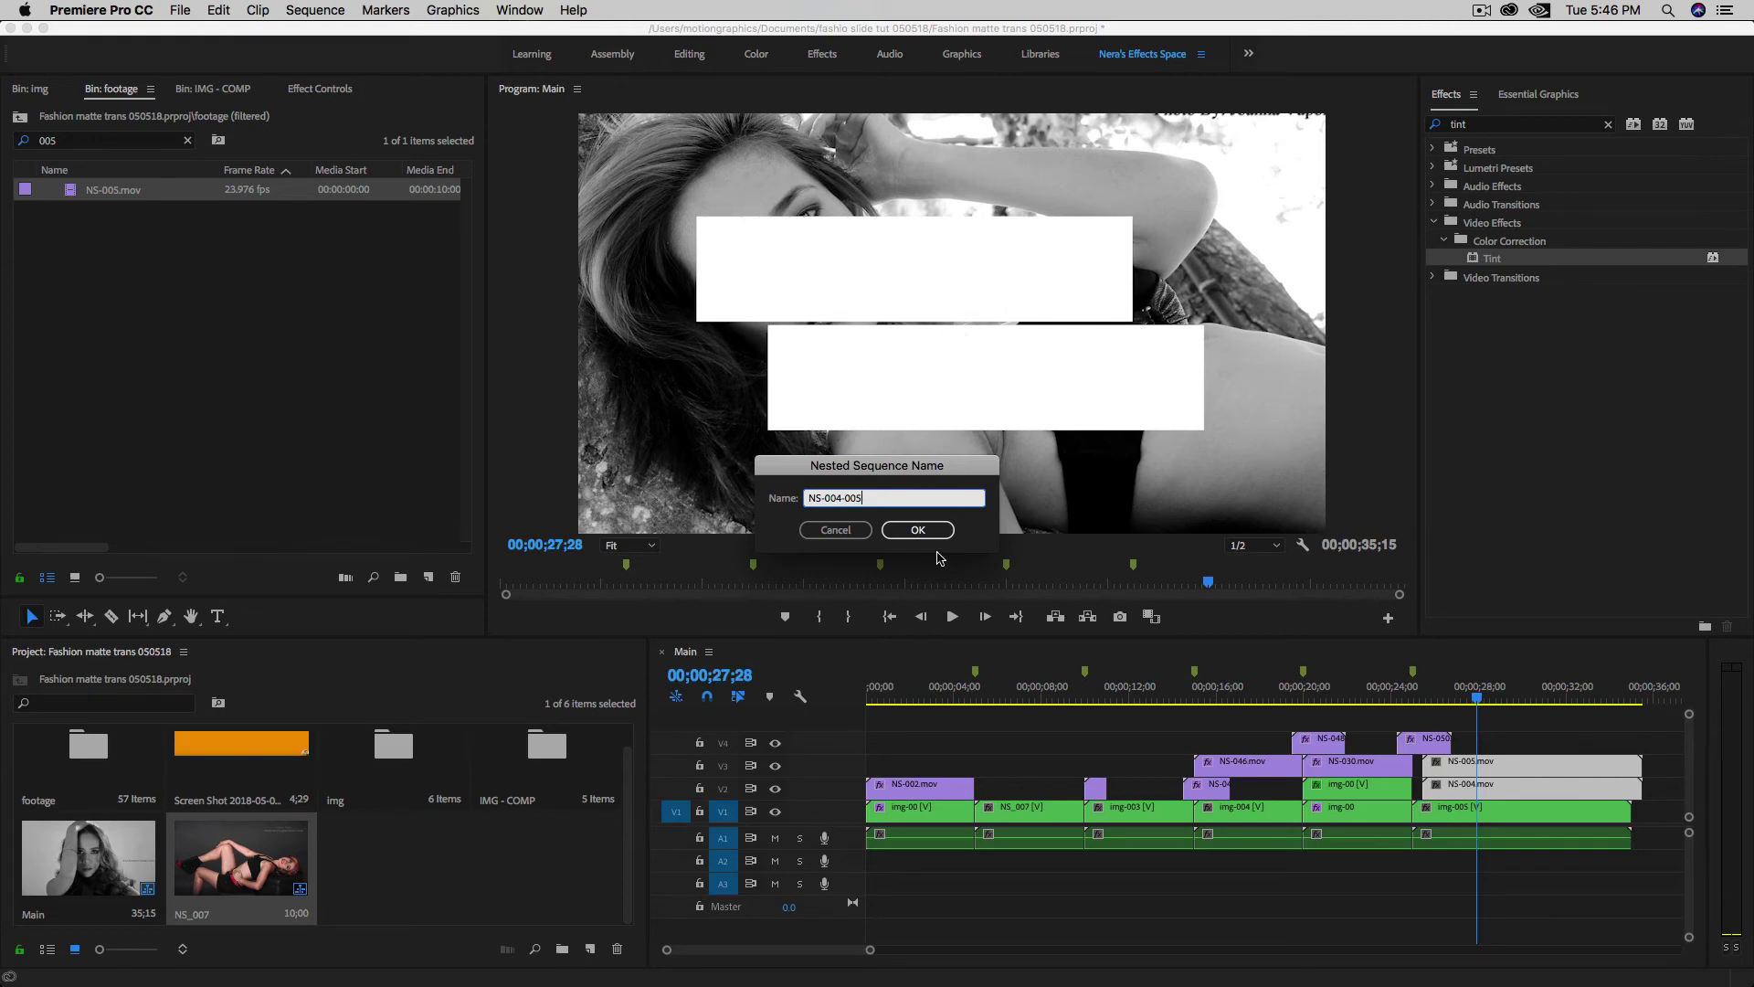
left_click(919, 530)
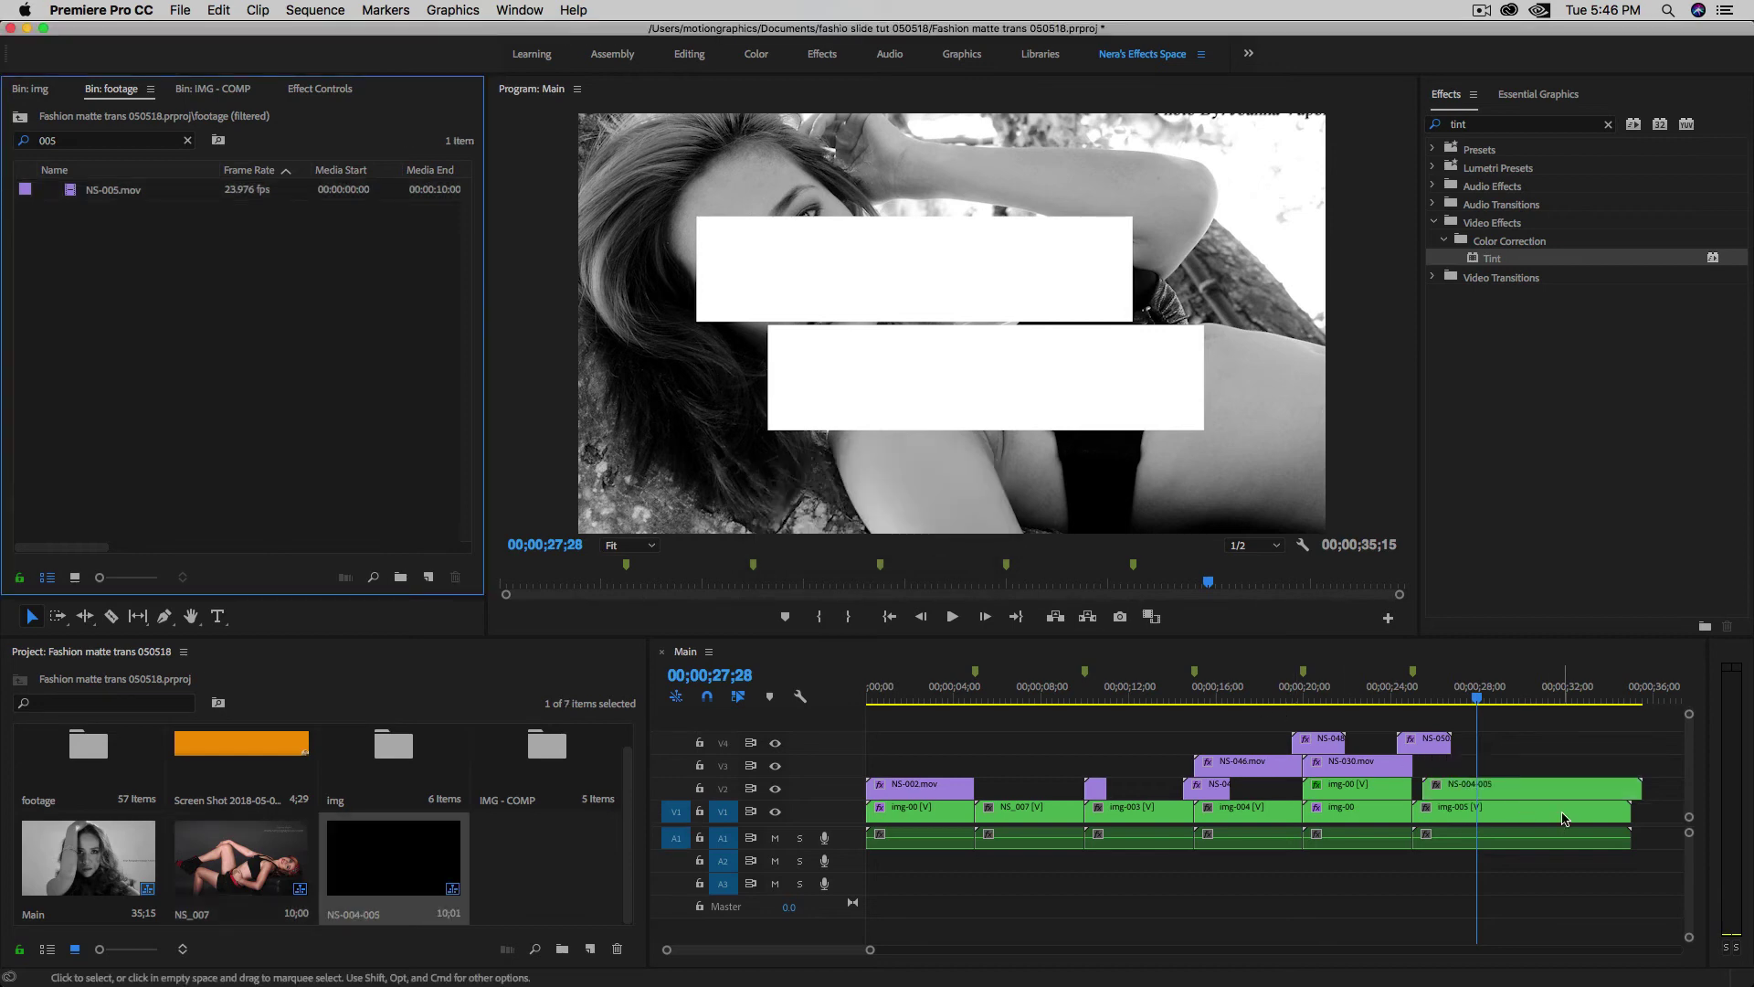
- Open the nested NS-004-005 sequence and move NS-005.mov up to V4
double_click(1511, 793)
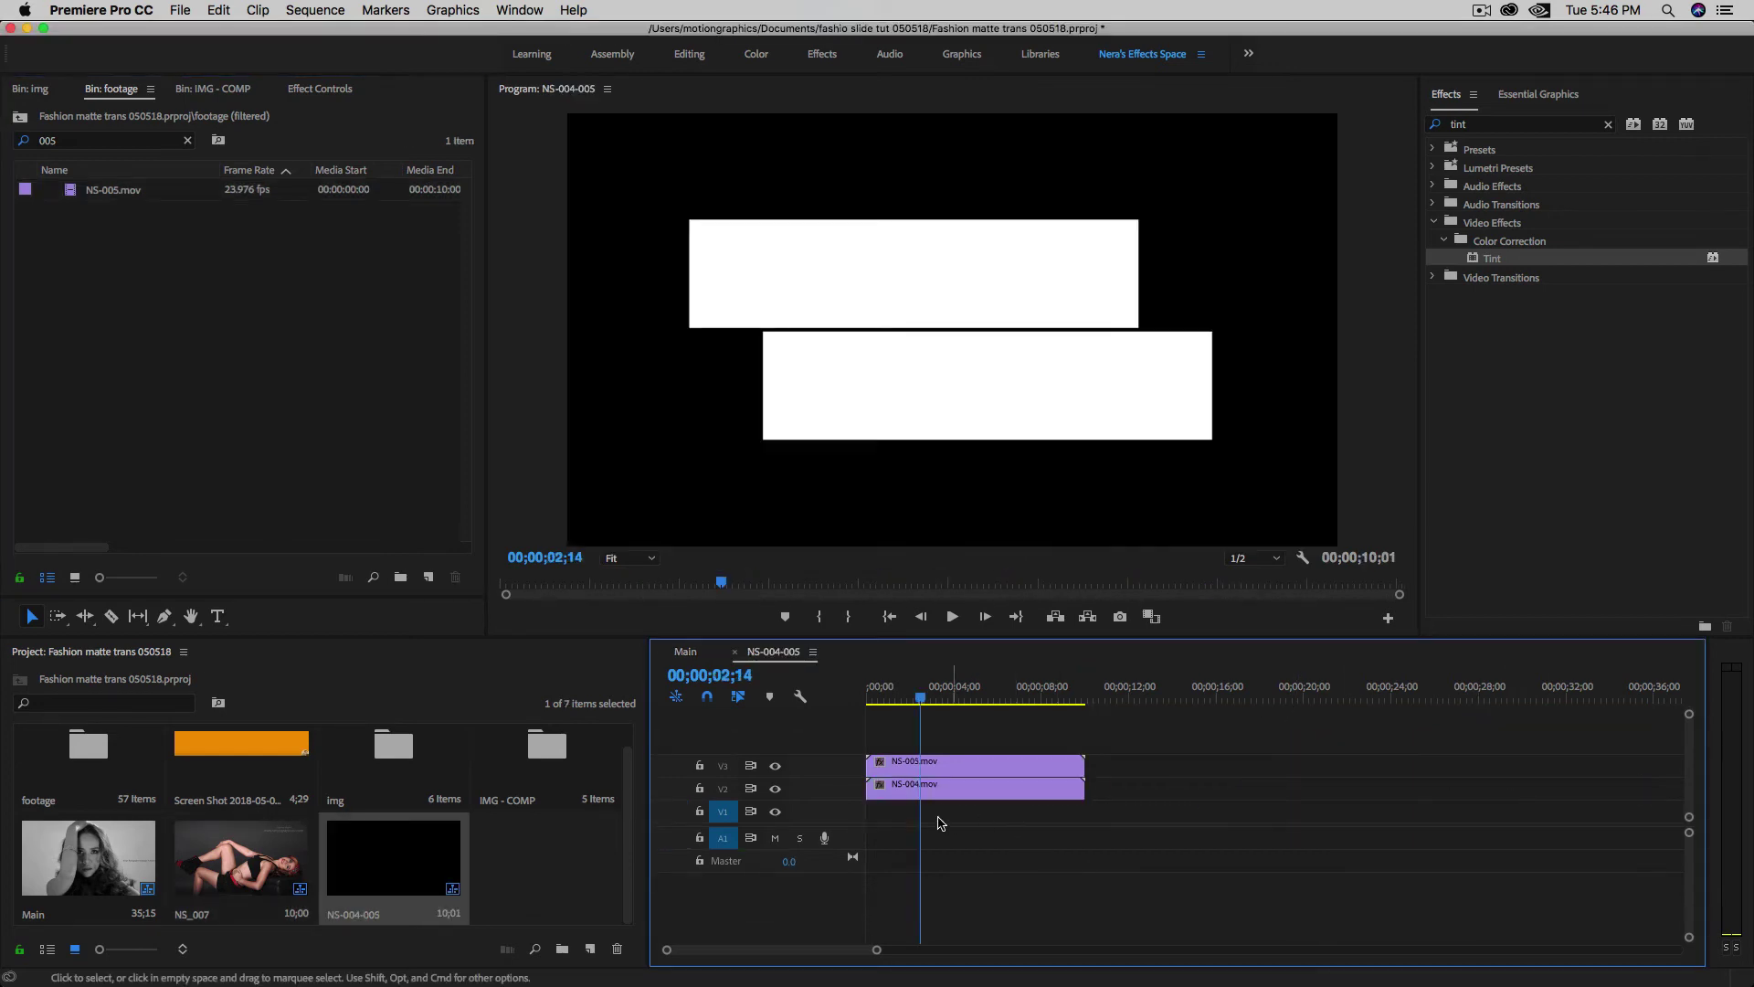
left_click(922, 768)
left_click_drag(921, 763, 934, 740)
- Place img-002 on V1 and img-003 on V3 from the IMG - COMP bin, both at the start of the sequence
left_click(210, 87)
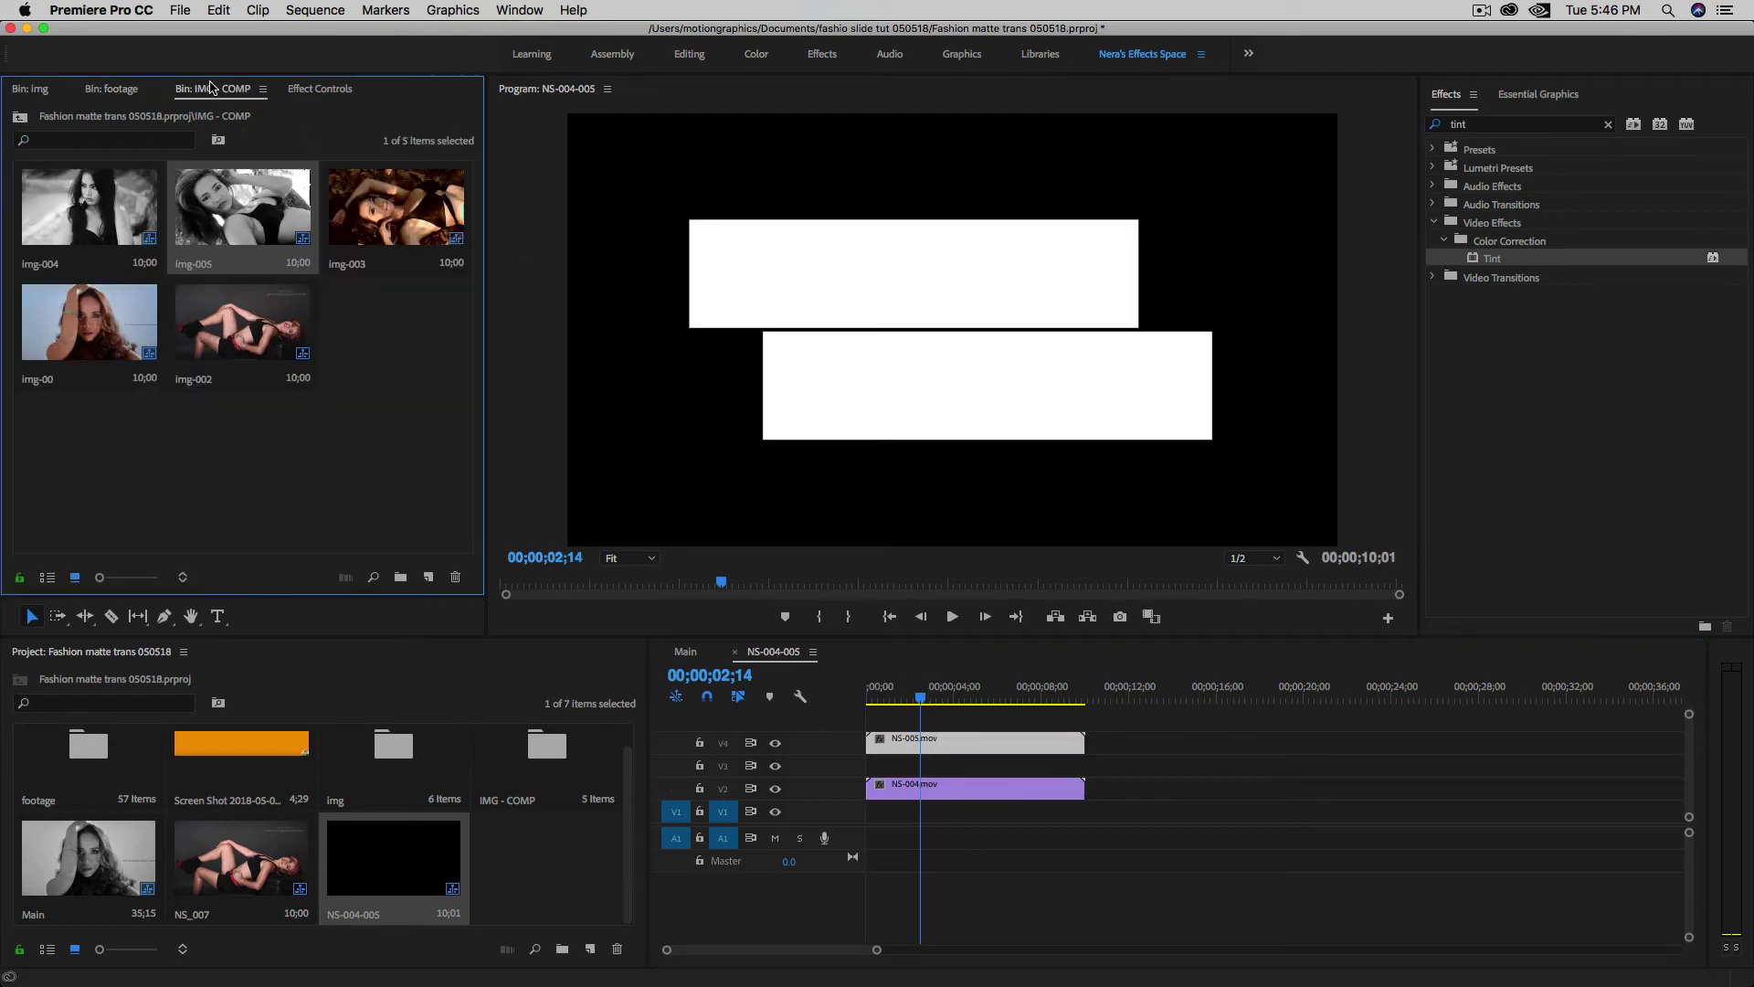
left_click_drag(243, 327, 891, 850)
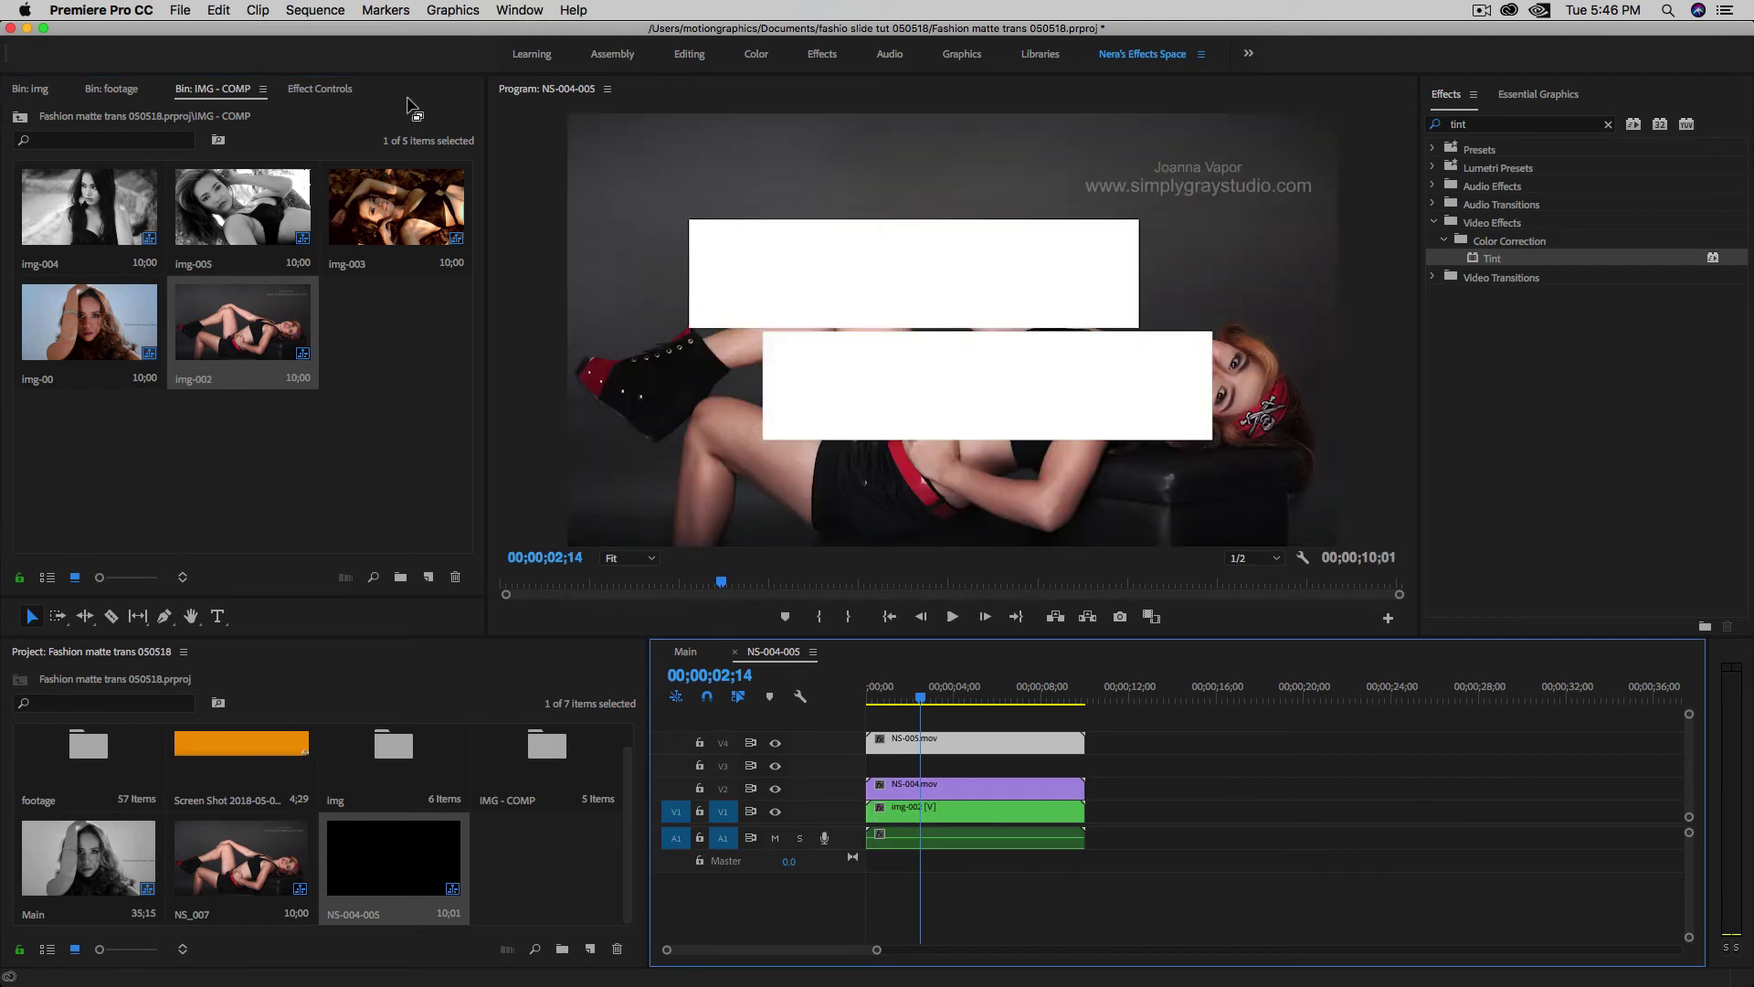
left_click(320, 89)
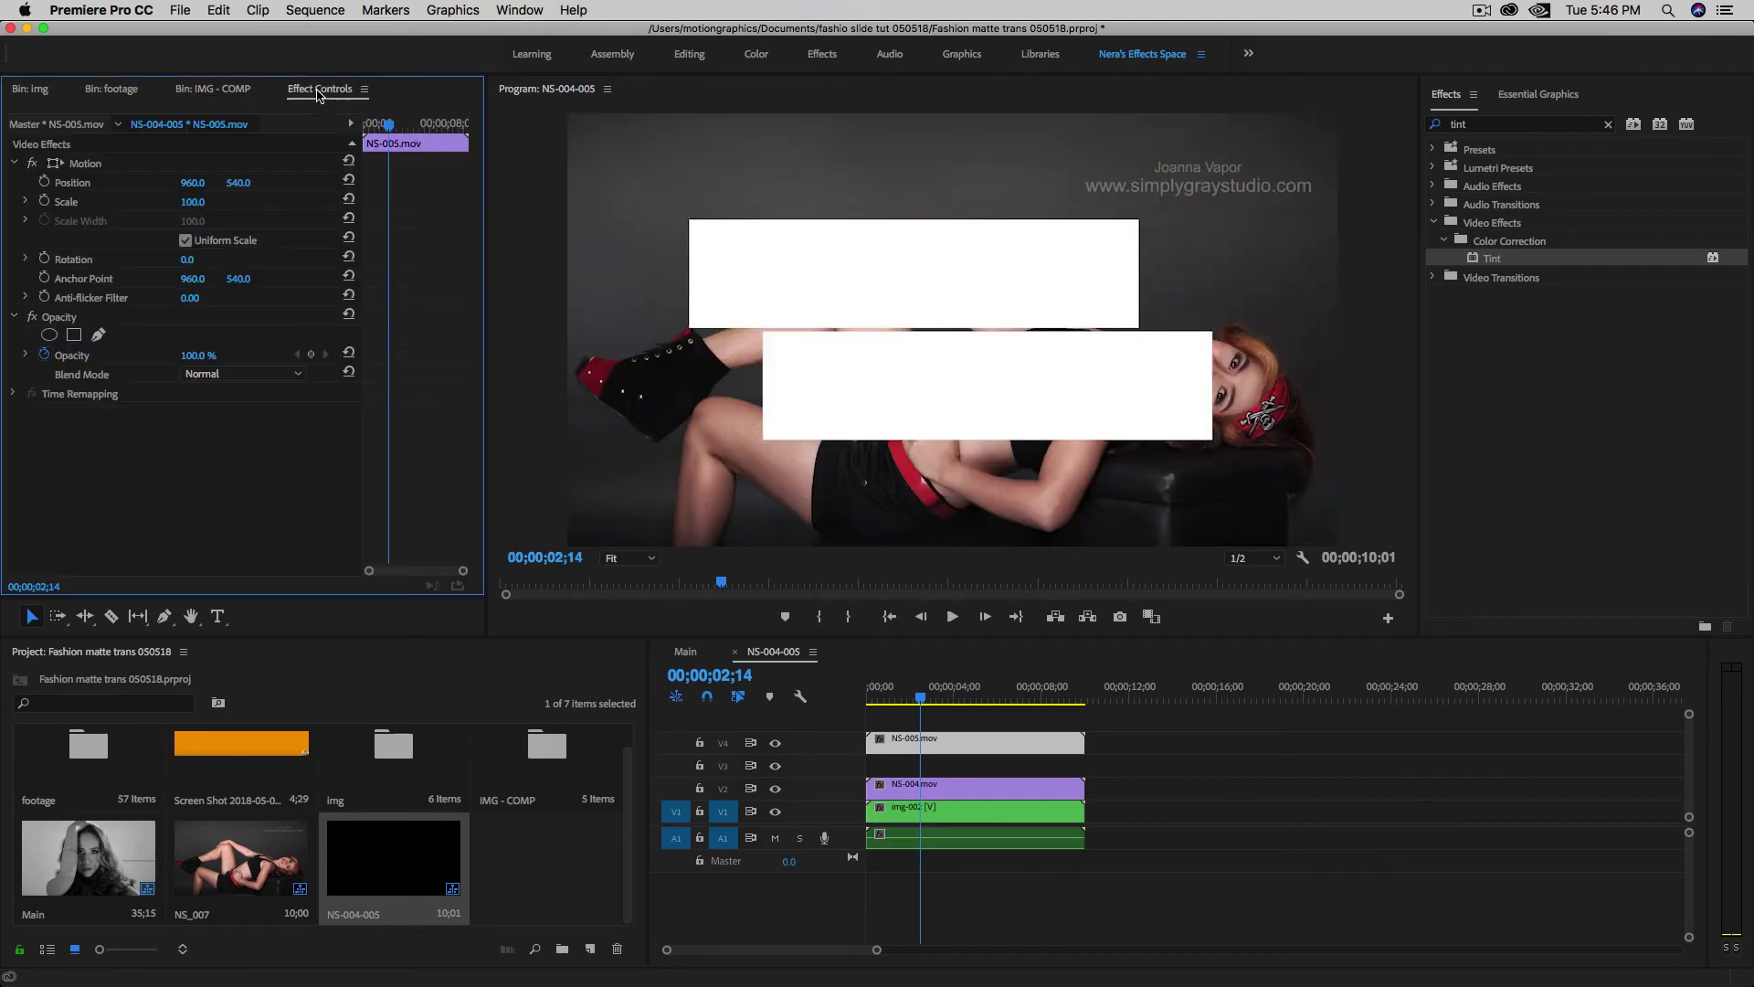
left_click(213, 89)
left_click(395, 210)
left_click_drag(450, 214, 873, 767)
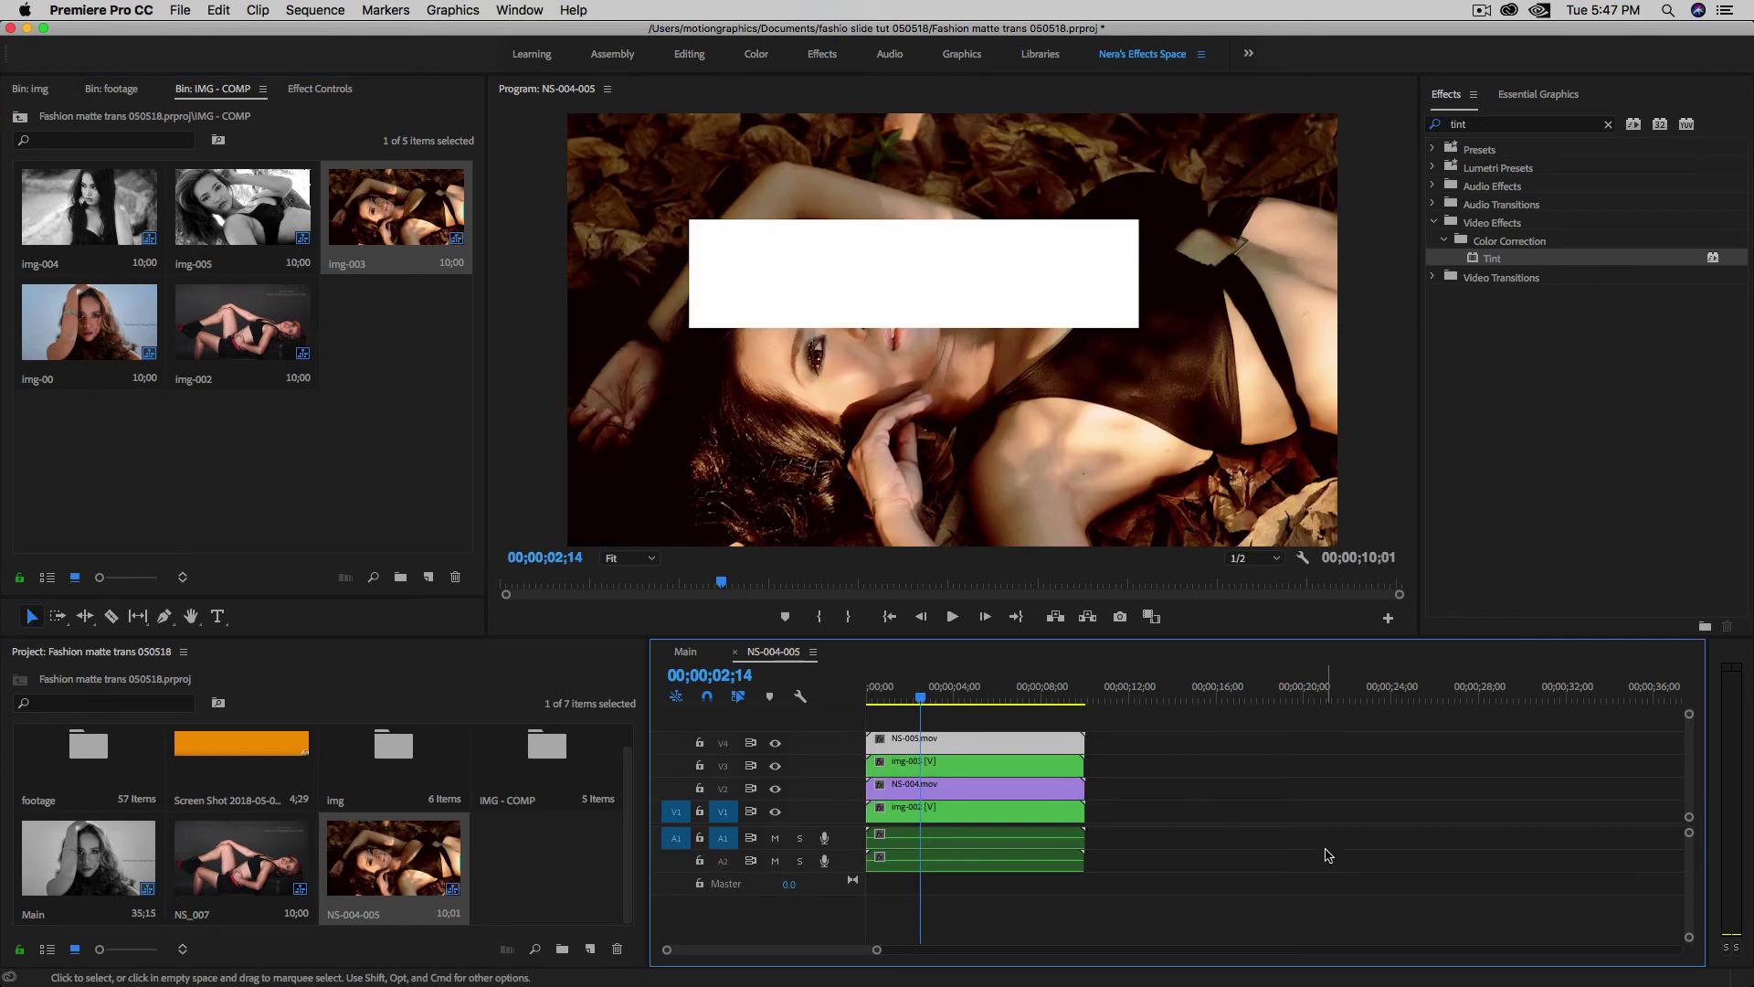
- Apply the Track Matte Key effect to img-002 on V1 and set its matte to Video 2
left_click(1608, 126)
left_click(1551, 123)
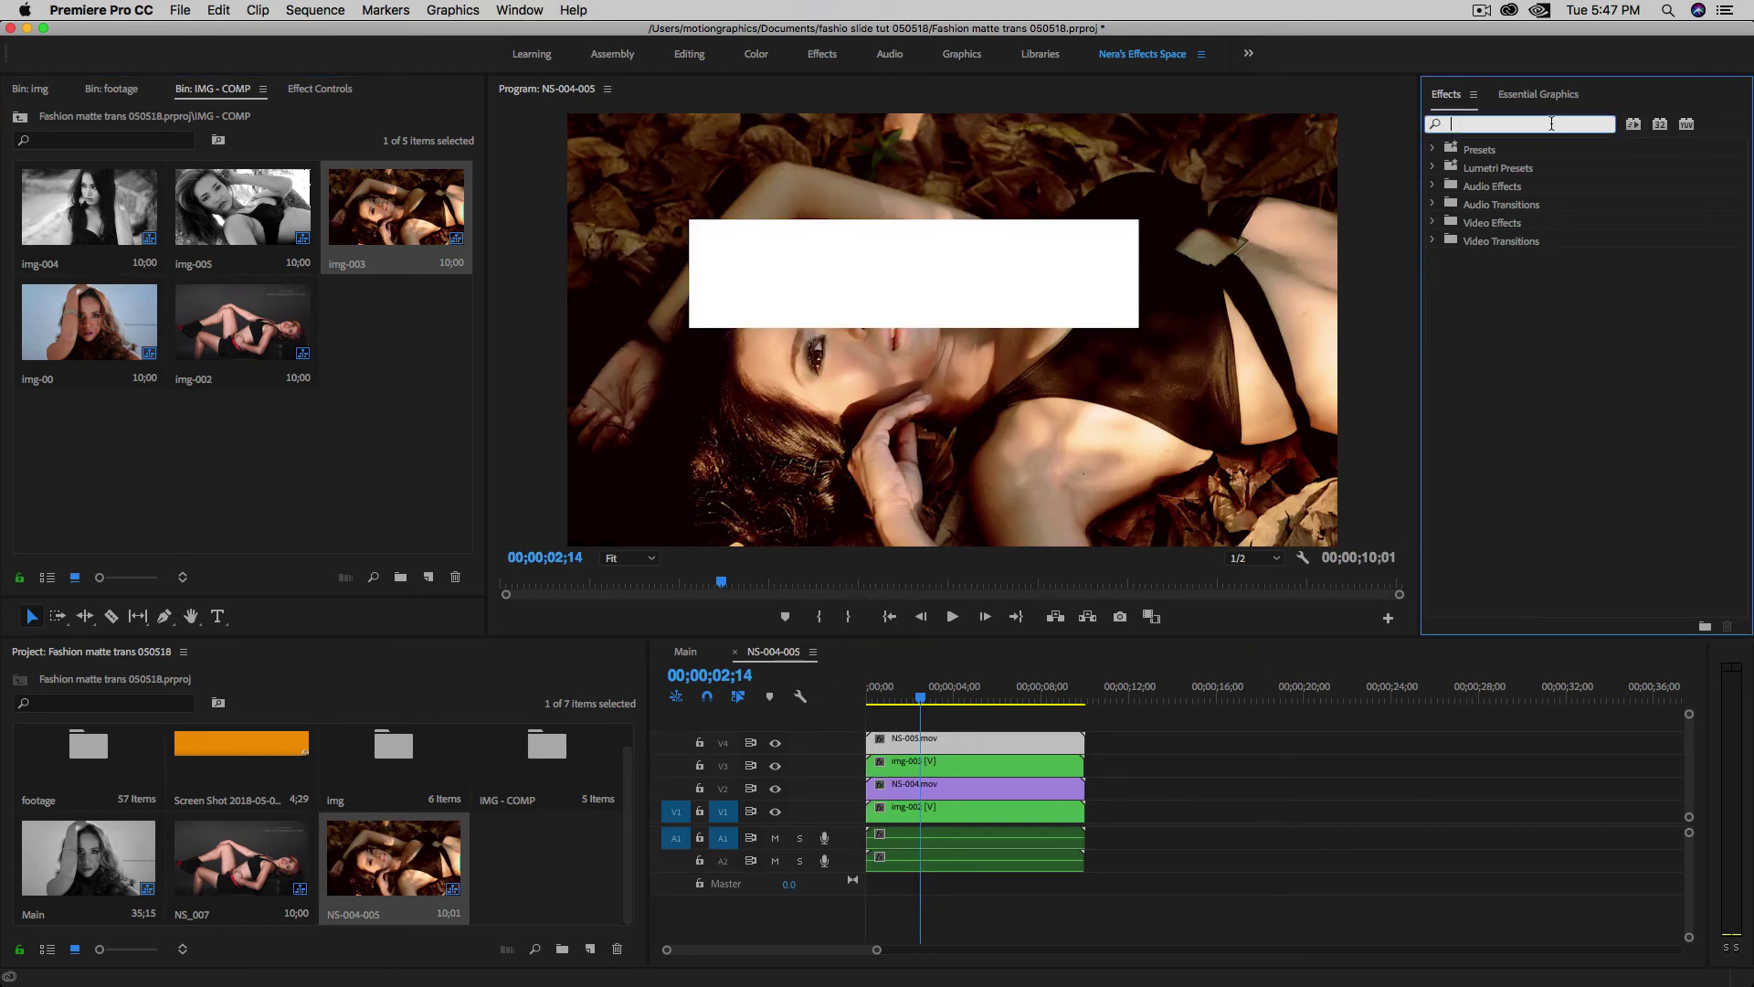
type("track")
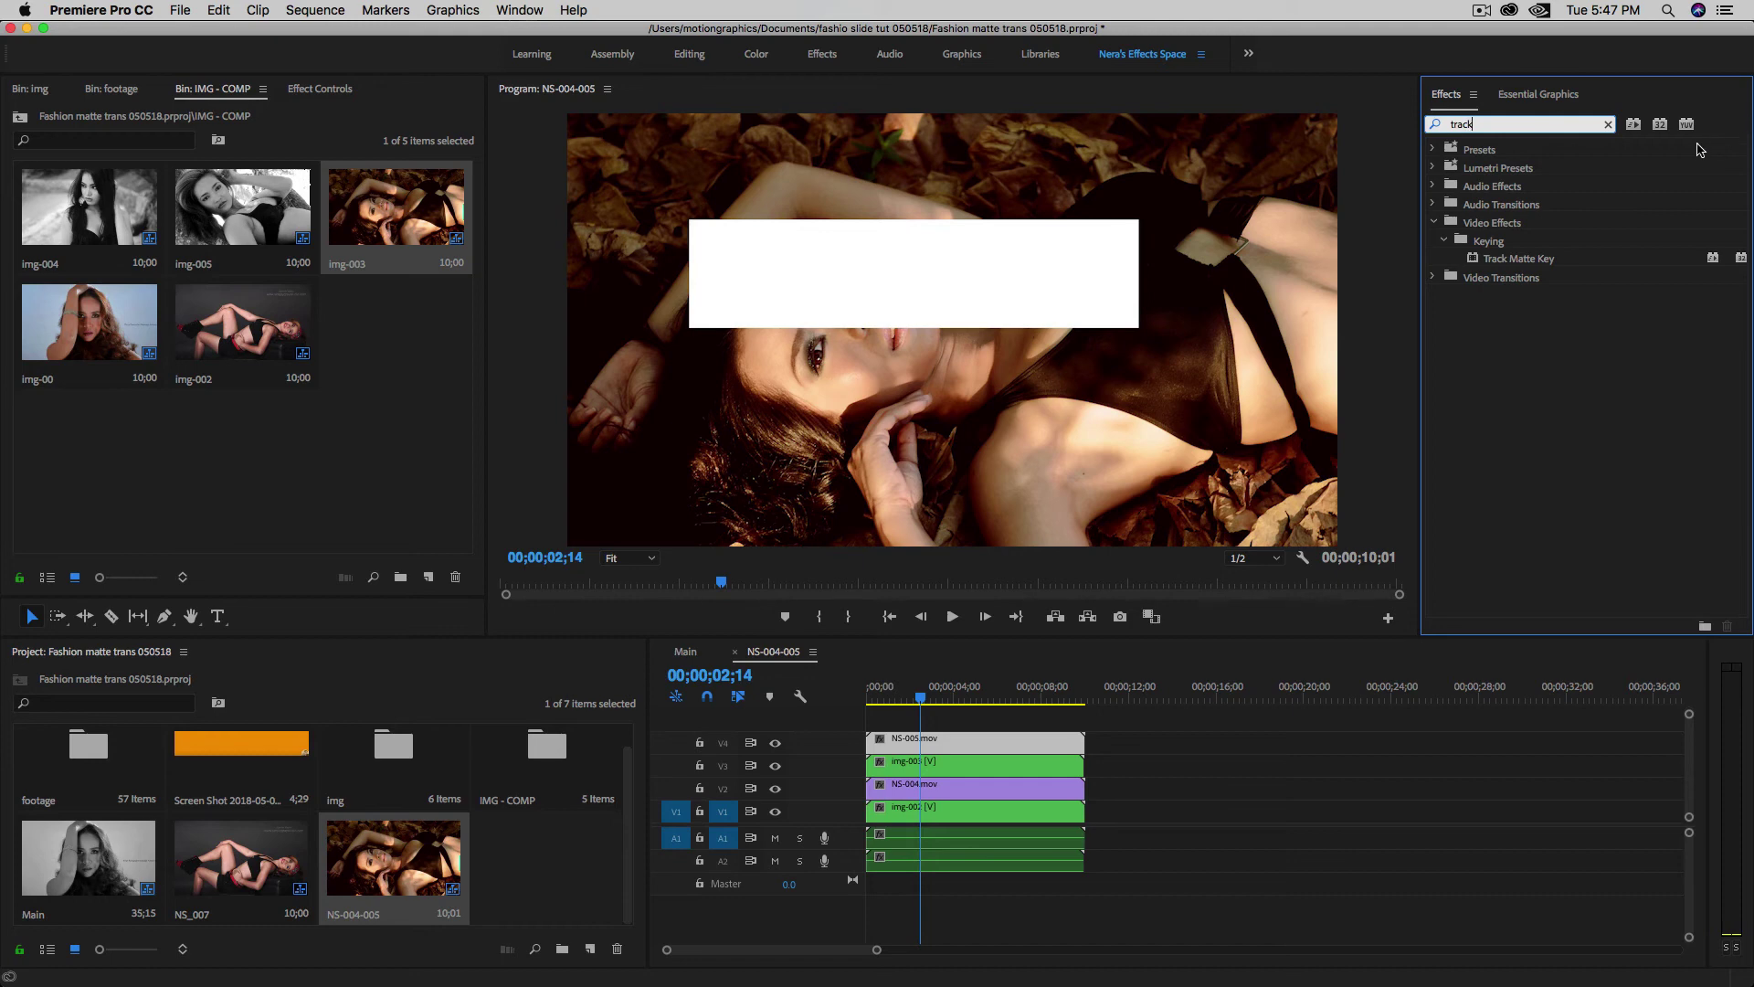
left_click(903, 815)
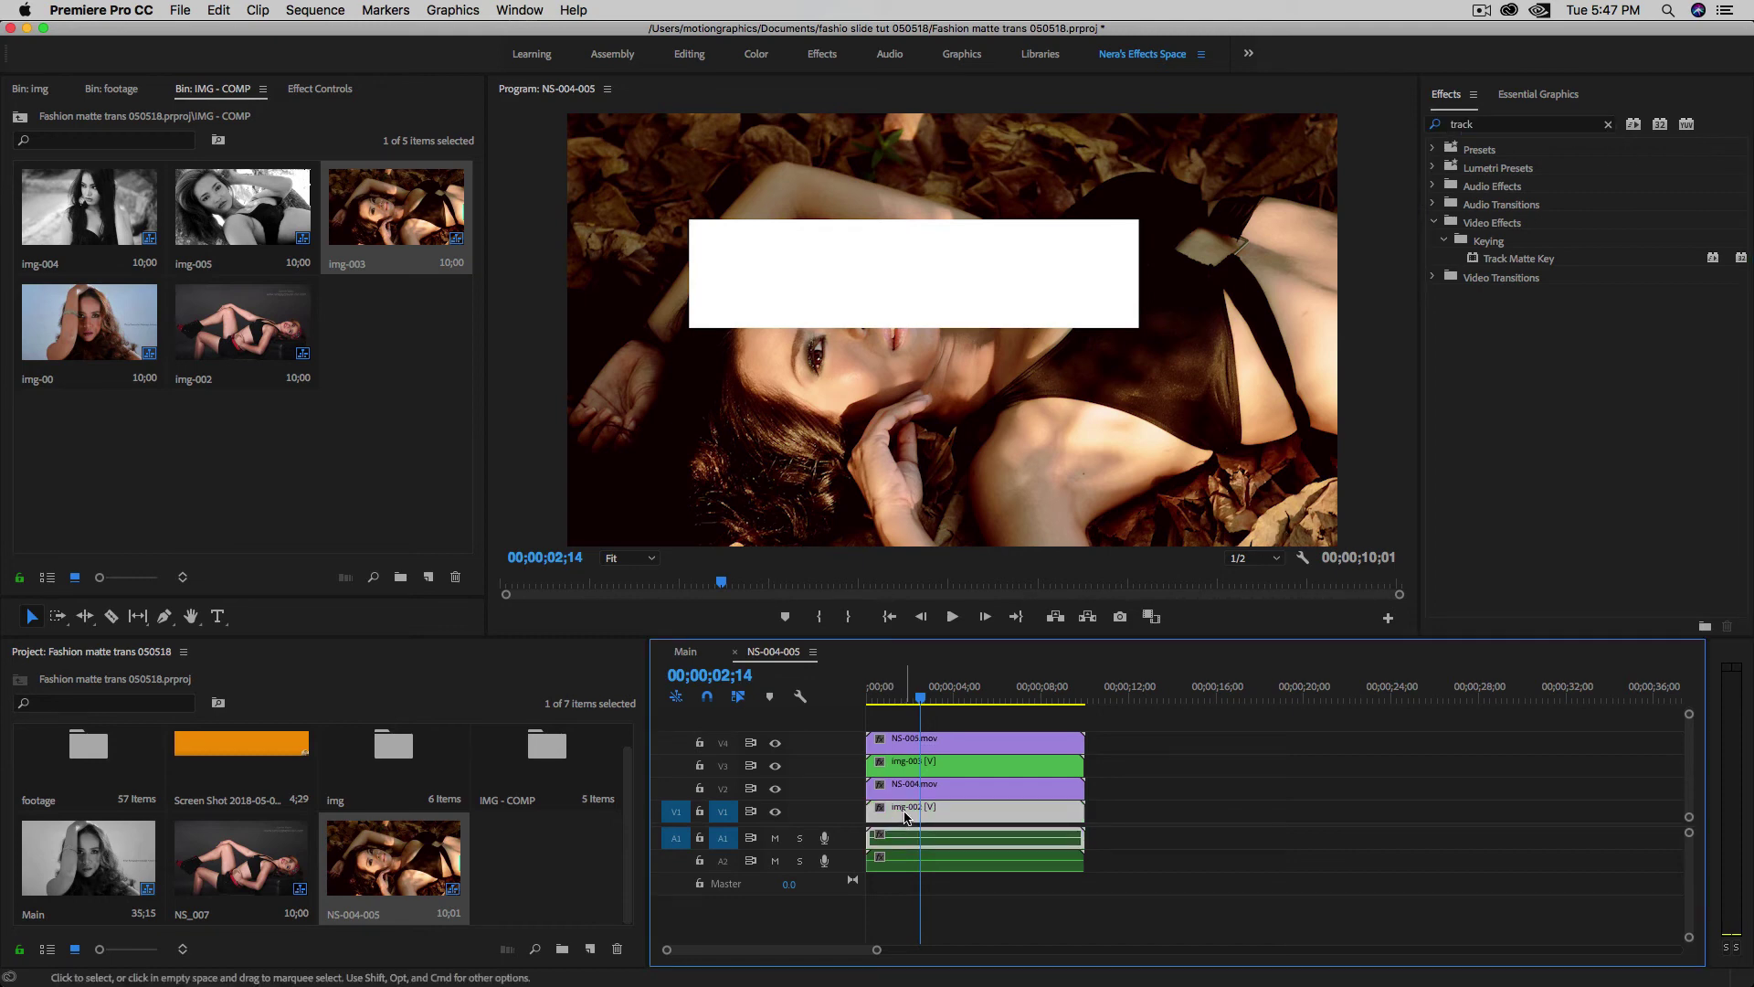
left_click(1511, 263)
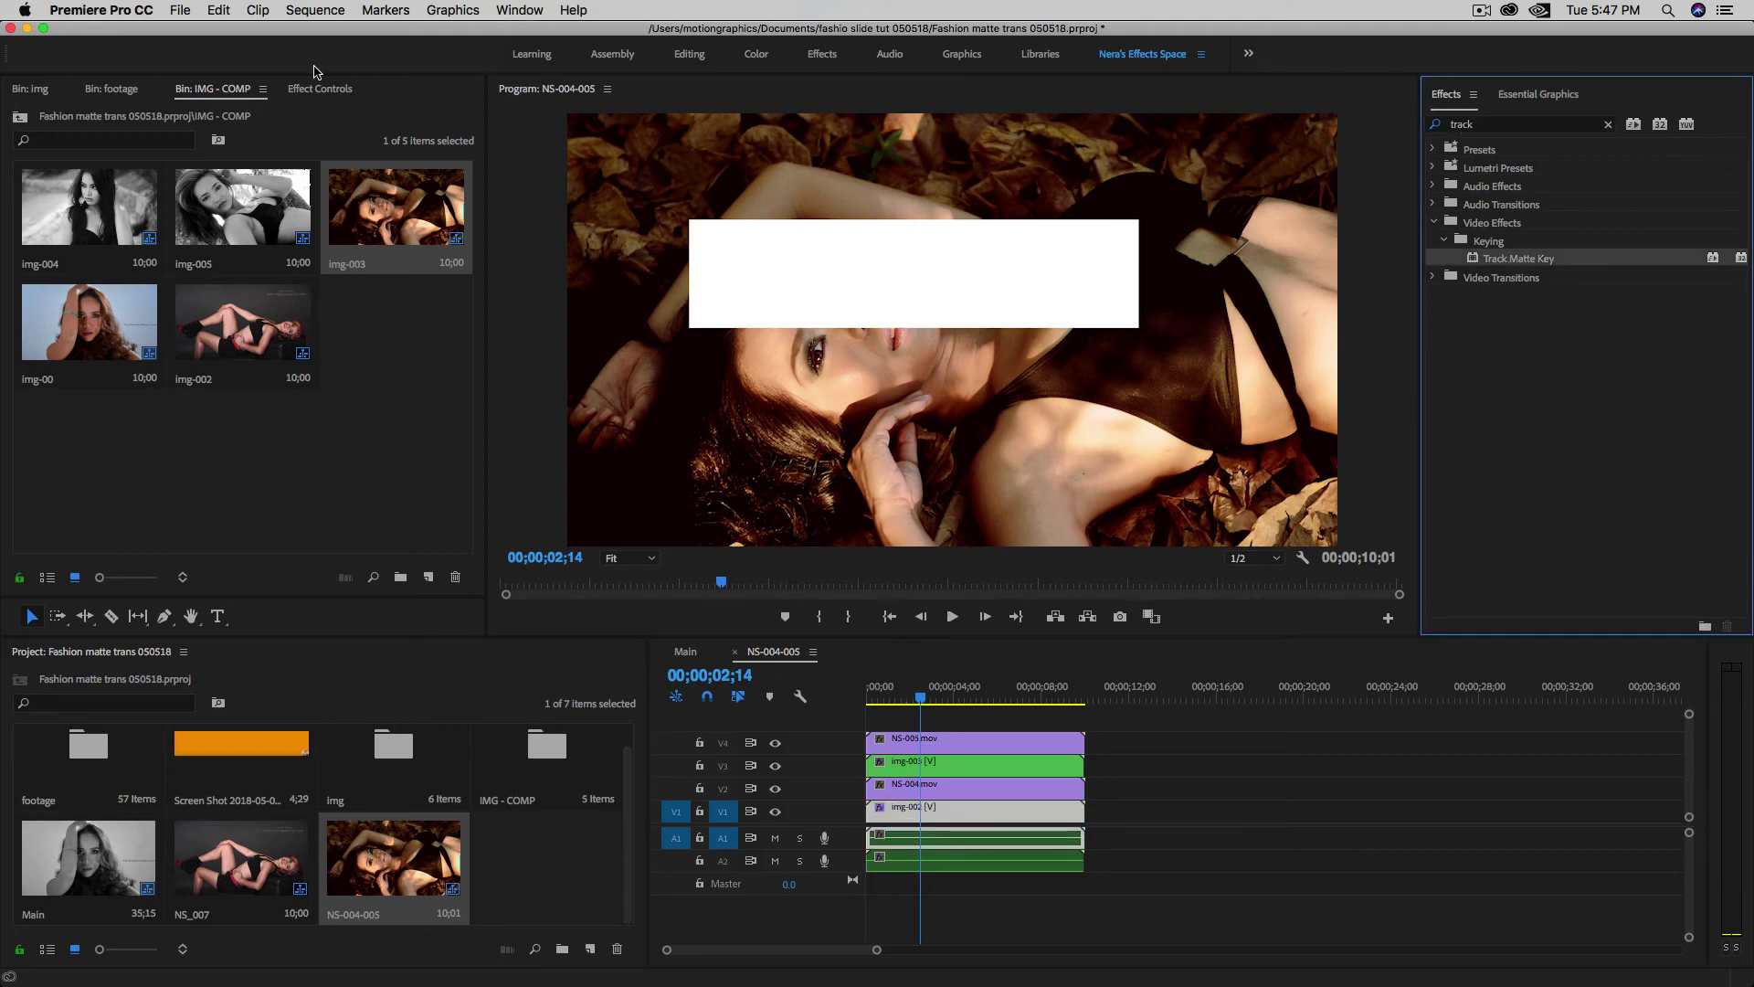
left_click(315, 88)
left_click(224, 453)
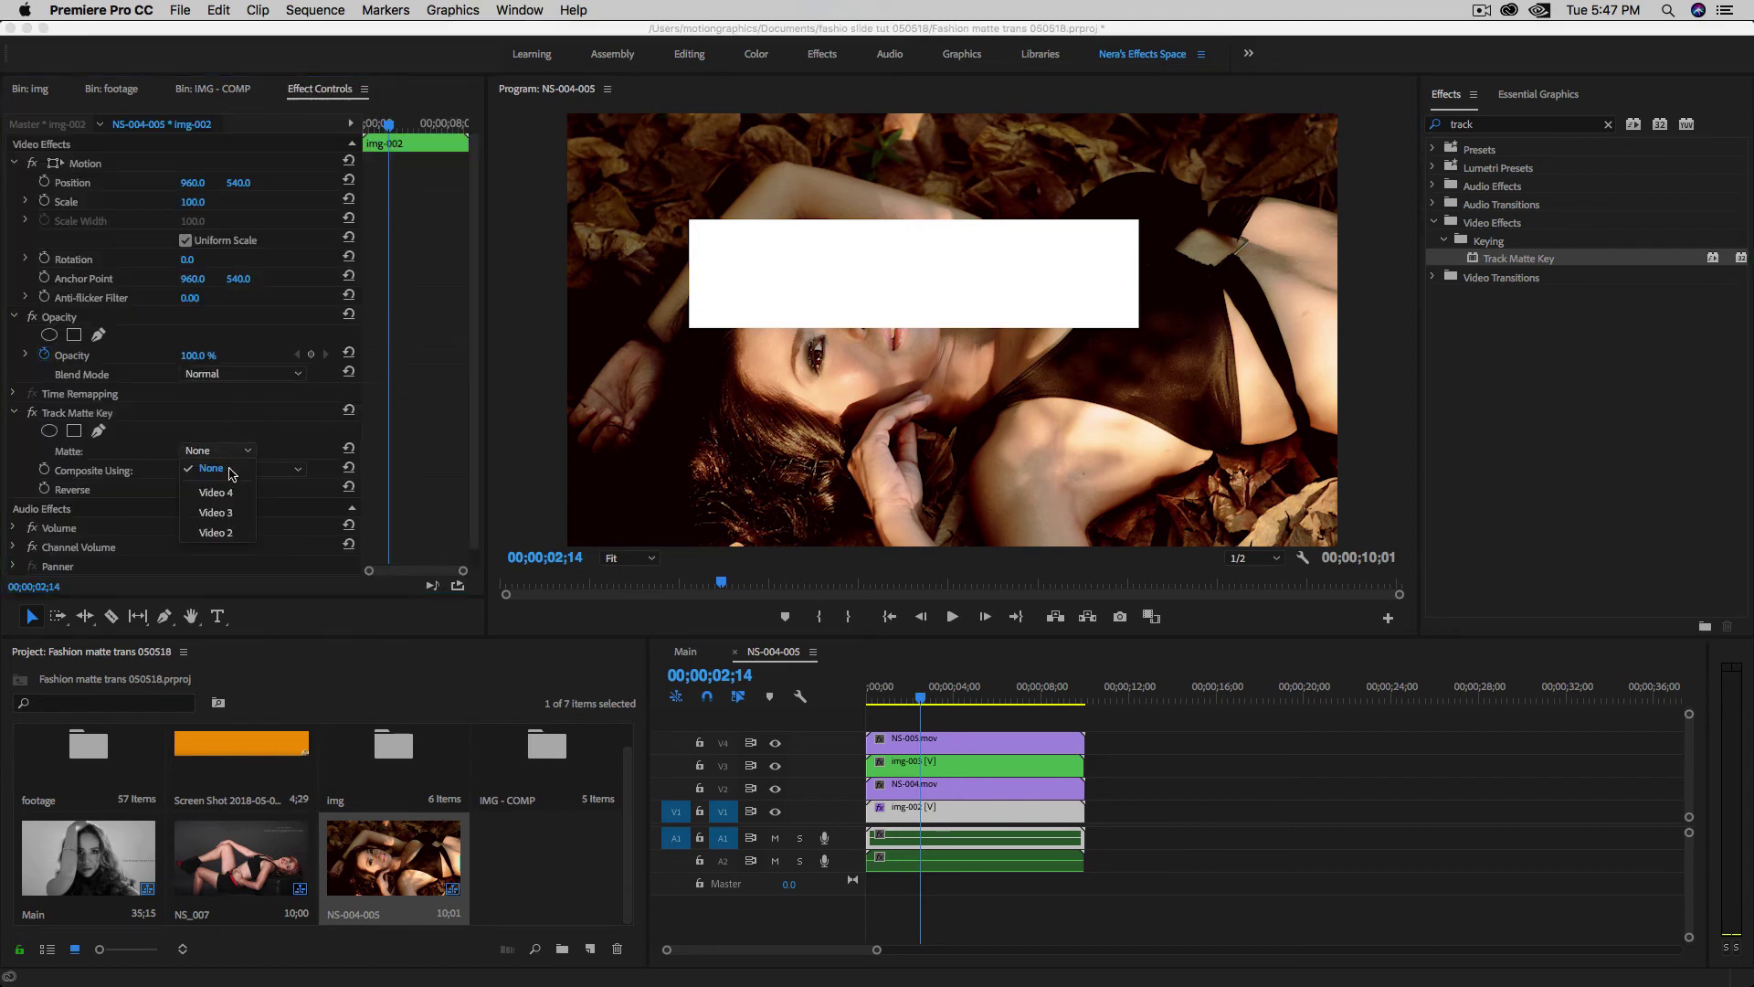
left_click(218, 533)
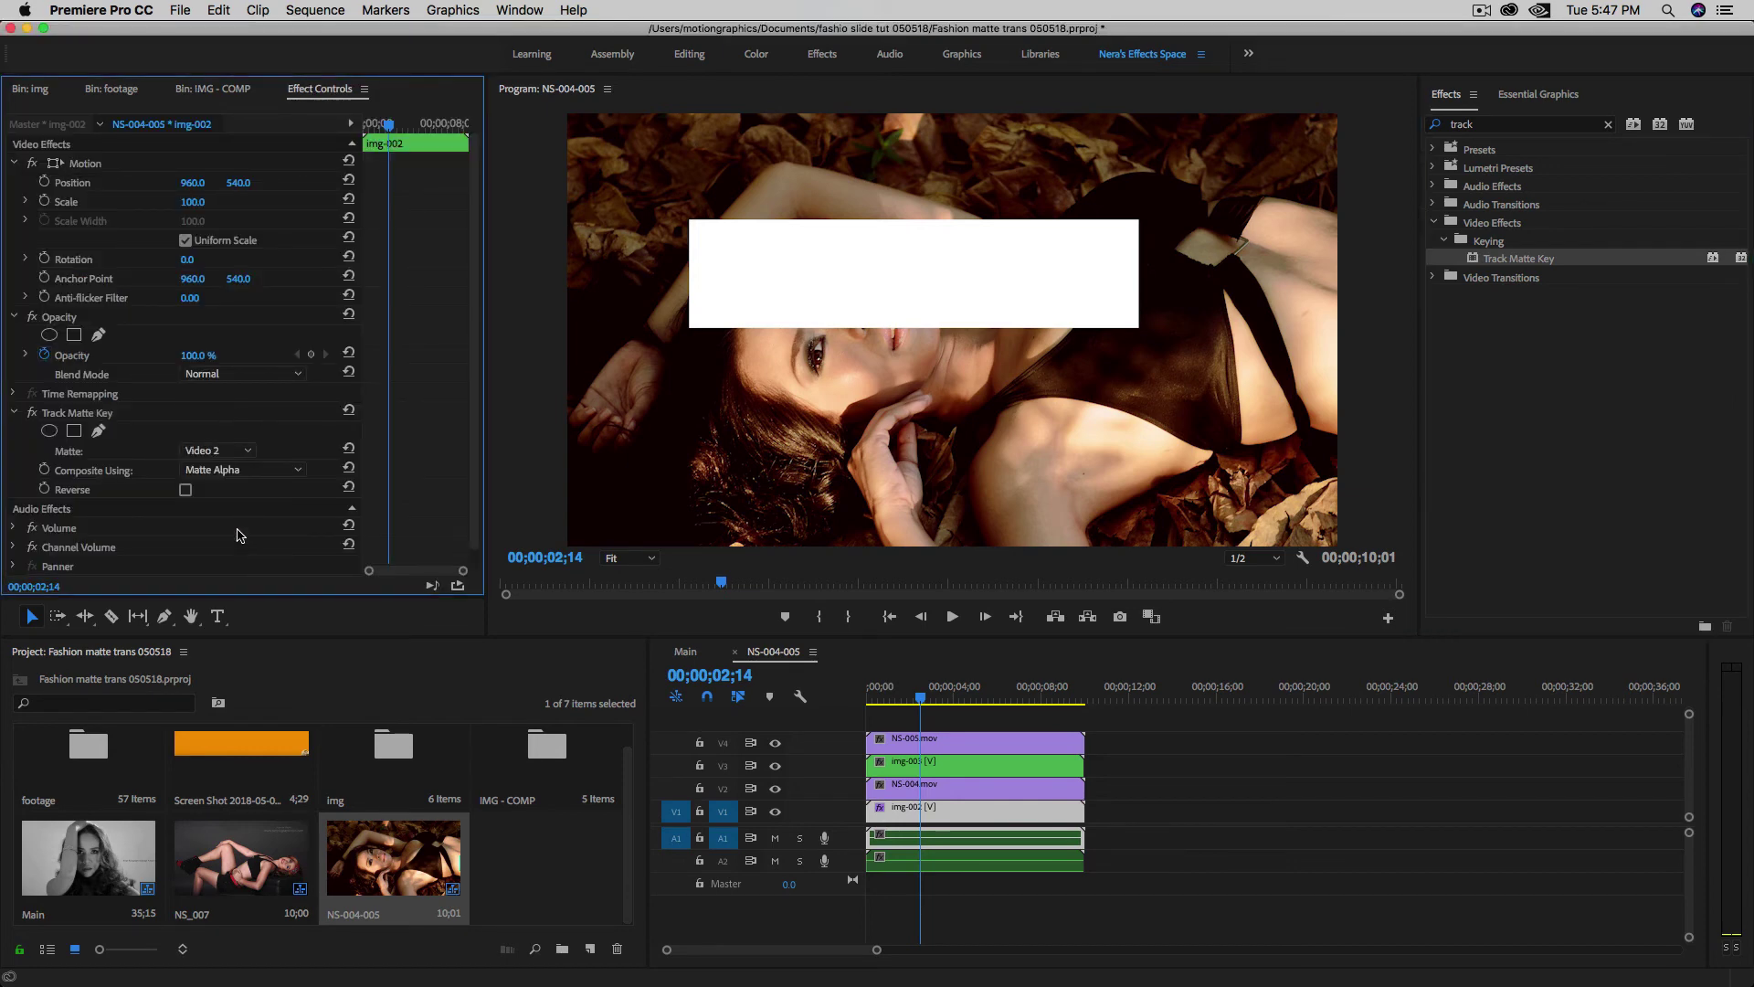
- Apply the Track Matte Key effect to img-003 on V3, set its matte to Video 4, and preview the result
left_click(937, 765)
double_click(1487, 261)
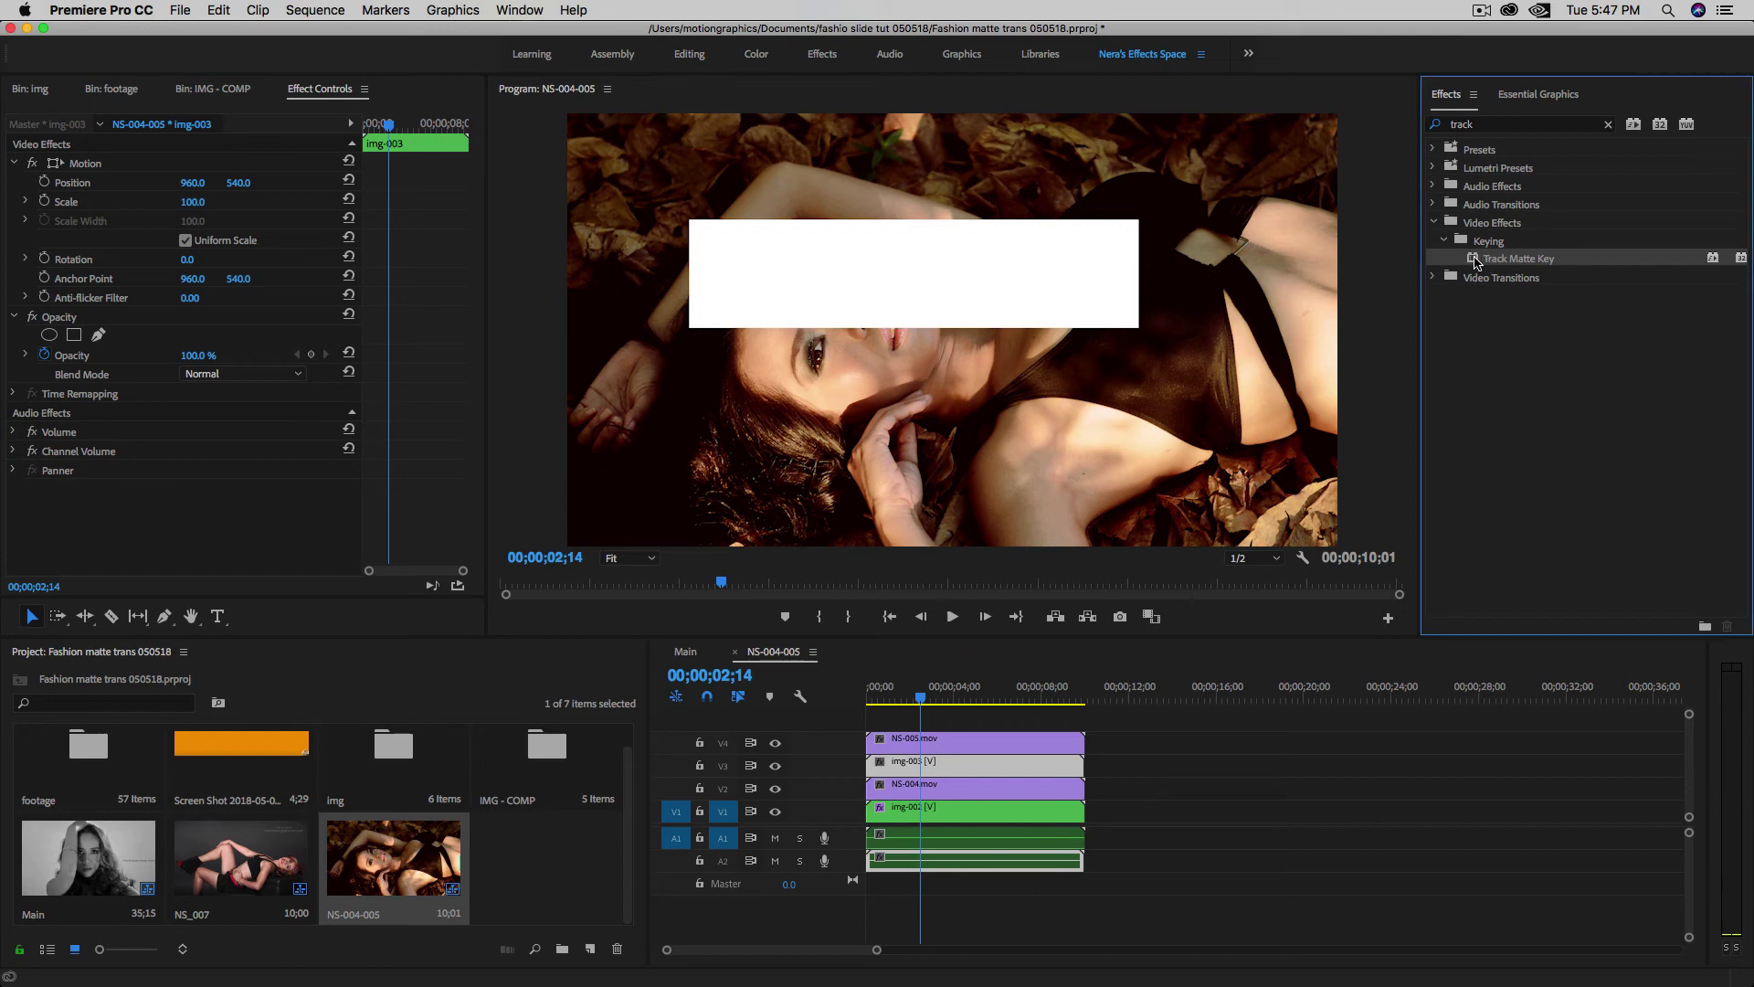
left_click(253, 451)
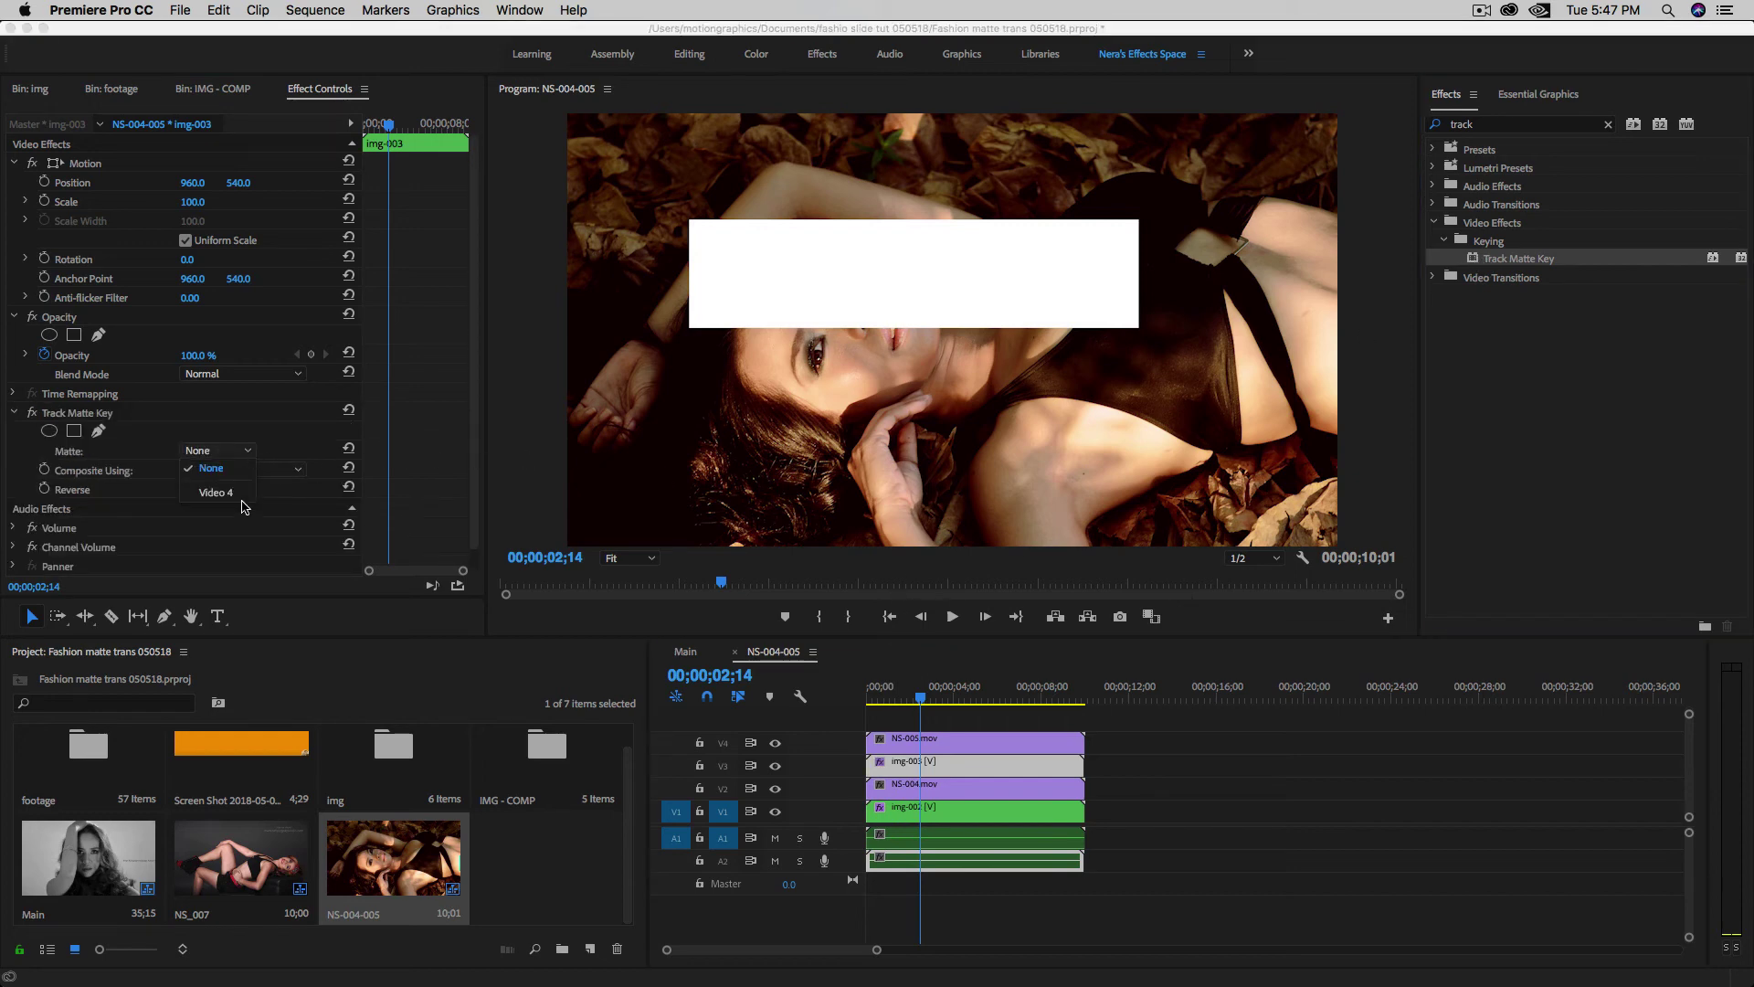
left_click(240, 498)
mouse_move(922, 700)
left_mouse_down()
mouse_move(881, 700)
mouse_move(931, 700)
left_mouse_up()
key("space")
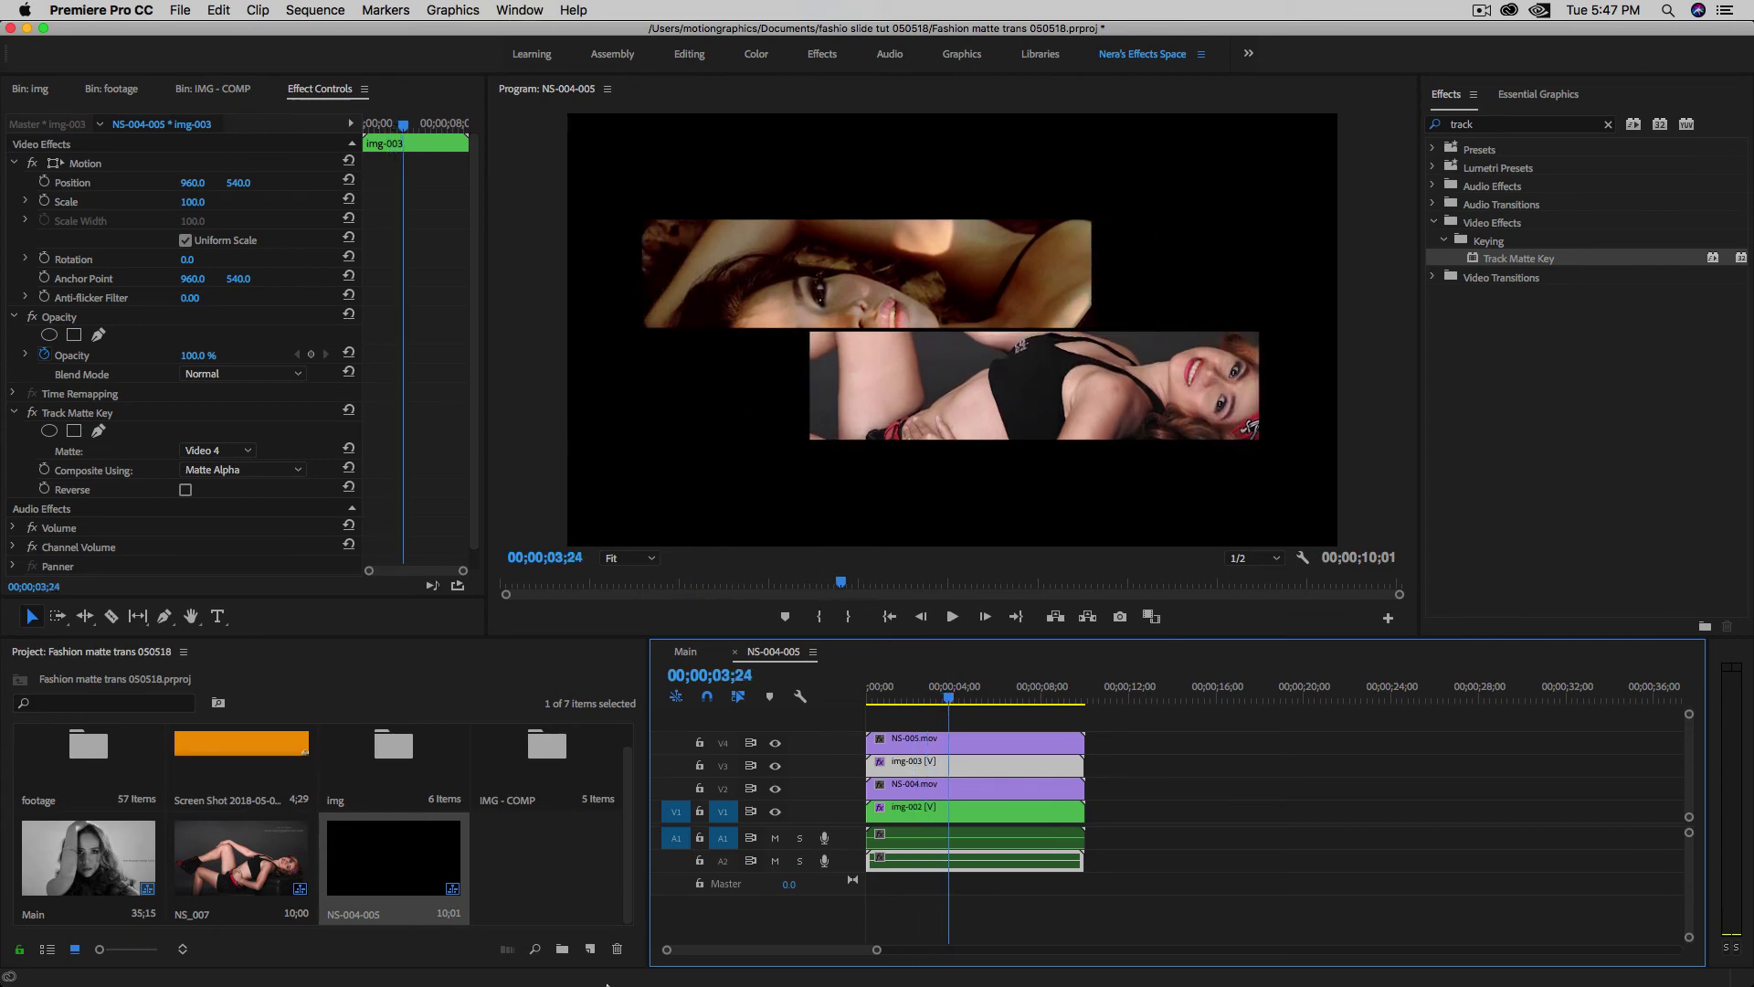
- Check the reference slideshow video in Safari and apply the Drop Shadow effect to img-002 on V1 in Premiere Pro
left_click(982, 933)
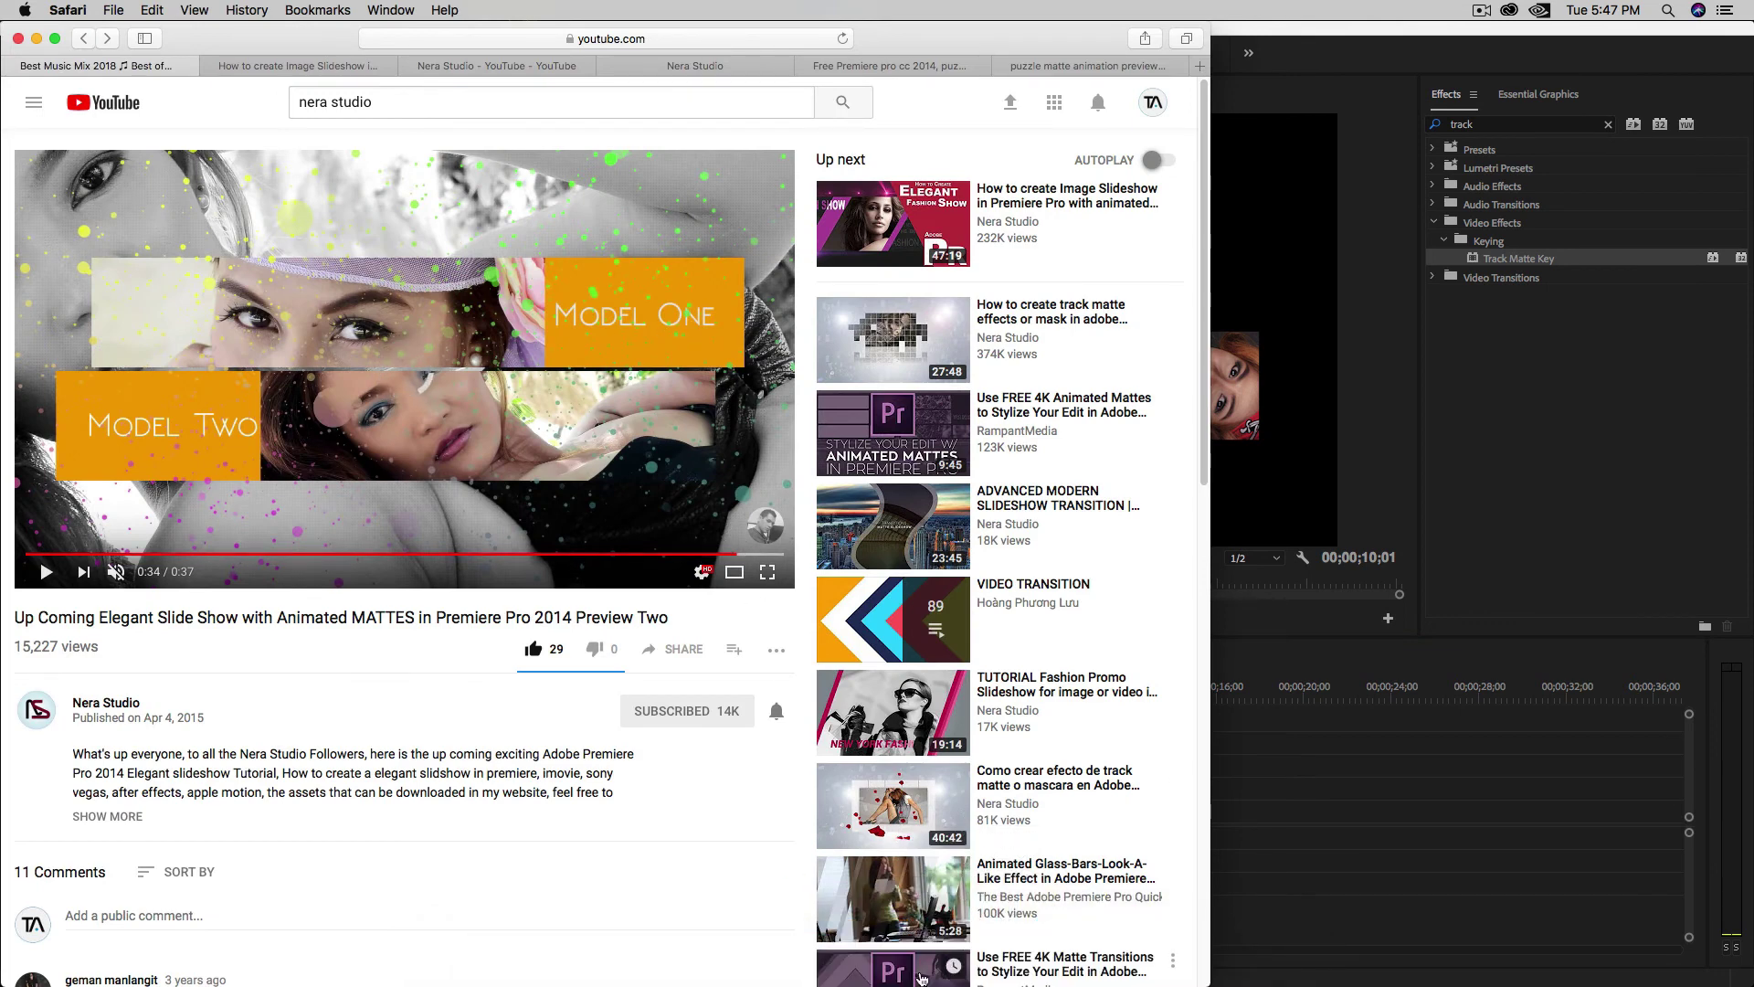
left_click(1413, 932)
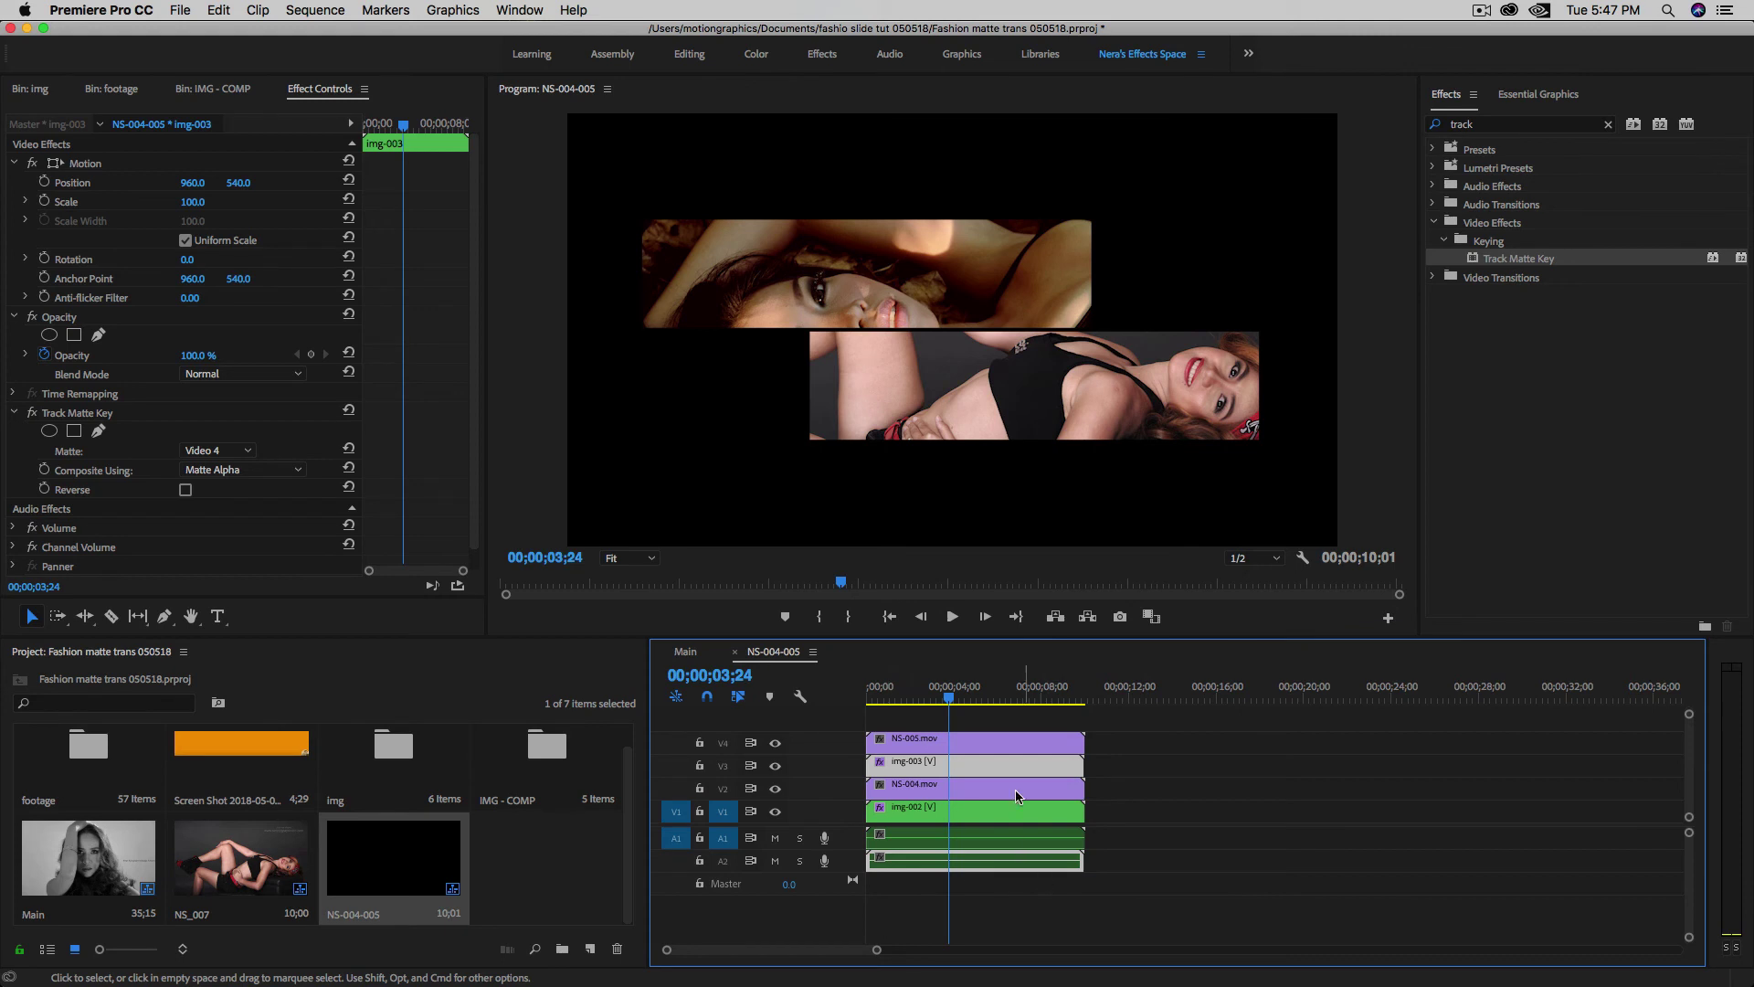
left_click(995, 820)
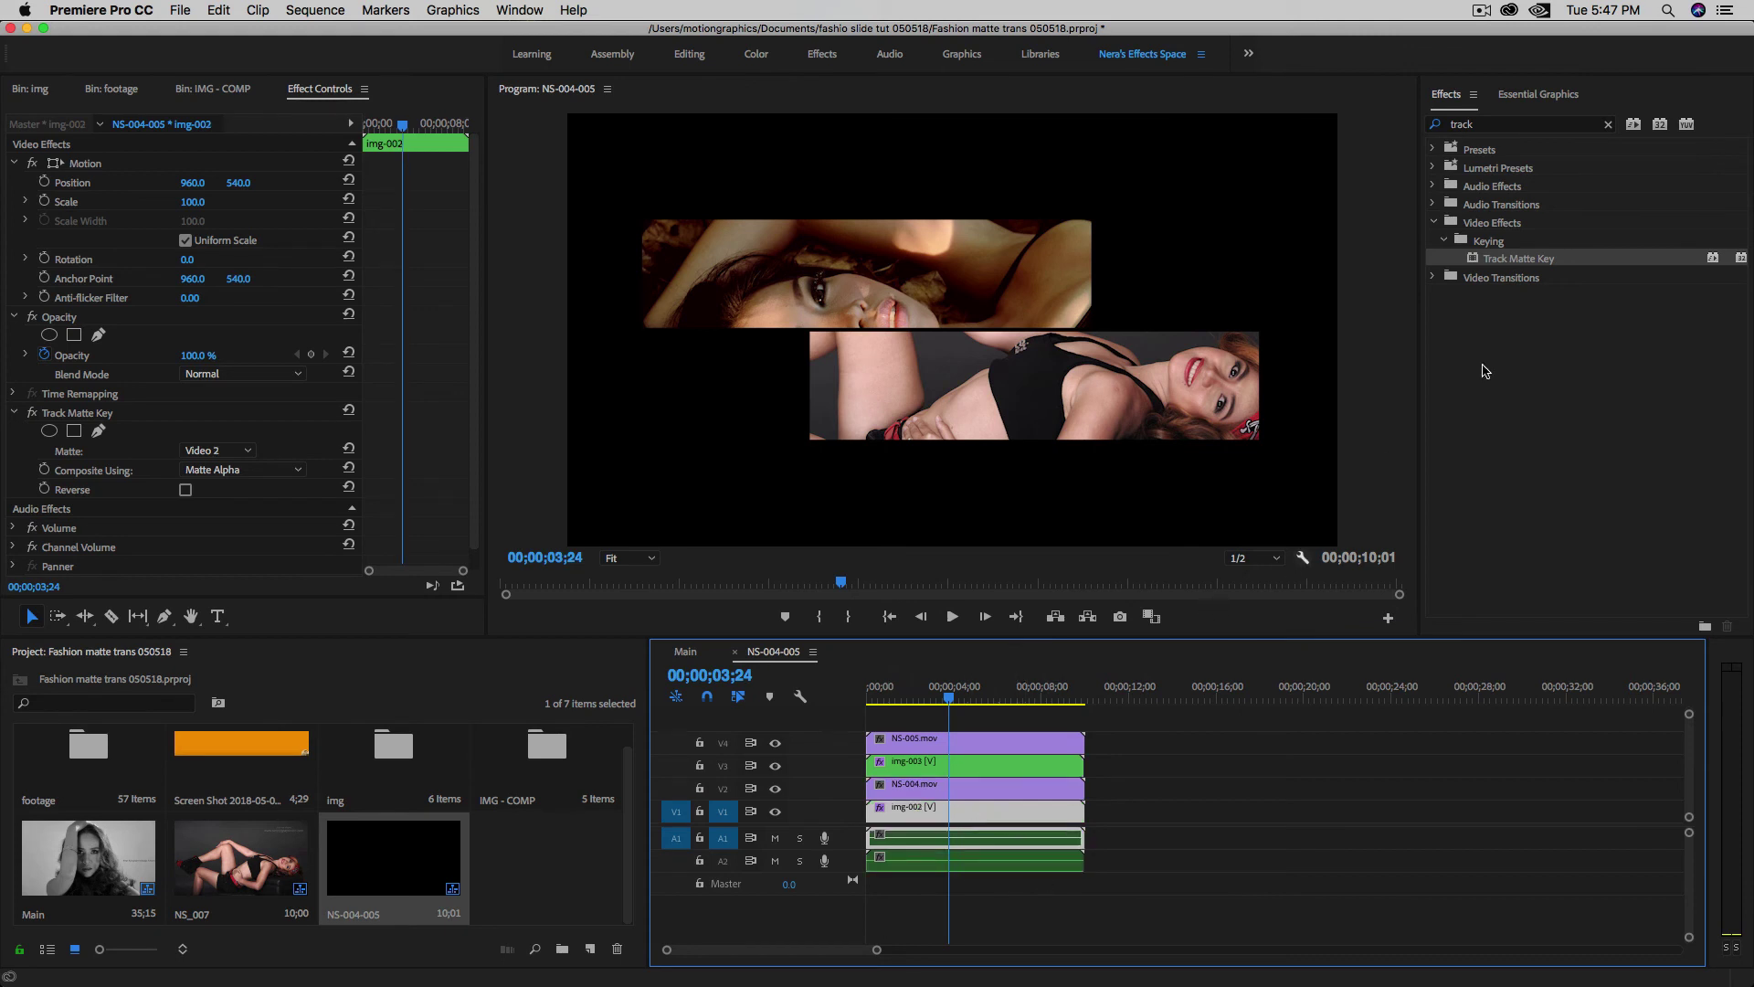
left_click(1605, 126)
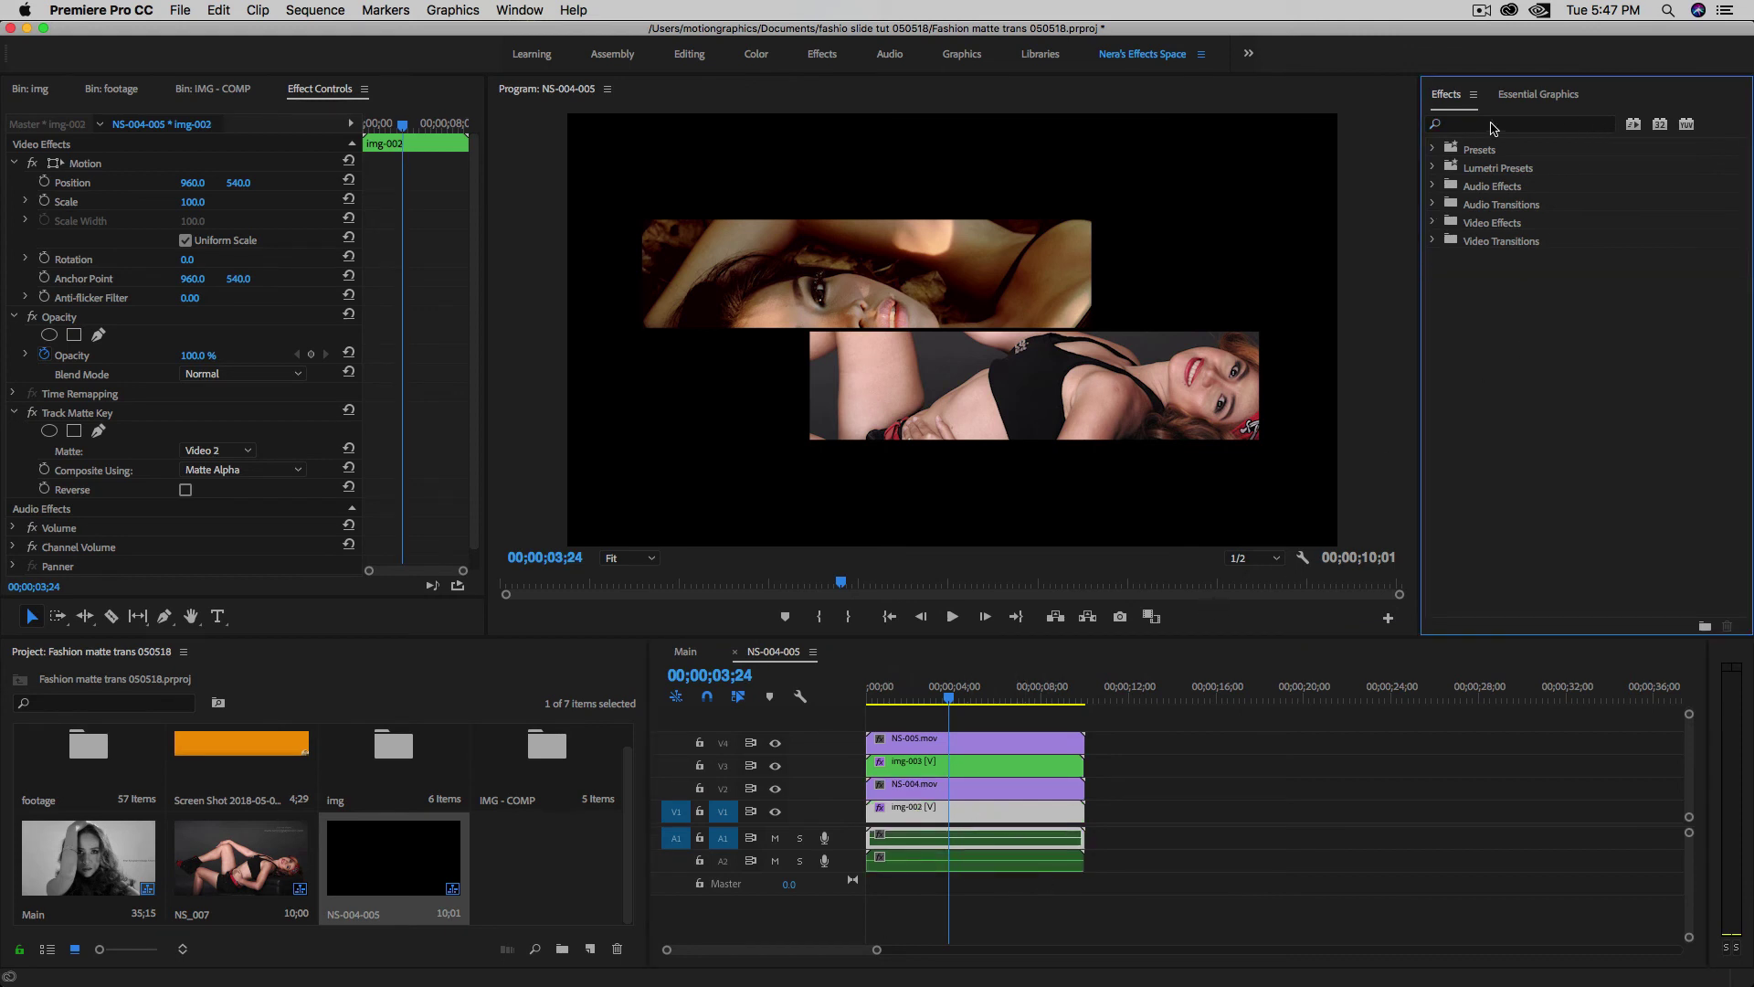
left_click(1492, 125)
type("shadow")
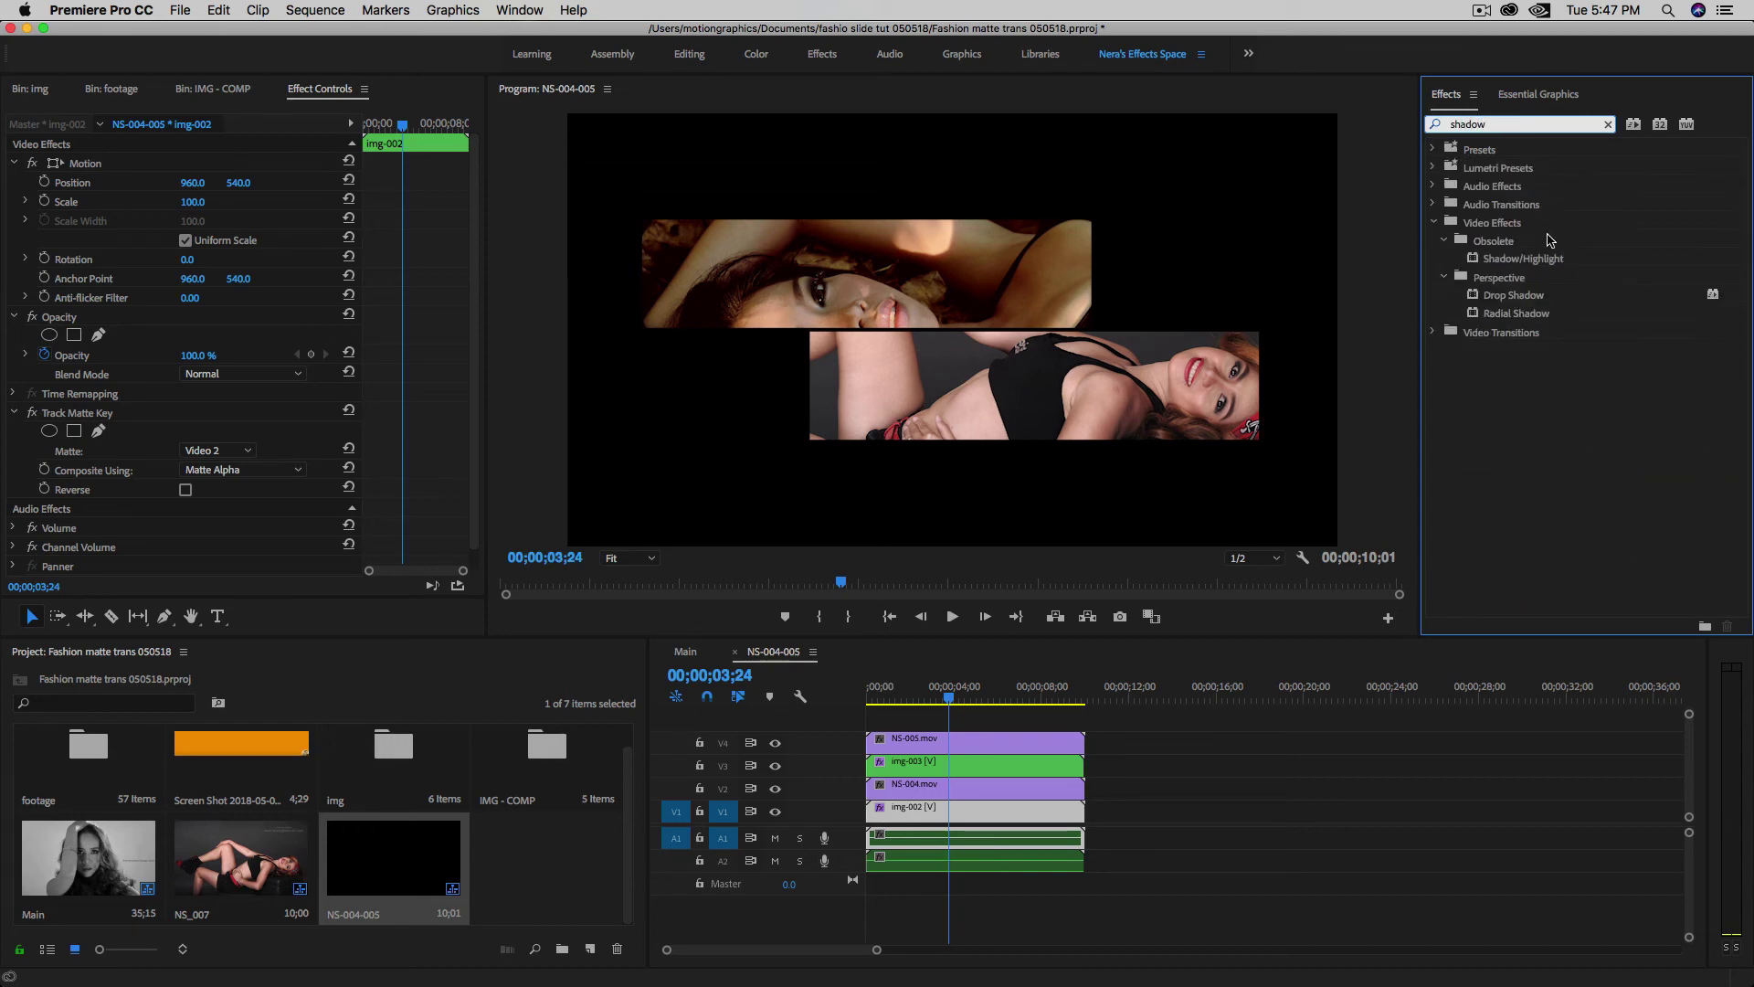
left_click(1503, 299)
left_click_drag(1195, 610, 987, 809)
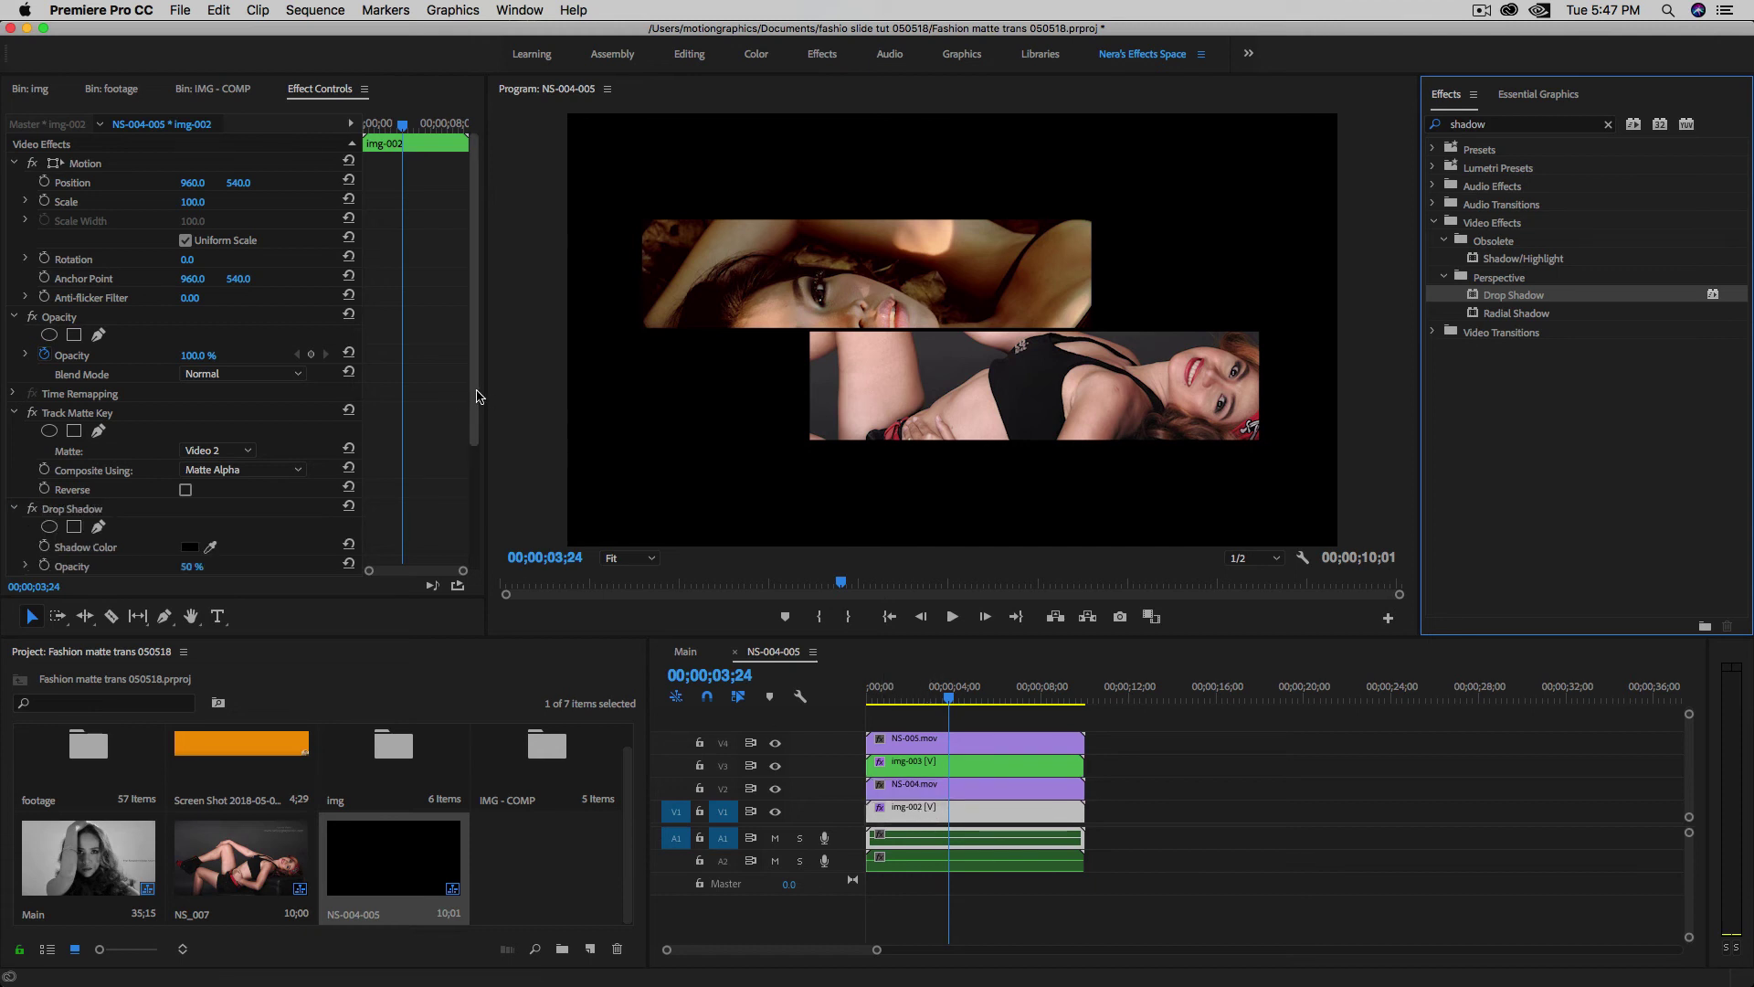
- Set img-002's Drop Shadow opacity to 100%, direction to 90°, and distance to 500
left_click_drag(473, 416, 474, 534)
left_click(189, 395)
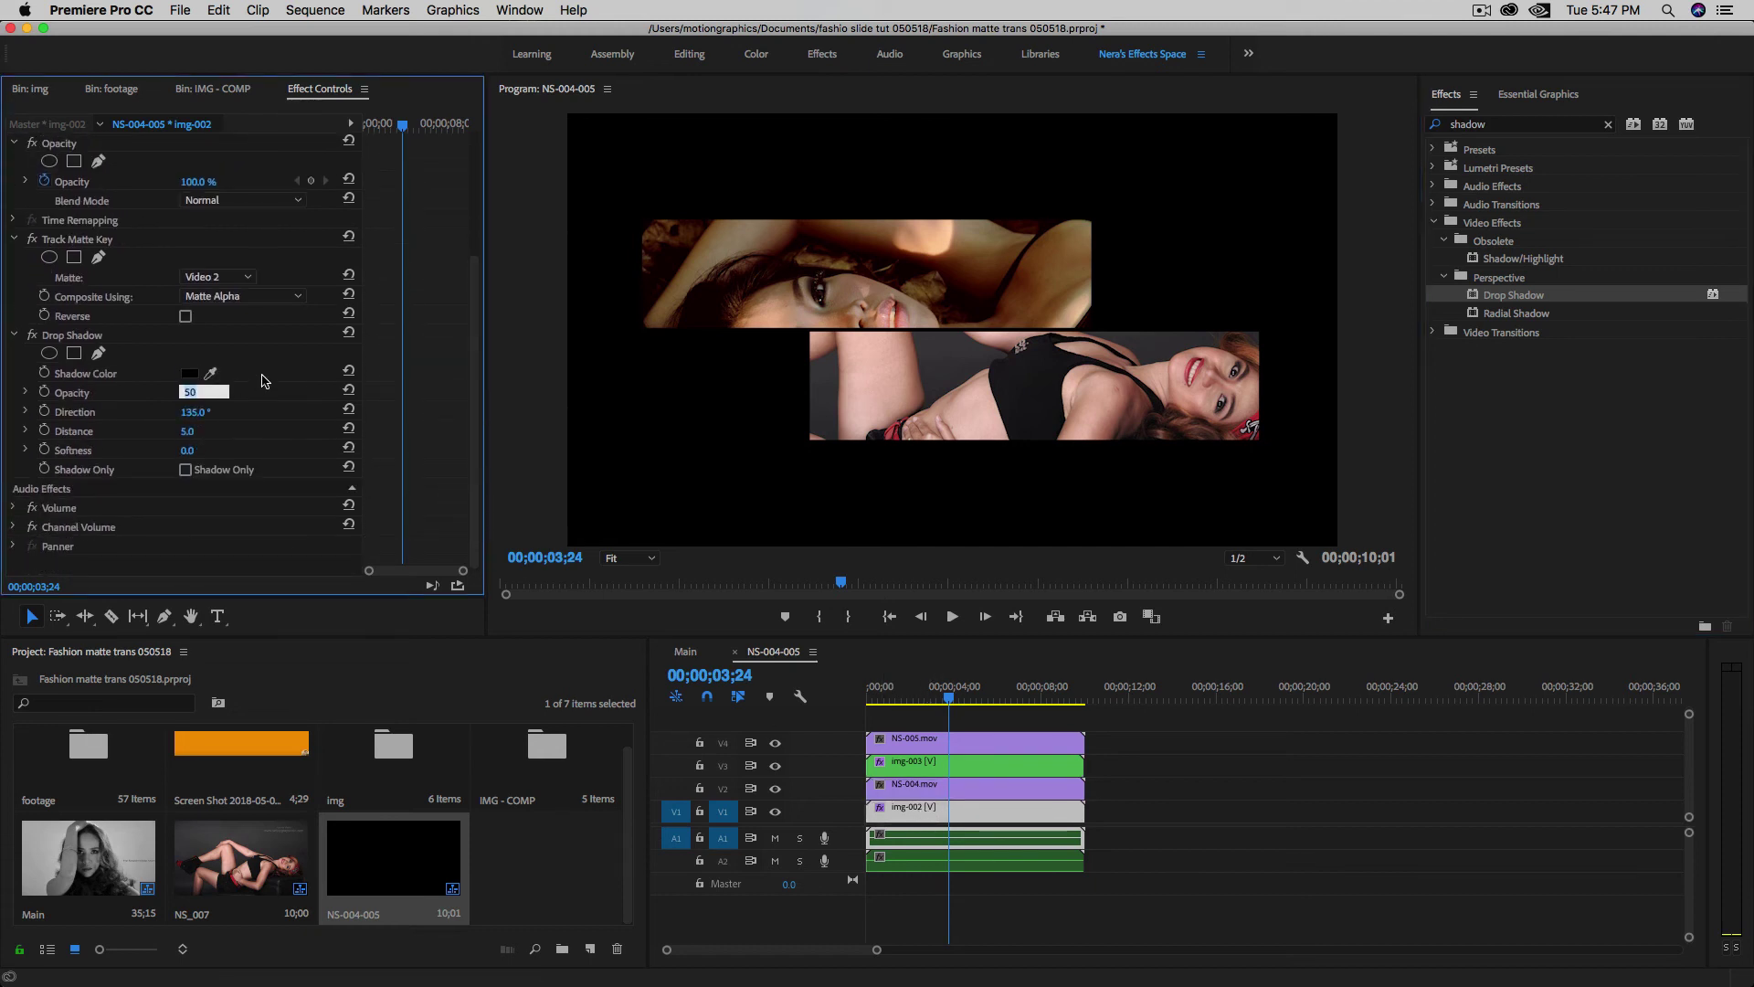
type("100")
key("Return")
left_click(196, 418)
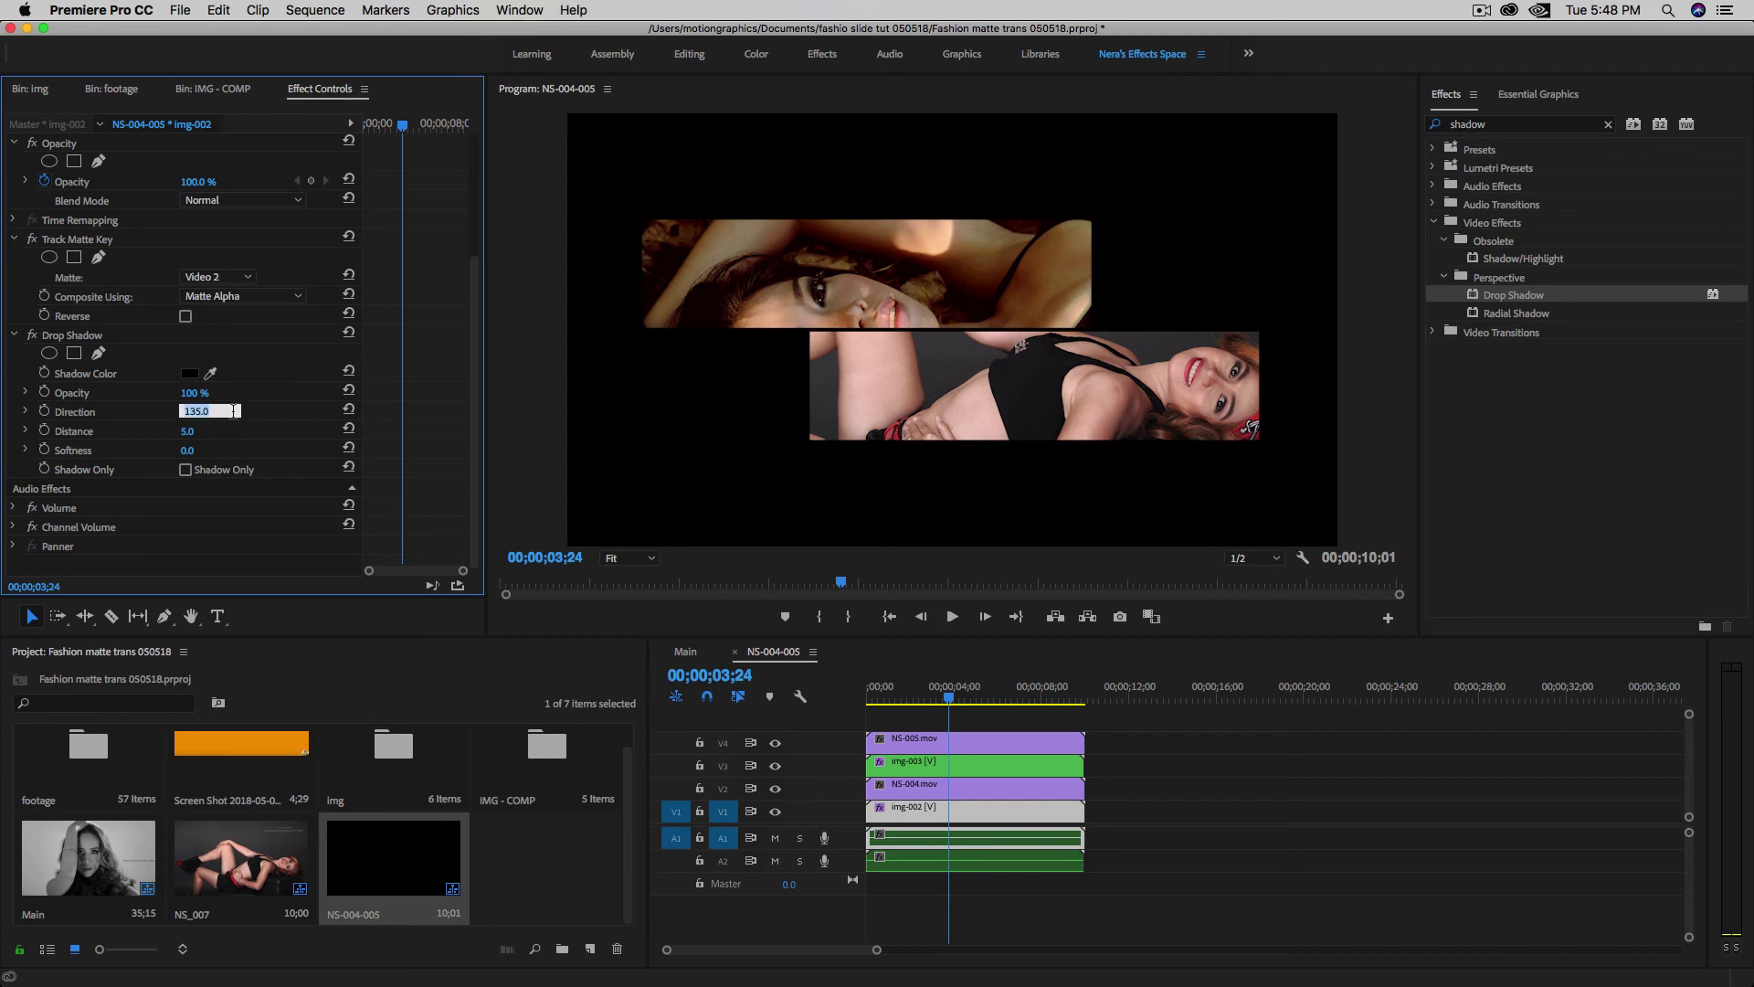
type("90")
key("Return")
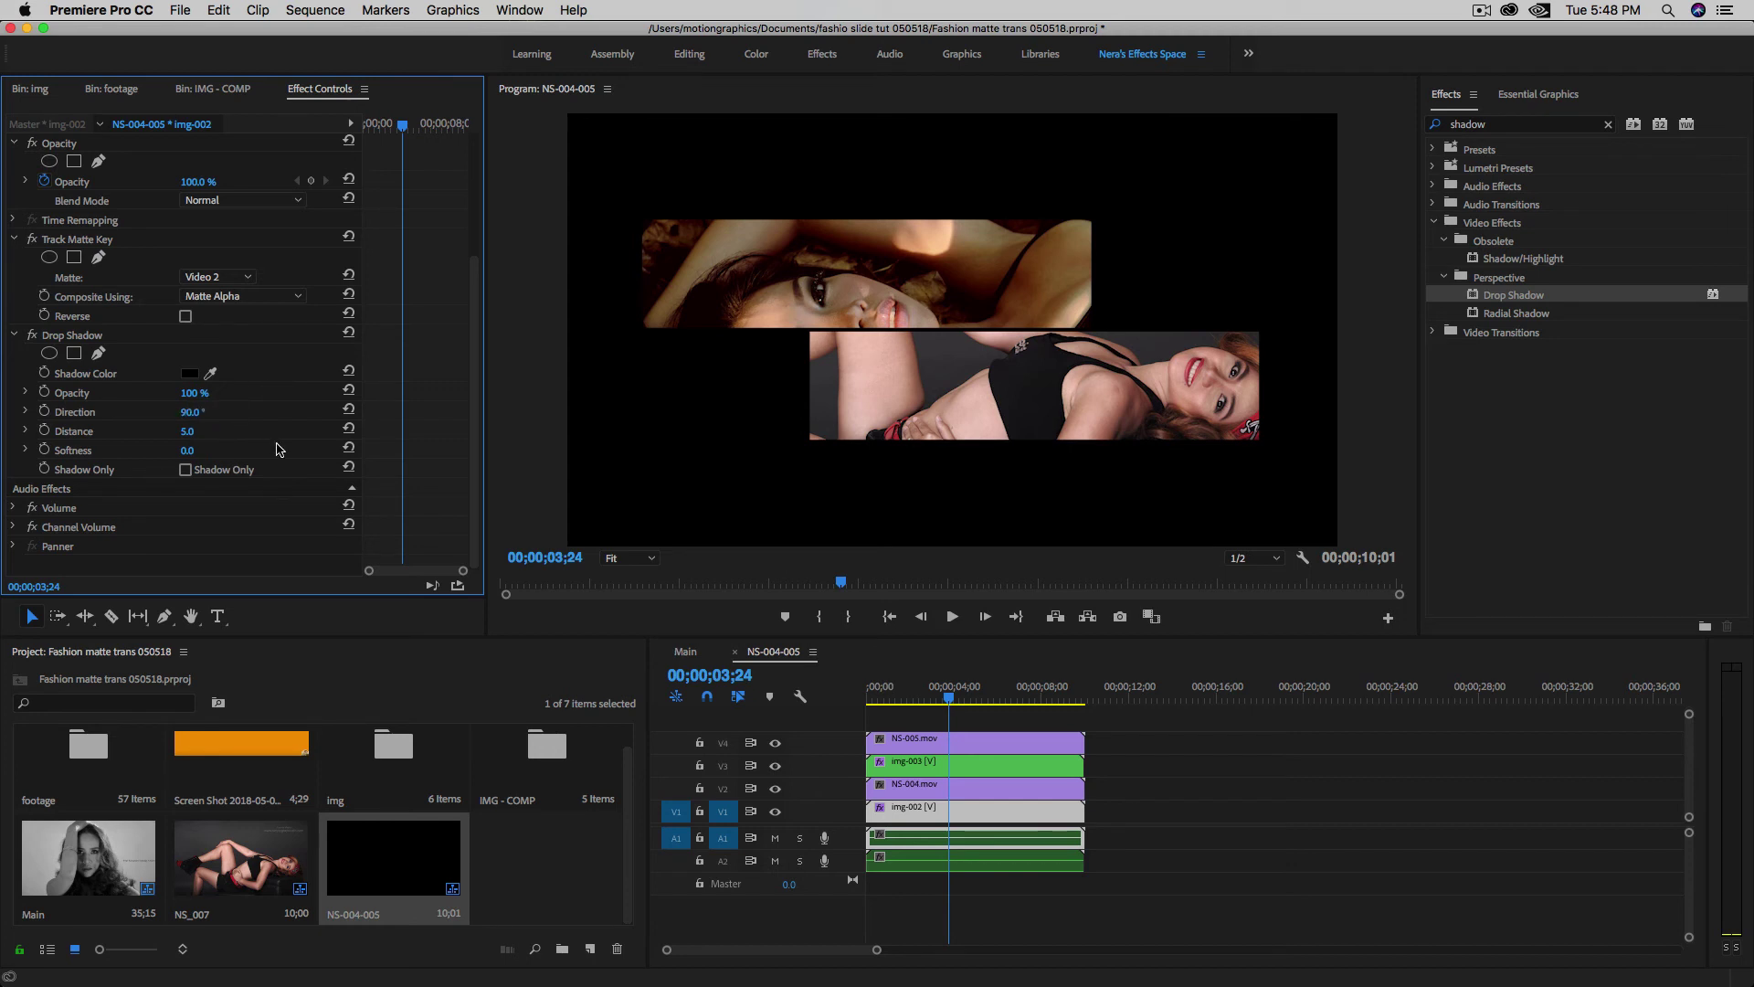
left_click(188, 431)
type("500")
key("Return")
- Sample the orange screenshot thumbnail as img-002's shadow color and preview the sequence around two seconds
left_click(211, 374)
left_click(267, 747)
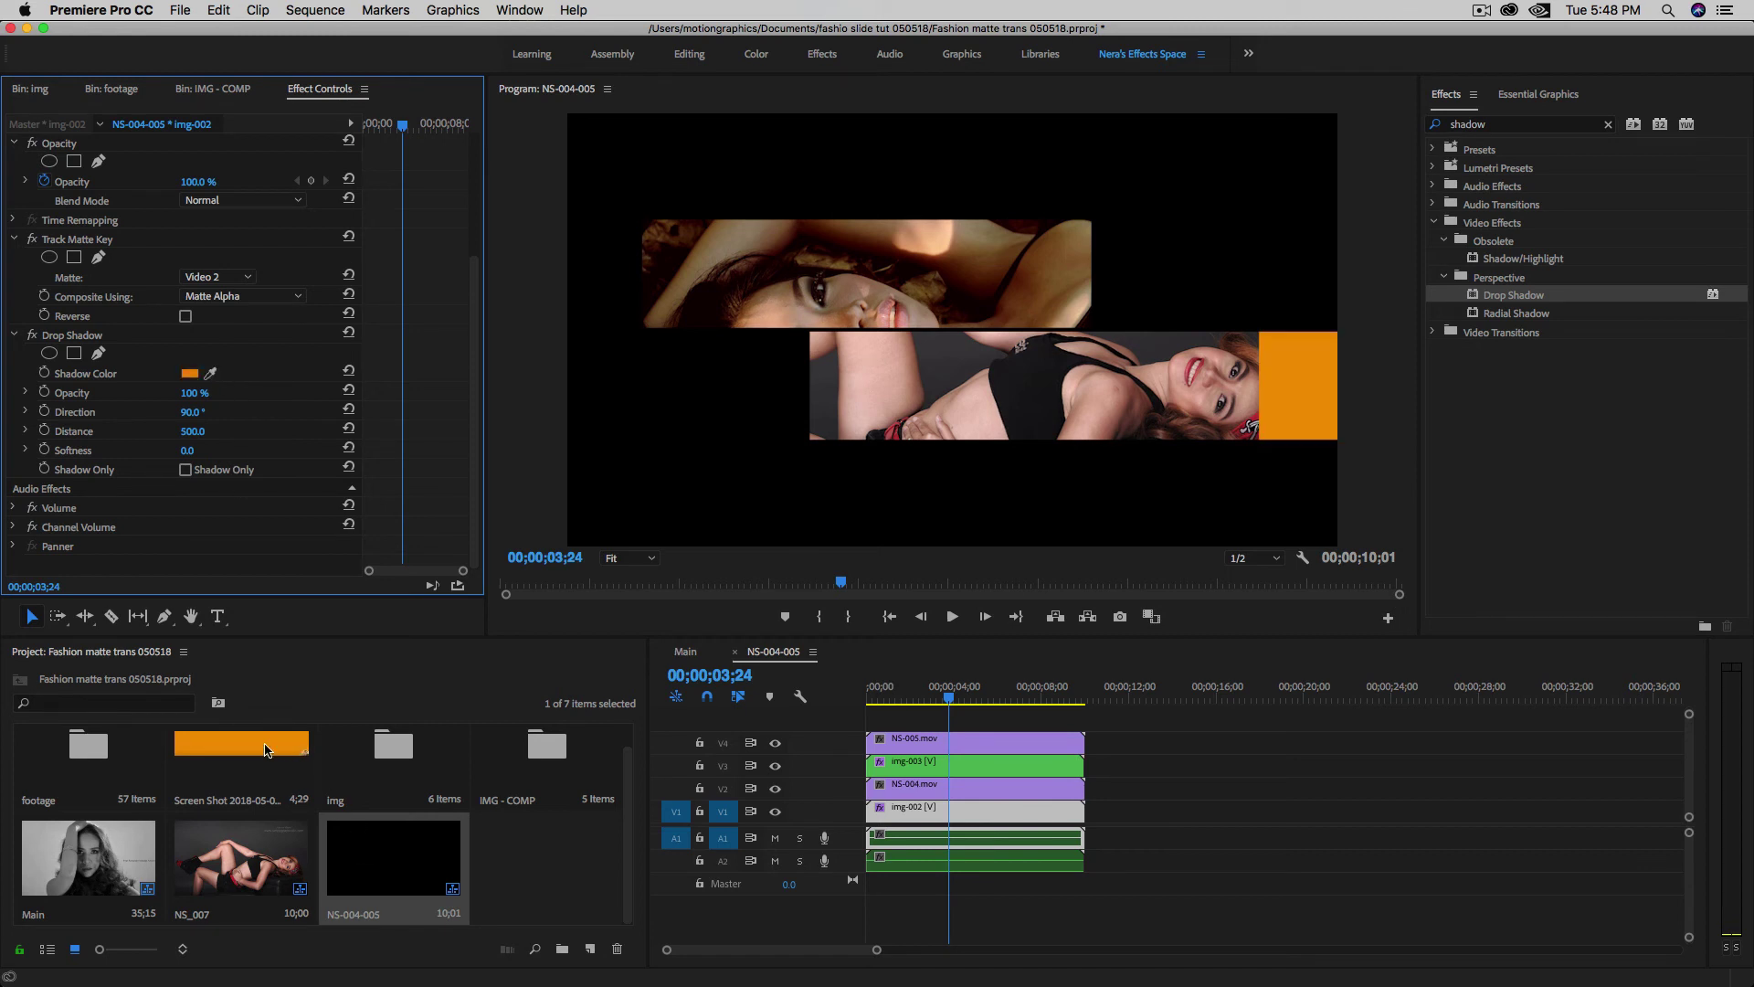
left_click_drag(949, 704, 910, 710)
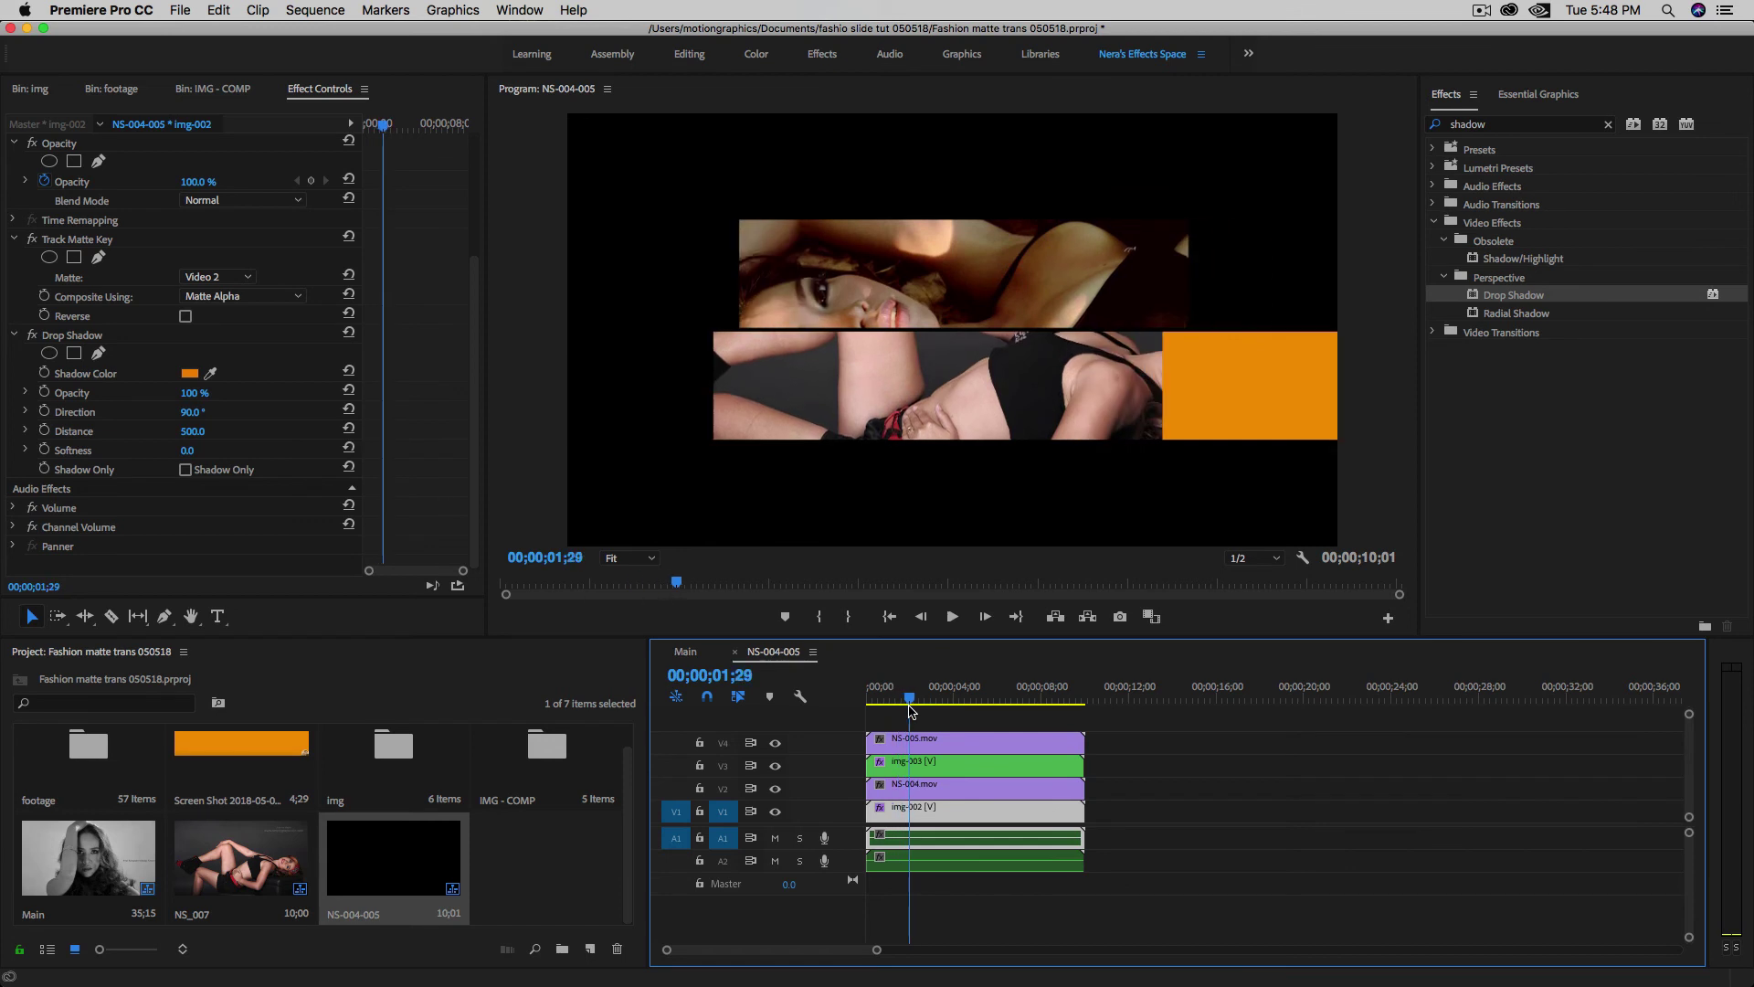
- Copy the Drop Shadow effect from img-002 and paste it onto img-003 on V3
left_click(73, 338)
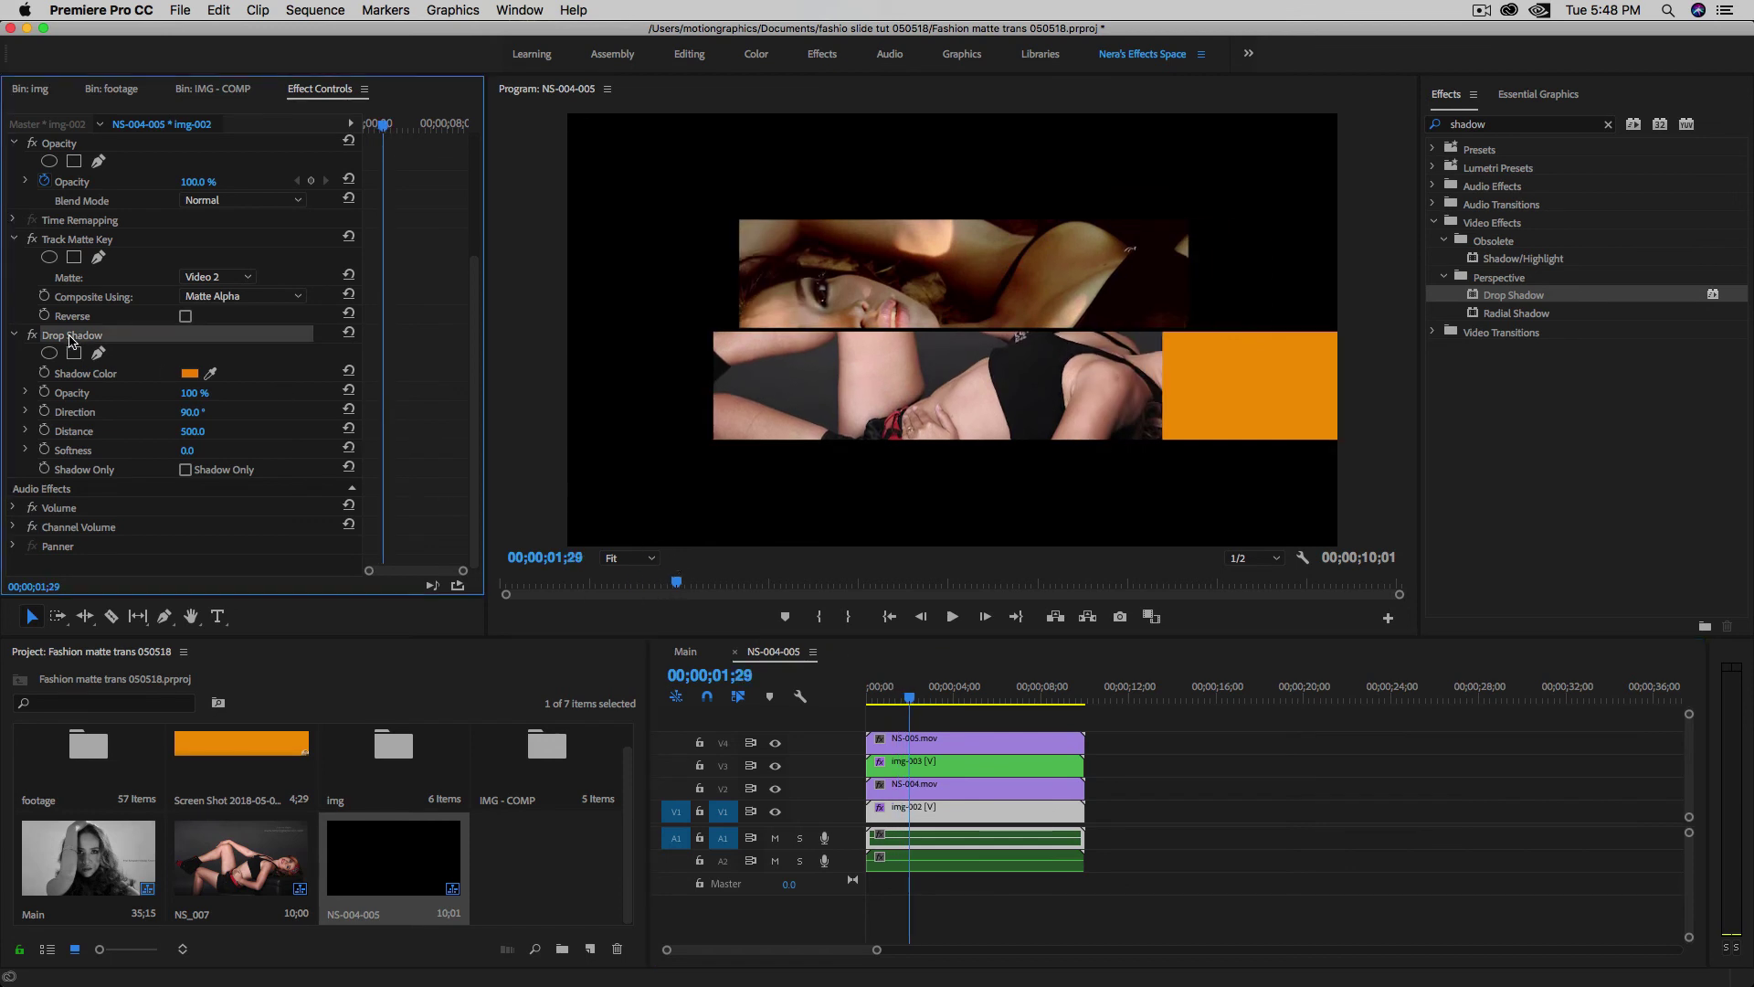
right_click(72, 340)
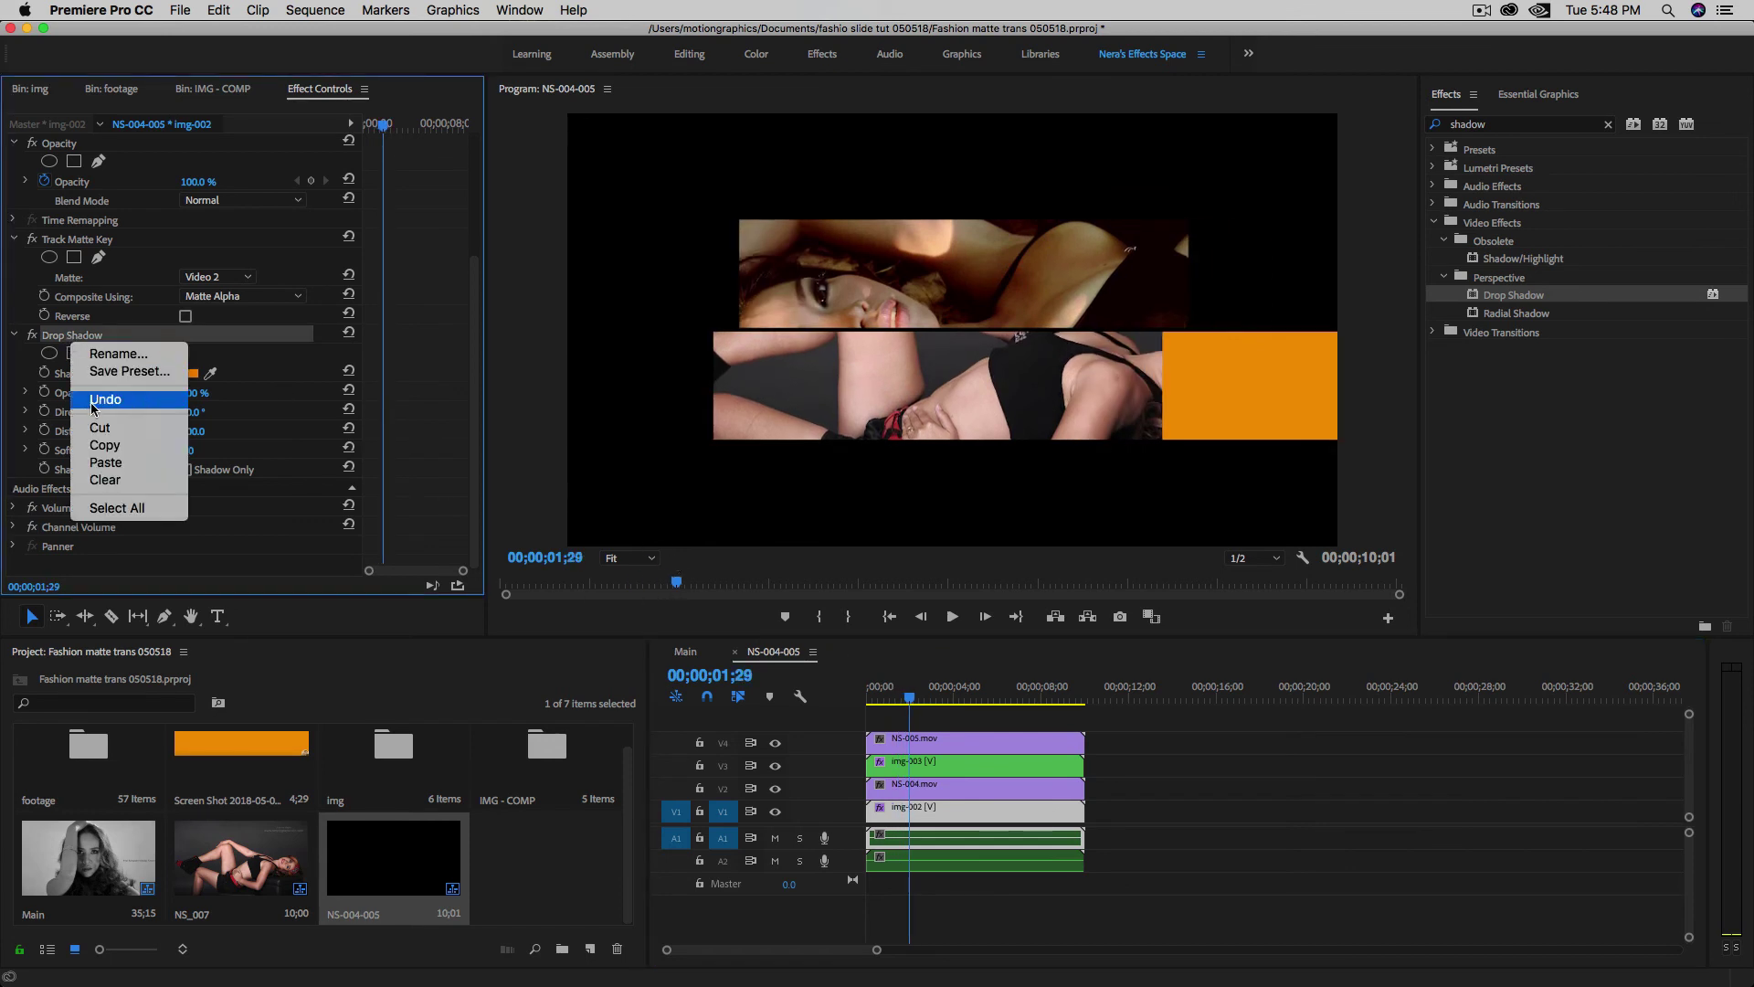
left_click(105, 445)
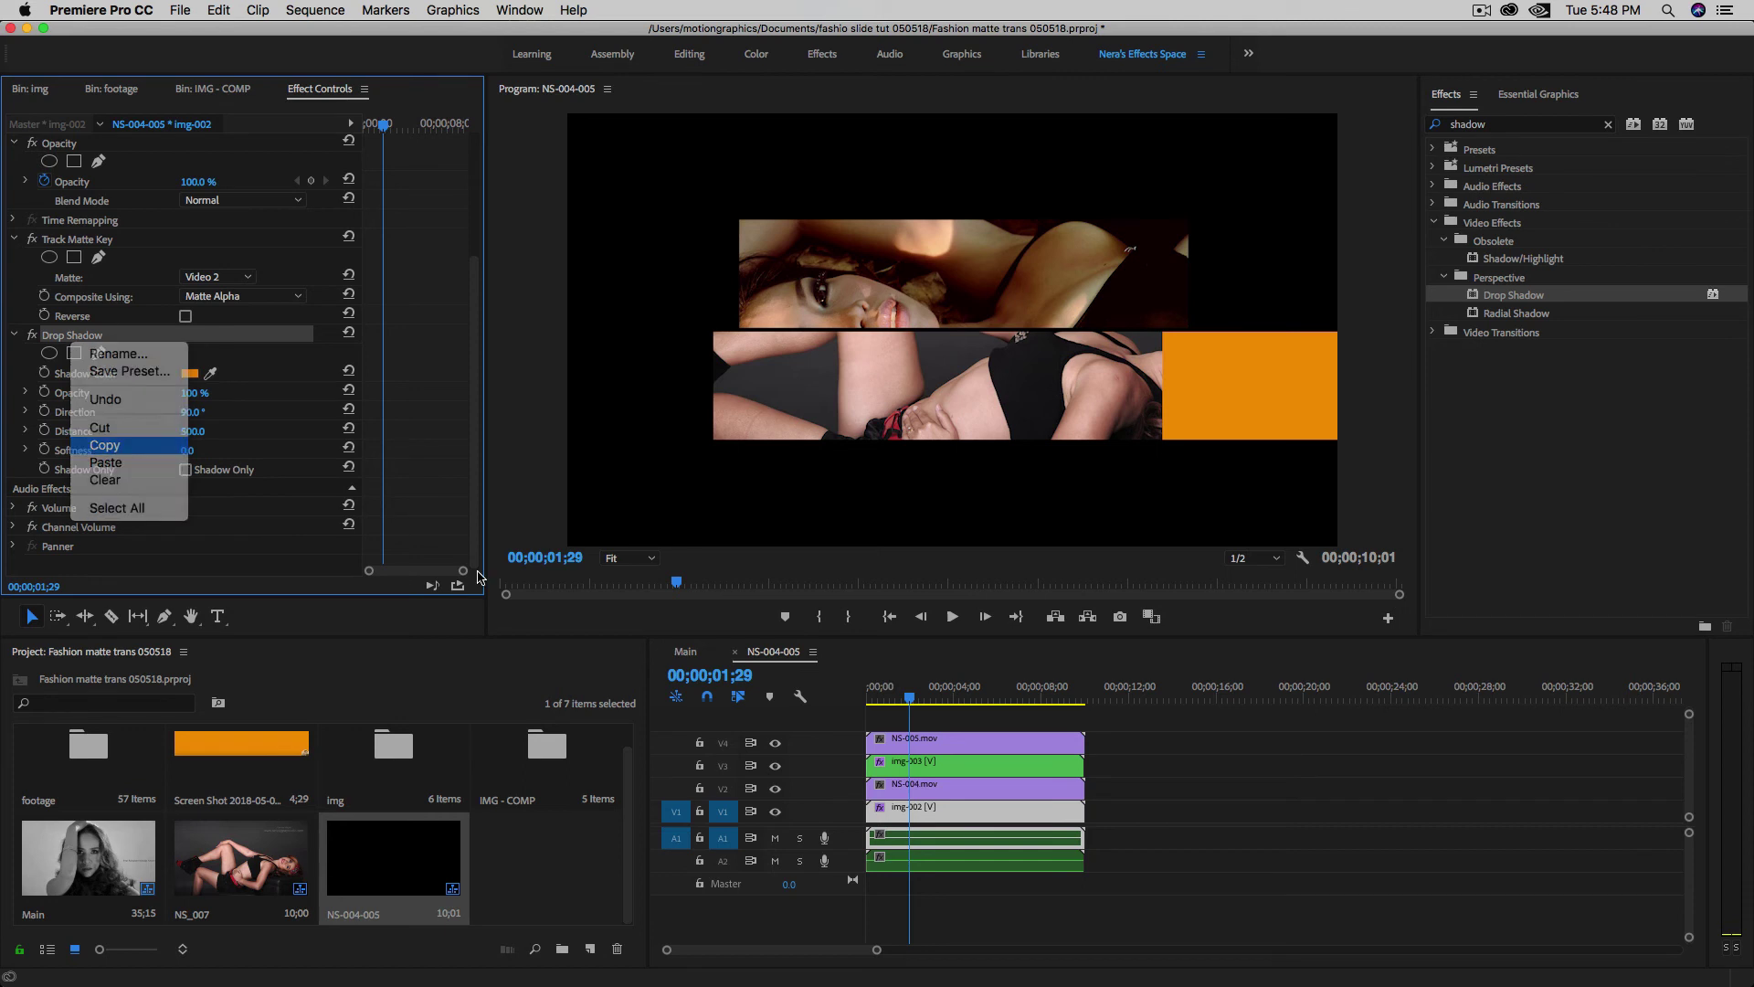
left_click(915, 770)
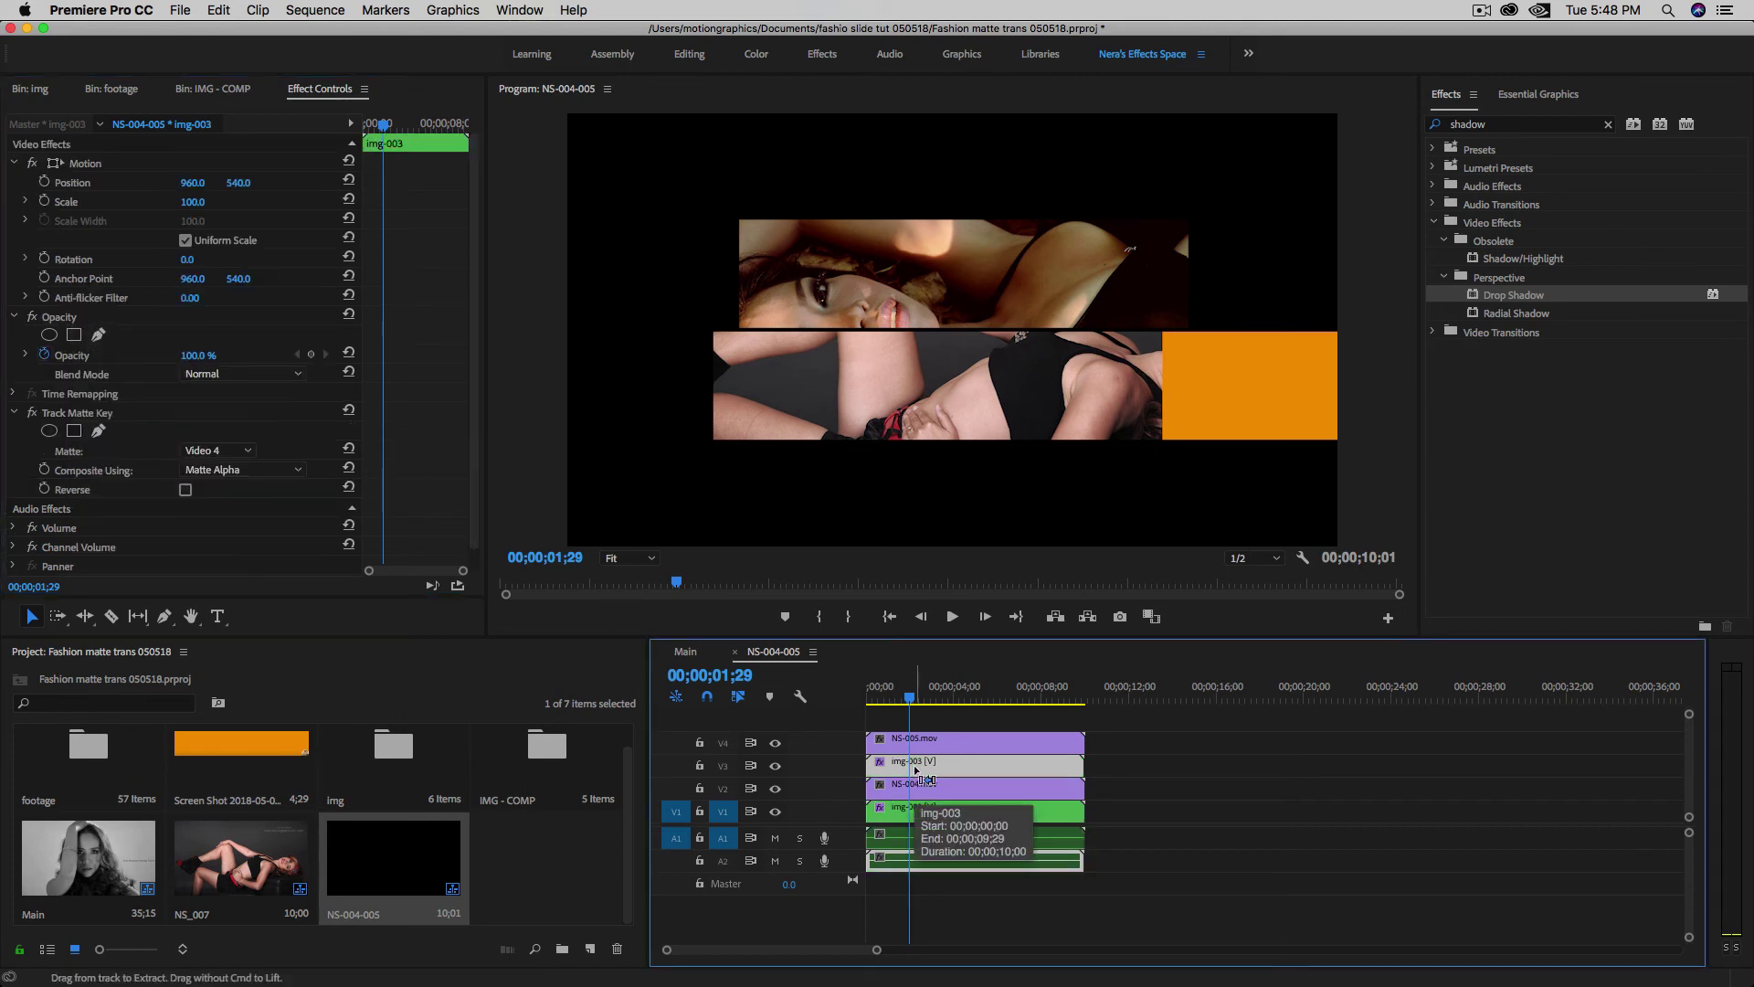
key("super+v")
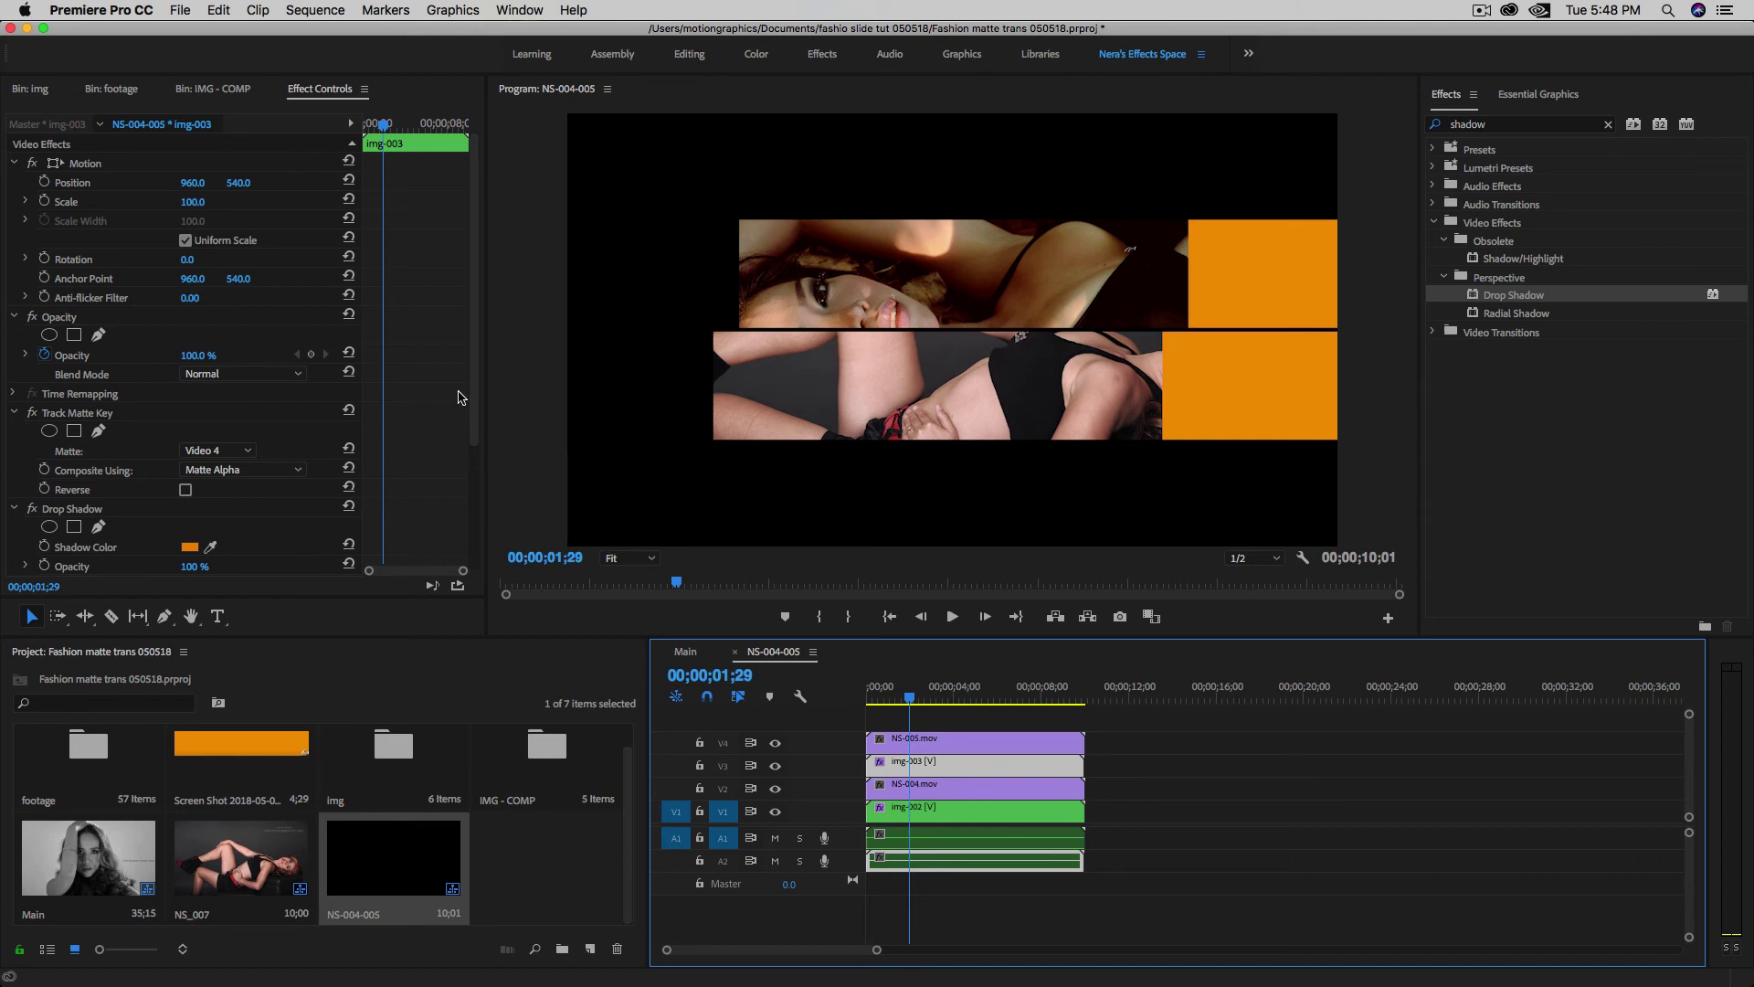
- Set img-003's Drop Shadow direction to -90° and check the frame around two seconds
scroll(470, 398, "down", 4)
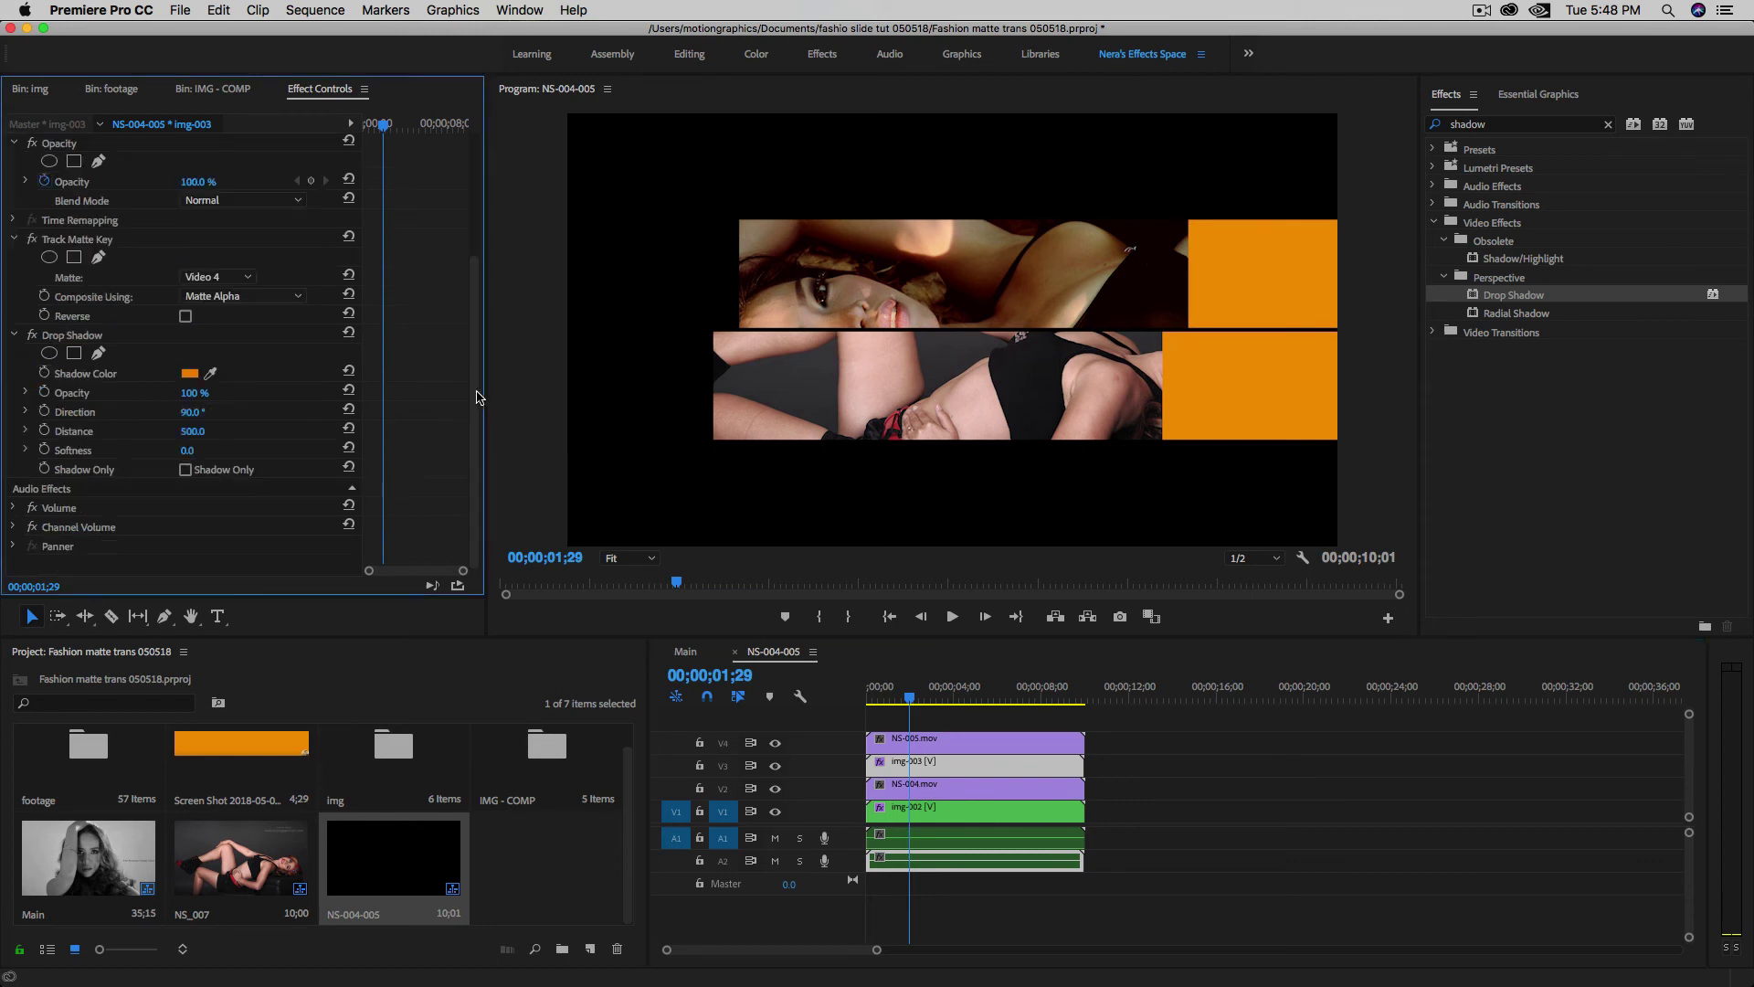
left_click(179, 412)
type("-90")
key("Return")
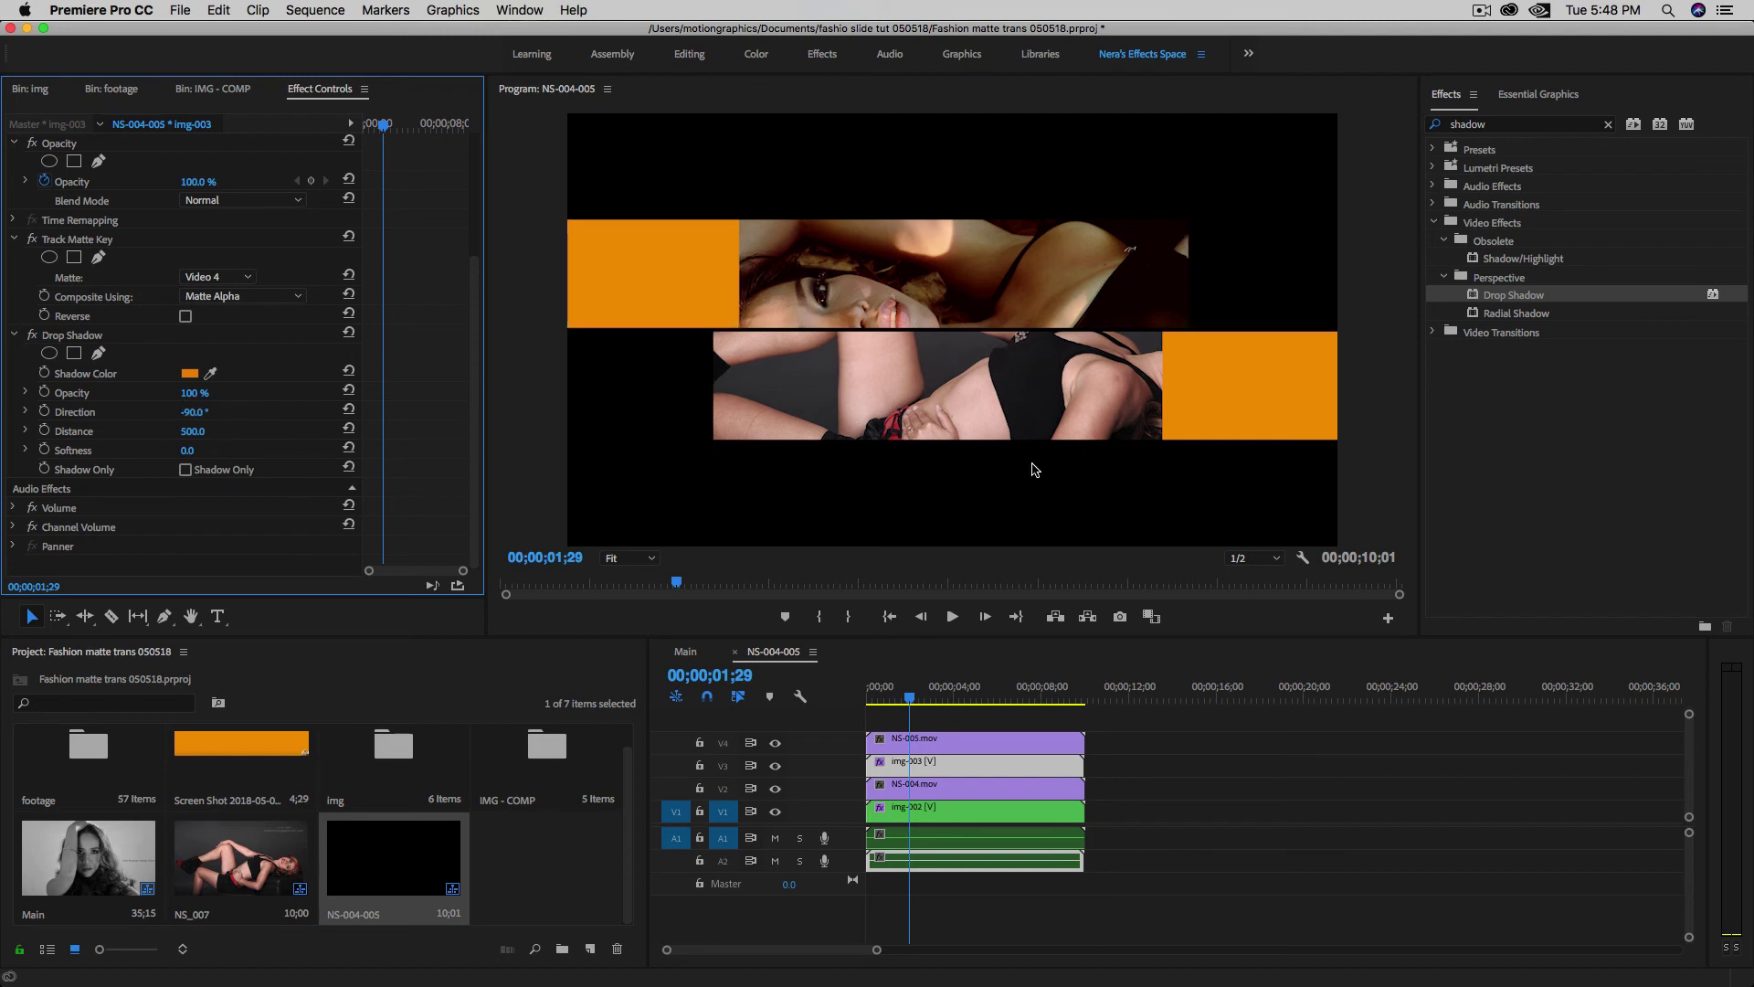
mouse_move(908, 698)
left_mouse_down()
mouse_move(890, 703)
mouse_move(910, 706)
left_mouse_up()
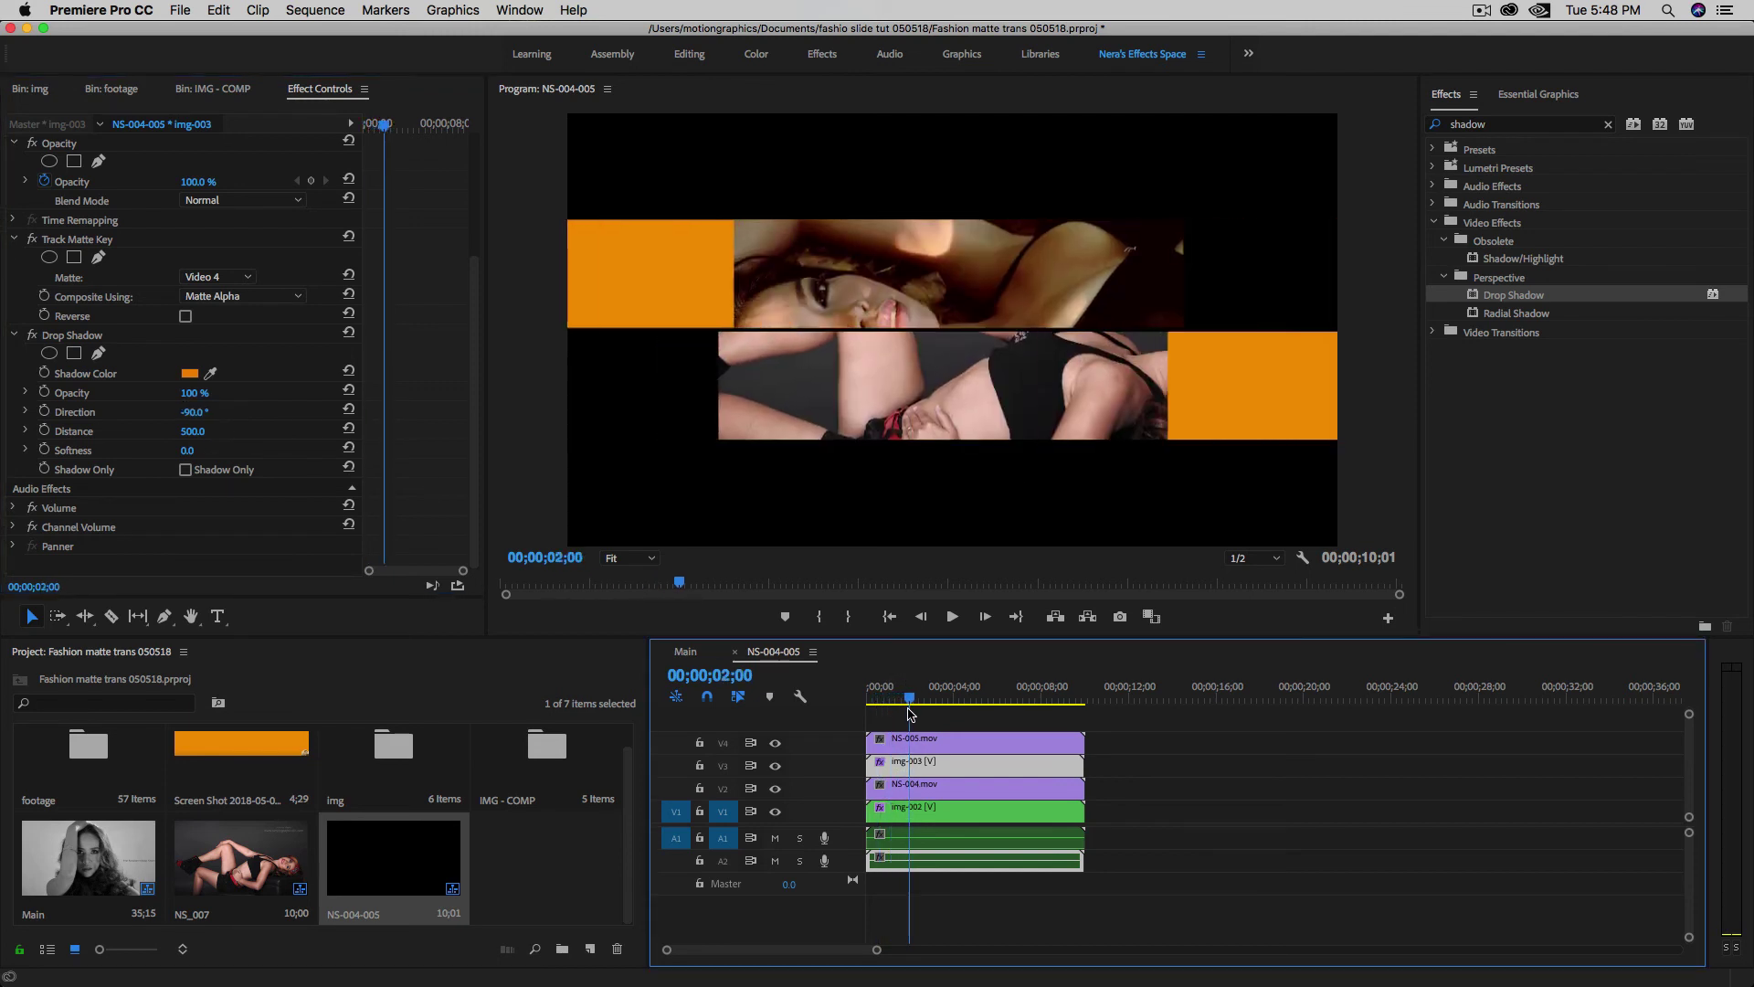
- Switch to Safari, look through the open Nera Studio website and YouTube channel pages, and return to Premiere Pro
left_click(1032, 978)
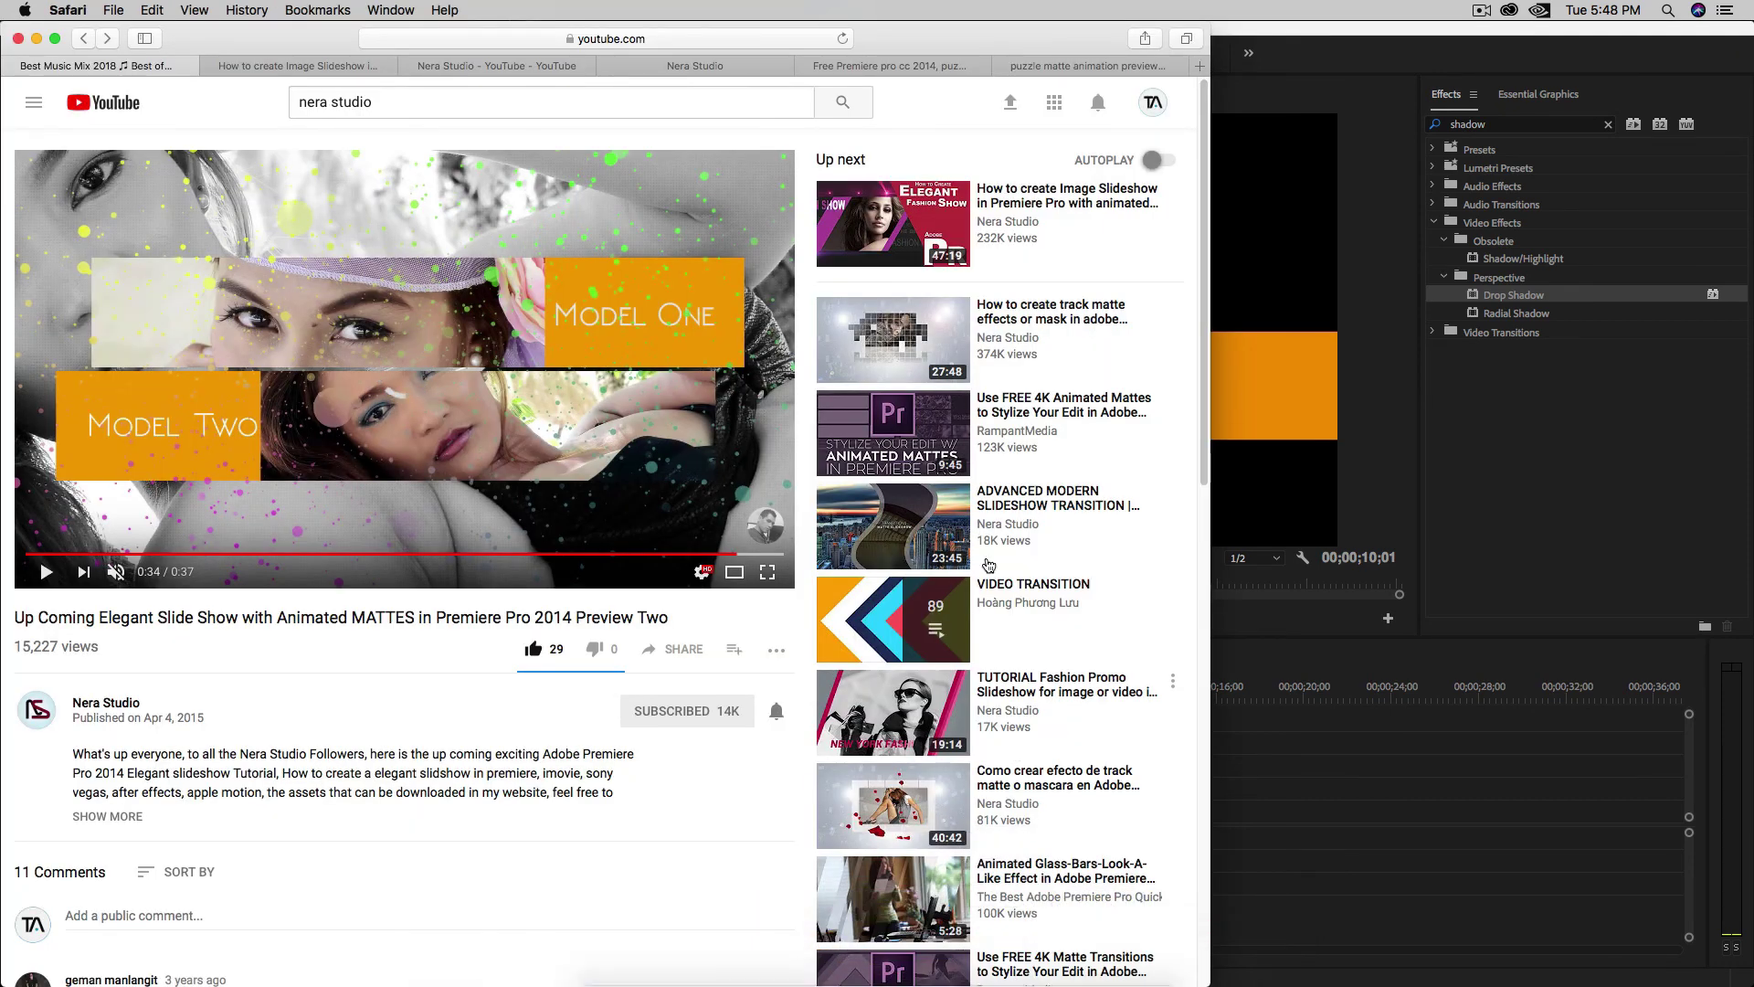
left_click(1072, 64)
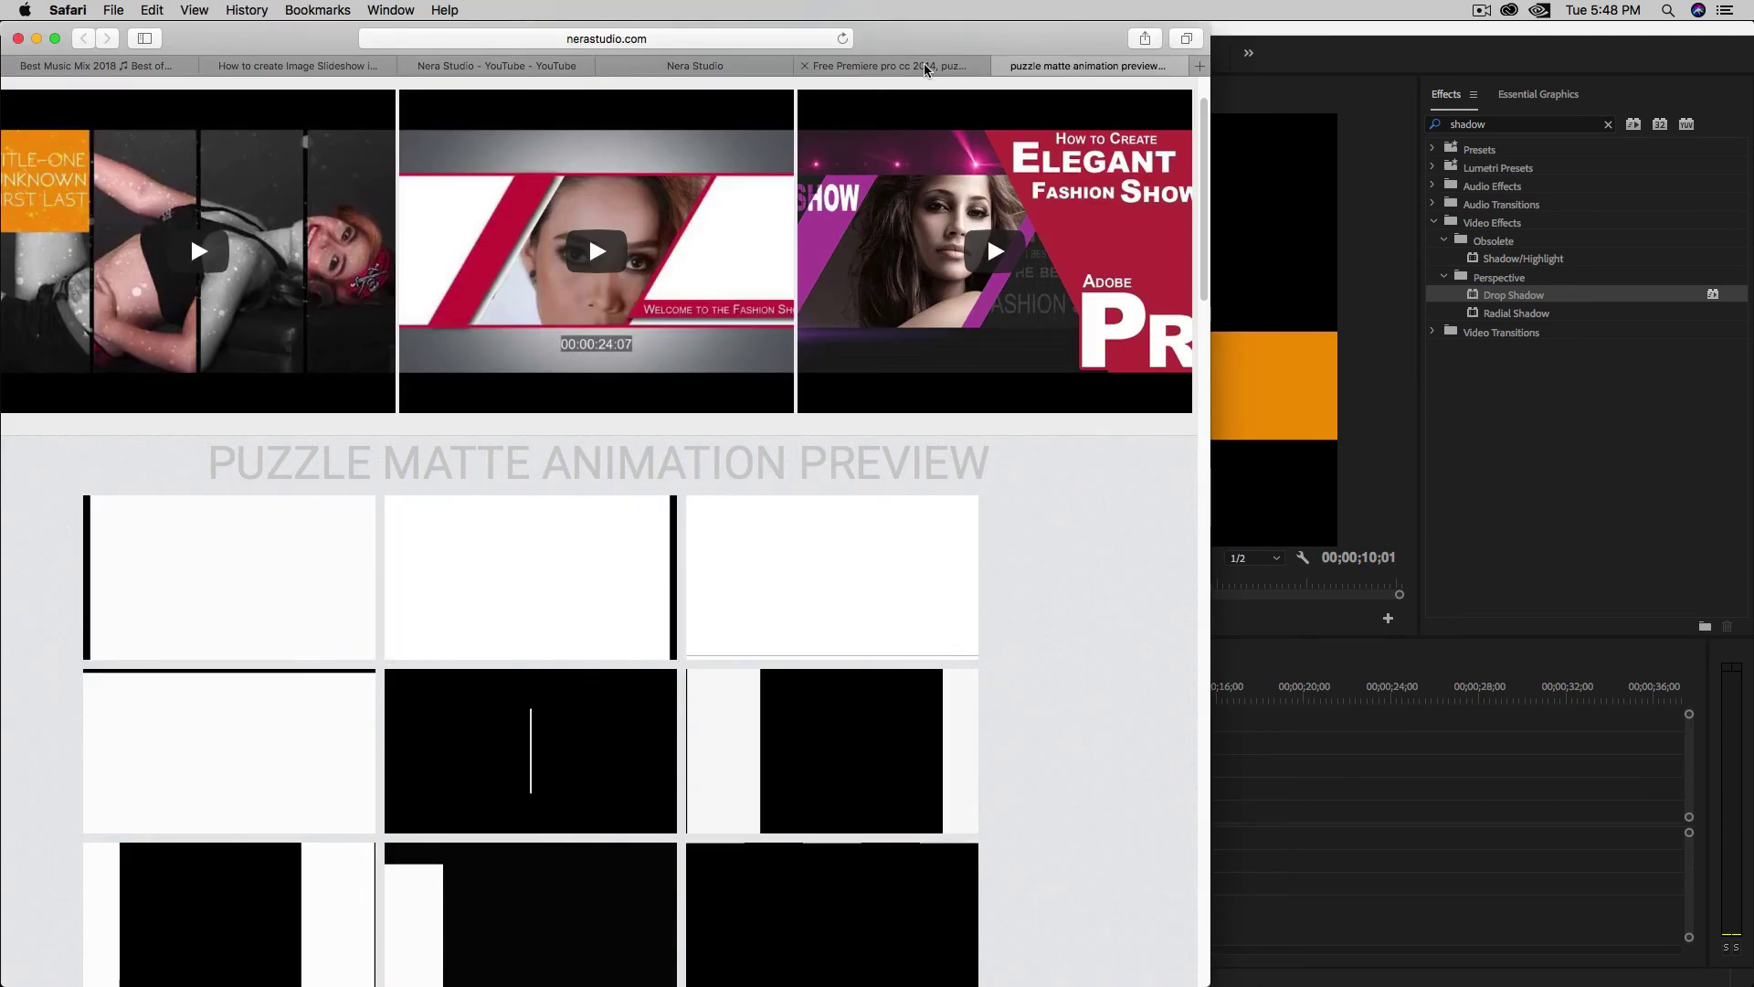
left_click(923, 64)
left_click(685, 65)
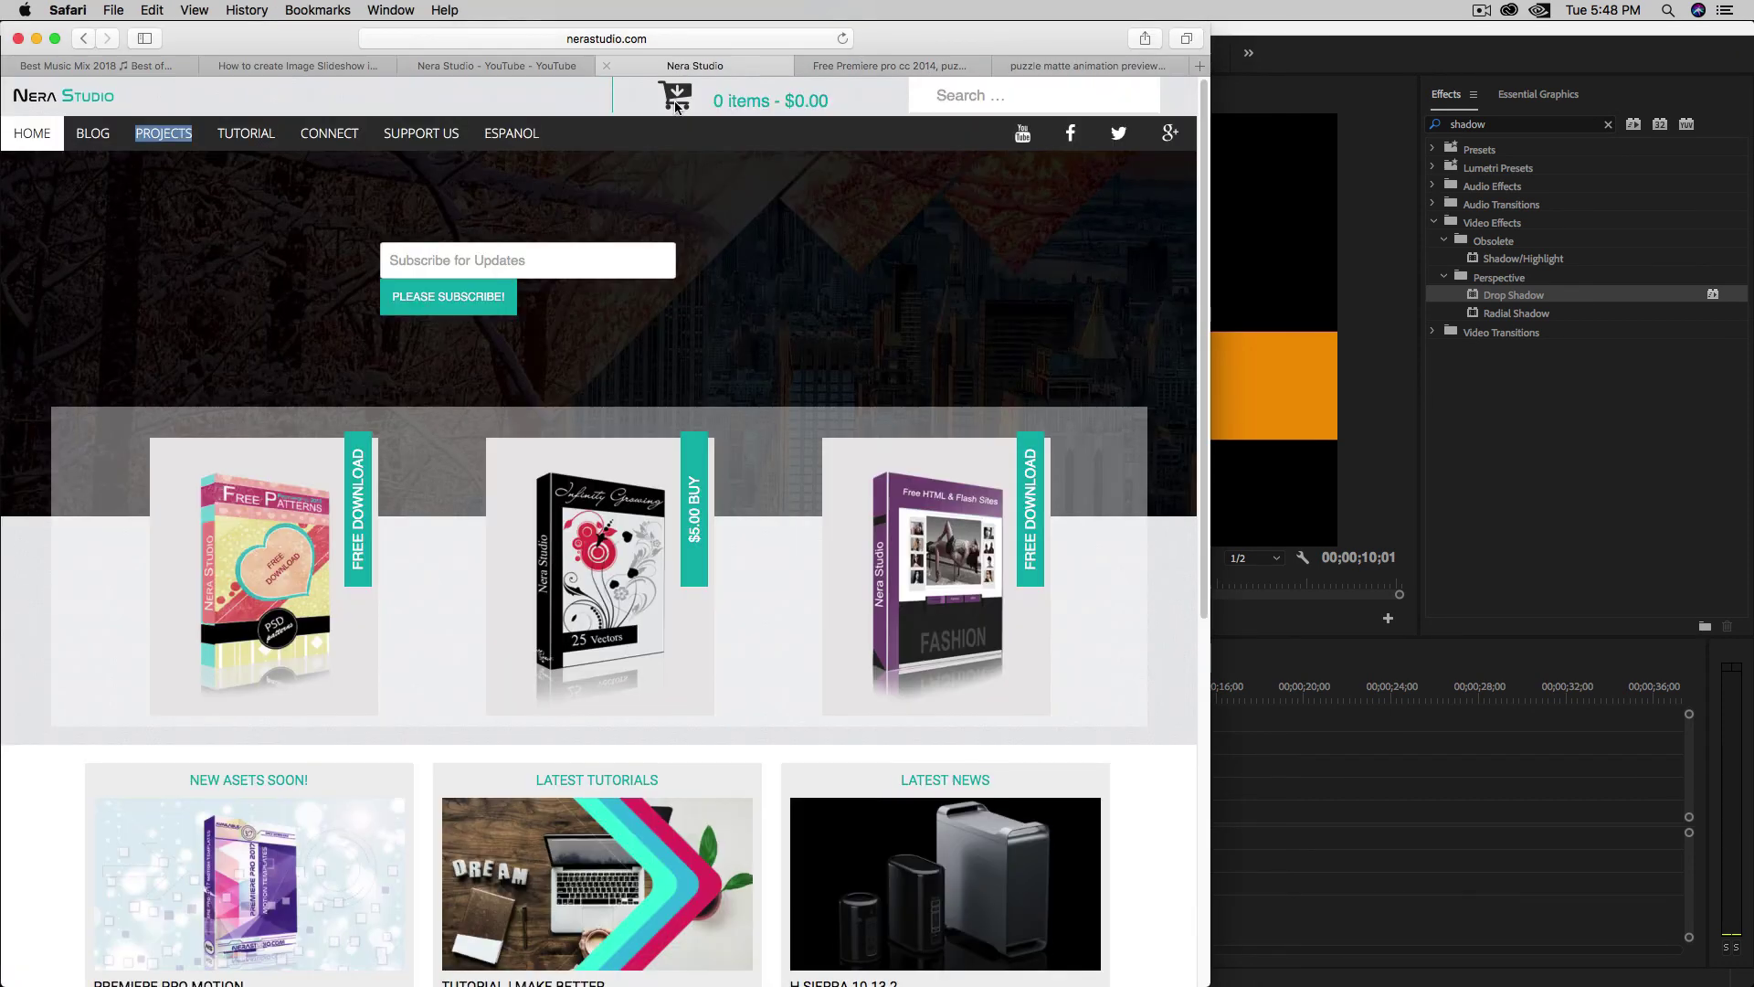
left_click(482, 66)
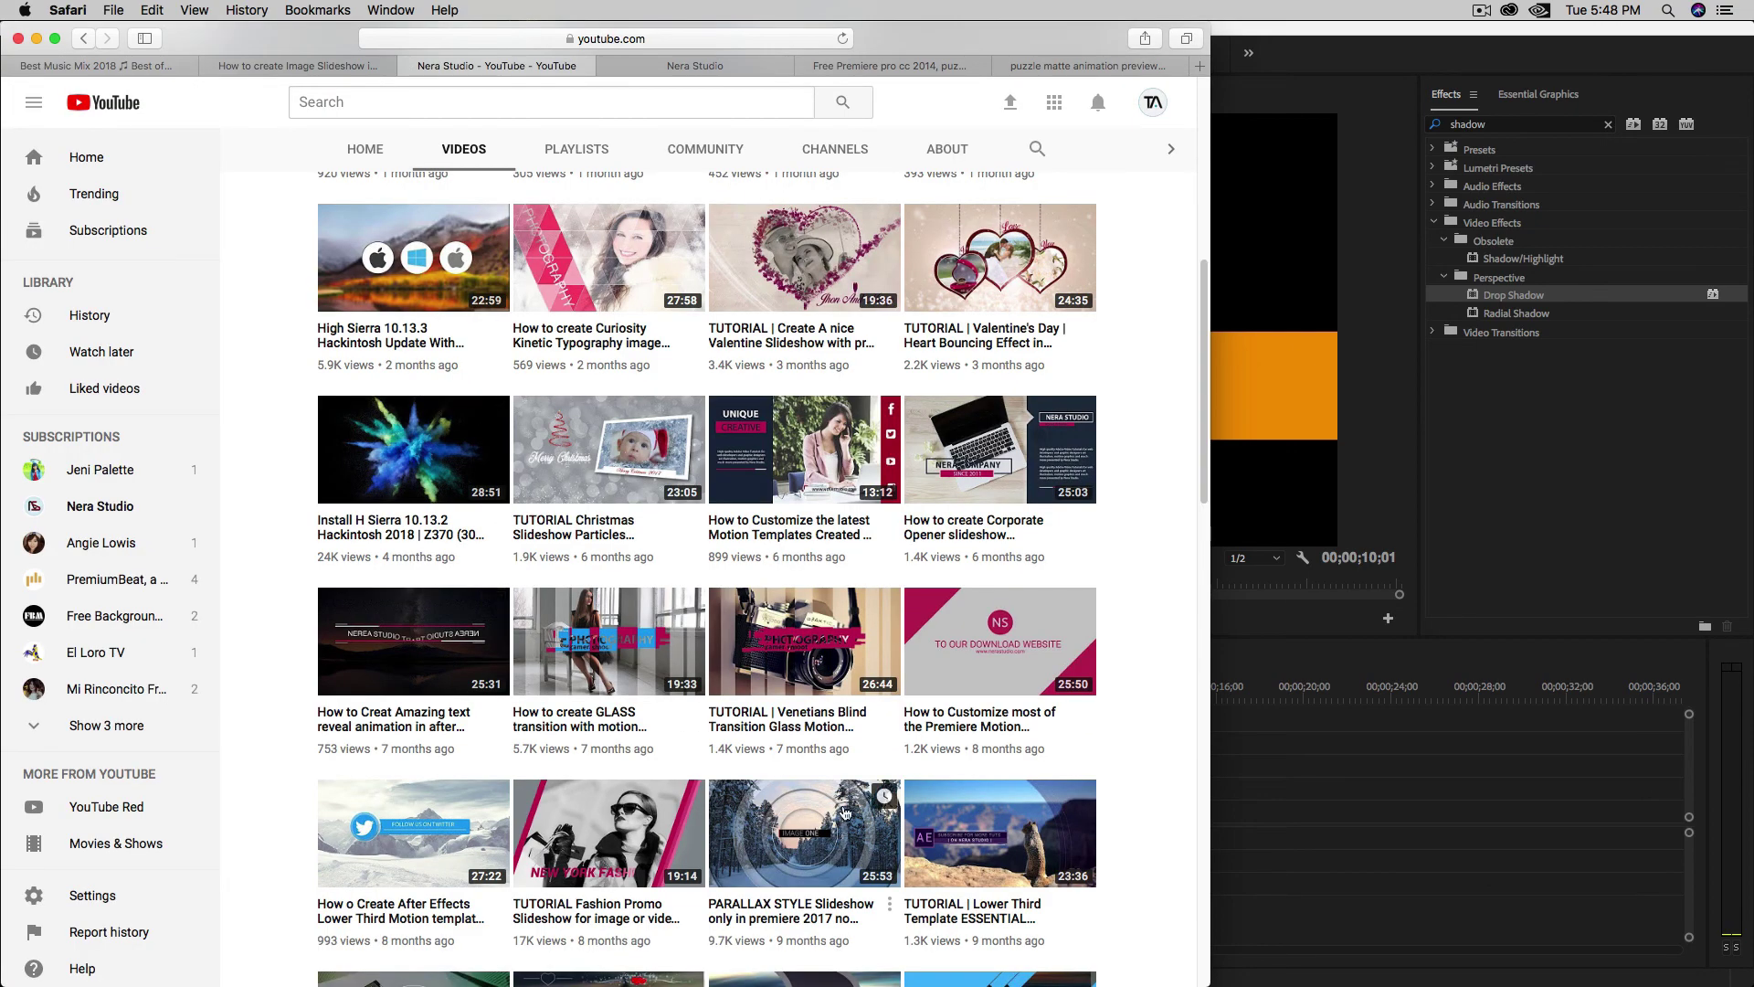
scroll(845, 813, "down", 3)
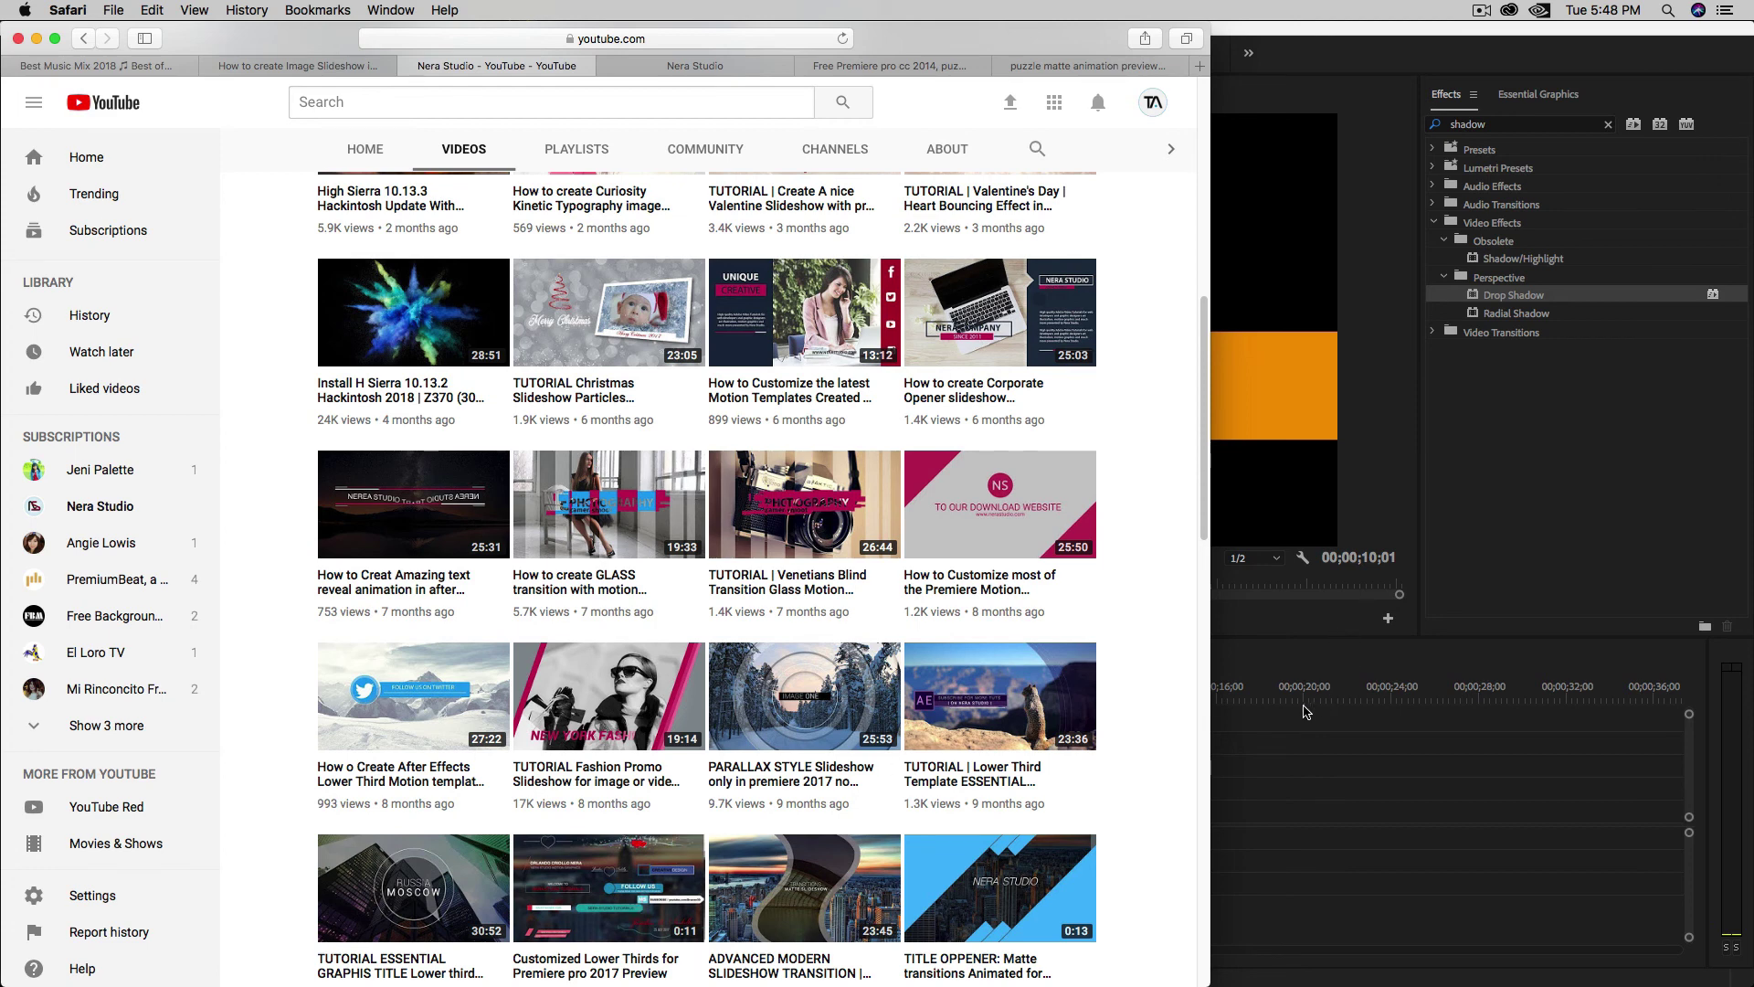
left_click(1271, 726)
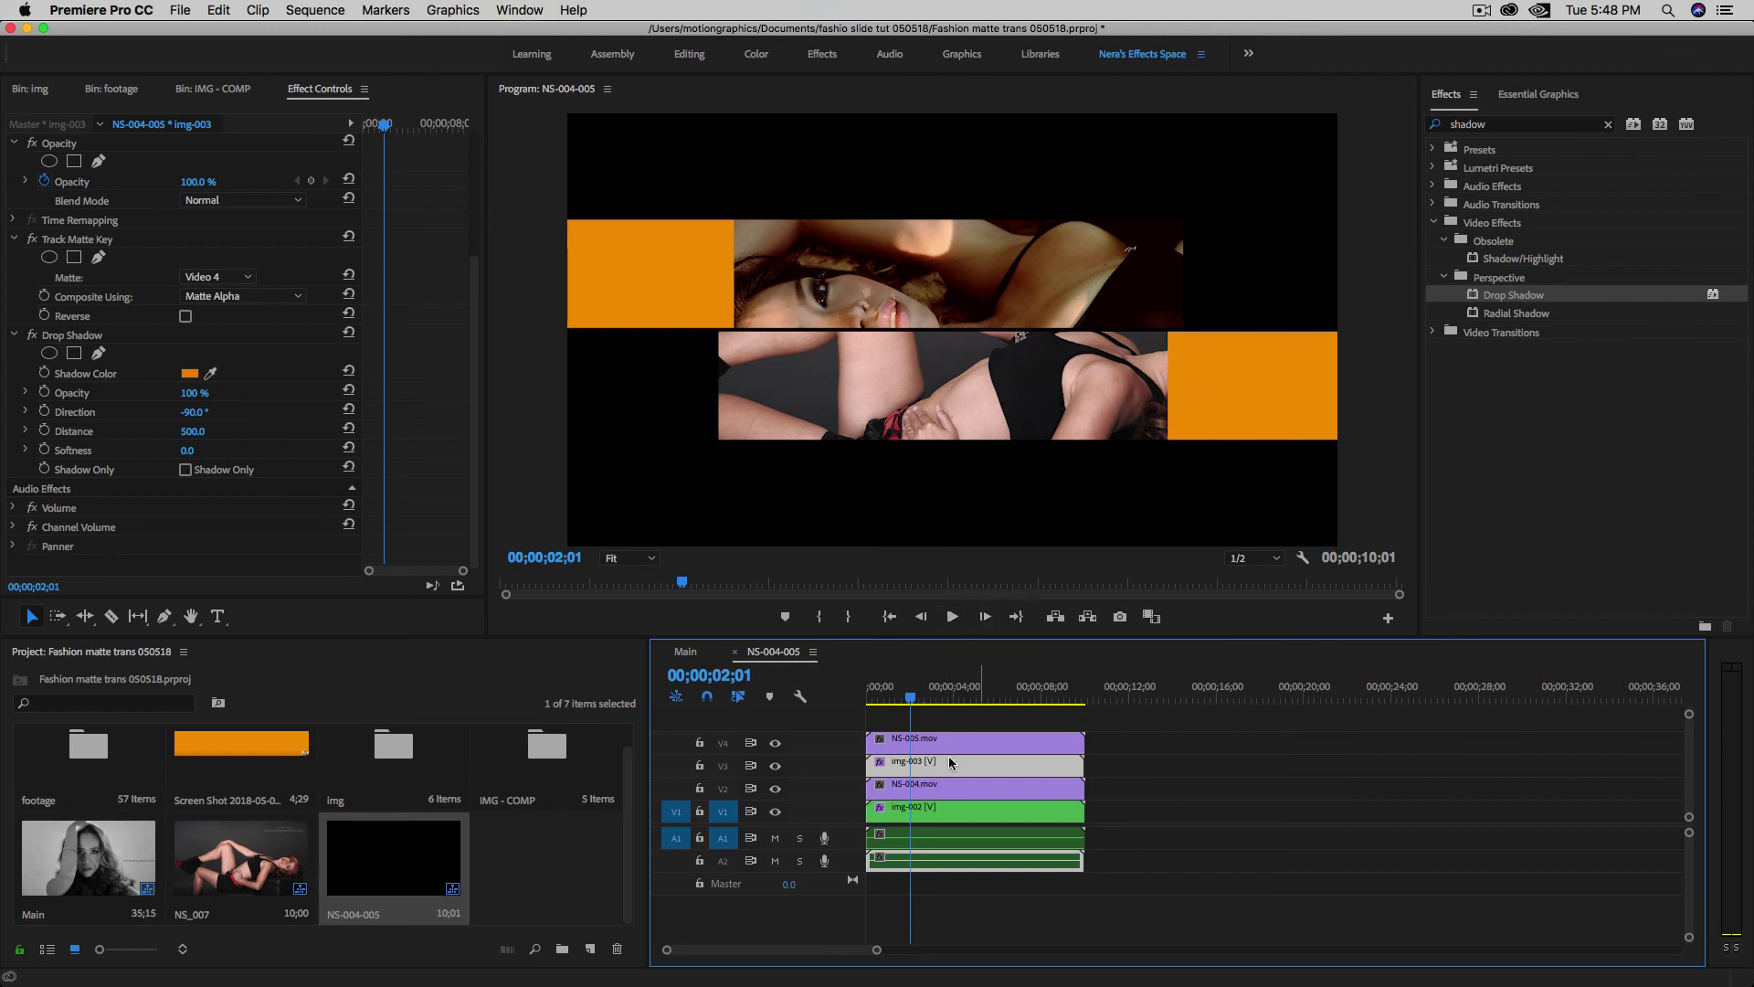
- Preview the NS-004-005 sequence, then examine the nested clip over its background in the Main sequence around 28 seconds
mouse_move(911, 699)
left_mouse_down()
mouse_move(886, 701)
mouse_move(940, 712)
left_mouse_up()
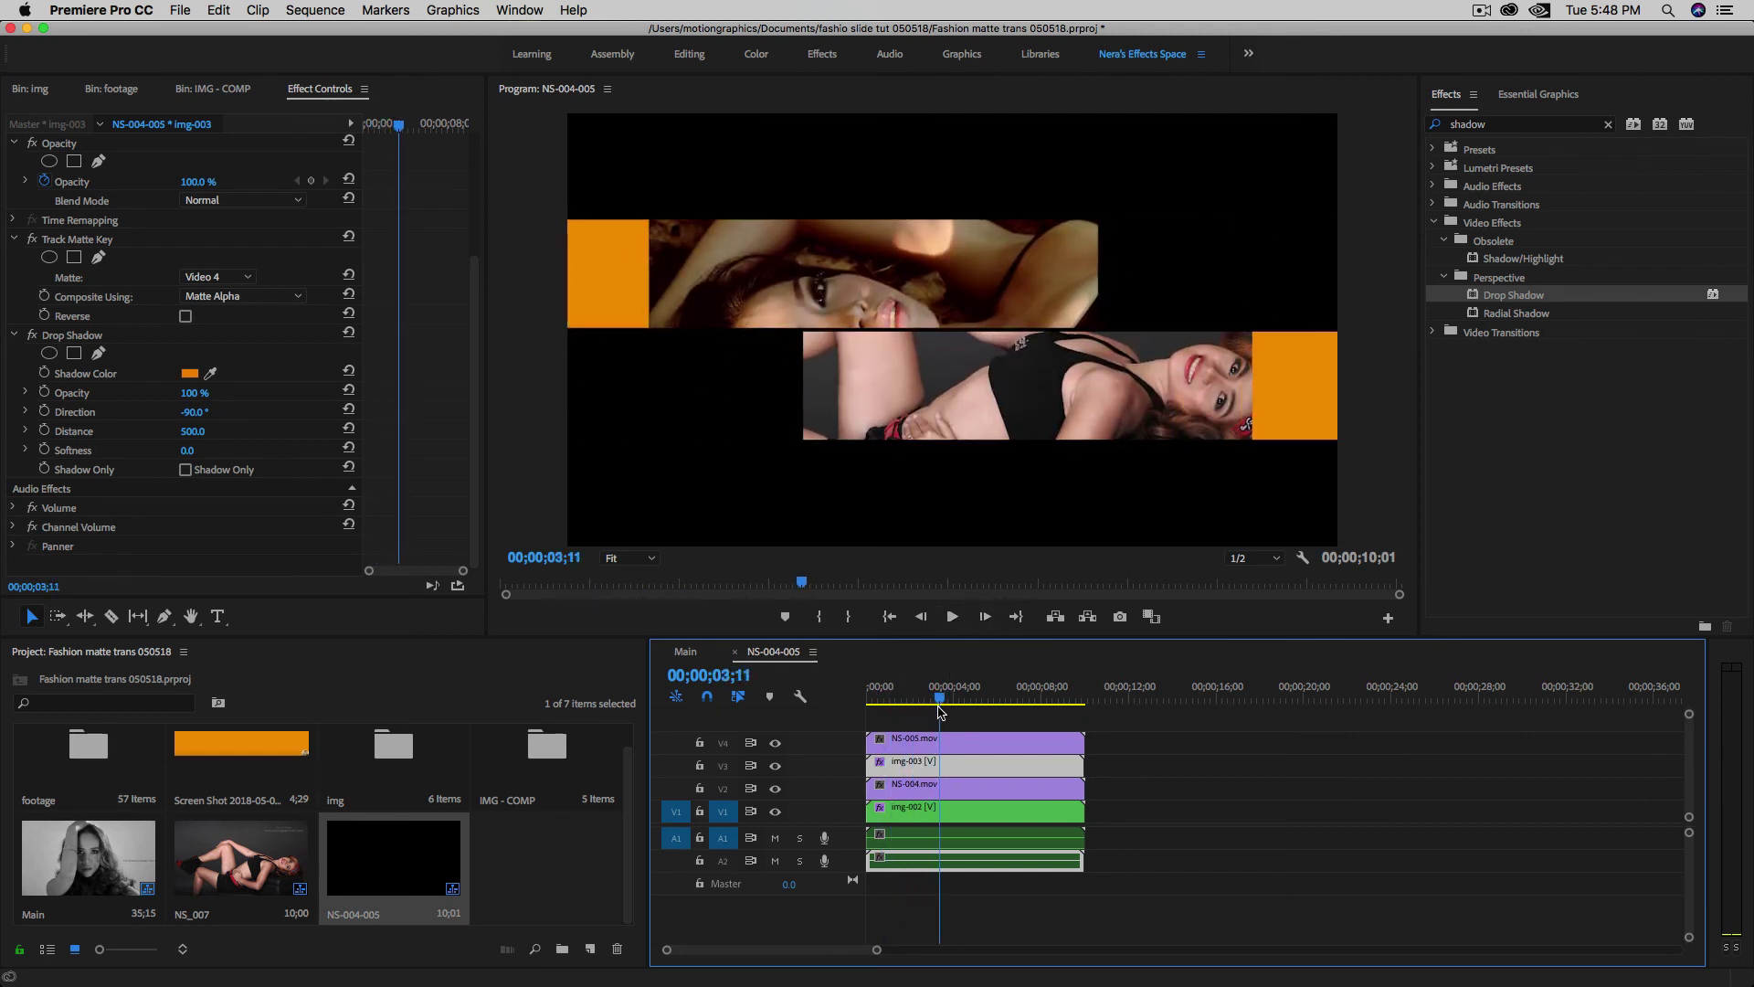
left_click(687, 651)
mouse_move(1473, 700)
left_mouse_down()
mouse_move(1389, 702)
mouse_move(1484, 701)
left_mouse_up()
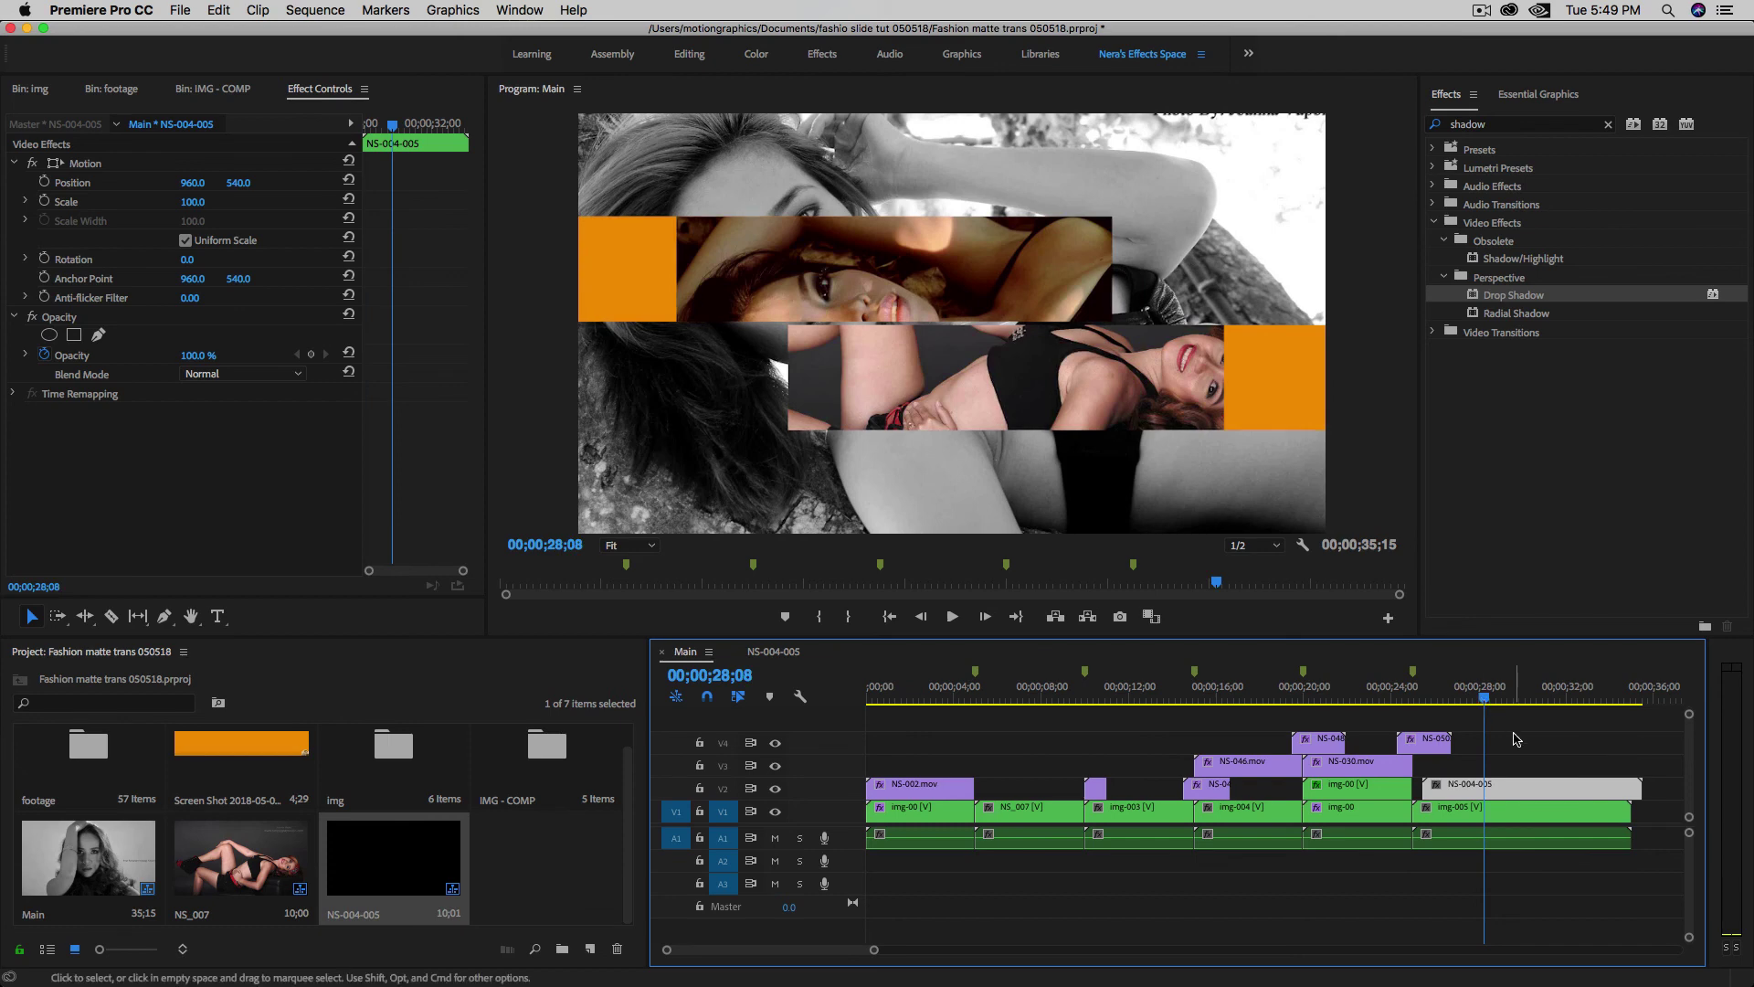
left_click(1515, 737)
- Move the Main sequence playhead to 00;00;30;00 and add a marker there
left_click(736, 675)
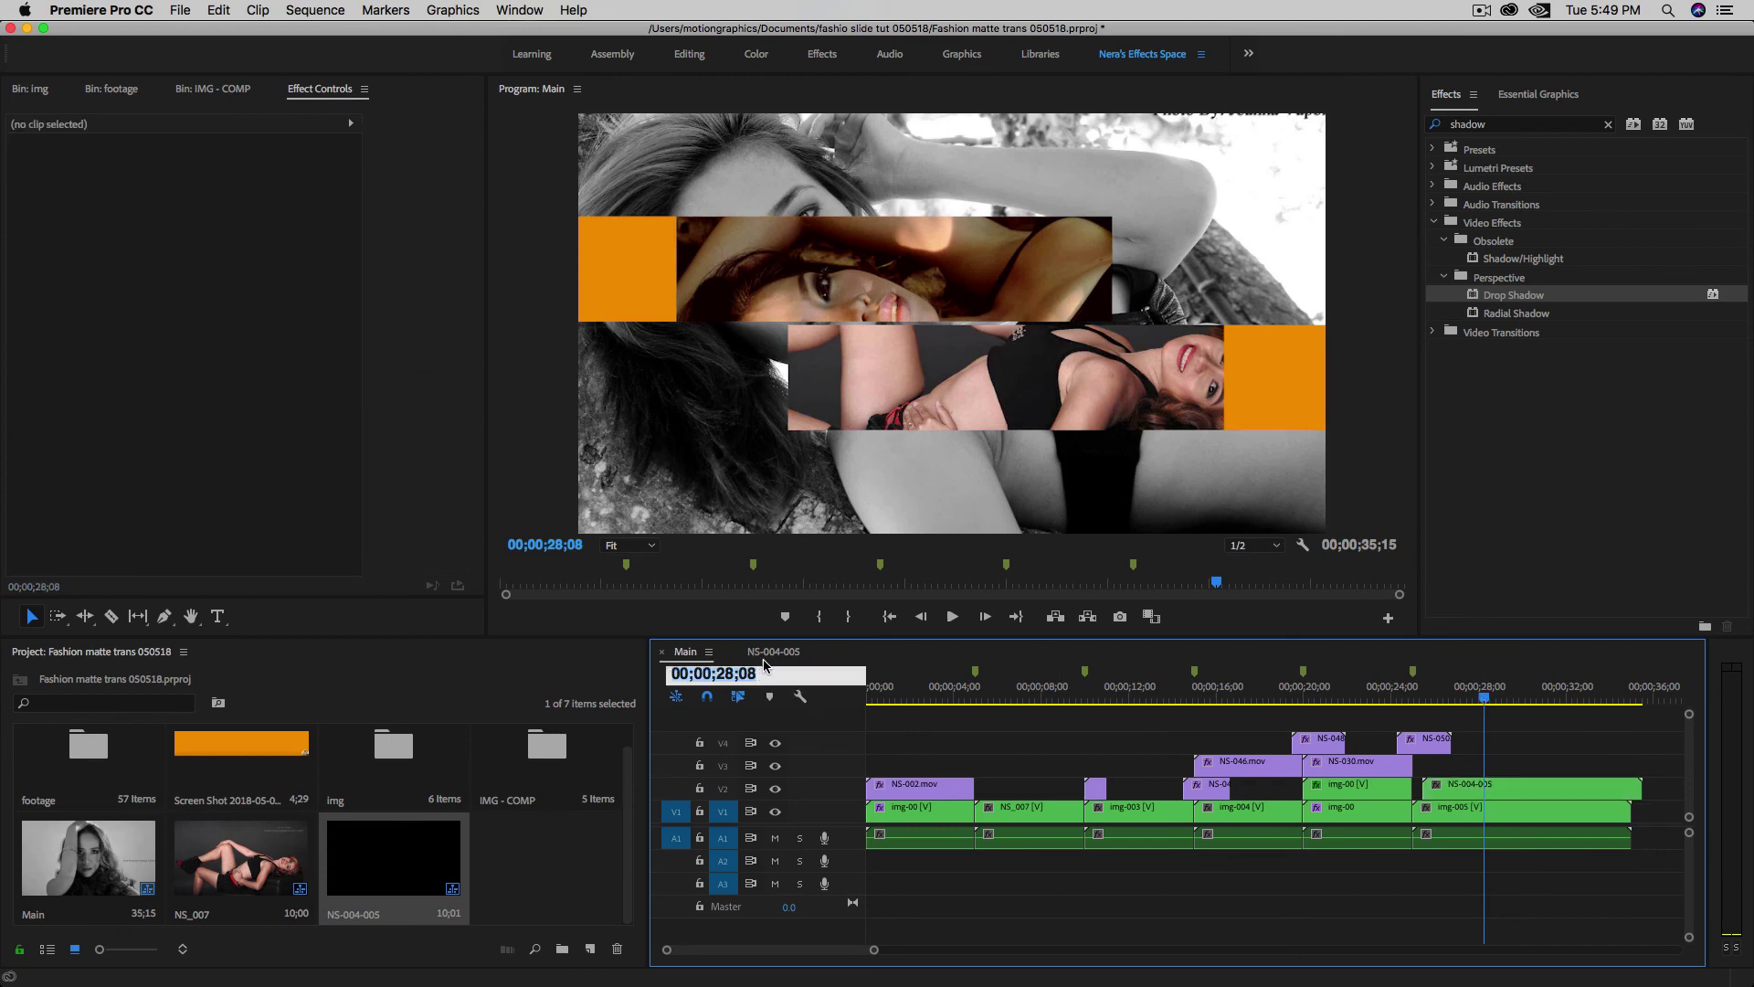
type("2")
type("5;00")
key("Return")
left_click(741, 677)
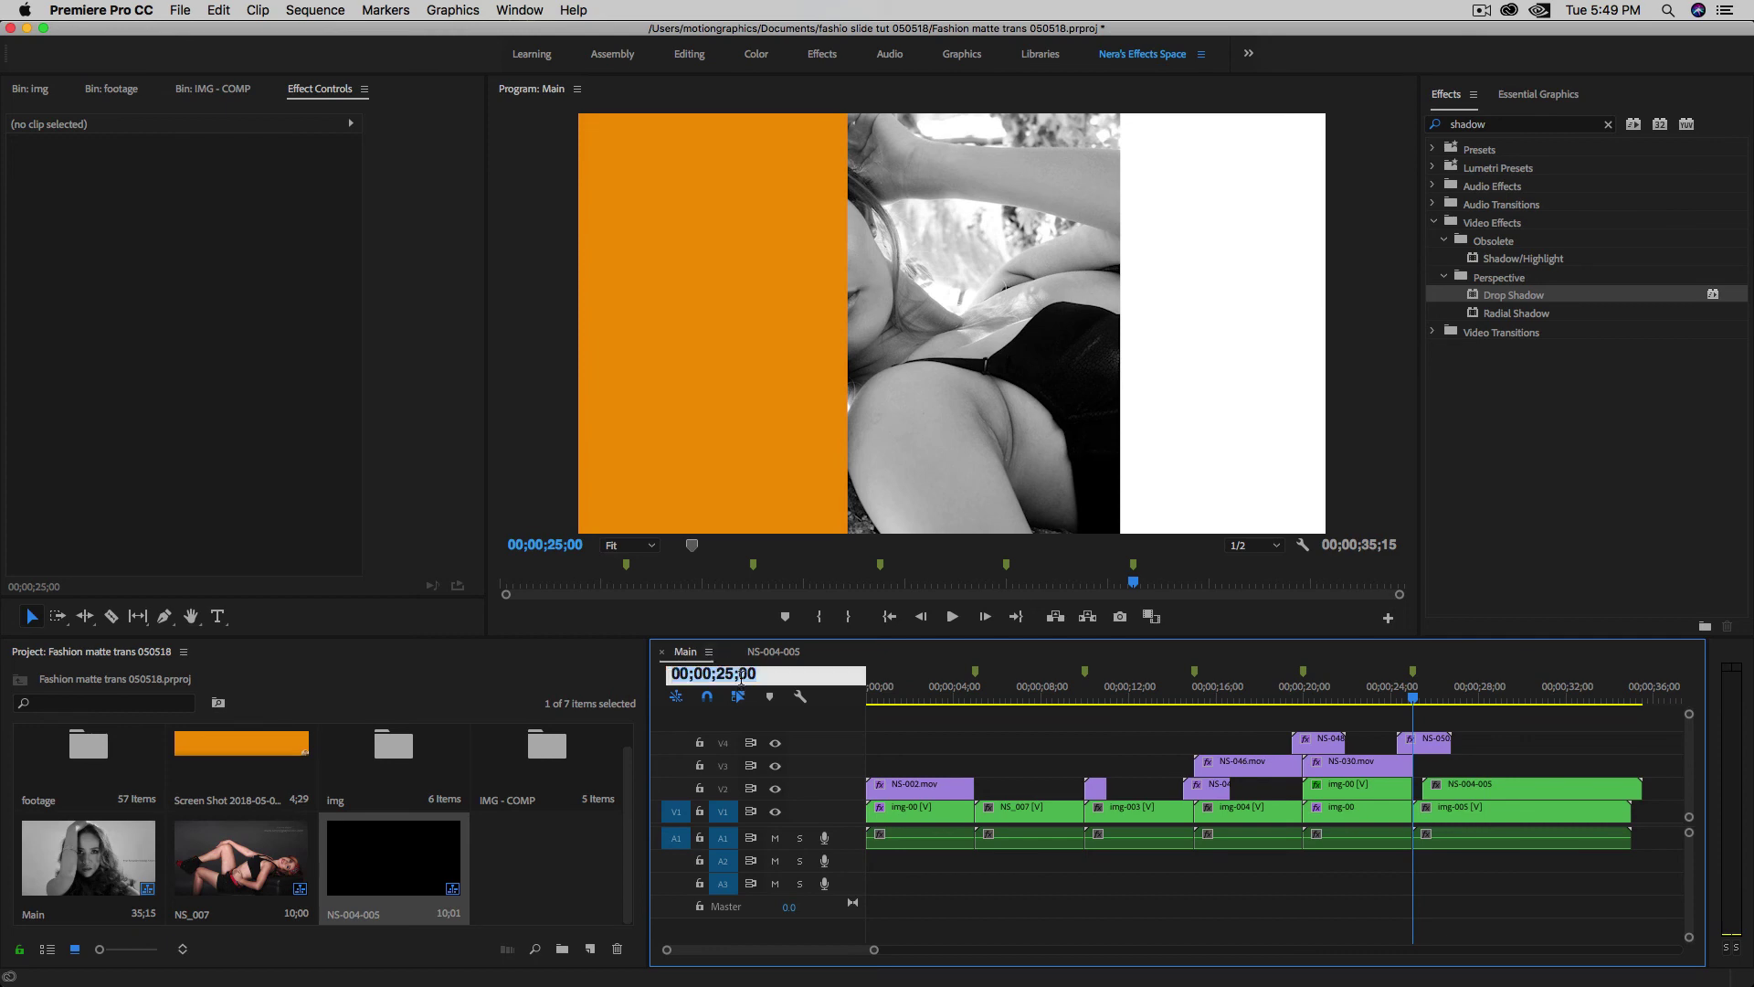
type("3000")
key("Return")
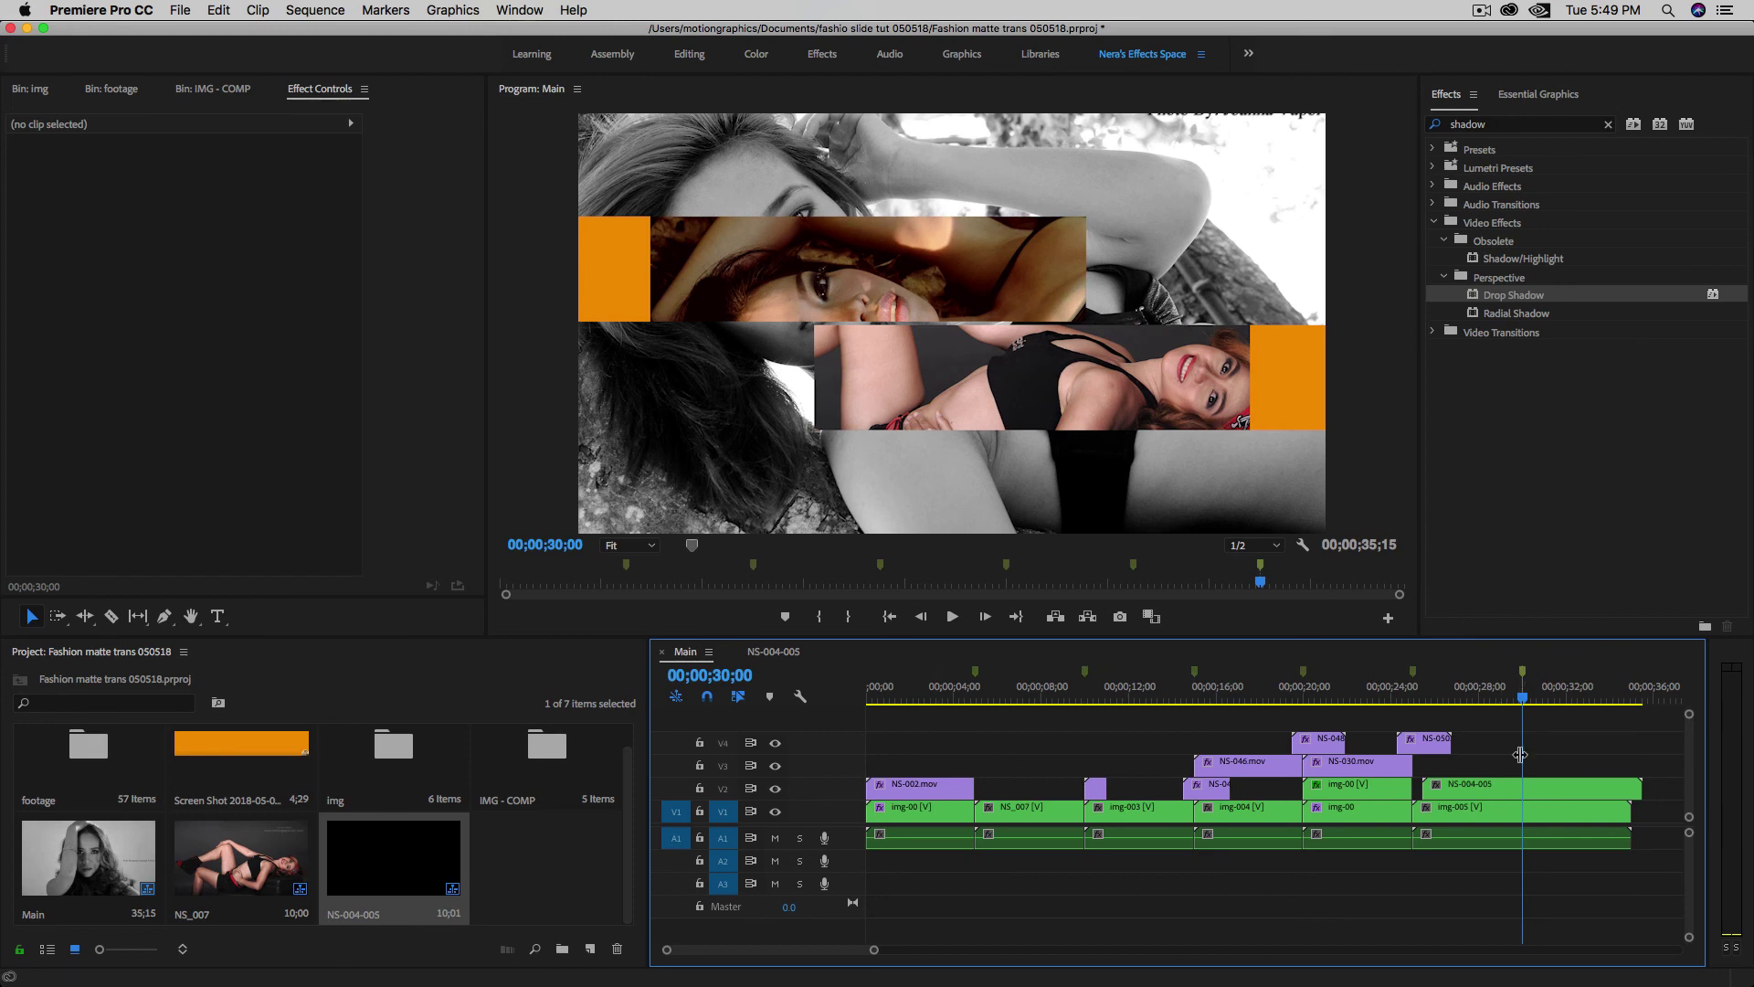
- Mark the Main sequence's out point at 00;00;30;00 and trim the end of img-005 on V1 to that time
key("o")
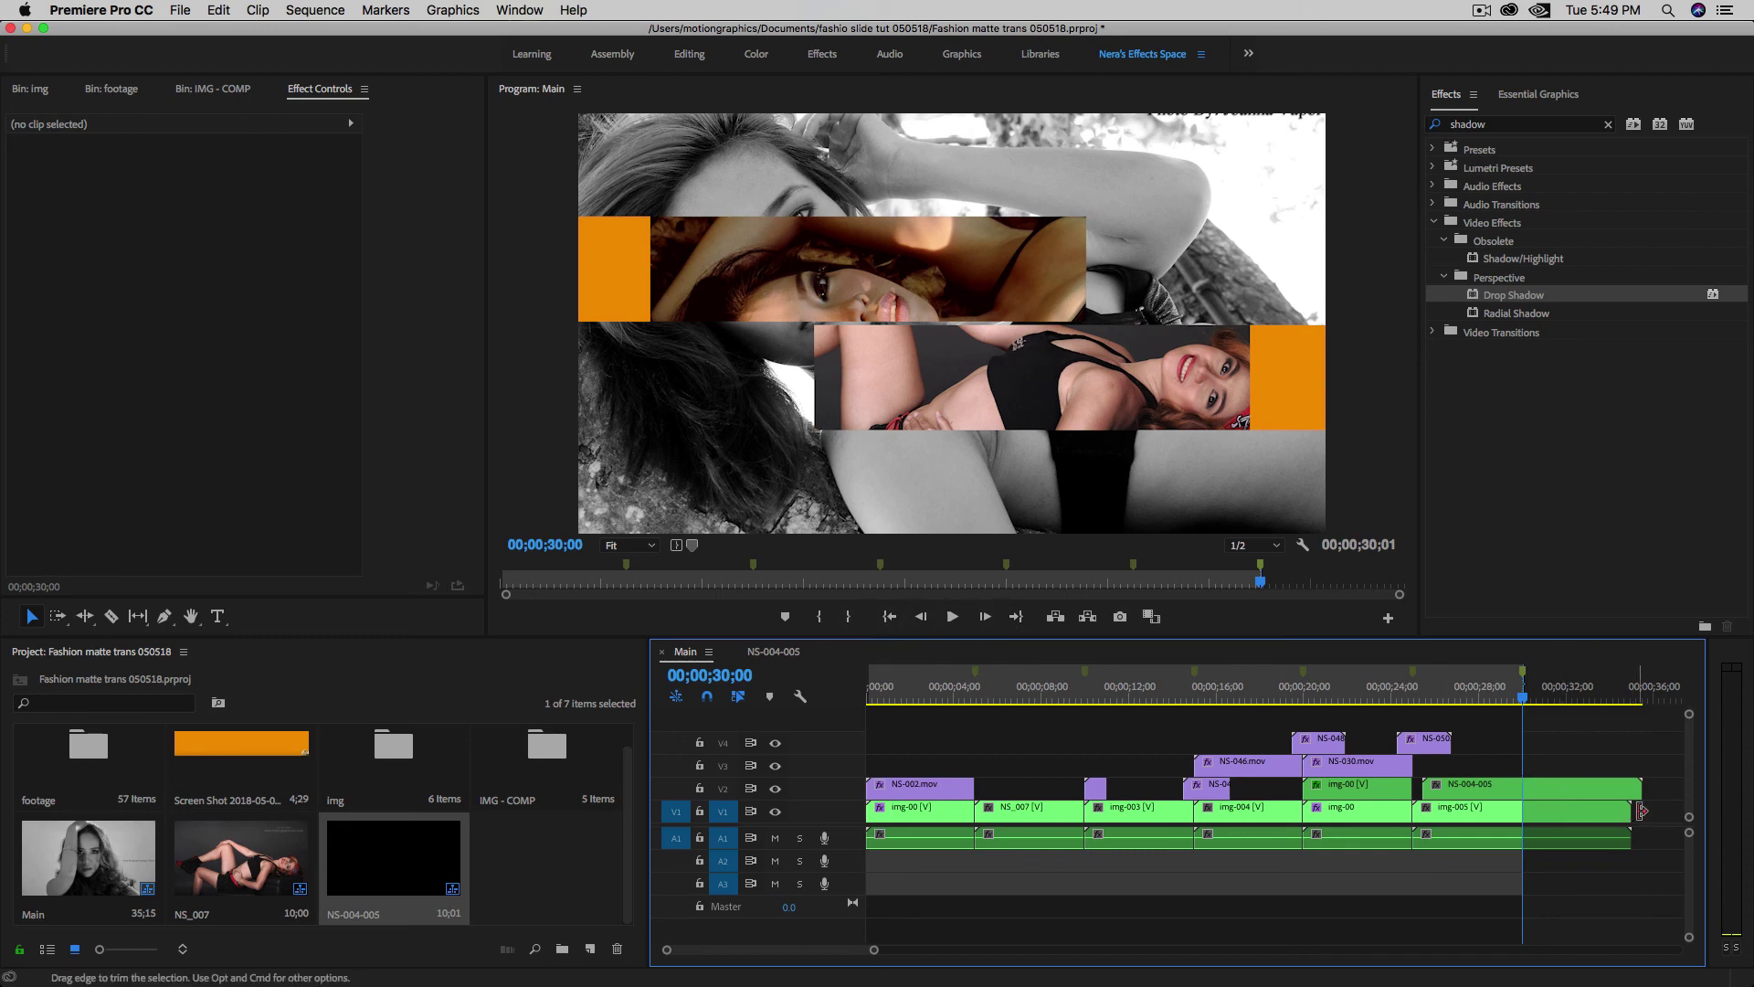
left_click_drag(1629, 807, 1522, 807)
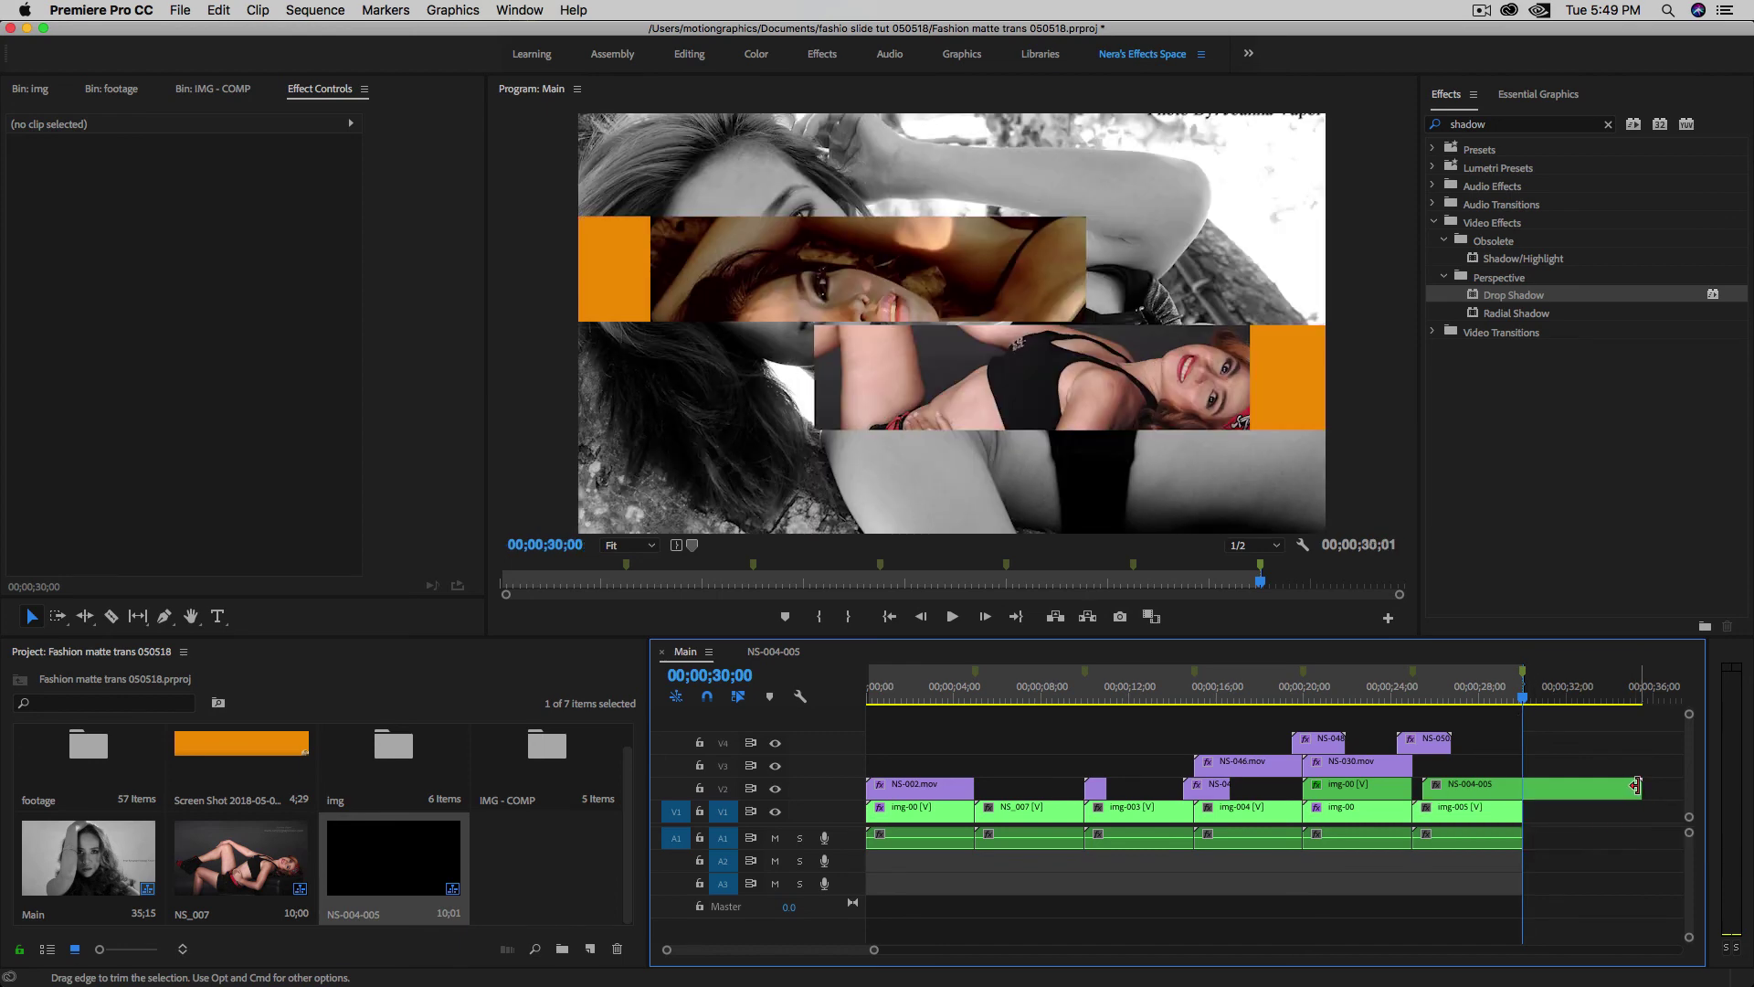
- Trim the end of the NS-004-005 clip on V2 to 00;00;30;00 in the Main sequence
left_click_drag(1640, 787, 1521, 787)
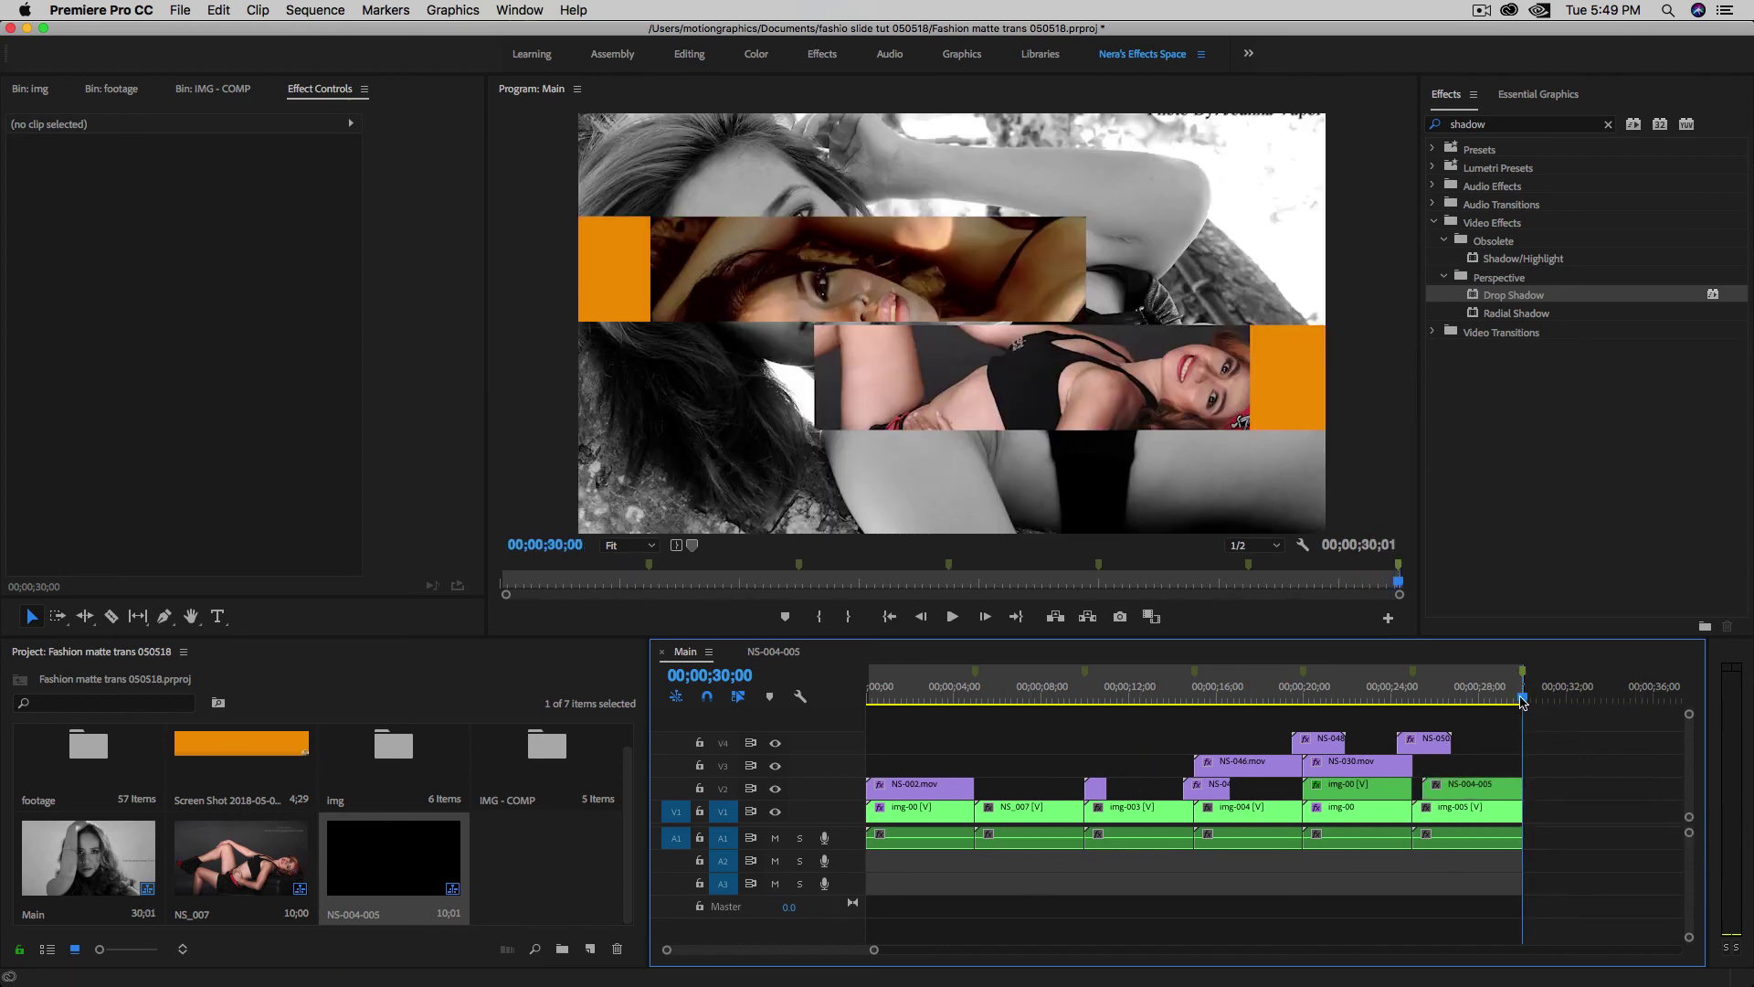
mouse_move(1370, 698)
left_mouse_down()
mouse_move(1268, 700)
mouse_move(1365, 716)
left_mouse_up()
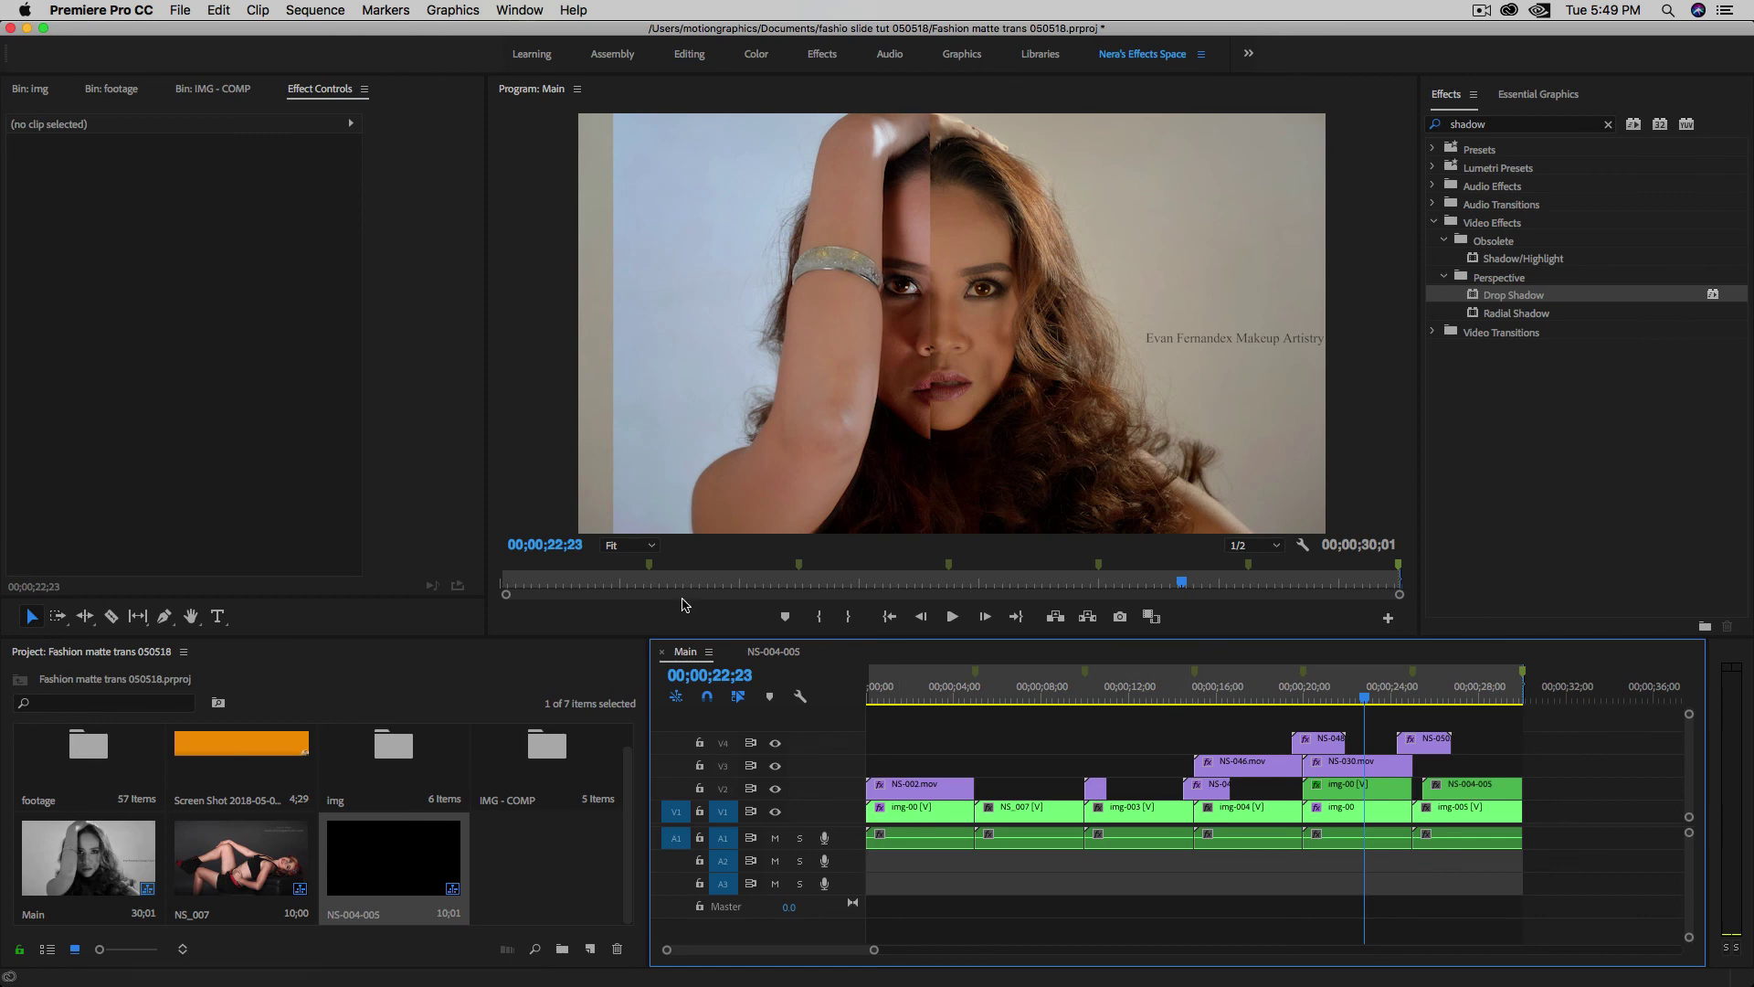
- Clear the footage bin's search filter, show the clips as thumbnails, and place Bokeh-006.mov on V5 at the Main sequence's start
left_click(112, 89)
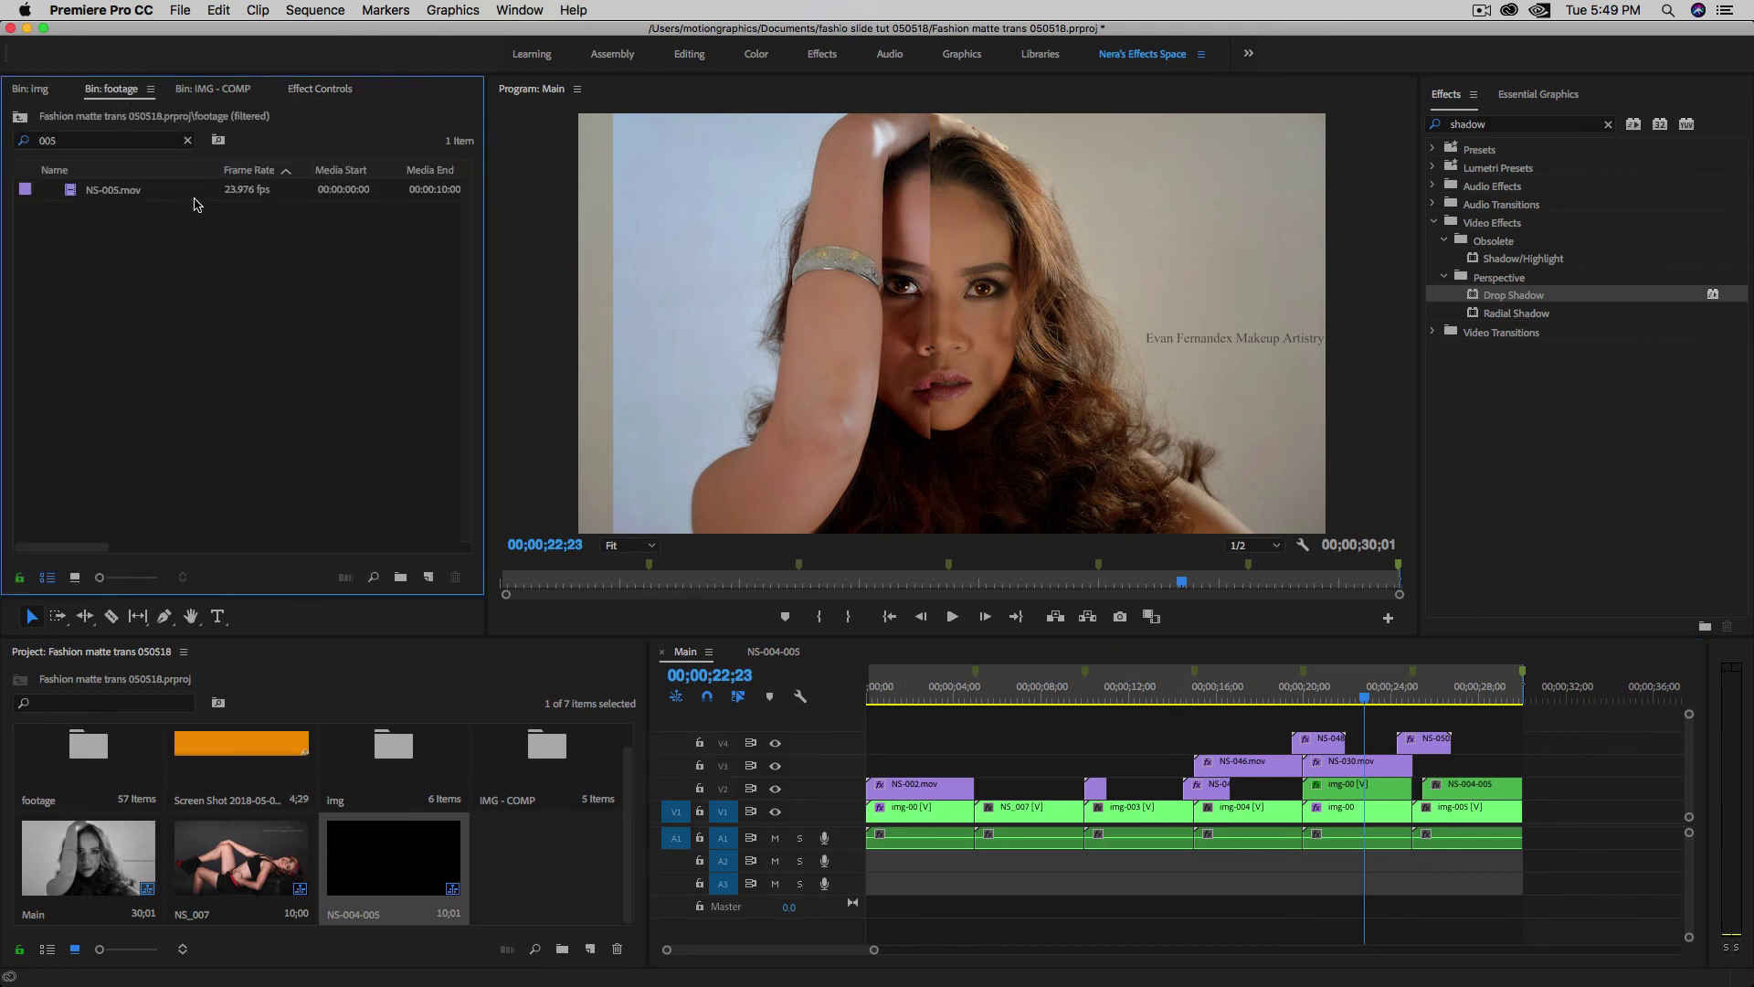
left_click(187, 144)
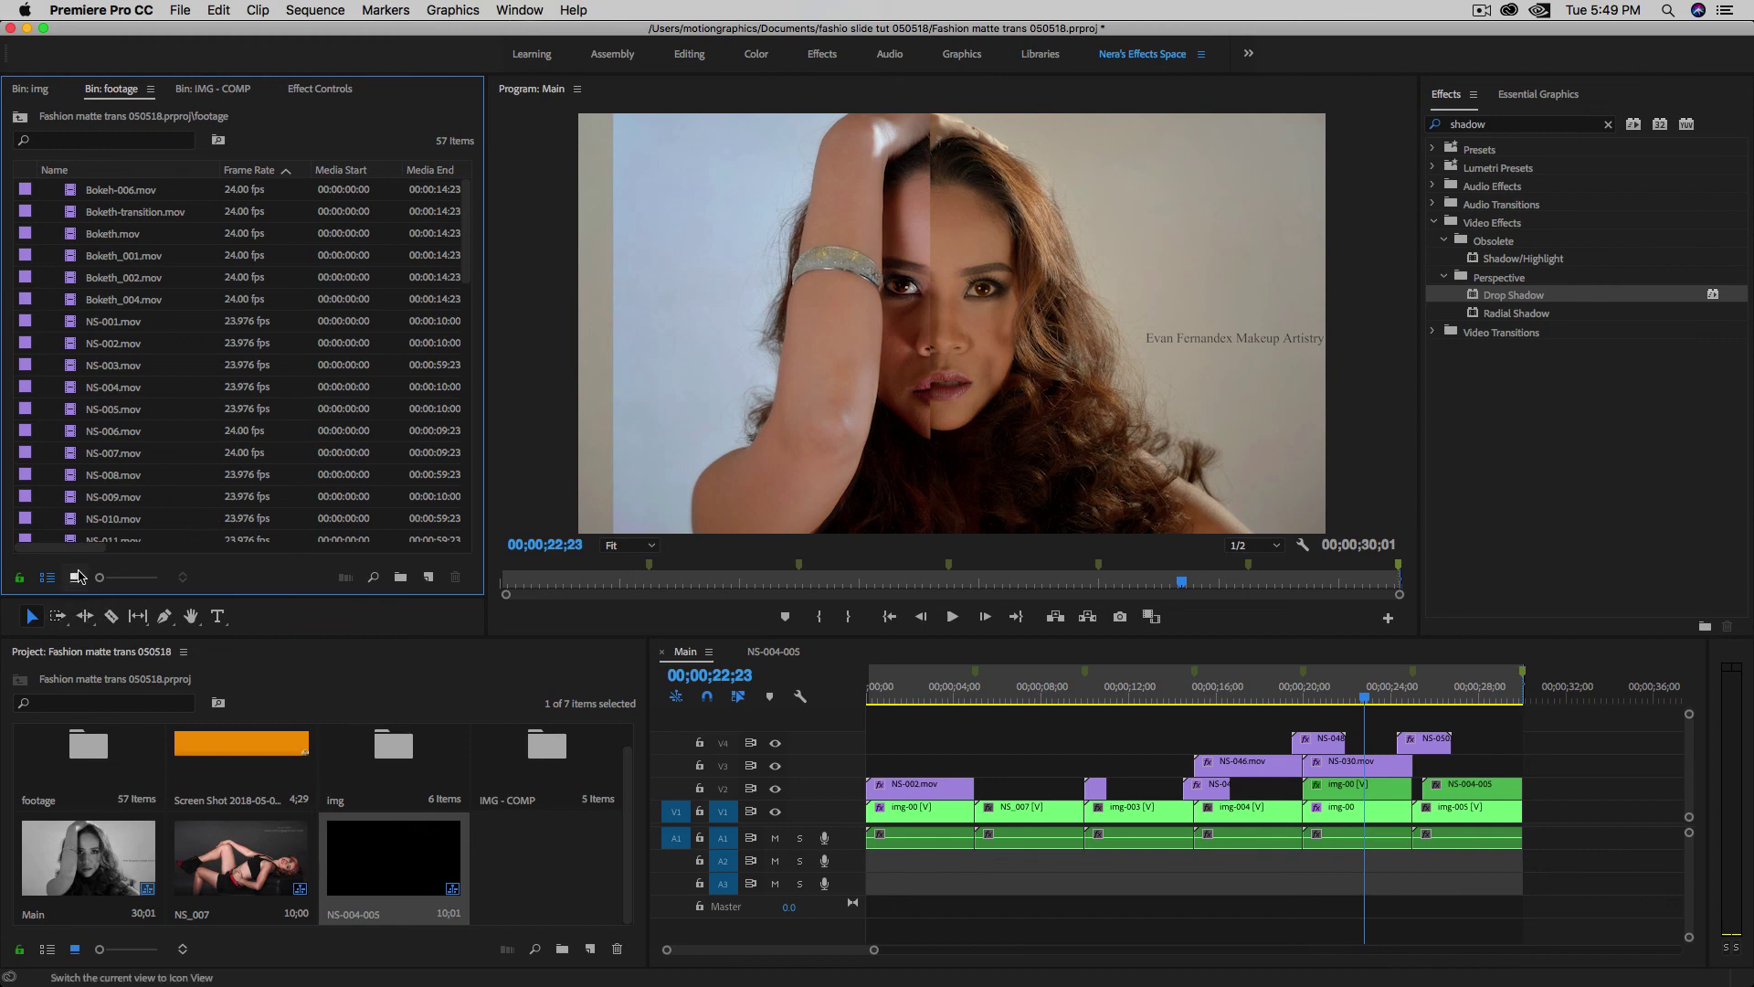
left_click(75, 578)
left_click(67, 222)
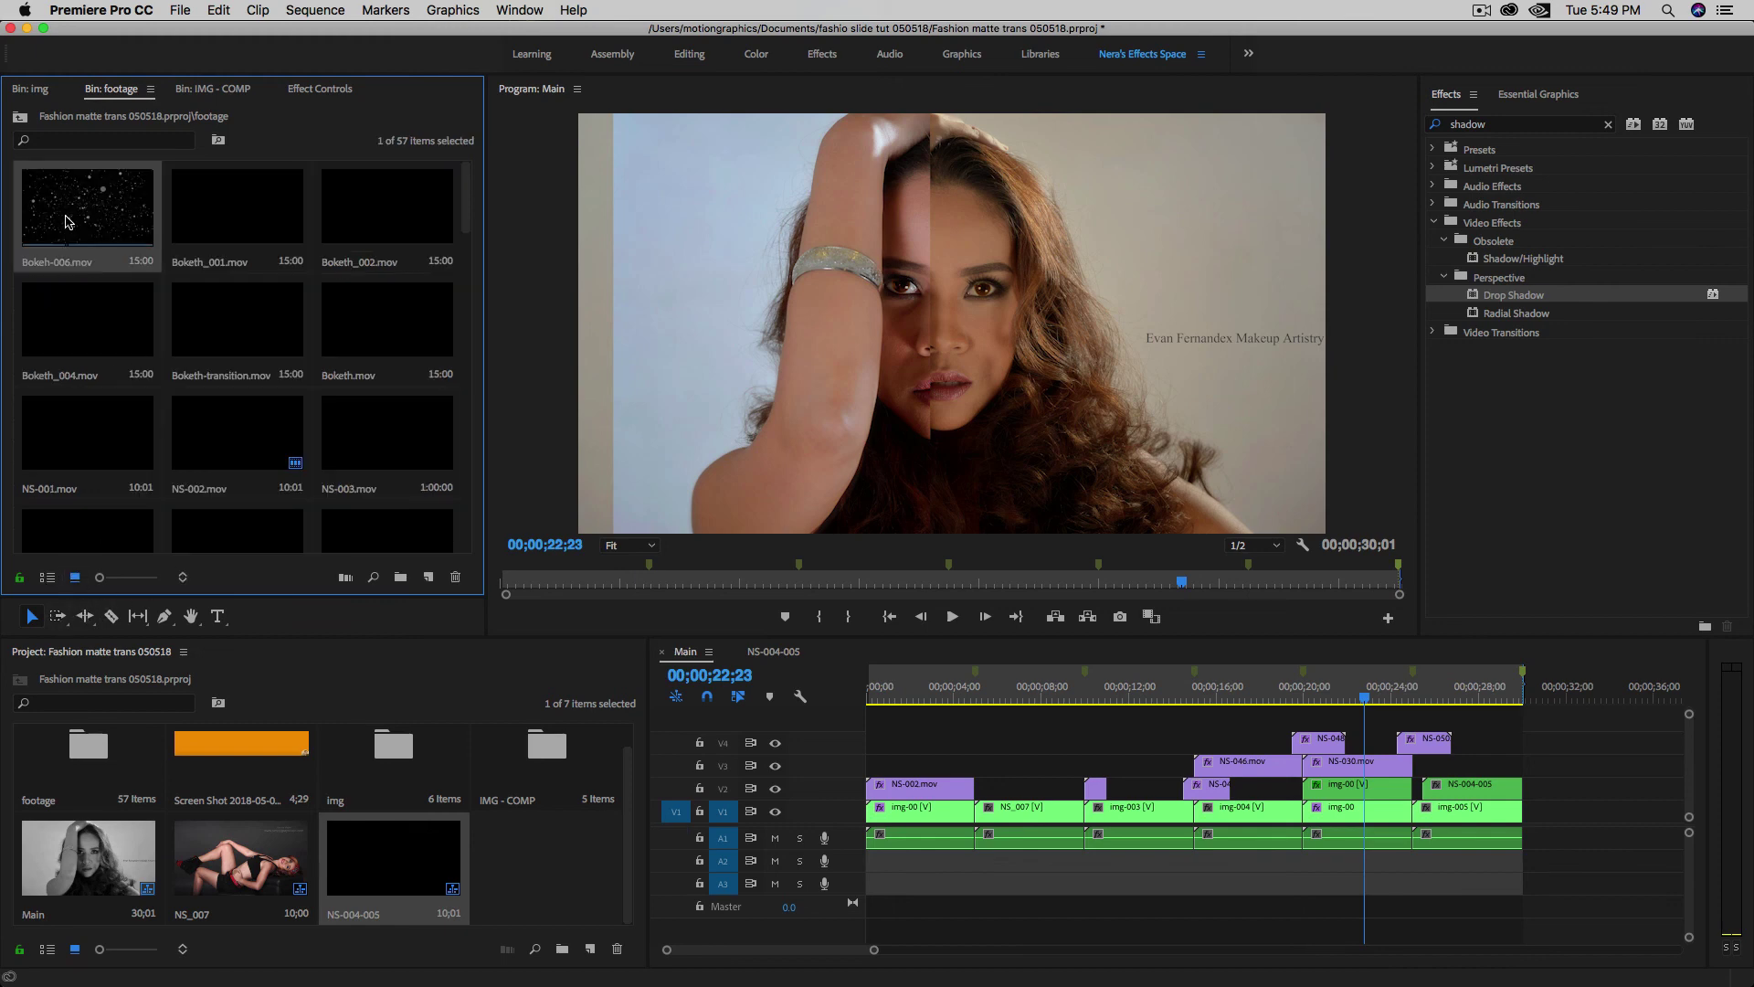
left_click_drag(52, 221, 966, 685)
- Disable opacity keyframing on the Bokeh-006.mov clip and set its blend mode to Color Dodge with 30% opacity
left_click(1021, 726)
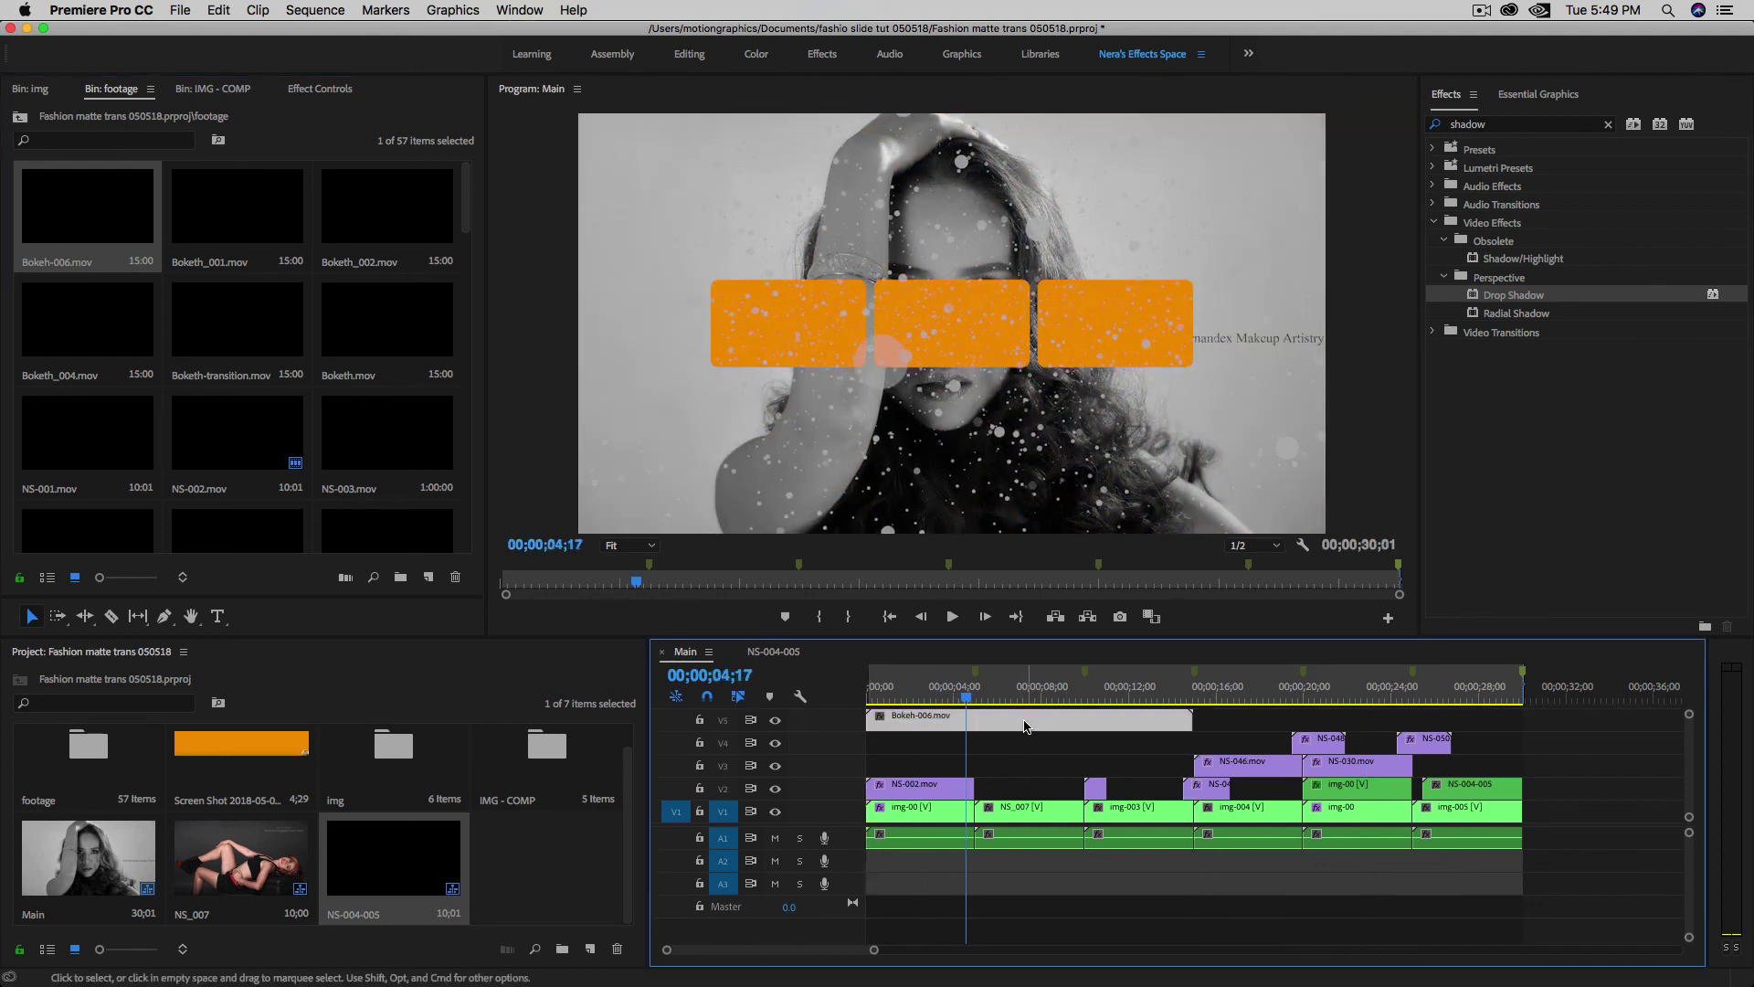
left_click(321, 90)
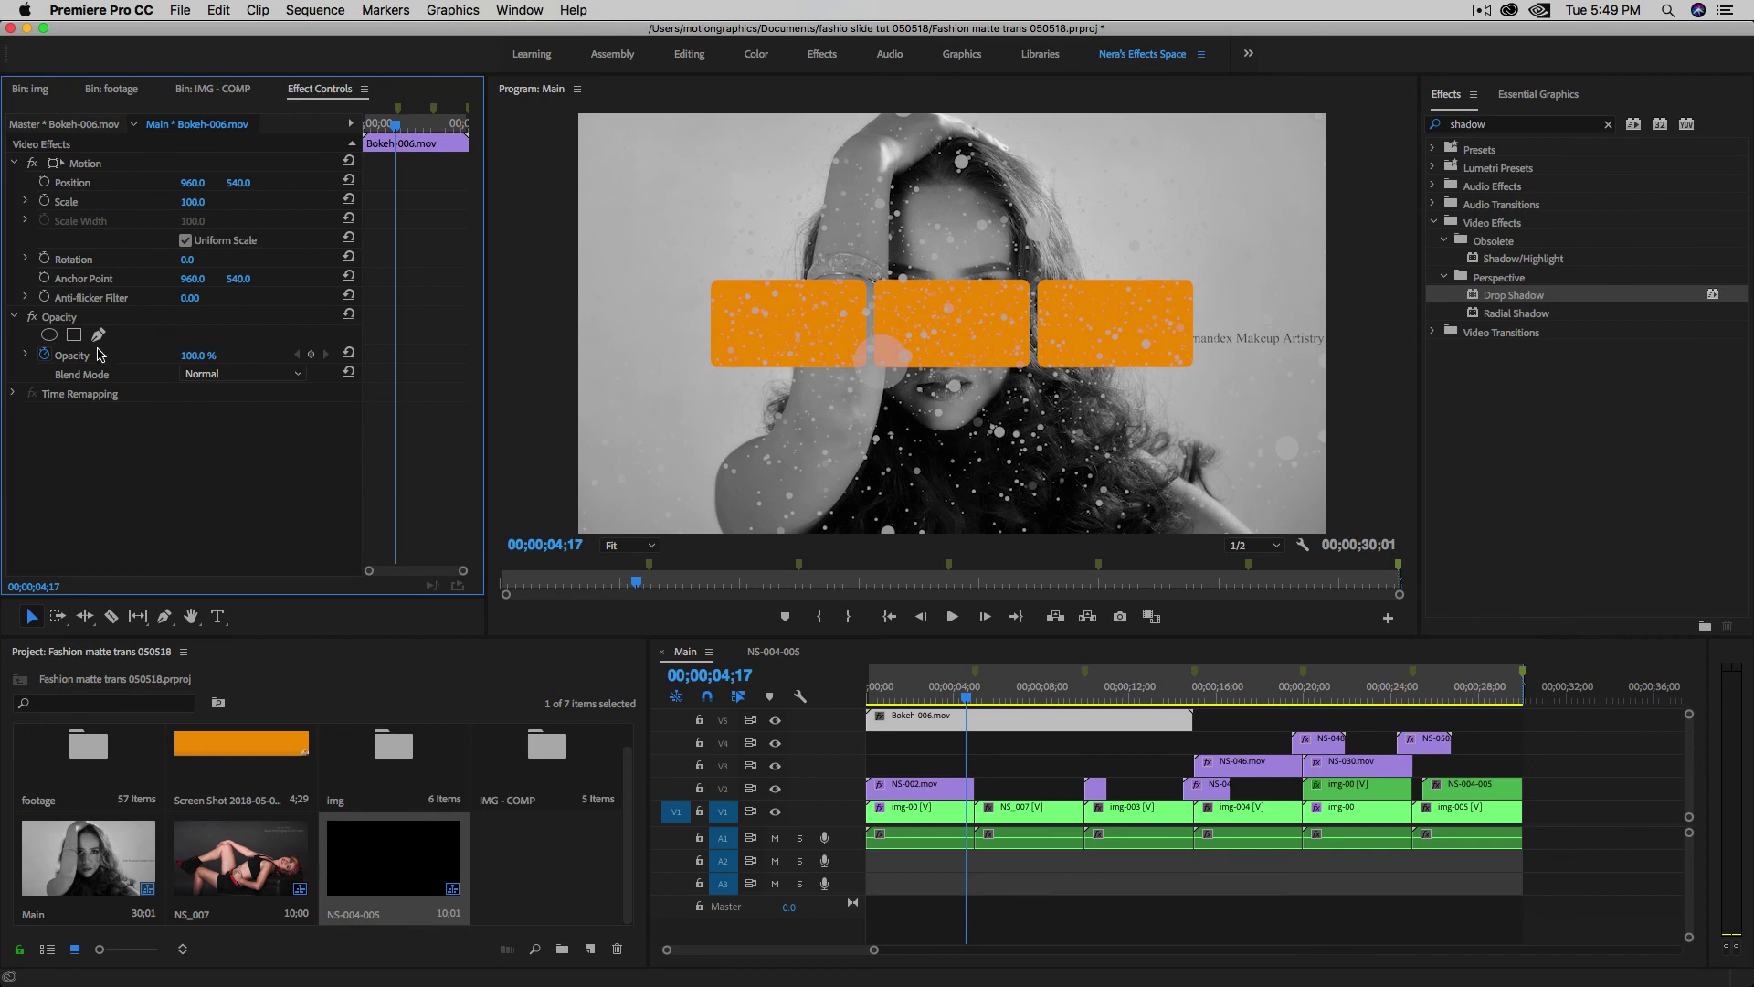
left_click(45, 354)
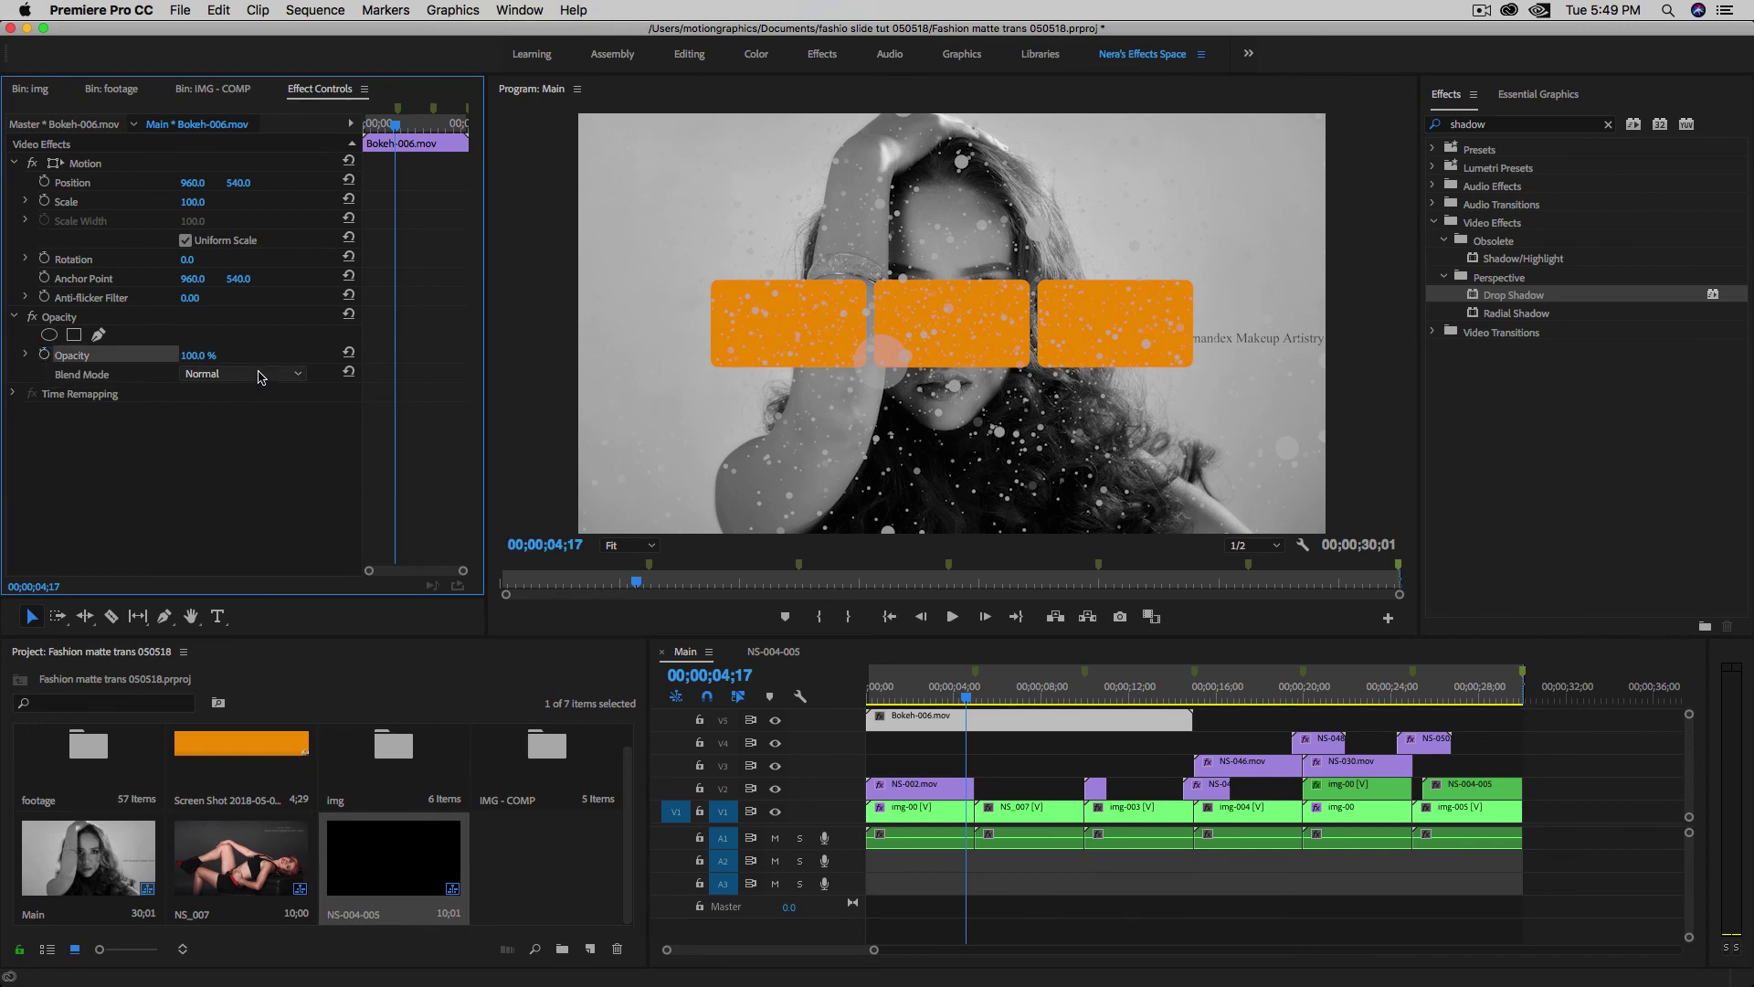
left_click(257, 374)
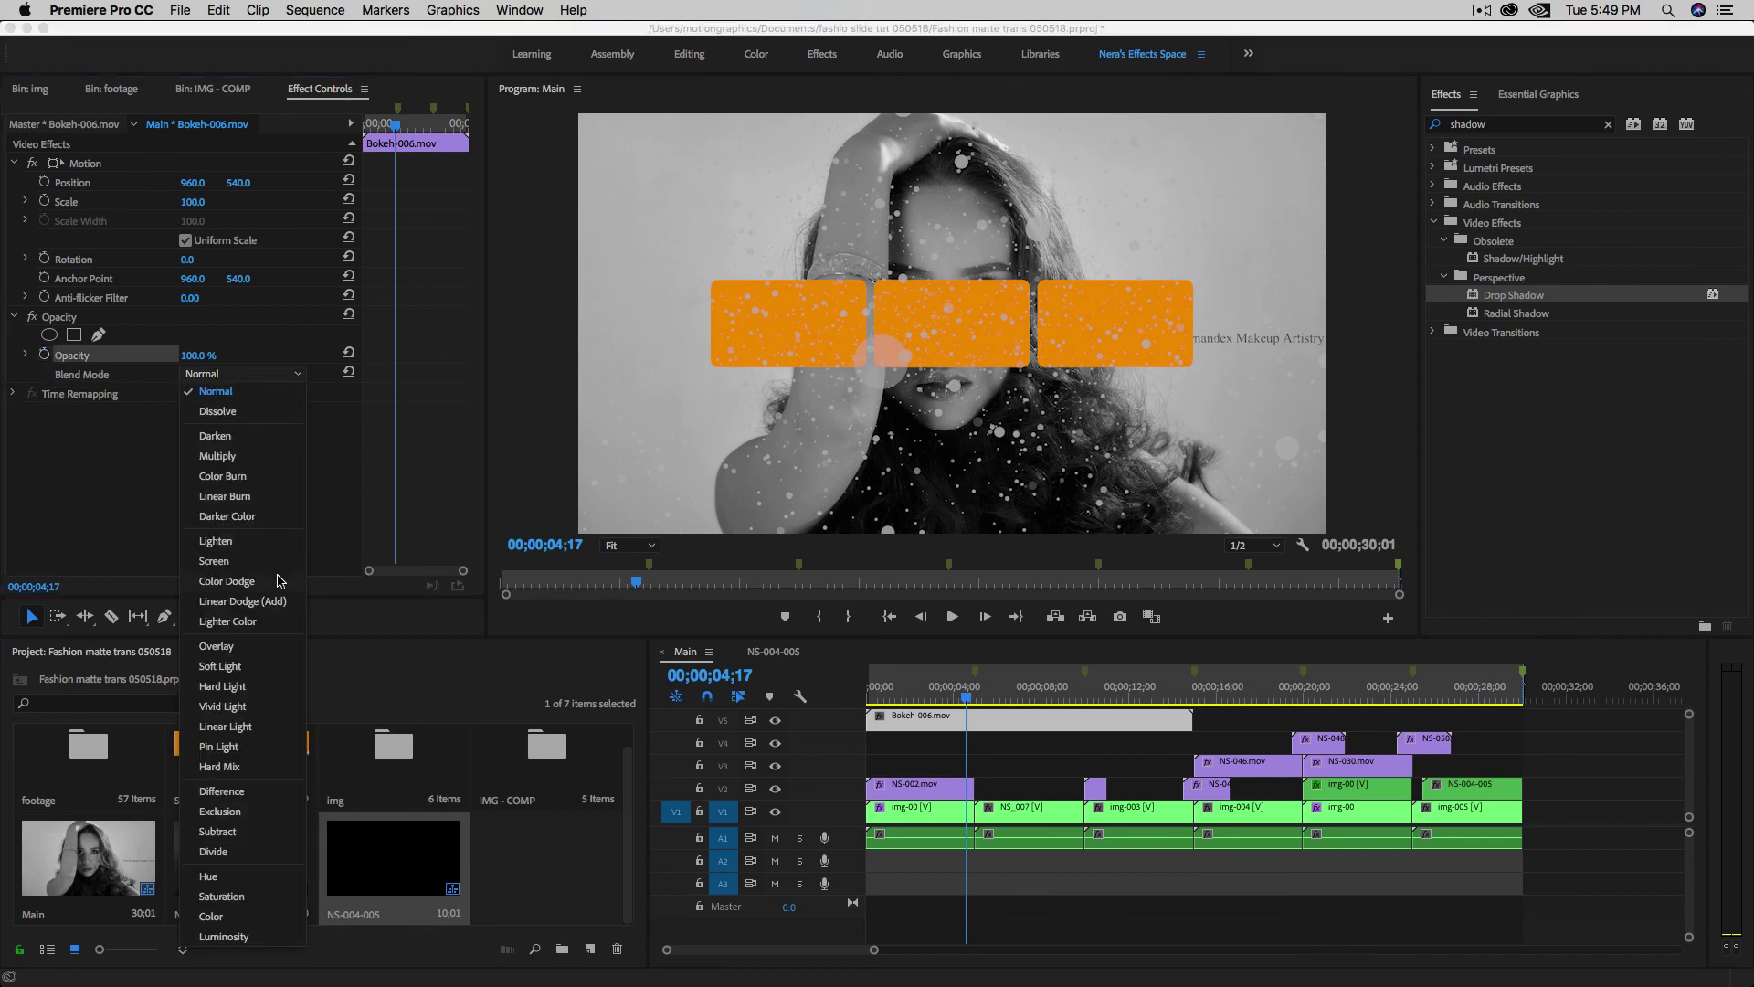
left_click(265, 583)
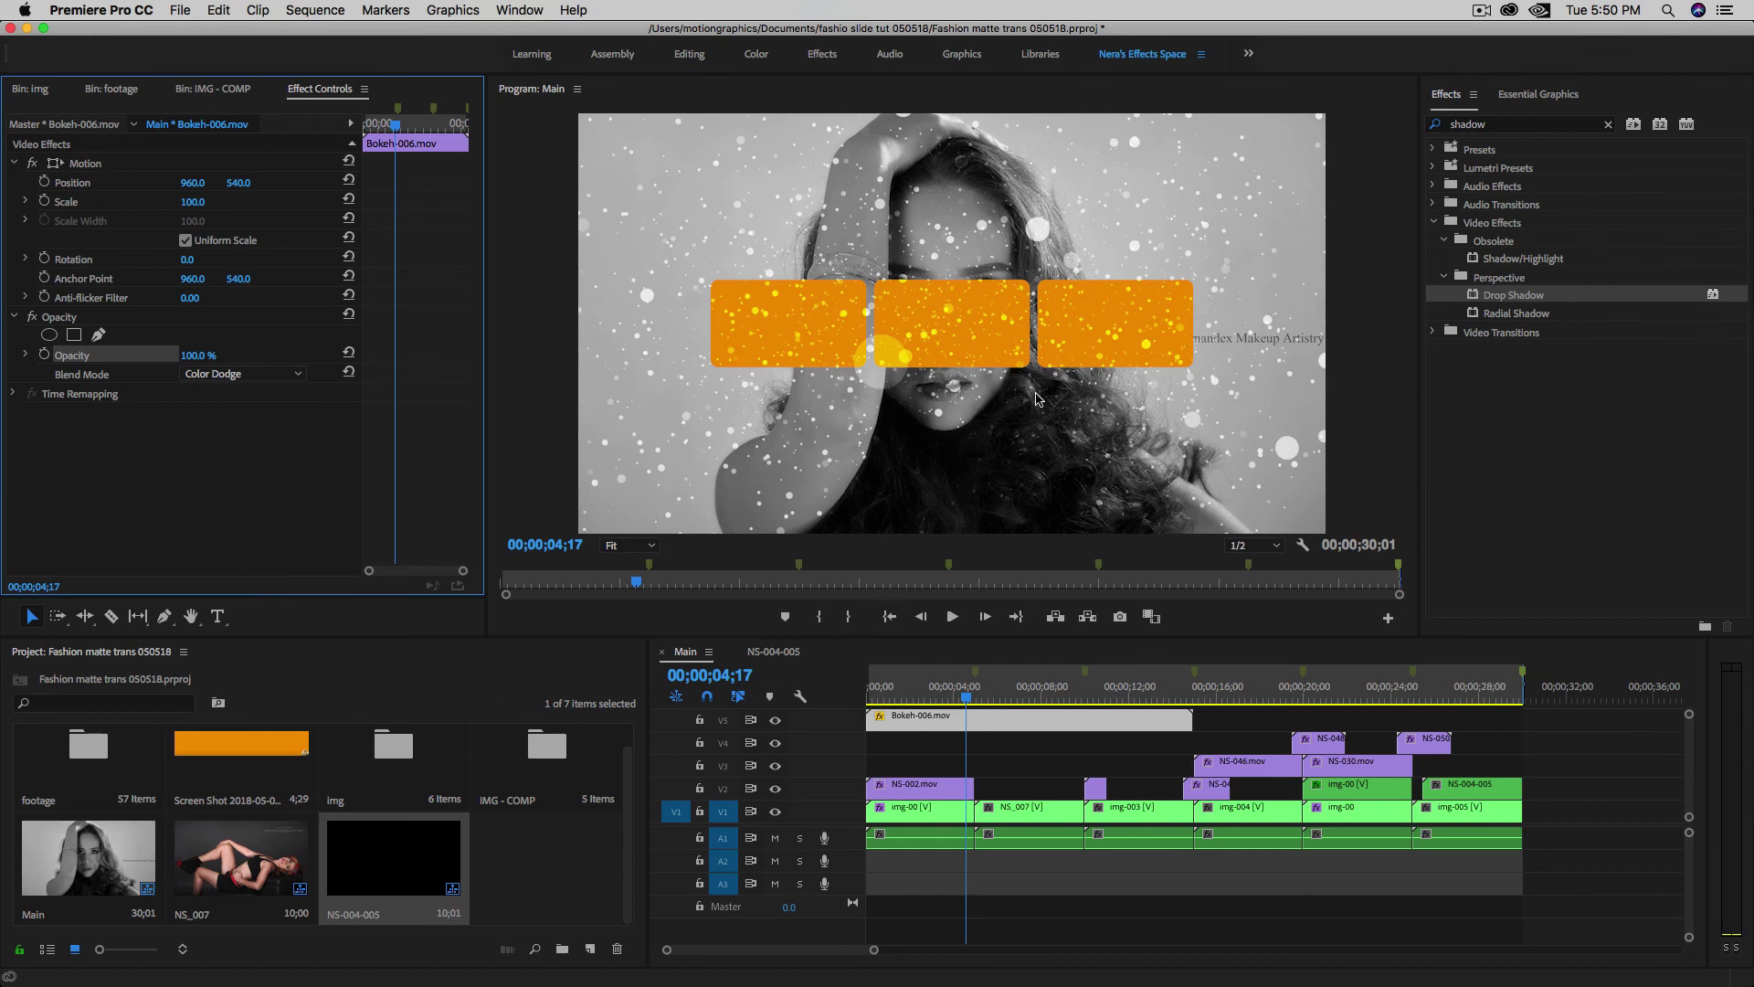
left_click(197, 355)
type("30")
key("Return")
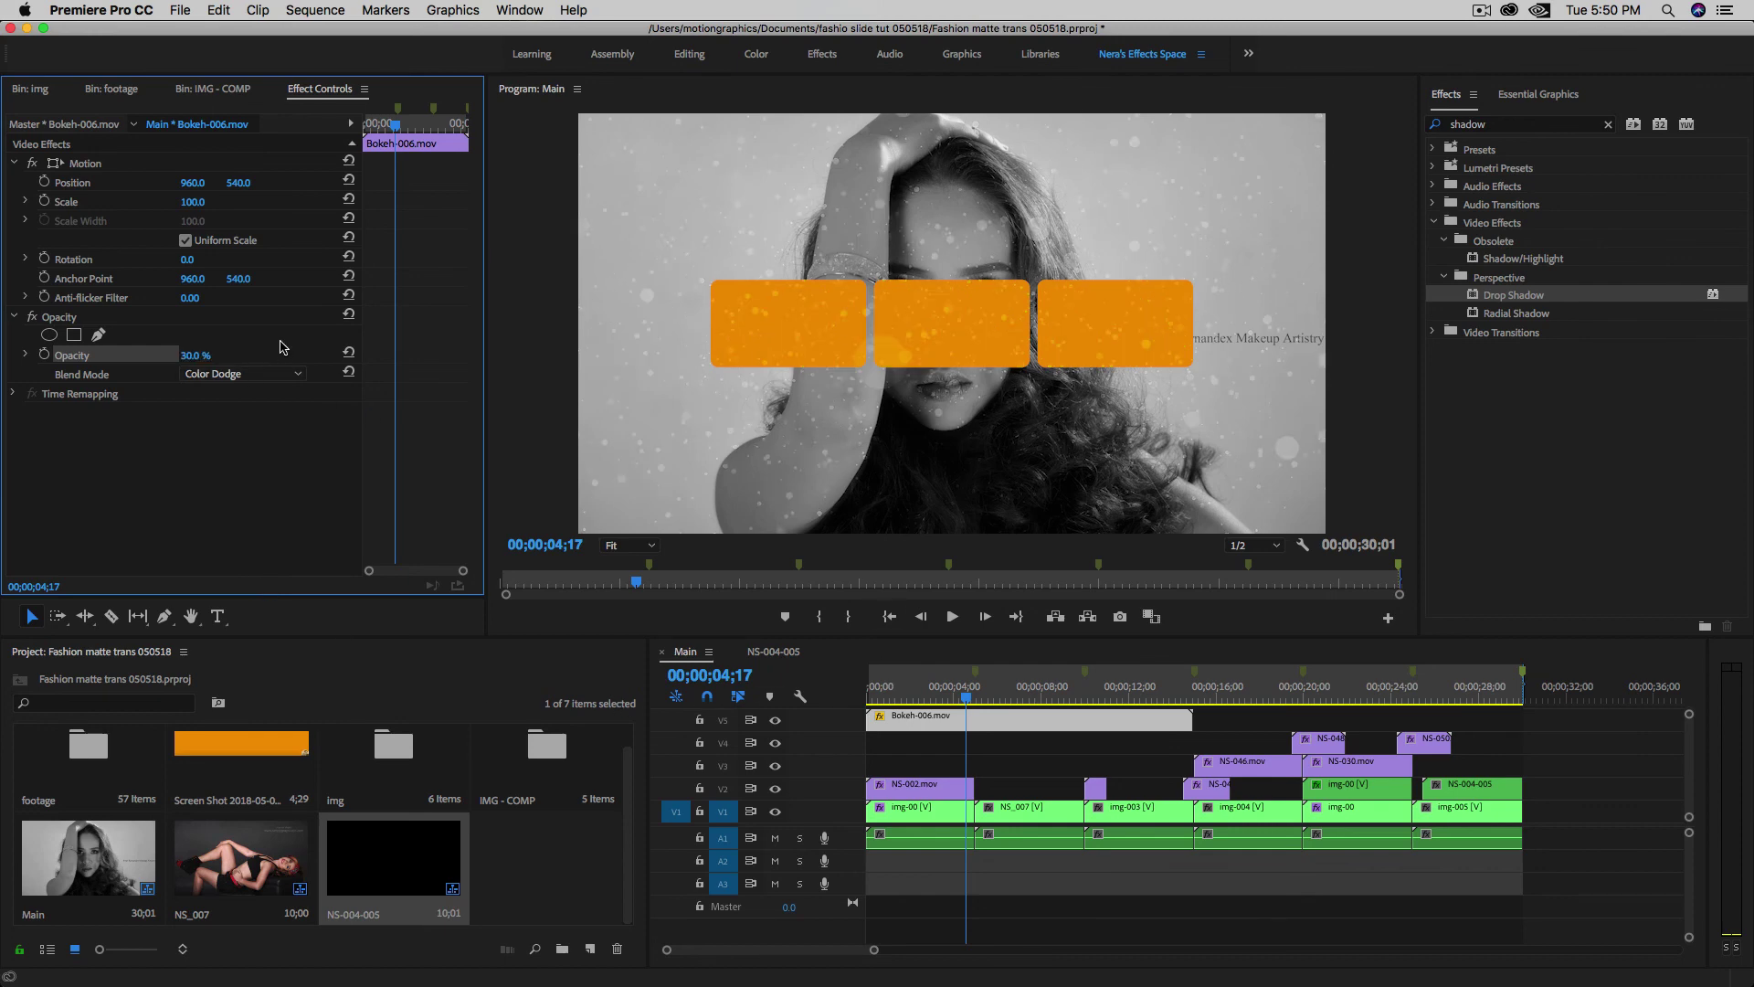
- Check the bokeh overlay over the early slides, and split the Bokeh-006.mov clip on V5 at 00;00;02;19
left_click(948, 699)
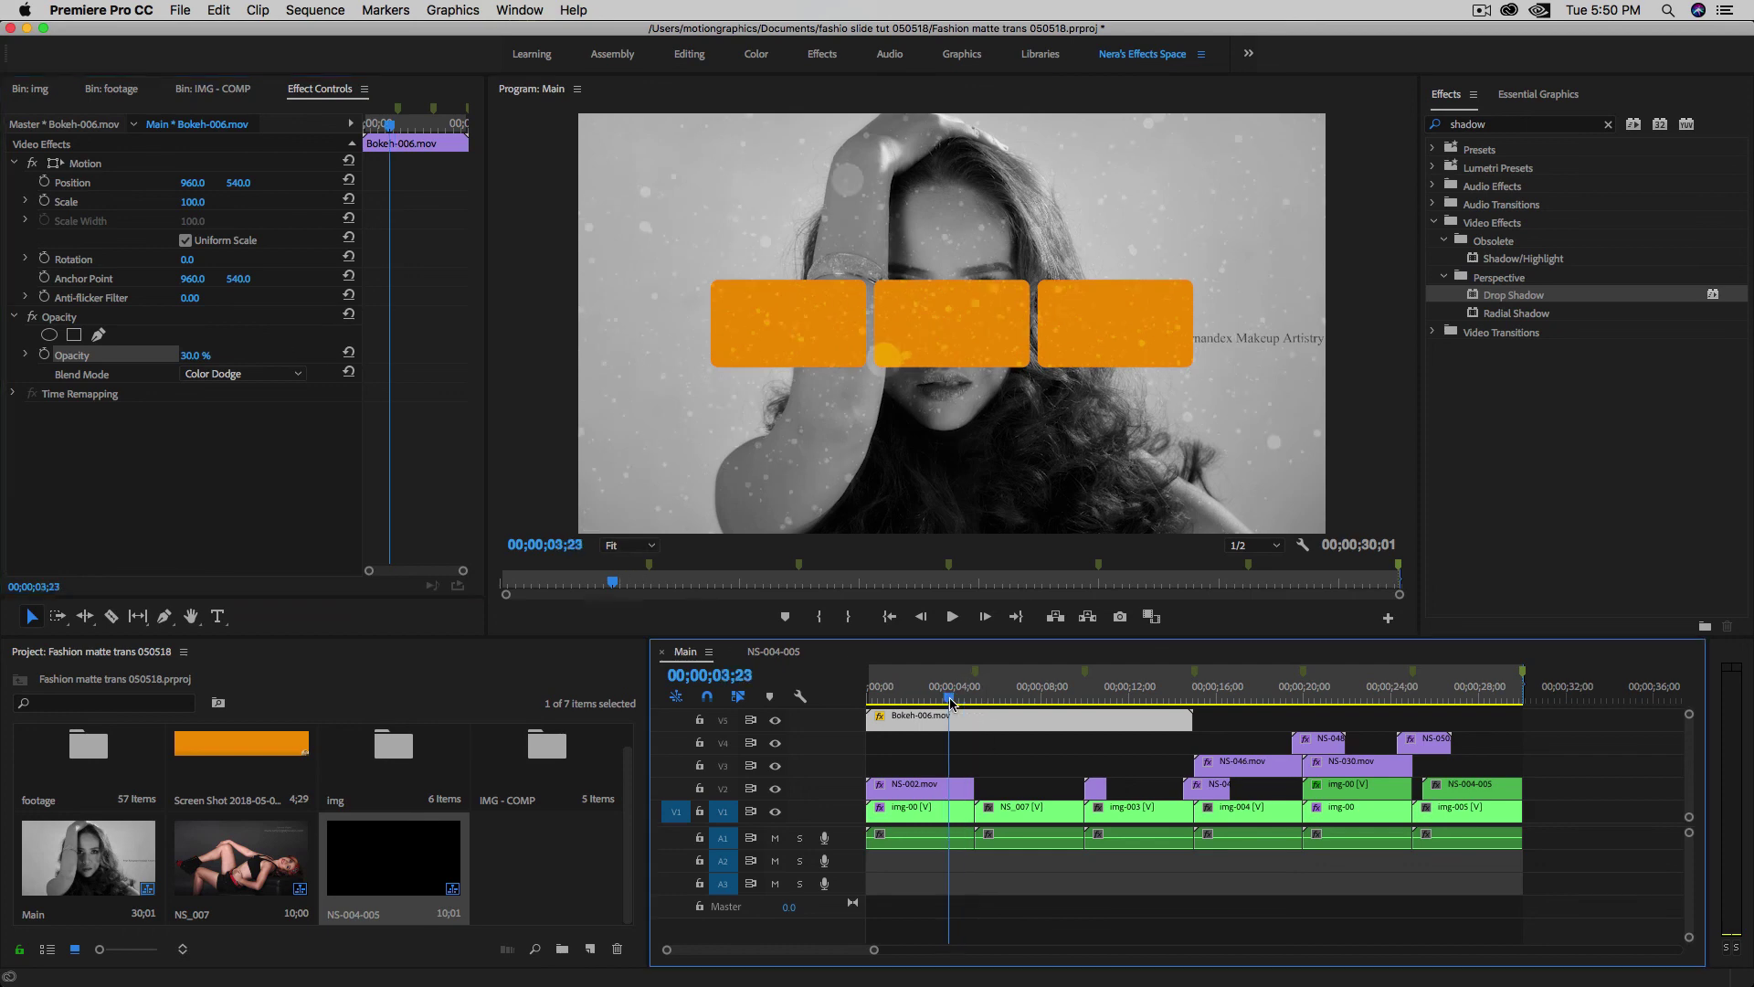
left_click_drag(947, 699, 1148, 710)
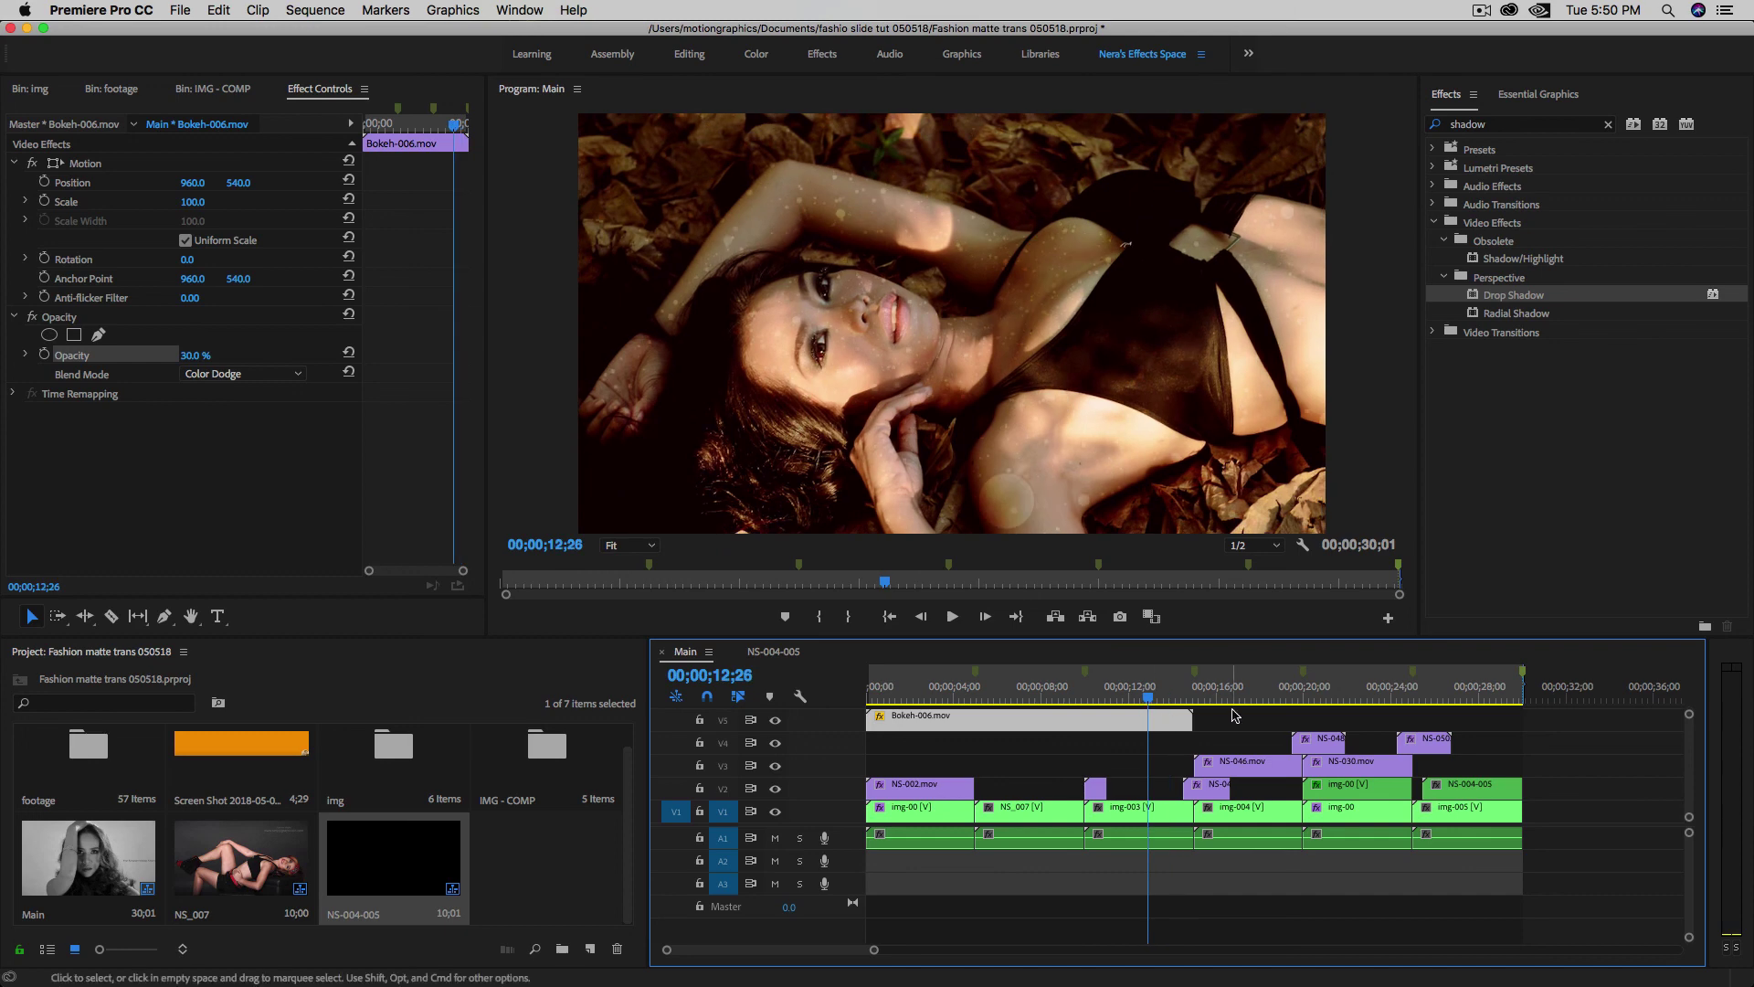
mouse_move(955, 699)
left_mouse_down()
mouse_move(907, 700)
mouse_move(925, 701)
left_mouse_up()
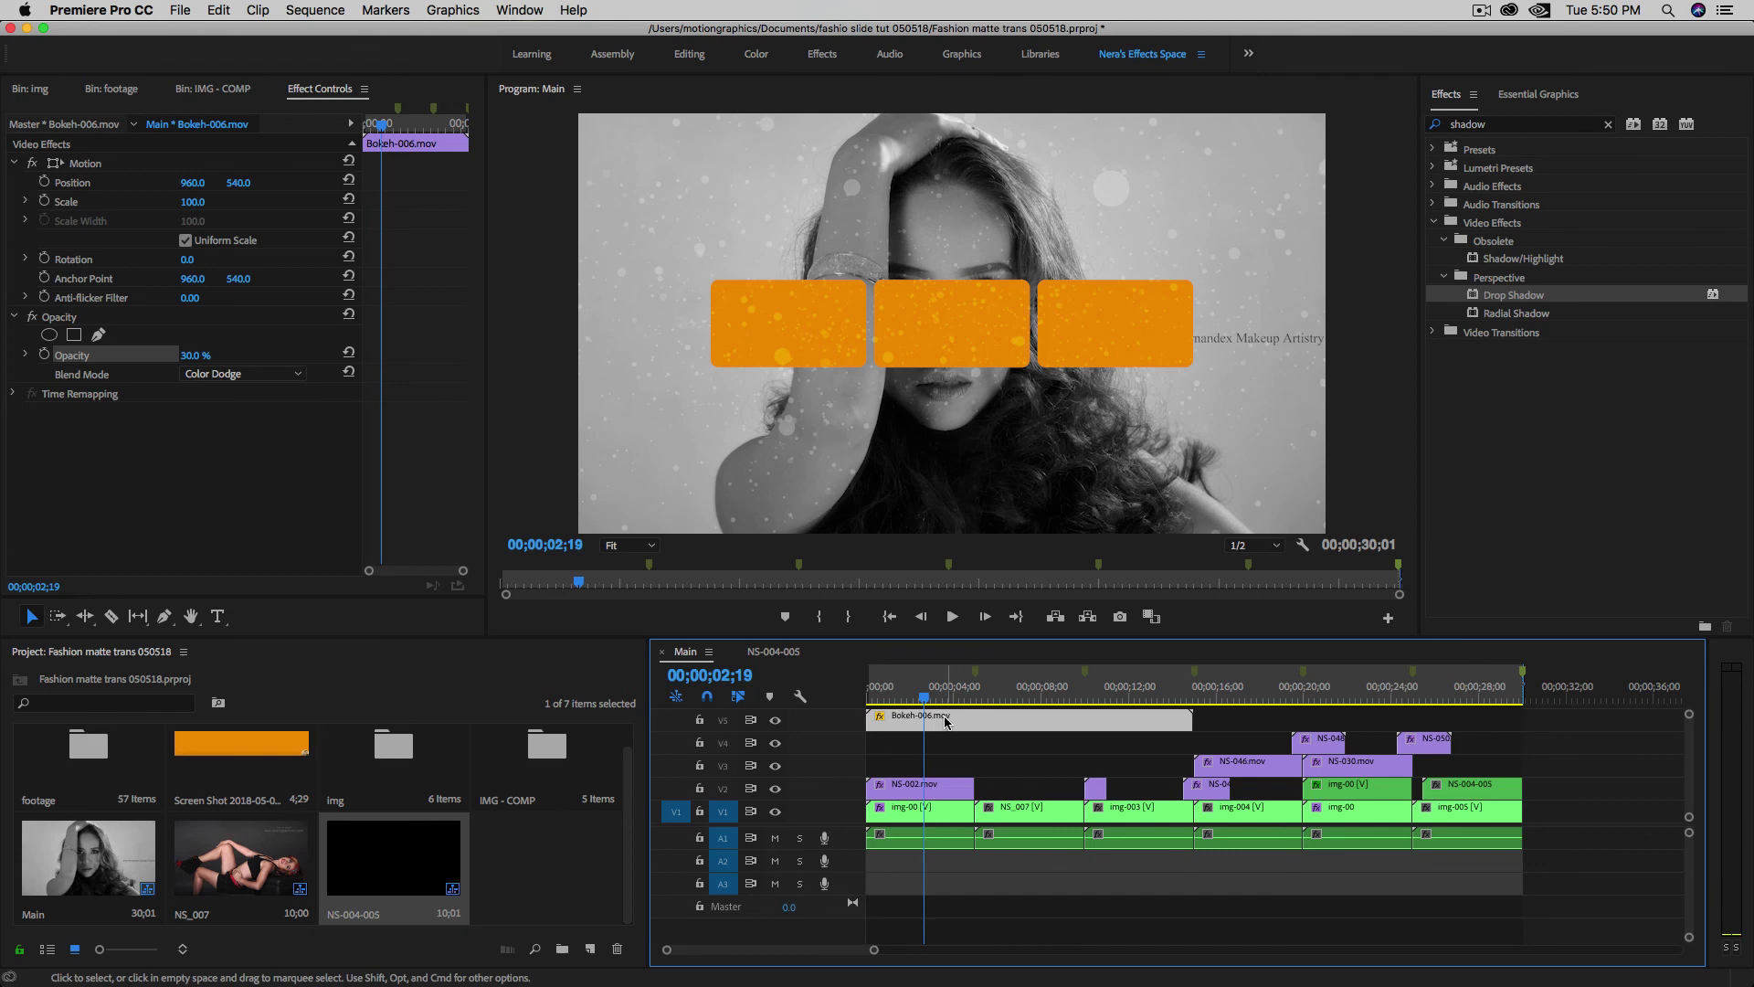
key("c")
left_click(931, 720)
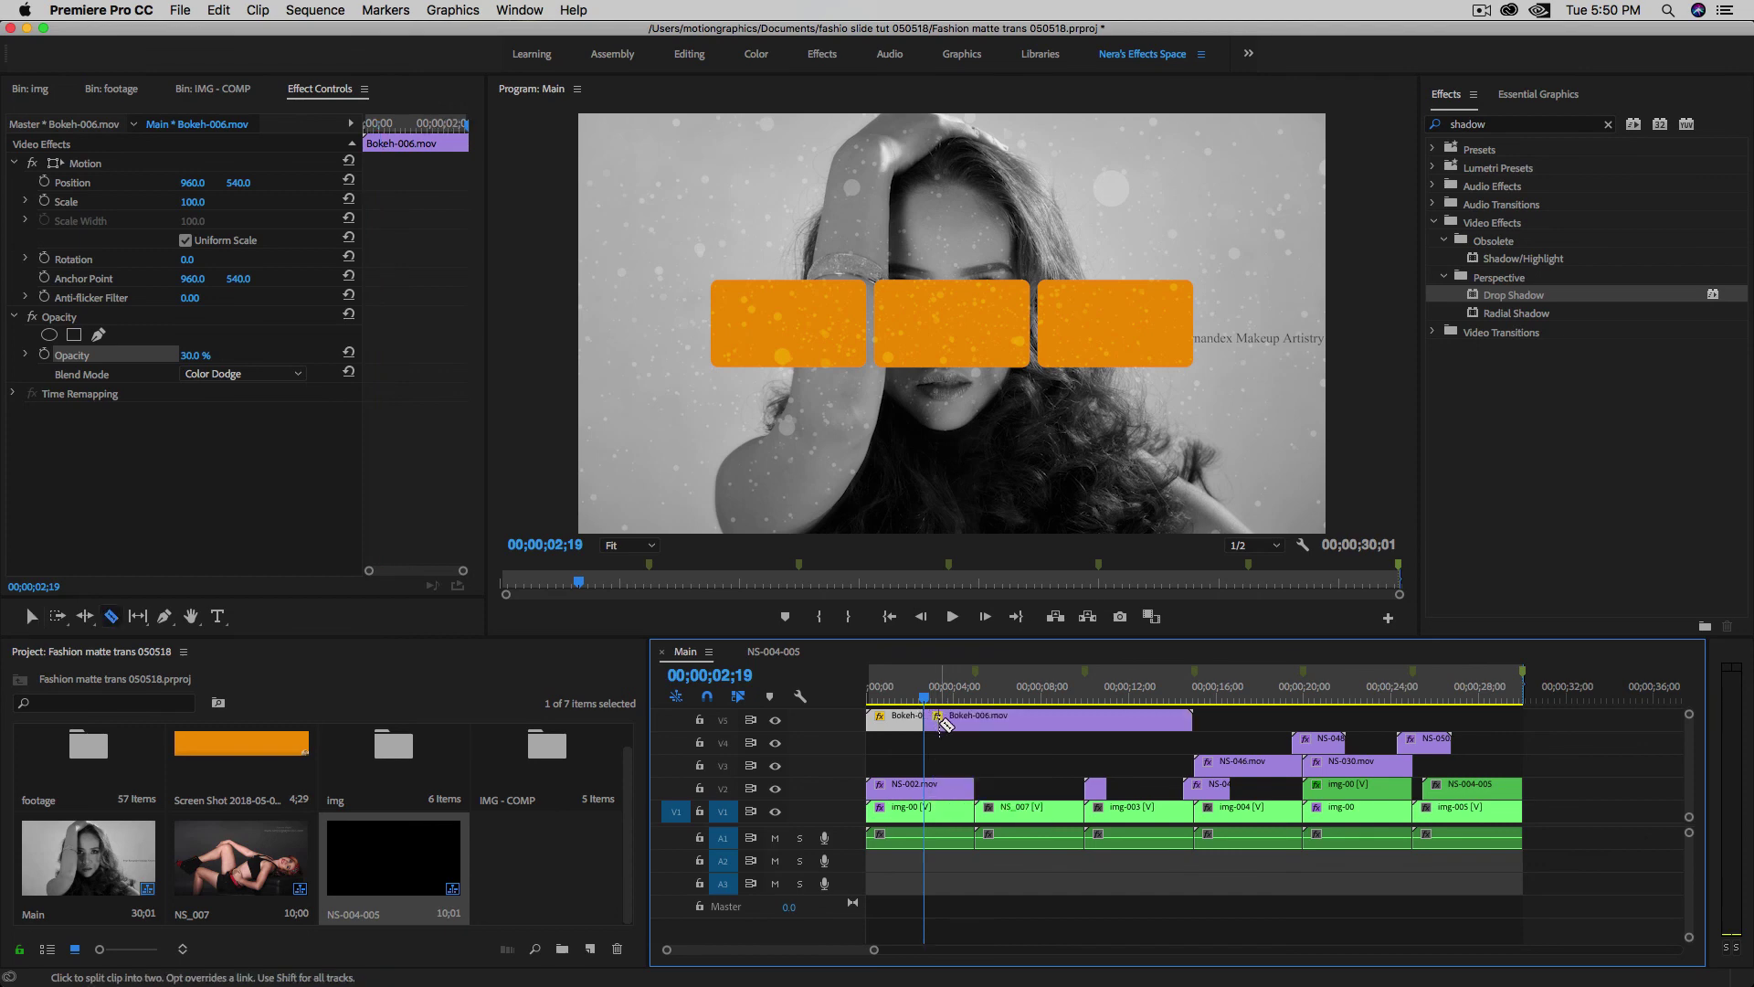
key("v")
- Add two copies of the longer Bokeh-006.mov piece along V5, and cut off and delete the part beyond 00;00;30;00
left_click(966, 724)
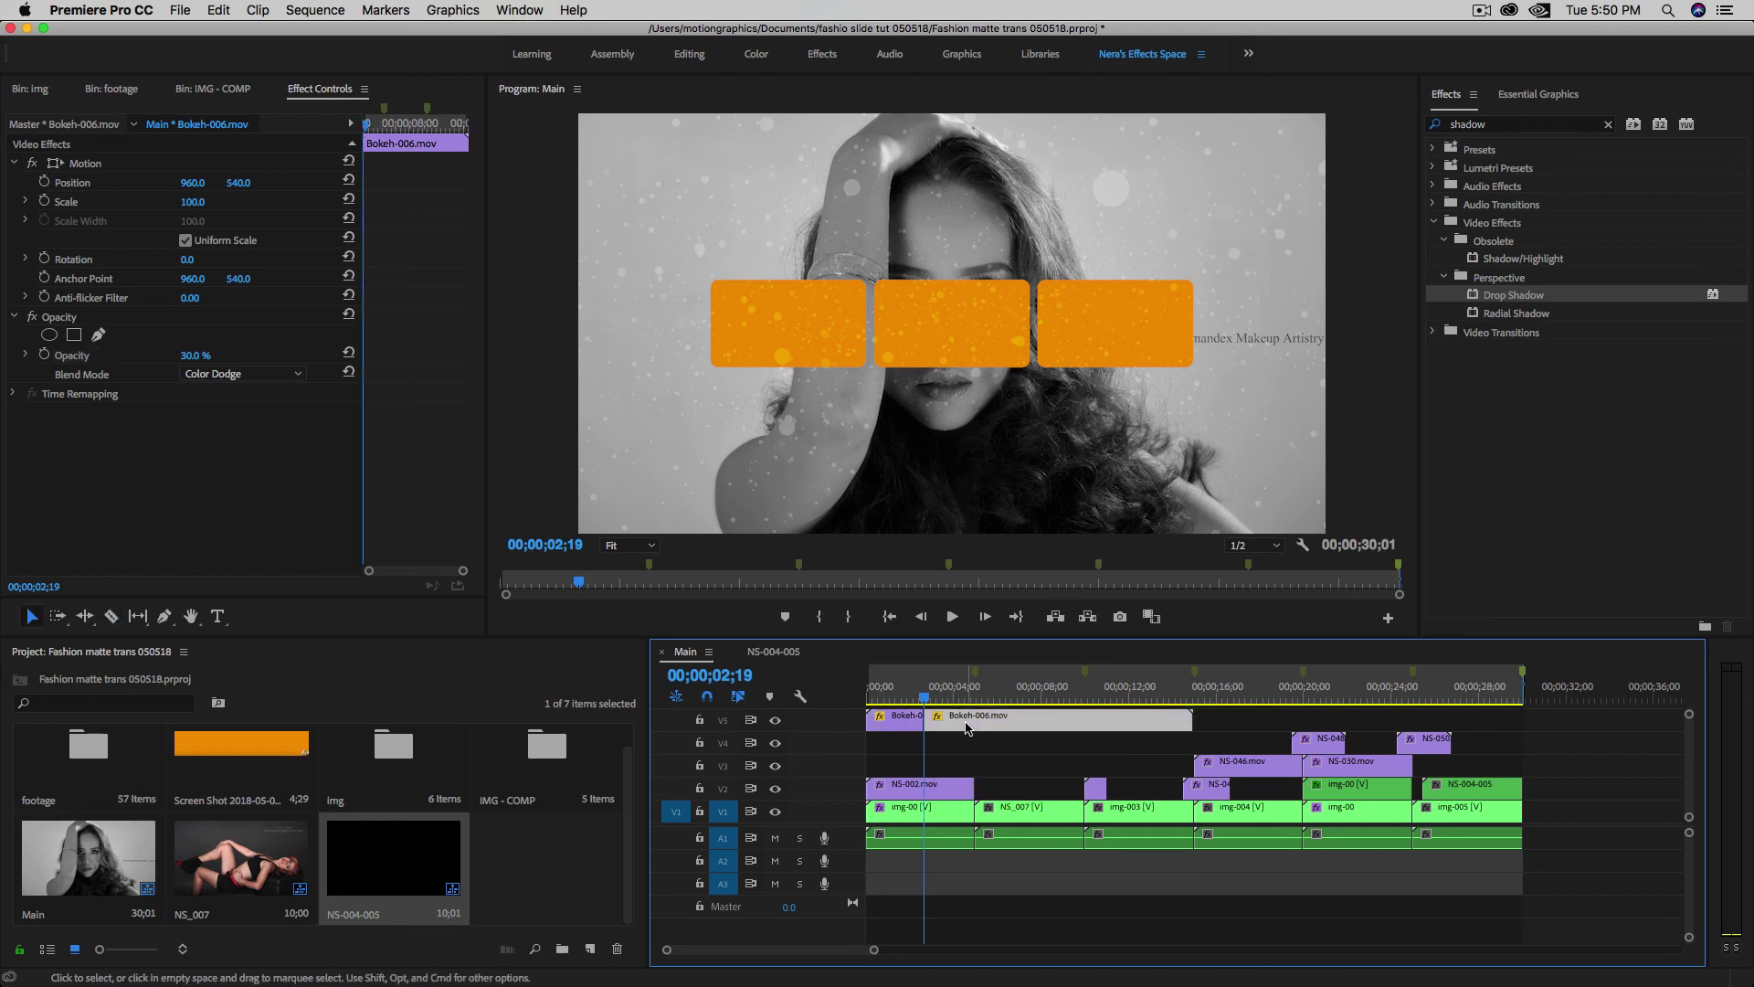
left_click_drag(971, 723, 1454, 722)
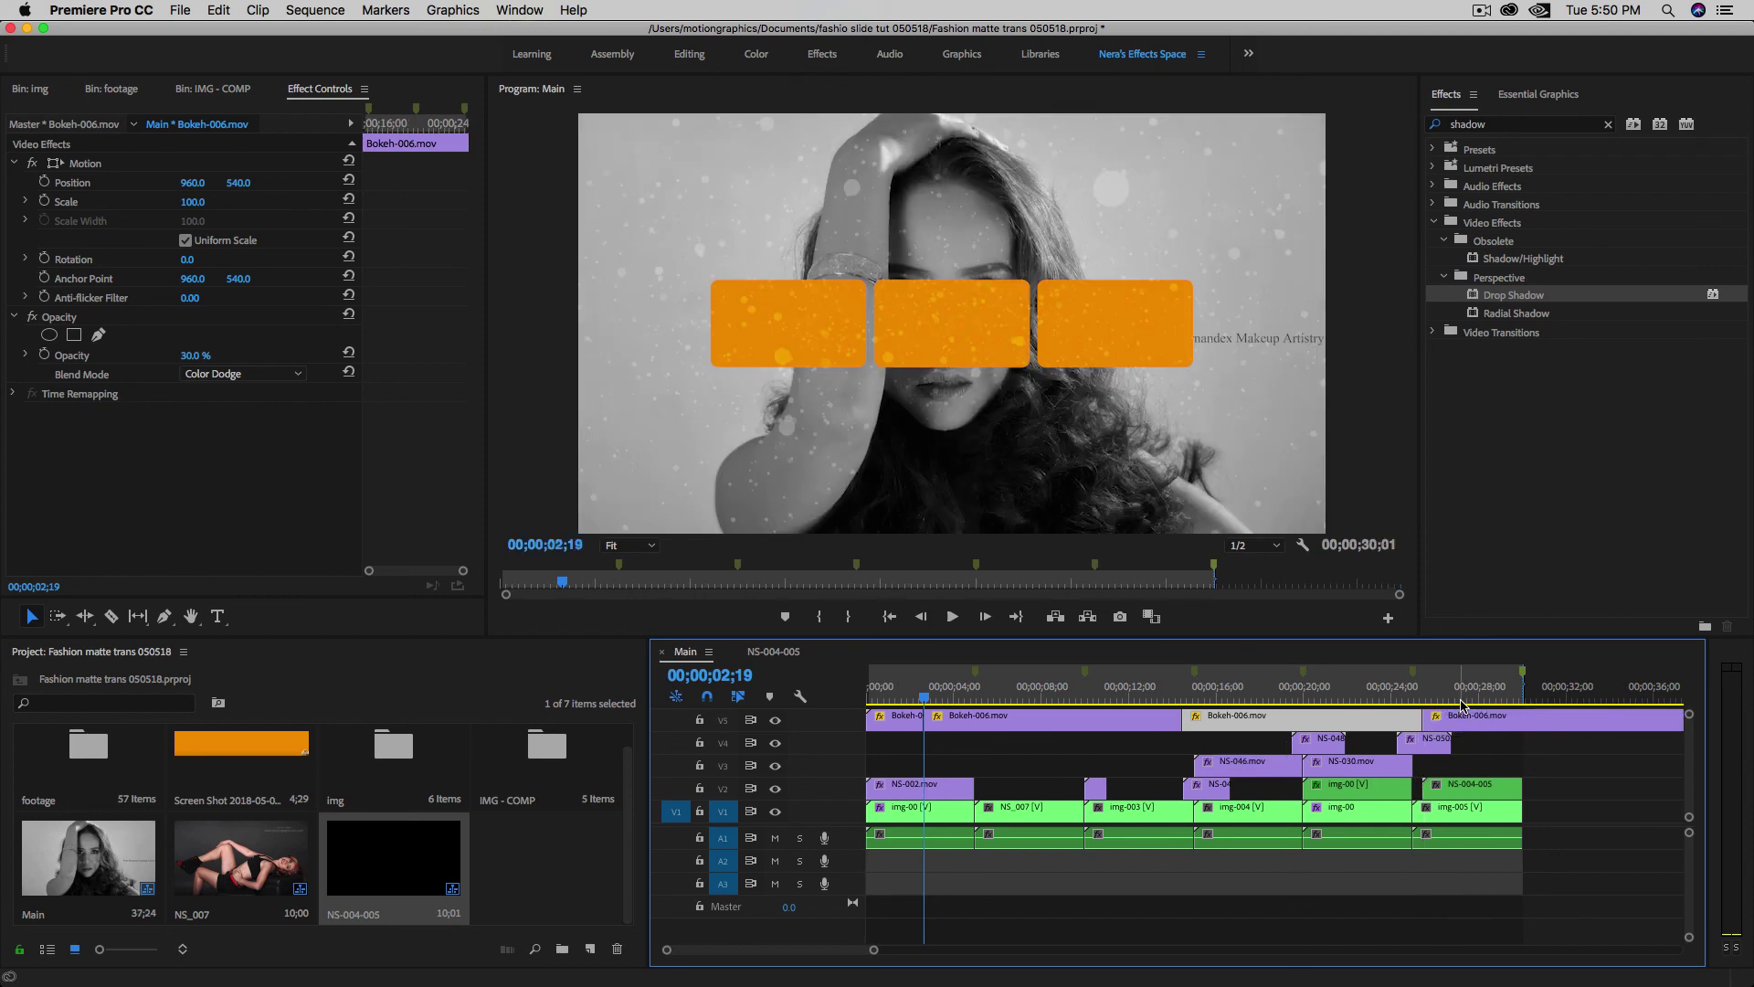
key("c")
left_click(1524, 720)
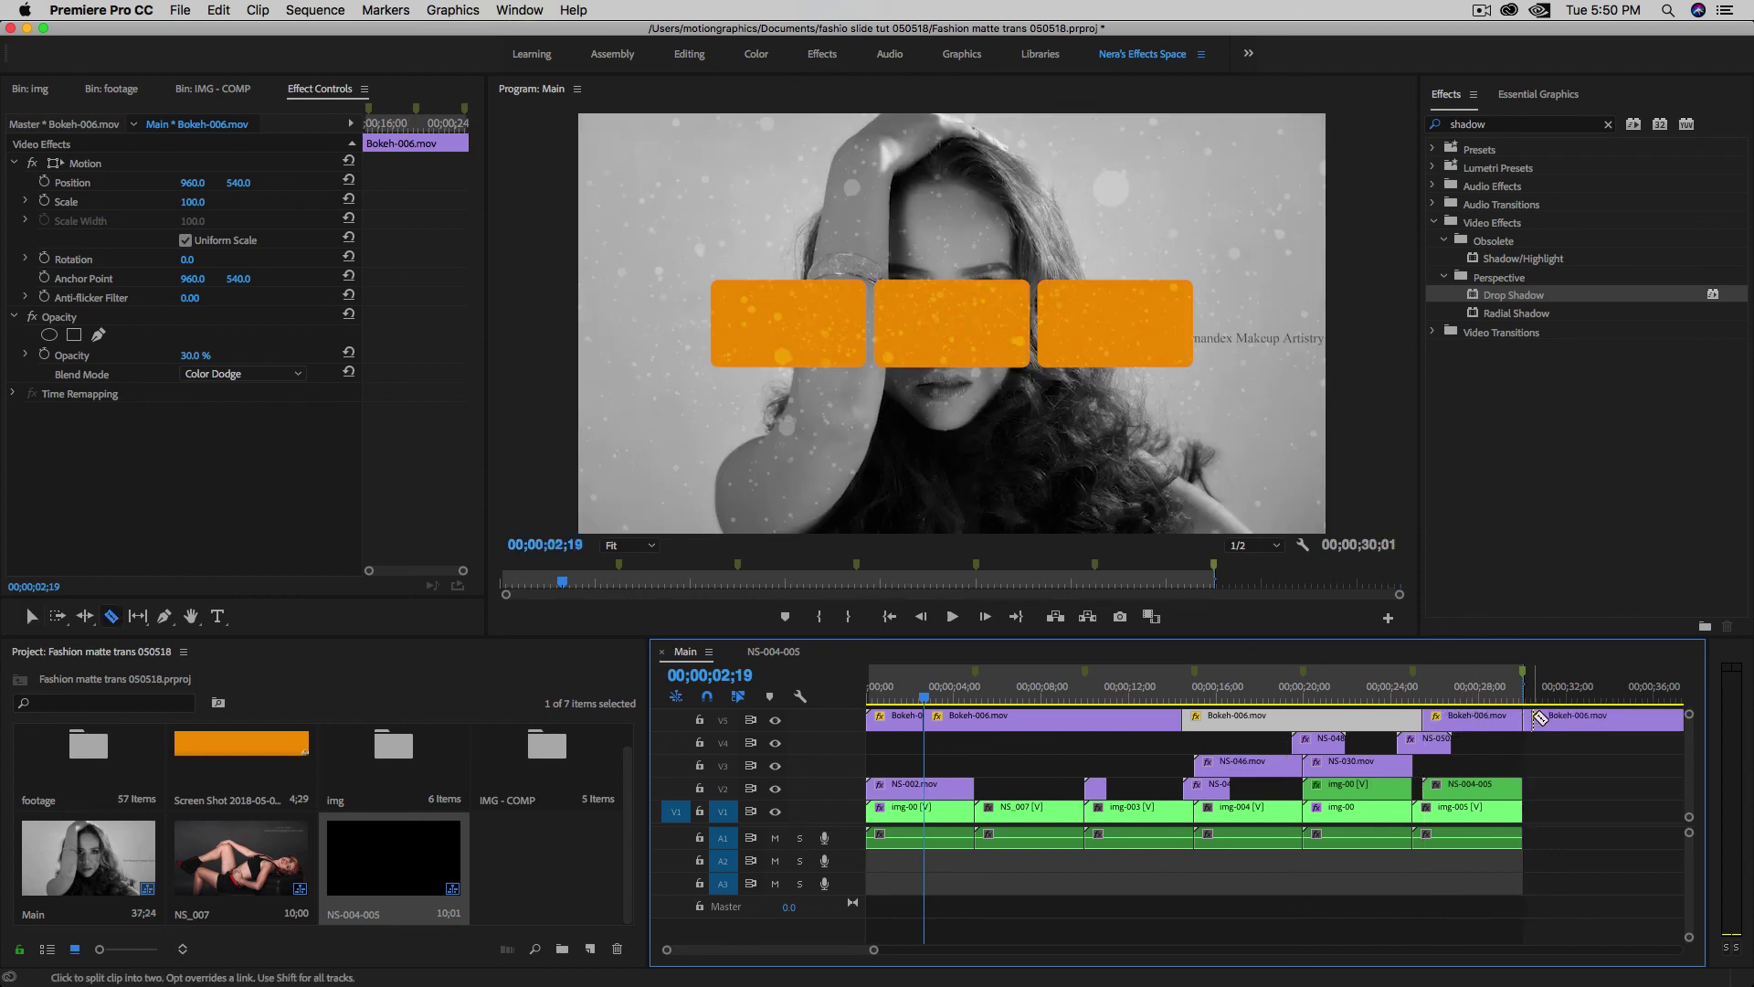
key("v")
left_click(1560, 721)
key("Delete")
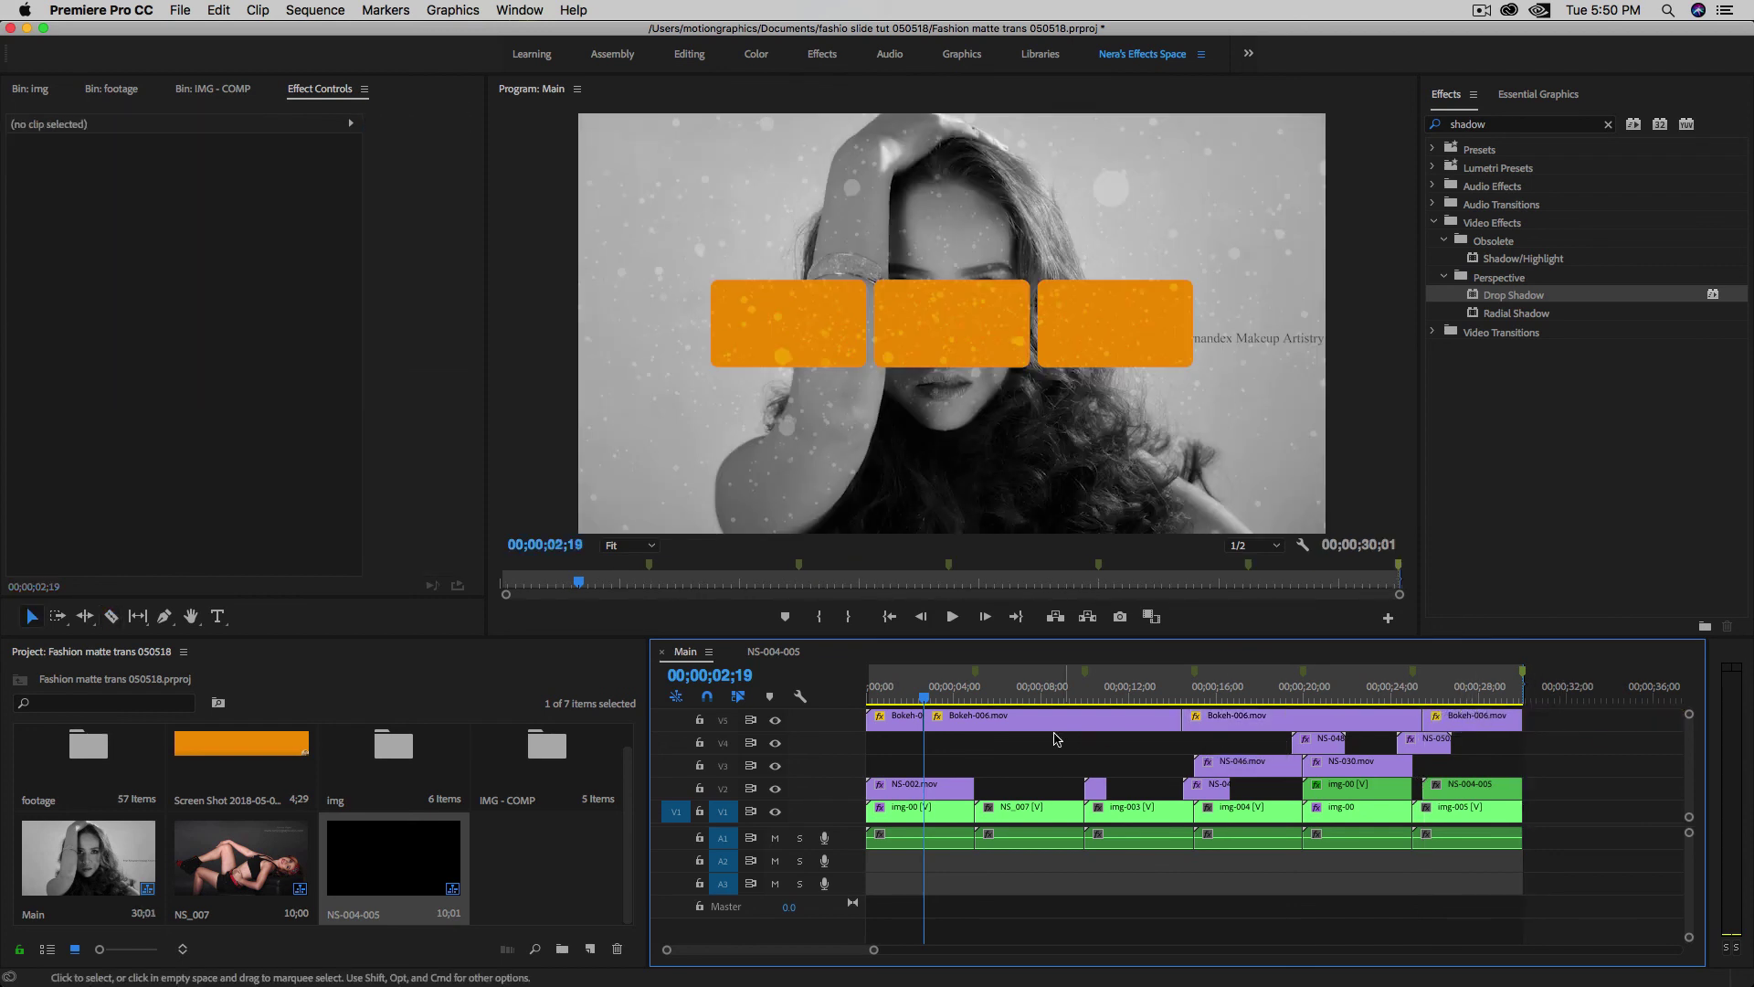
- Preview the bokeh overlay across the Main sequence from about 4 to 26 seconds and back to about 19 seconds
left_click(952, 700)
left_click_drag(955, 705, 1304, 738)
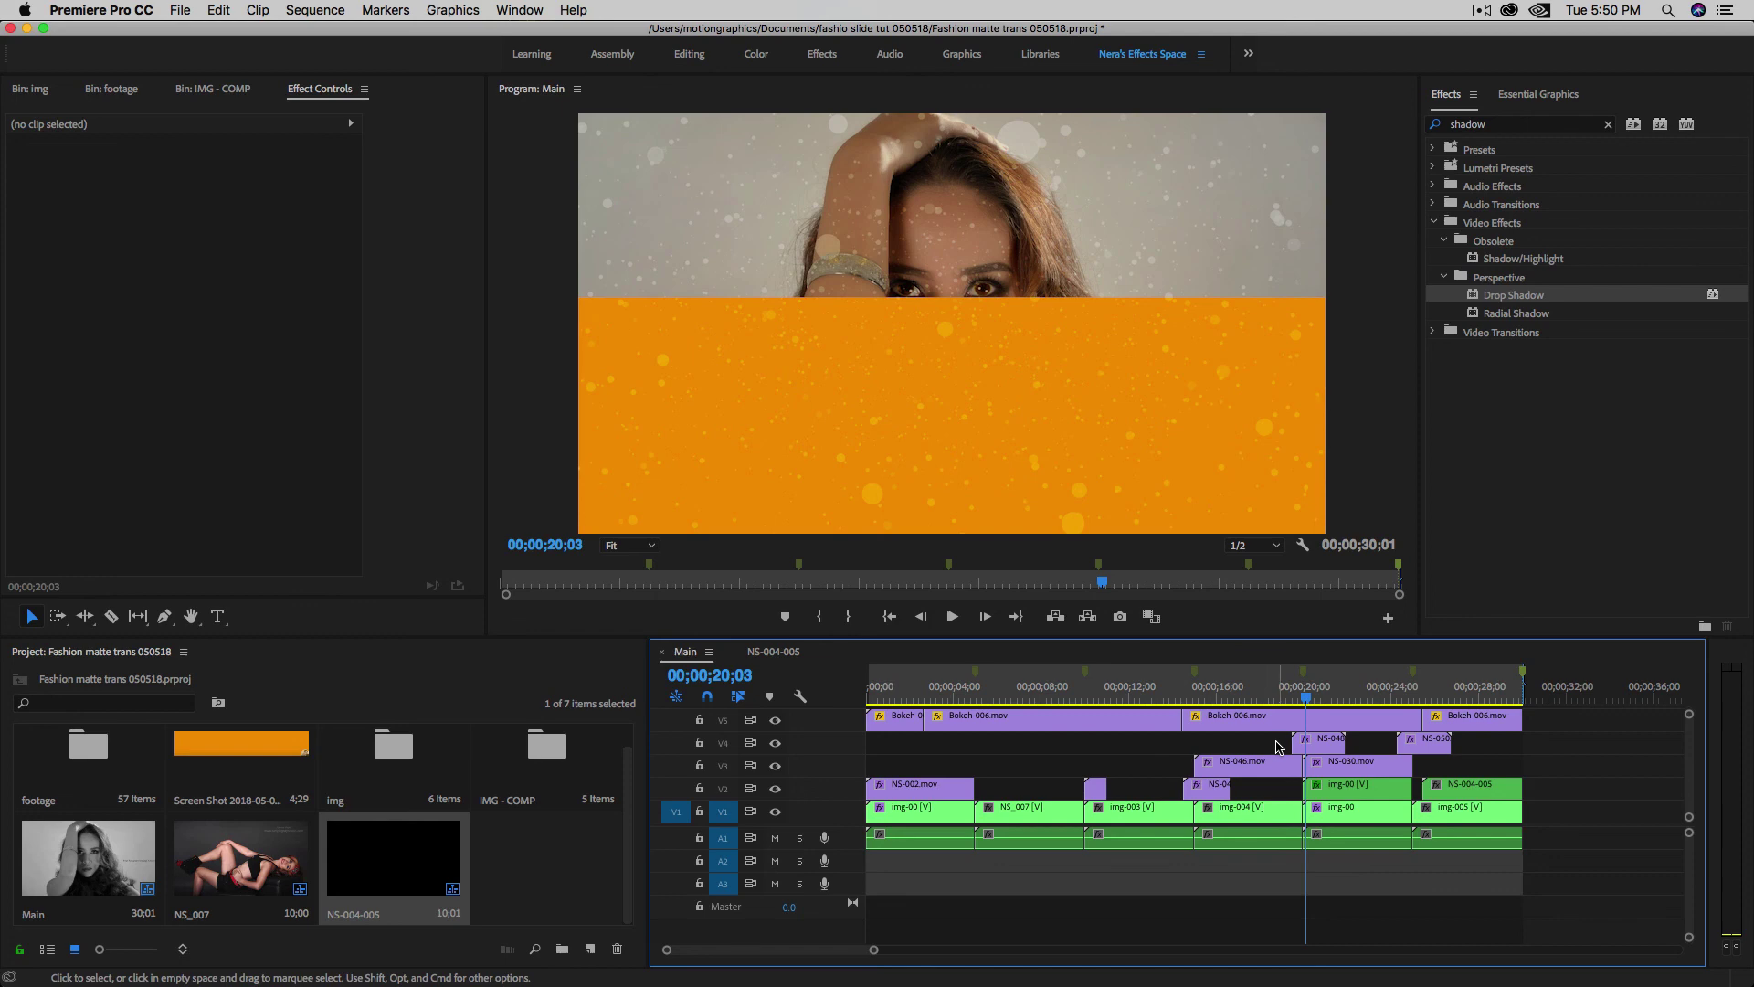
left_click_drag(1306, 698, 1445, 721)
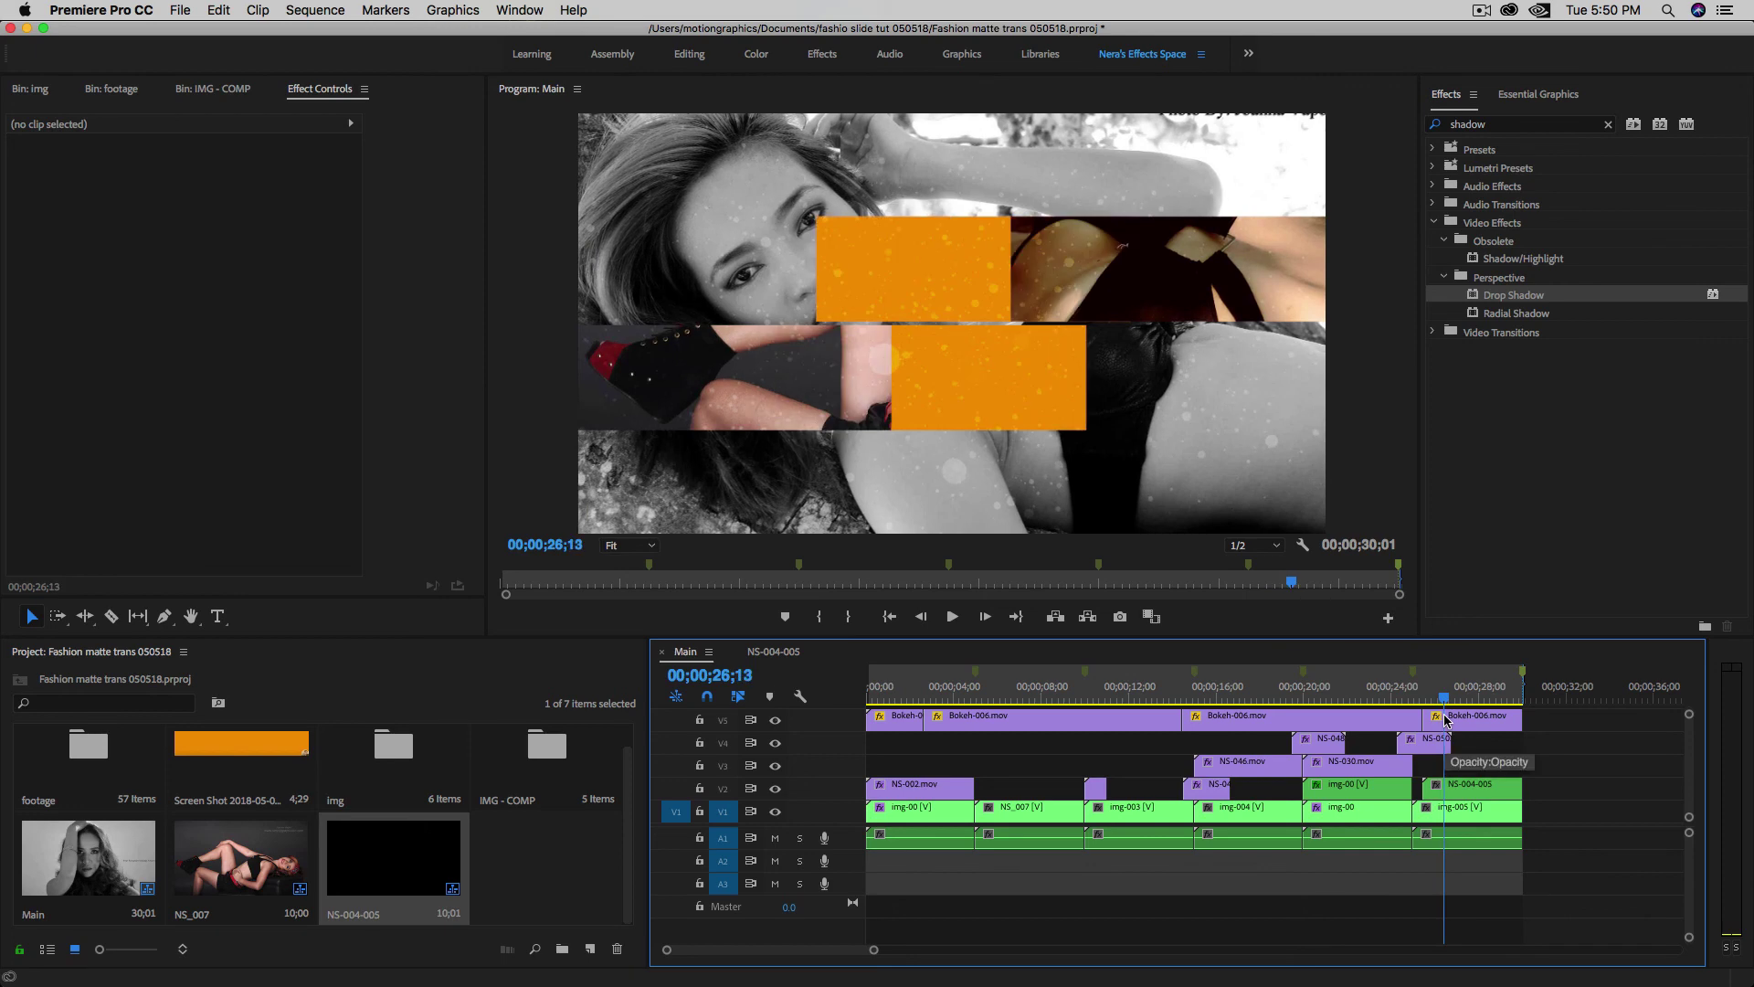
left_click_drag(1444, 721, 1277, 724)
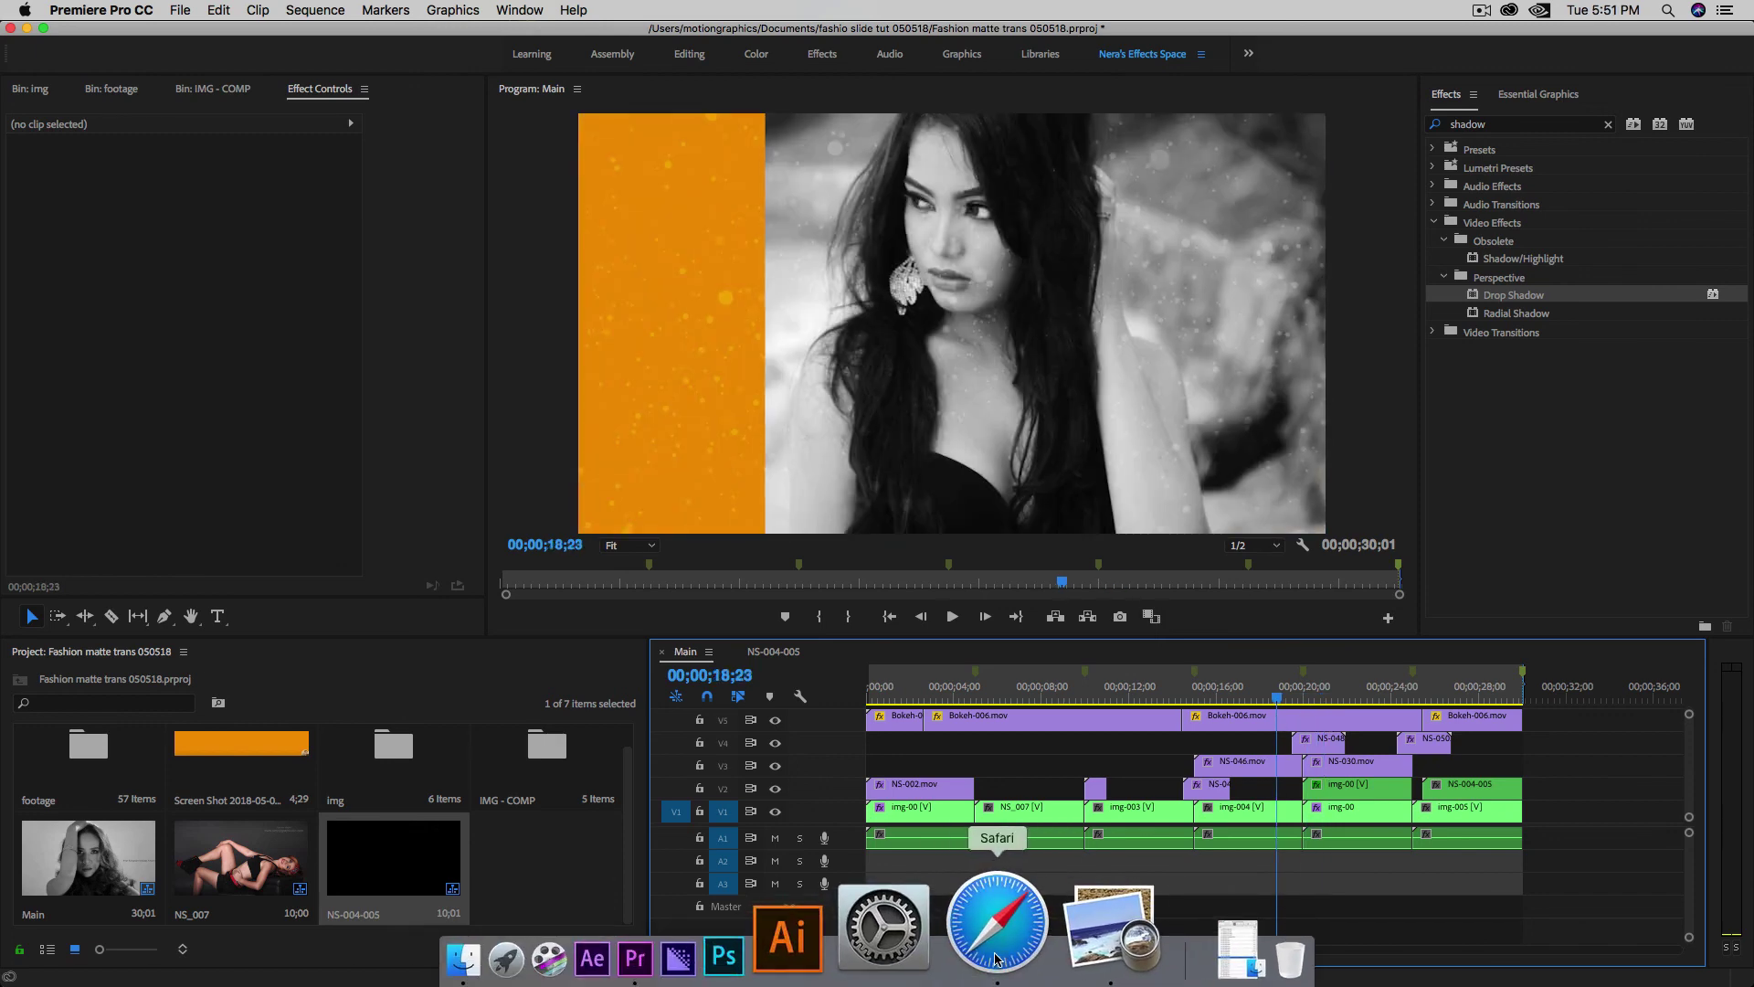
- Switch to Safari and view the YouTube preview of Nera Studio's elegant slideshow with animated mattes
left_click(996, 950)
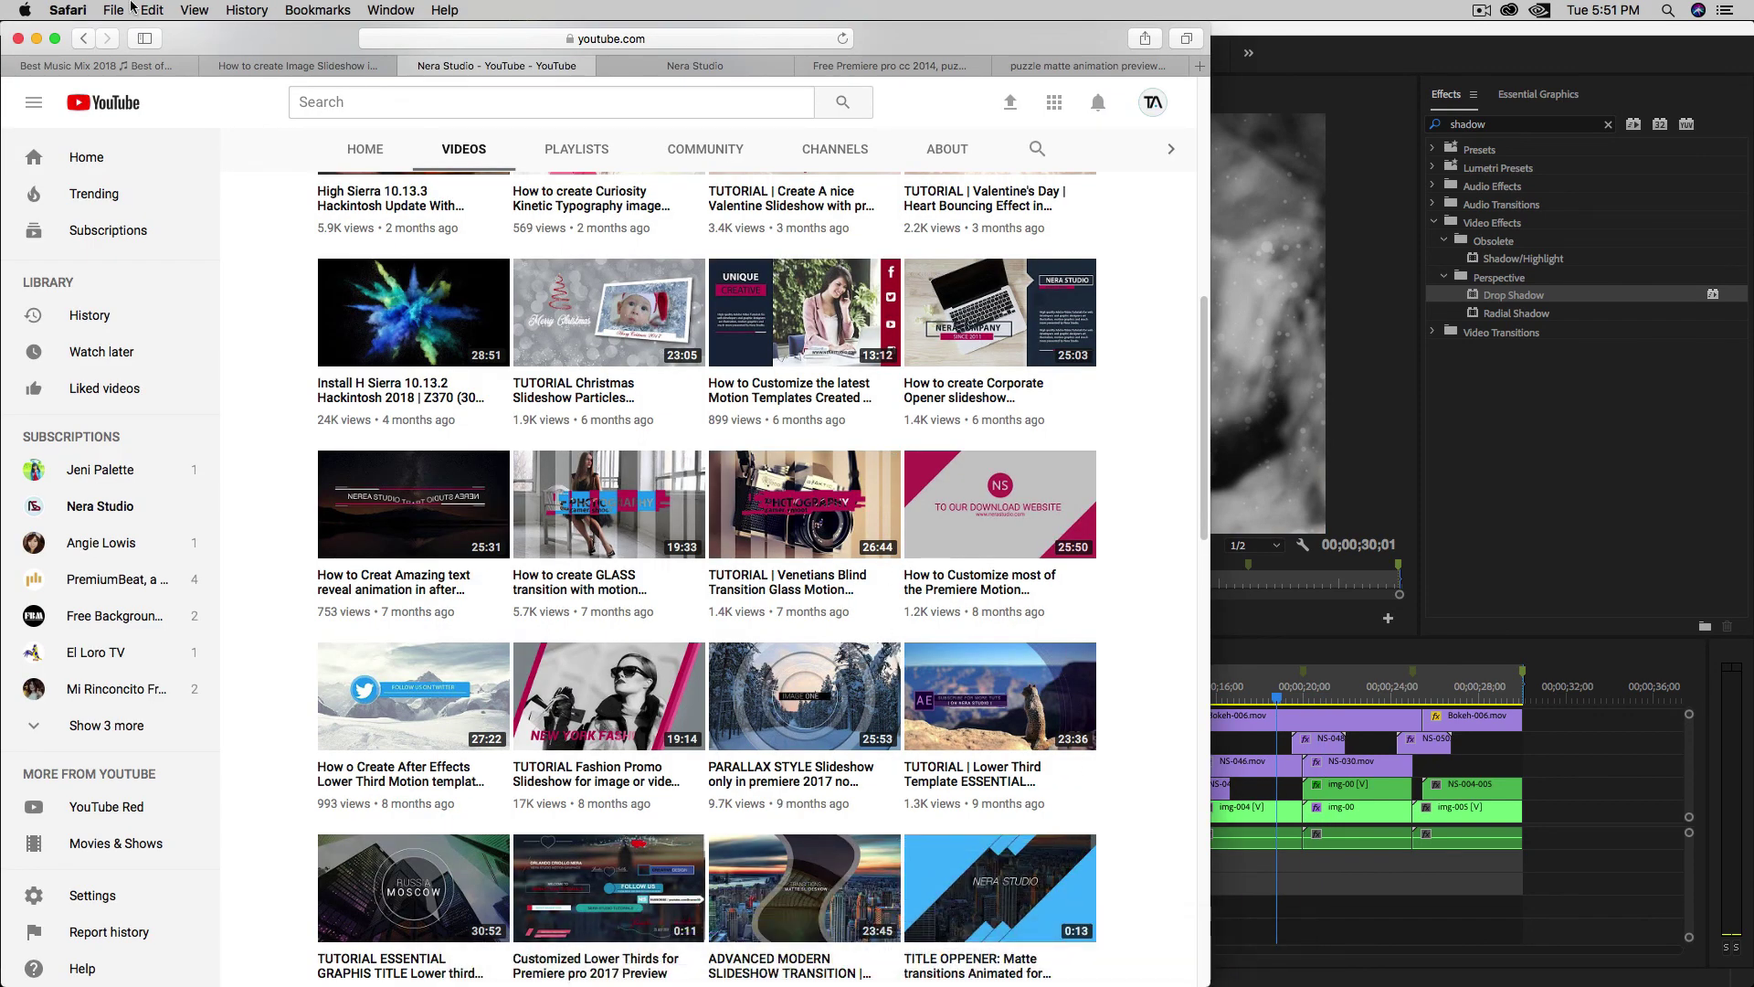
left_click(88, 64)
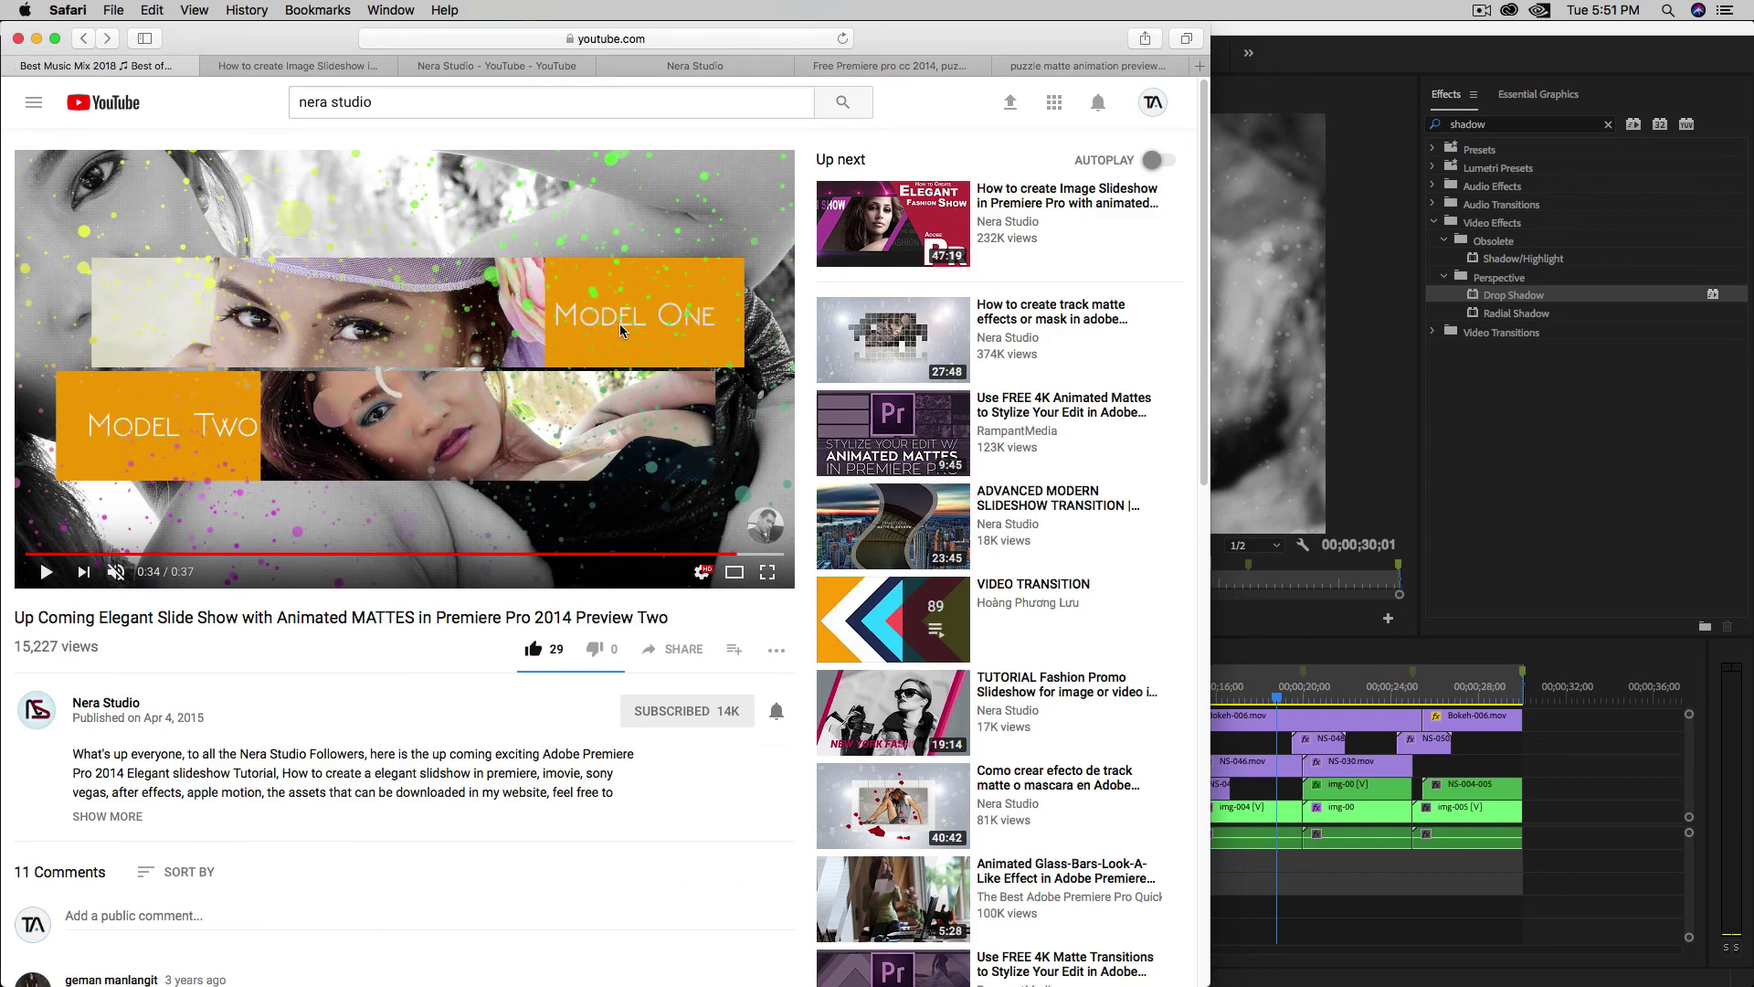